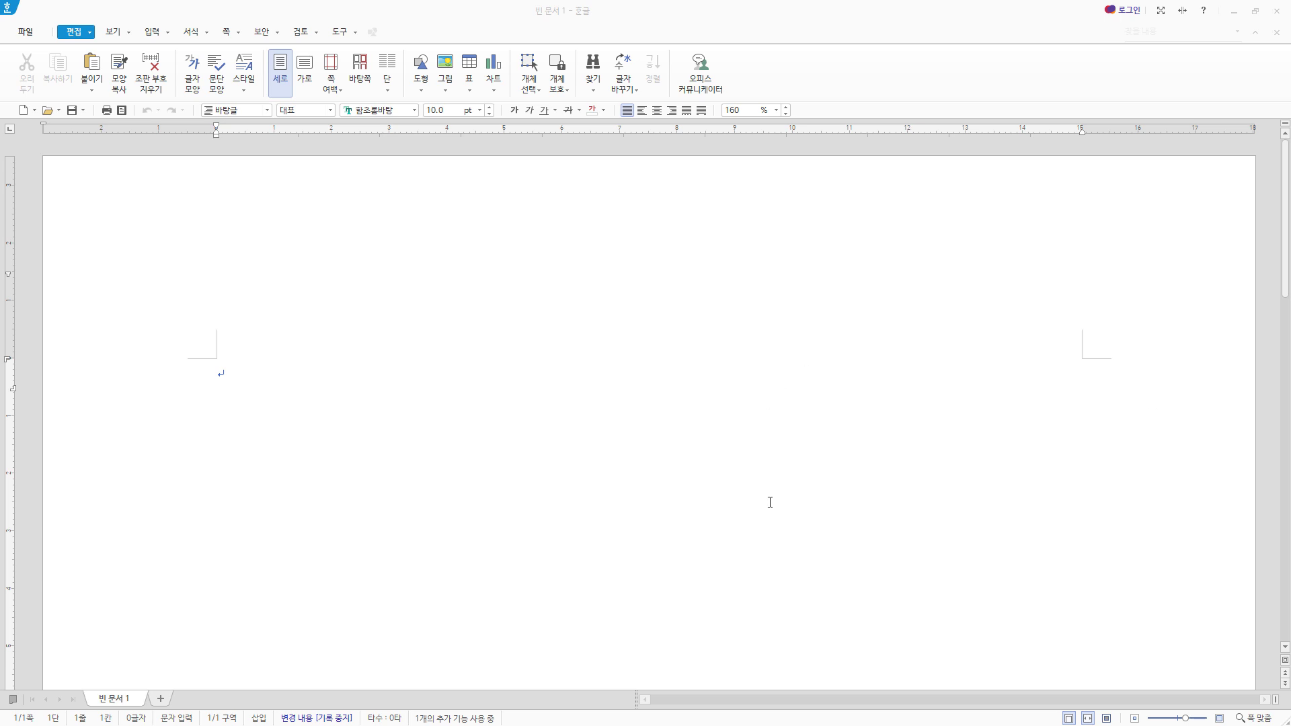
- Save the document in the ITQ folder as an HWP file, named with the examinee number and name joined by a hyphen
click(76, 111)
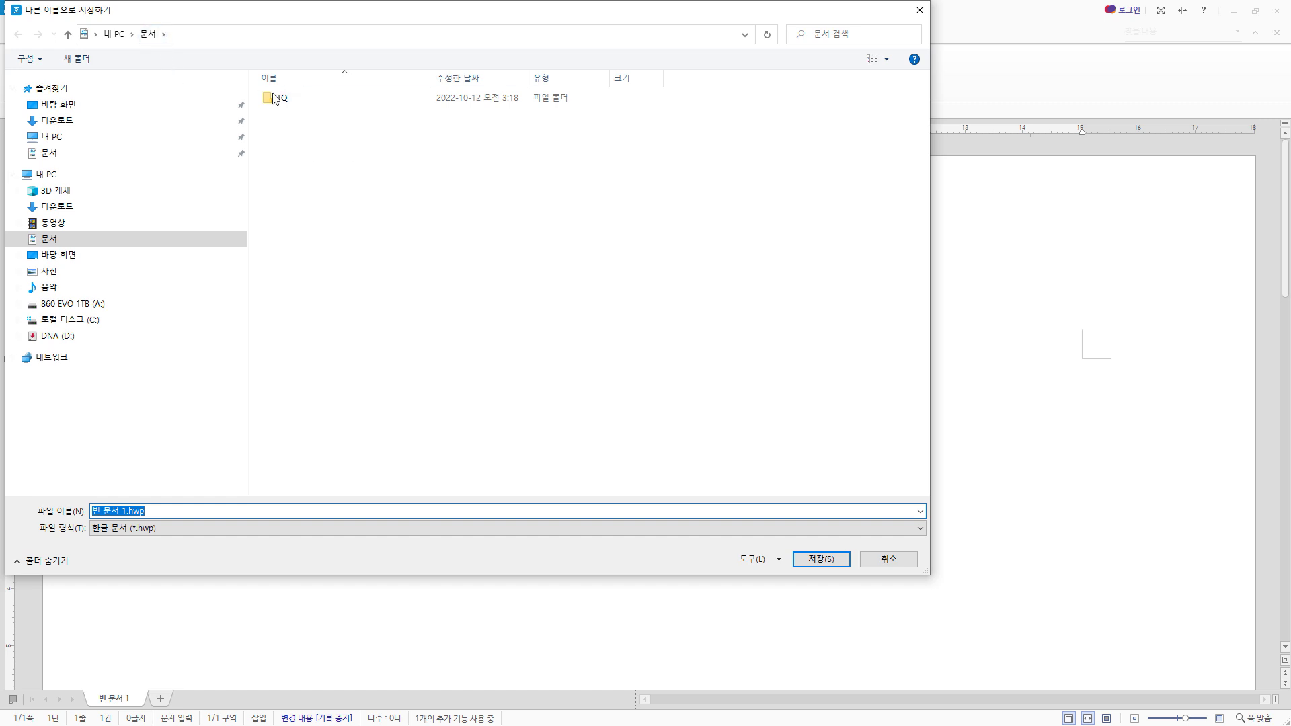
double_click(290, 99)
click(151, 516)
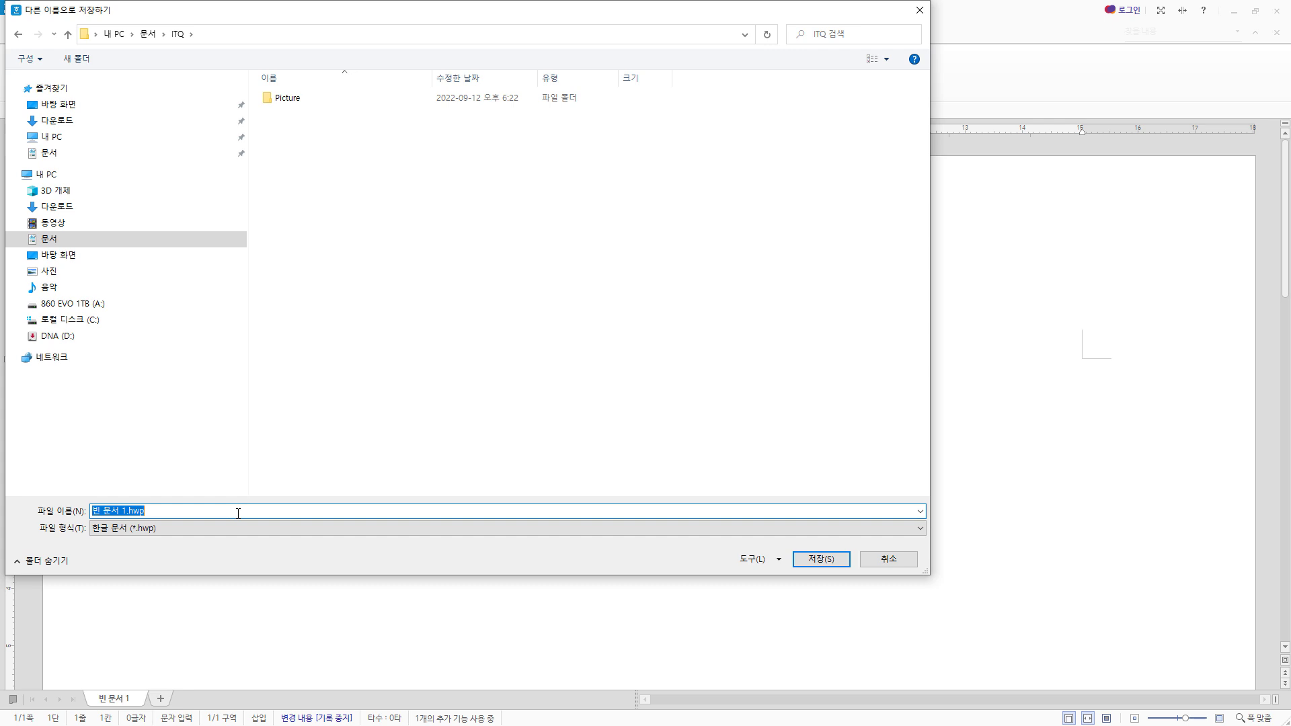
text(12345678-홍길동)
click(164, 530)
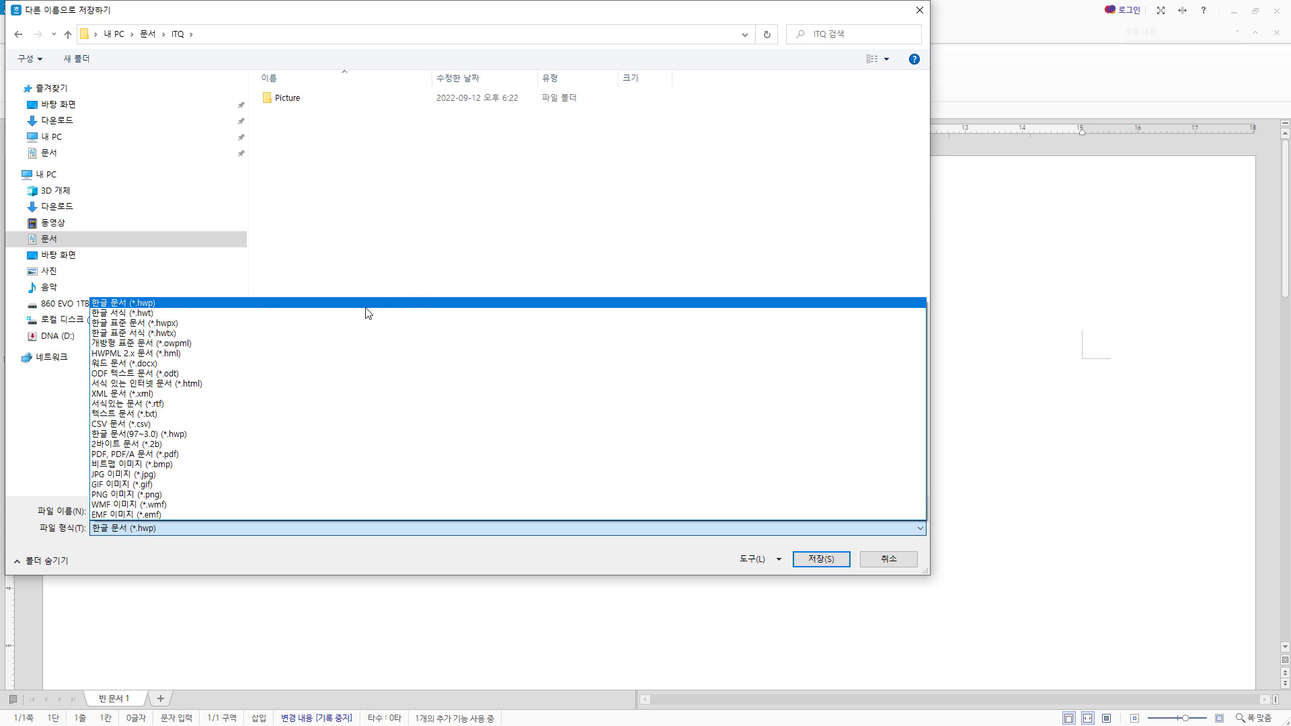
click(212, 303)
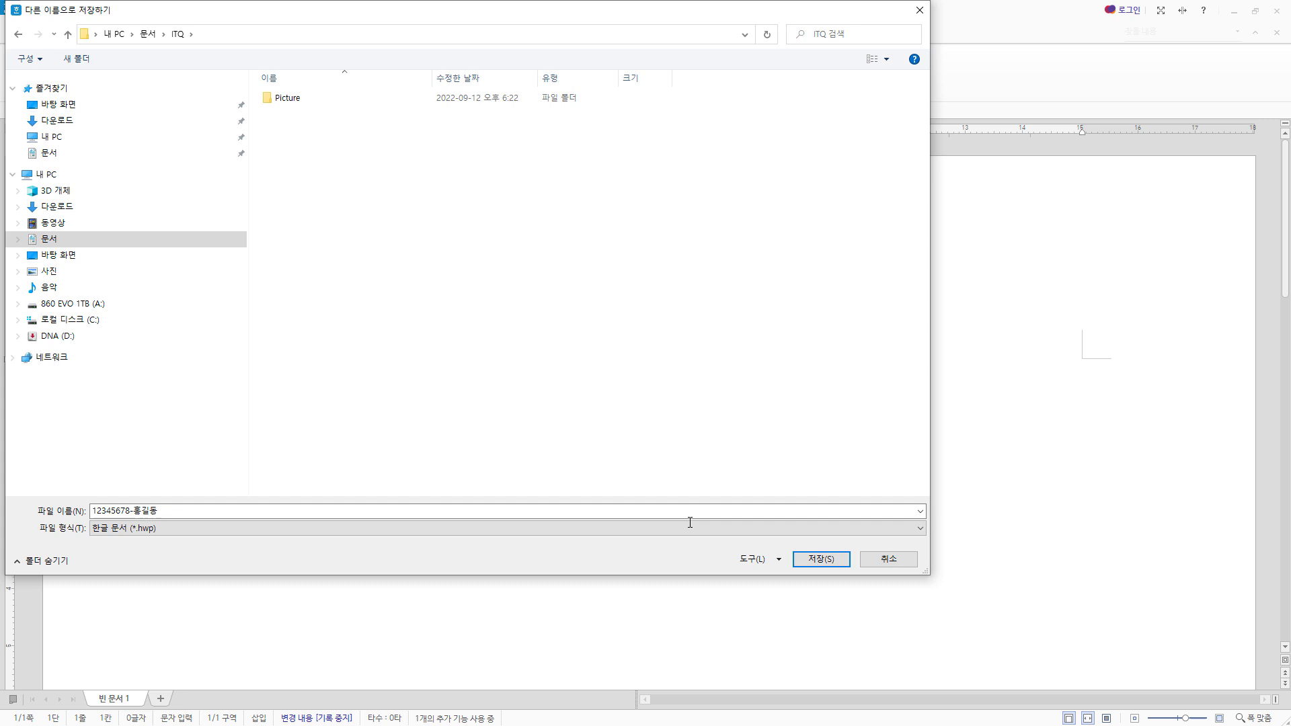
click(834, 561)
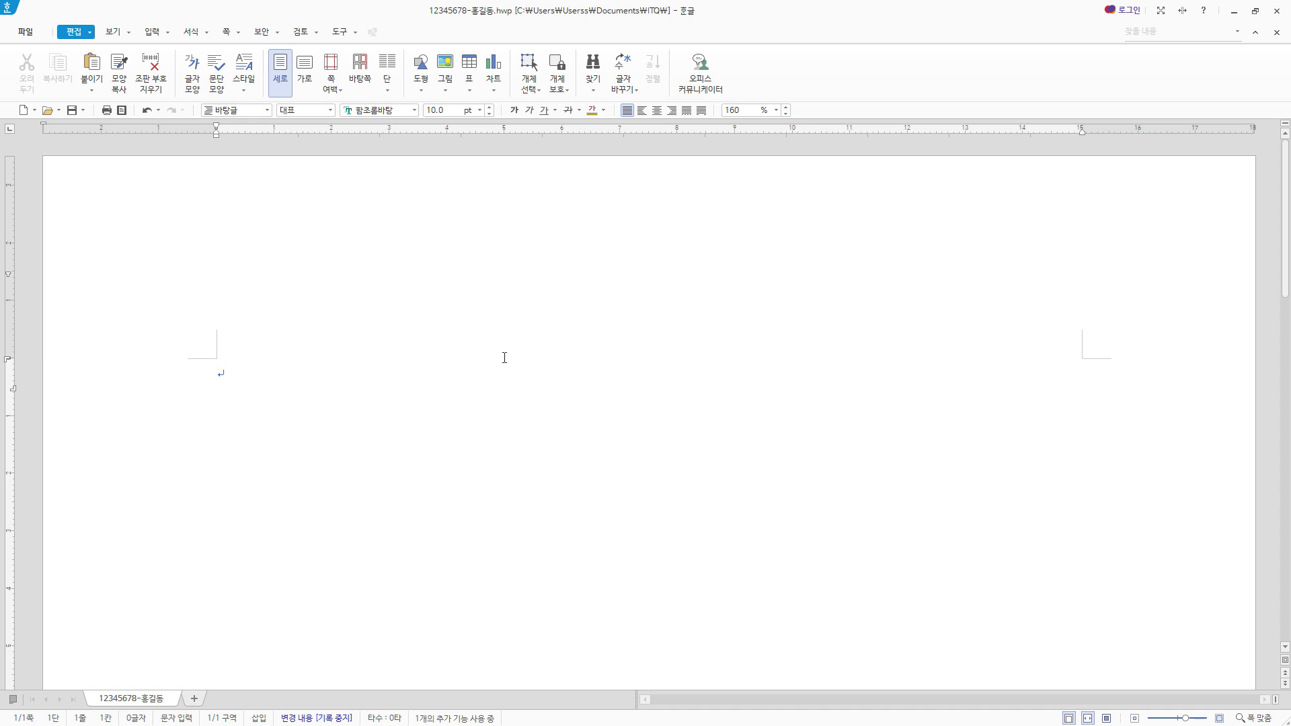
- Switch the theme of the font colour palette to 오피스
click(604, 110)
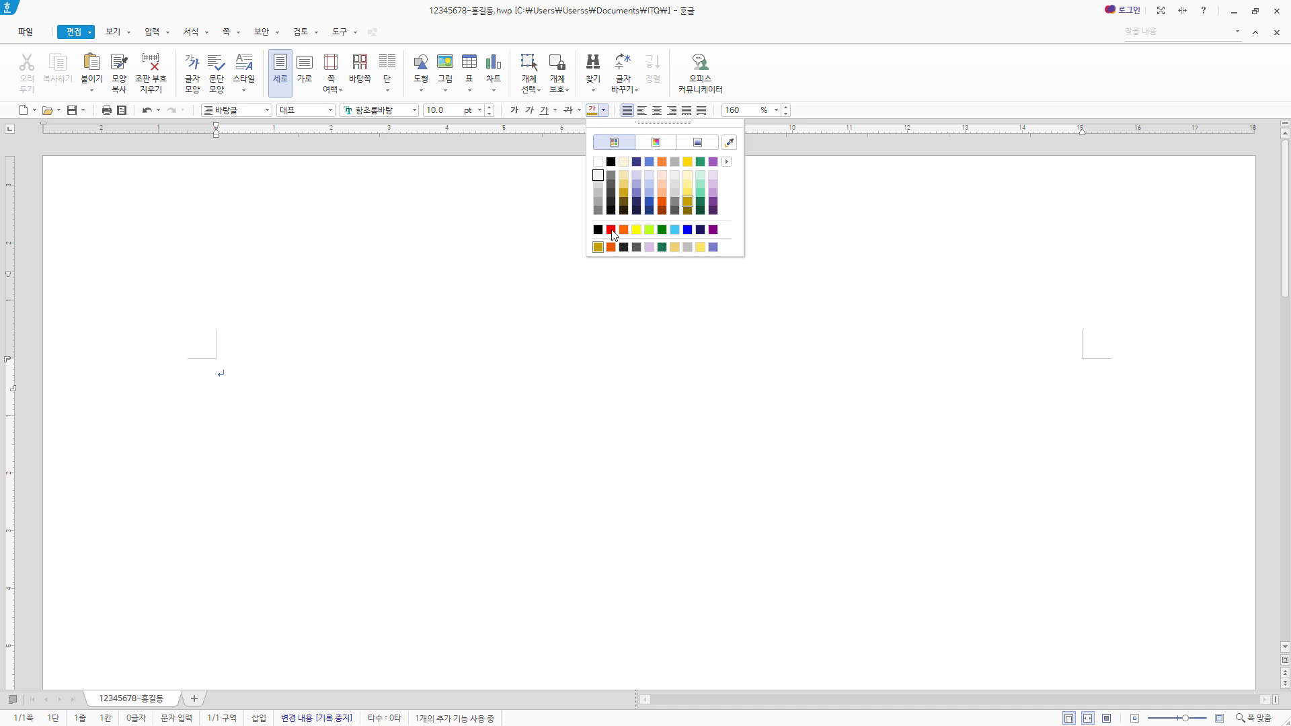
click(727, 162)
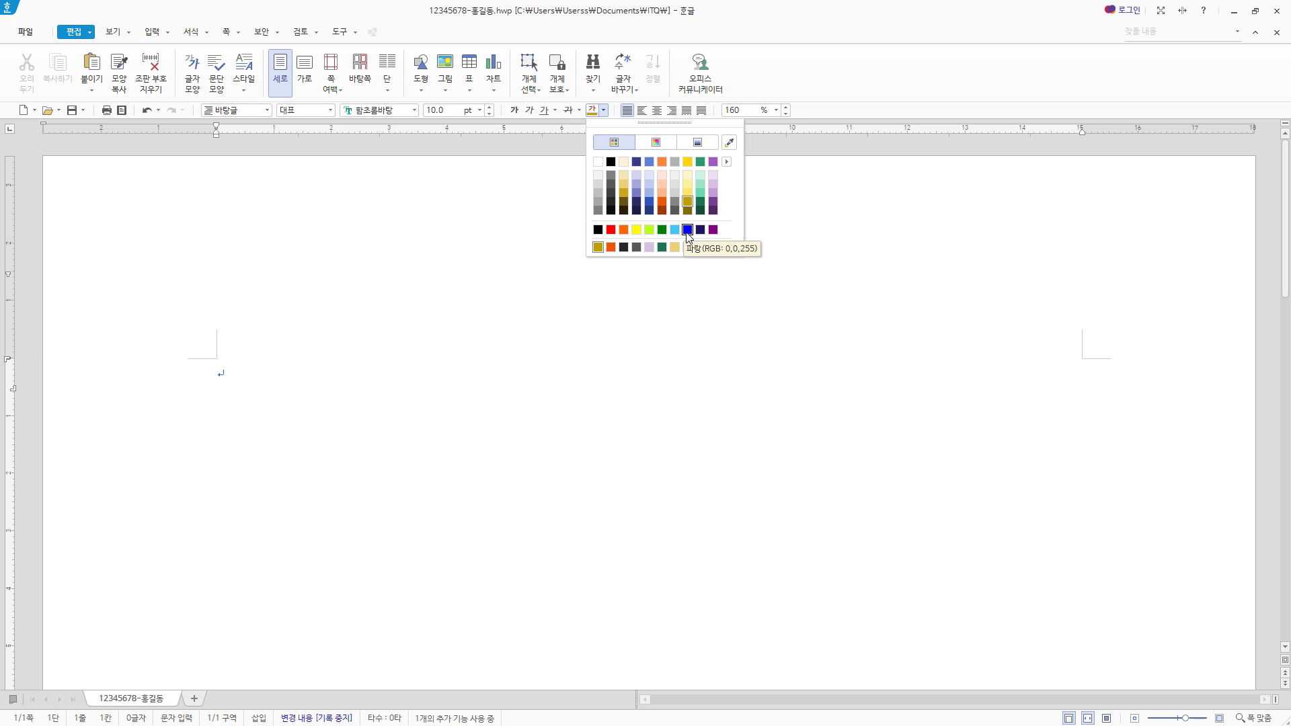
mouse_move(727, 162)
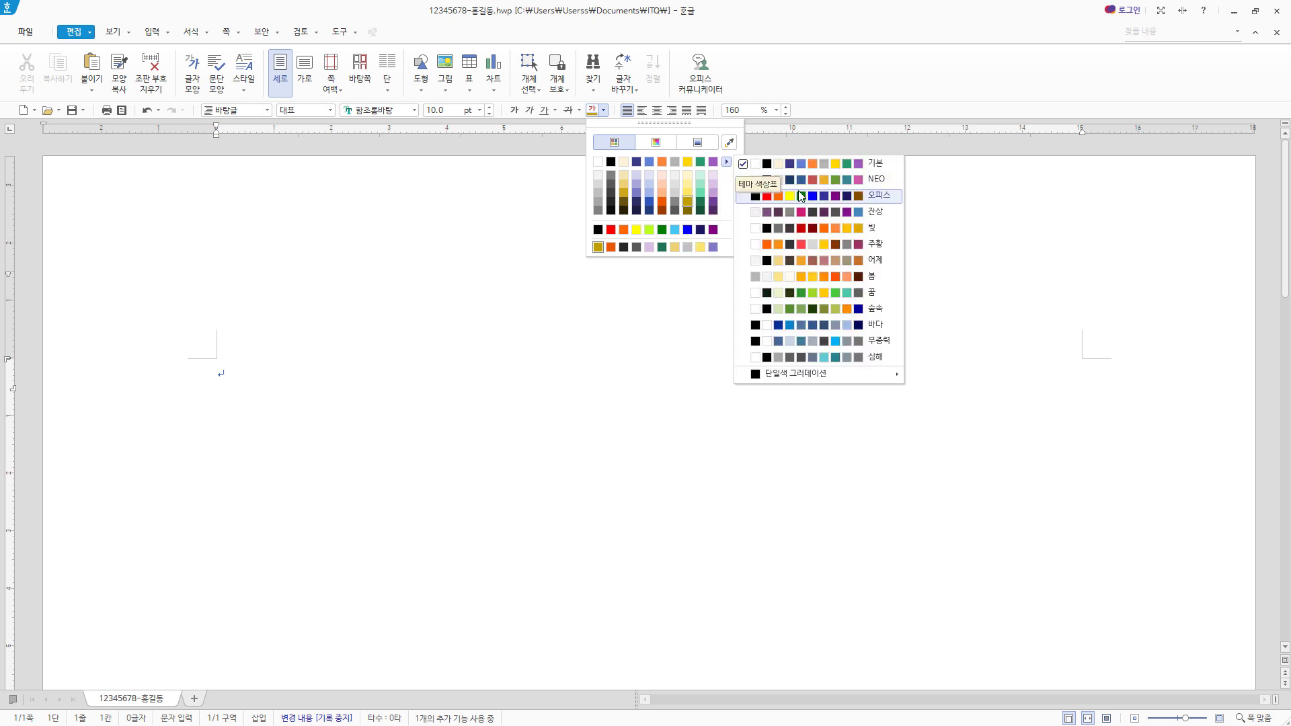
click(838, 200)
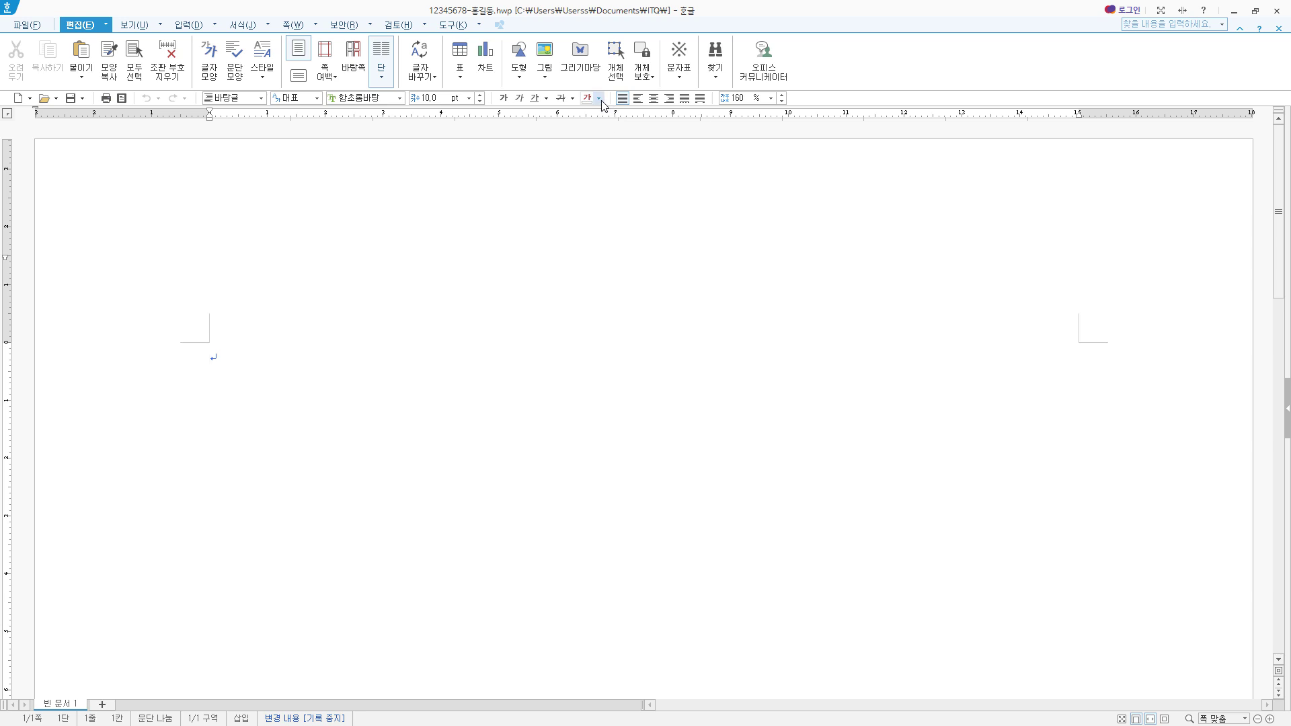
- Examine the font colours offered in the full colour dialog and in the palette view
click(599, 98)
click(632, 119)
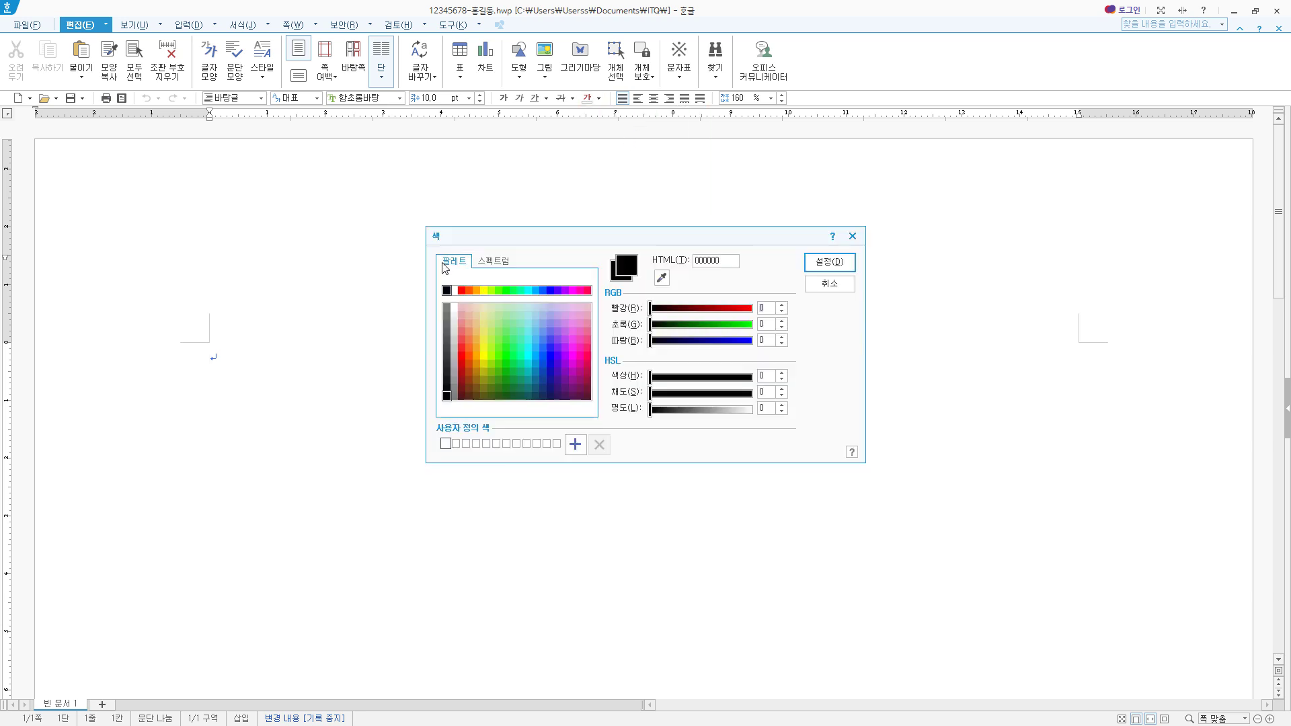
click(455, 291)
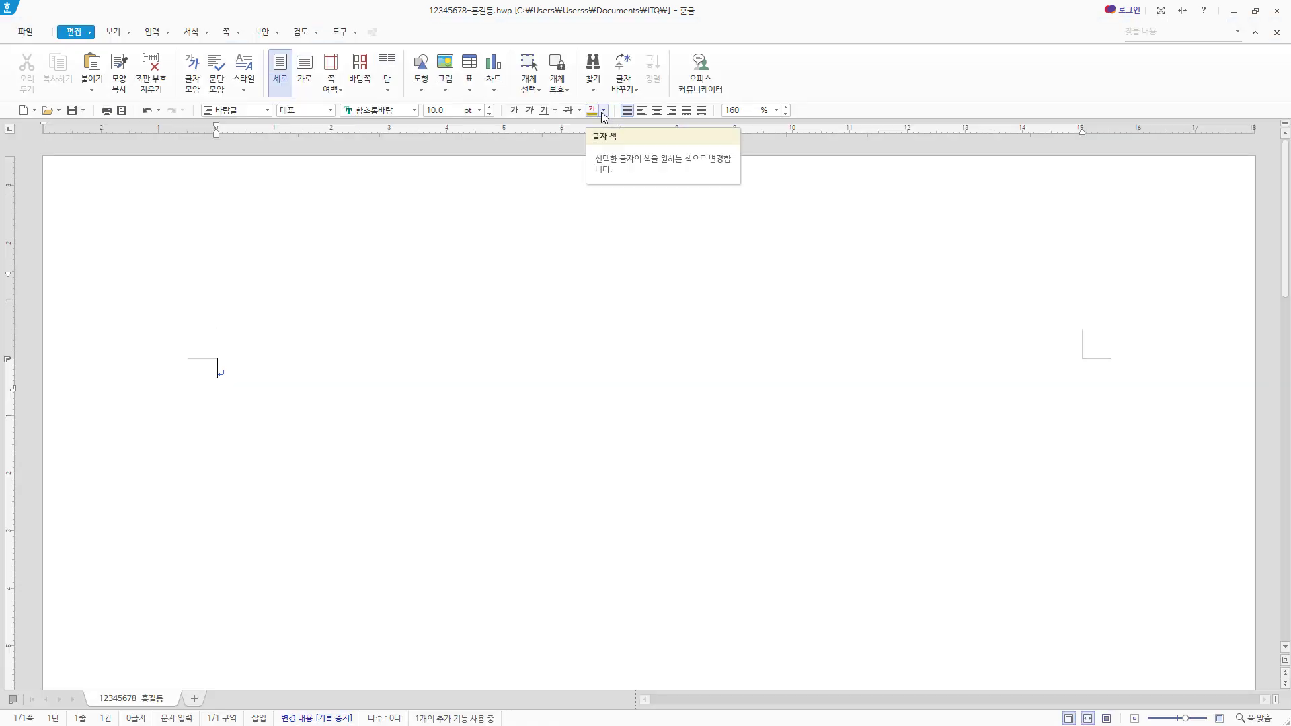
click(603, 111)
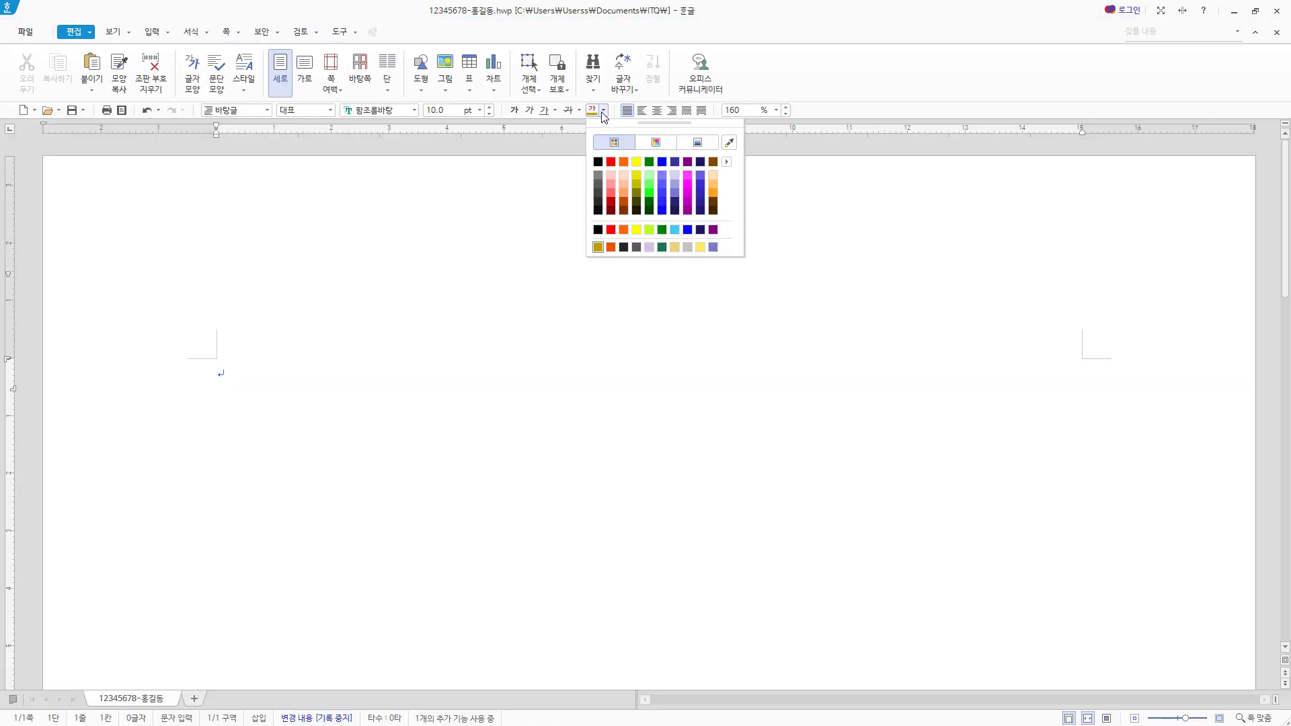
click(663, 145)
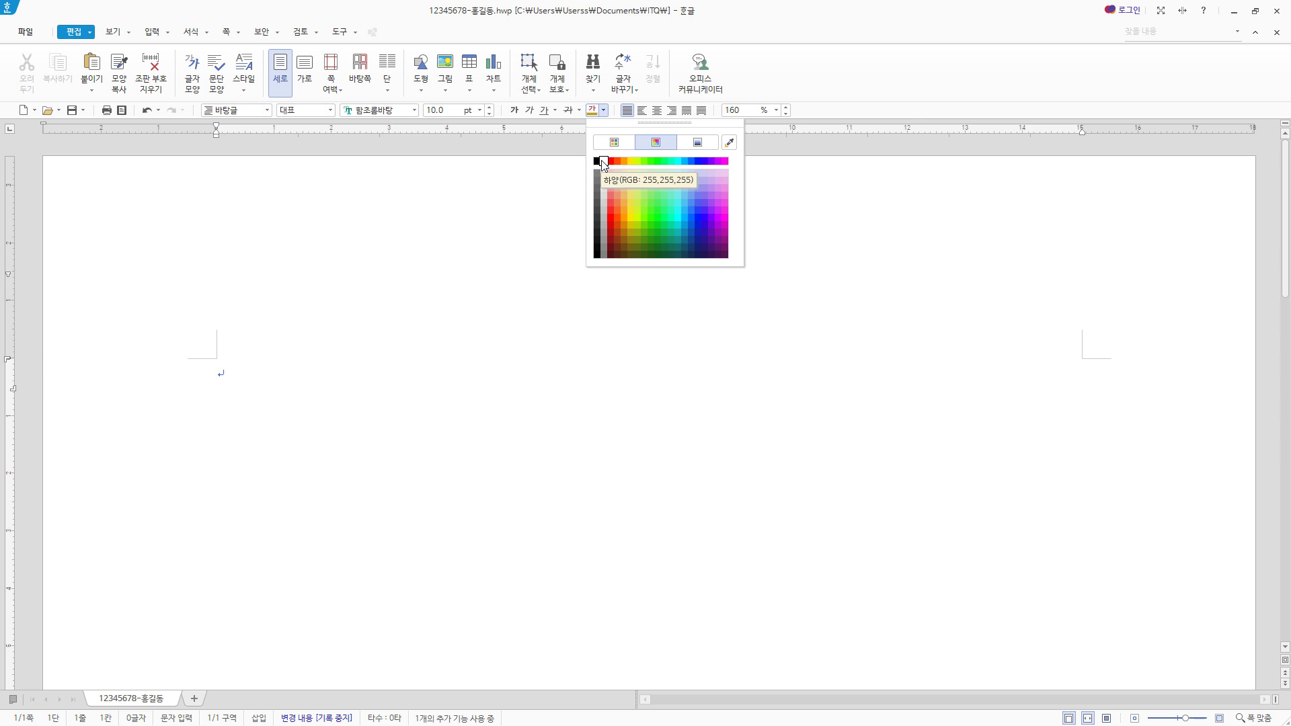
click(857, 94)
- Return the font colour list to theme colours, choose the 기본 theme and set the font colour to white
click(604, 110)
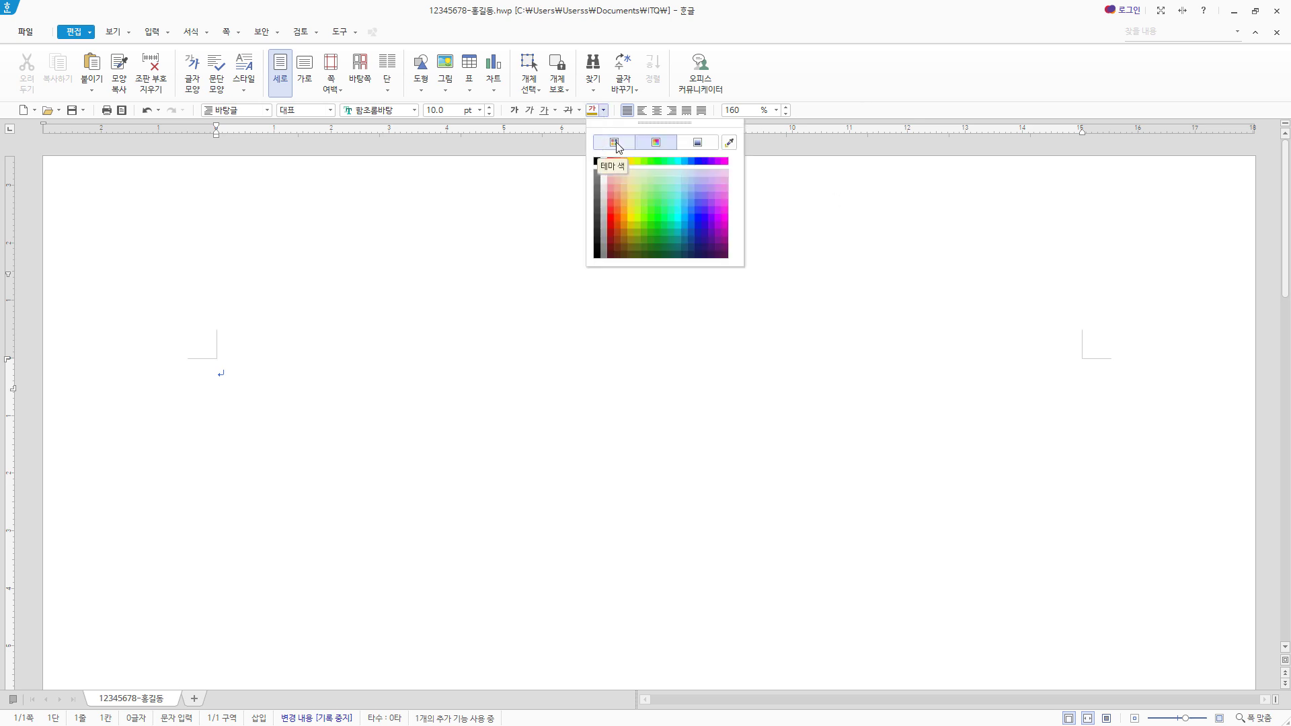
click(615, 143)
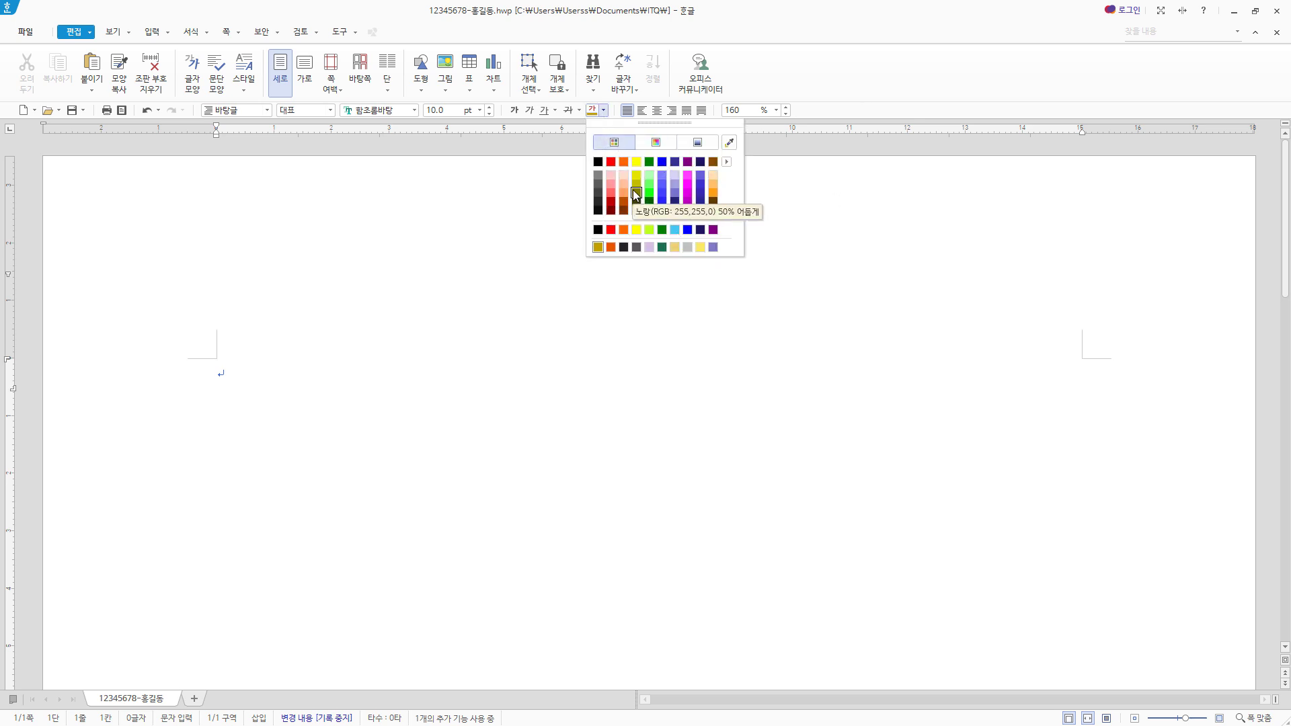
click(727, 161)
click(781, 165)
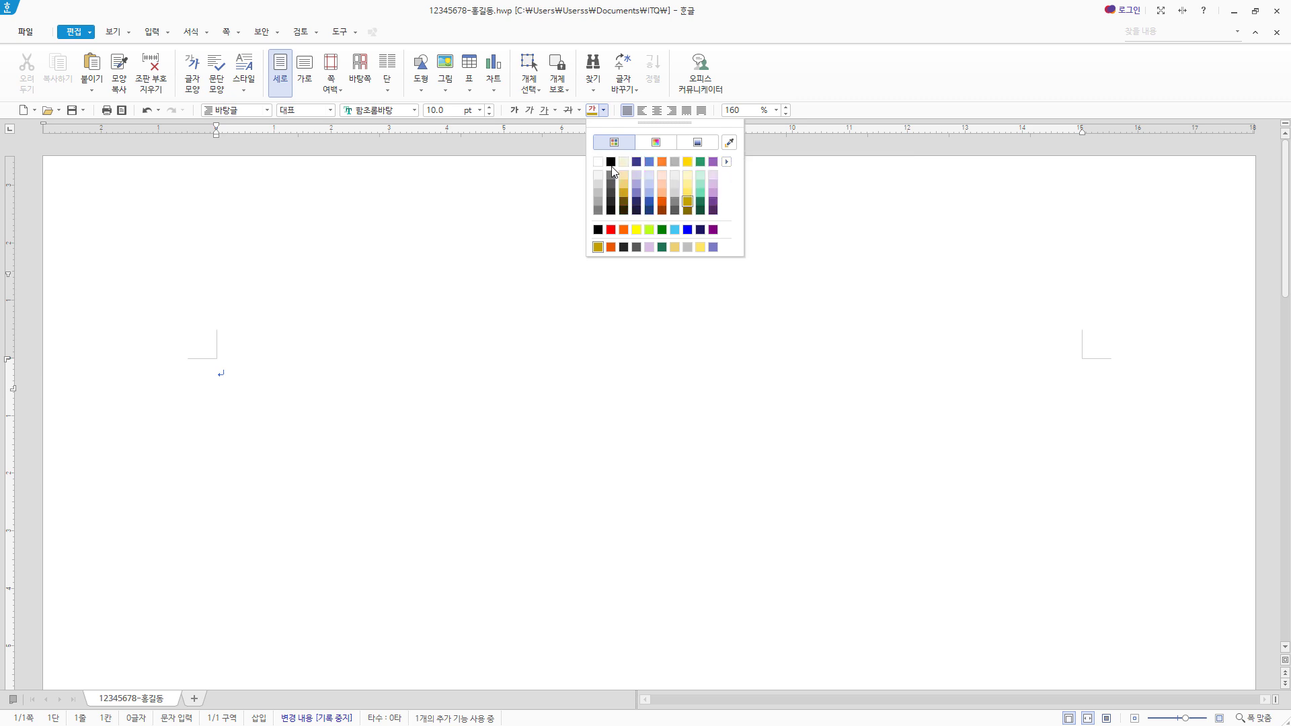
click(599, 162)
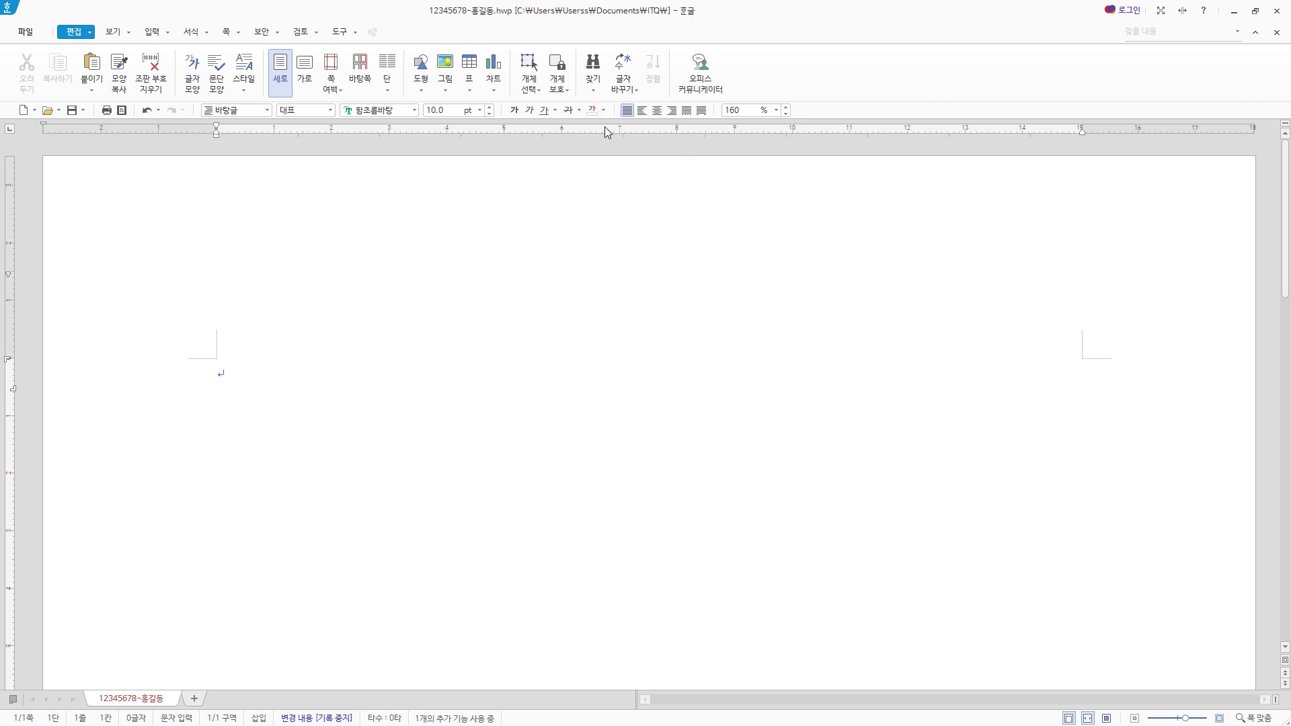
- Choose the 오피스 colour theme and set the font colour to black
click(603, 109)
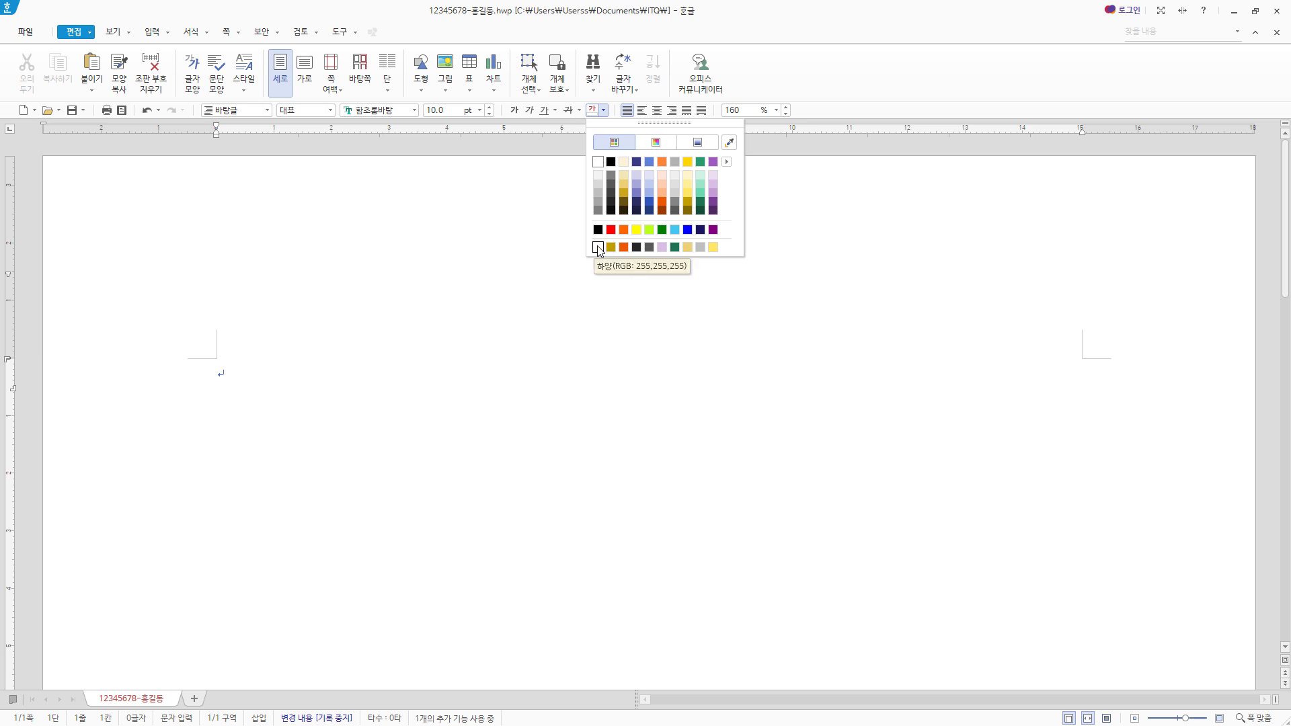
click(726, 162)
click(830, 260)
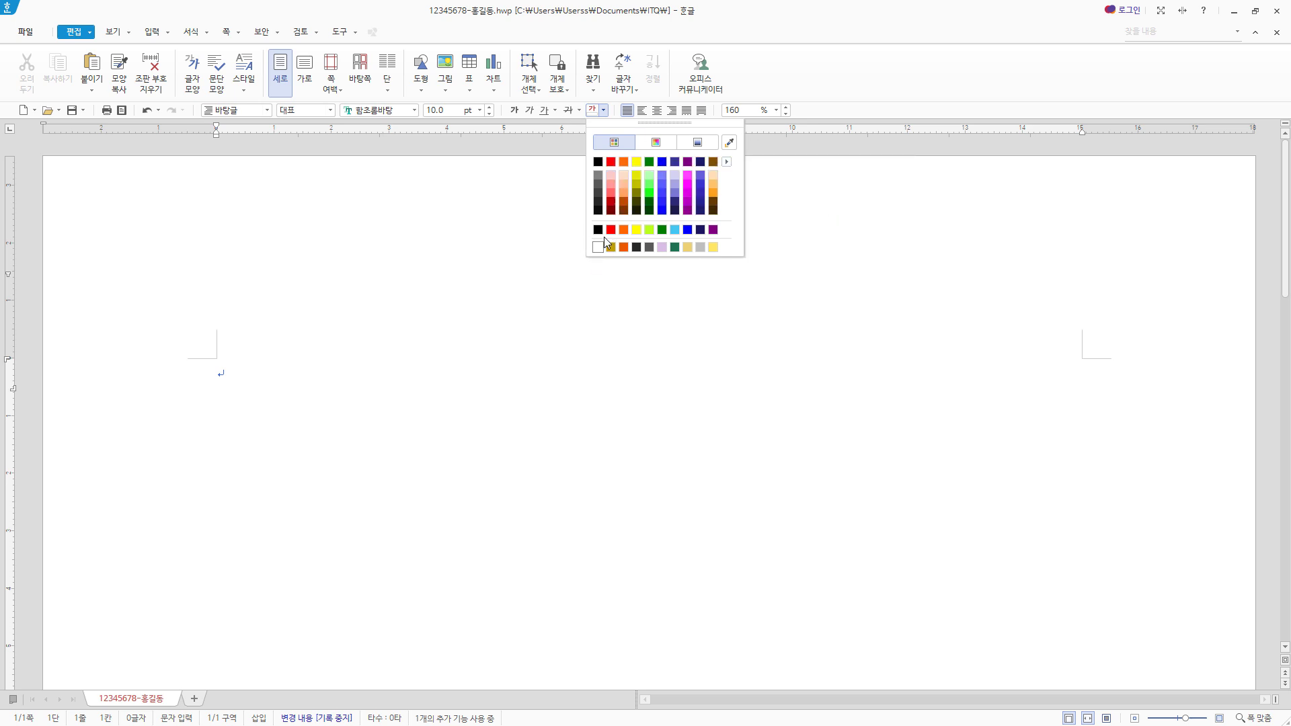
click(599, 163)
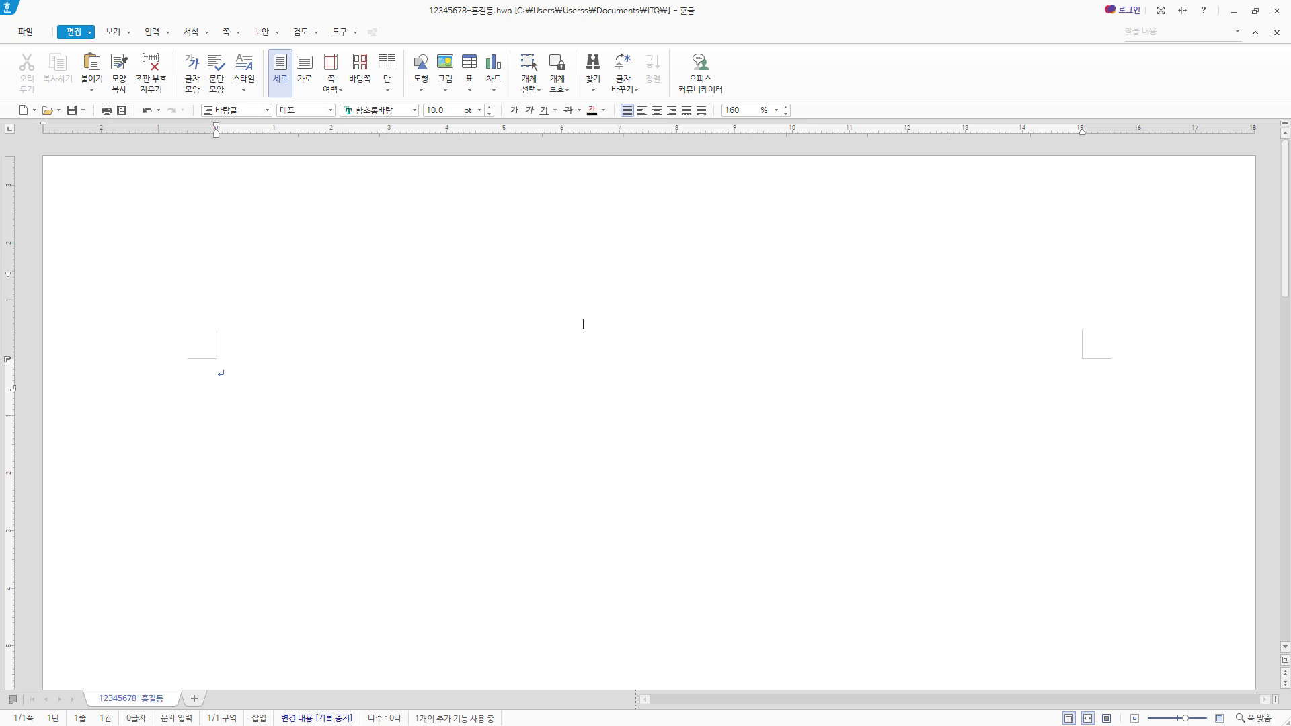
- Switch the colour theme back to 기본 and pick yellow (255,255,0) as the font colour
click(603, 111)
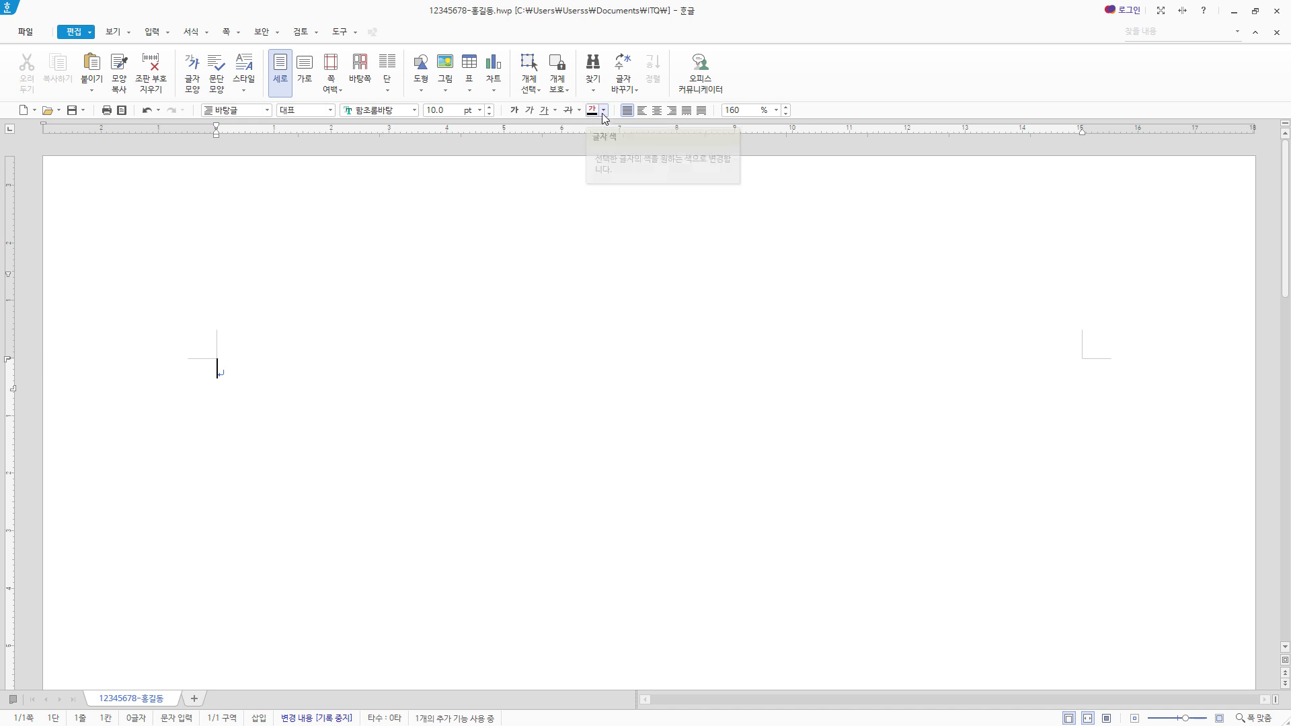
click(726, 162)
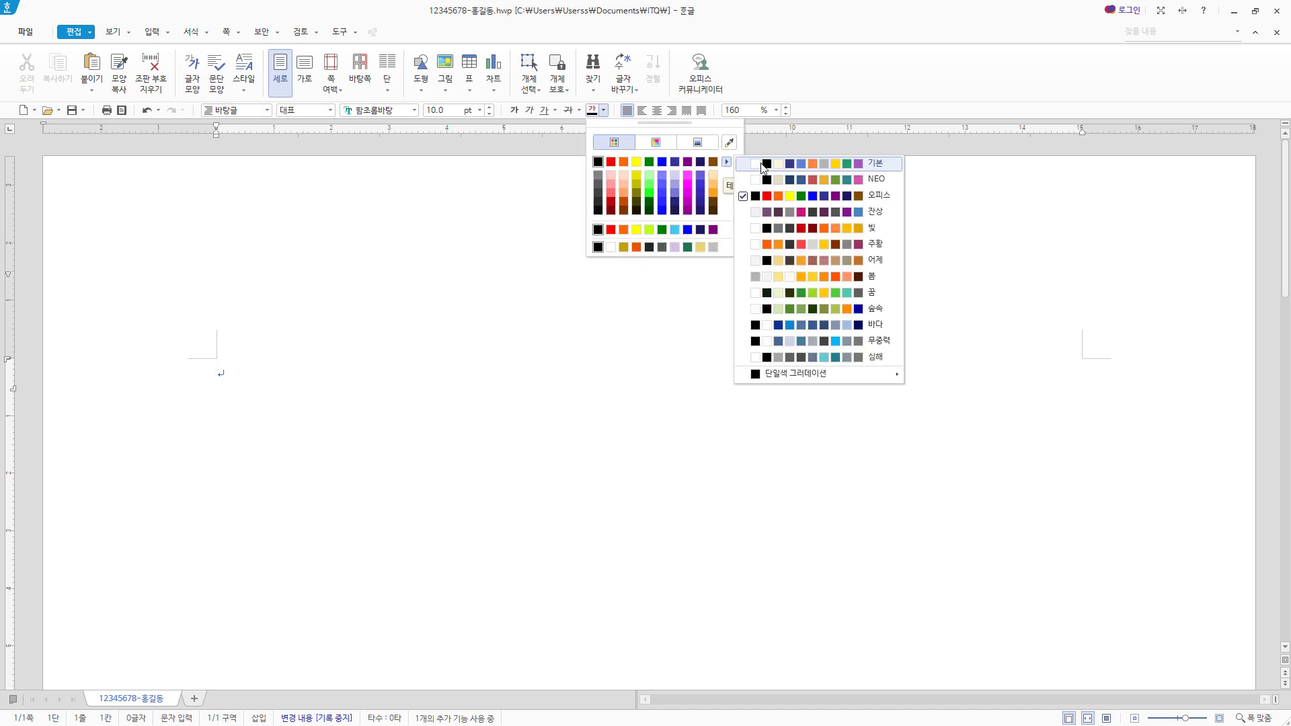
click(825, 167)
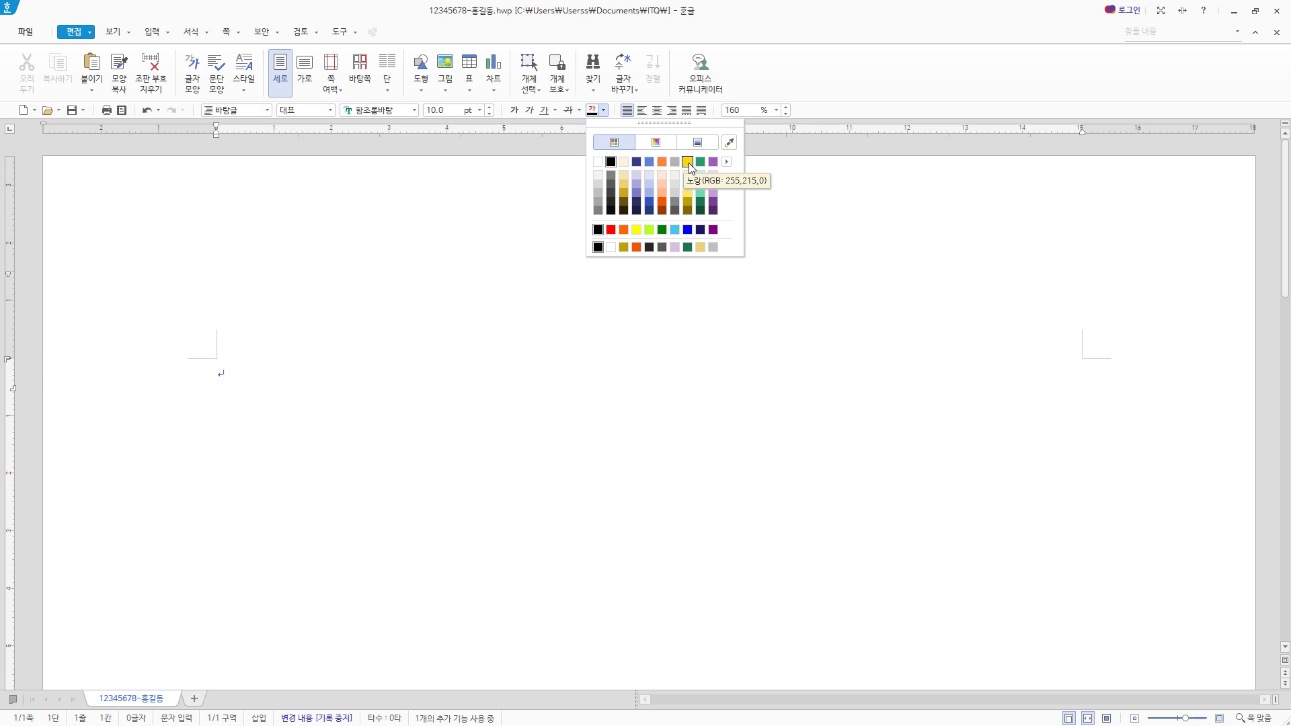
click(636, 230)
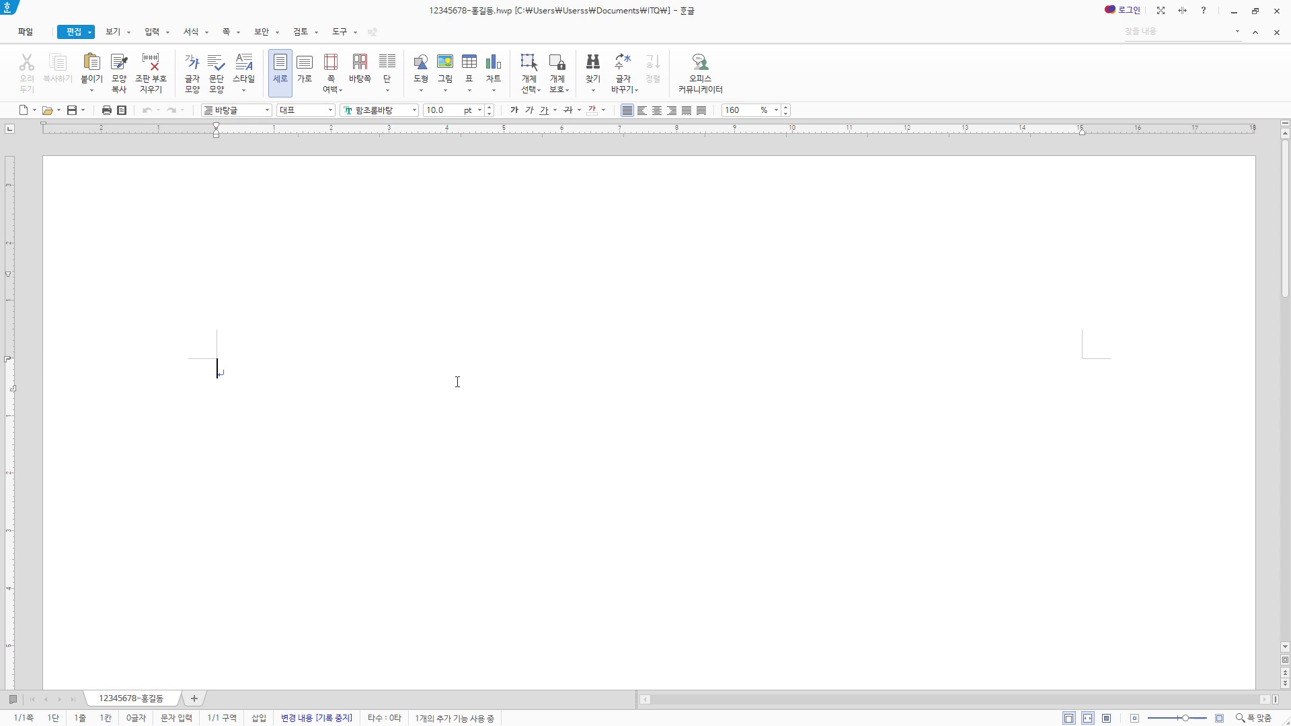
- Set the left and right page margins to 11 mm in the page setup
key(F7)
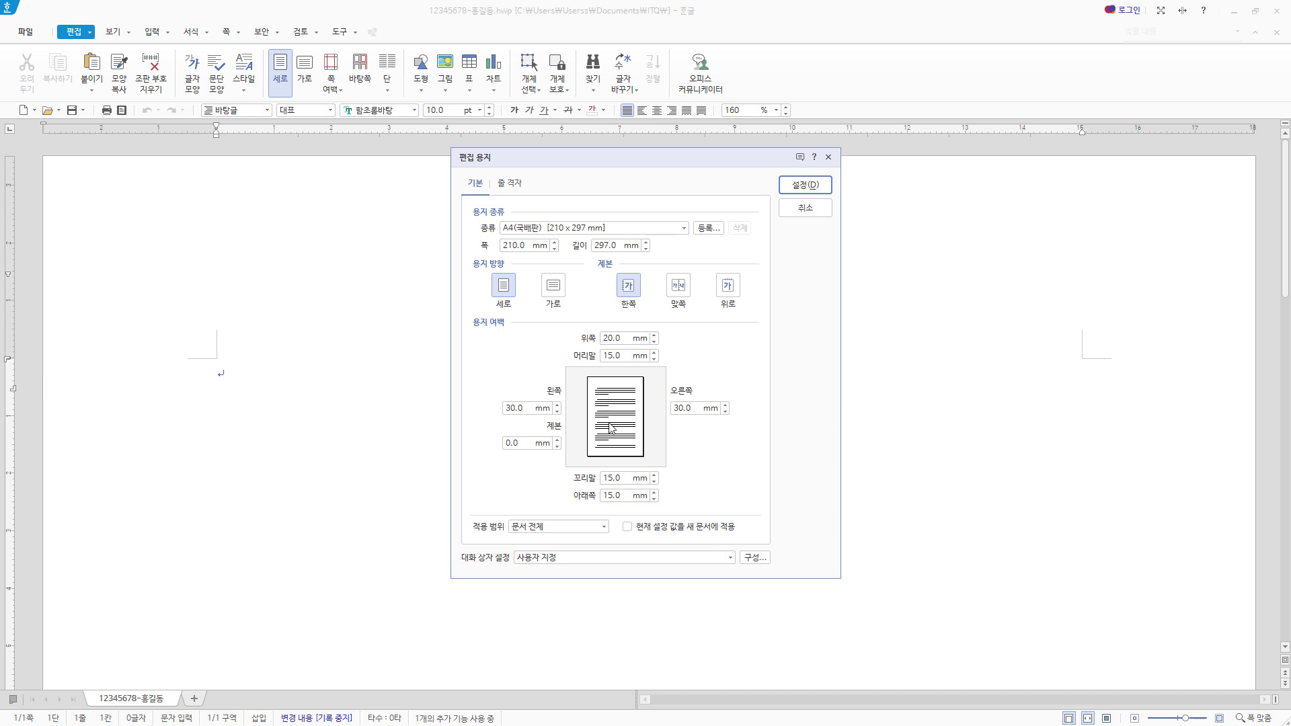
click(518, 408)
text(1)
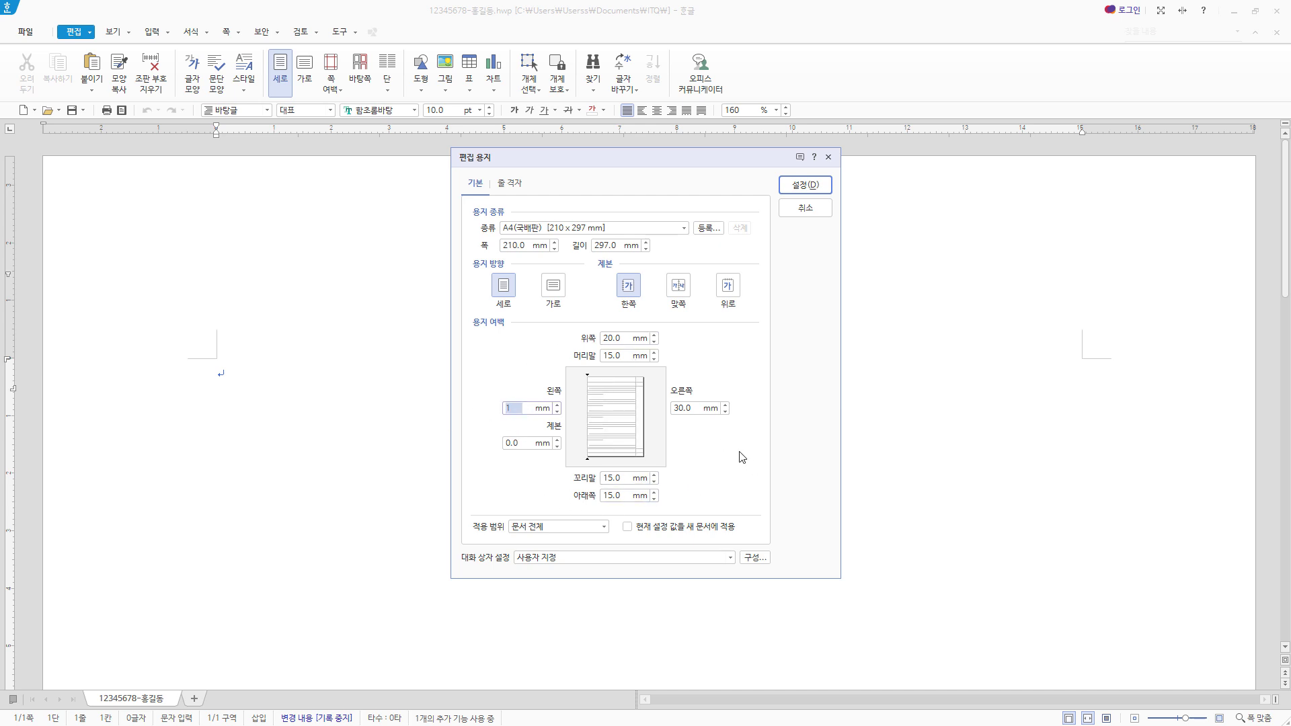
text(1)
key(Tab)
text(11)
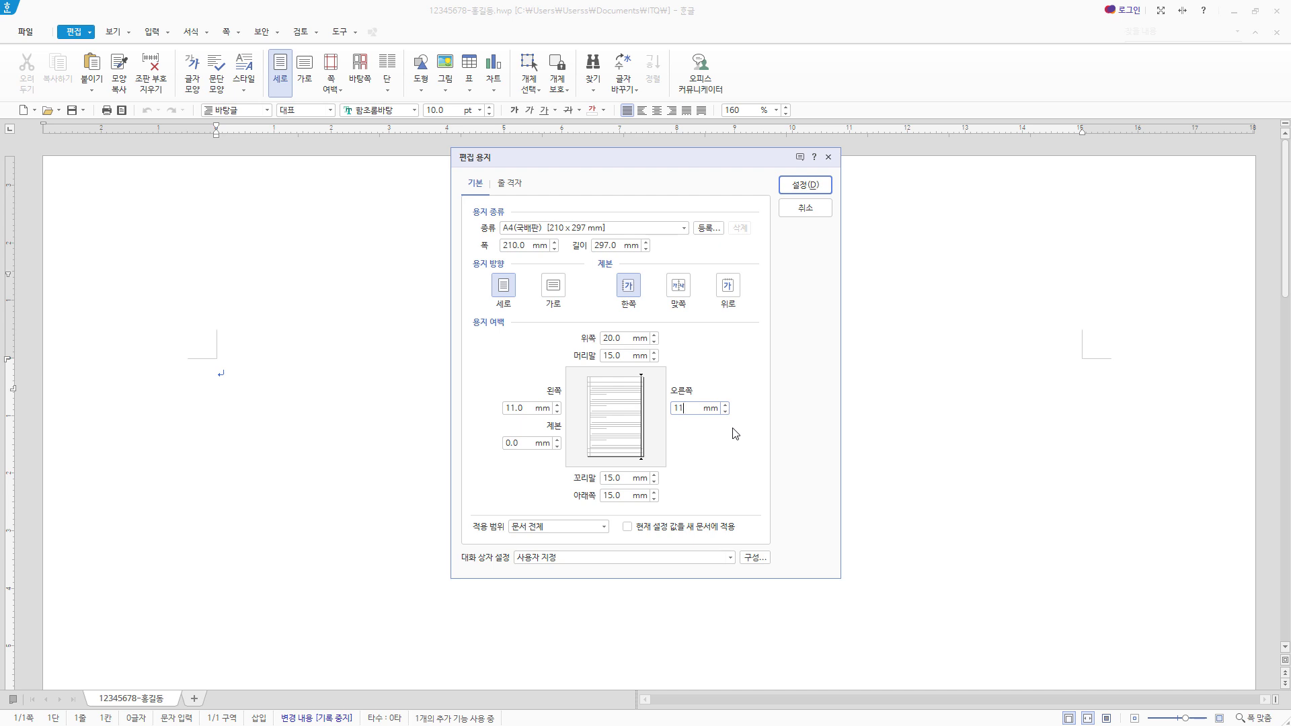
- Set the top, header, footer and bottom margins to 10 mm and apply the page setup to the whole document
click(627, 337)
text(10)
key(Tab)
text(1)
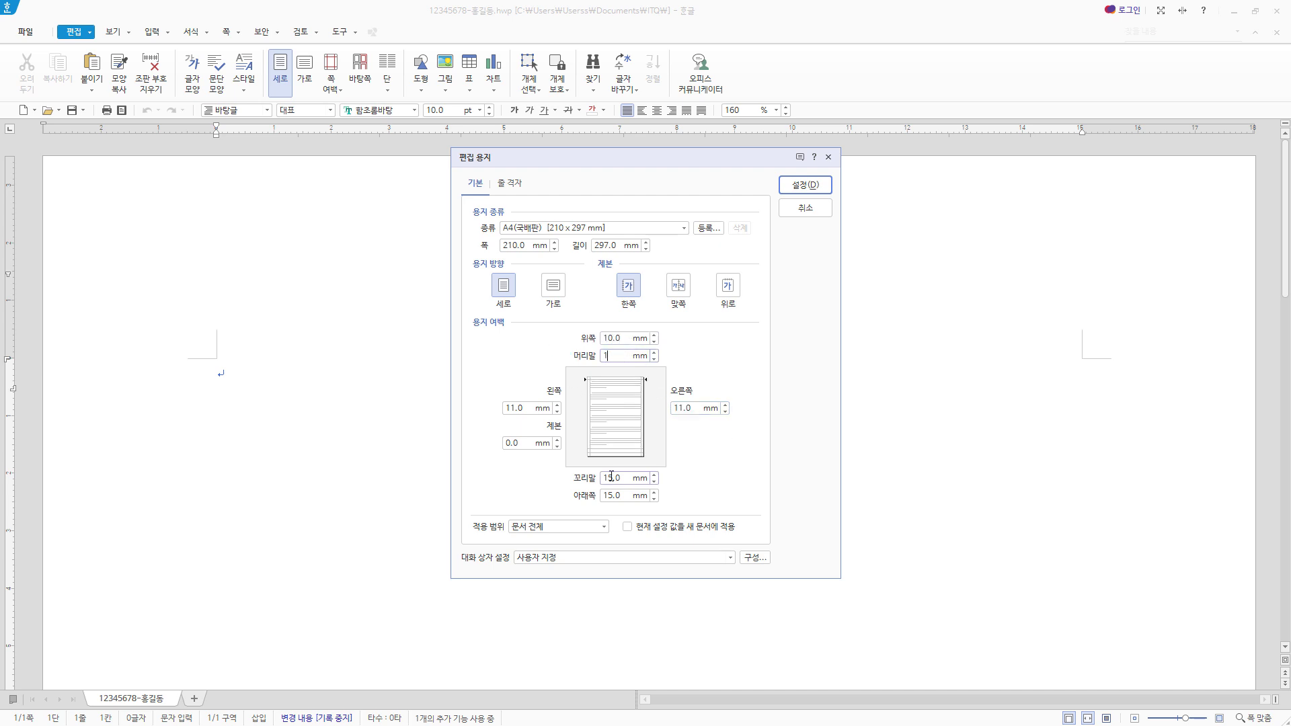
text(0)
key(Tab)
text(10)
key(Tab)
text(1)
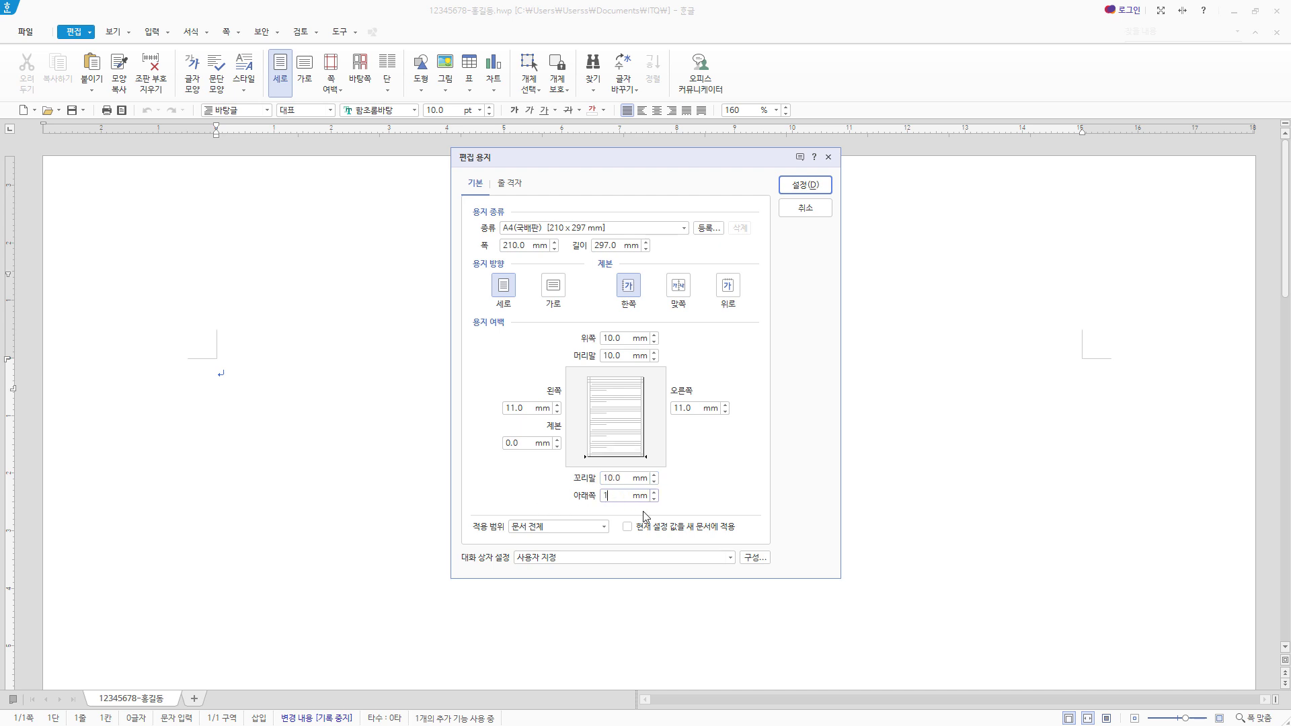
text(0)
click(824, 190)
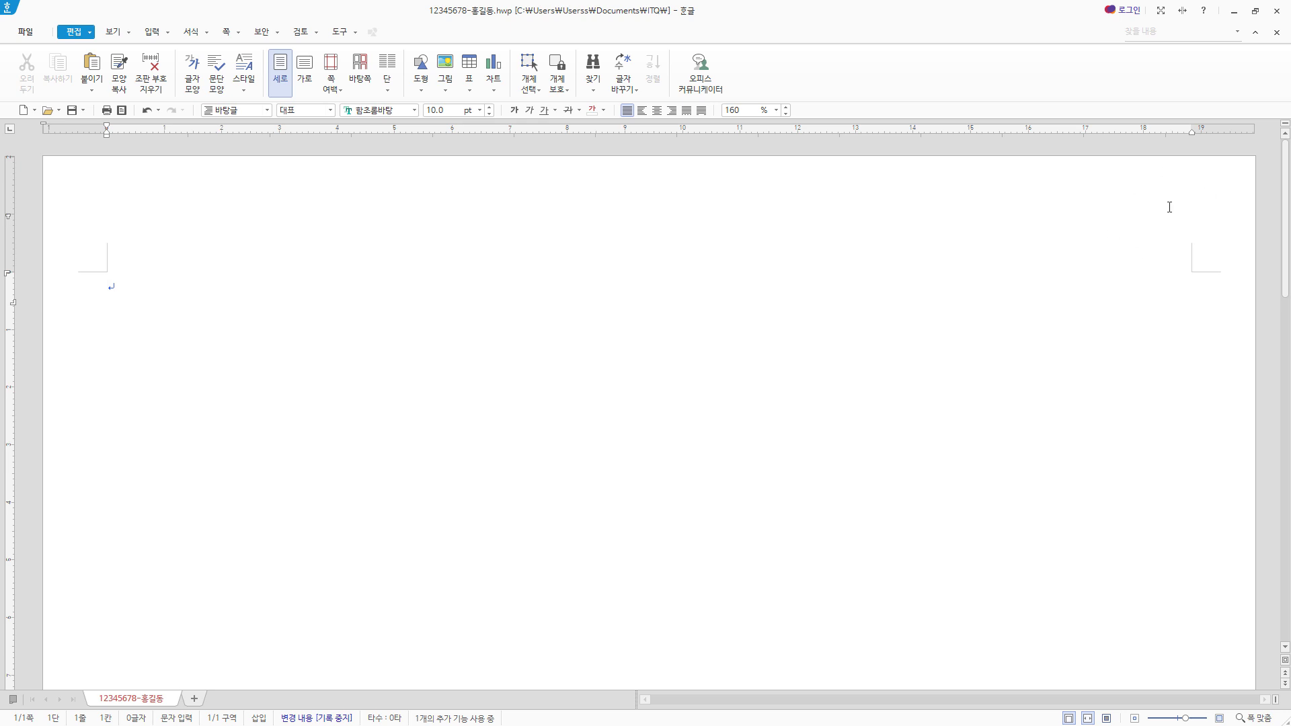
- Enter "1." and "2." as item numbers with three blank lines between them, and add three empty lines below "2."
click(113, 32)
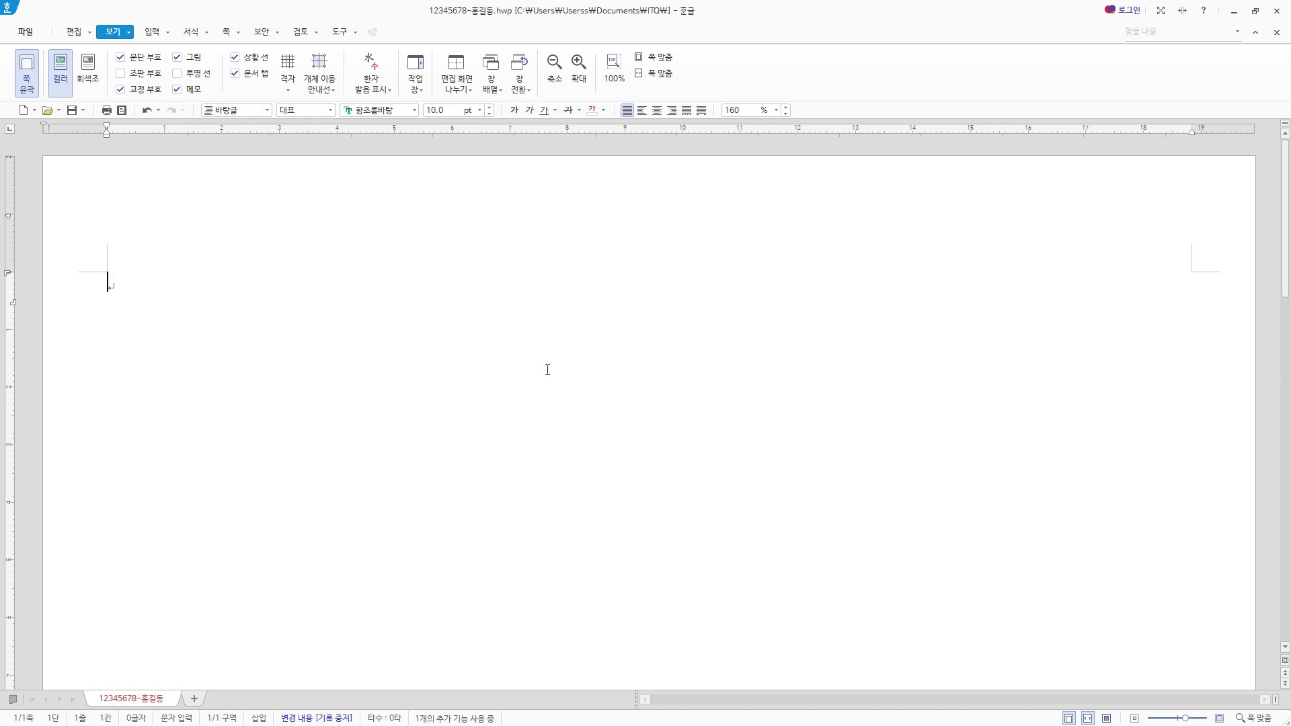
text(1.)
key(Return)
key(Return)
key(Return)
key(Return)
text(2.)
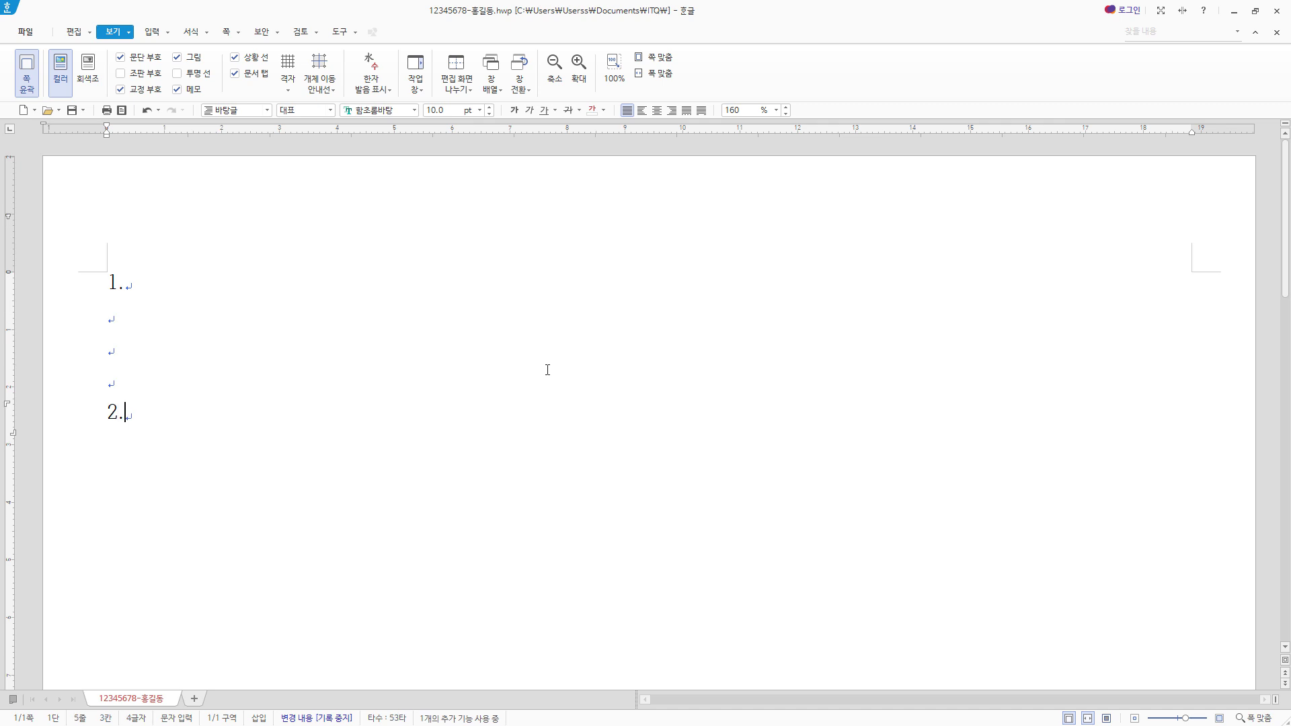
key(Return)
key(Return)
key(Return)
- Insert a section break (구역 나누기) at the last empty line below "2." to start a new page
click(226, 32)
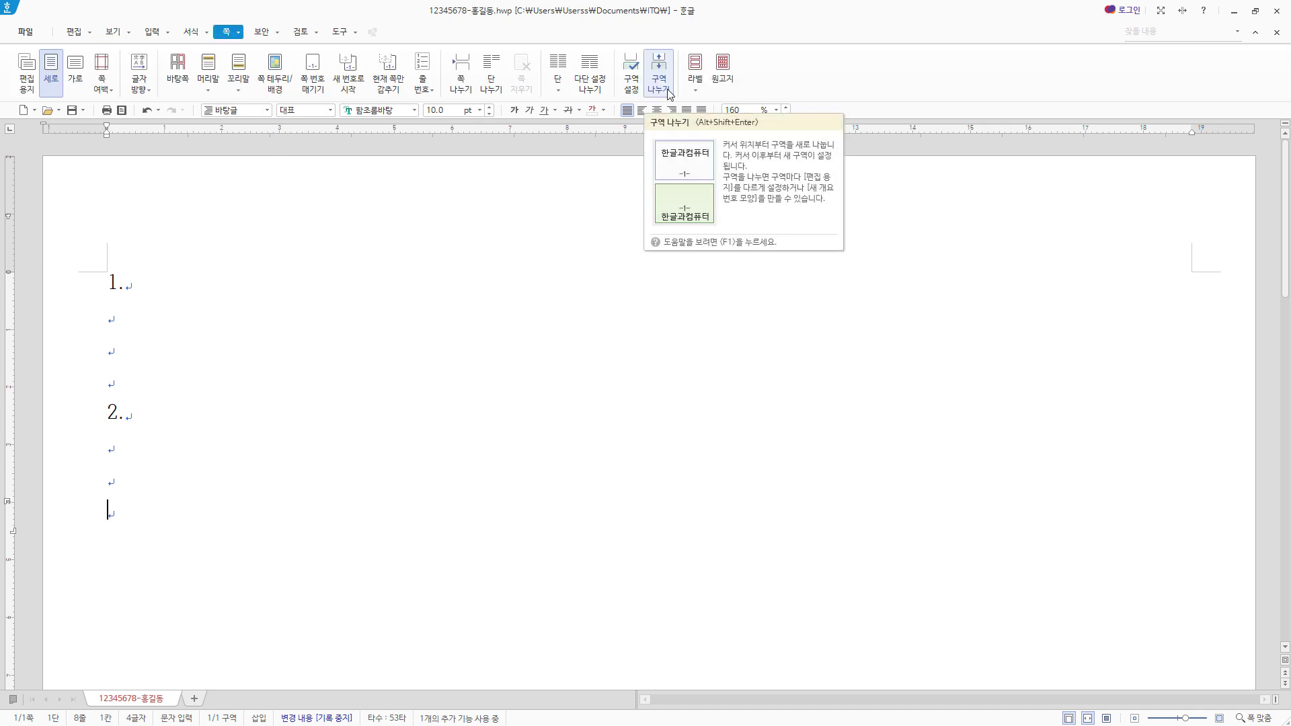
key(ctrl+z)
click(663, 89)
scroll(648, 498, down, 3)
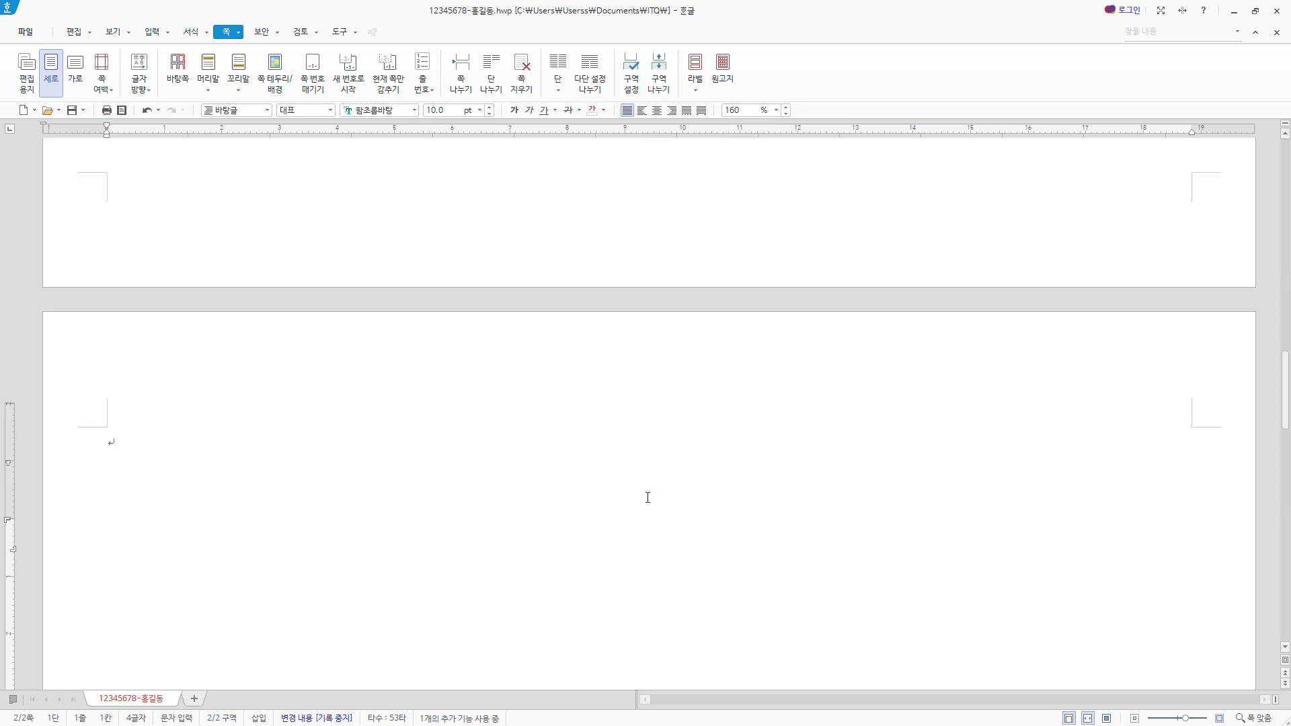
- Enter "3." and "4." as item numbers with three blank lines between them, and add three empty lines below "4."
text(3.)
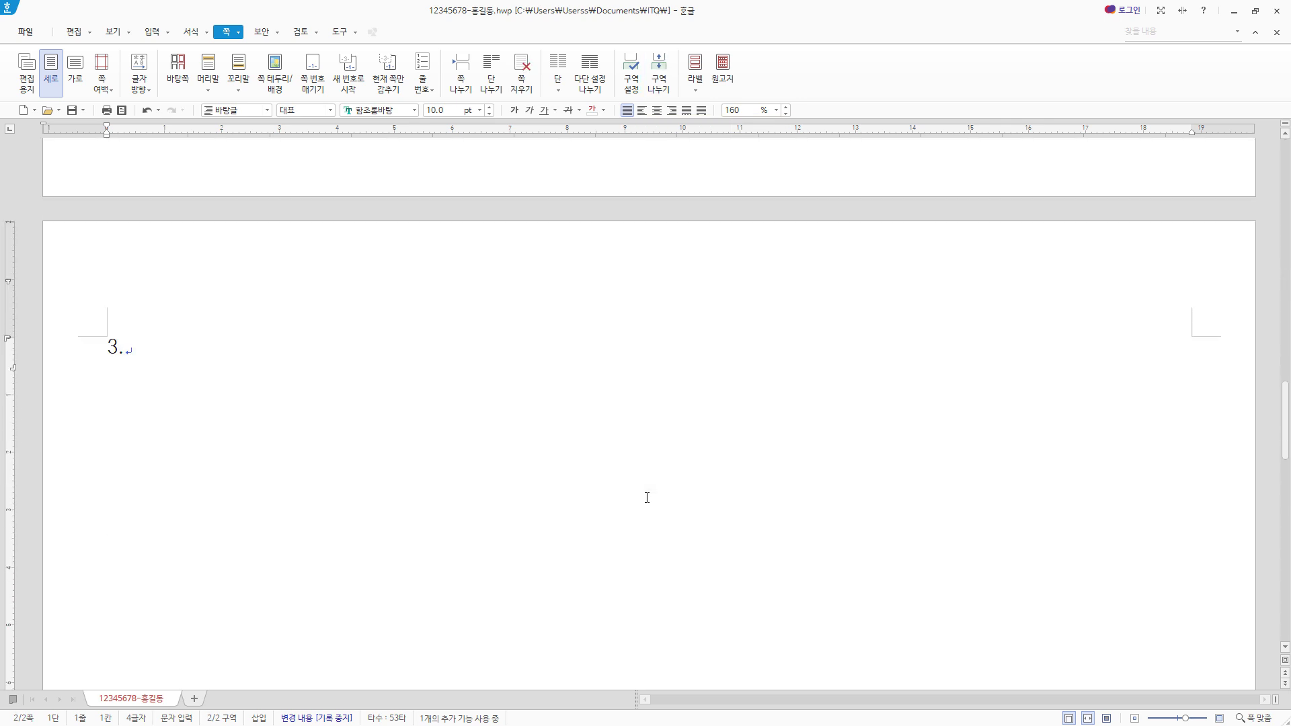
key(Return)
key(Return)
text(4.)
key(Return)
key(Return)
key(Return)
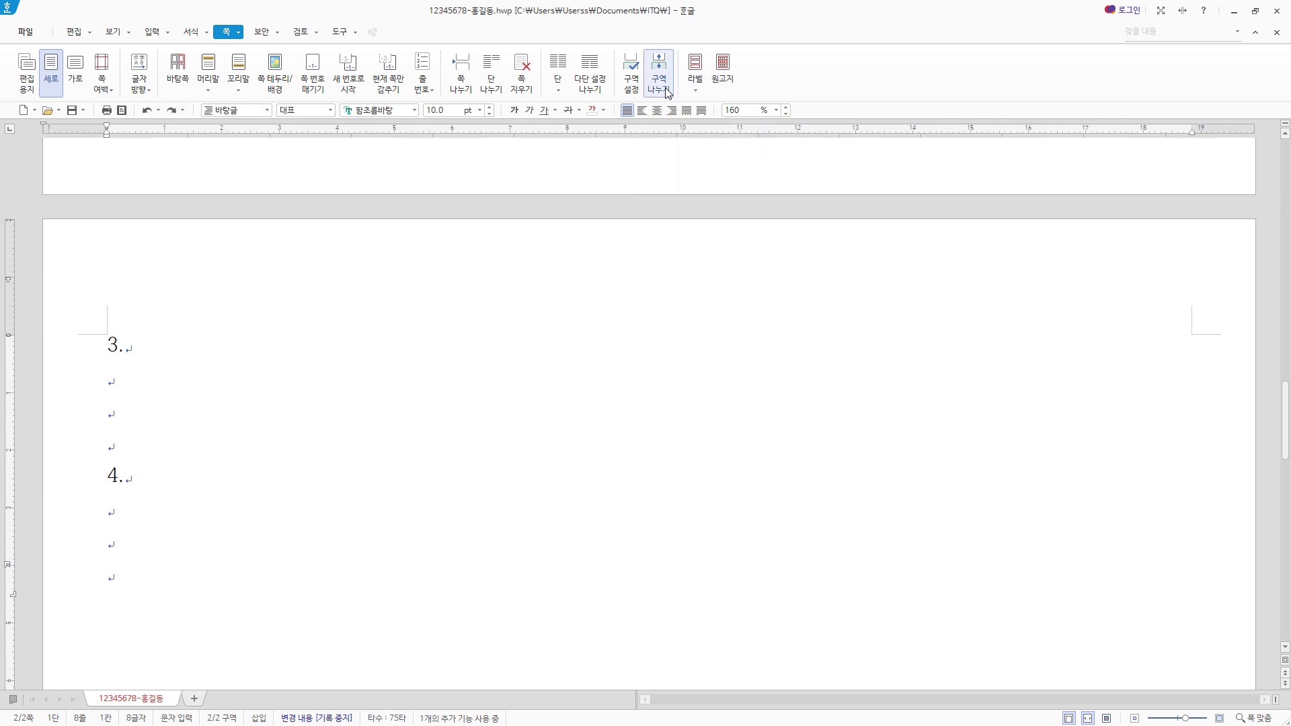
- Insert a section break (구역 나누기) below "4." and paste the title "내 손안에 동행하는 무역 파트너" on the new page
click(659, 71)
scroll(228, 443, down, 3)
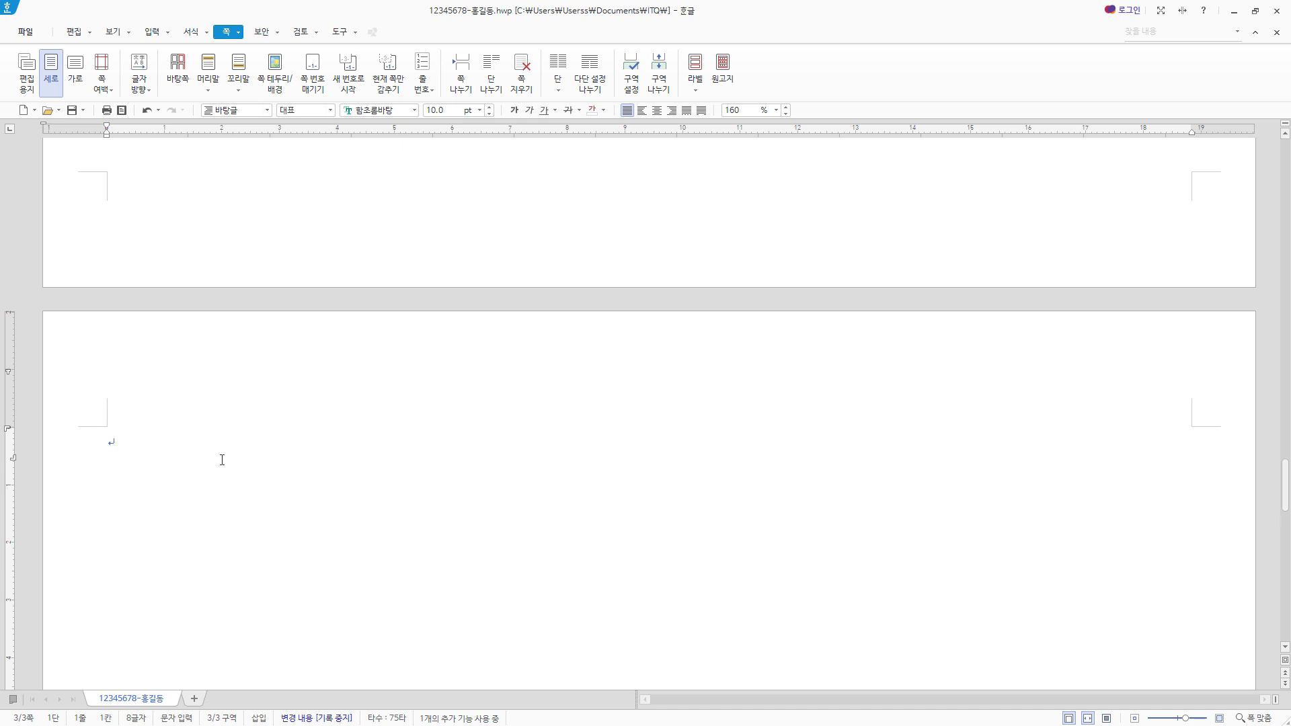
text(내 손안에 동행하는 무역 파트너)
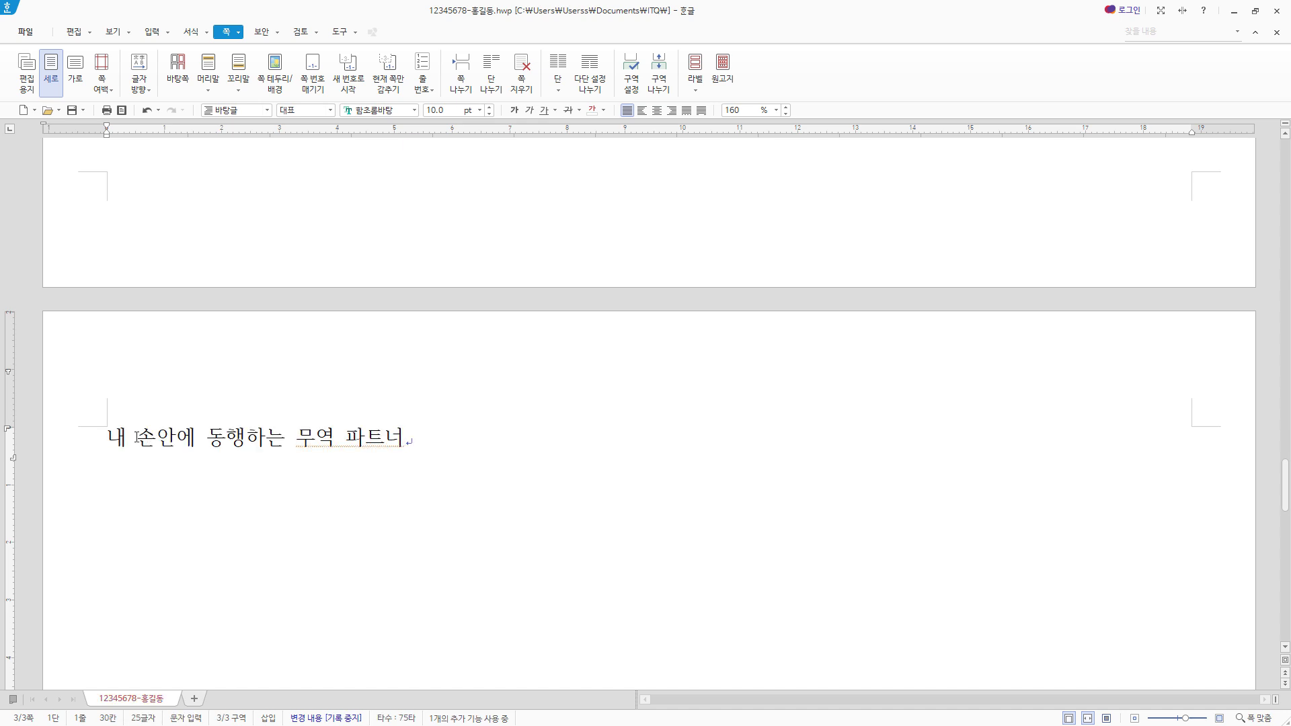
- Insert a bookmark (책갈피) named 무역통계 at the start of the title on the third page
click(108, 437)
click(160, 35)
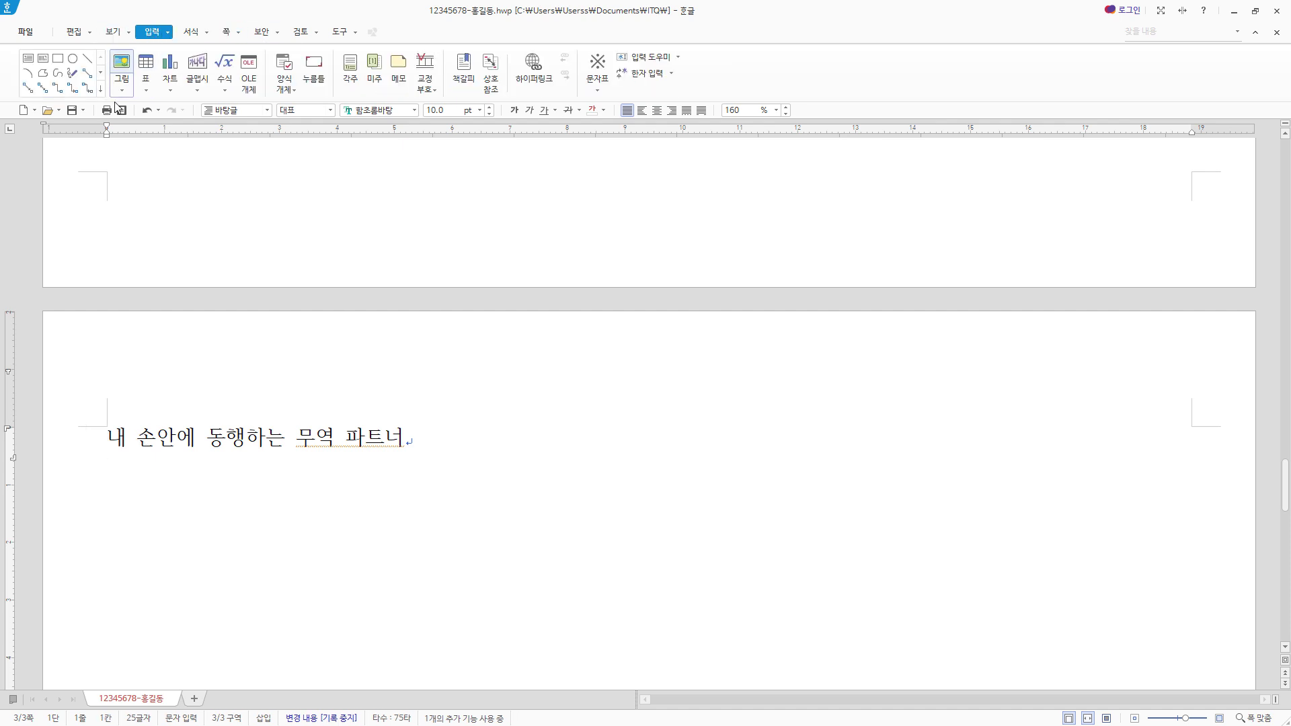
click(475, 84)
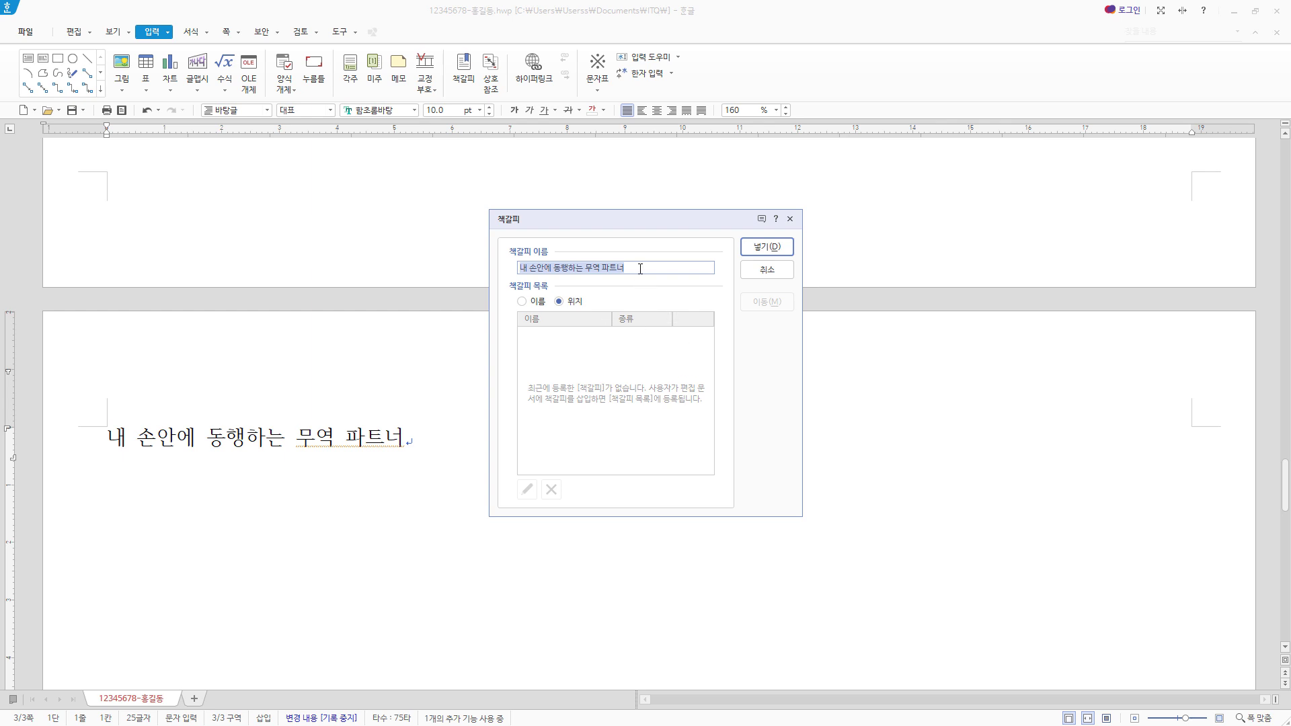
text(무역통계)
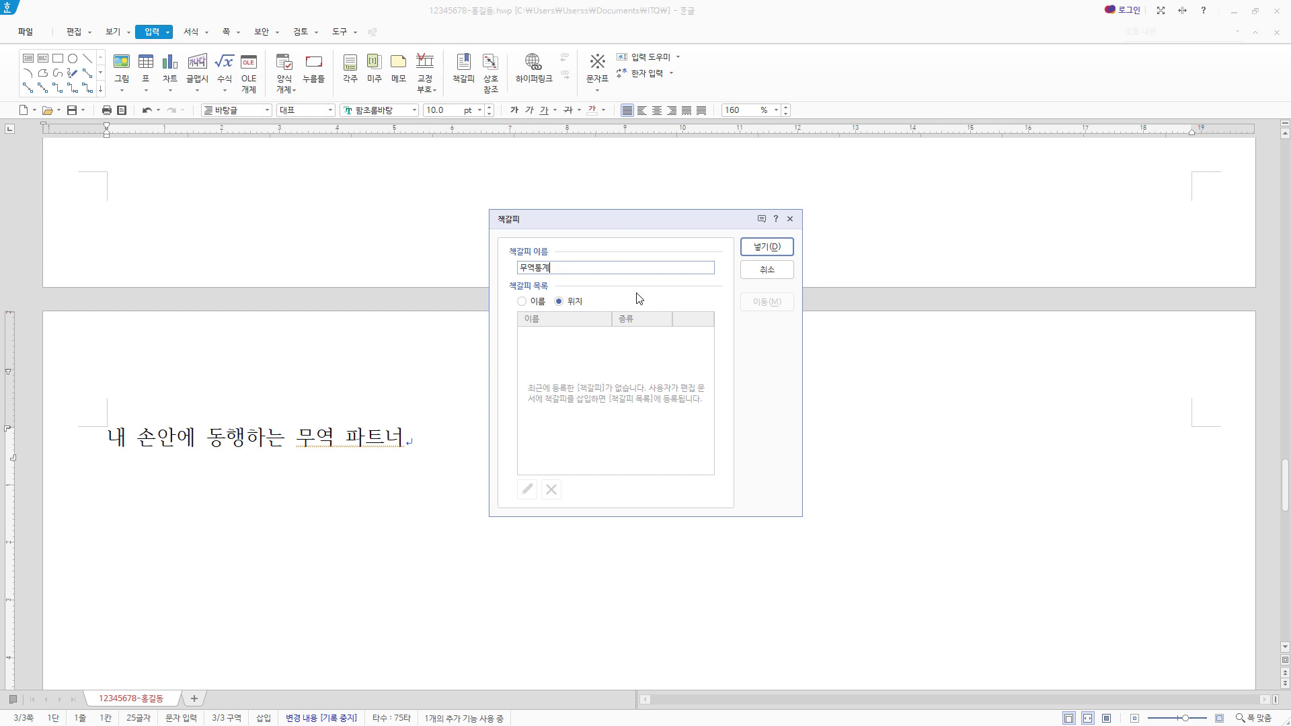
click(766, 247)
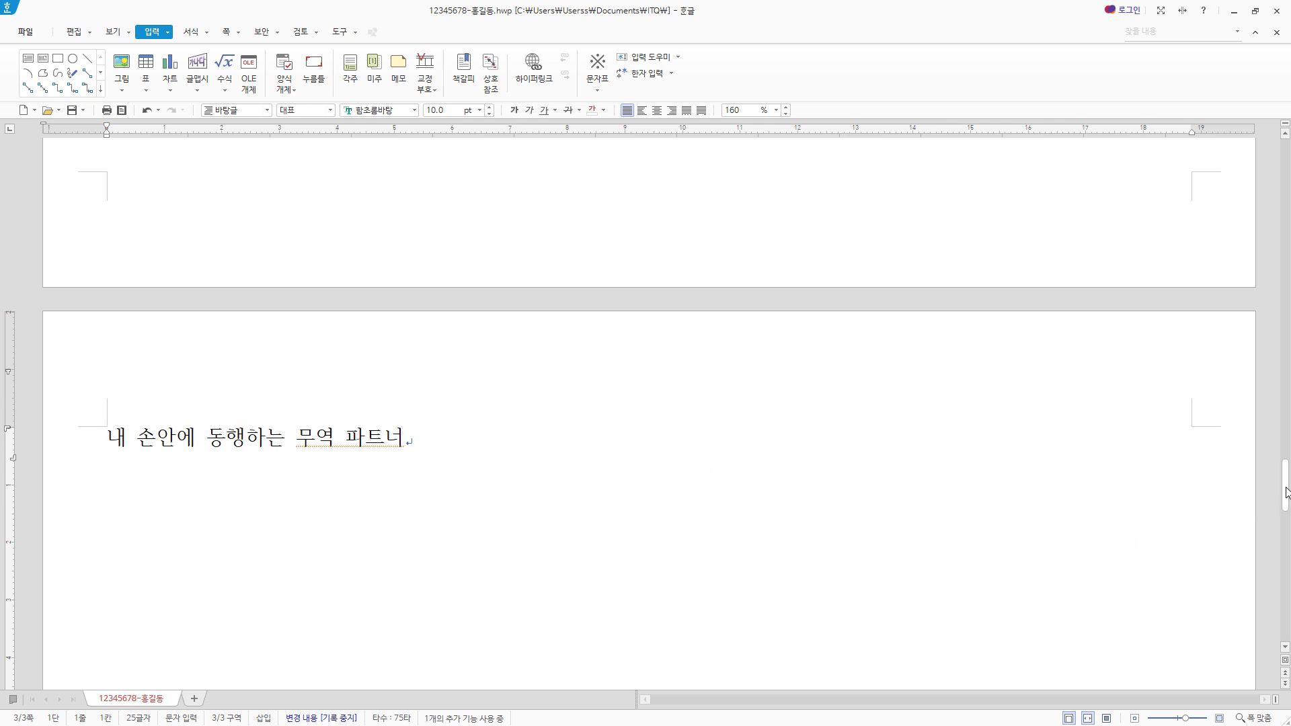
- Paste the English paragraph "Trade exists due to…" under "1." and the Korean paragraph "초창기의 무역은…" on the line after it
drag(1286, 491, 1285, 165)
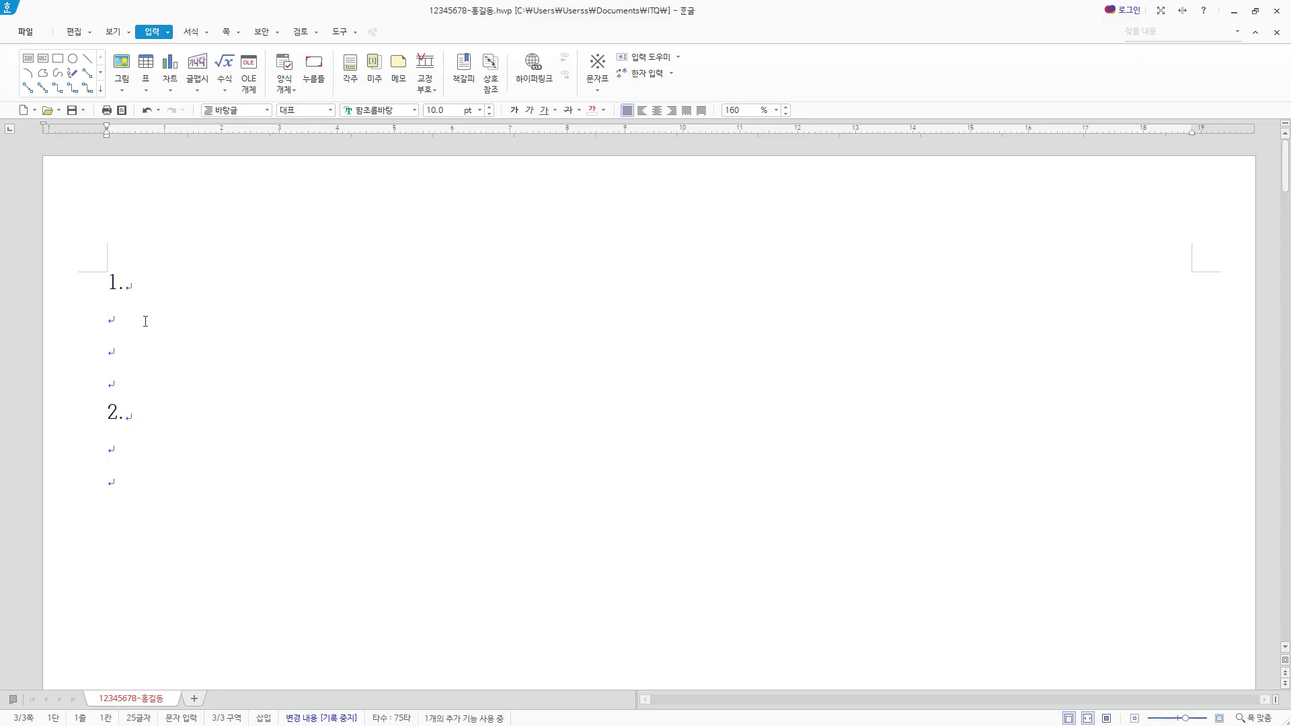
click(119, 297)
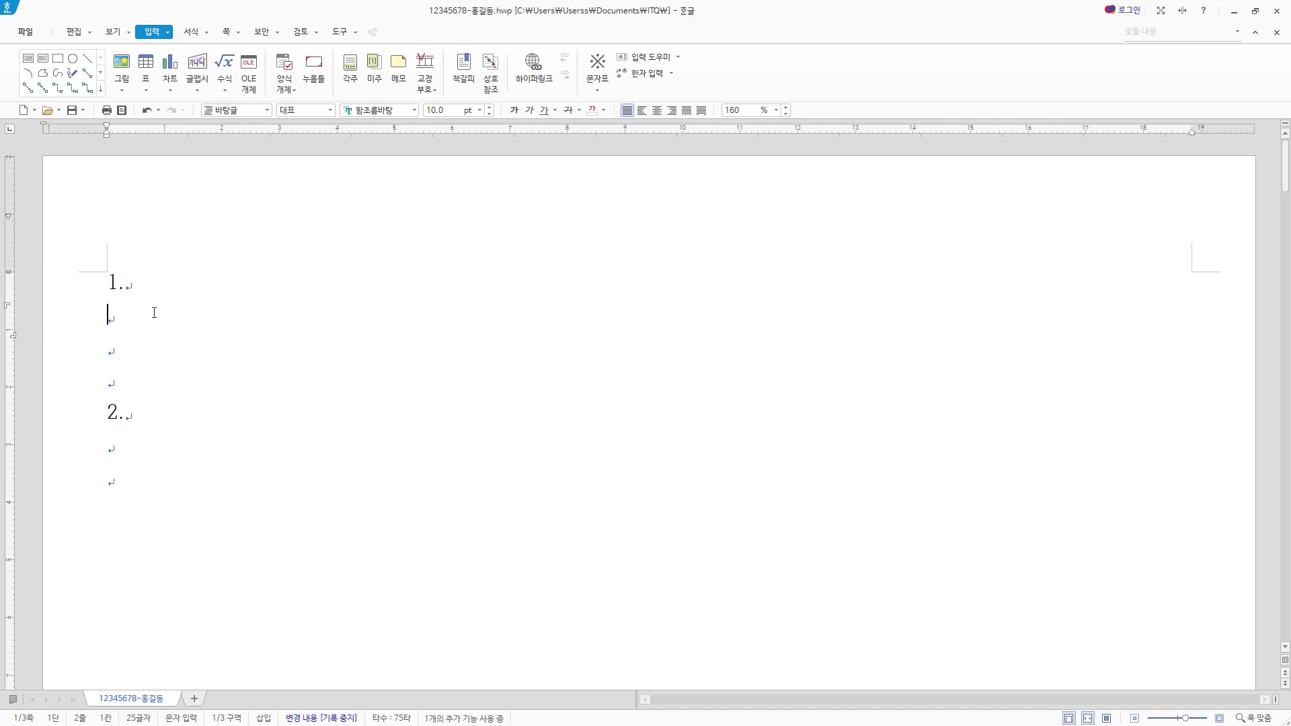
text(Trade exists due to the specialization and division of labor, in which most people concentrate on a small aspect of production, but use that output in trades for other products and needs.)
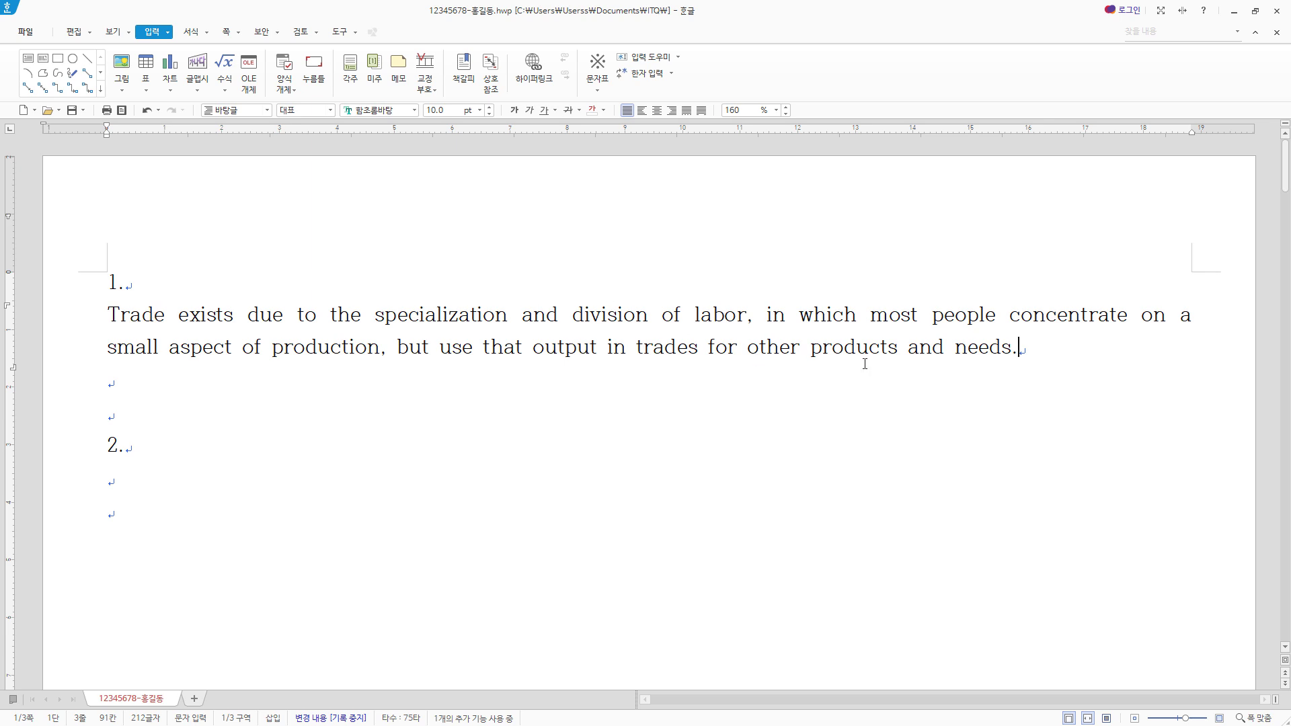
key(Return)
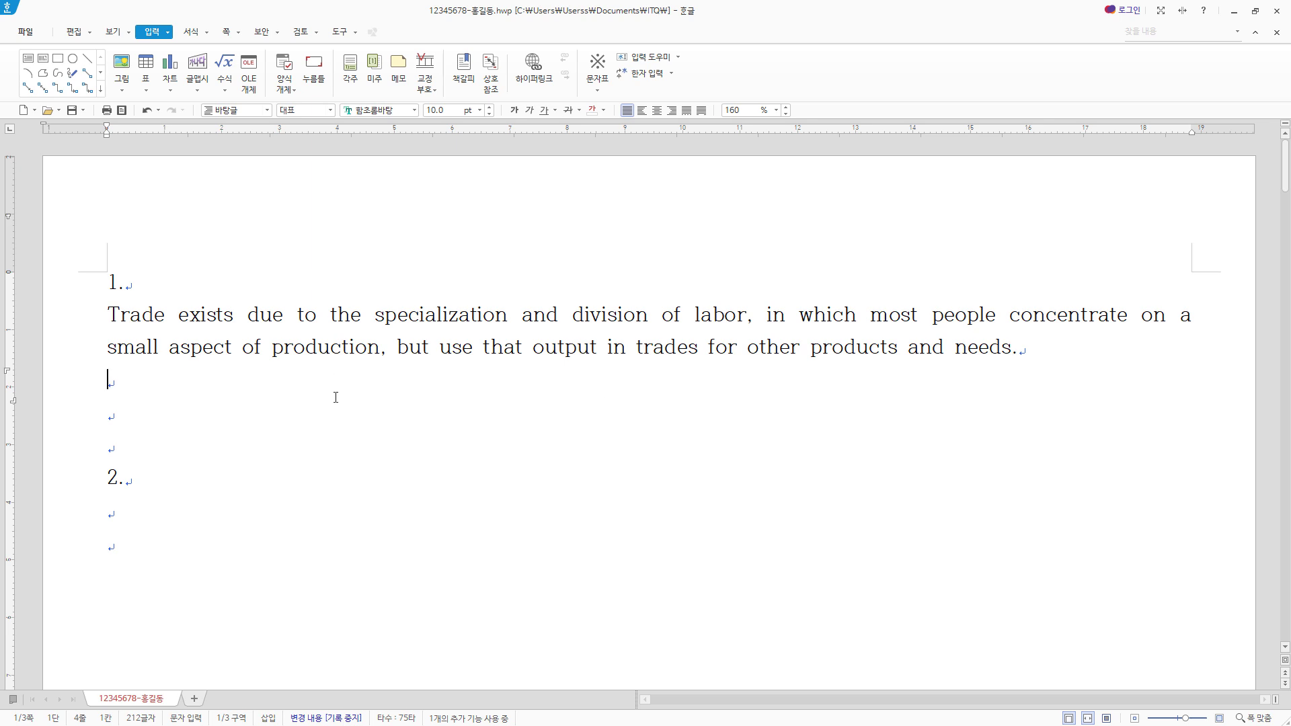
text(초창기의 무역은 서로의 산물을 교환하는 것에 국한되었으나, 넓은 뜻의 무역은 단순한 상품의 교환같아 보이는 무역뿐만 아니라, 기술 및 용역, 자본의 이동까지도 포함한다.)
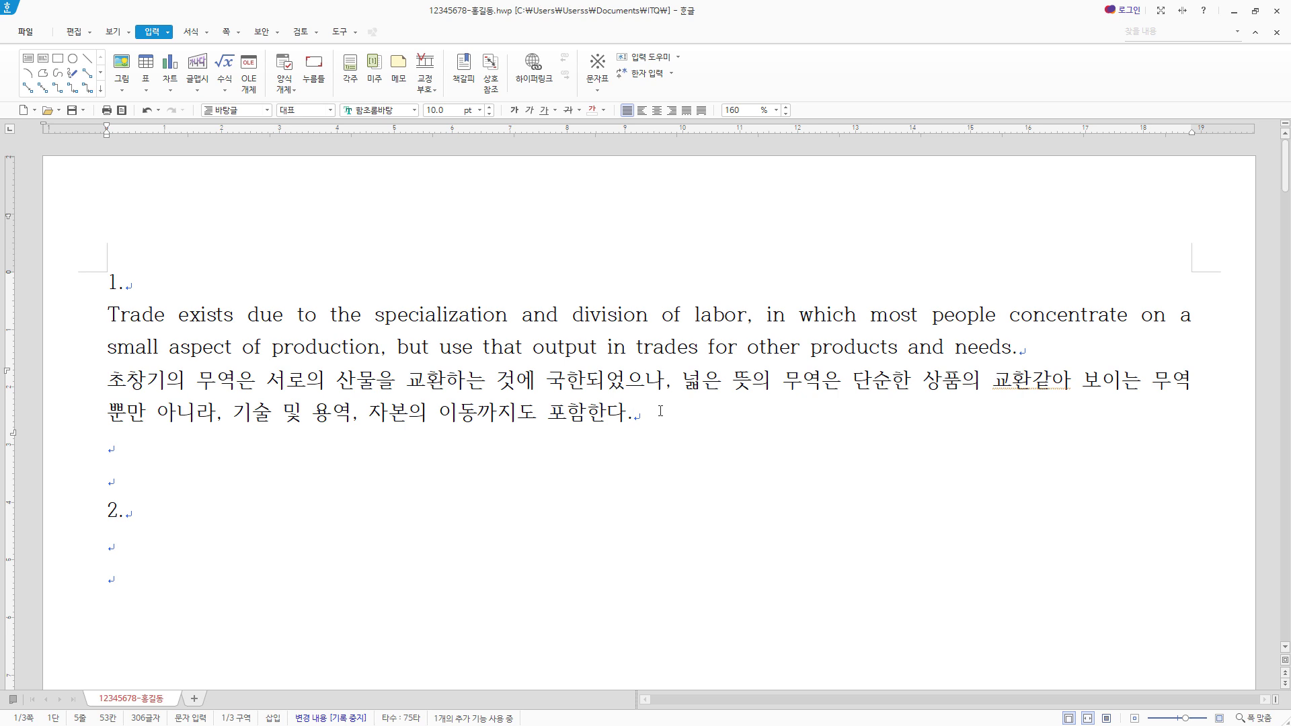
- Start a new paragraph style named "trade" for the English and Korean paragraphs under "1."
drag(637, 414, 102, 311)
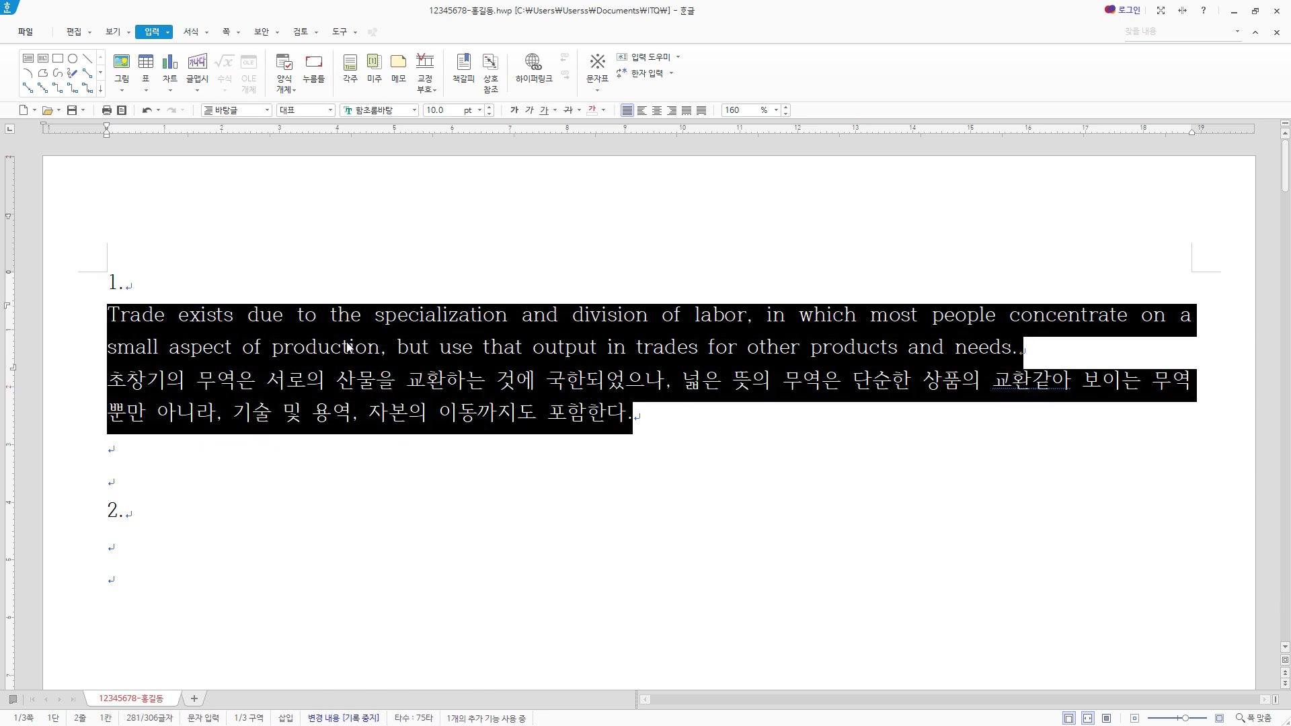
key(F6)
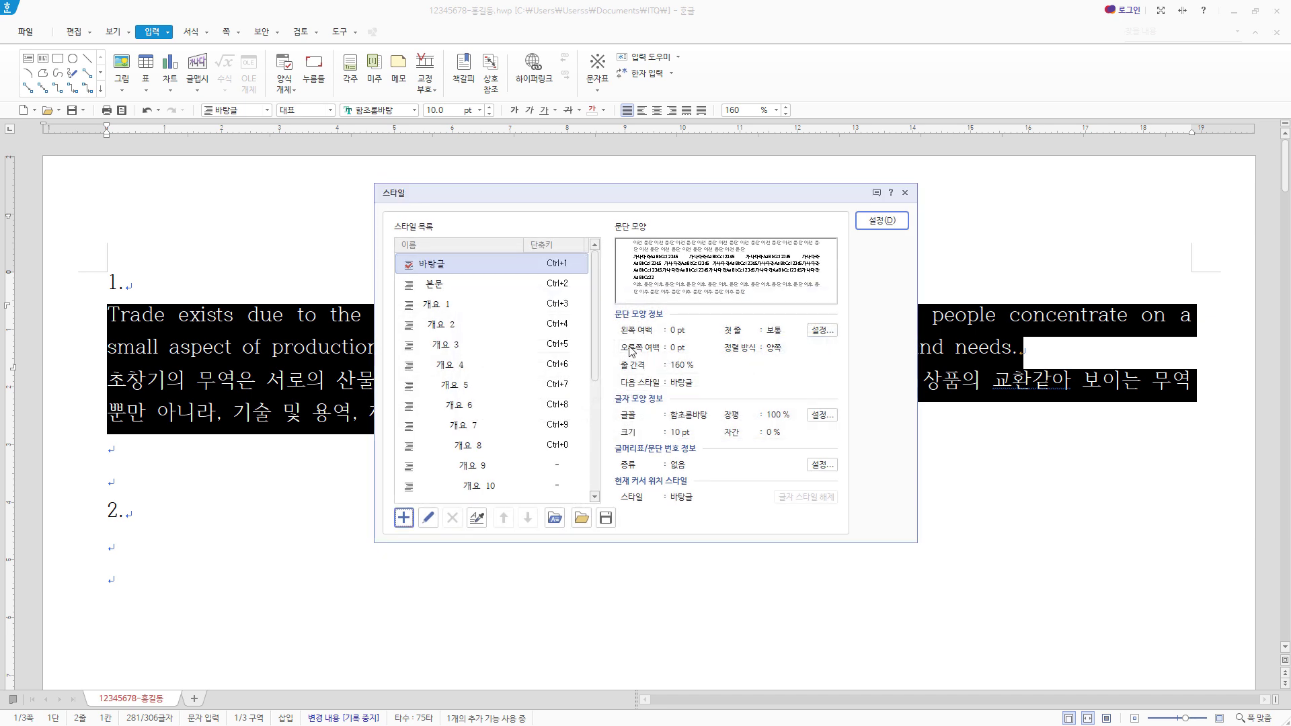
click(405, 518)
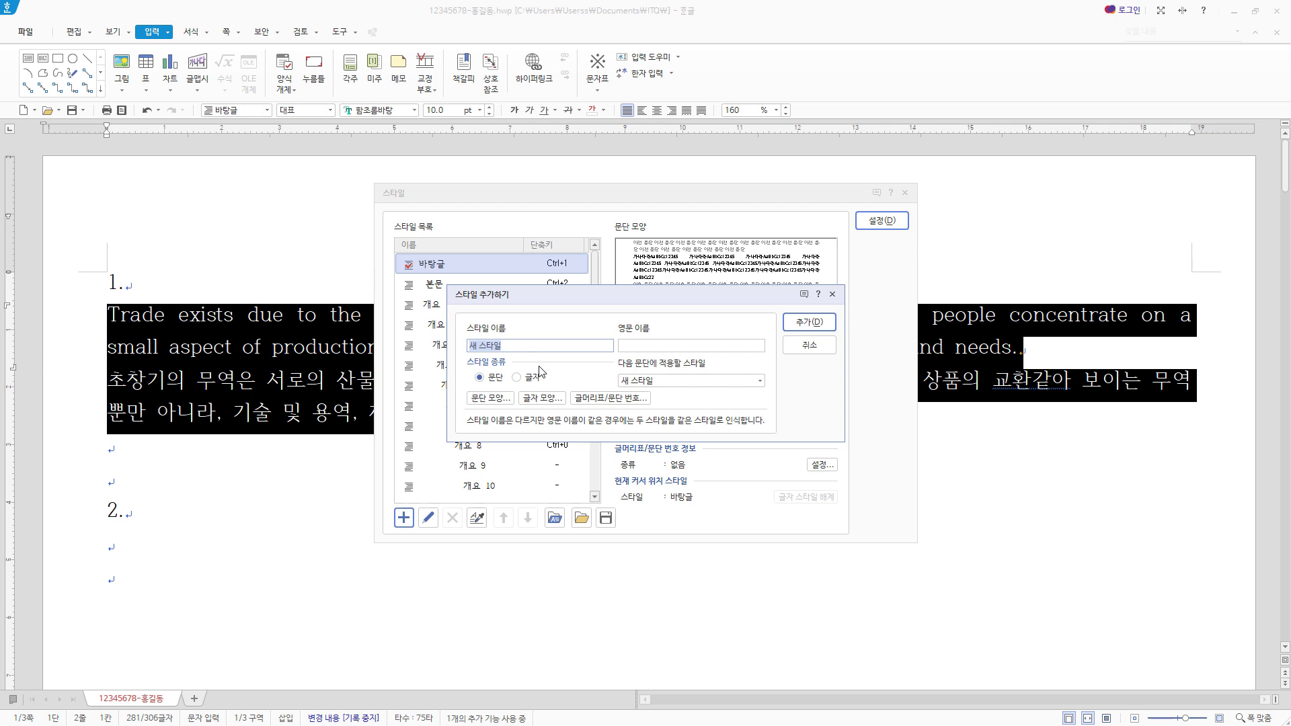
text(trade)
- Set the trade style's paragraph shape to a 15 pt left margin and 10 pt spacing below the paragraph
click(492, 398)
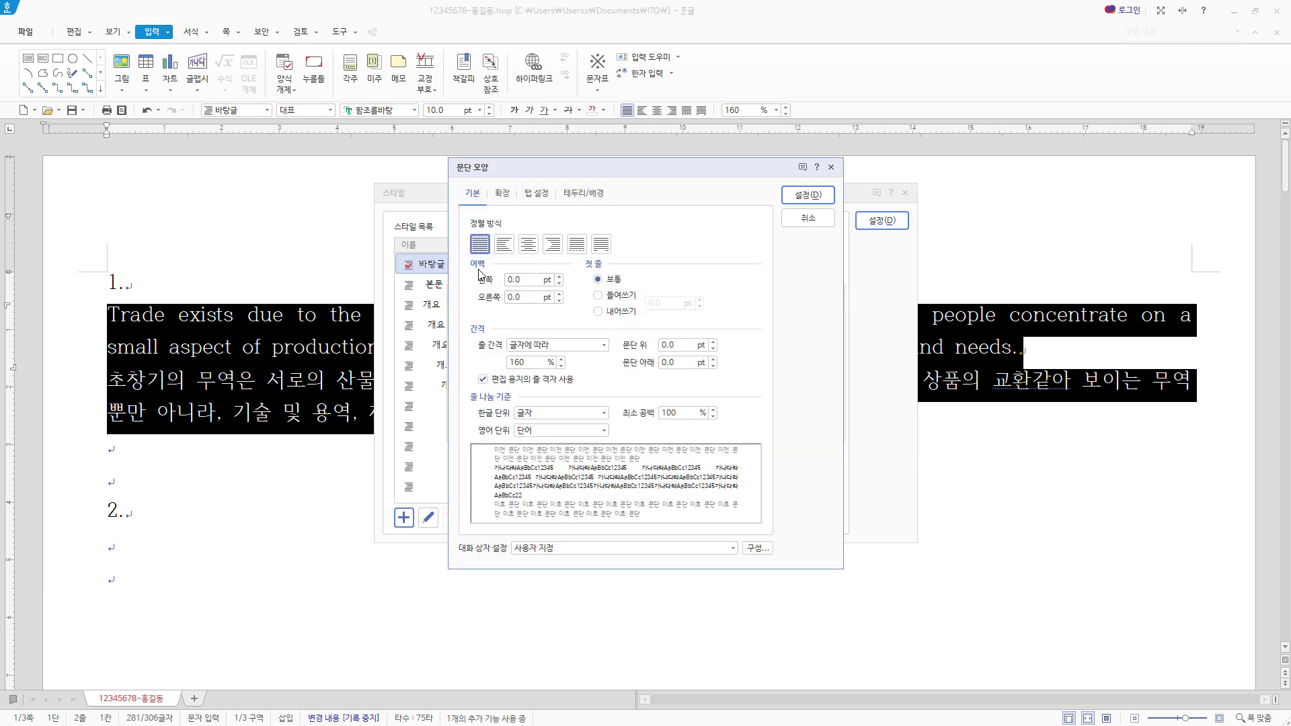
click(524, 280)
text(1)
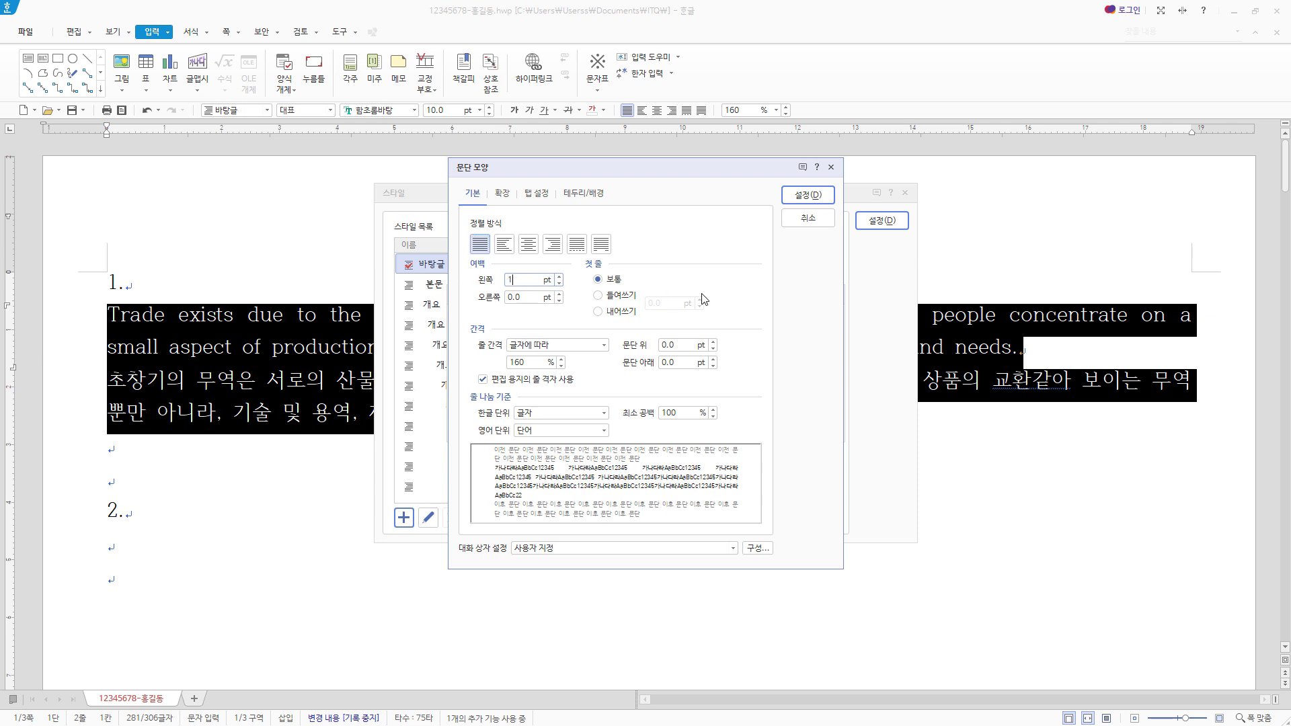
text(5)
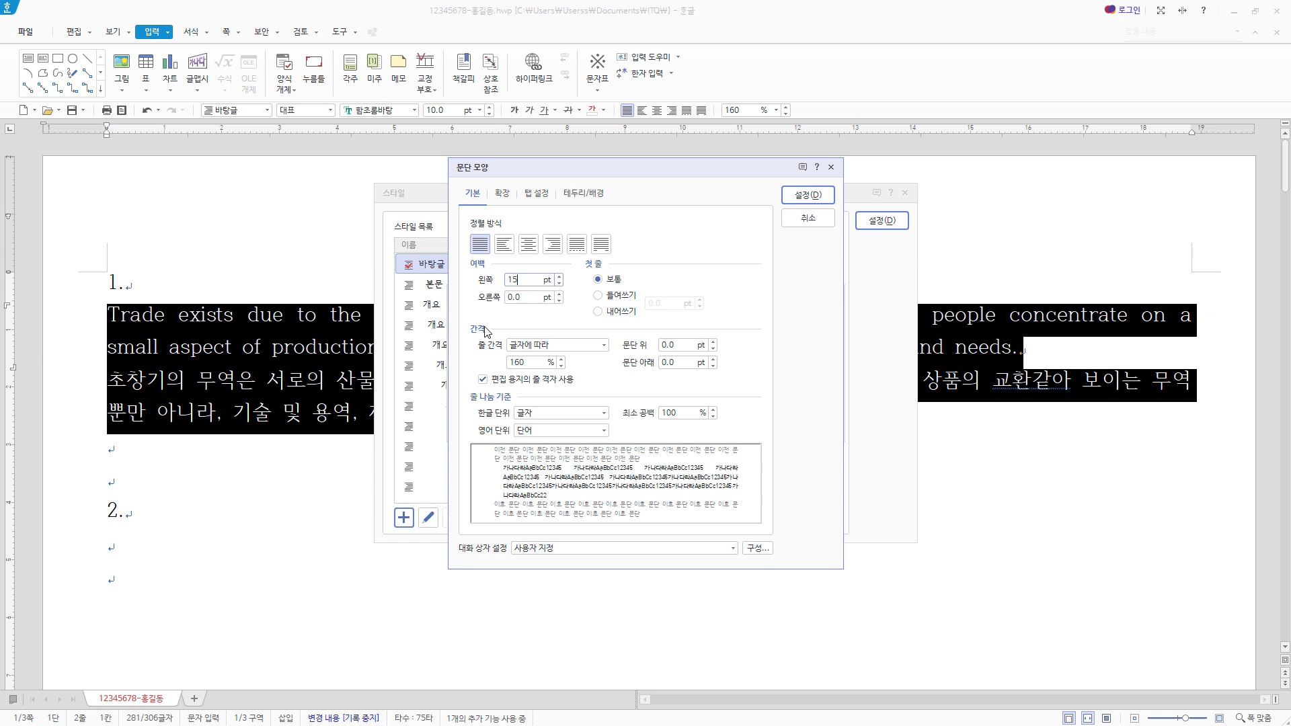
click(672, 362)
text(10)
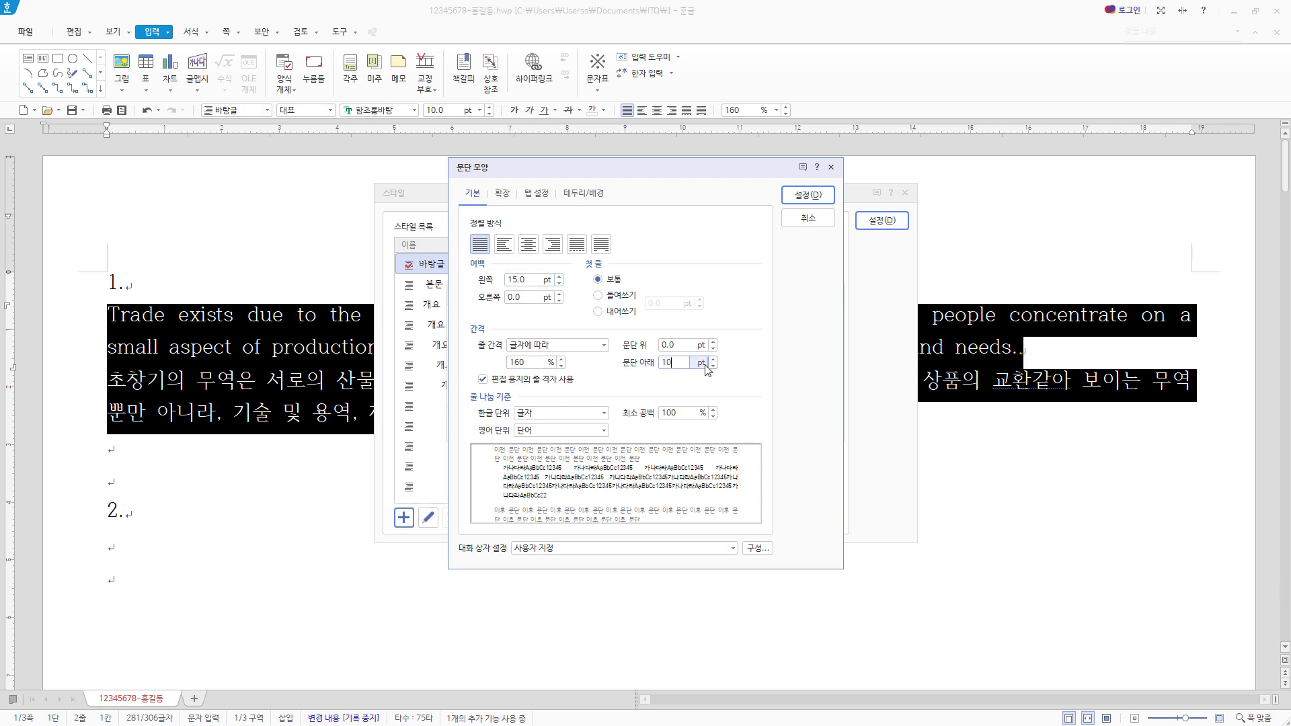
click(809, 196)
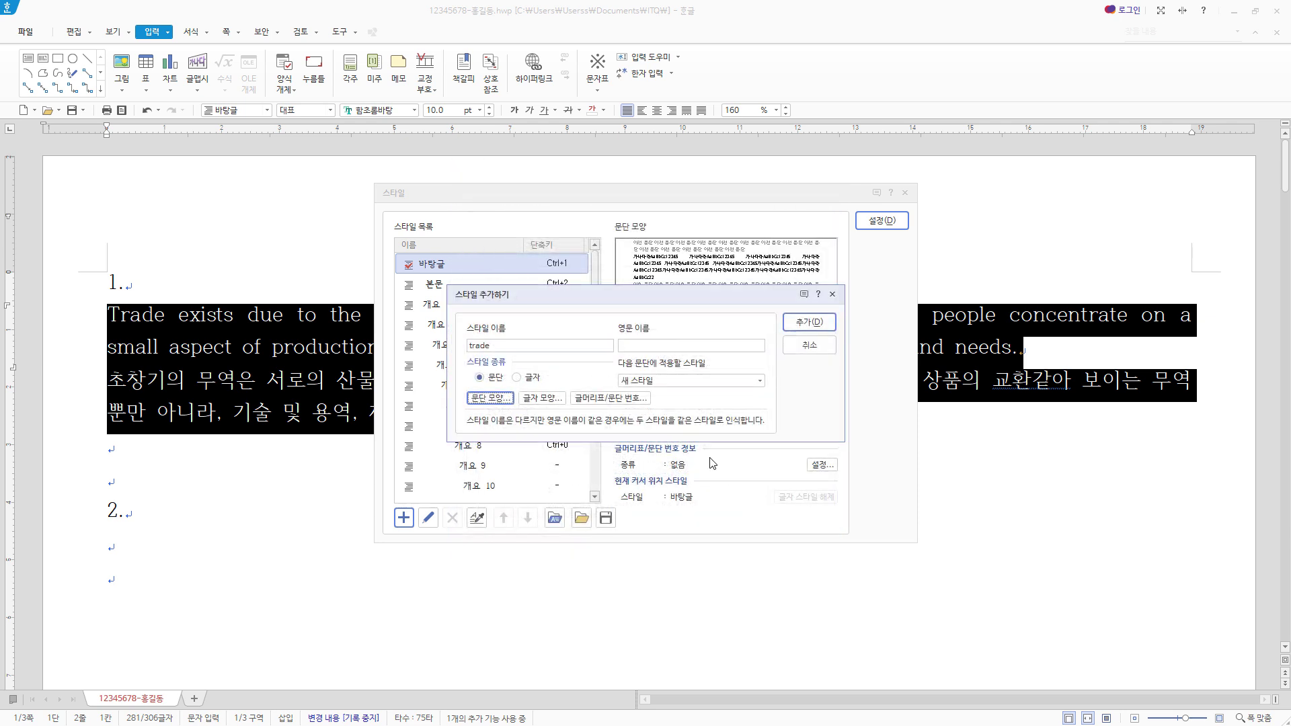
- Set the trade style's character width (장평) to 105% and letter spacing (자간) to -5%
click(550, 398)
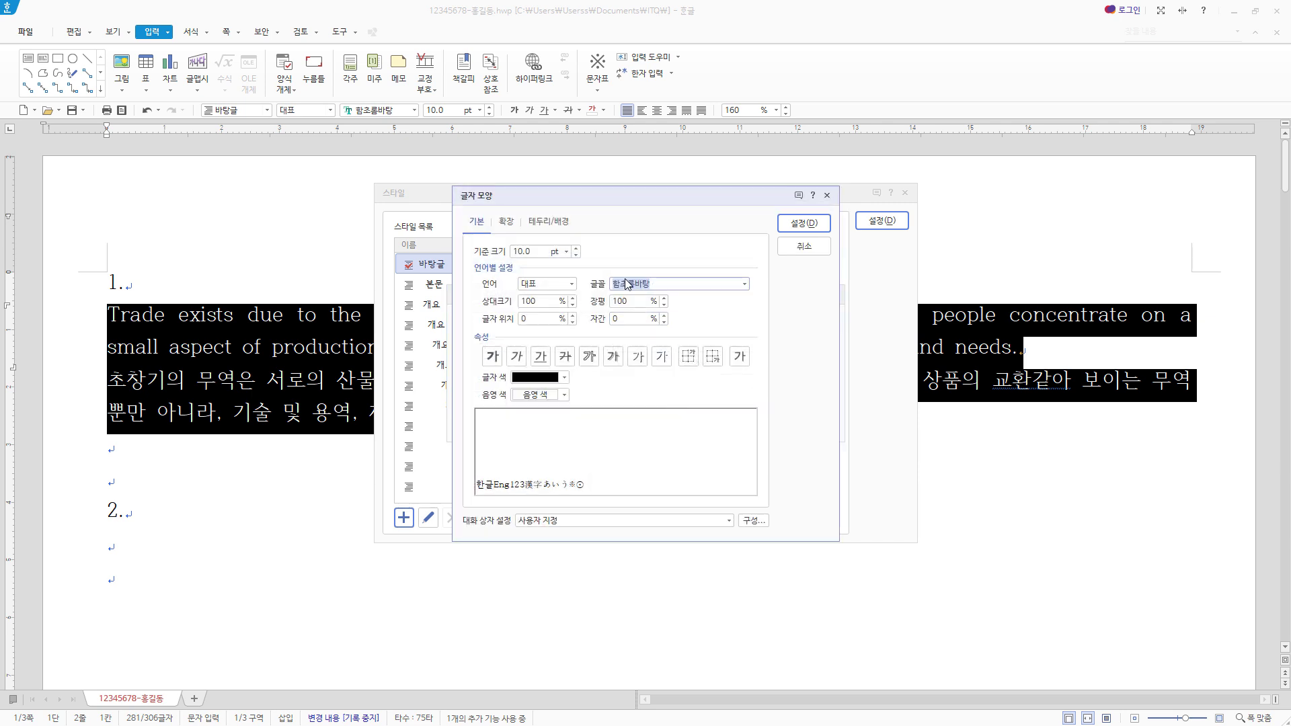
click(569, 252)
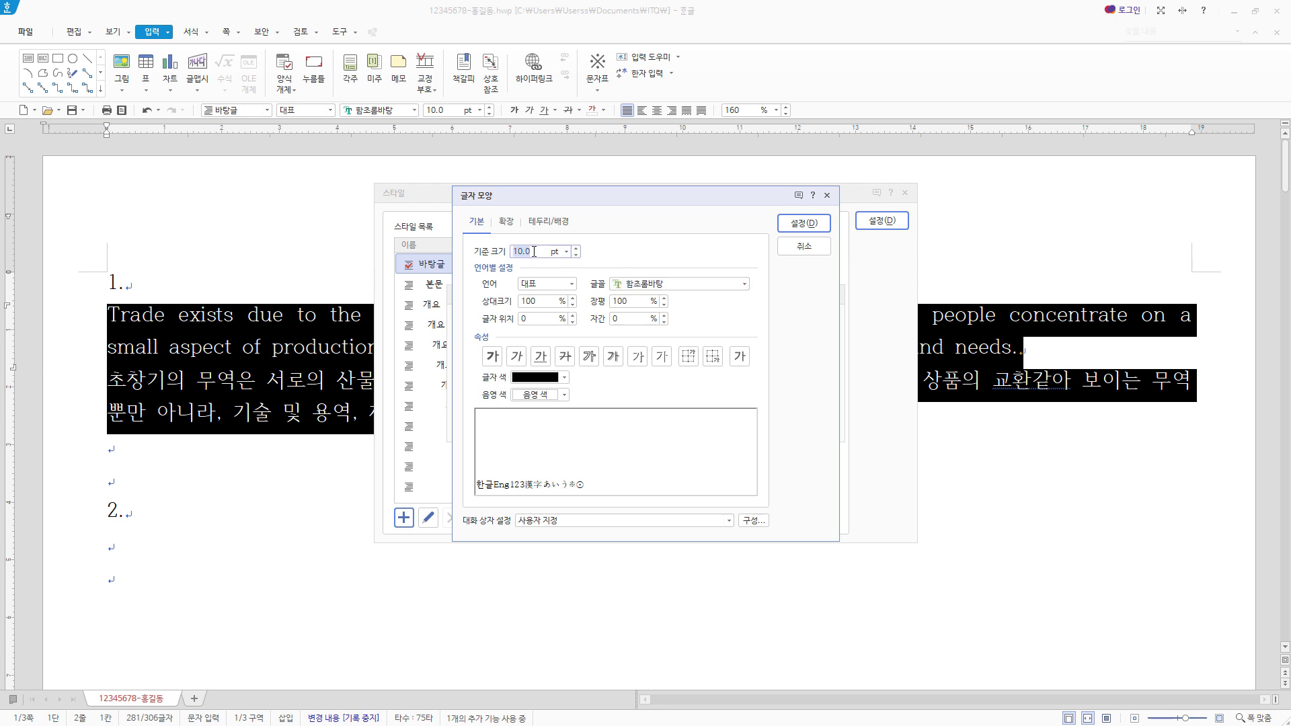
click(642, 302)
text(105)
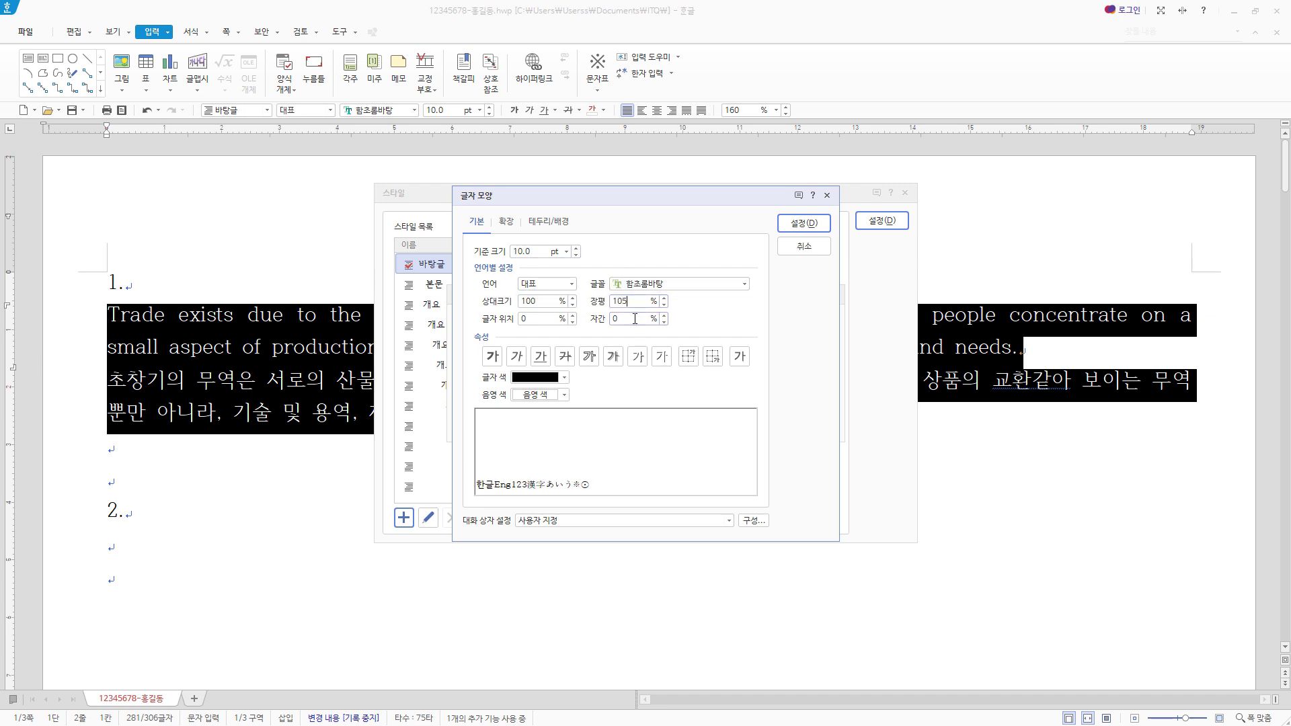
click(634, 318)
text(-5)
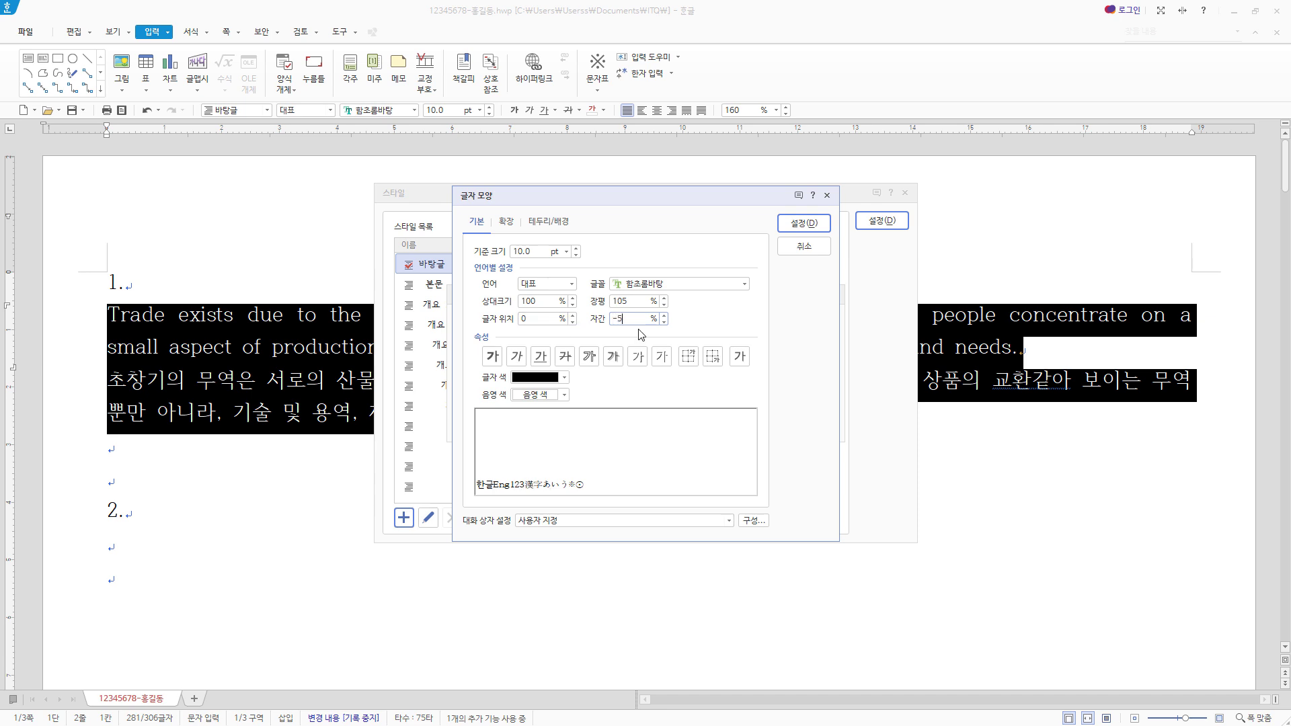
- Set the trade style's font for Korean text (한글) to 궁서
click(569, 285)
click(563, 309)
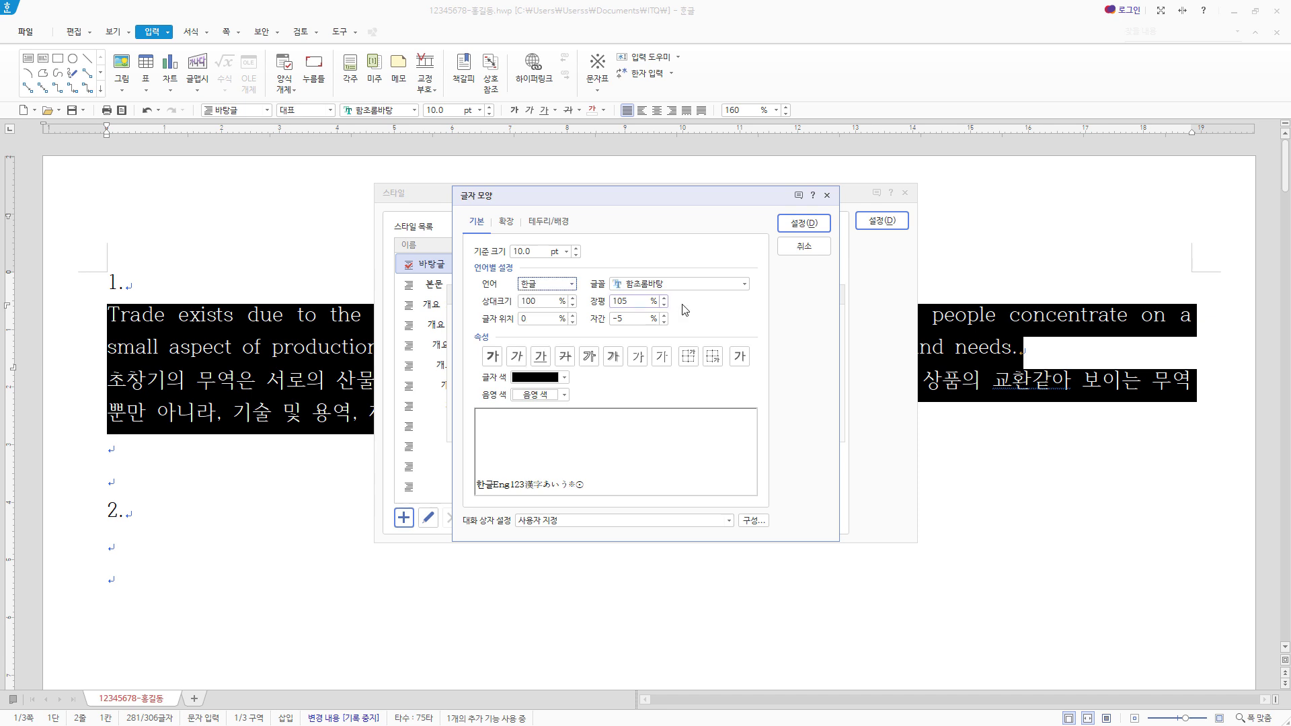
key(Tab)
text(궁서)
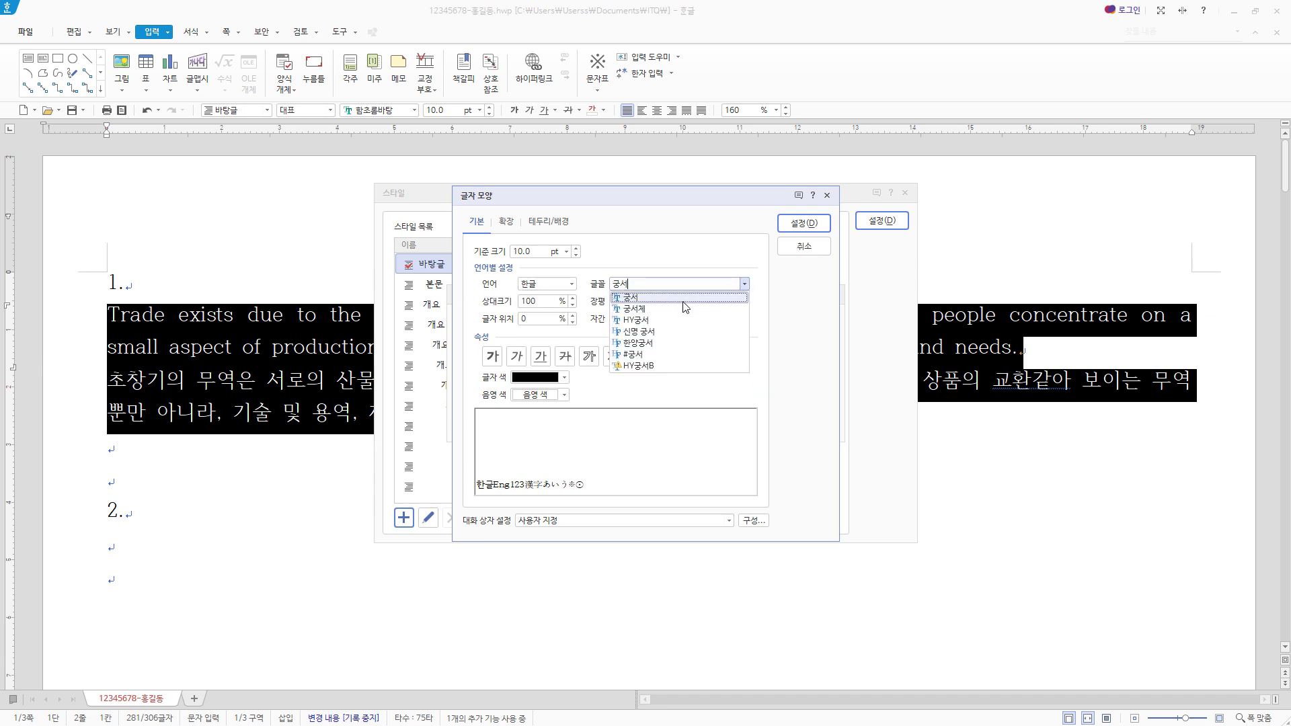
click(682, 301)
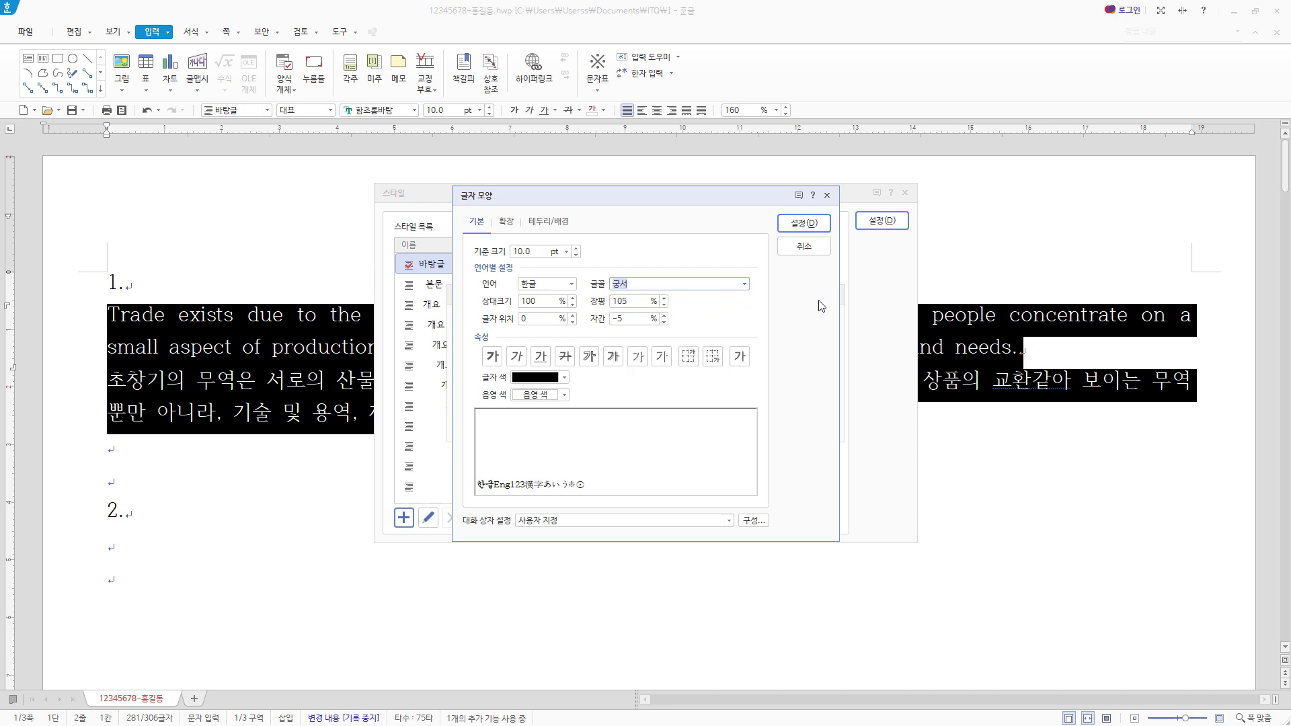
- Set the trade style's font for English text (영문) to 돋움 and accept the character shape settings
click(568, 285)
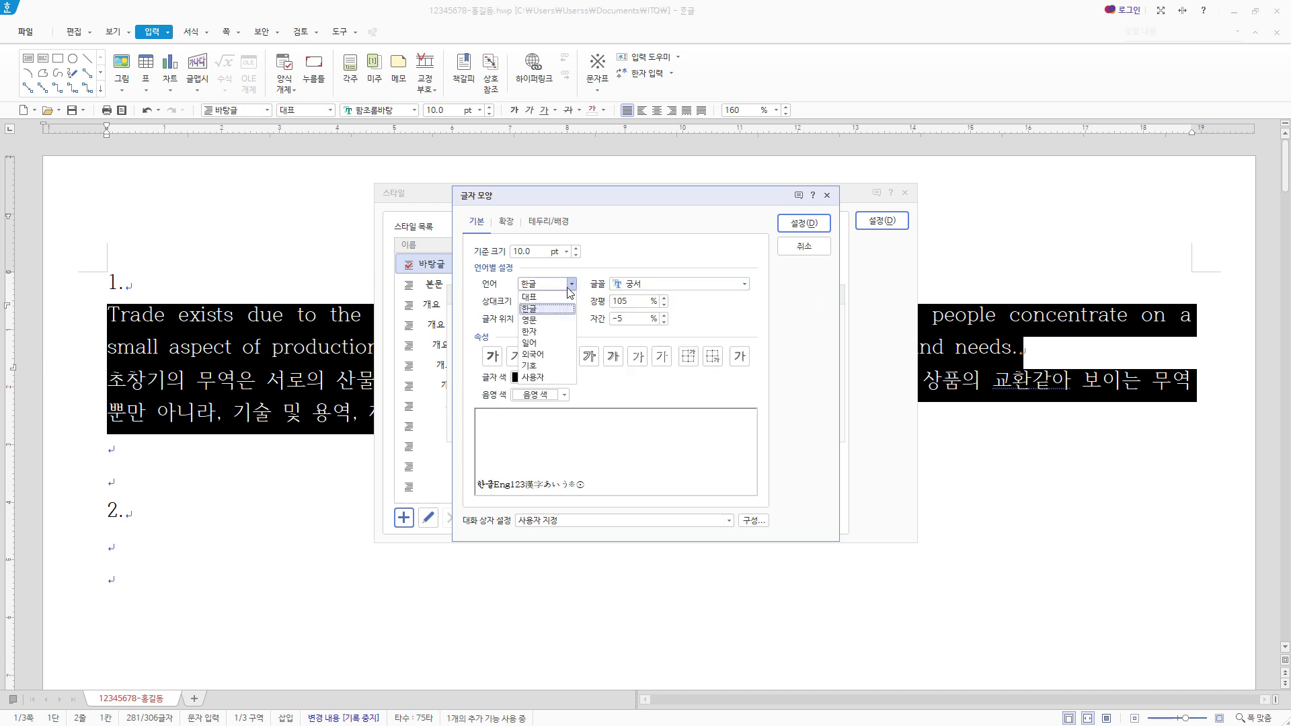
click(556, 321)
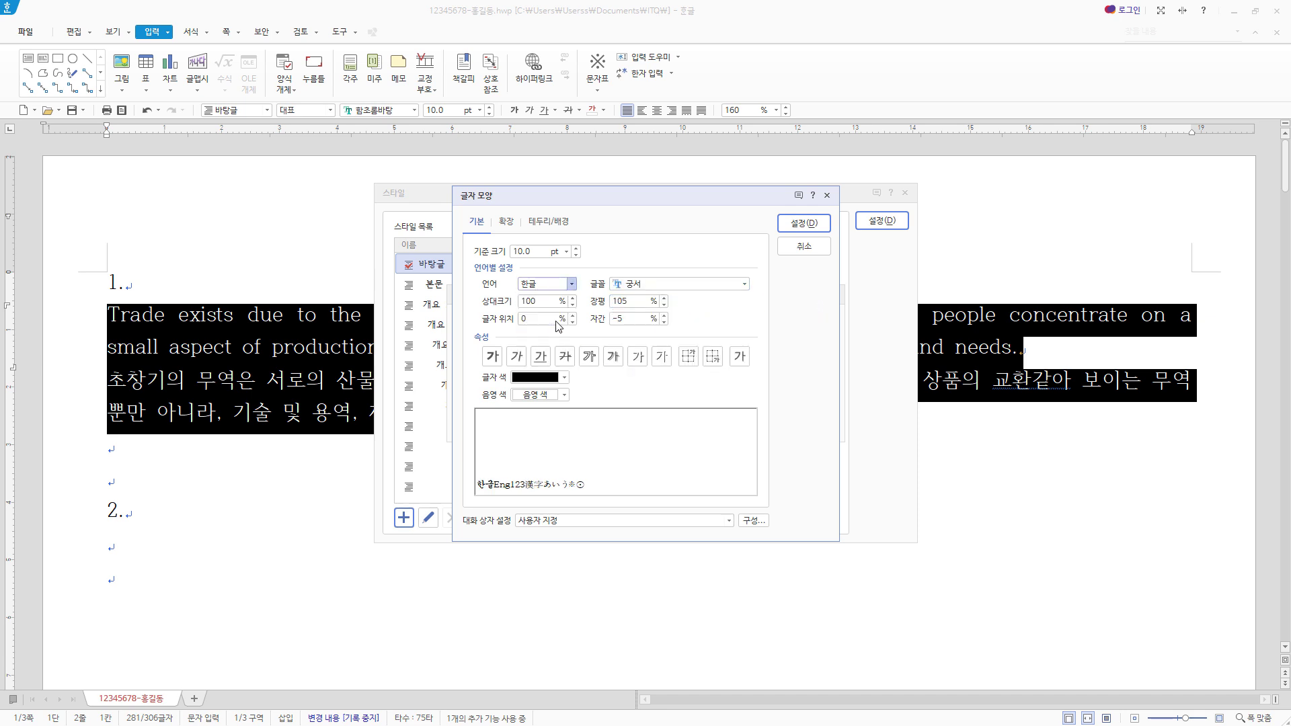
click(683, 284)
key(BackSpace)
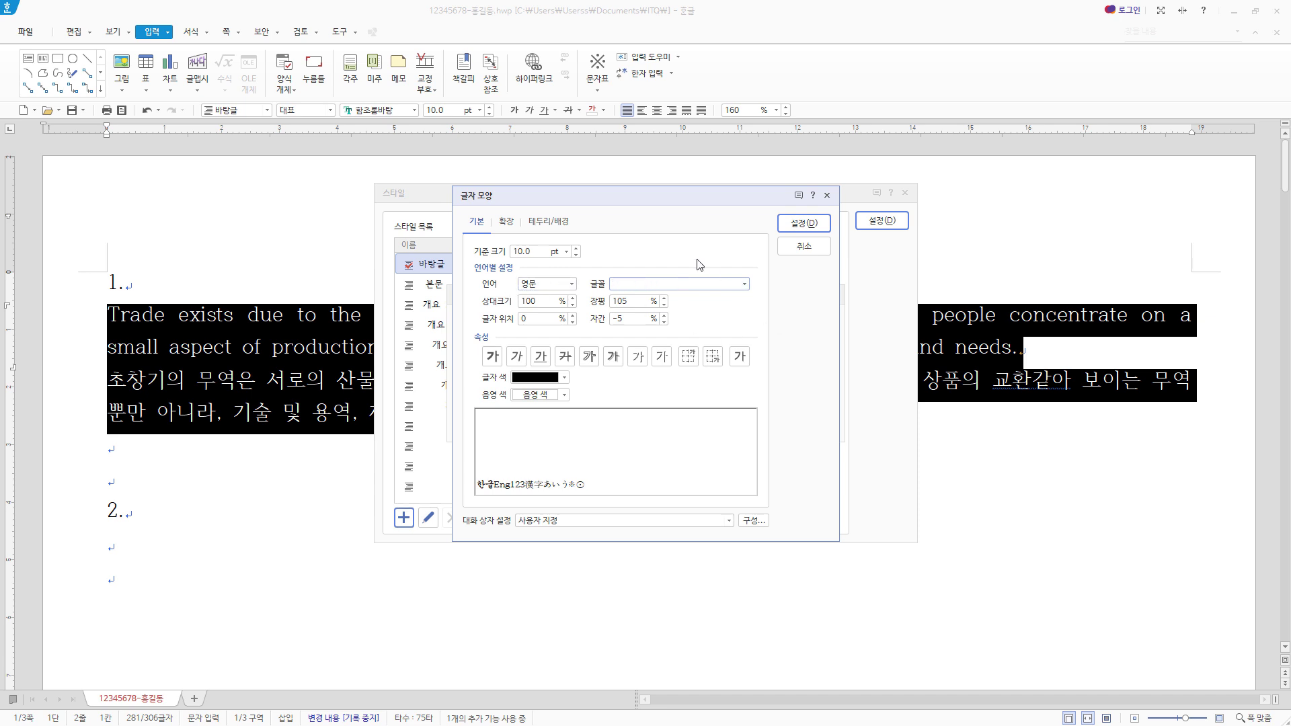
text(돋움)
click(674, 297)
click(804, 223)
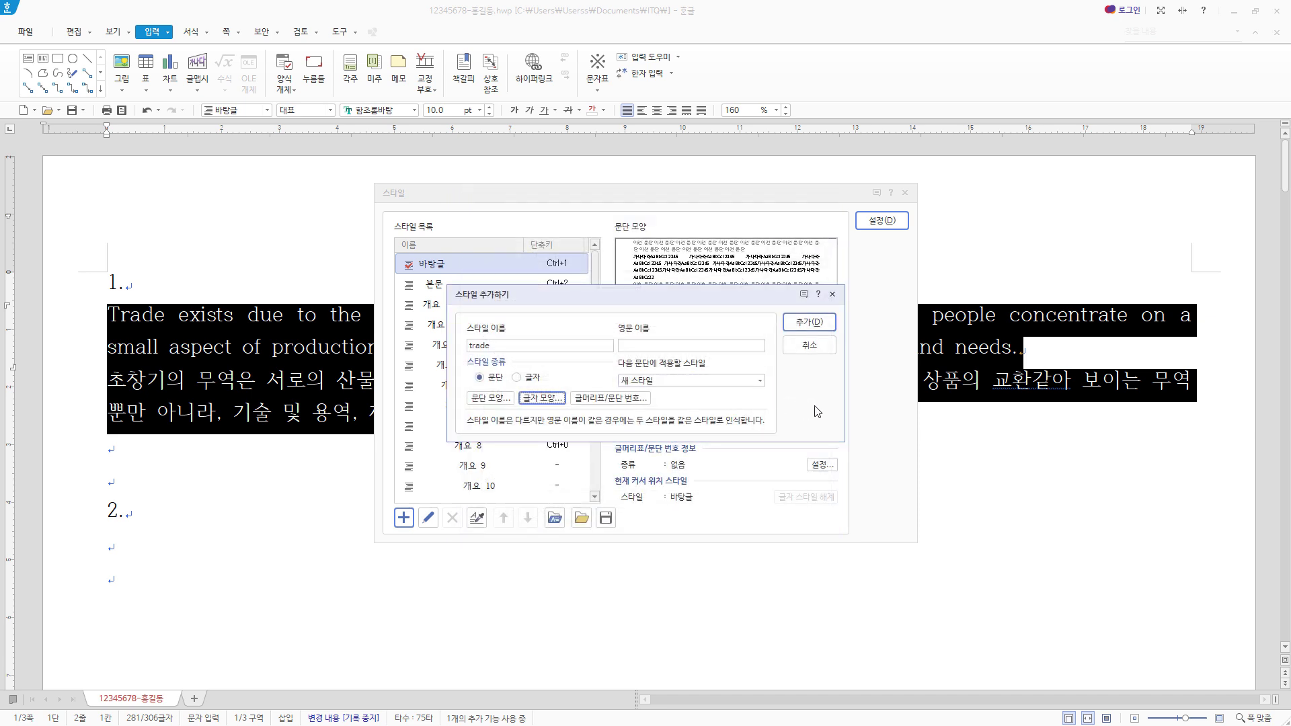
- Add the trade style to the style list and apply it to item 1's selected English and Korean paragraphs
click(828, 328)
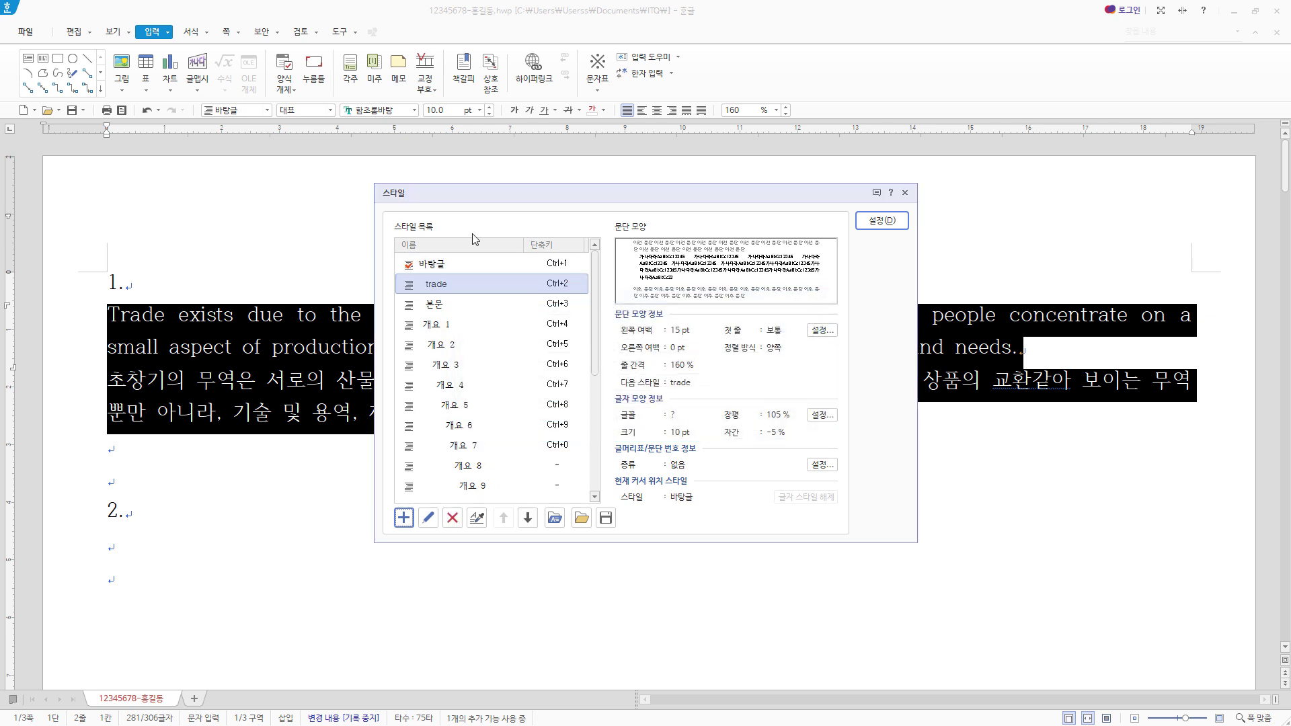
click(436, 287)
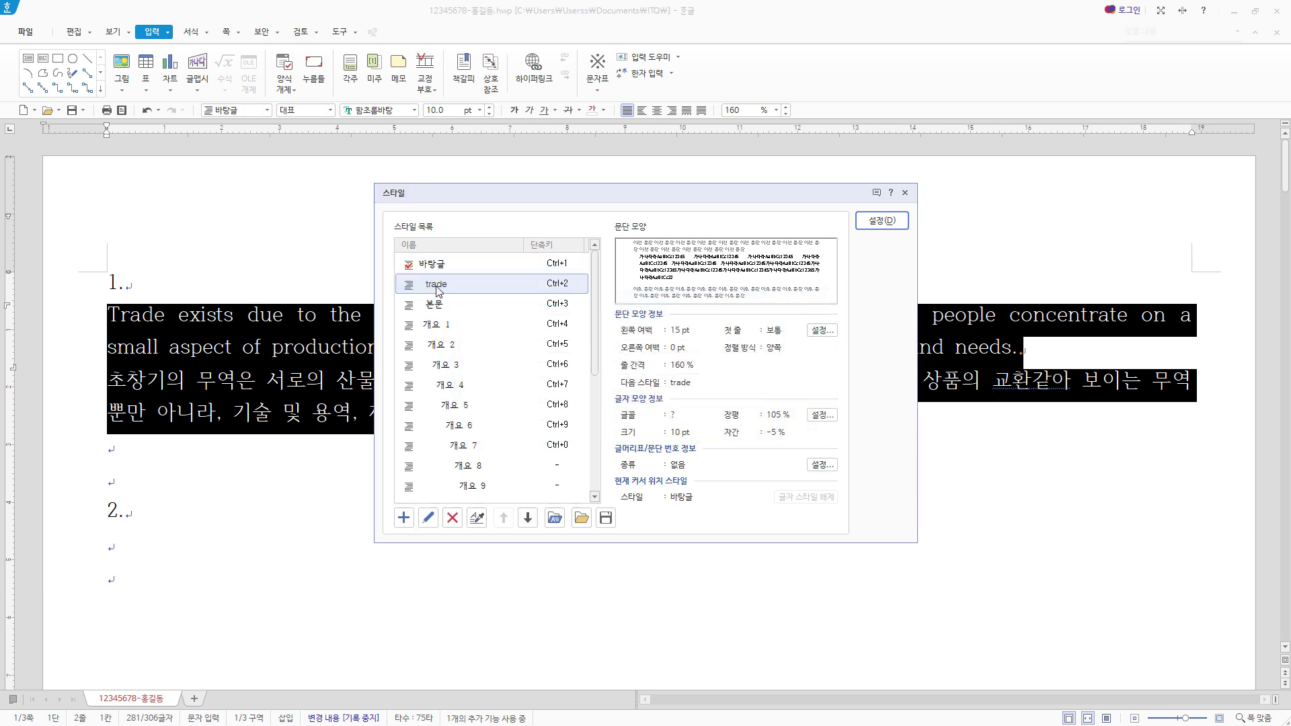
click(896, 221)
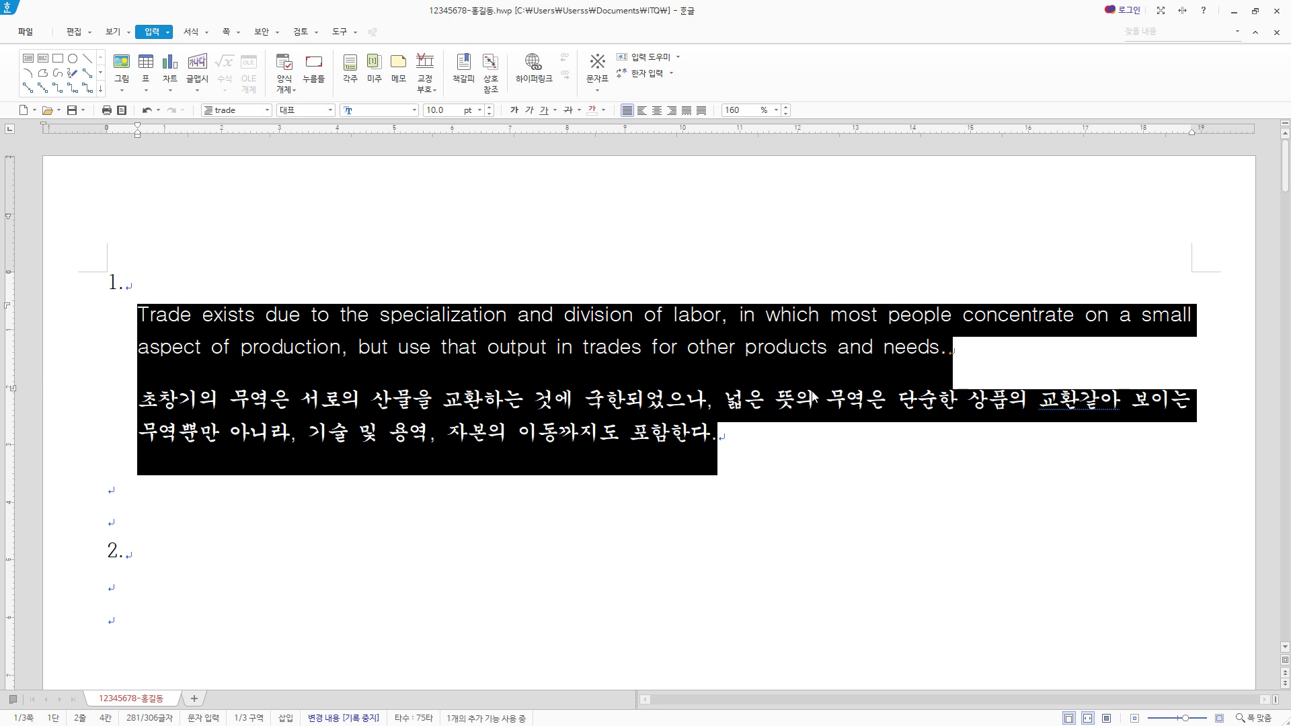
- Insert a table with 5 rows and 6 columns on the empty line below item 2
scroll(192, 353, down, 2)
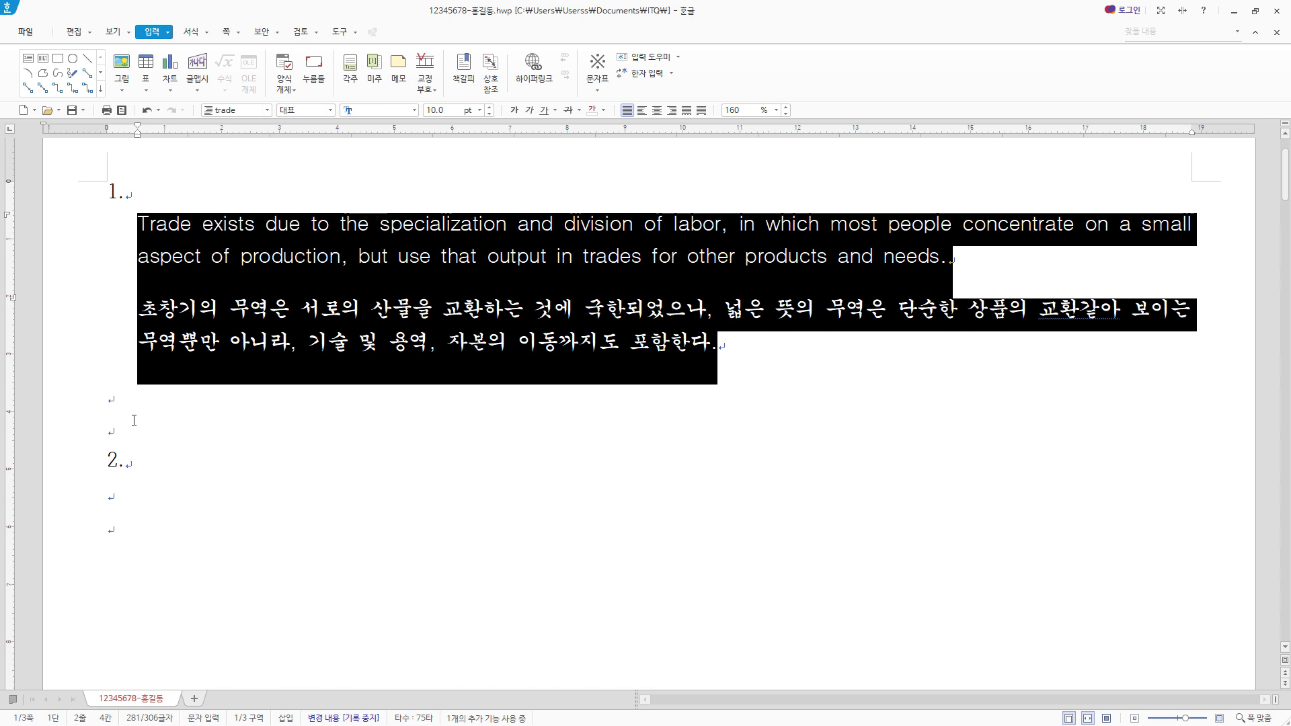
scroll(135, 409, down, 2)
scroll(158, 330, up, 1)
click(130, 339)
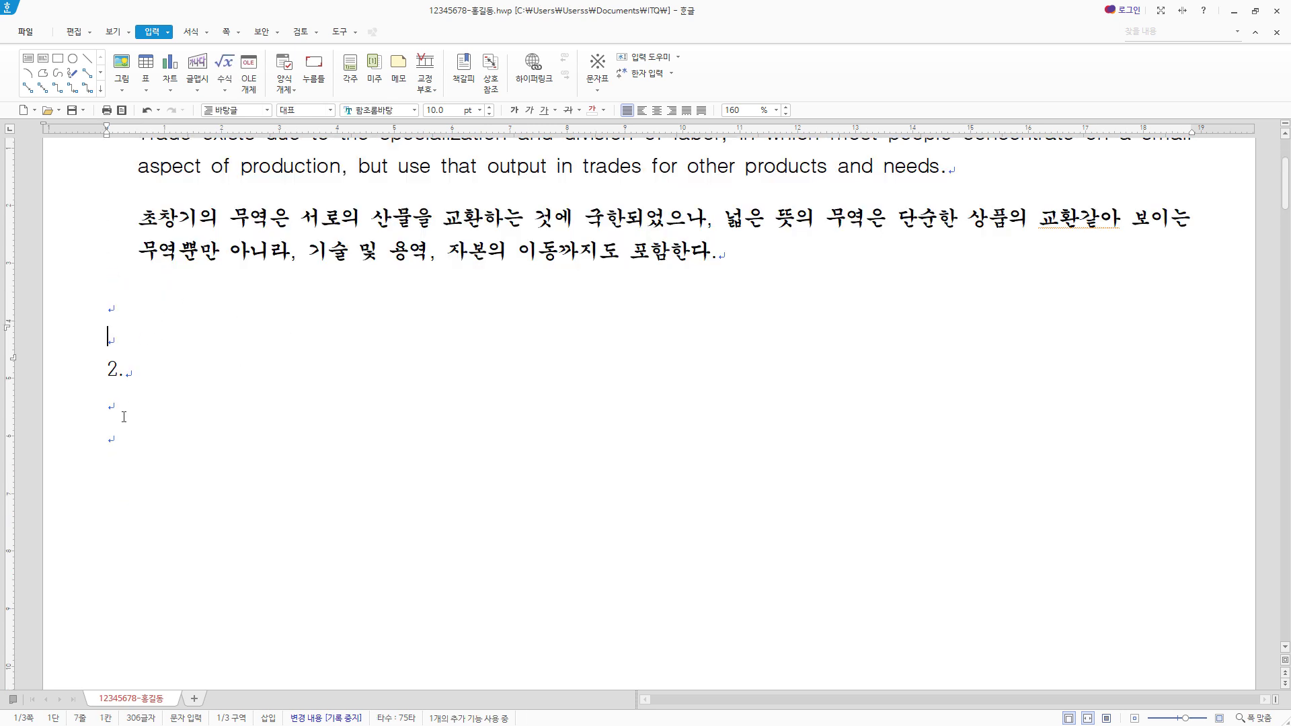
scroll(466, 418, down, 1)
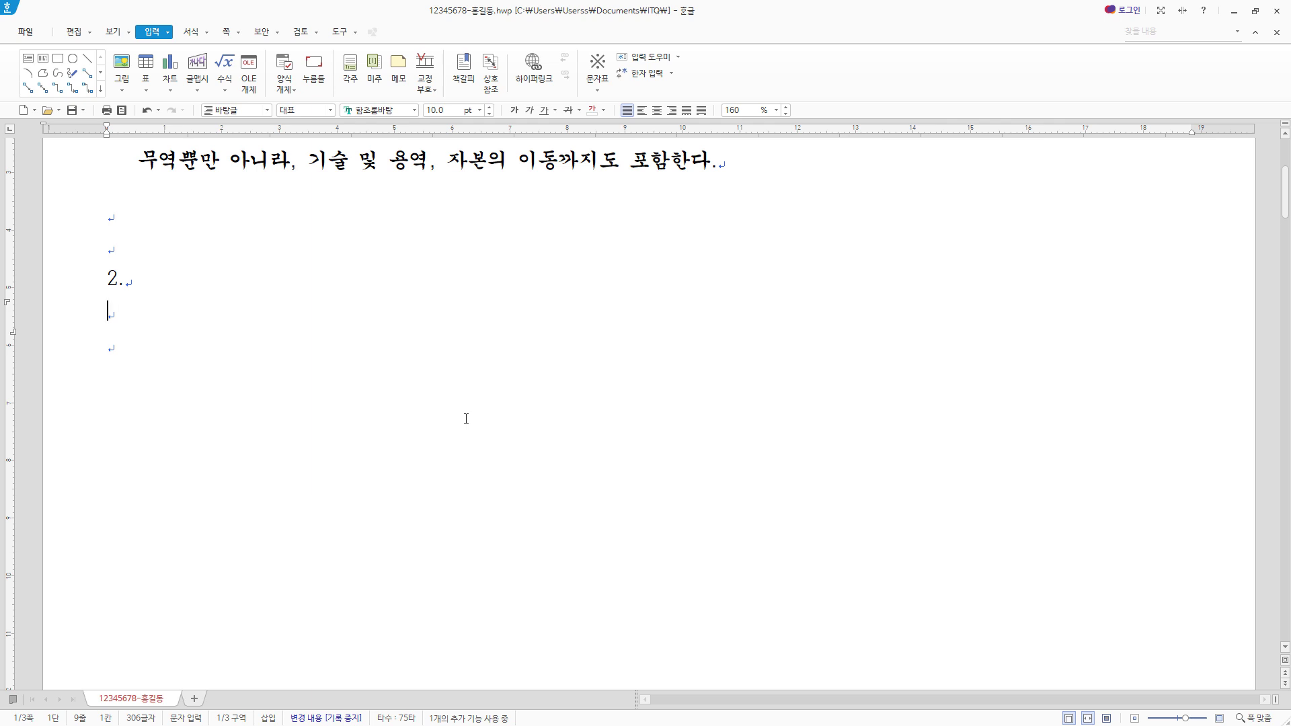
click(146, 65)
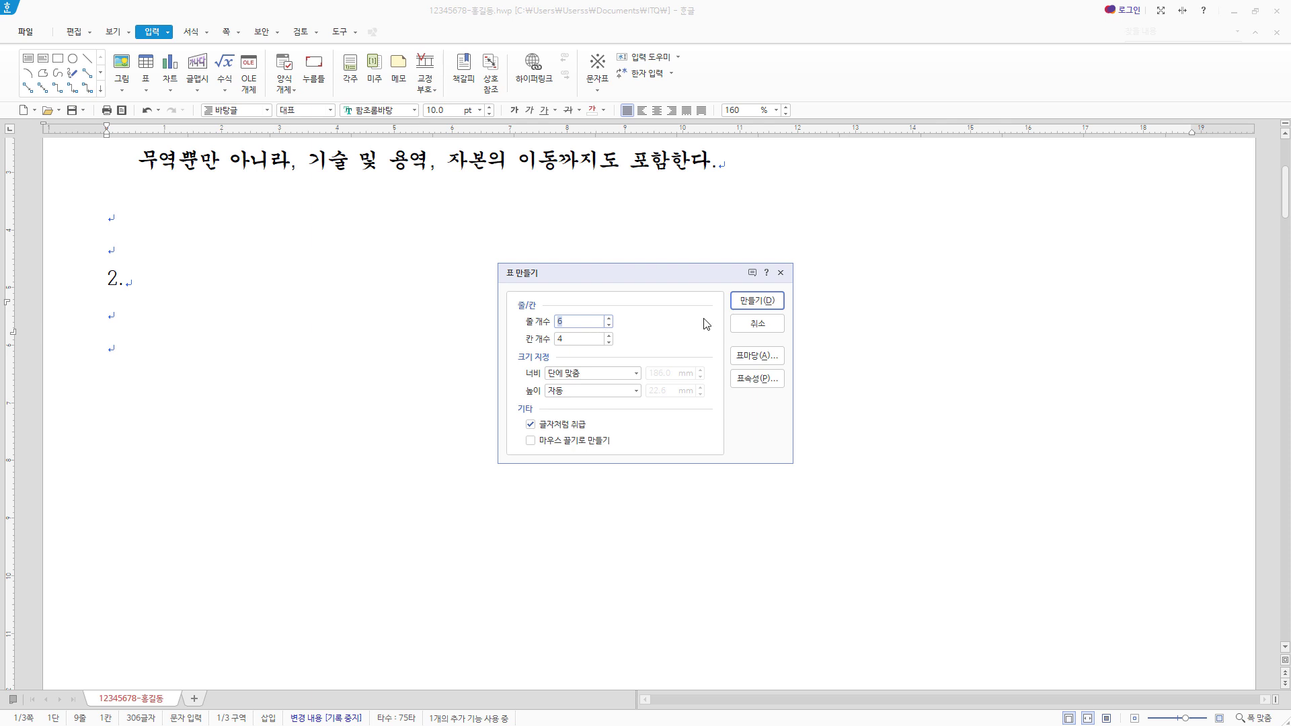
key(Tab)
key(Tab)
key(shift+Tab)
text(6)
click(773, 299)
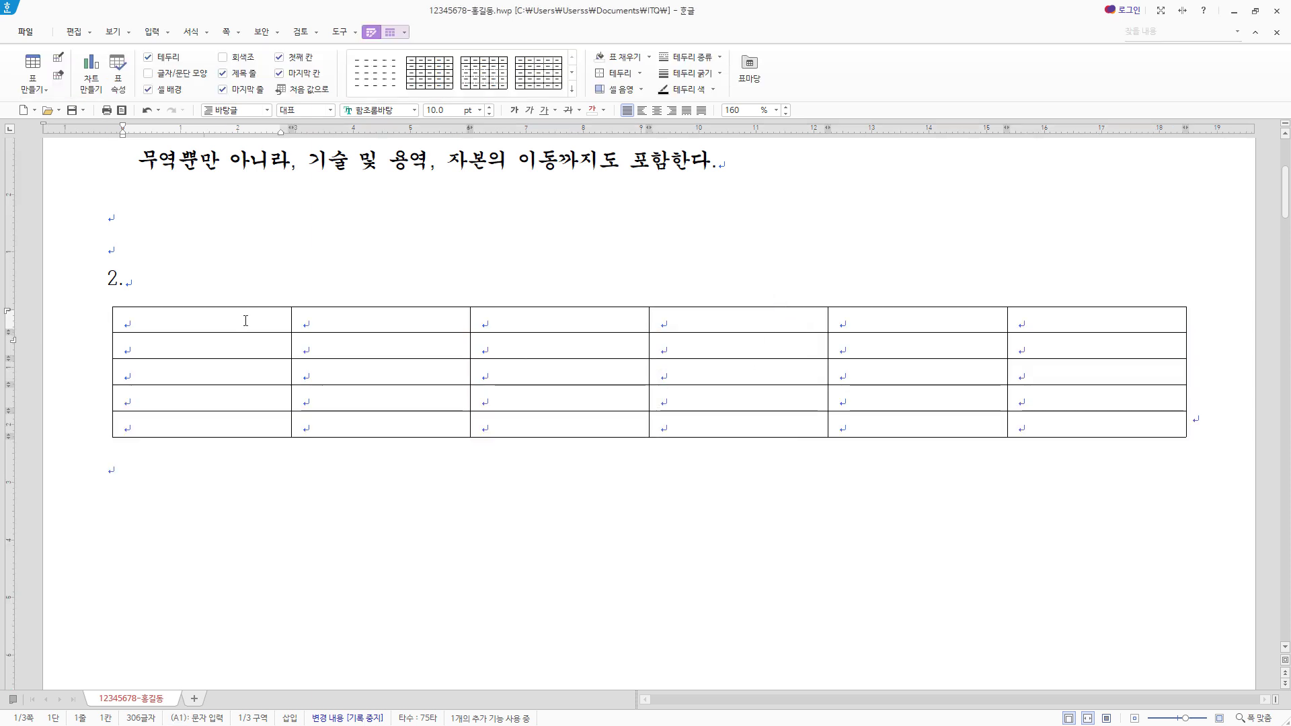
- Select all cells of the item 2 table and increase the height of every row slightly
drag(247, 319, 1122, 428)
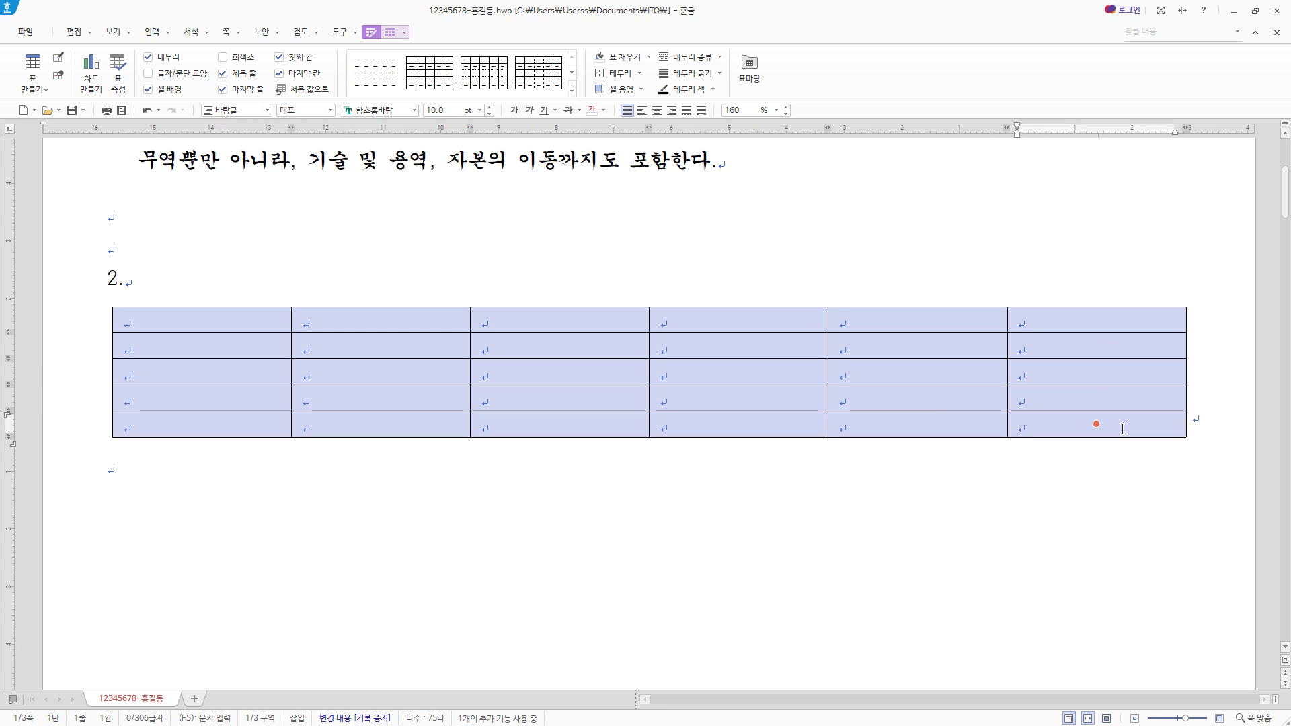
key(ctrl+Down)
key(ctrl+Down)
key(ctrl+Up)
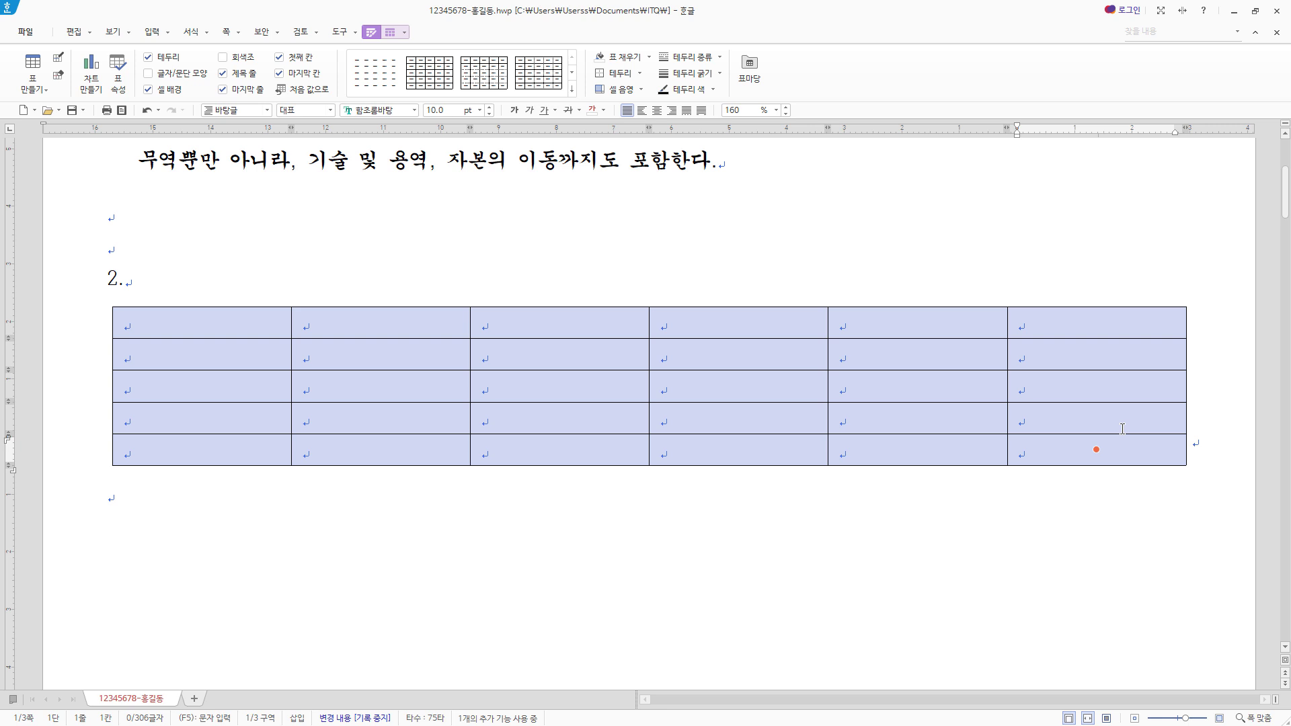
key(ctrl+Up)
key(ctrl+Down)
key(ctrl+Down)
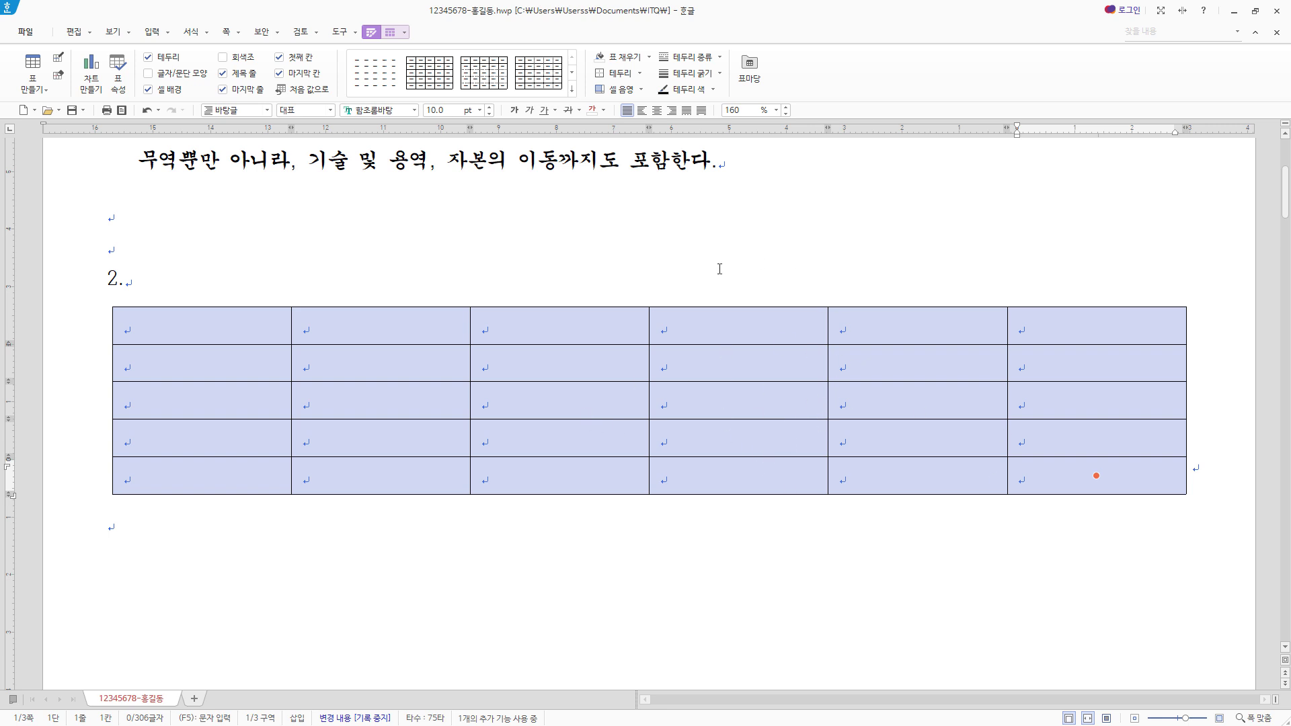
- Set the font of all table cells to 굴림 and centre-align their text
click(403, 112)
text(굴림)
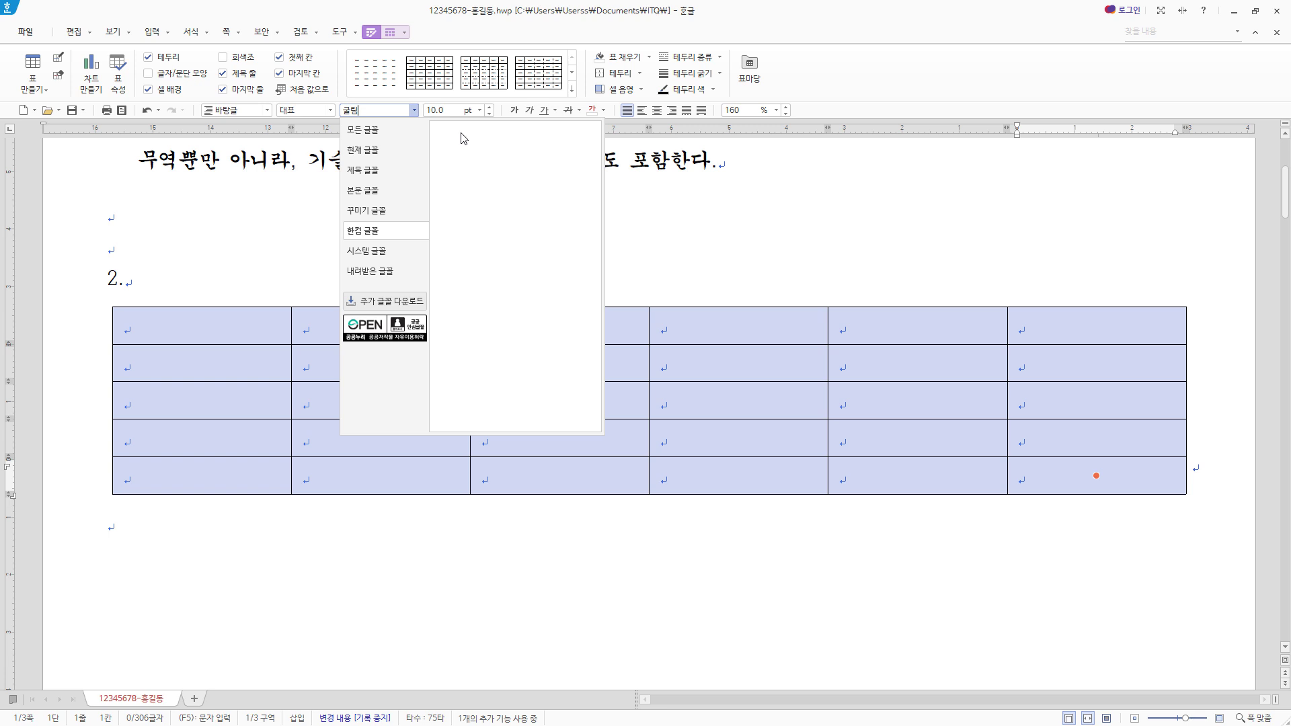
click(385, 132)
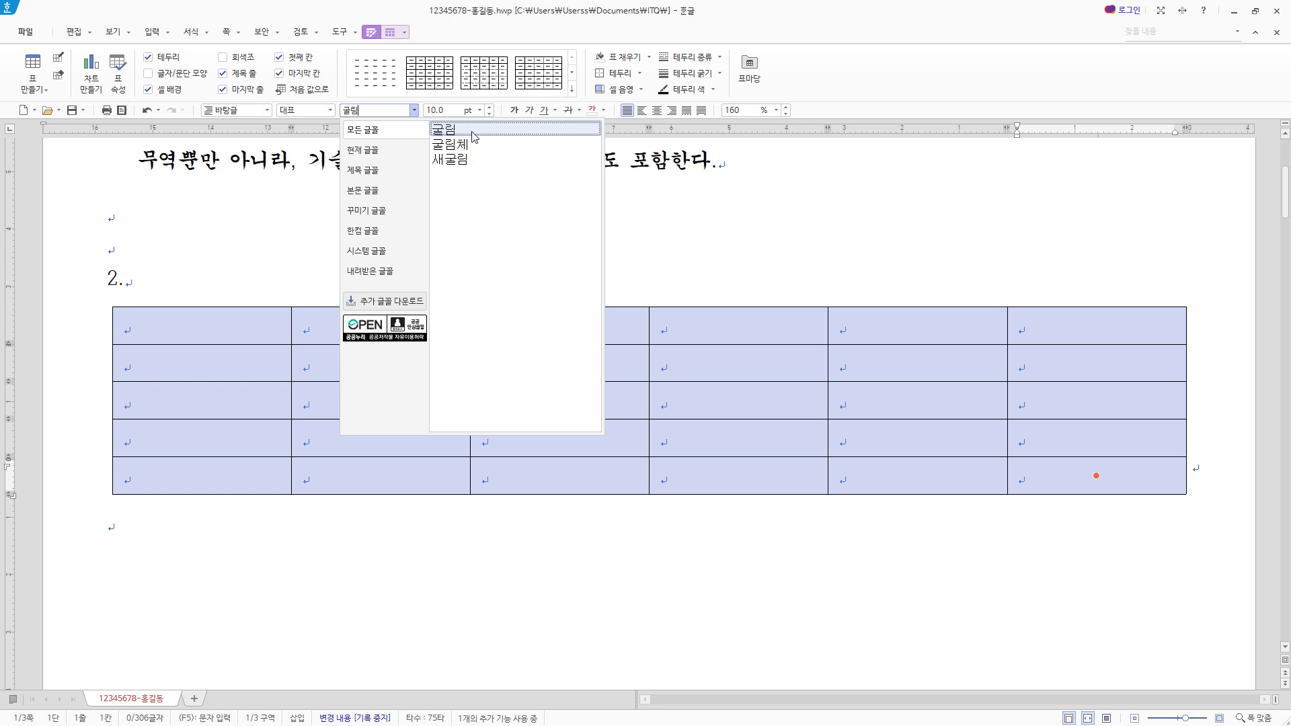
click(473, 137)
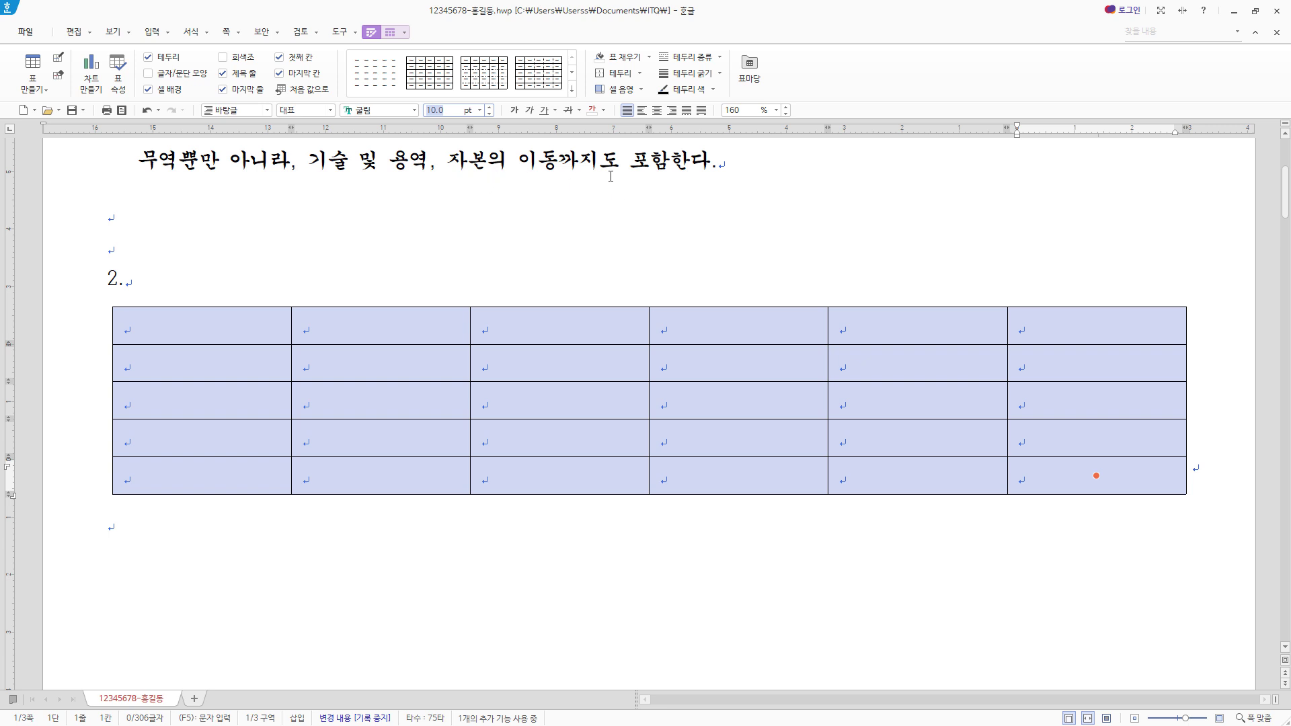
click(657, 111)
- Fill the table with headings 구분, 2018년 to 2021년 and 평균, plus the yearly figures for 중국, 미국, 태국 and 대만, leaving the averages blank
key(Escape)
click(225, 326)
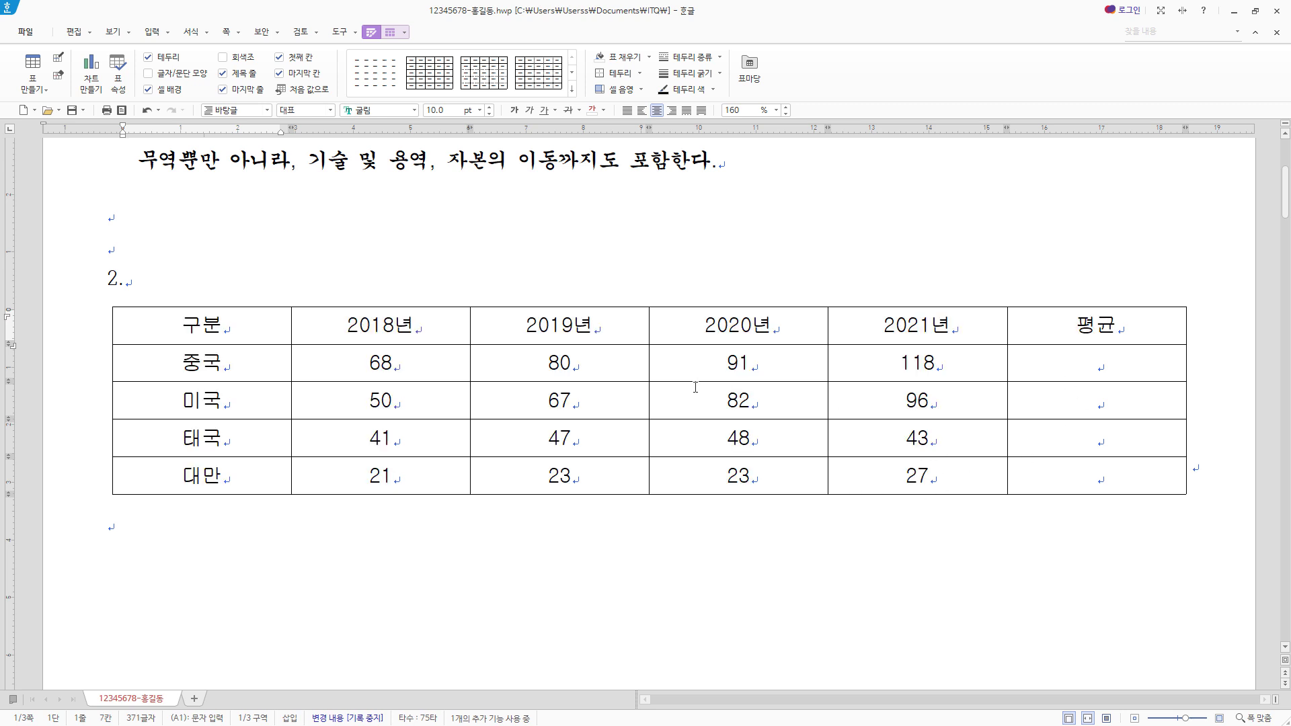
click(1136, 331)
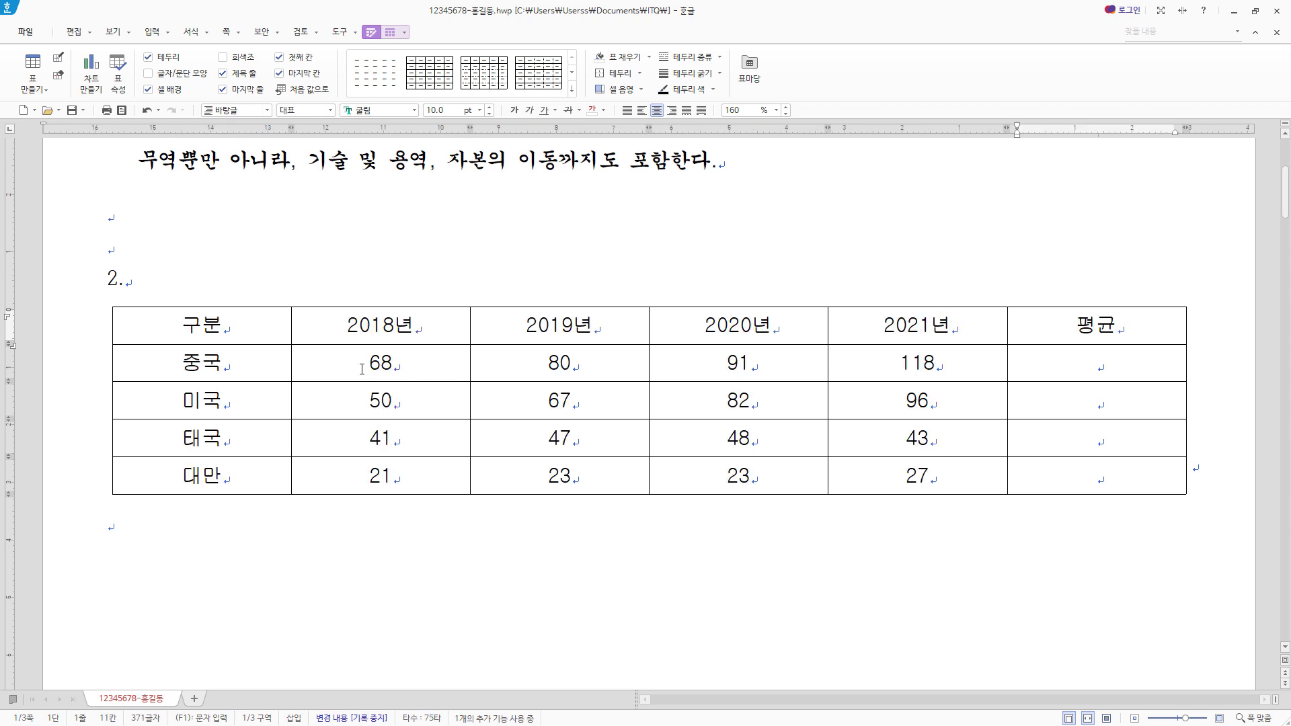
- Right-align the number cells and the empty average cells below the table's header row
drag(362, 369, 1084, 491)
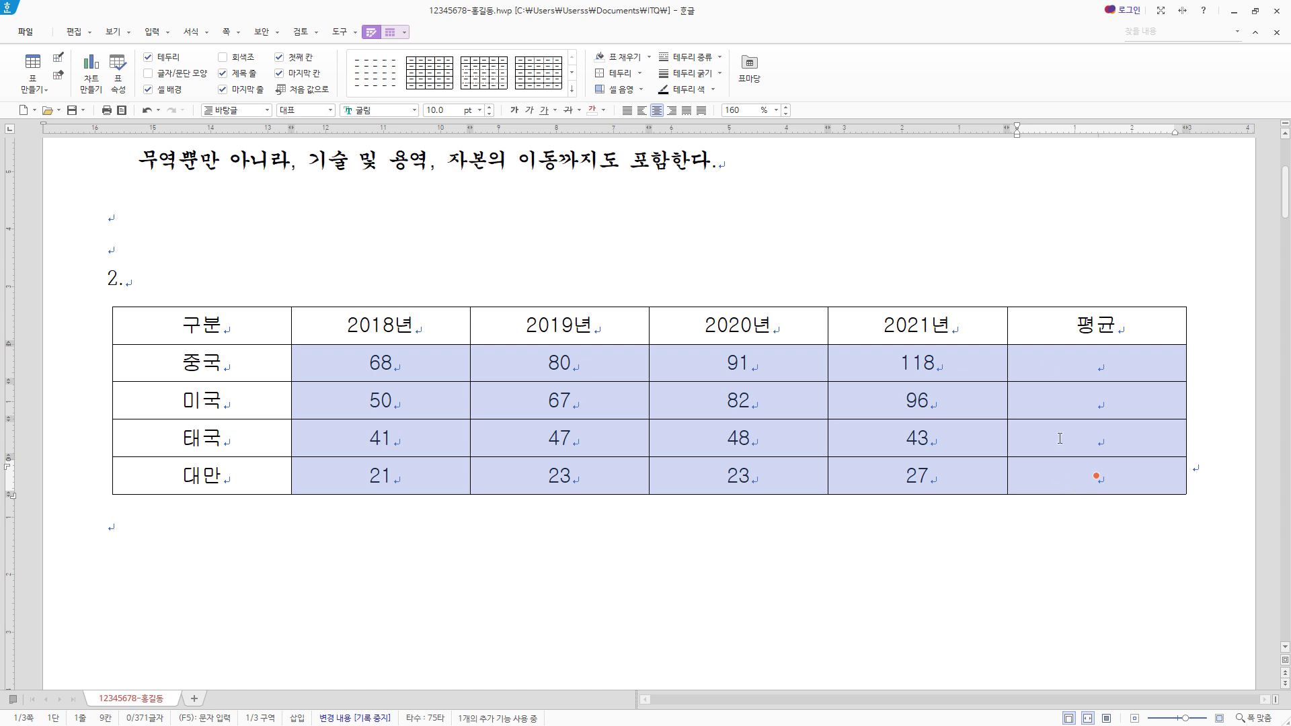
click(672, 110)
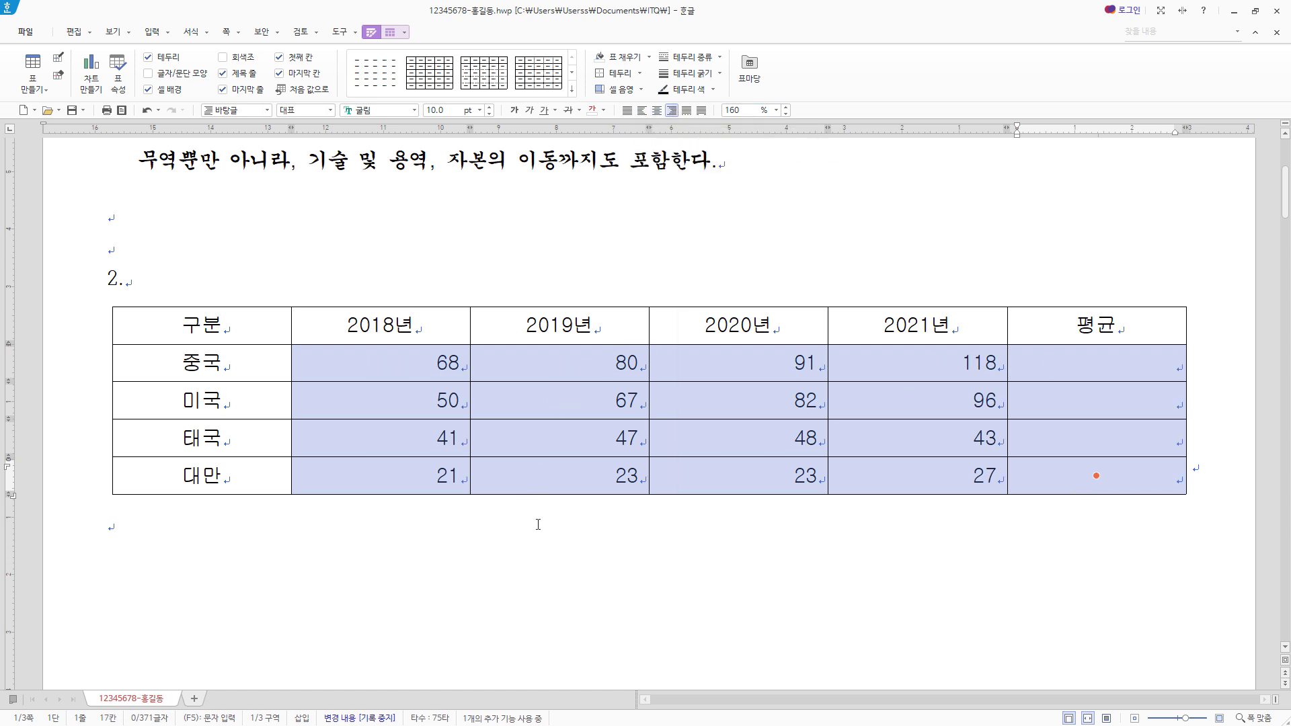
click(202, 325)
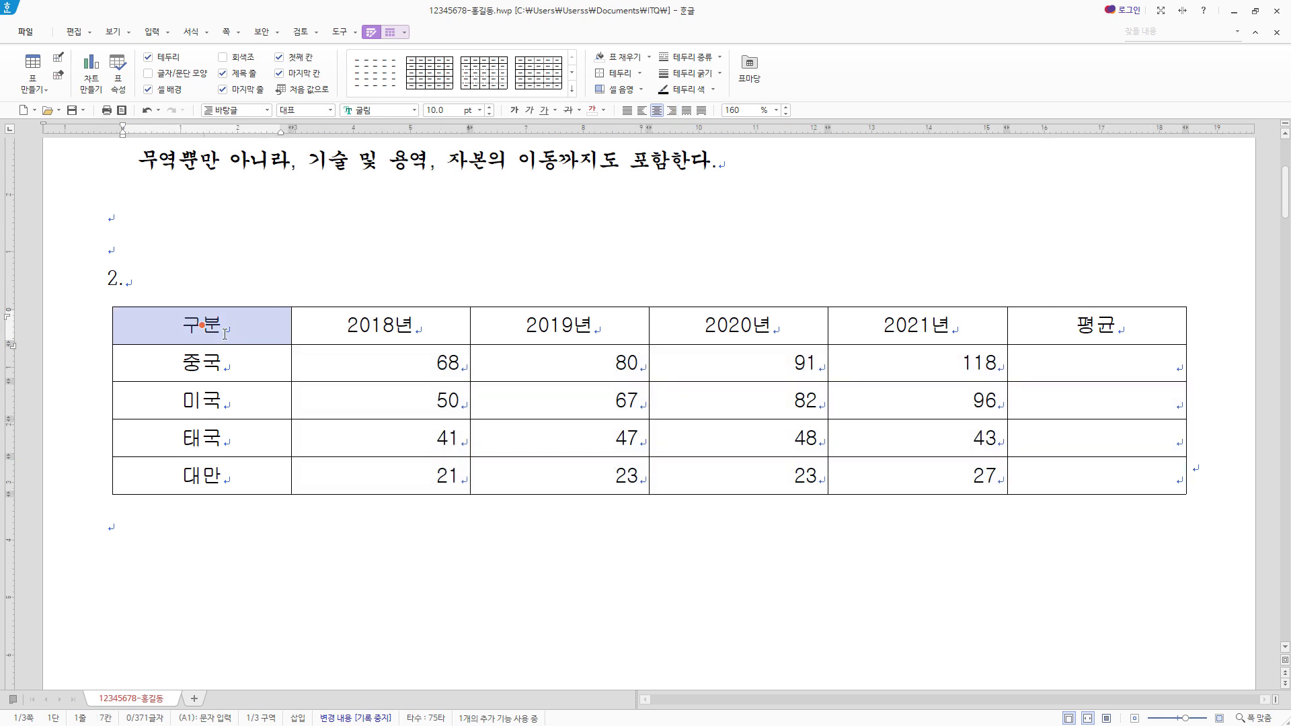
- Fill the header, 중국, 미국 and 태국 rows with yellow (노랑, RGB 255,255,0), excluding the 평균 column
drag(224, 335, 876, 431)
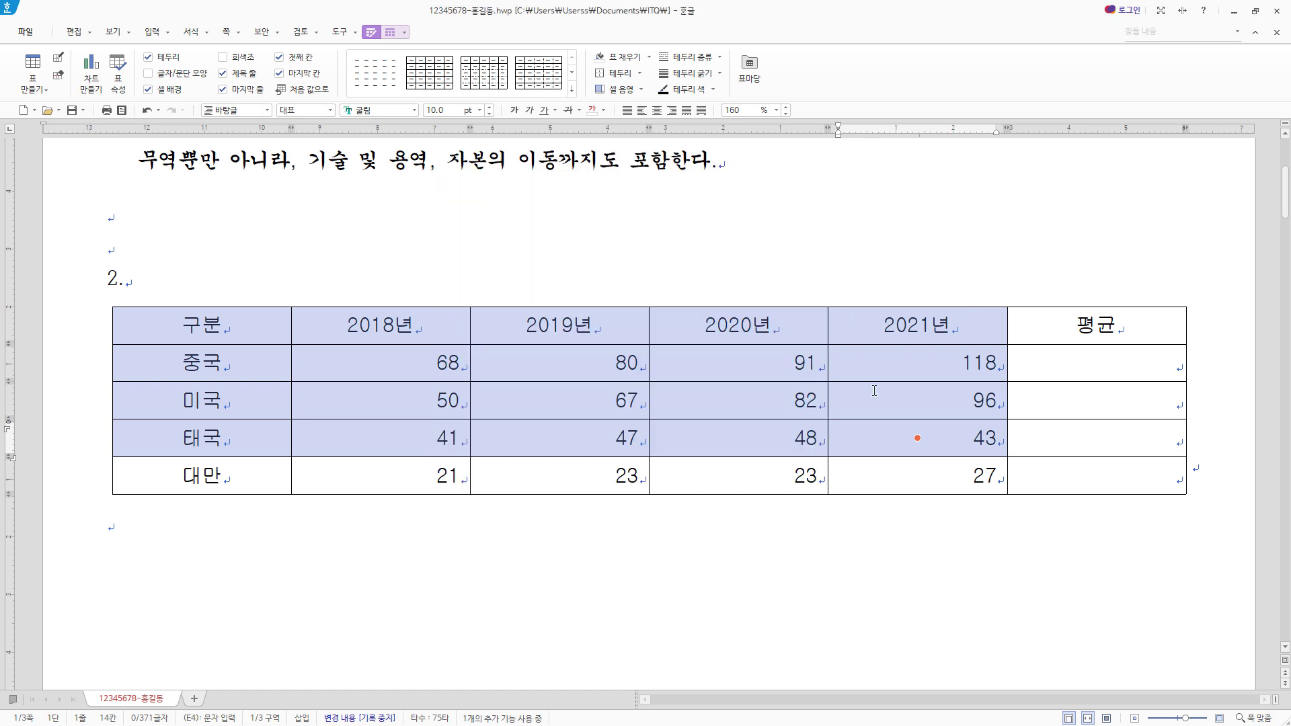
key(c)
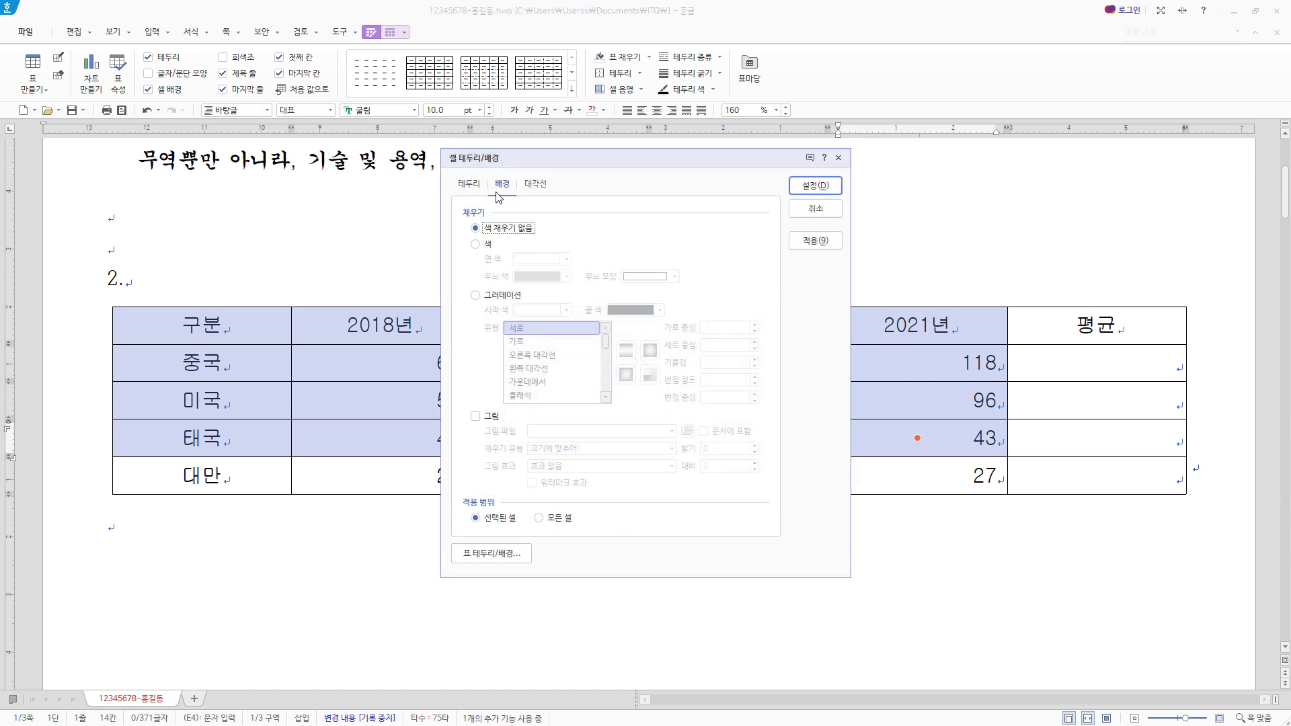
click(486, 244)
click(567, 259)
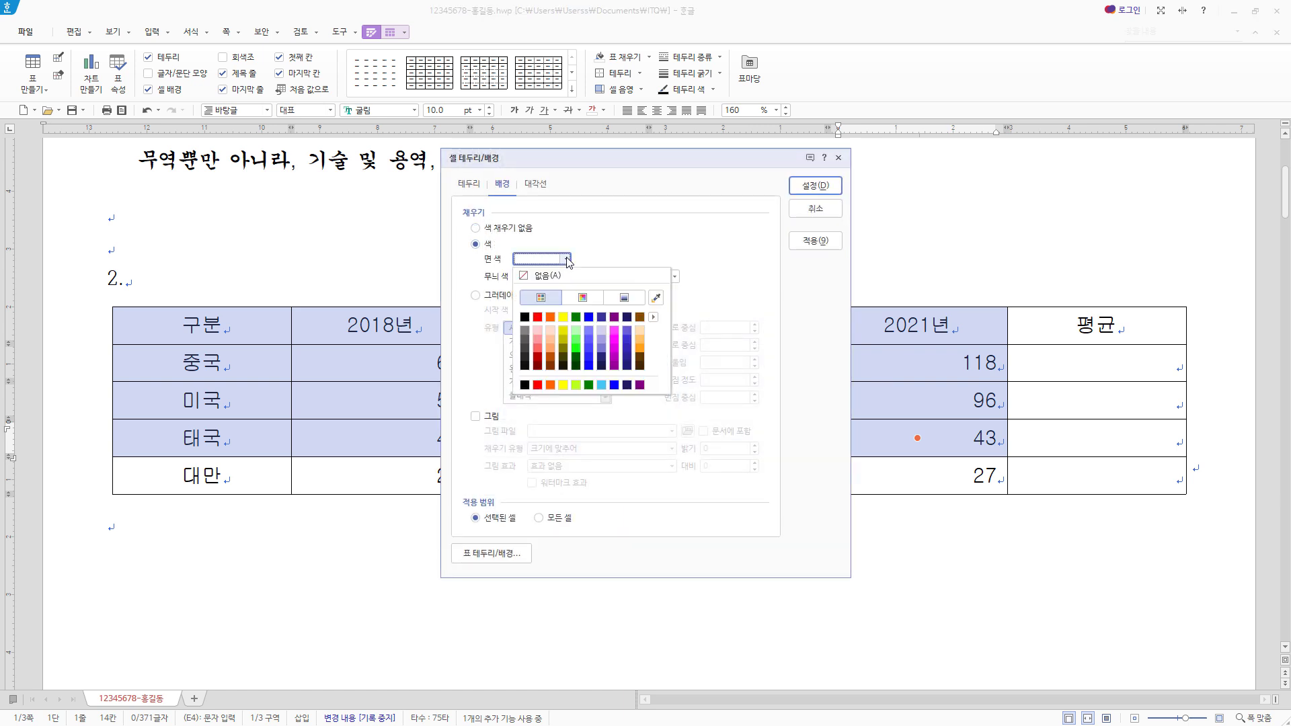
click(653, 317)
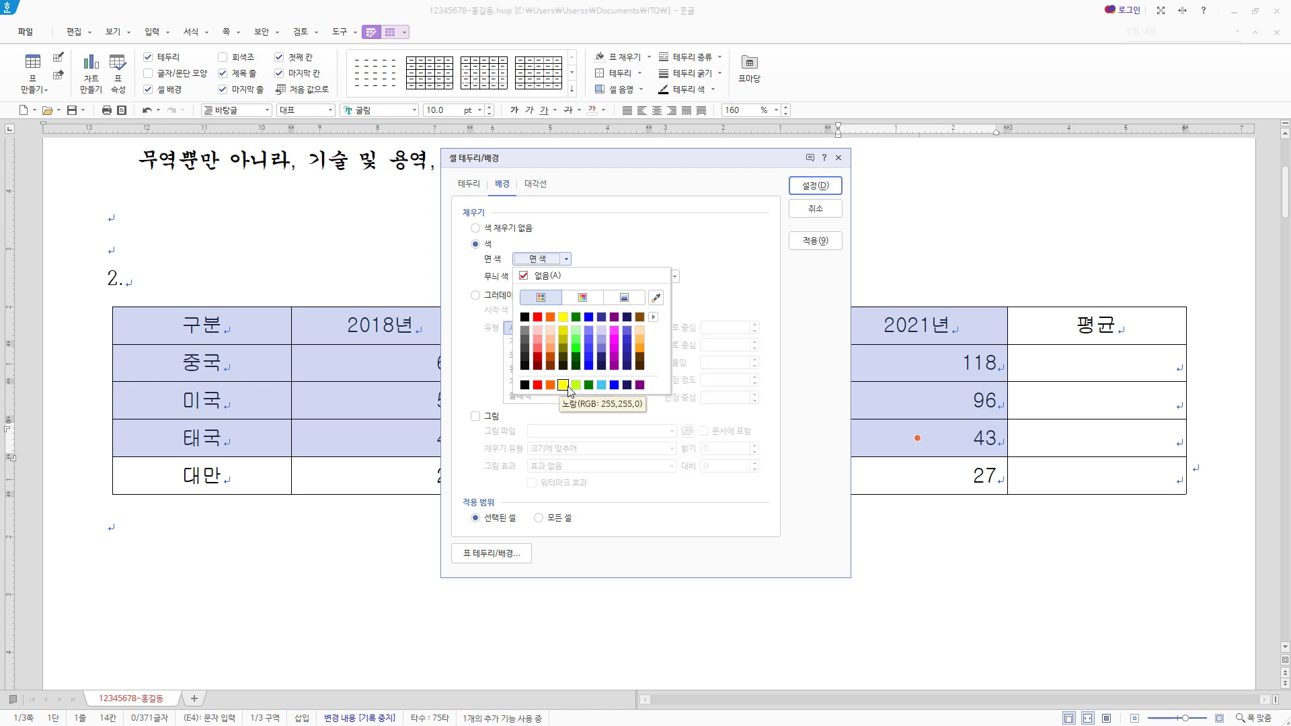
click(563, 385)
click(830, 189)
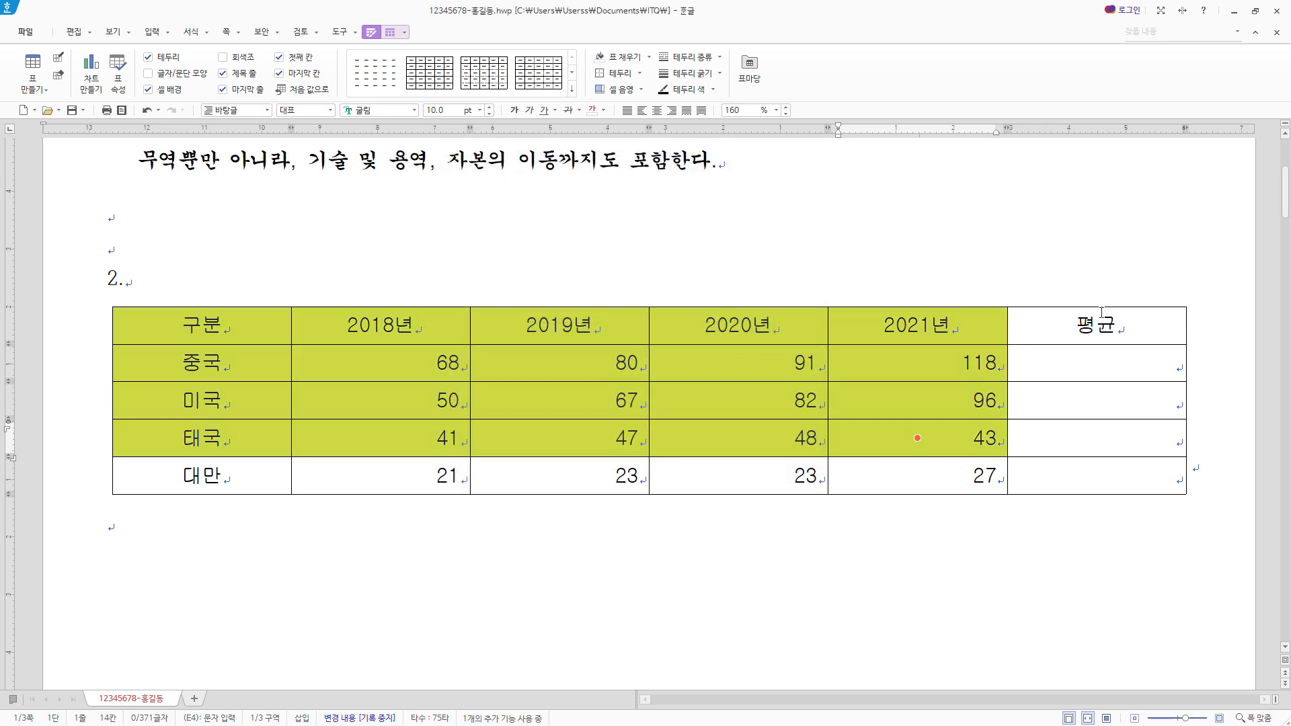
- Calculate the 평균 cells for 중국, 미국 and 태국 from their yearly figures with the block average formula
click(1105, 362)
drag(372, 363, 1105, 438)
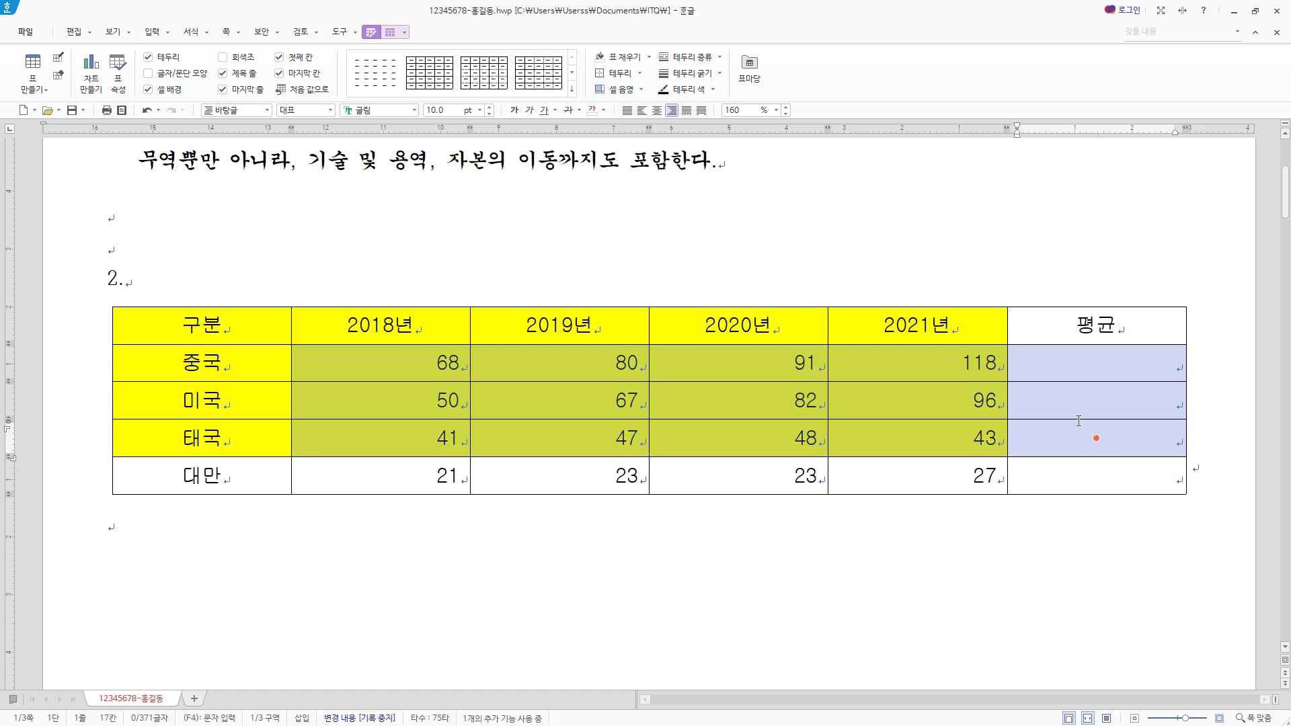
scroll(1077, 415, down, 1)
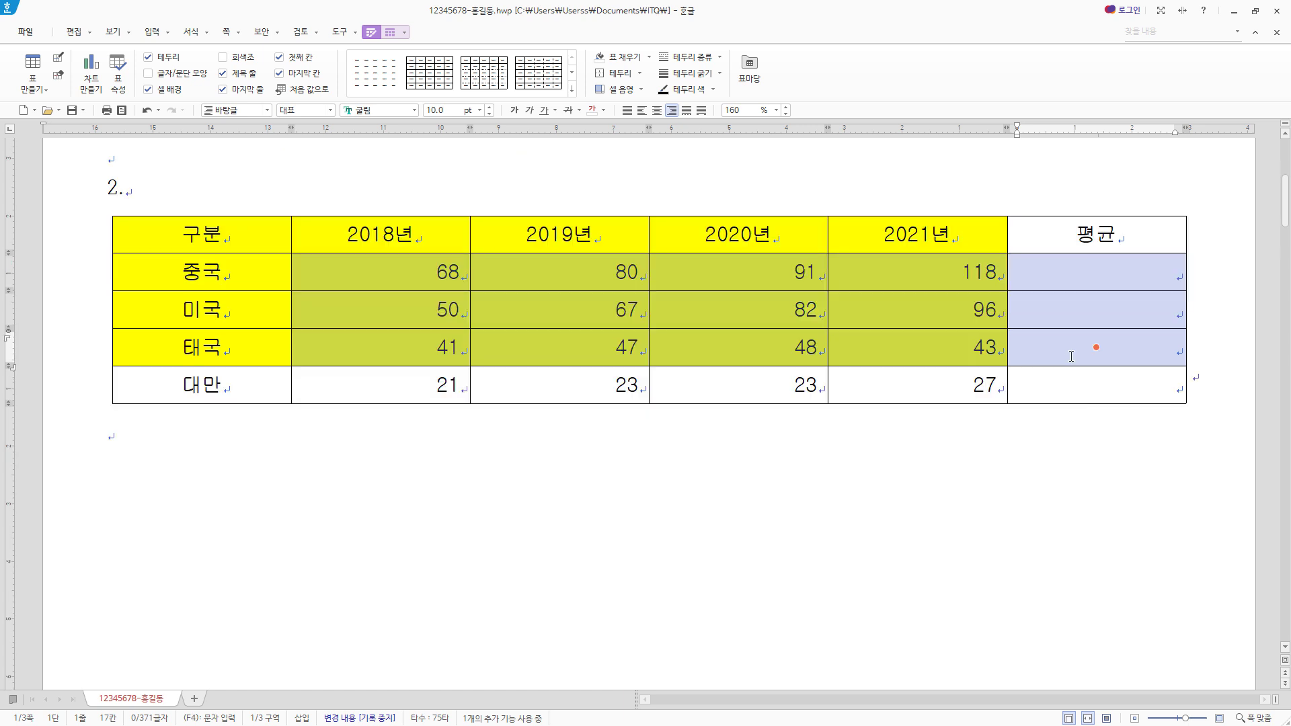
right_click(1041, 267)
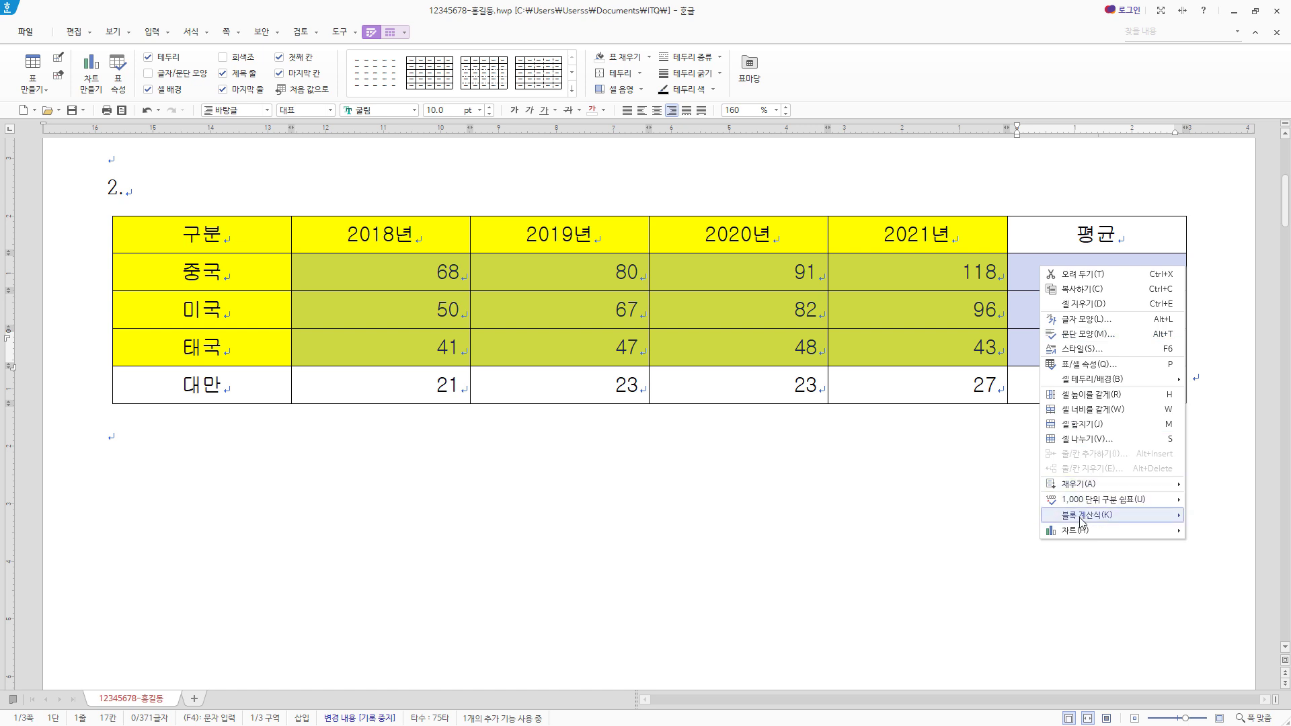
mouse_move(1084, 516)
click(982, 531)
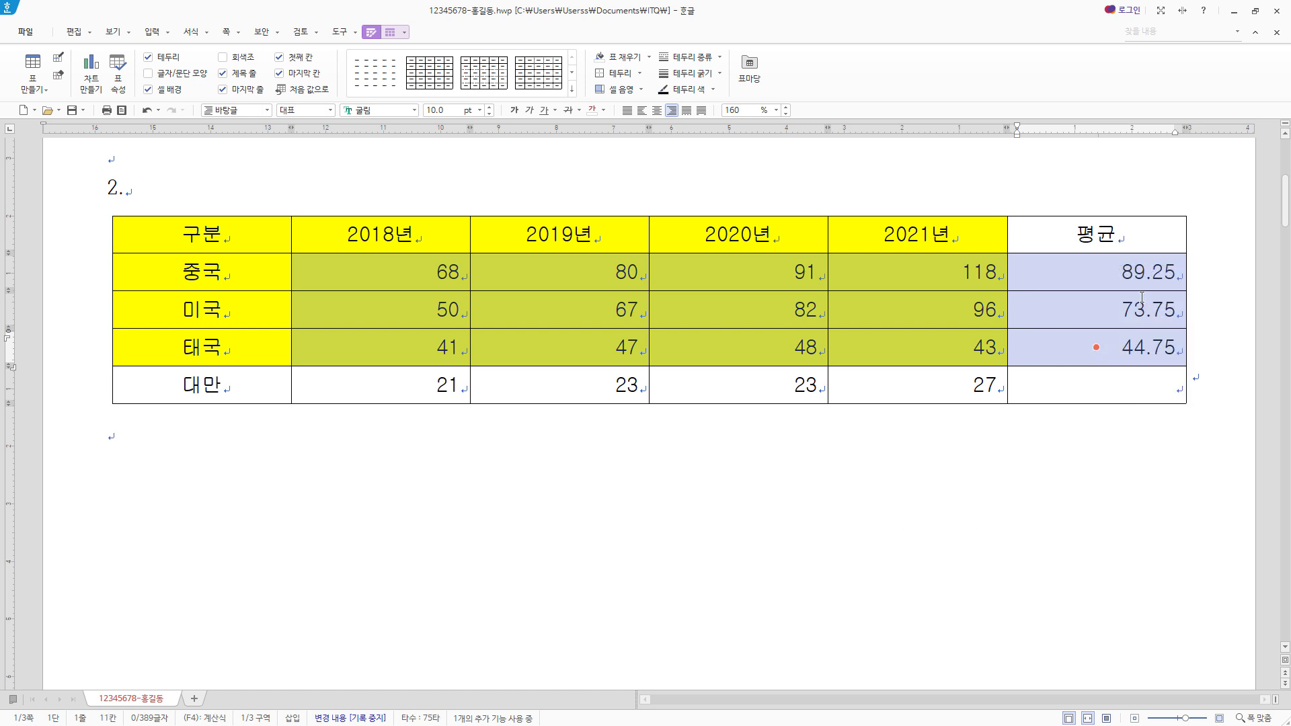
click(1156, 273)
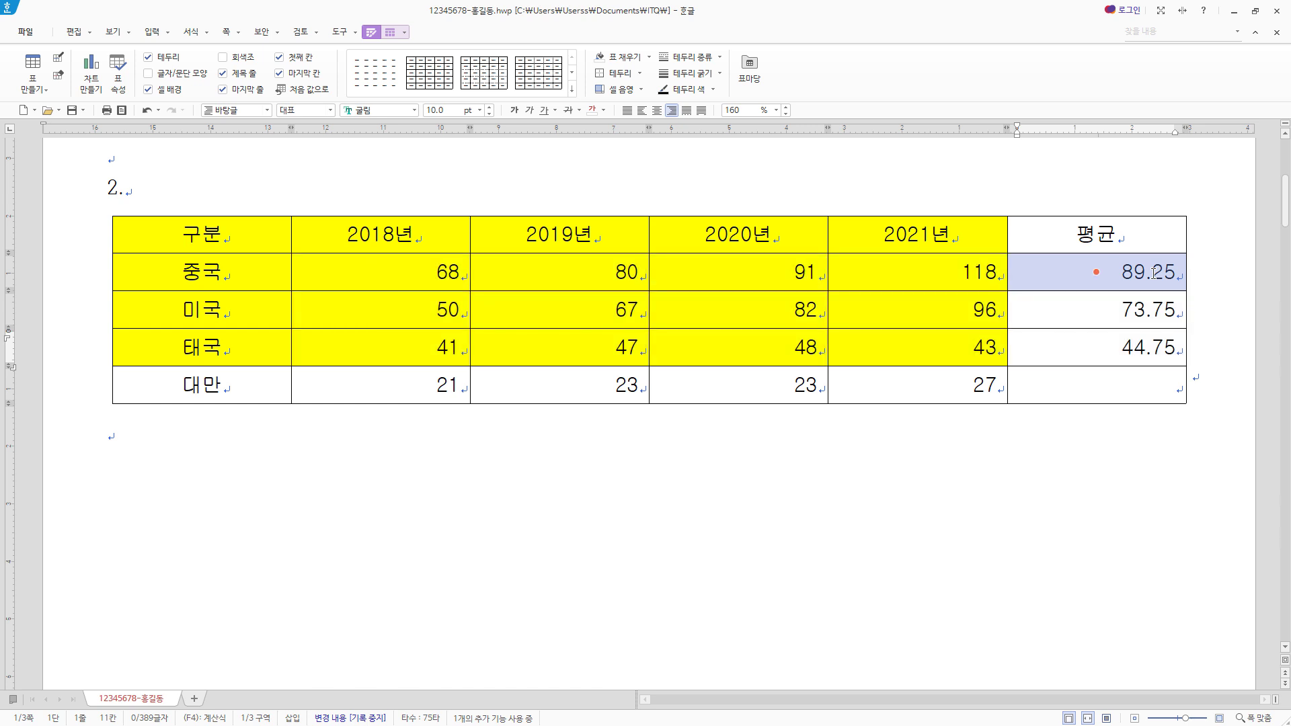
click(1155, 308)
click(1152, 344)
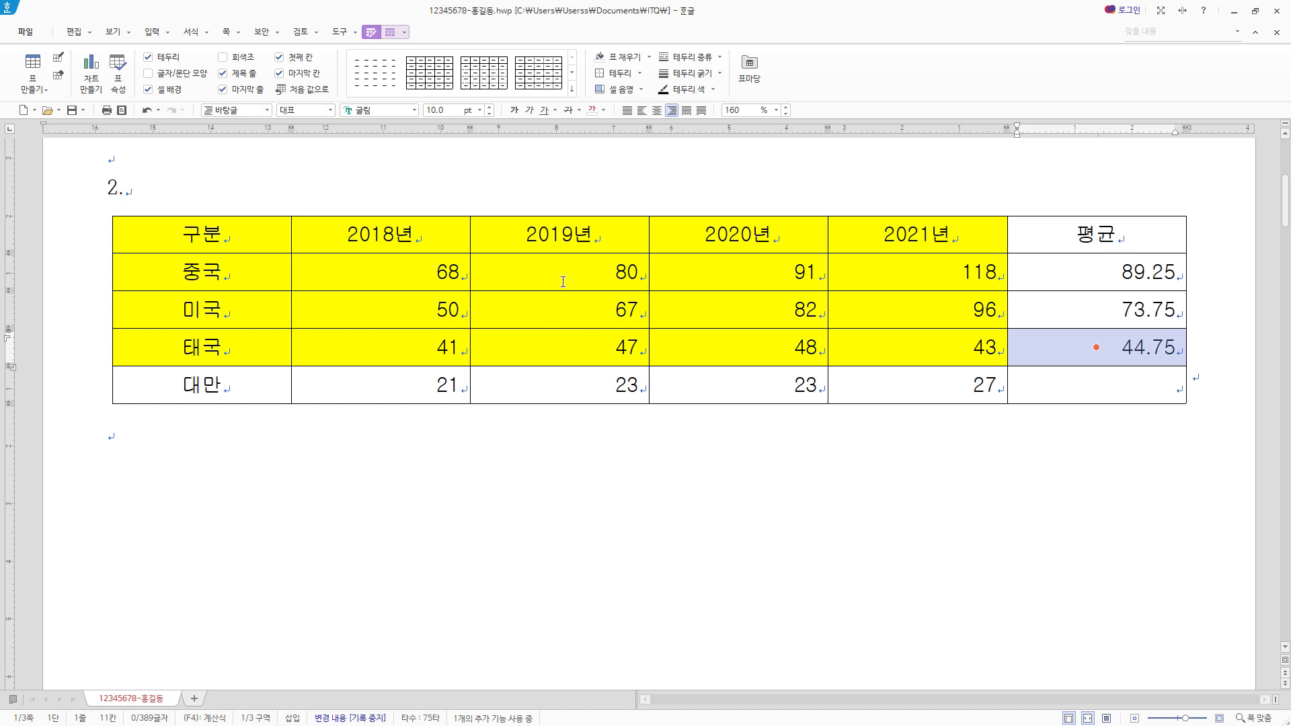
click(390, 33)
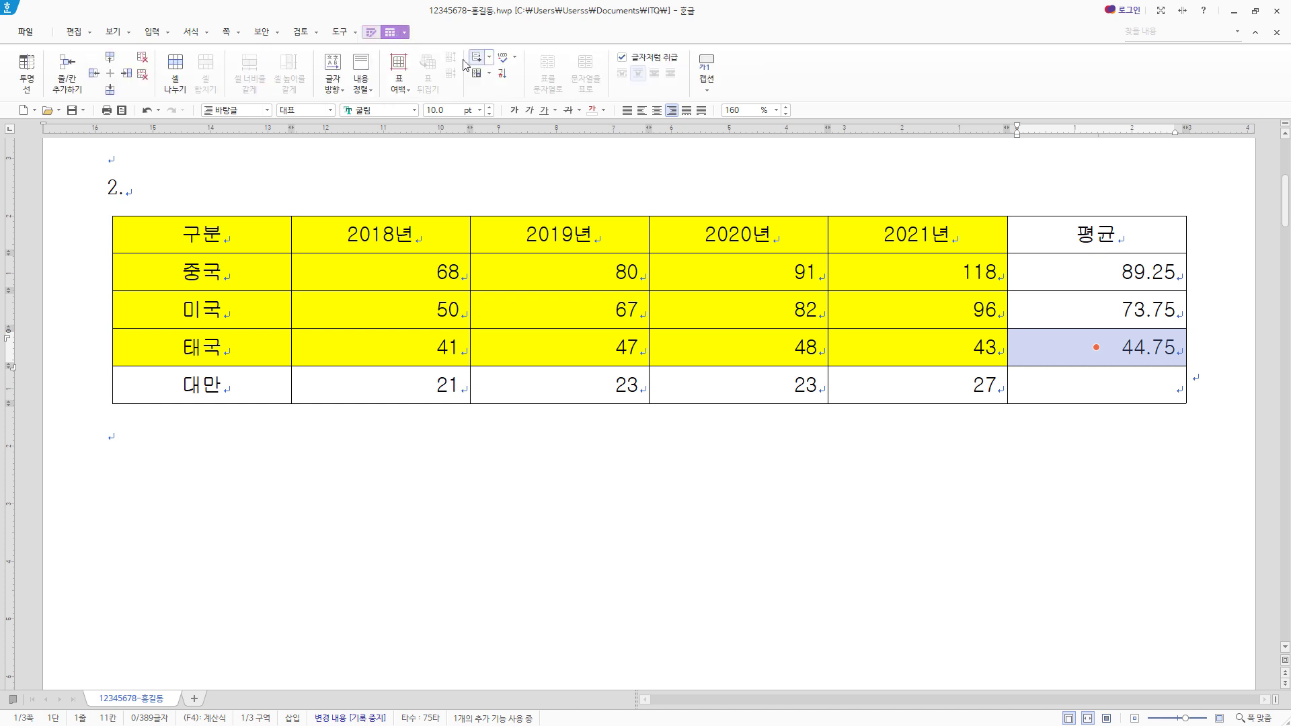
click(711, 88)
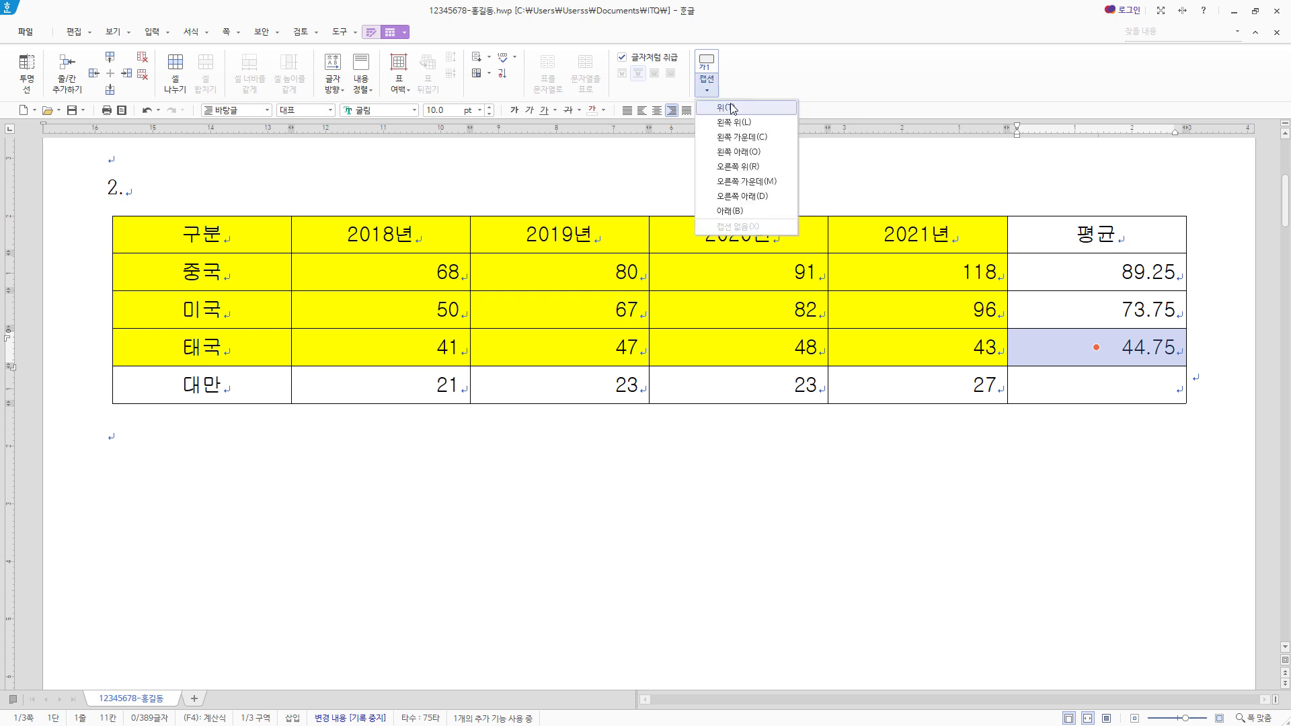
click(755, 66)
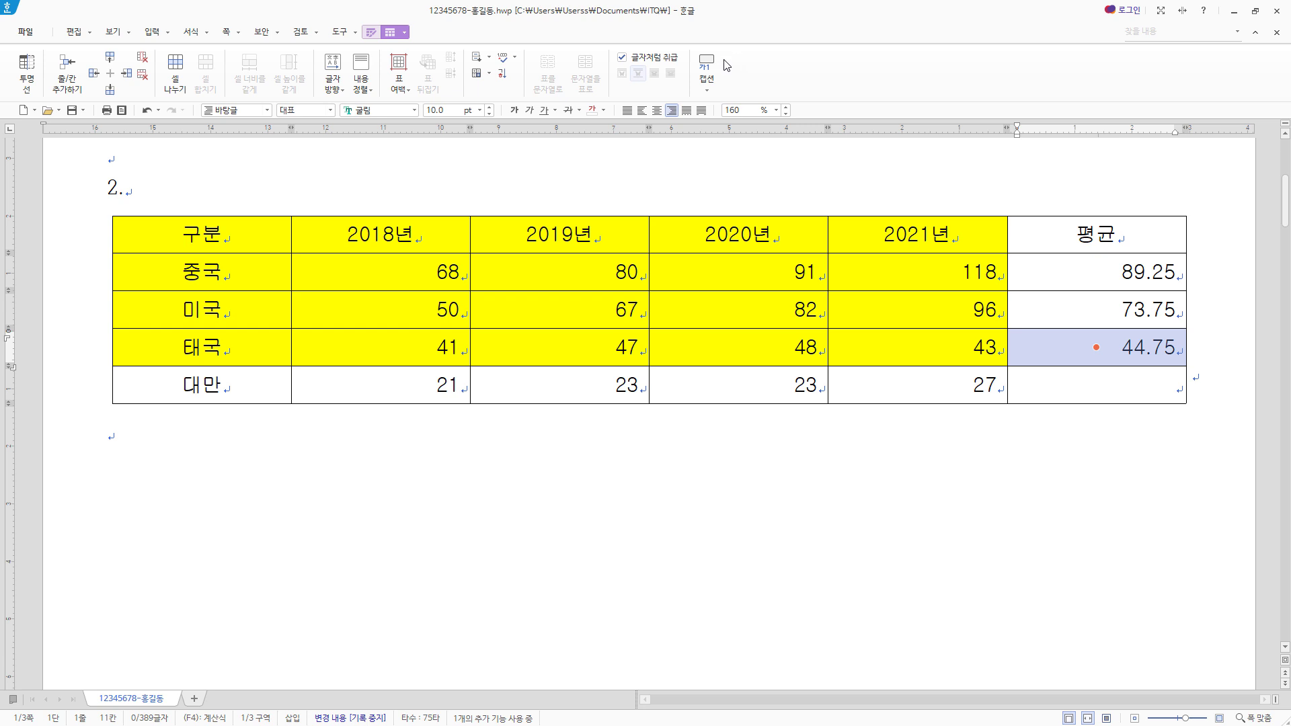
- Add a caption above the table reading 골프용품 국가별 수입 현황(단위 : 백만 달러), replacing the default caption label
click(316, 33)
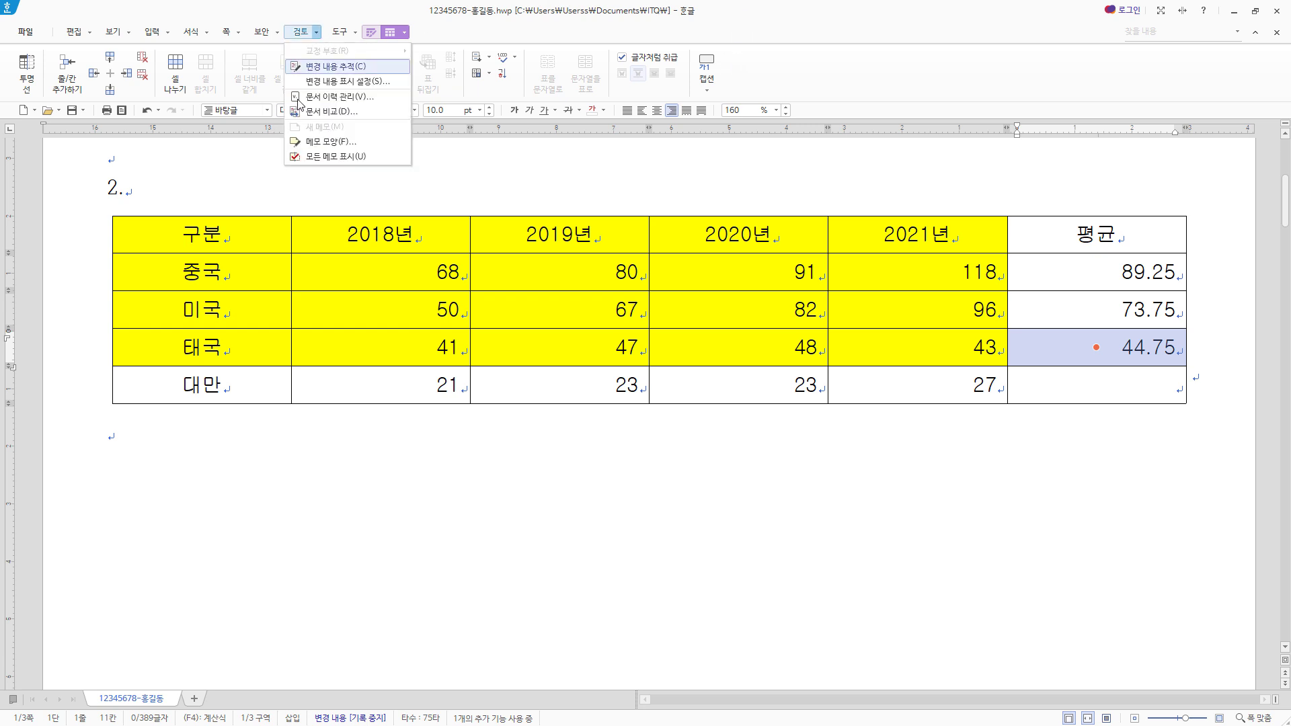
click(748, 72)
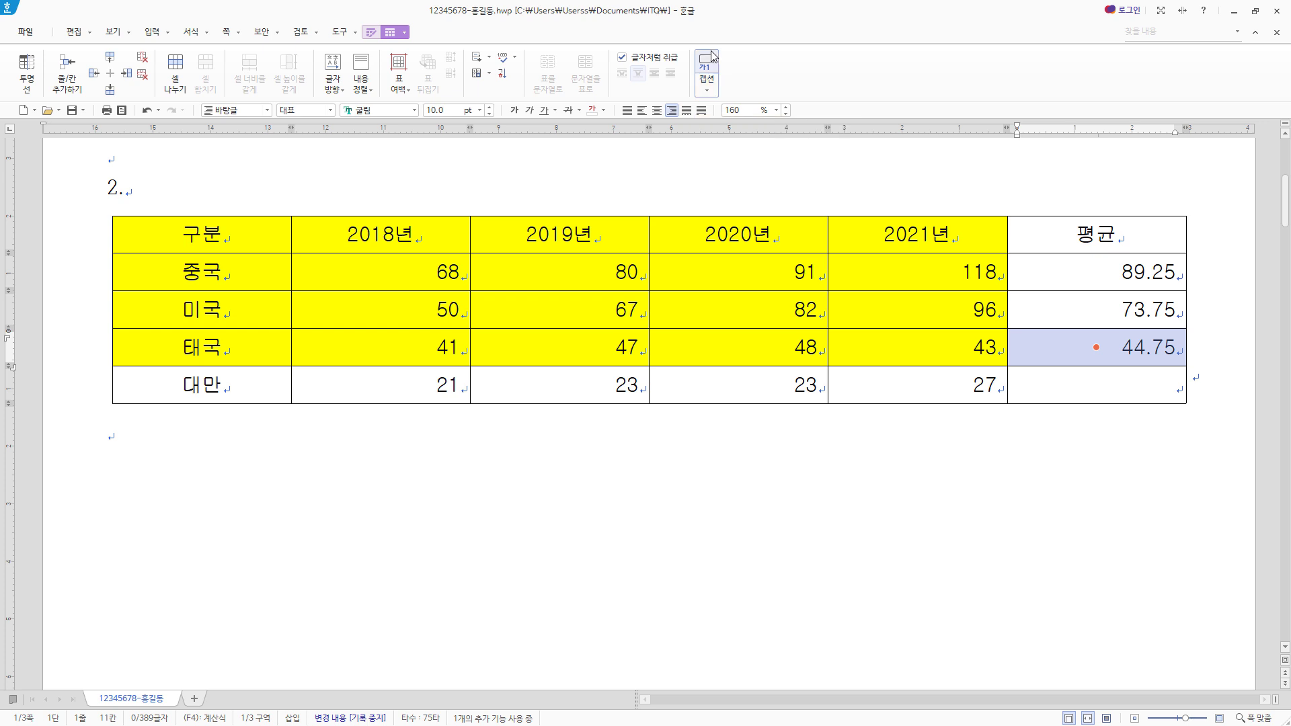
click(706, 86)
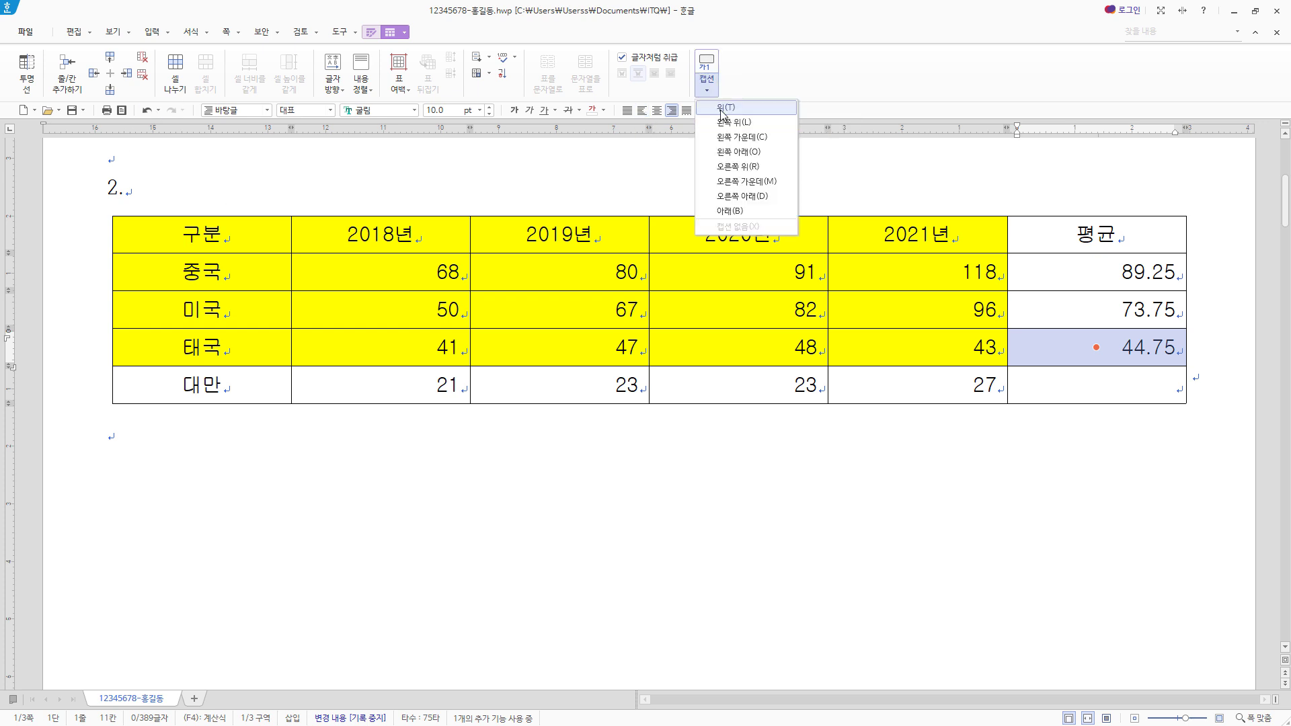
click(721, 109)
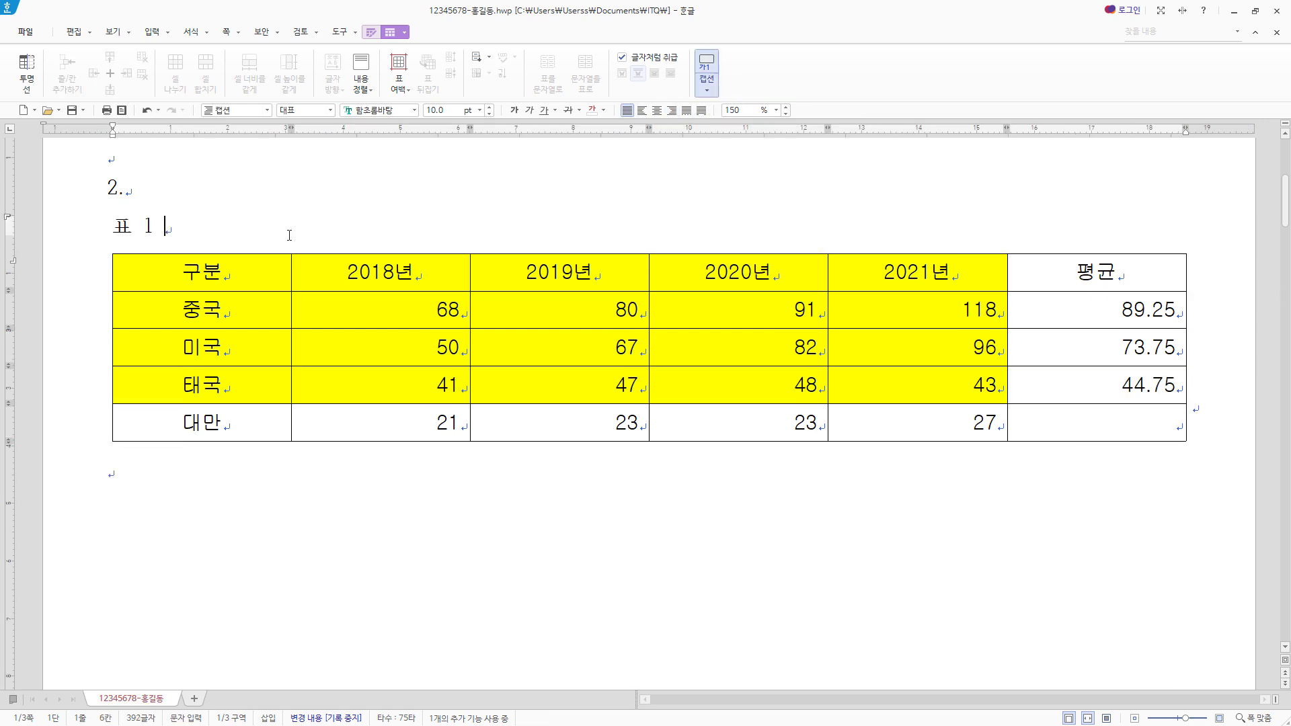
triple_click(150, 237)
text(골프용품 국가별 수입 현황(단위 : 백만 달러))
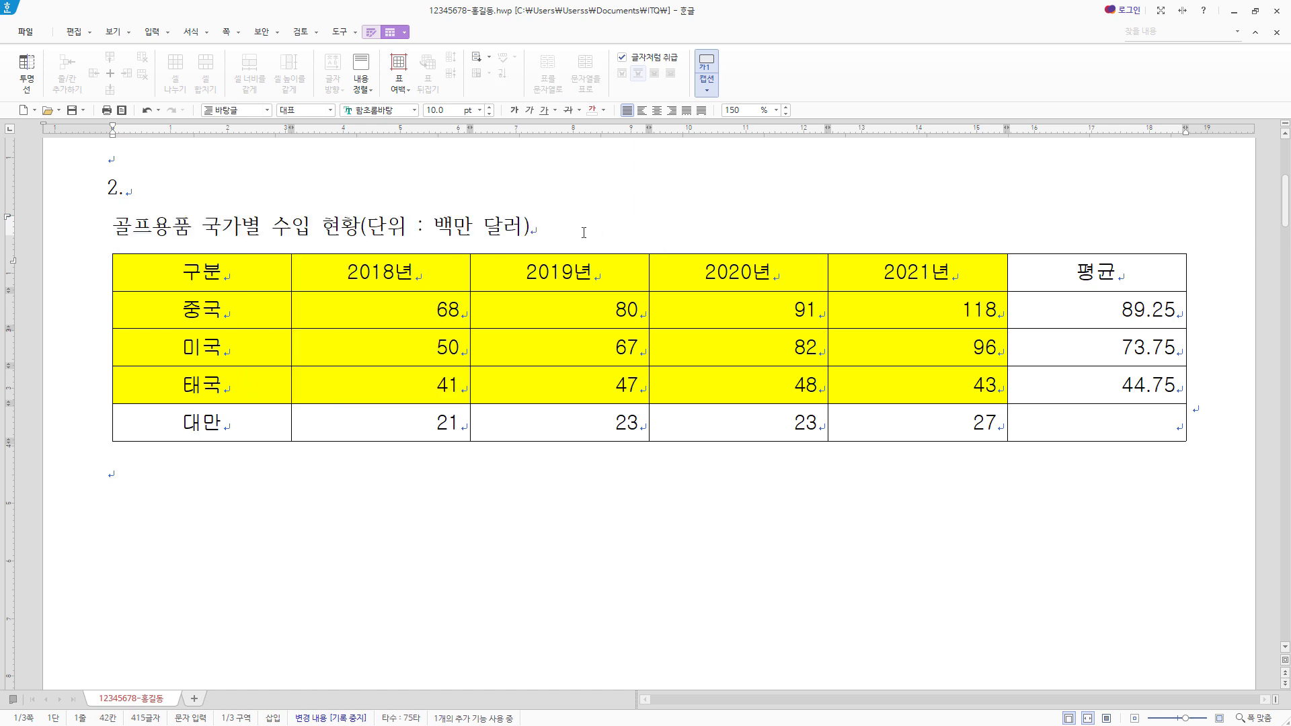
- Set the table caption's font to 굴림 and align the caption to the right
drag(583, 232, 111, 228)
click(415, 111)
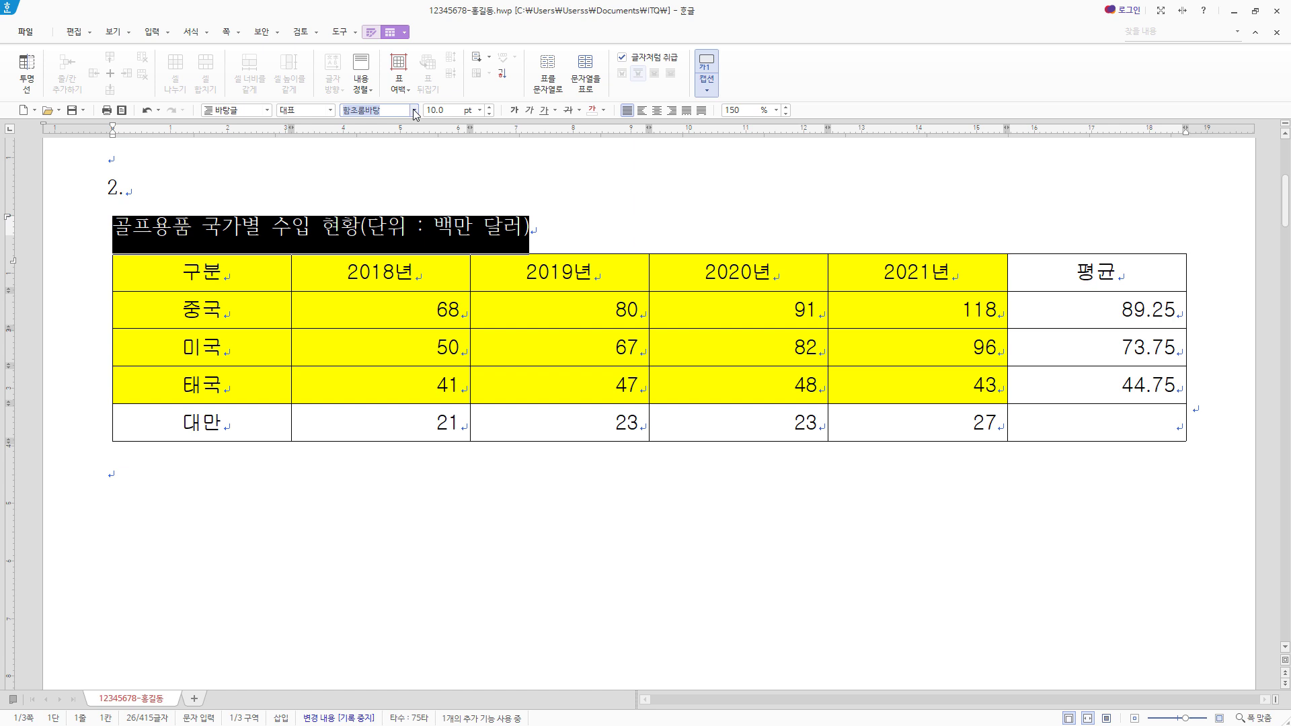
text(굴림)
key(Return)
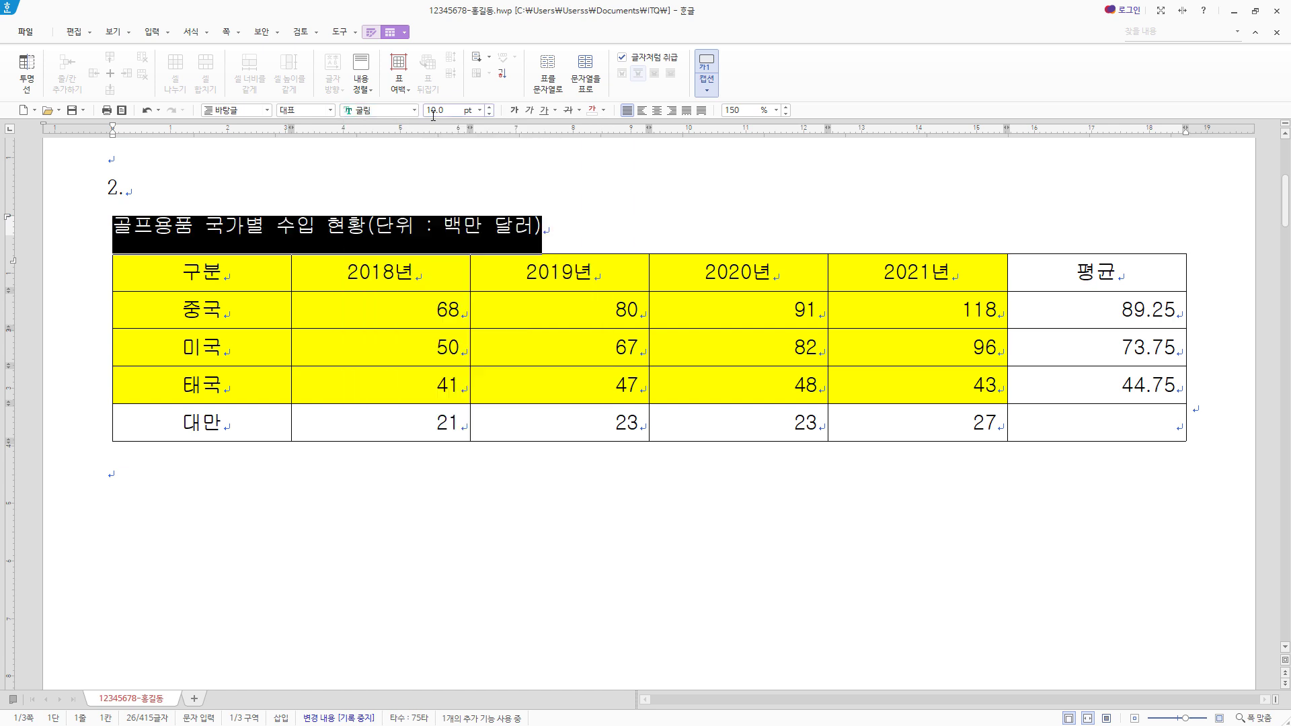
click(671, 110)
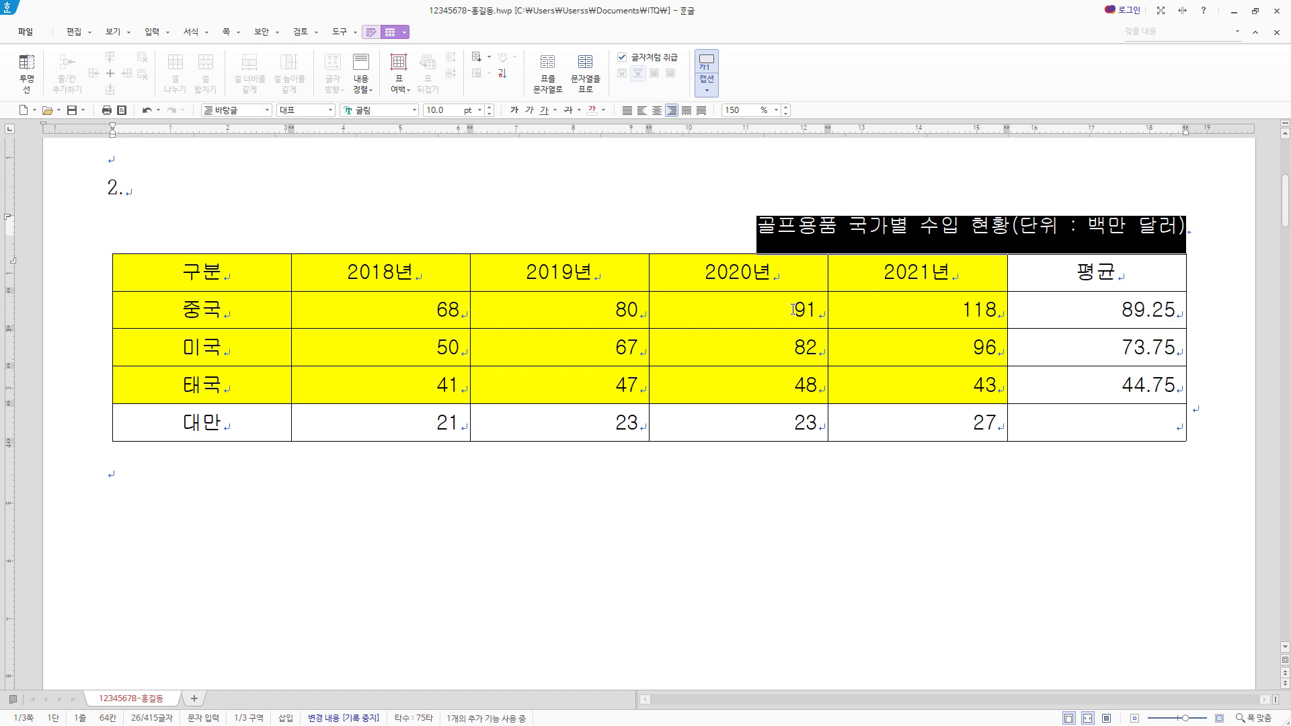
- Give the whole table a 0.5 mm double-line outer border, with immediate line application turned off
click(199, 271)
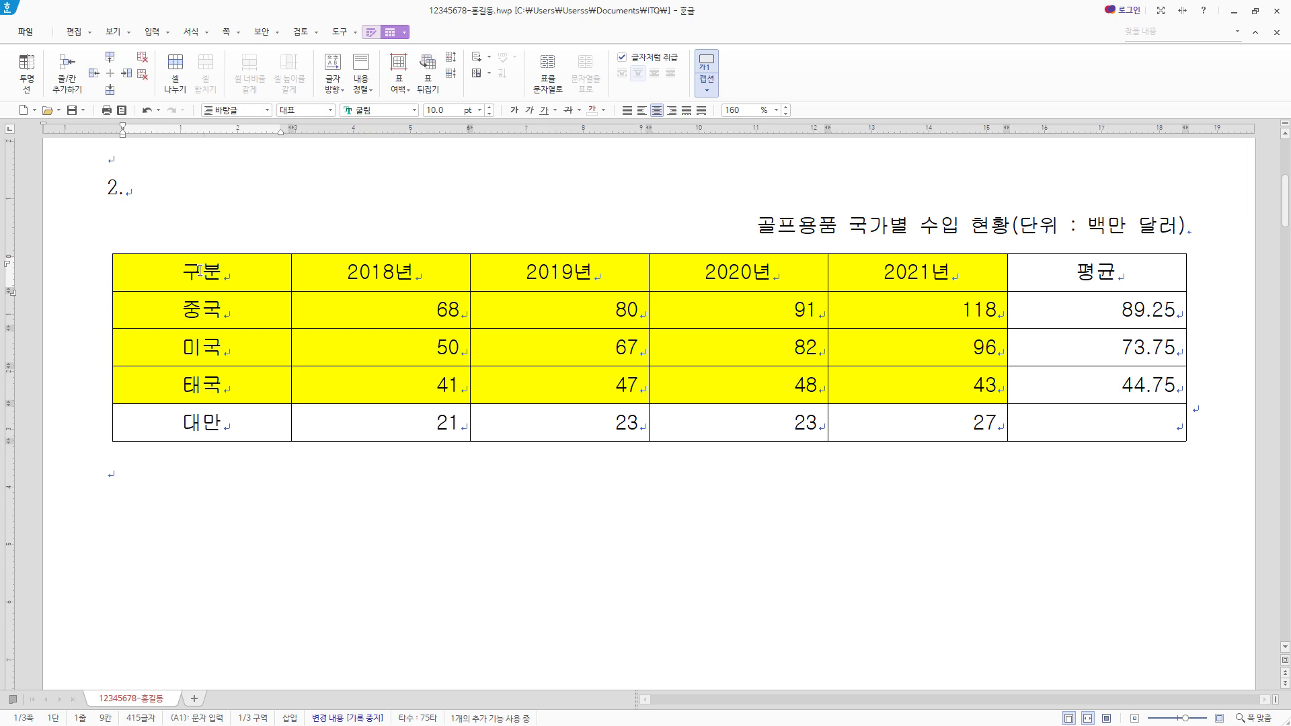
drag(199, 271, 1097, 421)
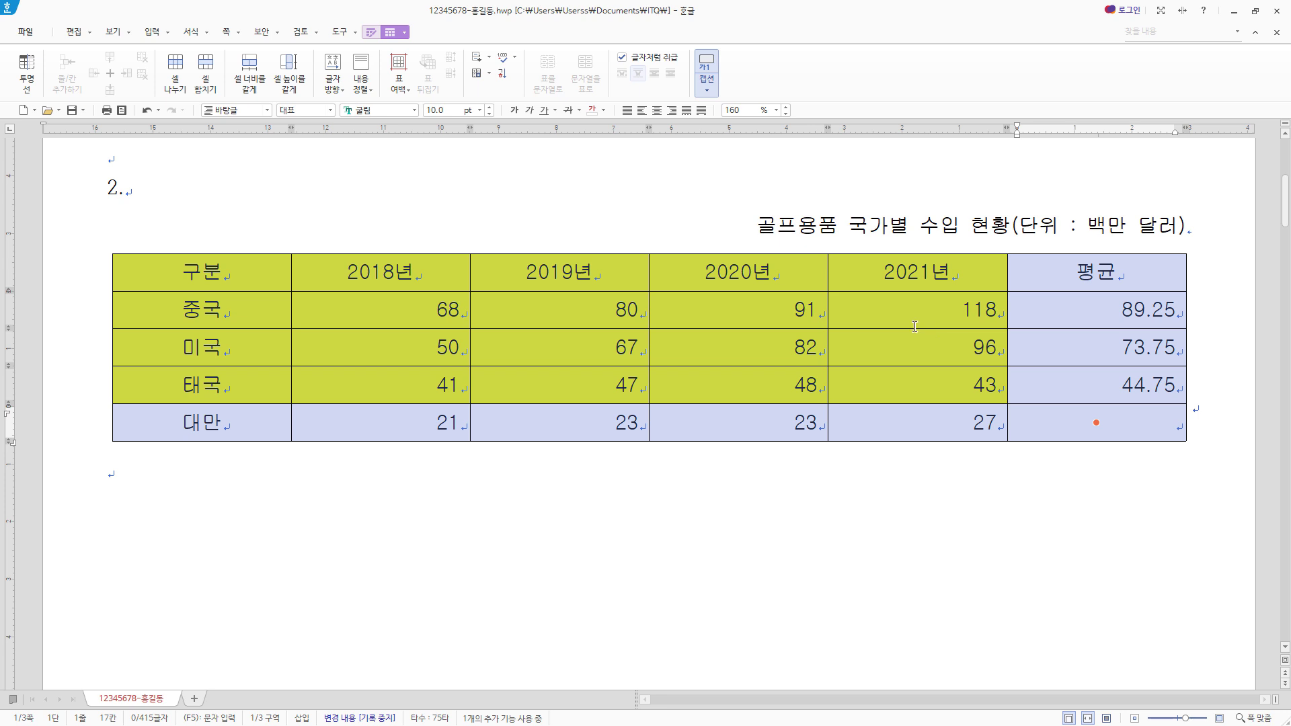
key(l)
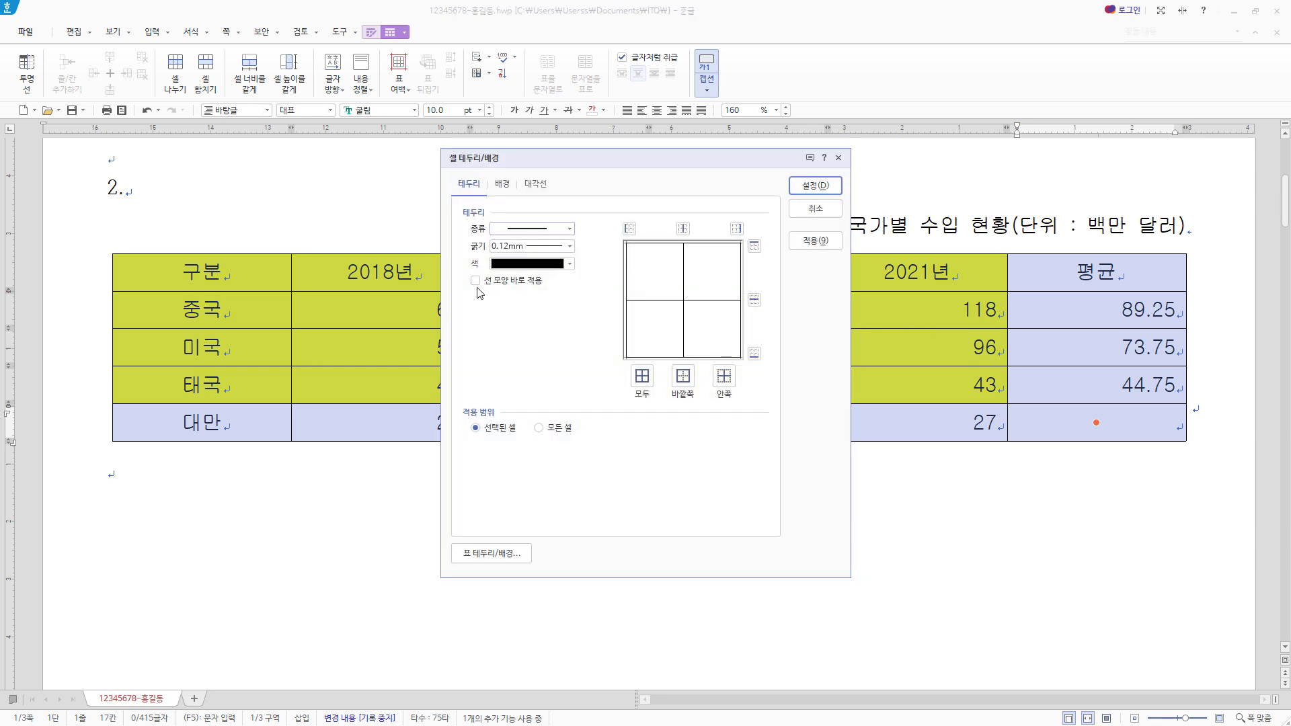
click(479, 282)
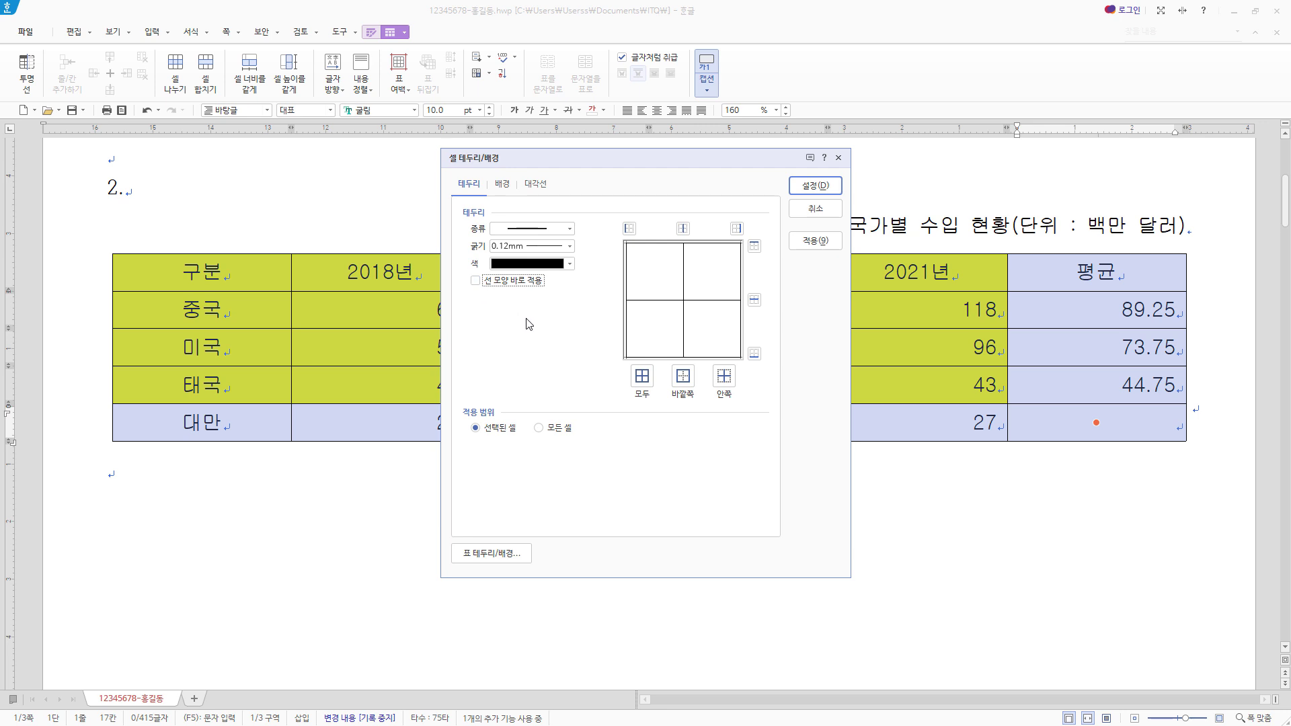
click(568, 229)
click(539, 334)
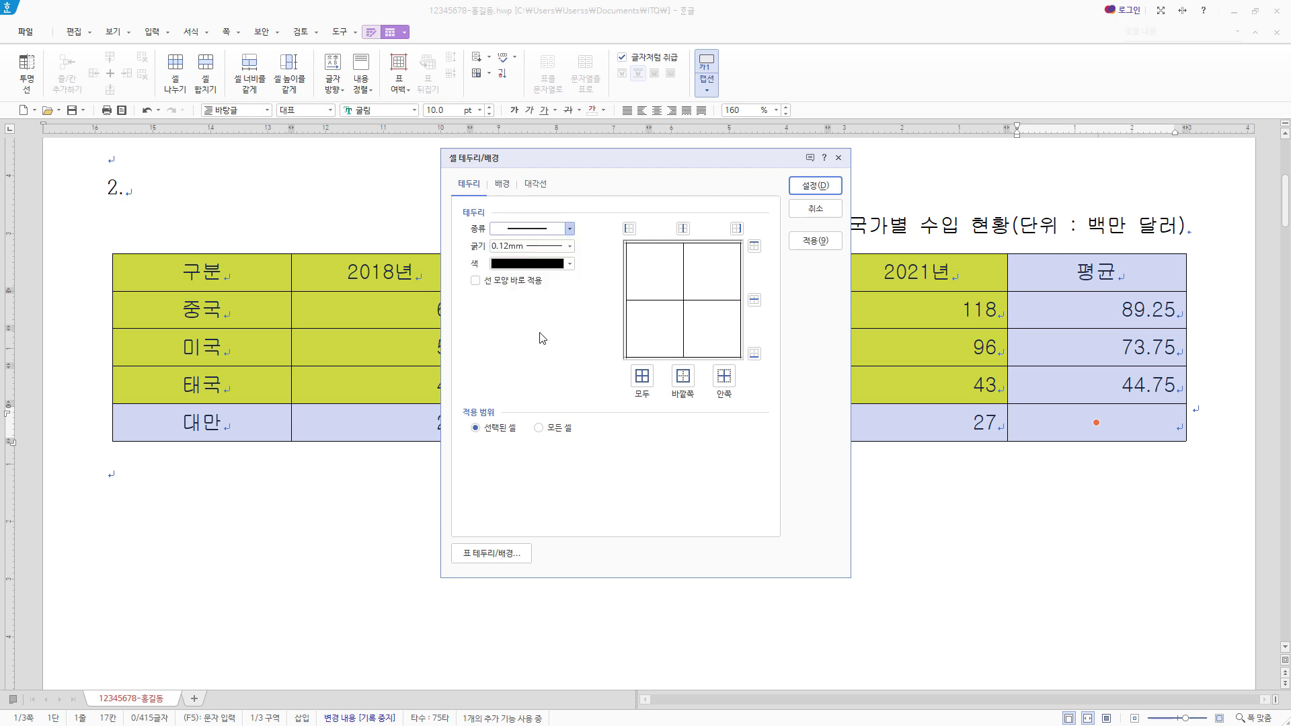
click(683, 376)
click(821, 193)
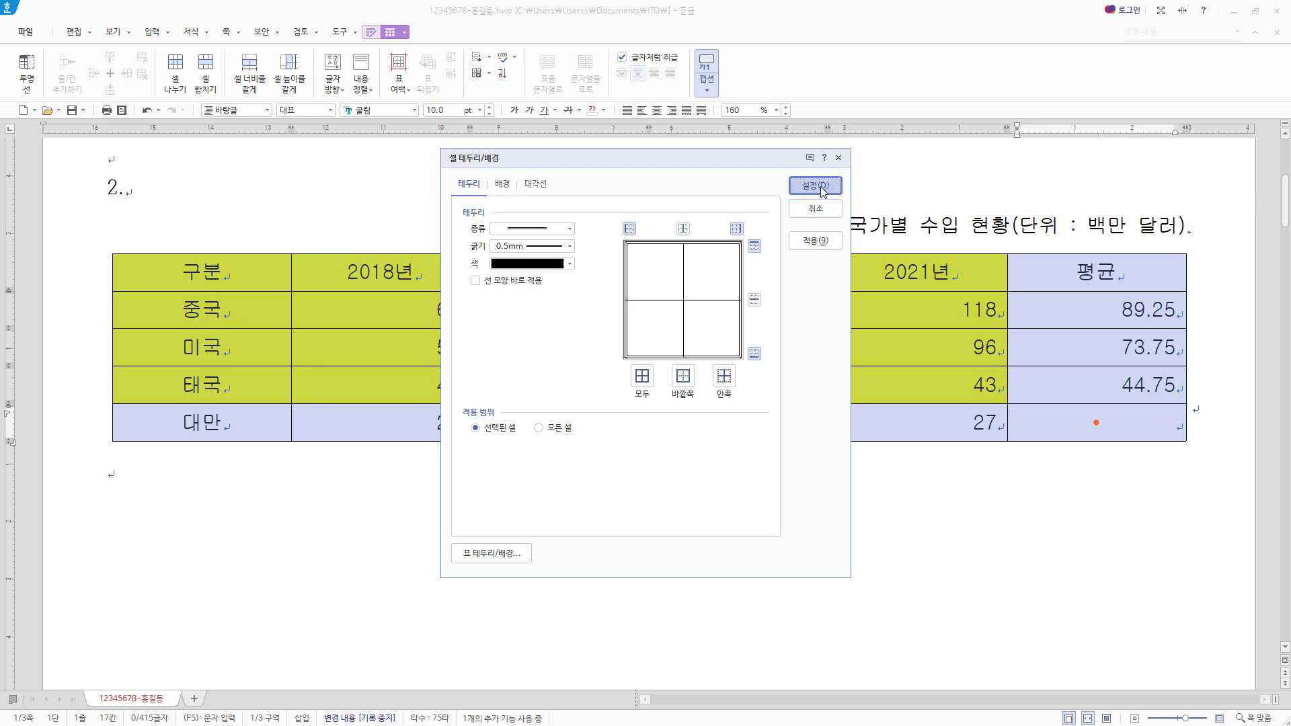
- Apply a 0.5 mm double line to the bottom border of the table's header row
drag(201, 257, 1085, 272)
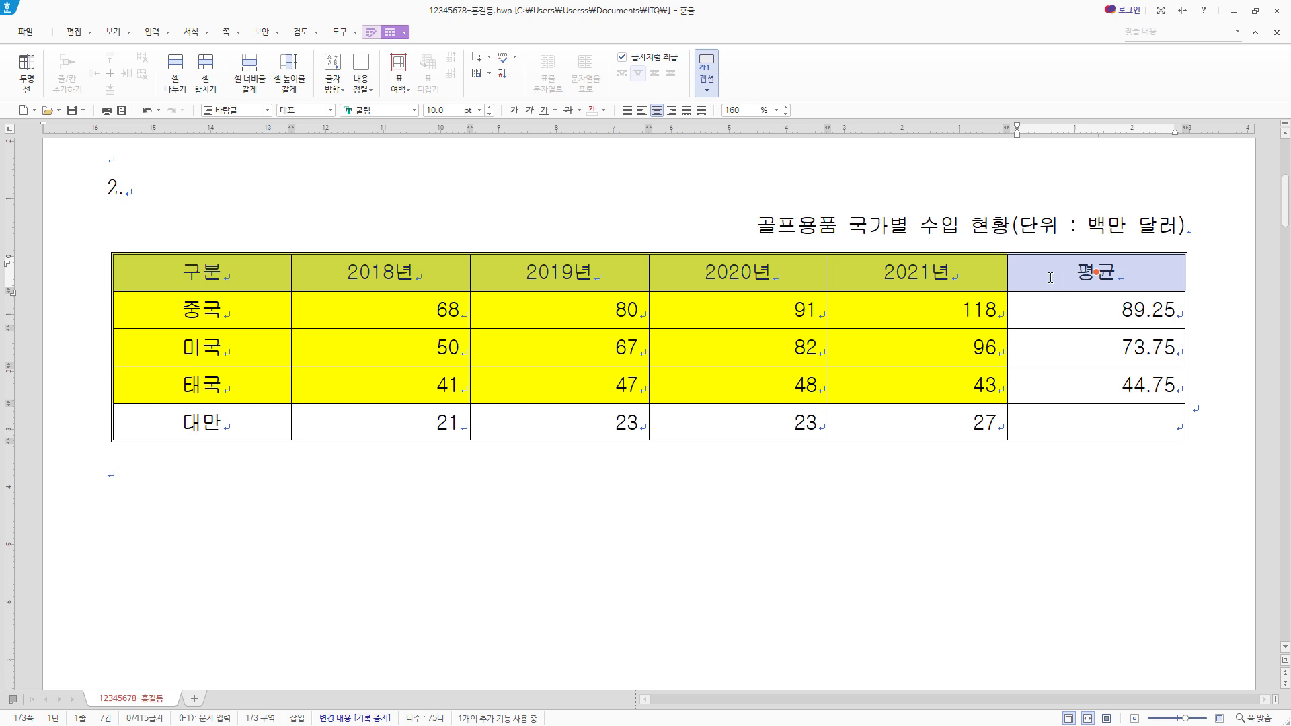
key(l)
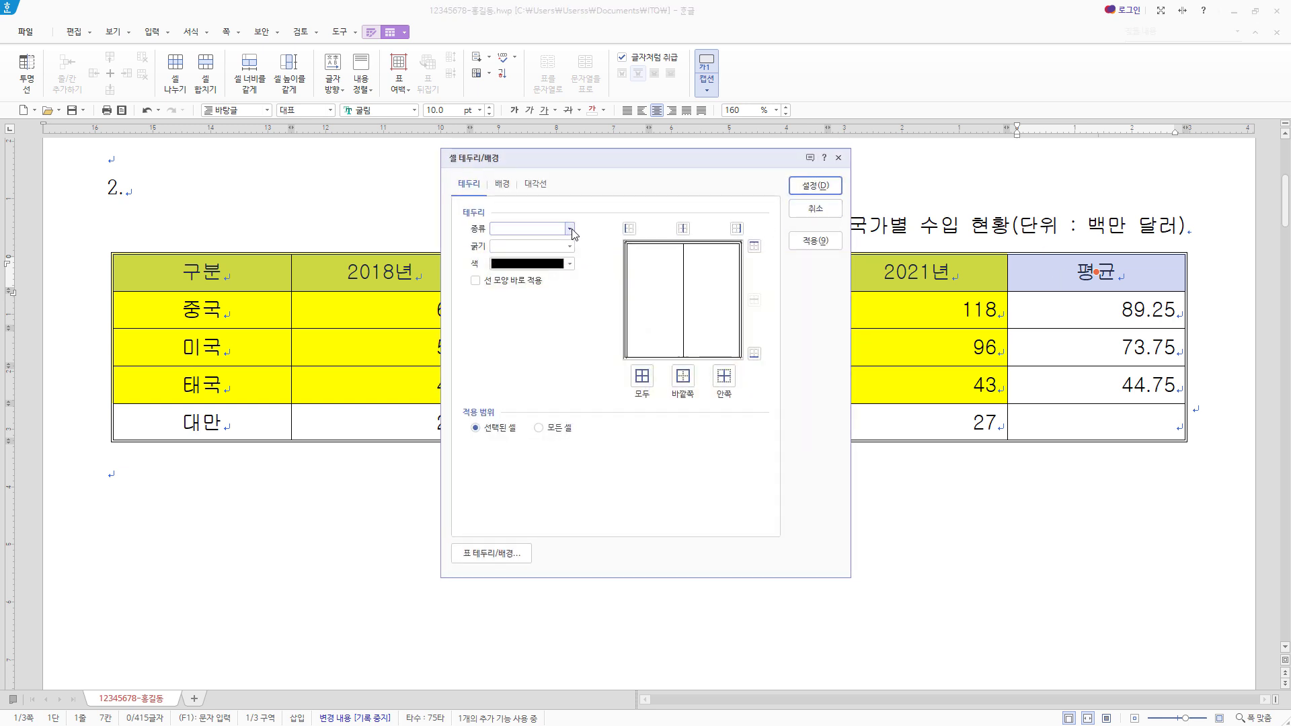
click(569, 228)
click(532, 345)
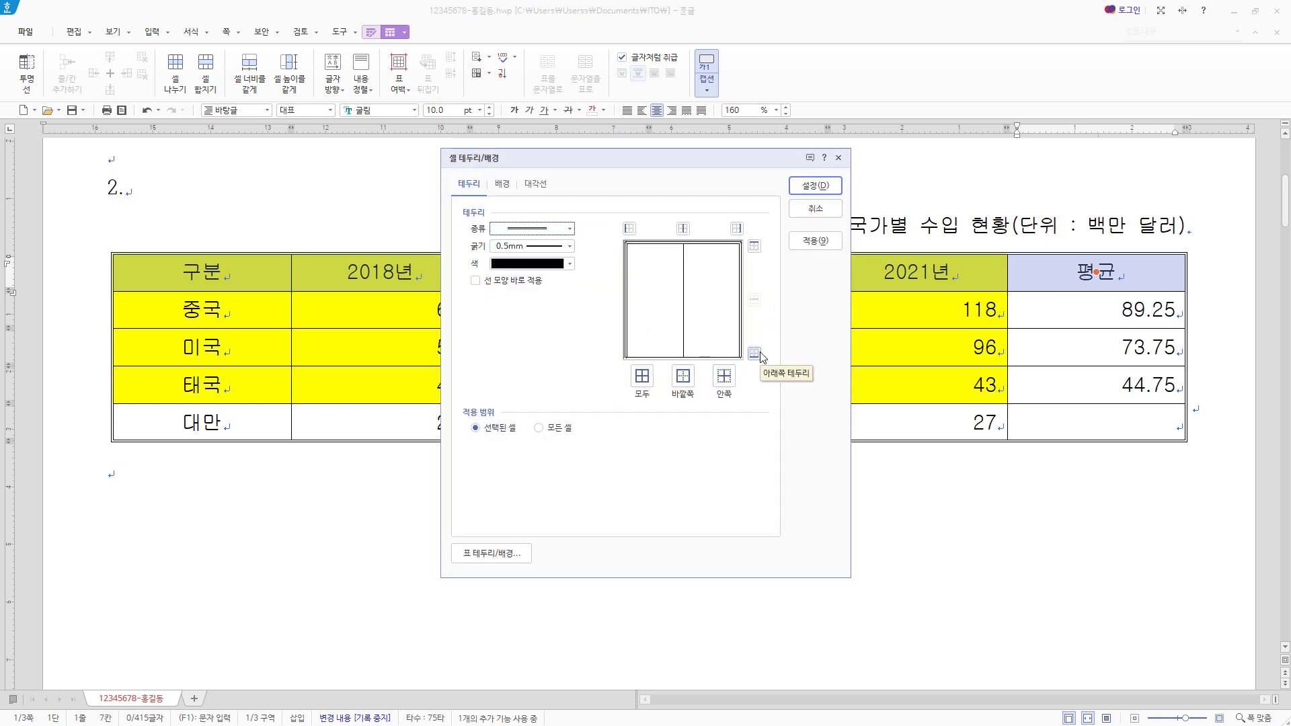
click(756, 355)
click(755, 354)
key(Return)
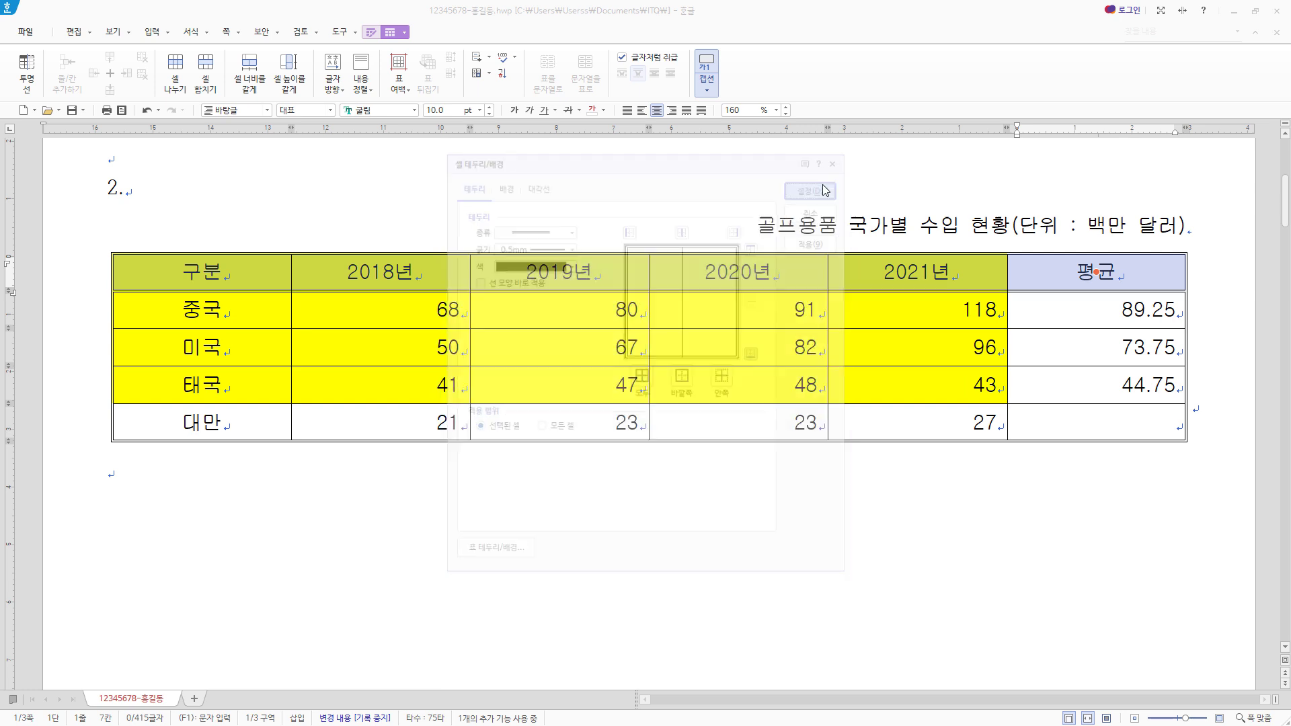
- Apply a 0.5 mm double line to the right border of the table's 구분 column
drag(273, 268, 299, 421)
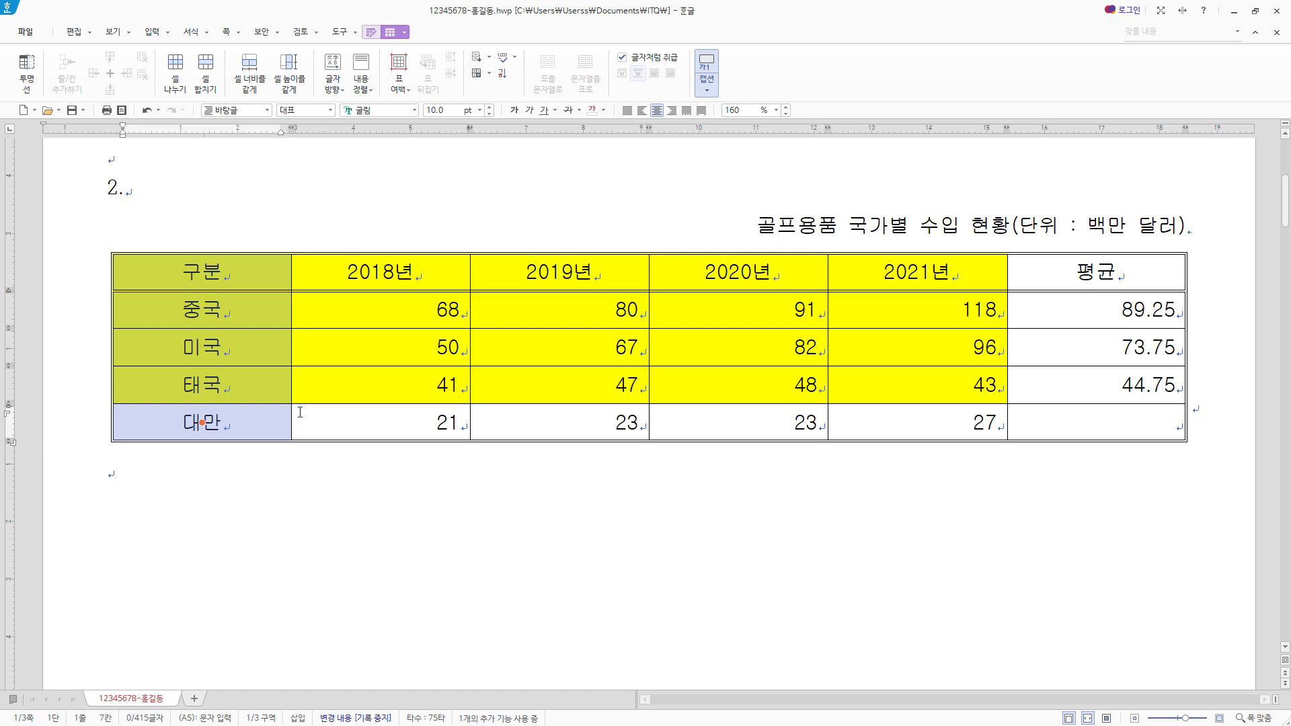
key(l)
click(570, 229)
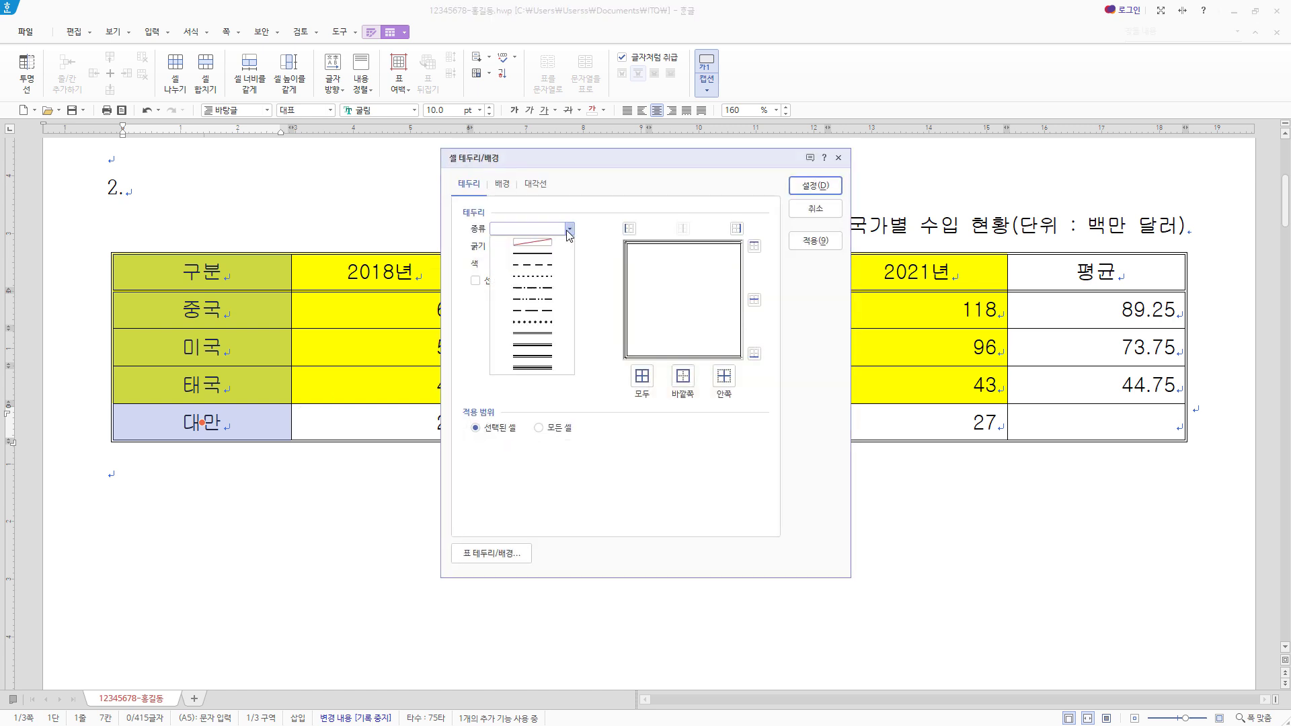
click(556, 334)
click(738, 229)
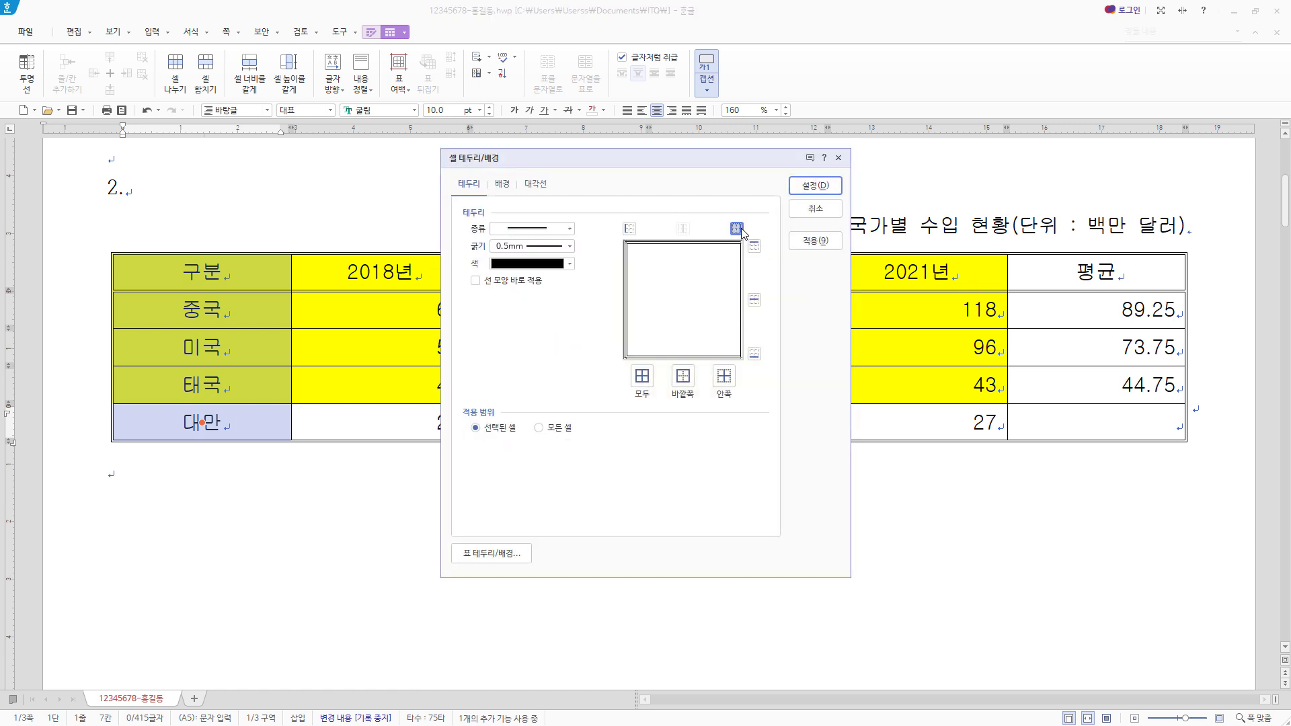
click(815, 186)
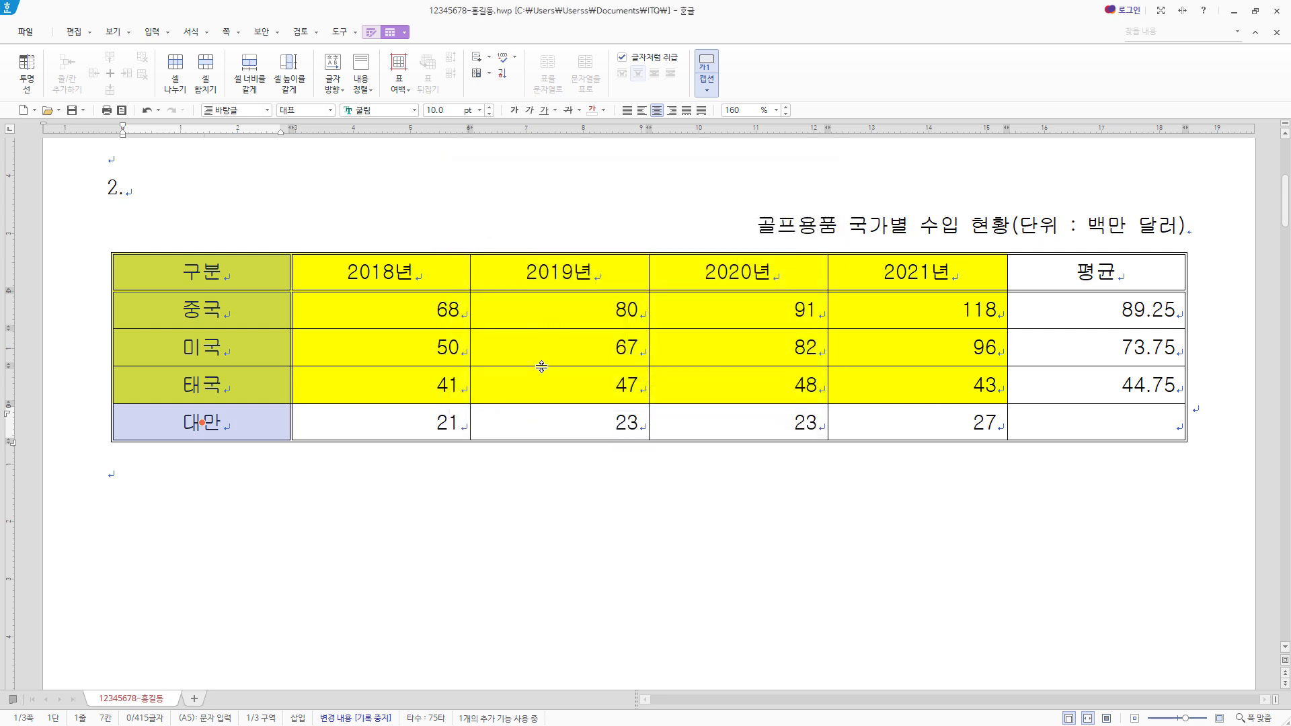
- Cross out the empty 평균 cell in the 대만 row with both diagonals and add two blank lines below the table
click(1096, 422)
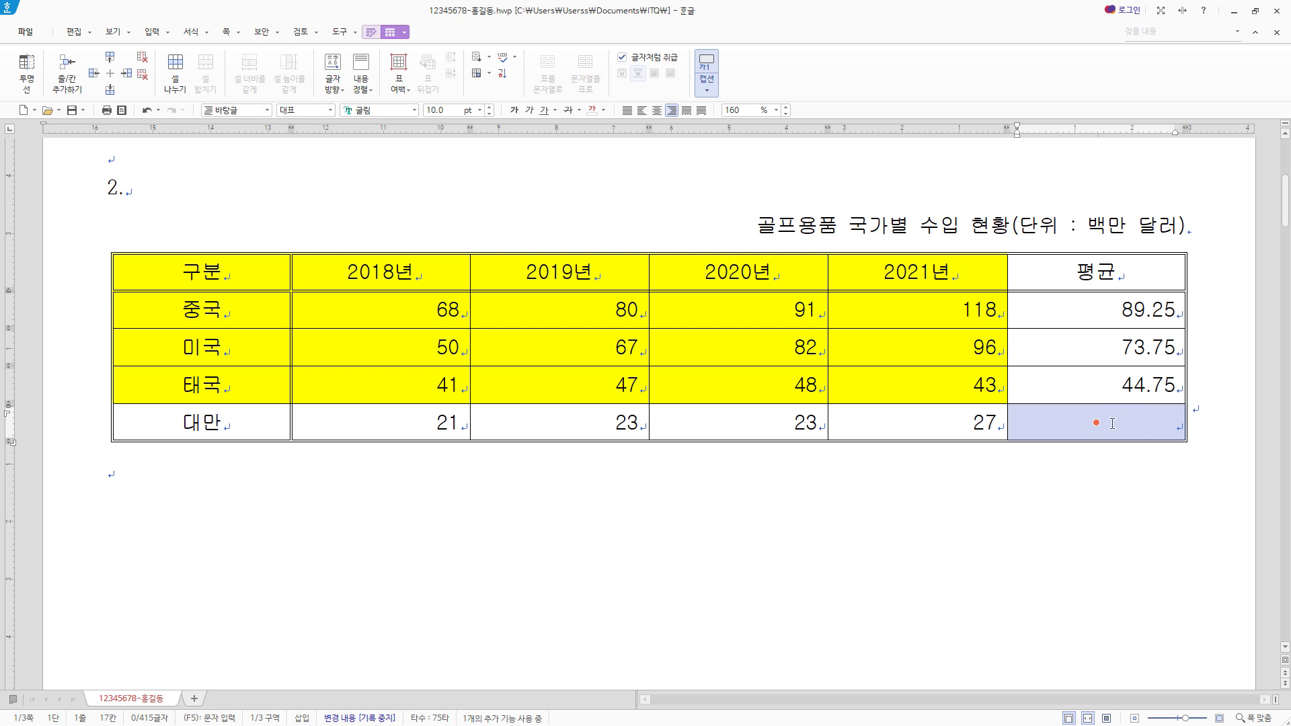
key(l)
click(536, 183)
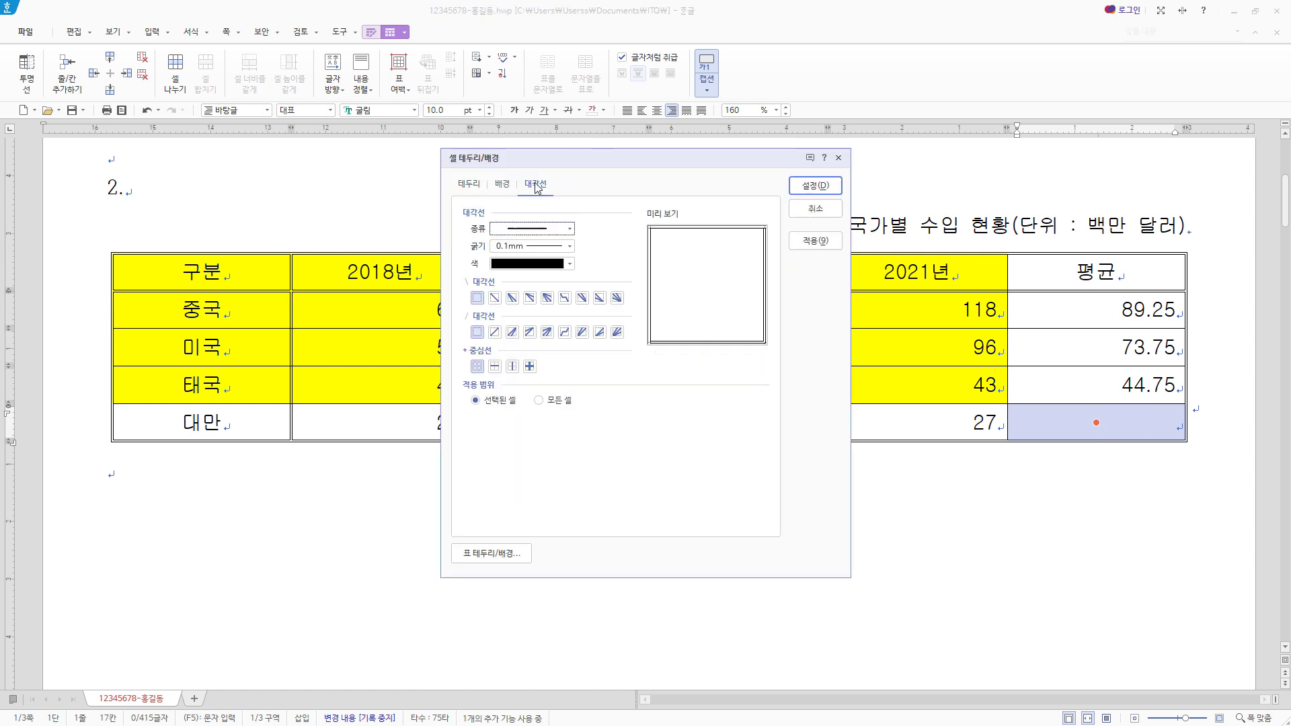
click(494, 298)
click(495, 332)
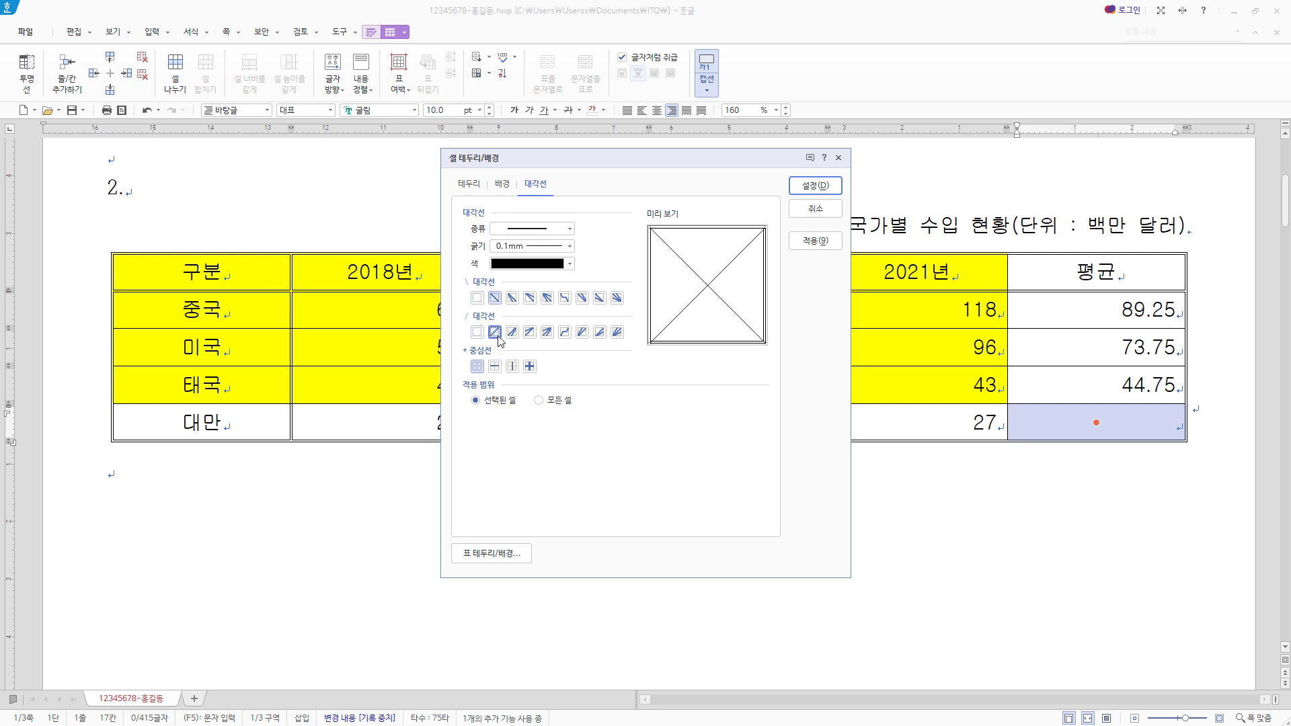
click(816, 185)
scroll(1098, 439, up, 1)
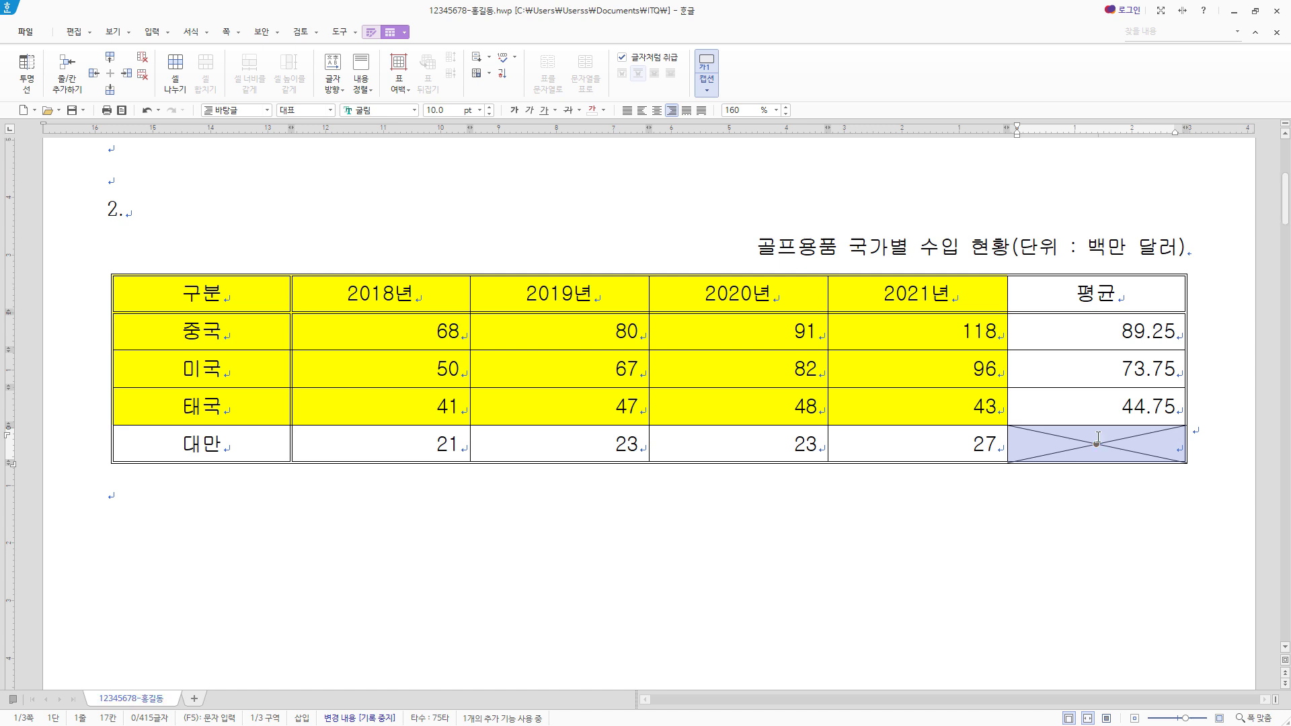
click(306, 490)
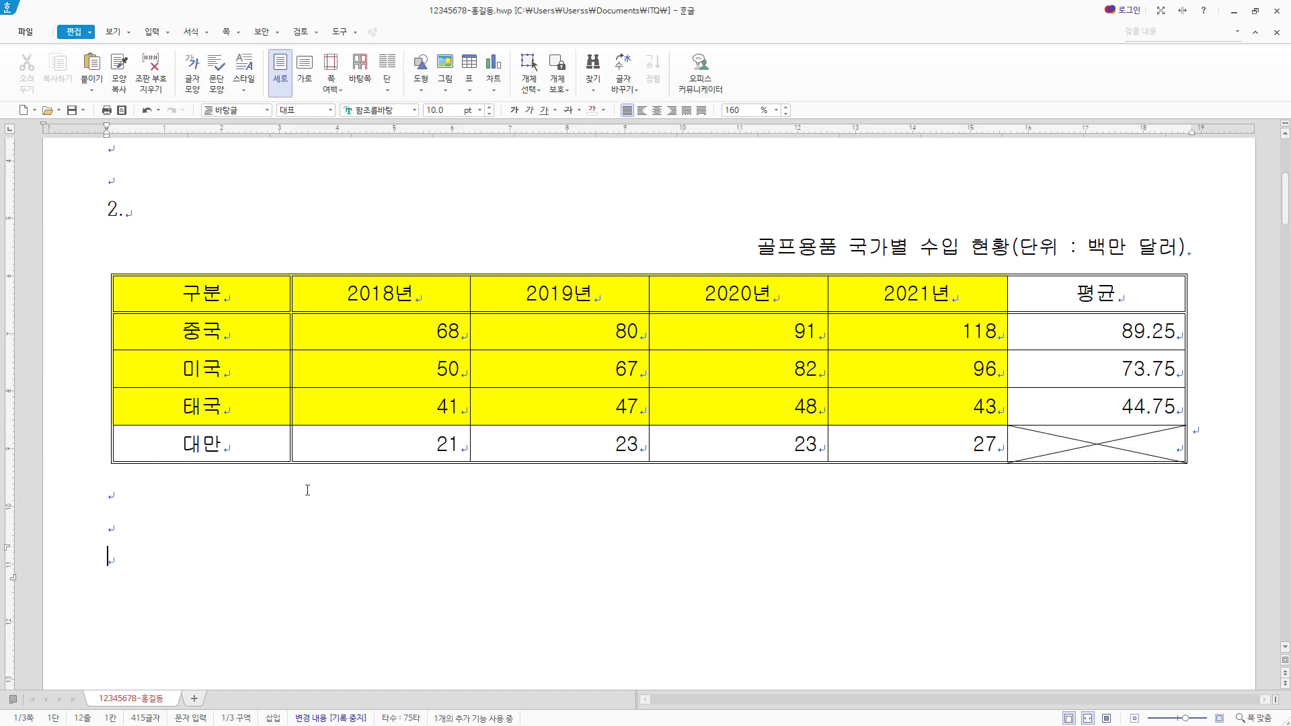
key(Up)
- Insert a clustered column chart from the header, 중국, 미국 and 태국 rows, excluding the 평균 column, and close its data editor
drag(241, 302, 917, 406)
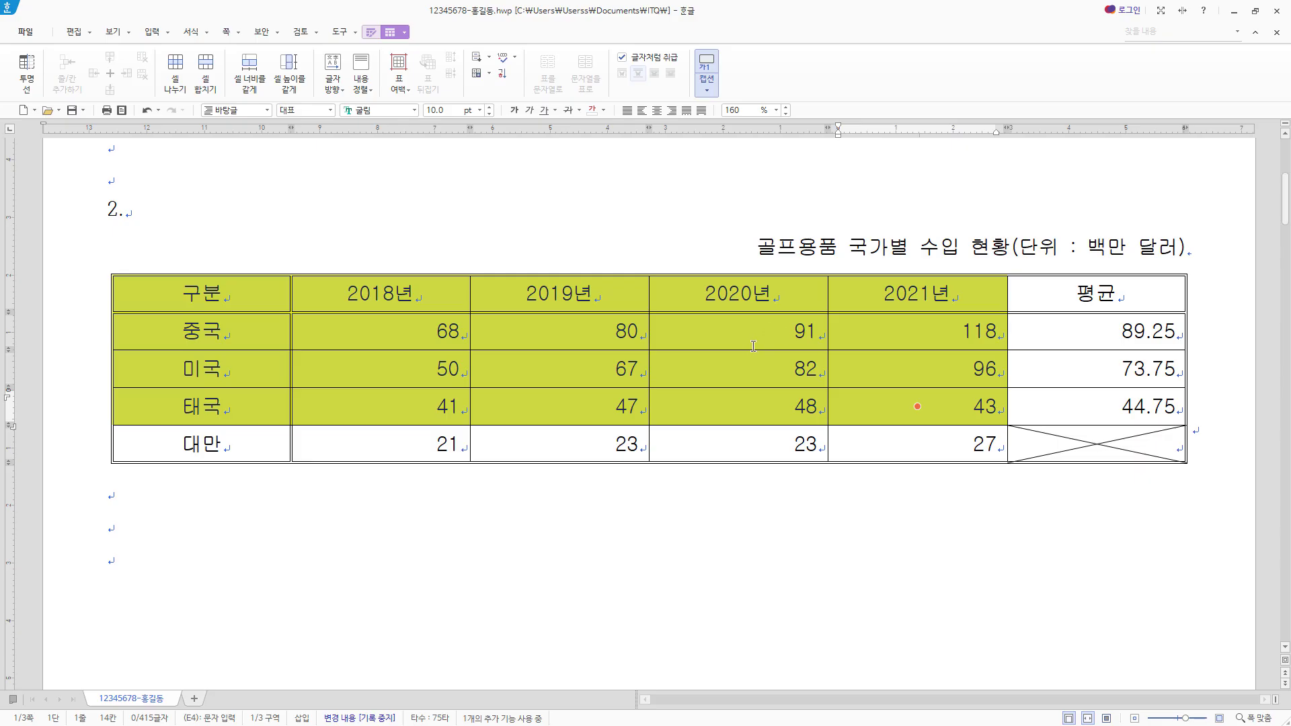
scroll(754, 345, down, 2)
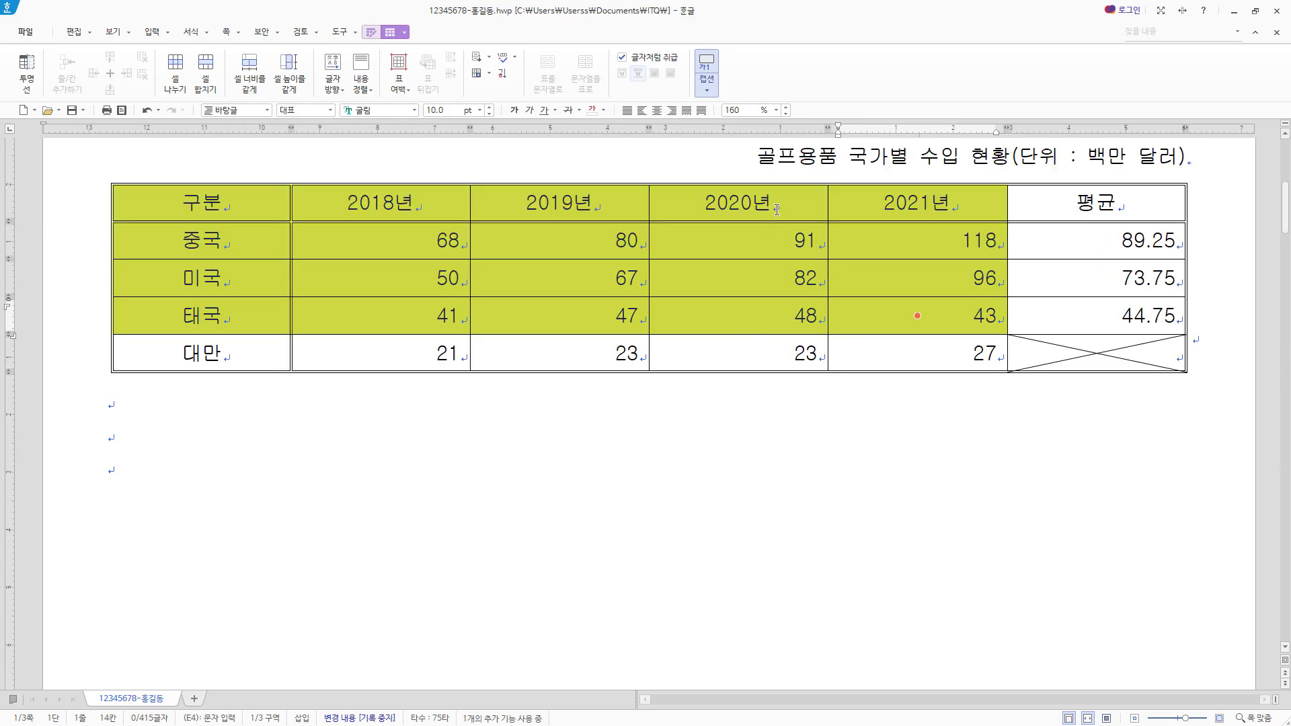
right_click(777, 210)
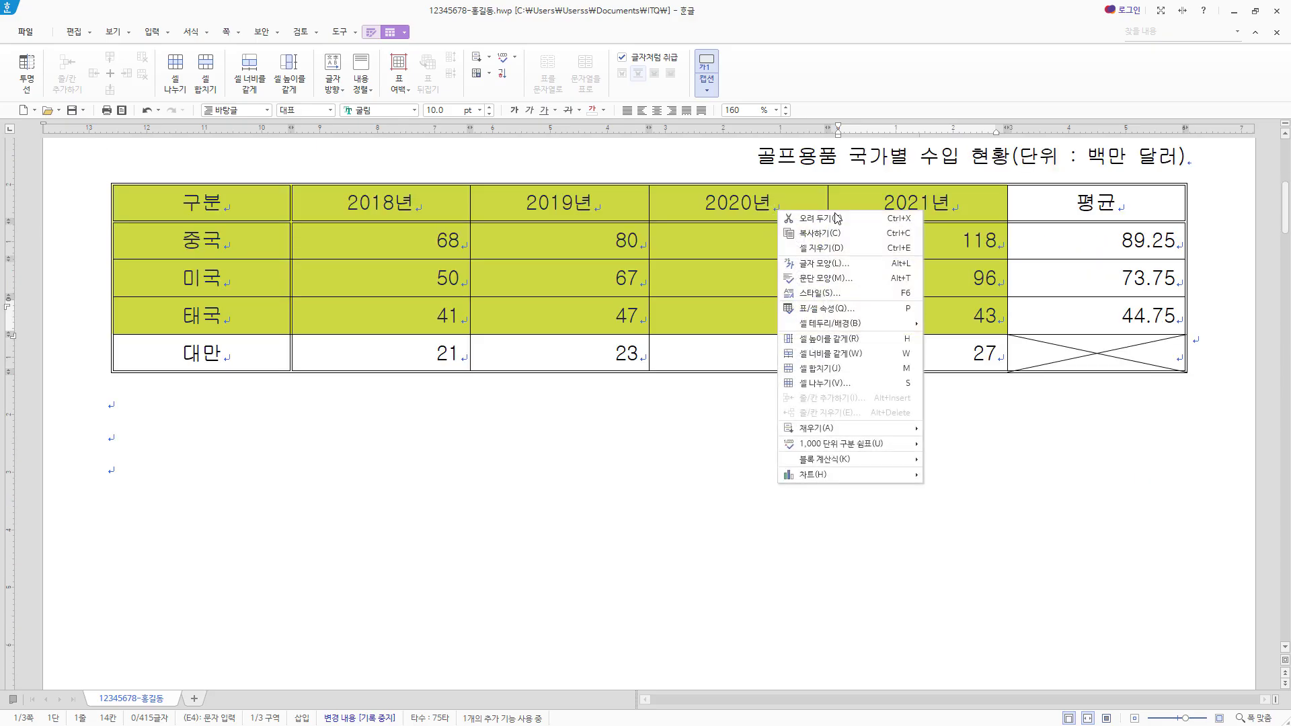
mouse_move(855, 481)
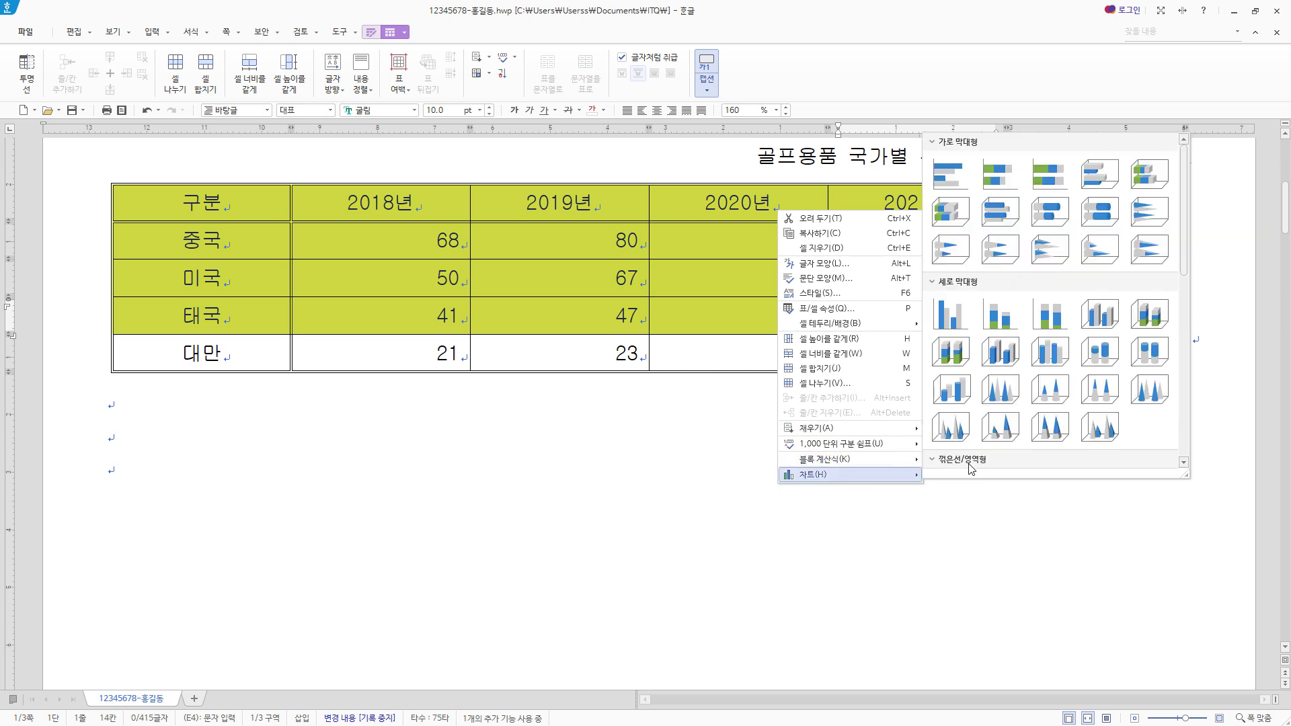
click(960, 324)
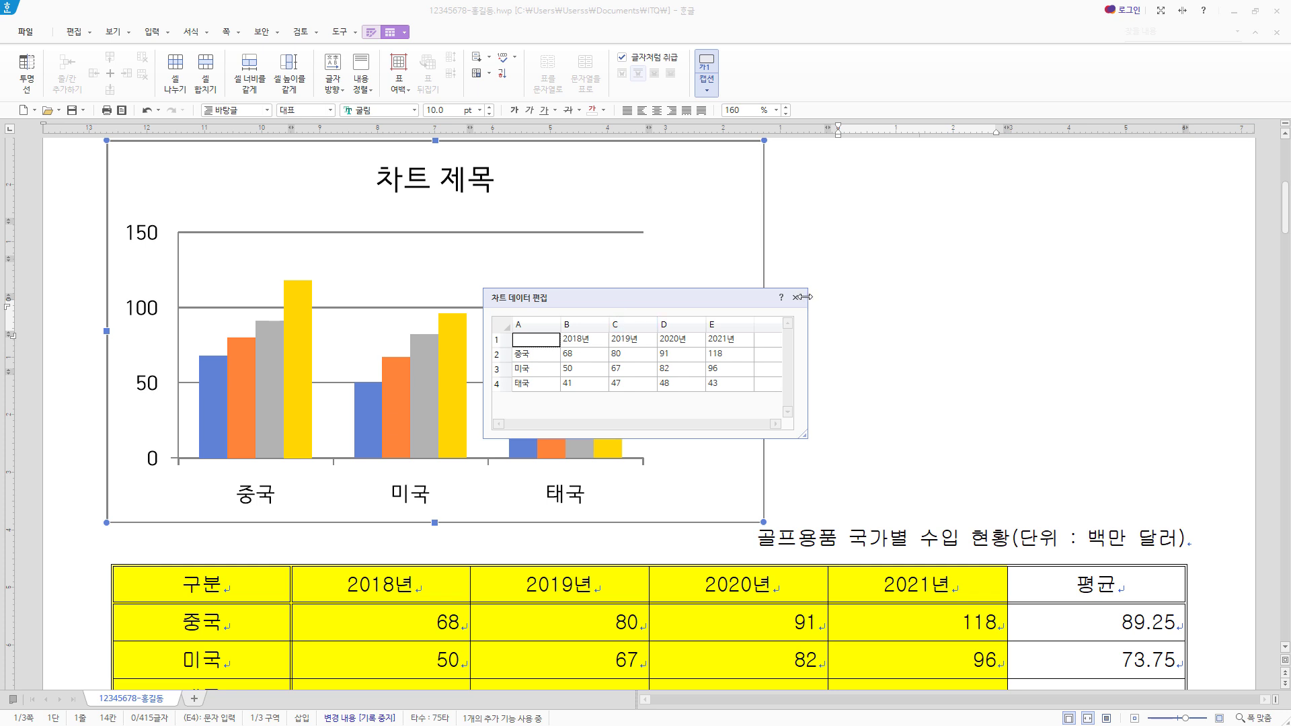
click(796, 298)
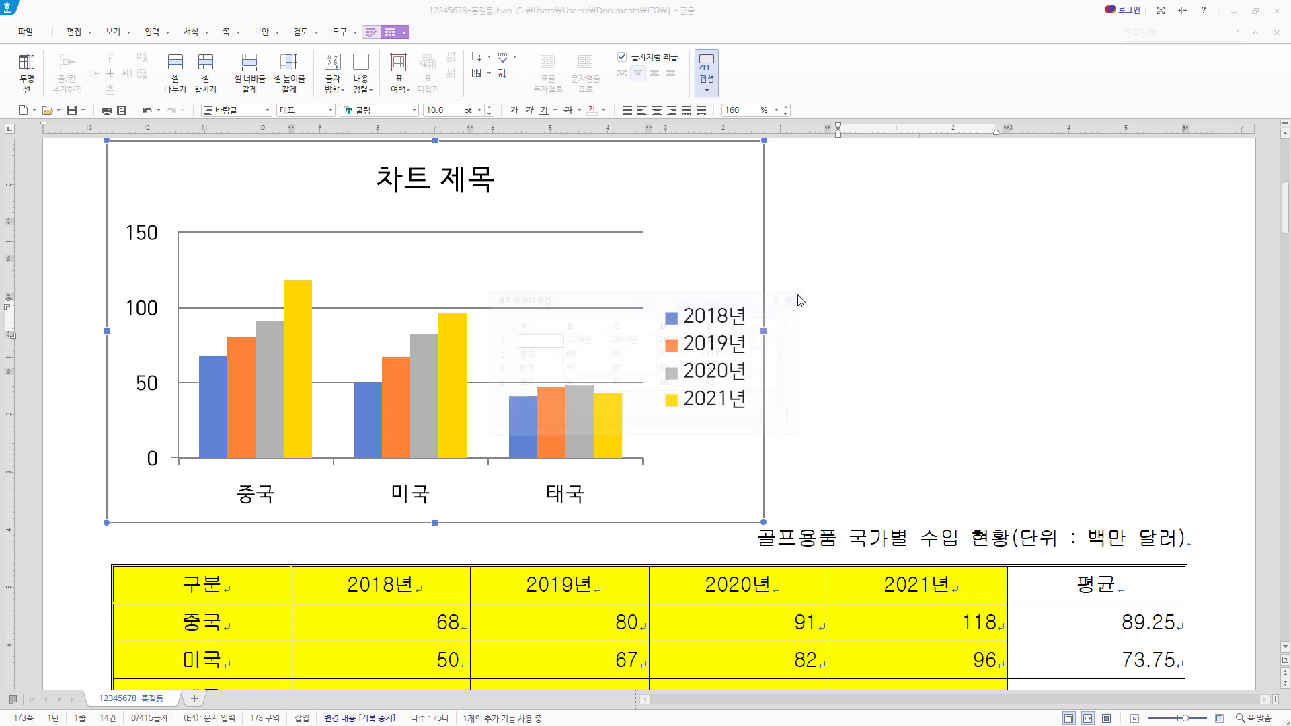
- Set the chart to be treated as a character (글자처럼 취급) and widen it to match the table's width
right_click(724, 177)
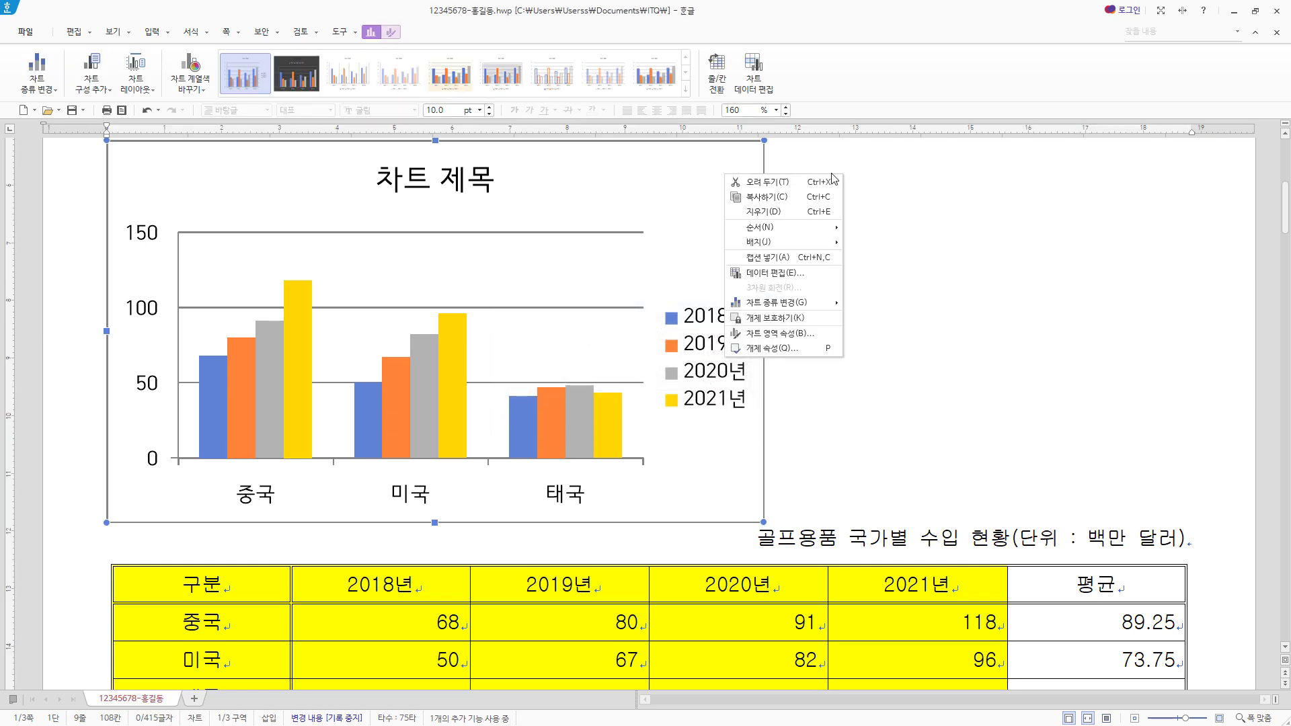
click(772, 348)
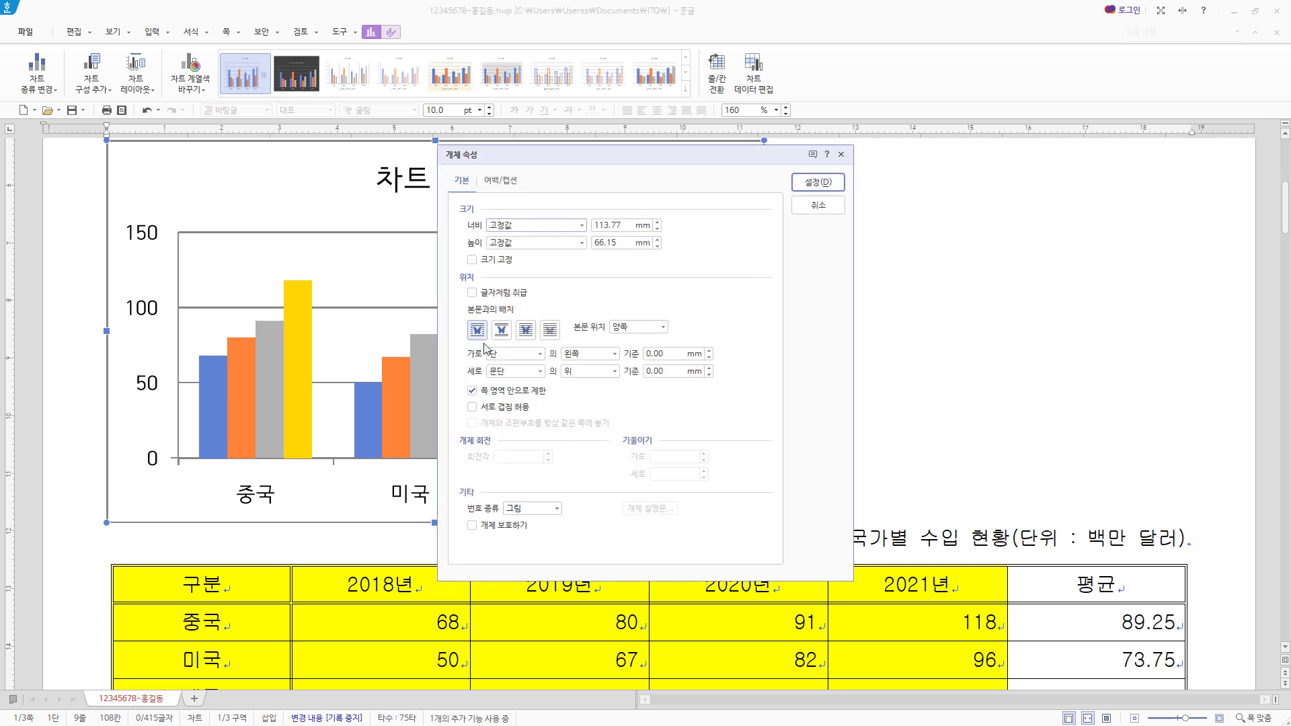
click(500, 293)
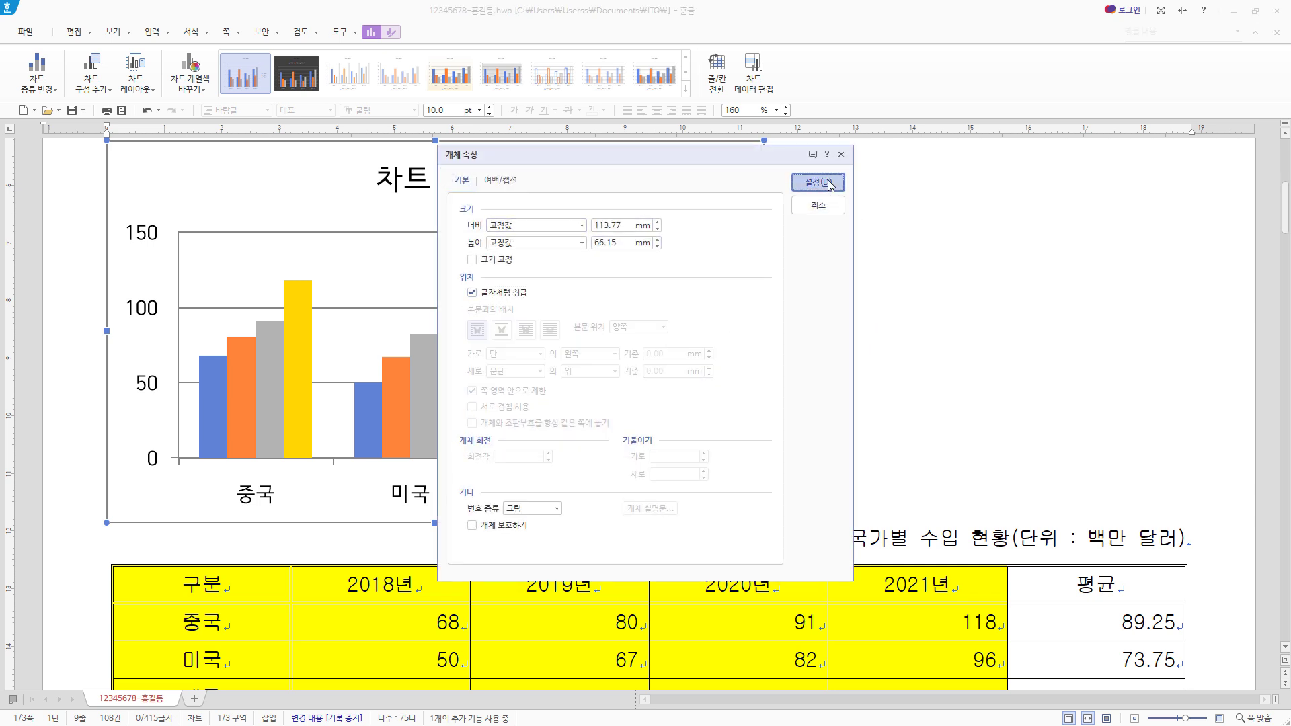
click(831, 186)
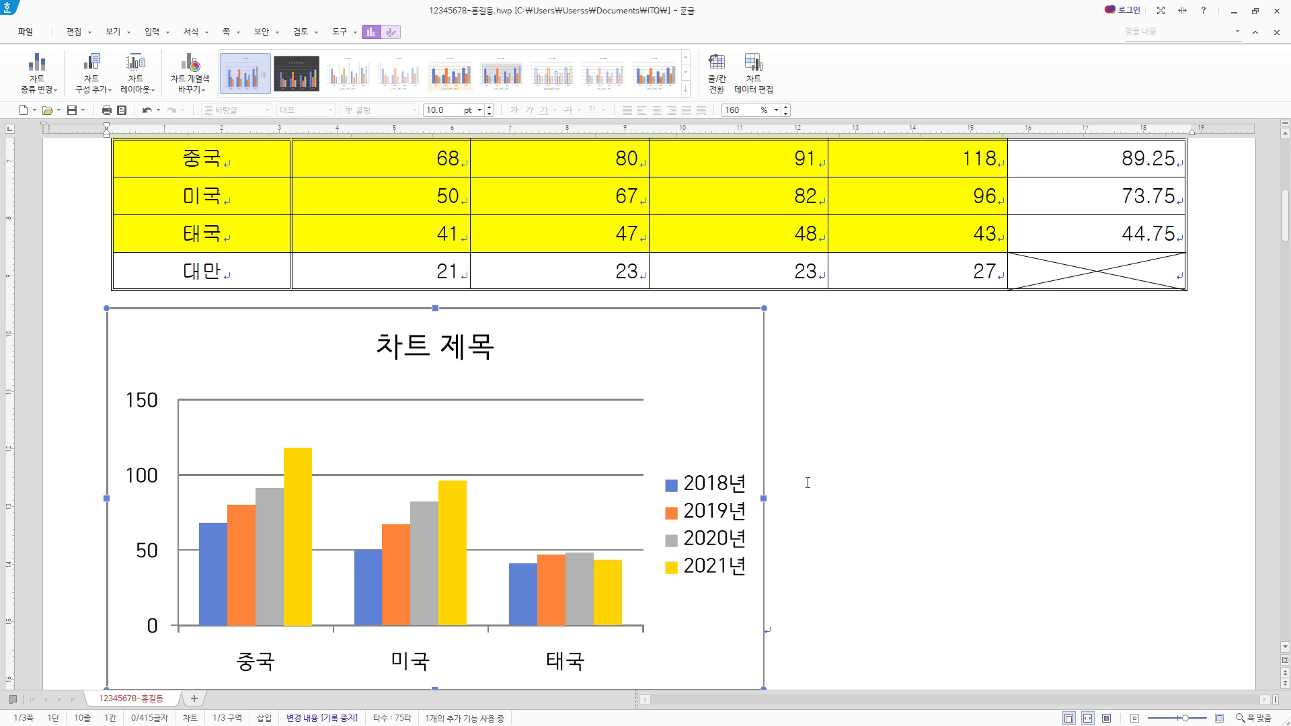
drag(760, 499, 1184, 497)
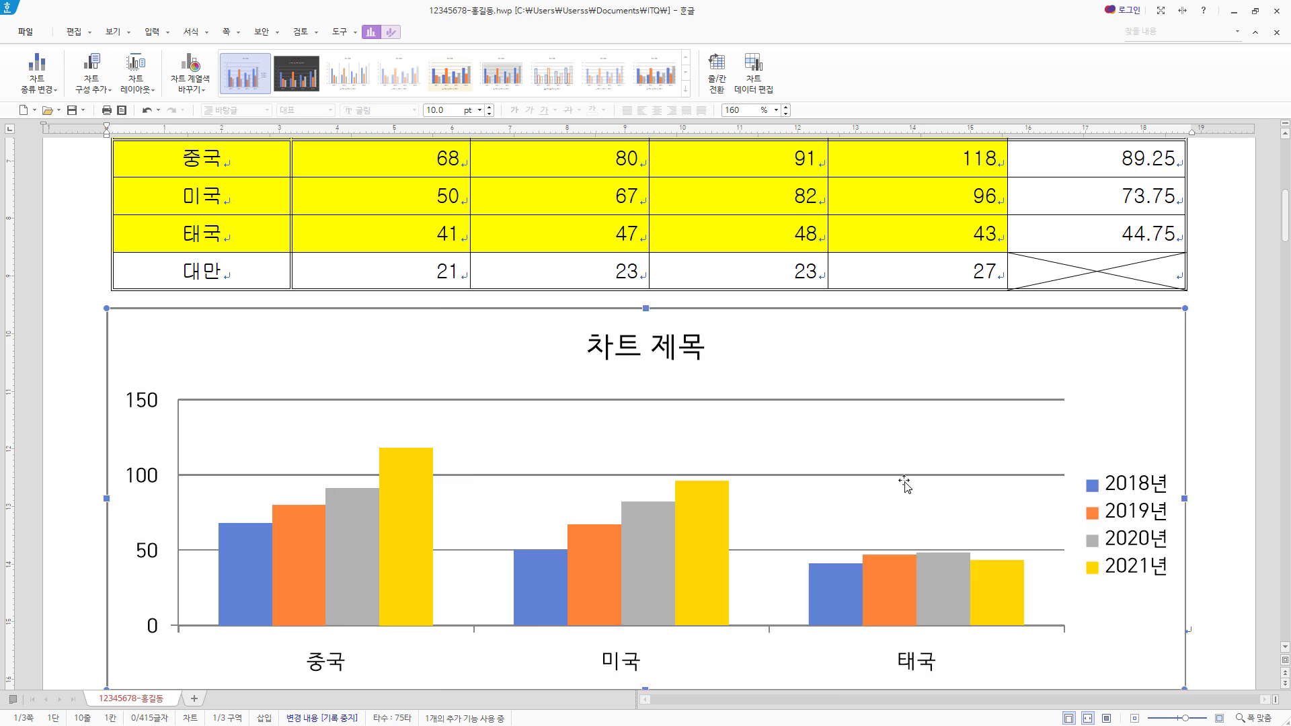
- Replace the chart title text with "골프용품 국가별 수입 현황"
scroll(942, 488, down, 2)
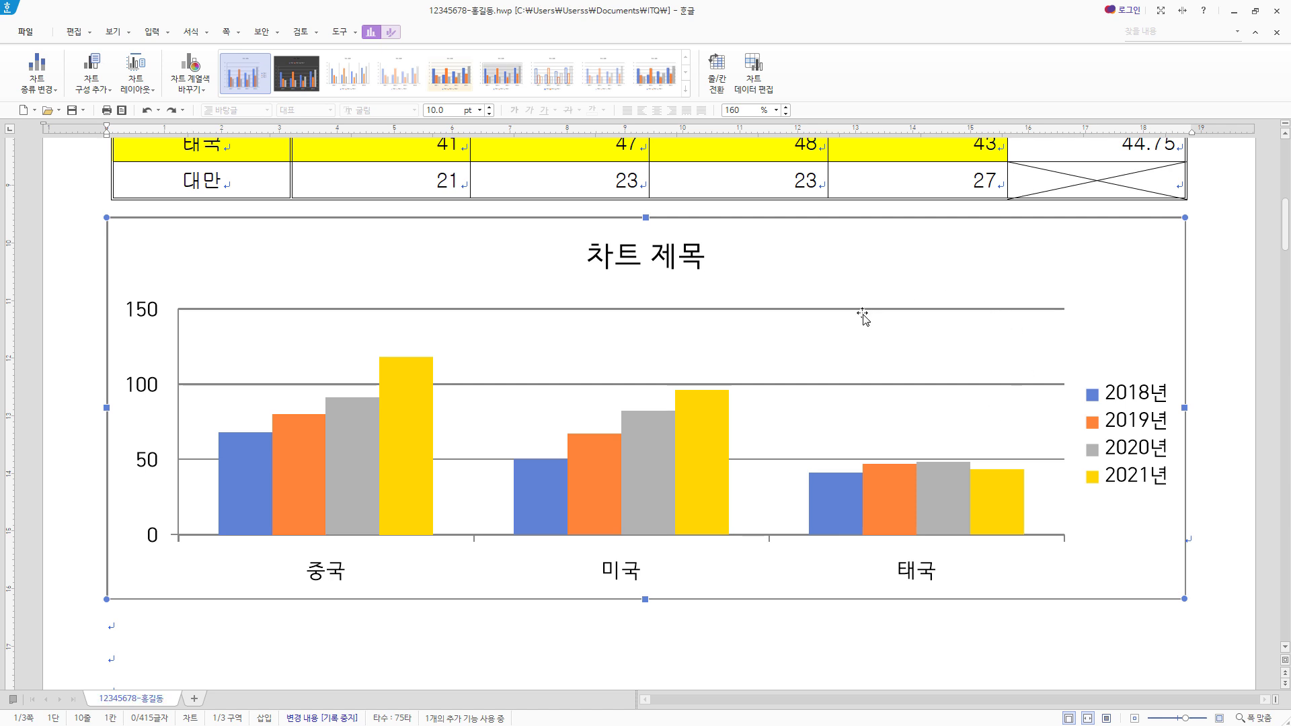
click(662, 256)
right_click(663, 257)
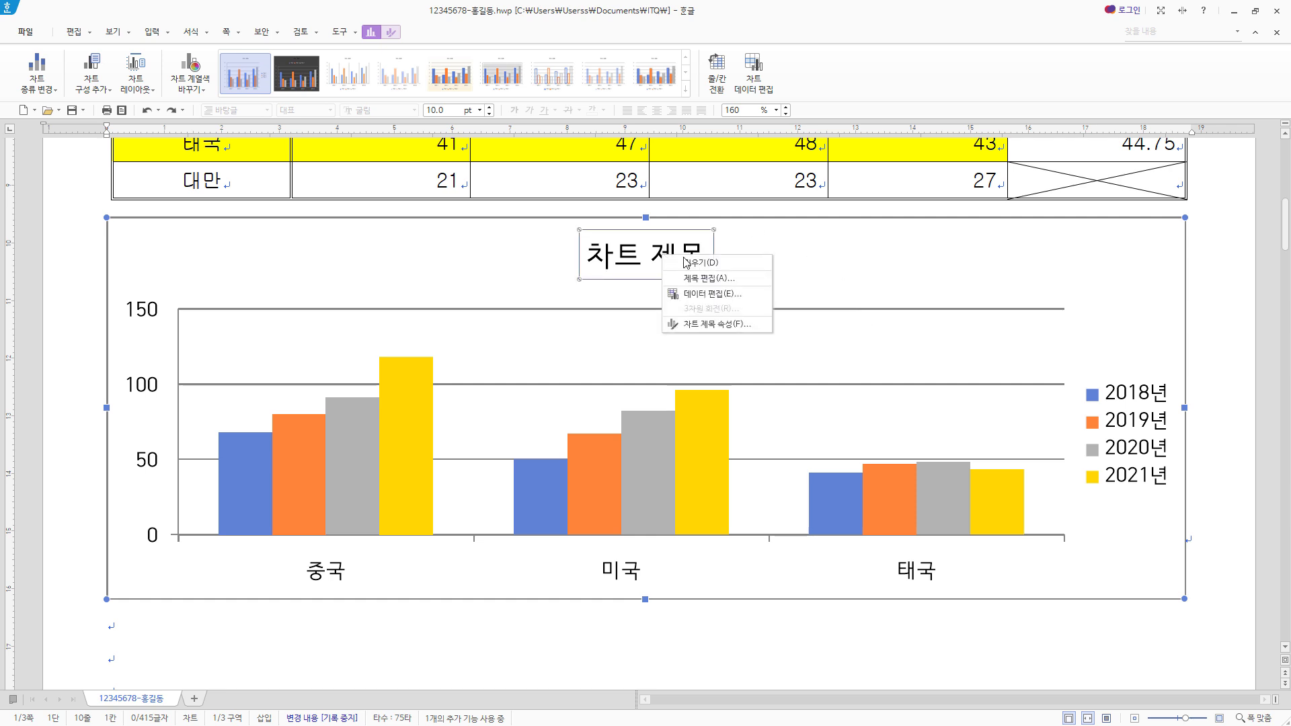
click(731, 283)
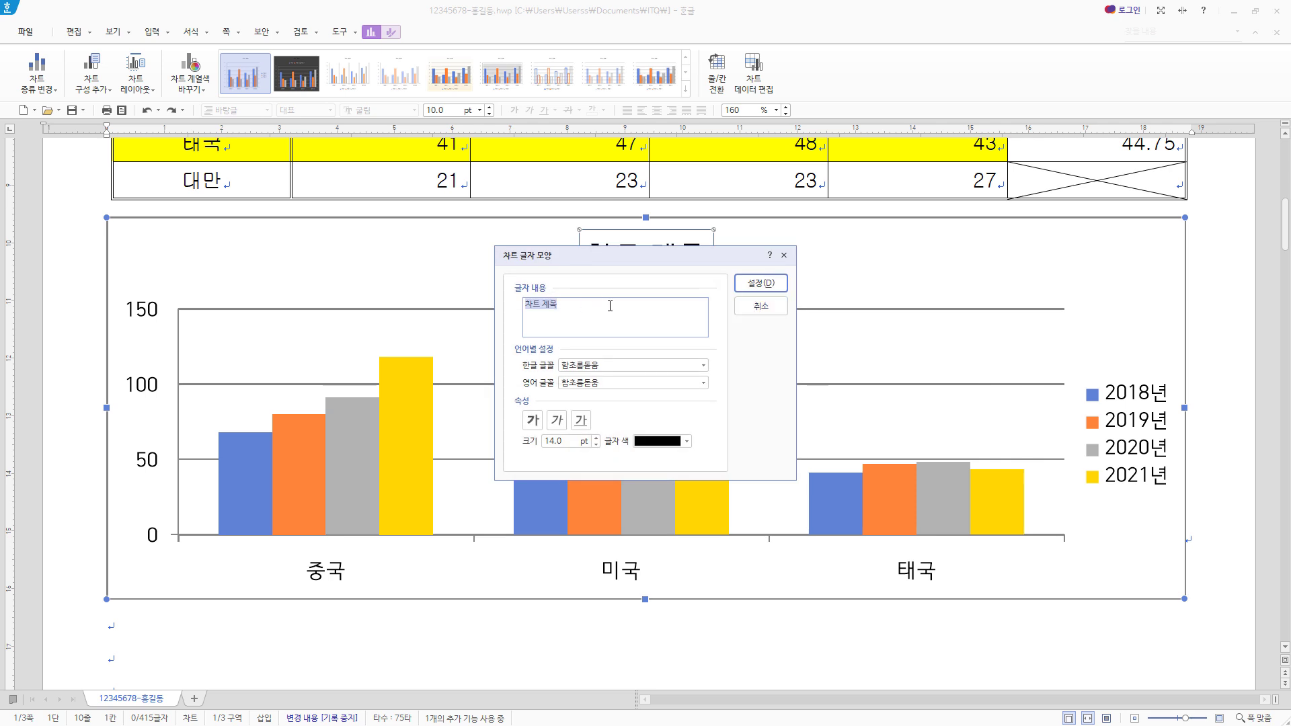
text(골프용품 국가별 수입 현황)
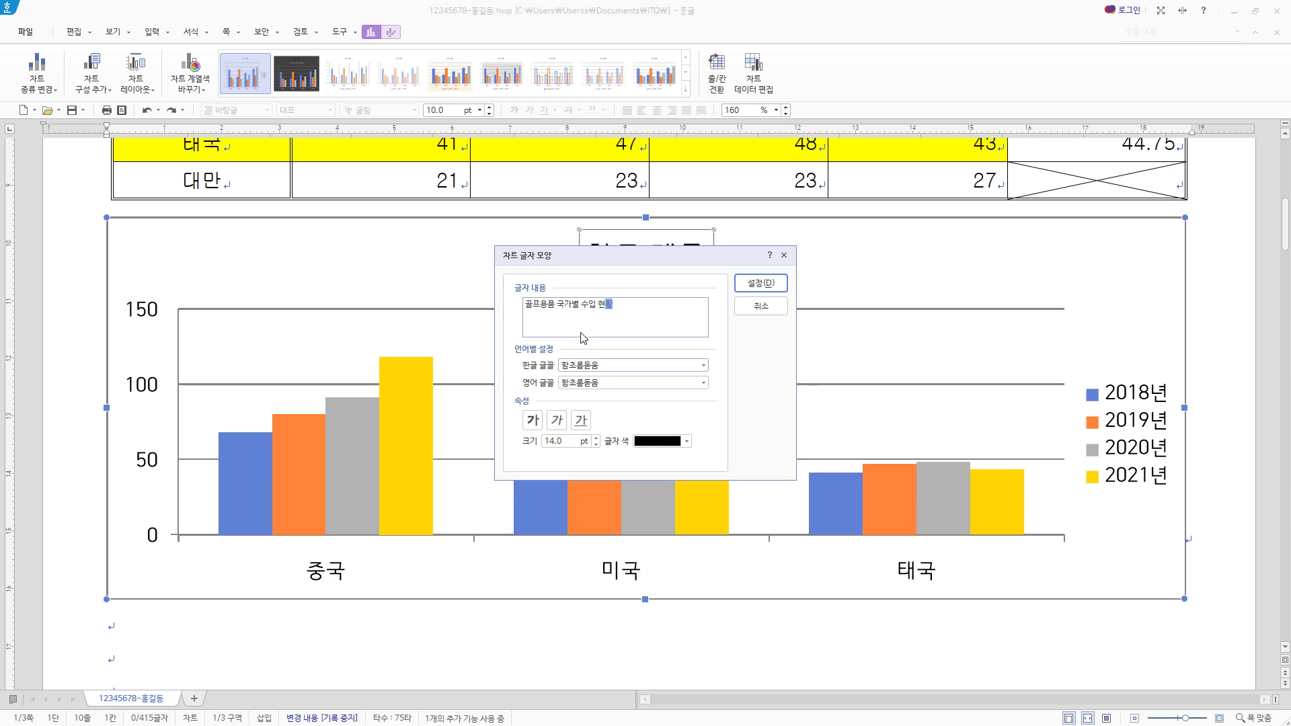
- Set both the Korean and English fonts of the chart title to 돋움
click(633, 367)
text(돋움)
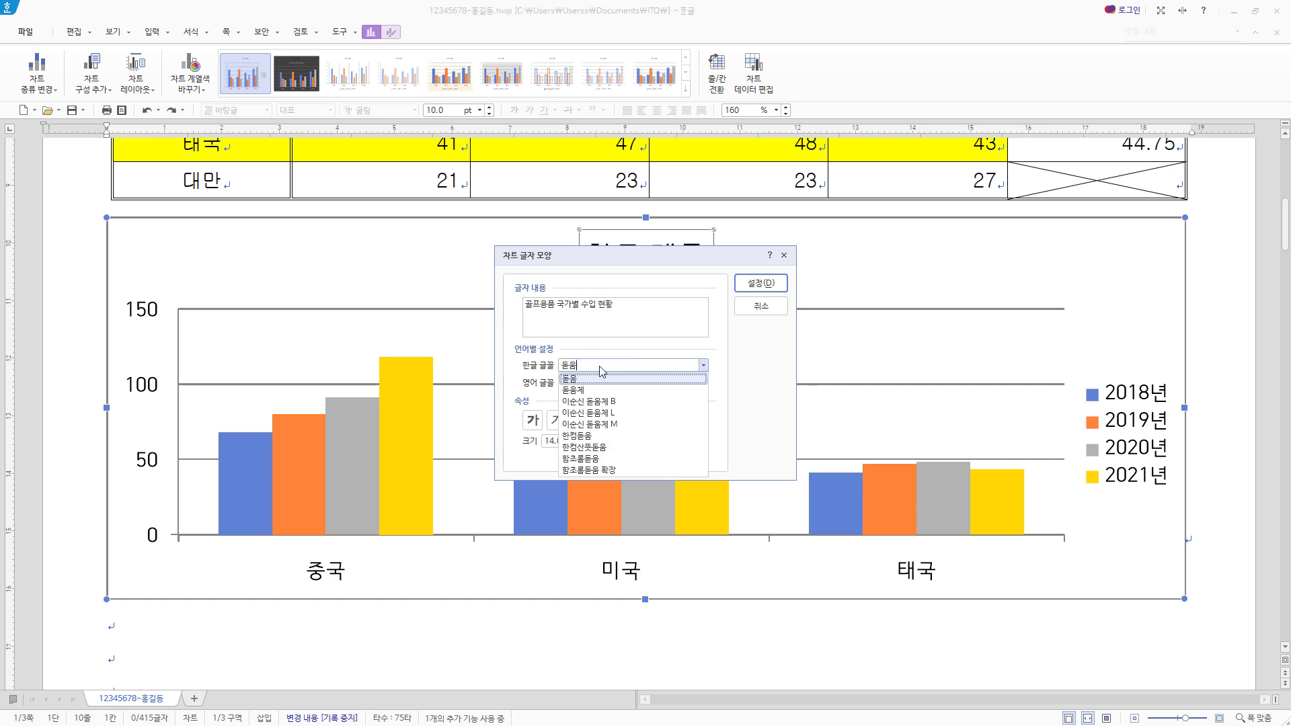
key(Return)
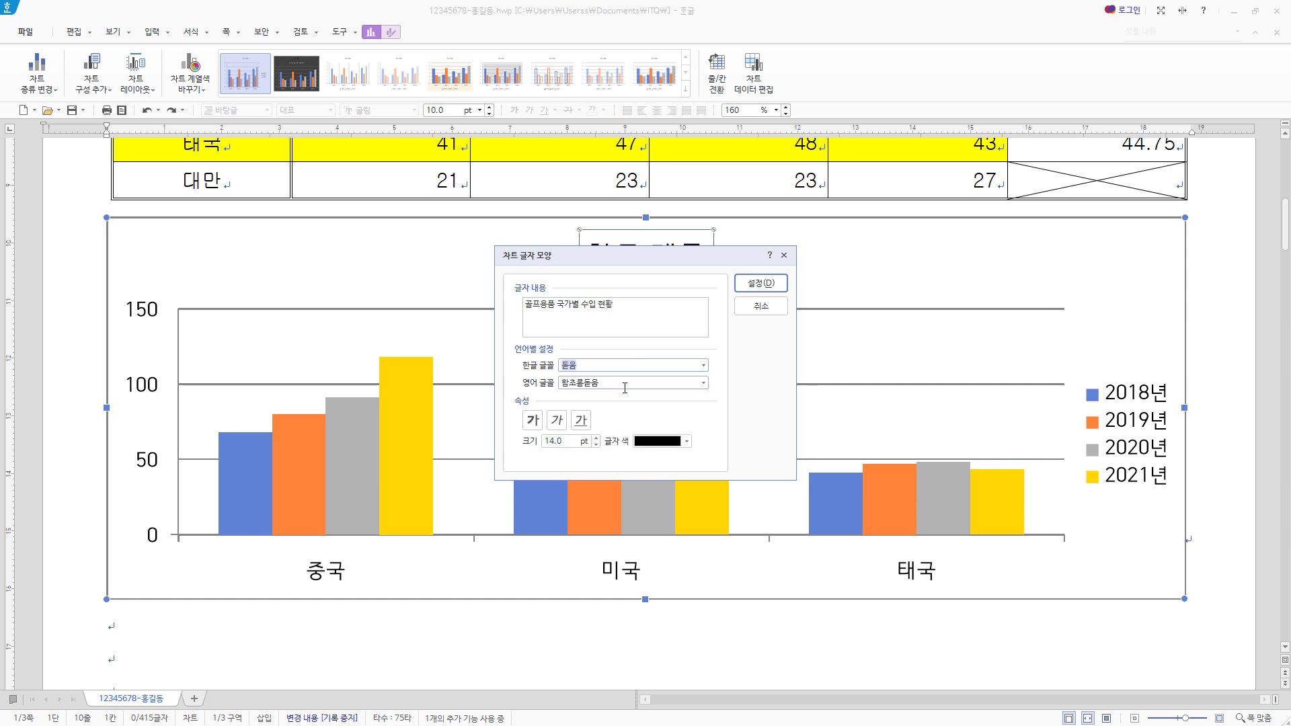
click(612, 366)
click(703, 364)
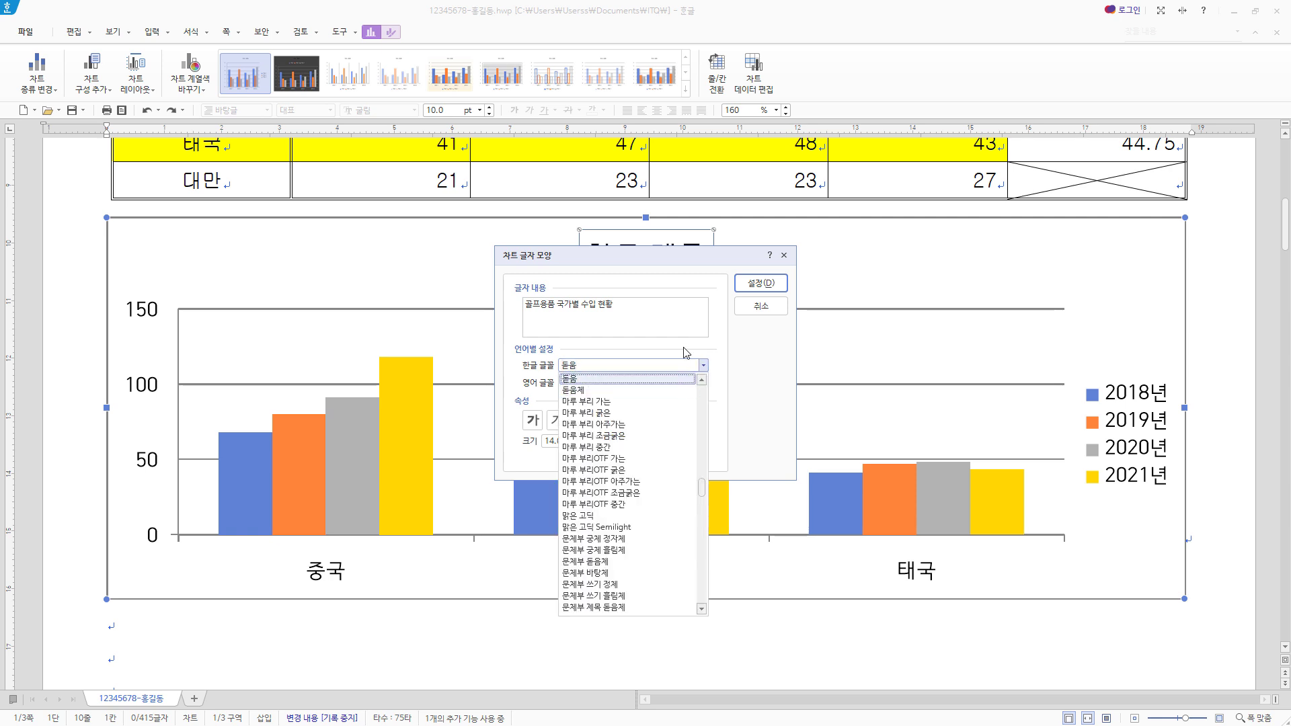
key(Return)
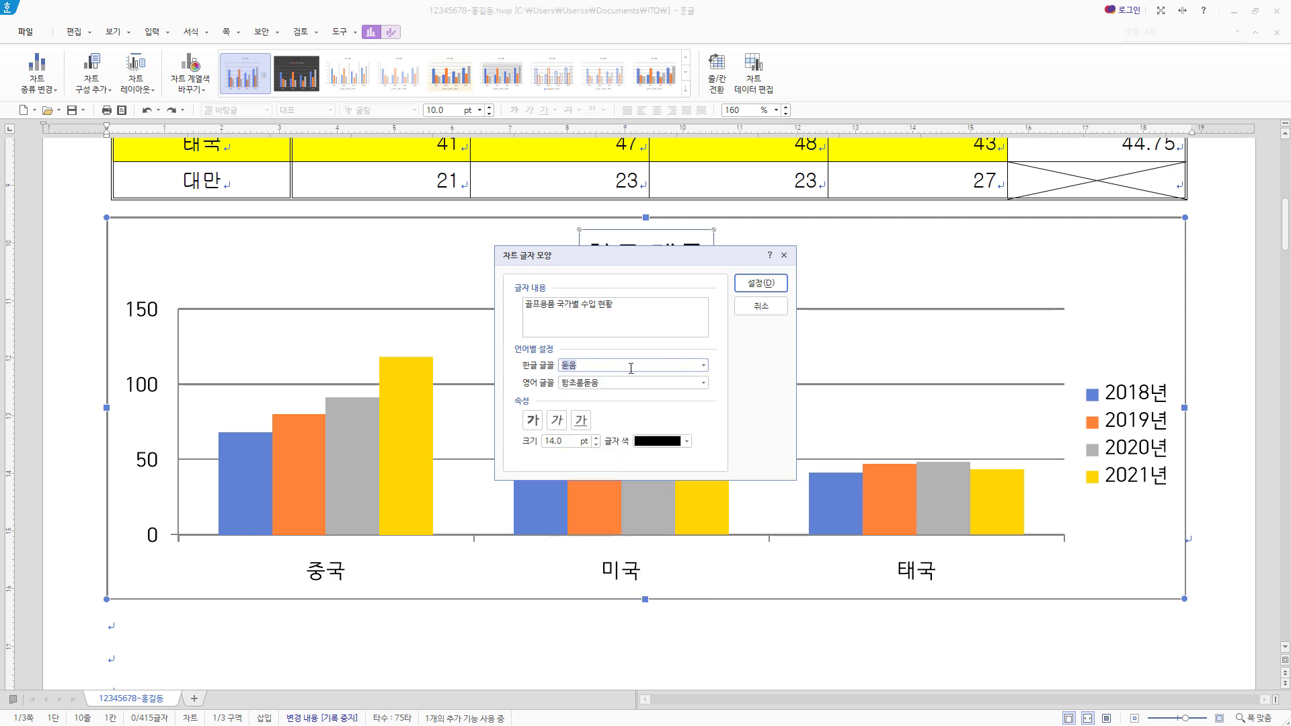
click(631, 368)
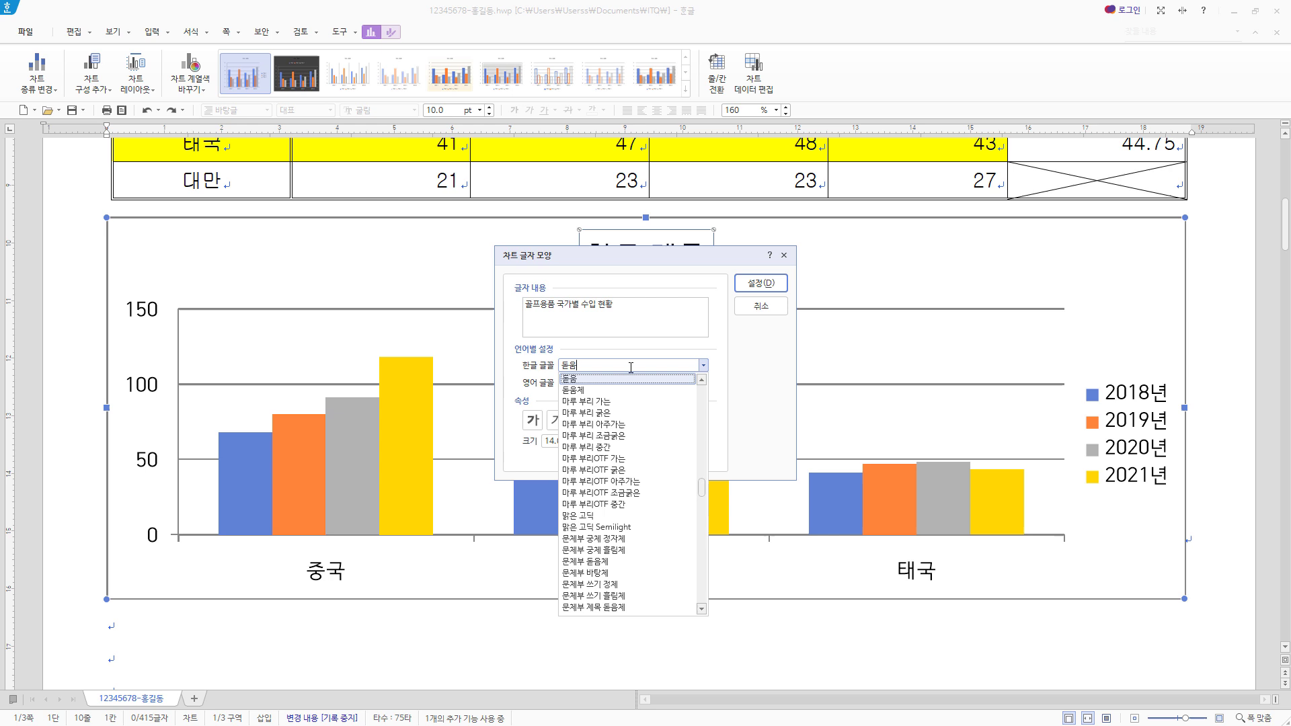
click(595, 381)
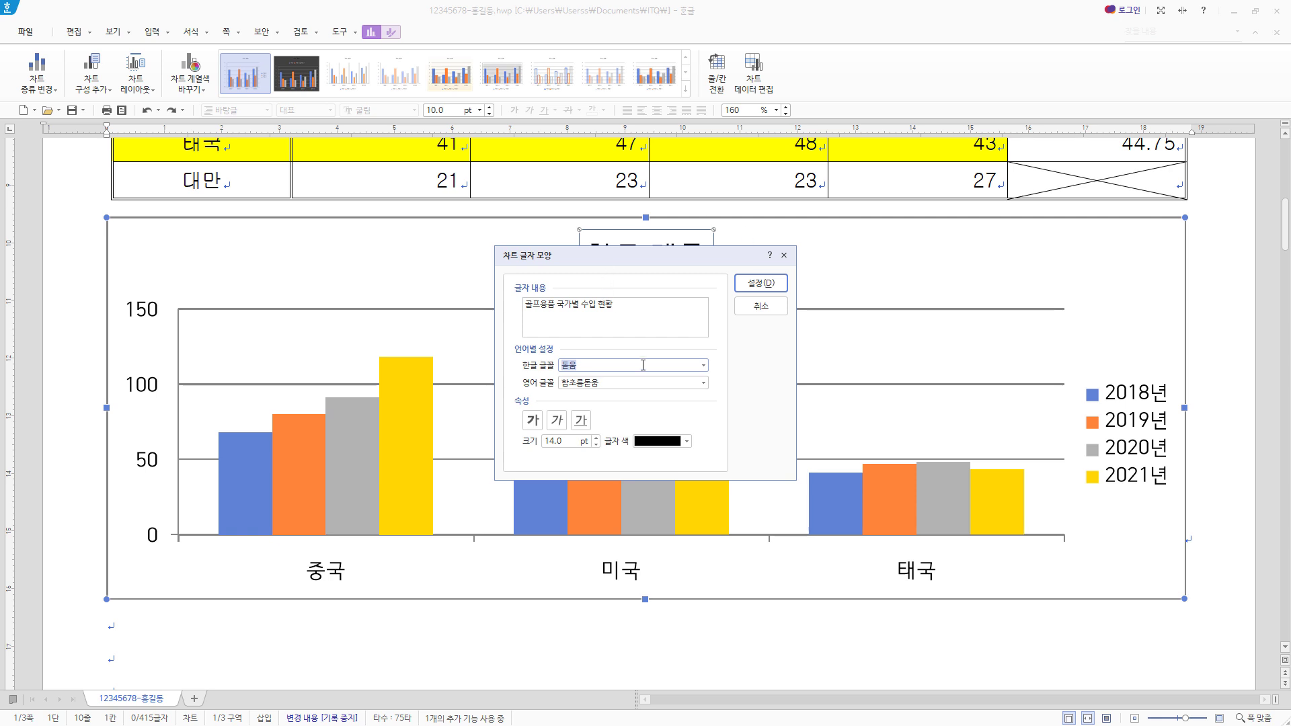
click(625, 383)
click(703, 383)
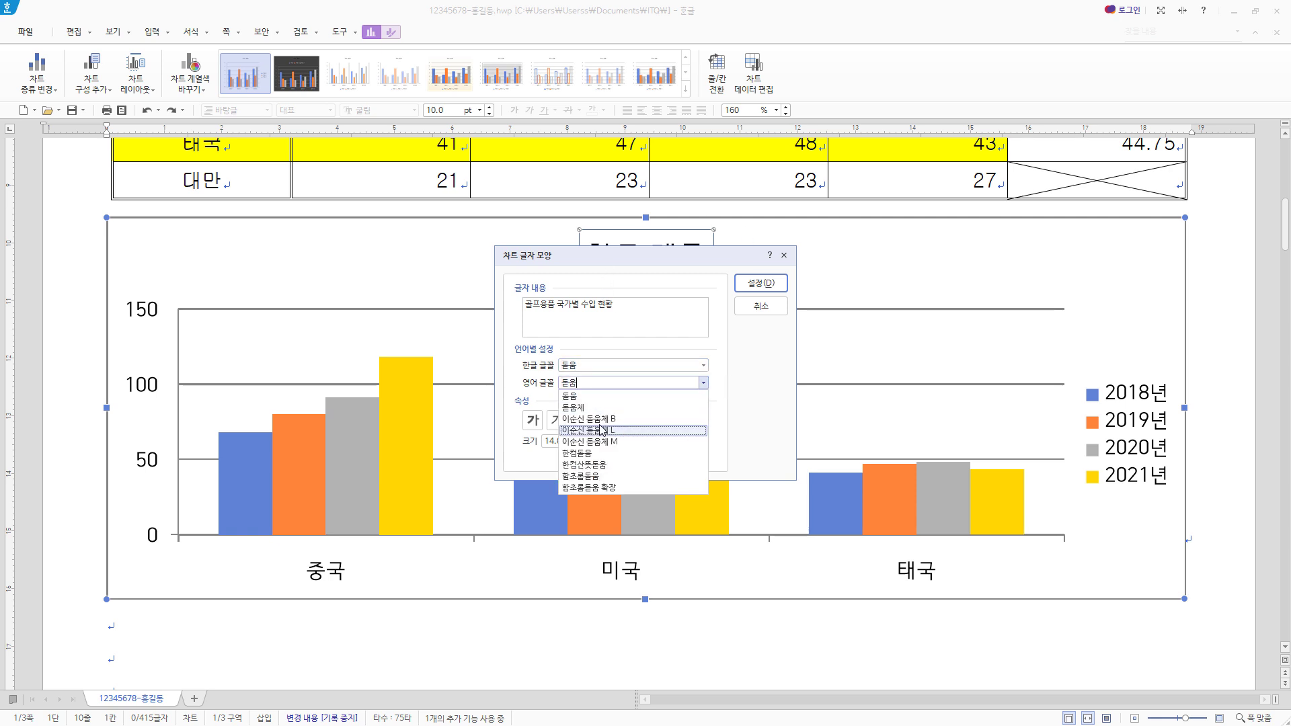
click(695, 407)
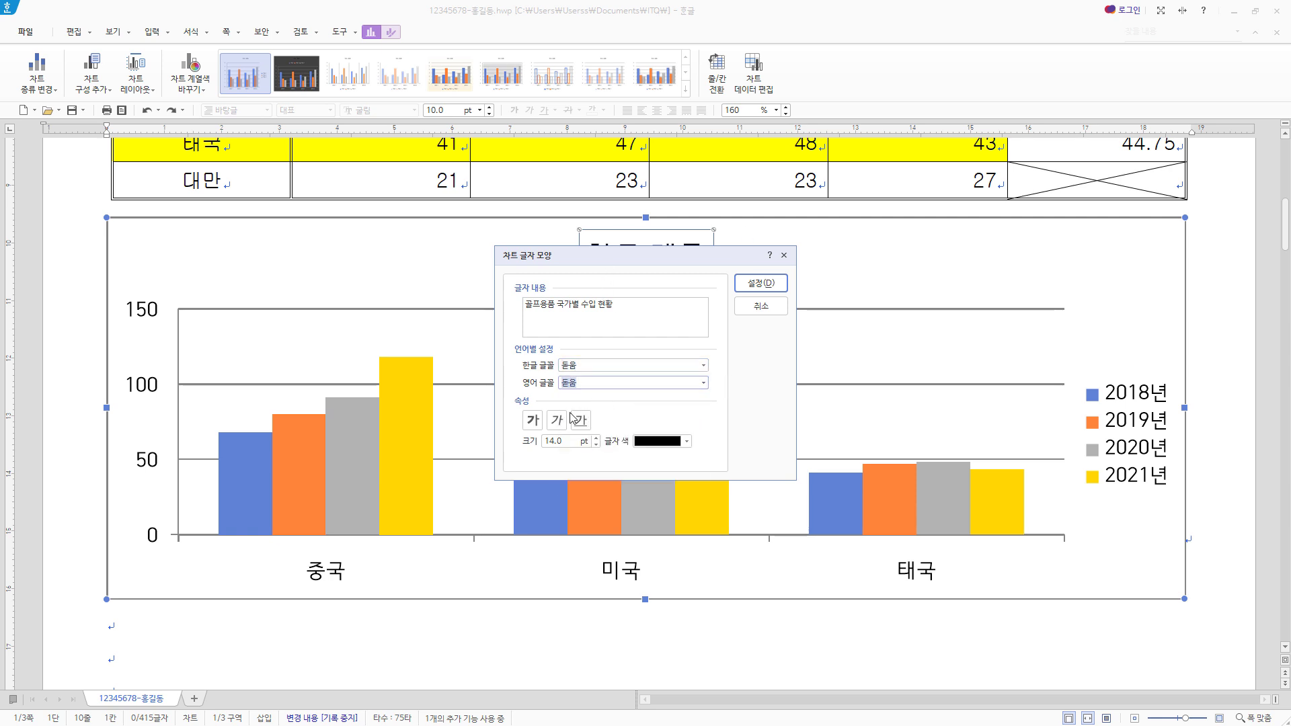
- Make the chart title bold at 12 pt and apply the title settings
click(533, 422)
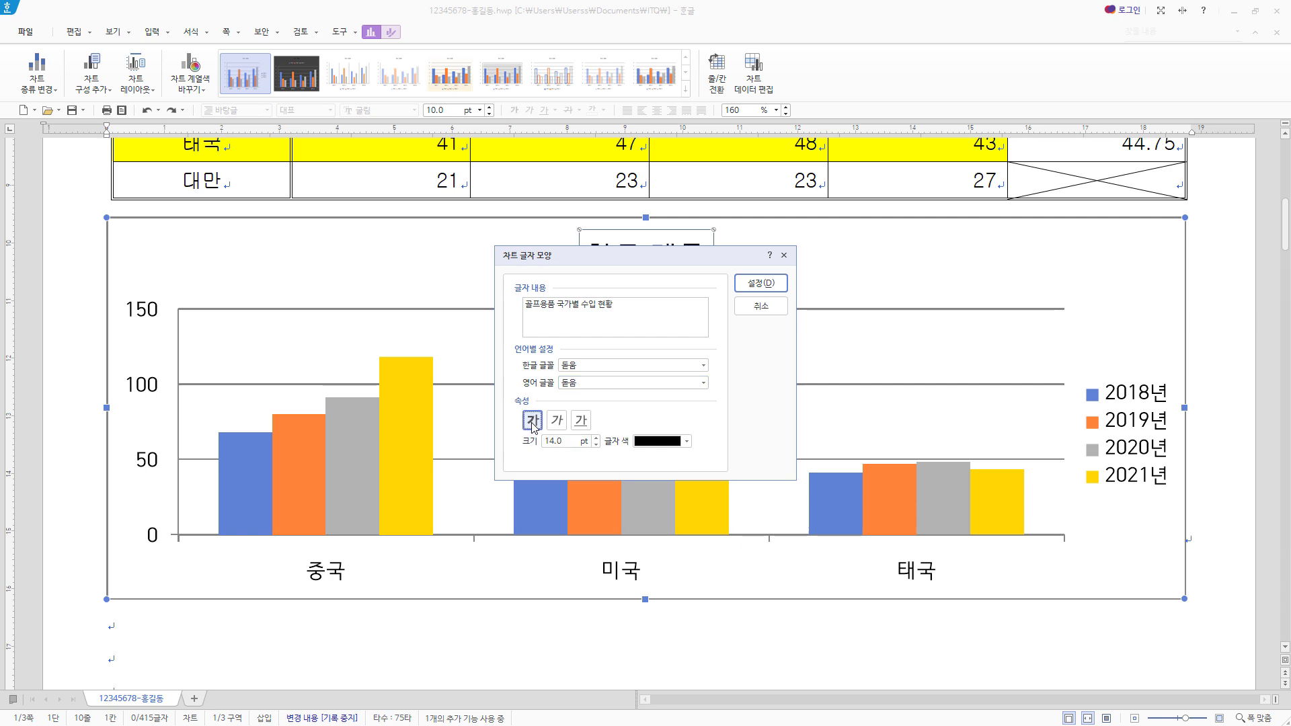
click(597, 445)
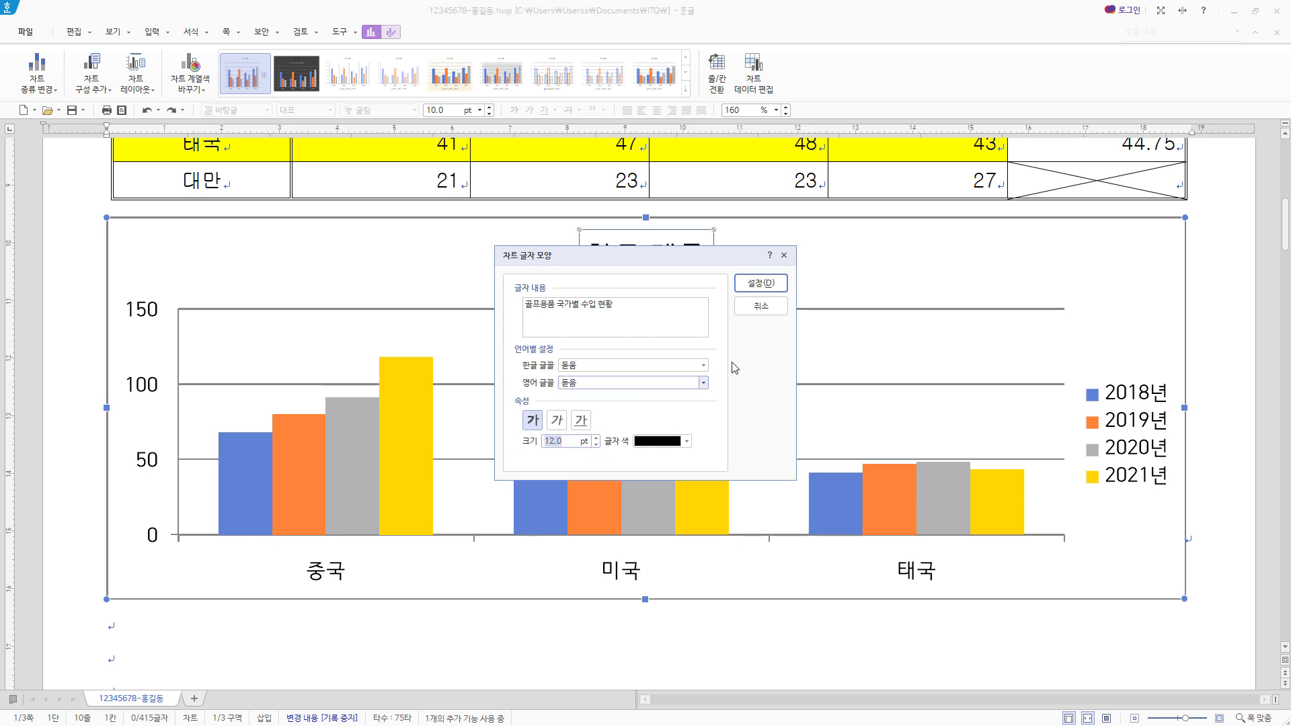
click(762, 284)
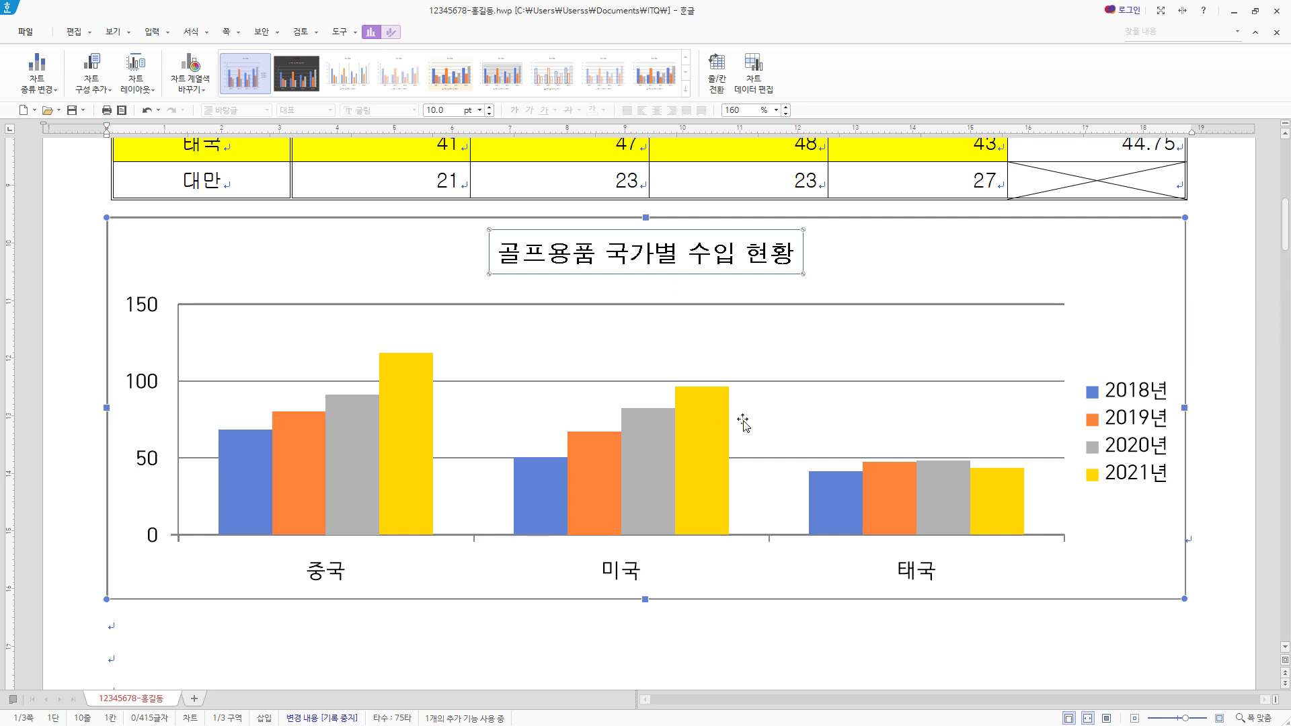
- Format the chart title box with a white fill, a black outline and the 대각선 오른쪽 아래 shadow
right_click(650, 255)
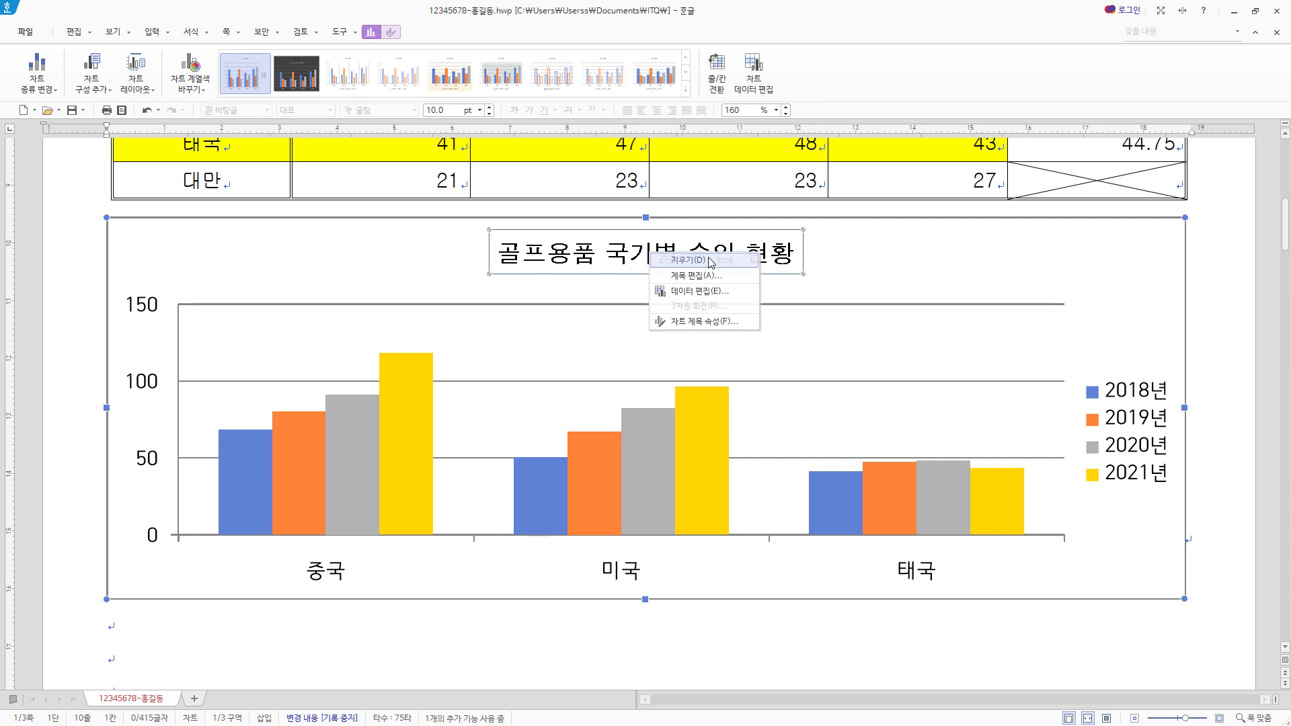
click(716, 323)
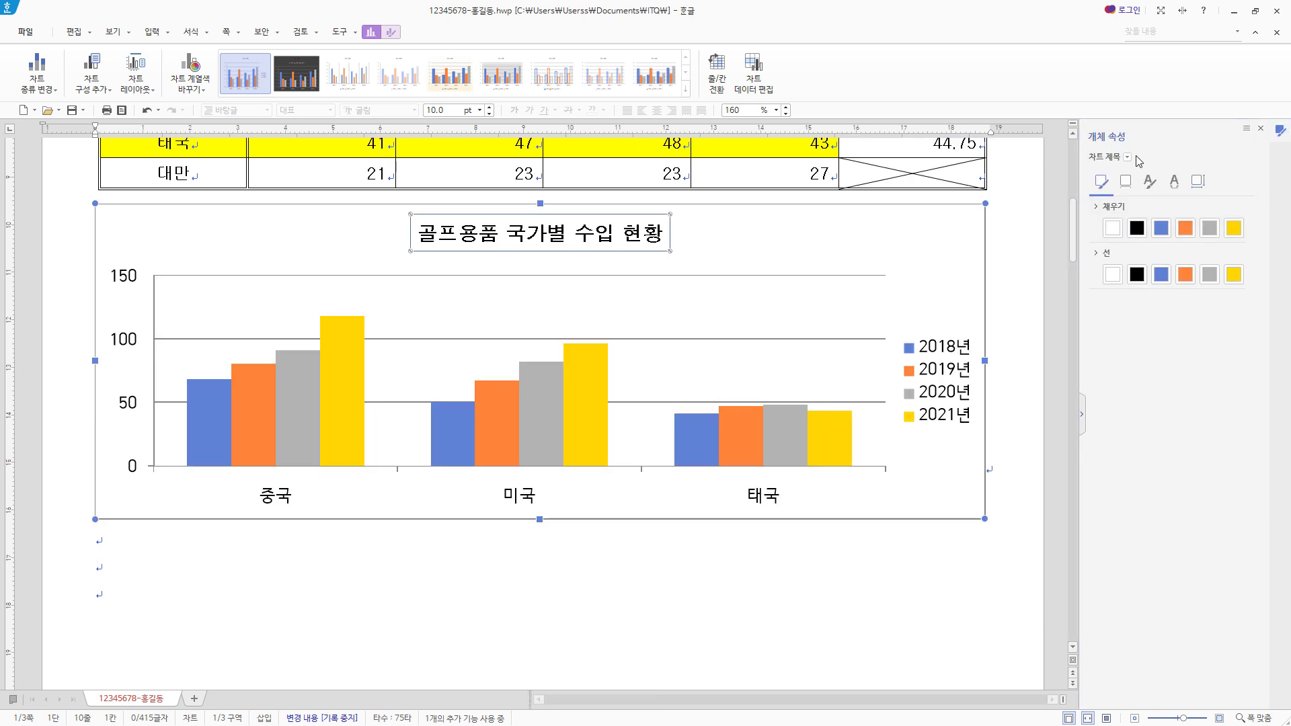
click(1128, 157)
click(1128, 158)
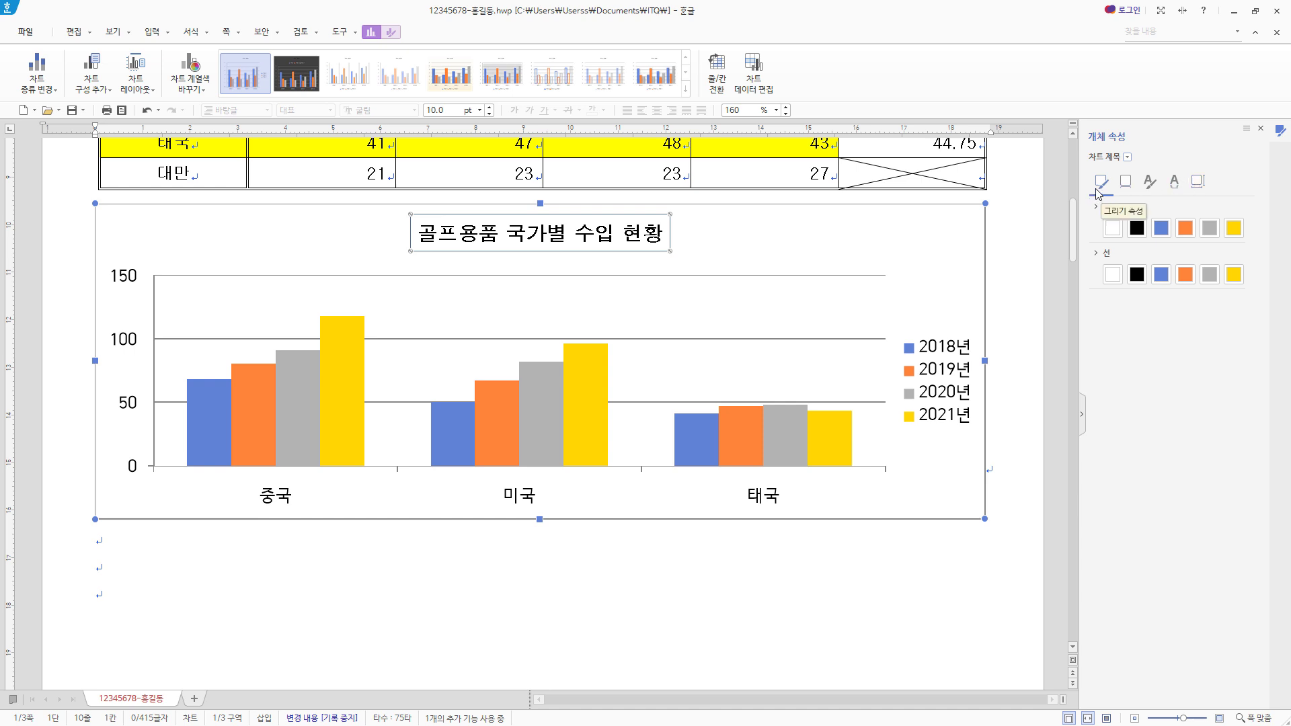
click(1113, 232)
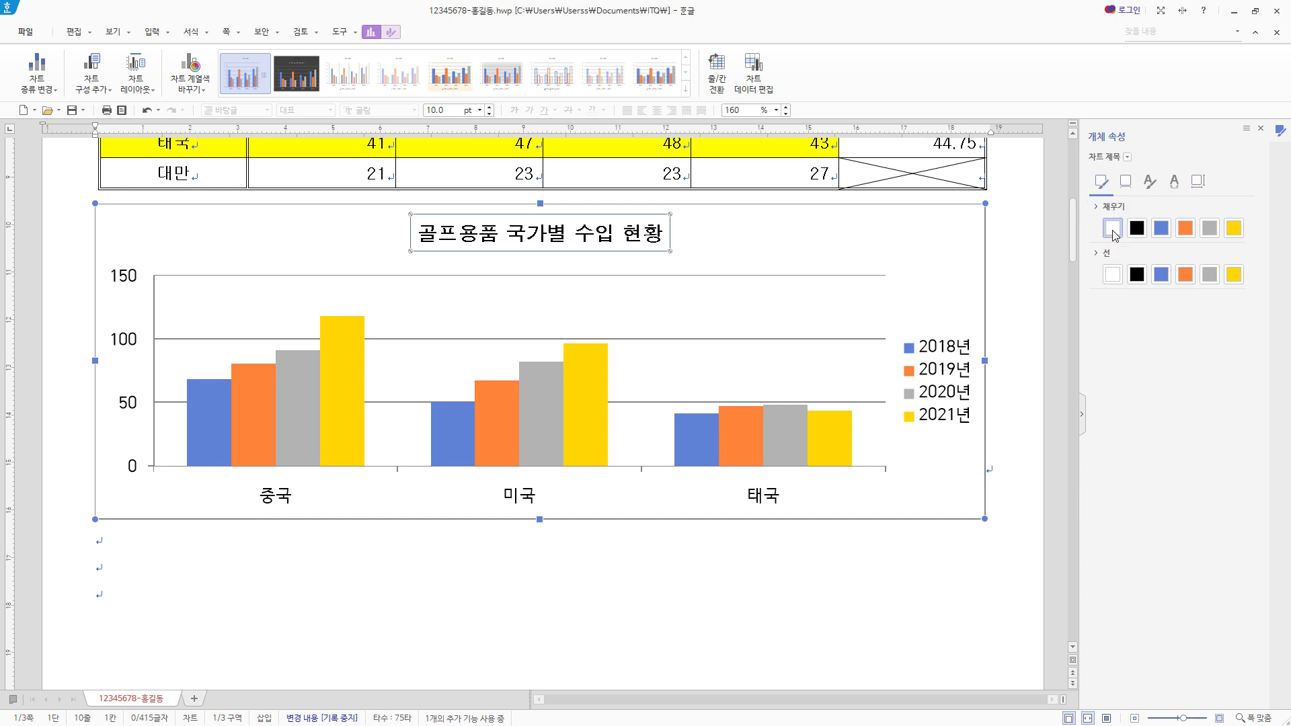
click(1137, 276)
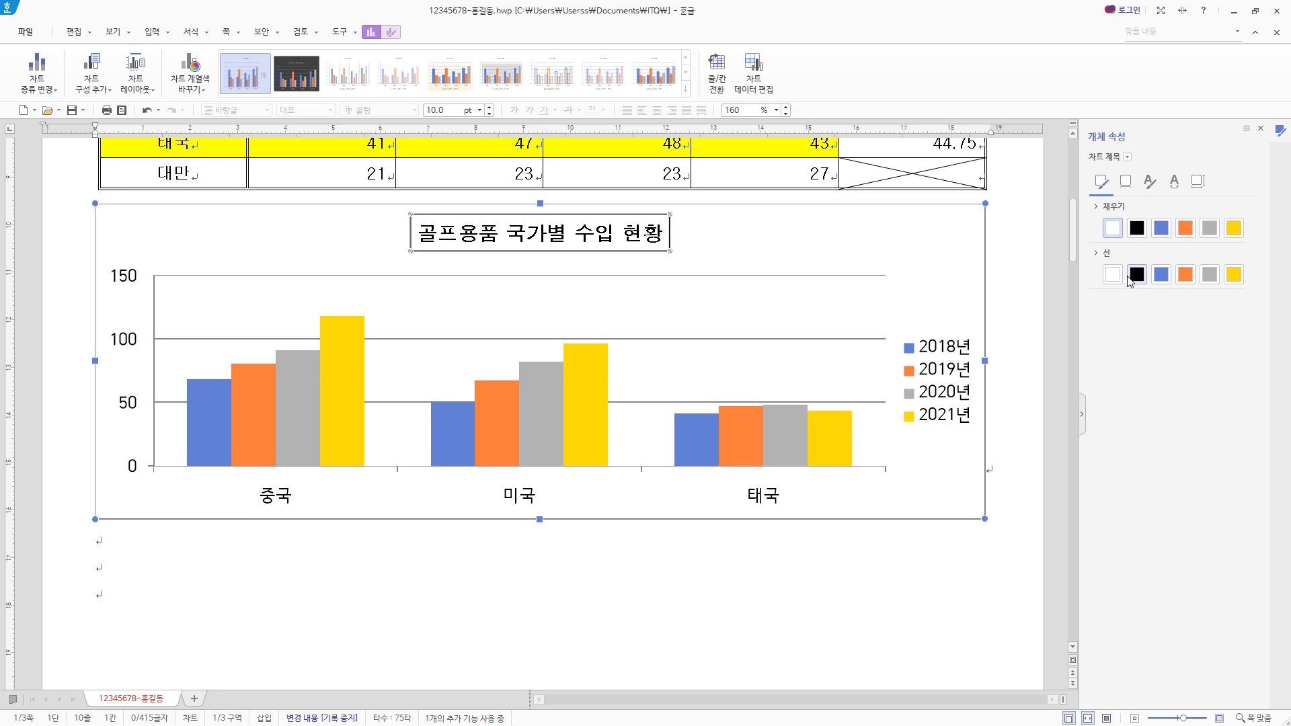
click(1126, 181)
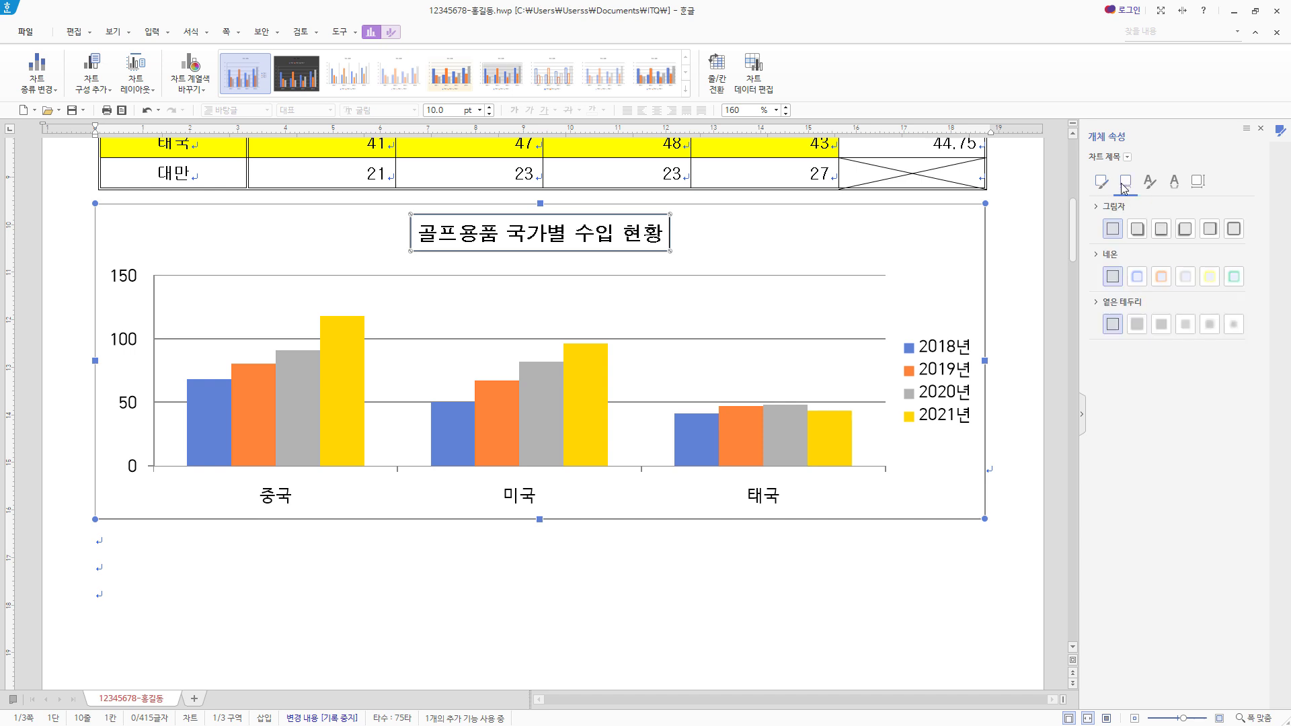
click(1138, 230)
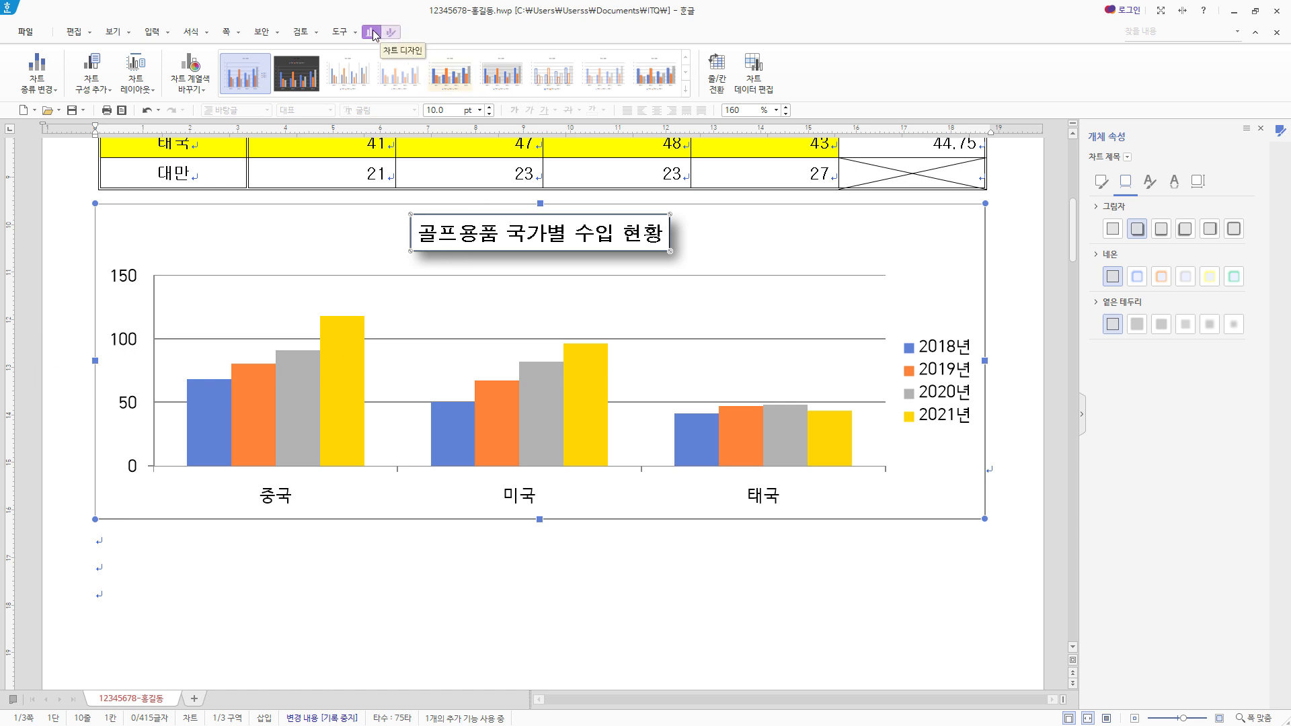
- Add a primary vertical (기본 세로) axis title to the chart
click(106, 93)
mouse_move(111, 123)
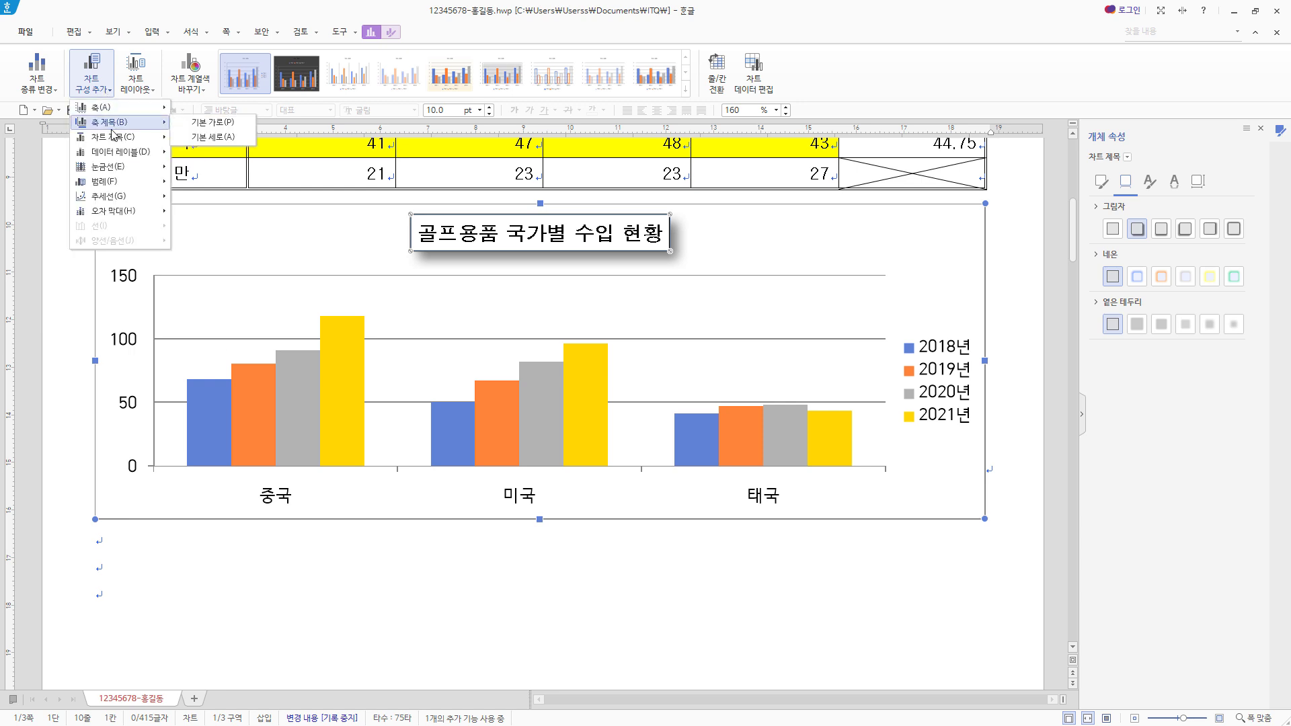
click(228, 144)
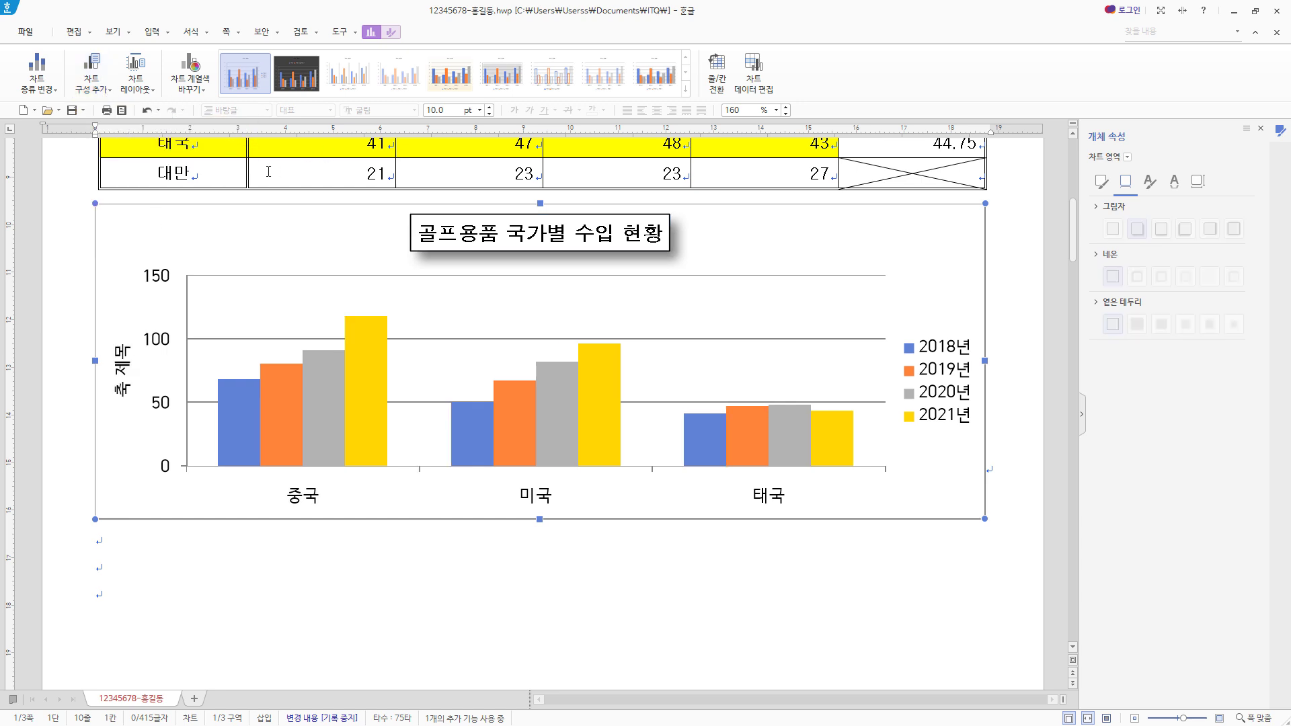
- Change the value axis title to "(단위 : 백만 달러)" with both the Korean and English fonts set to 돋움
click(125, 380)
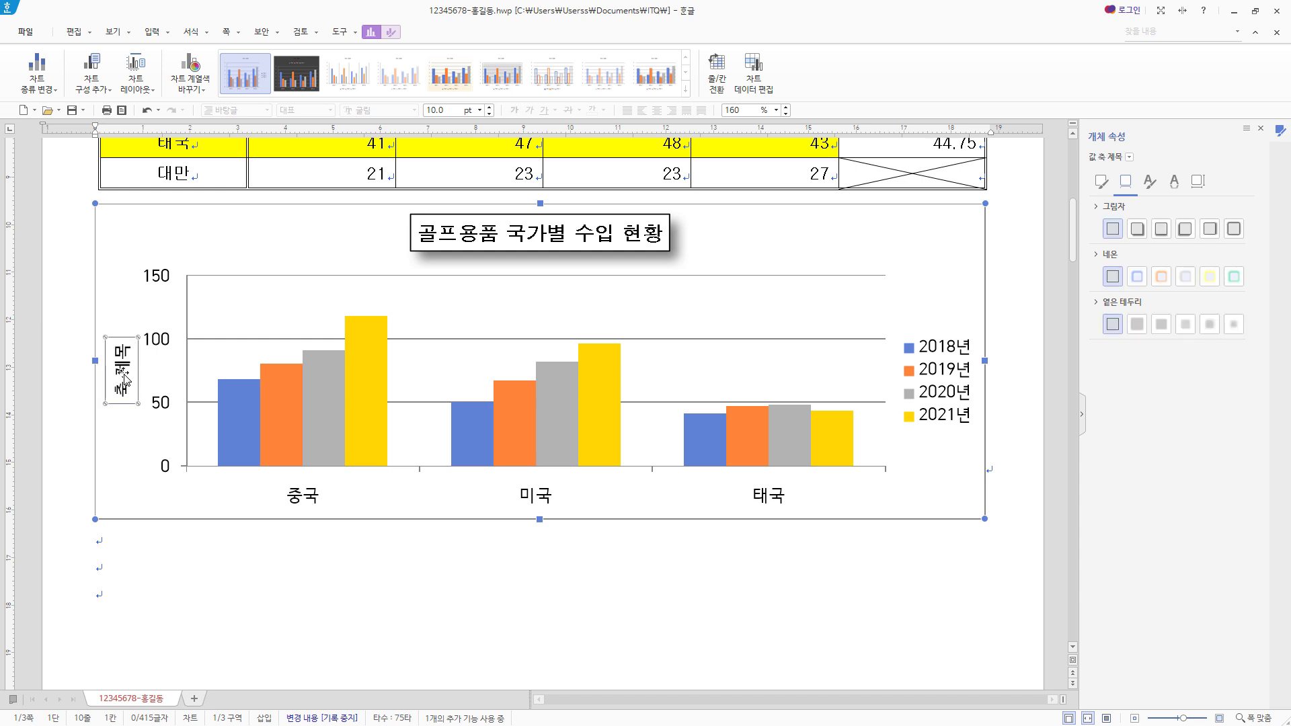
right_click(124, 375)
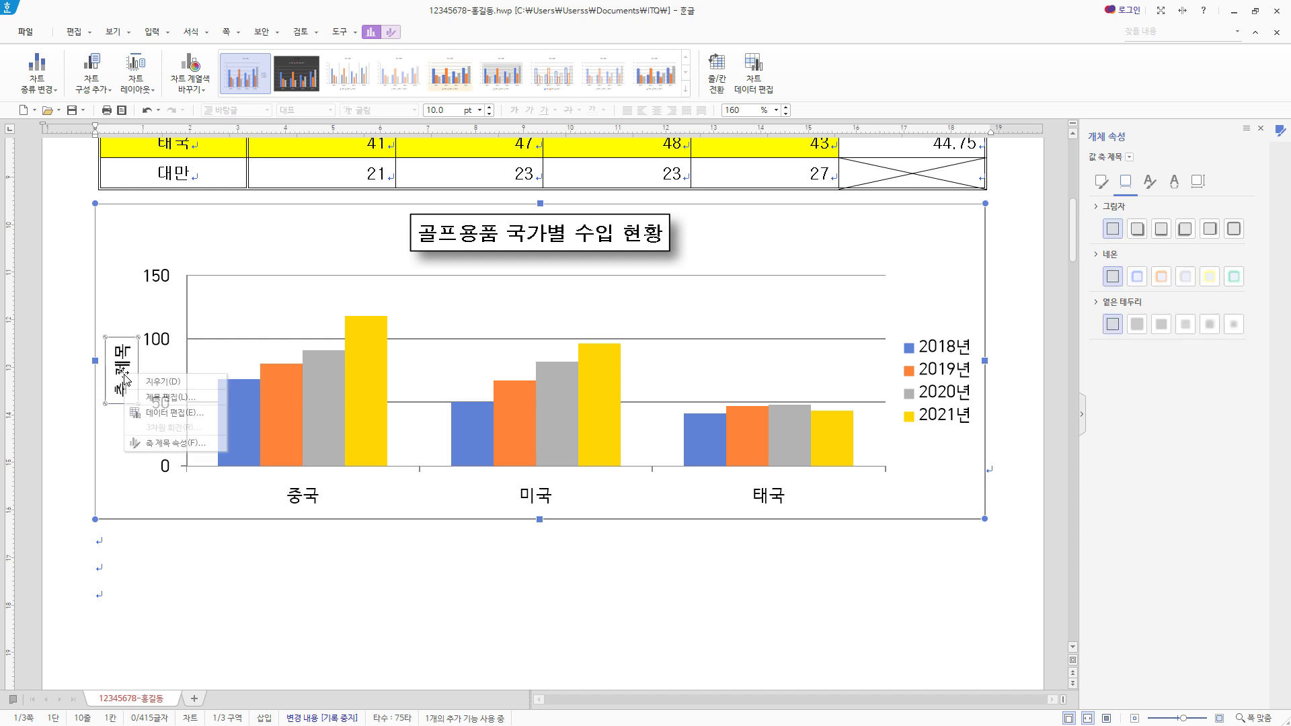
click(217, 397)
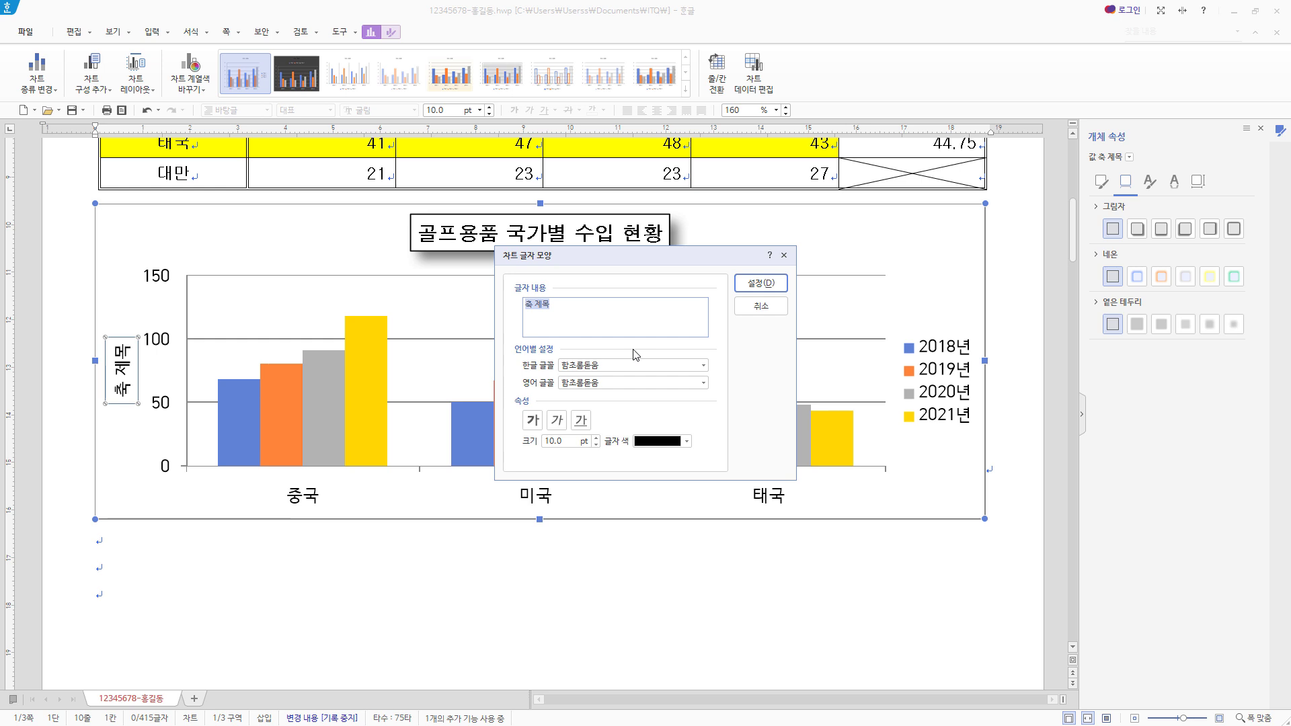
text((단위 : 백만 달러))
key(Tab)
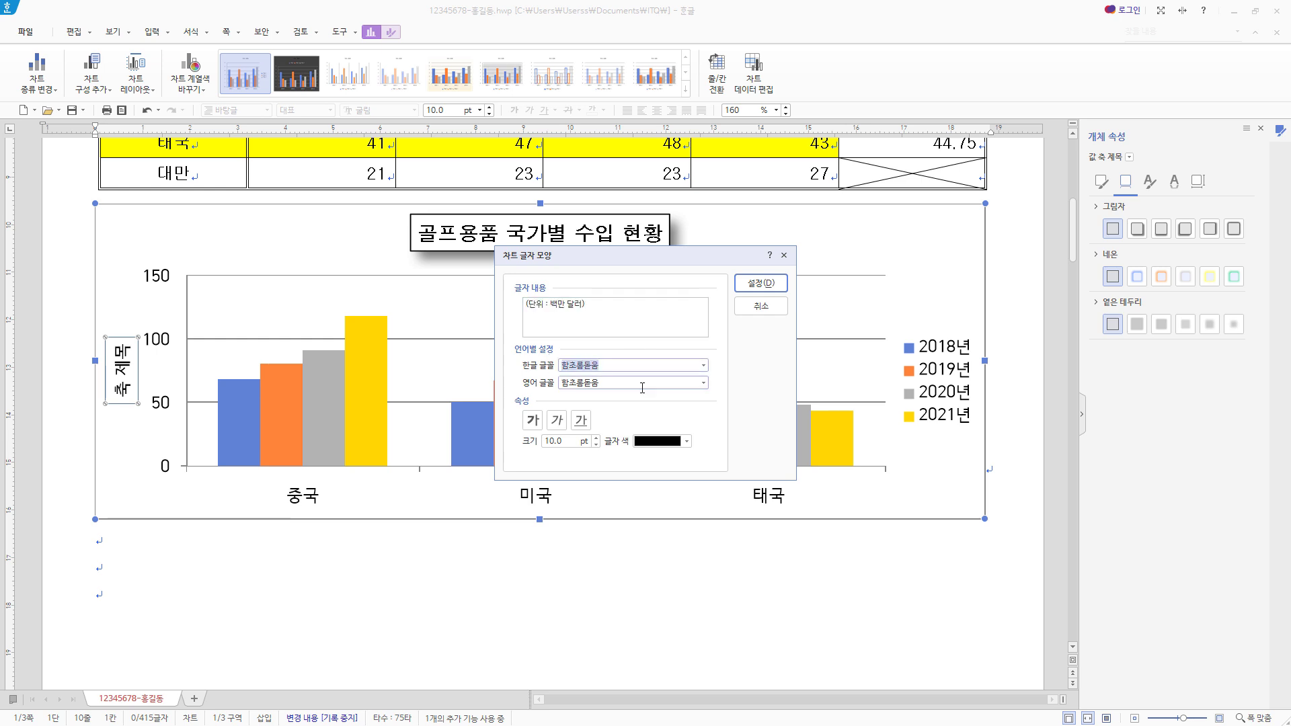
text(돋움)
key(Tab)
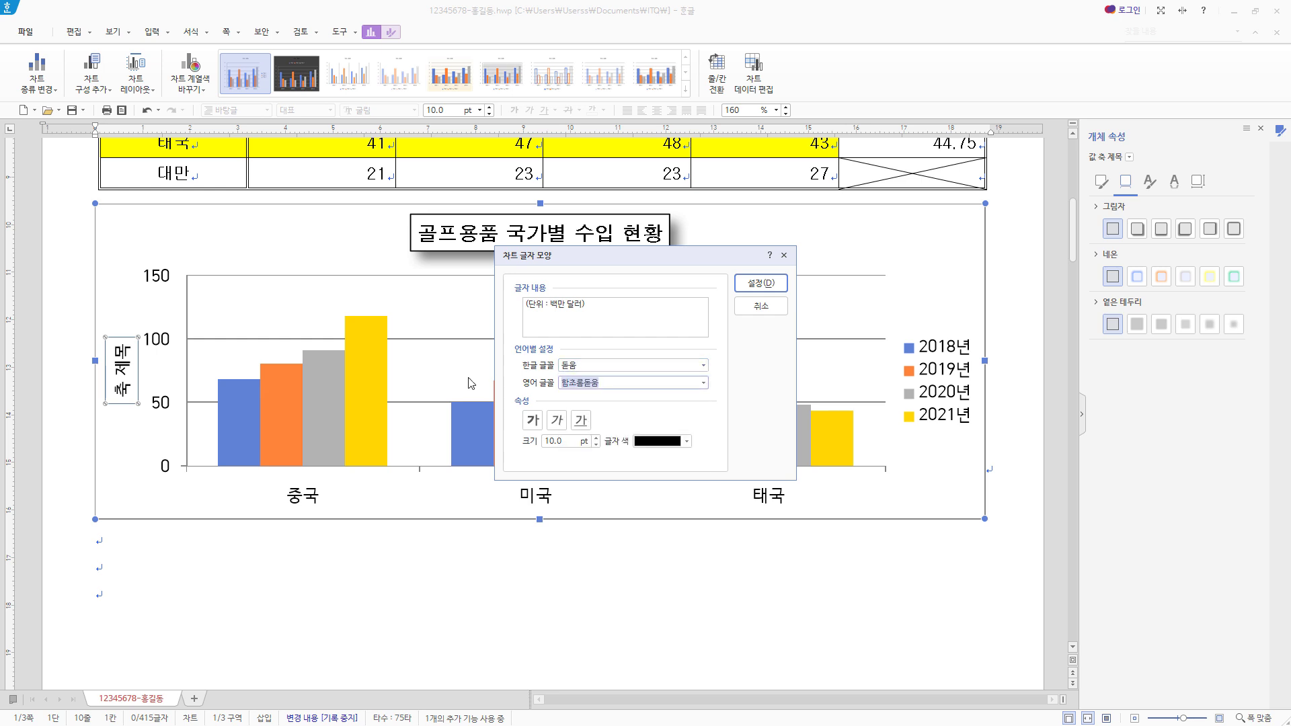
text(돋움)
click(531, 419)
click(759, 283)
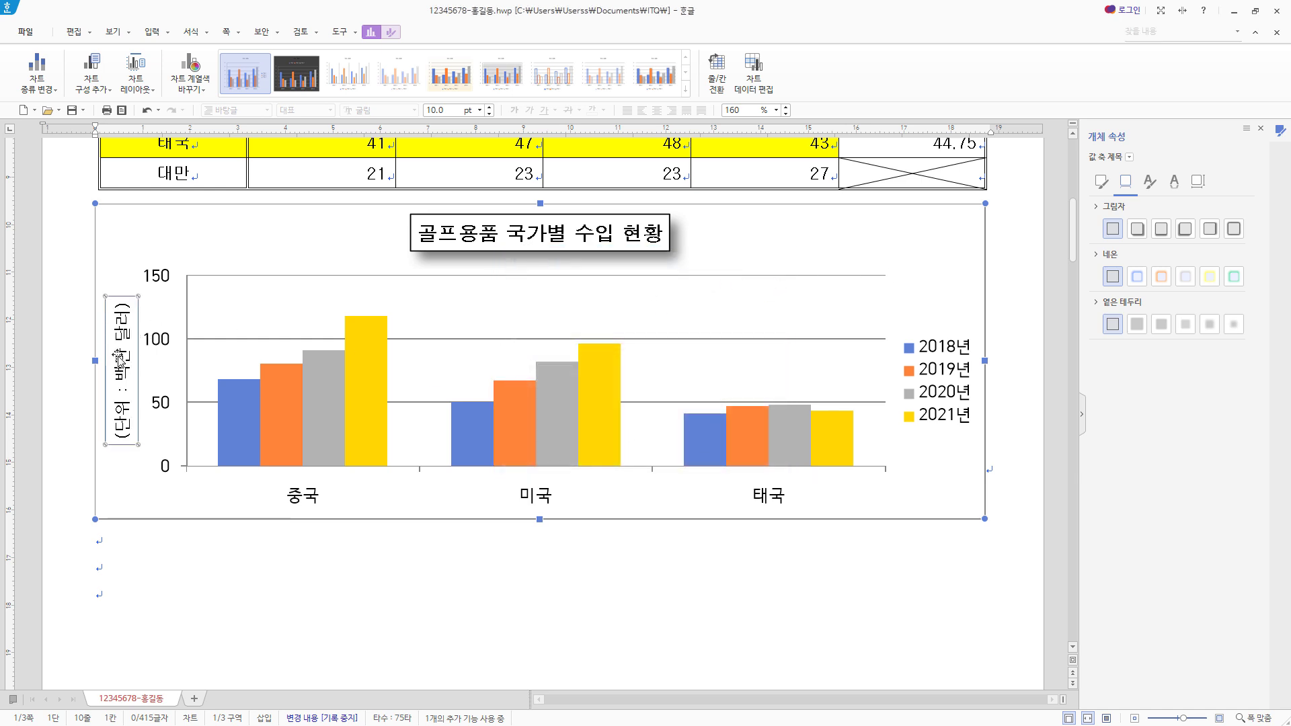
- Set the text direction of the value axis title to 가로
click(1198, 182)
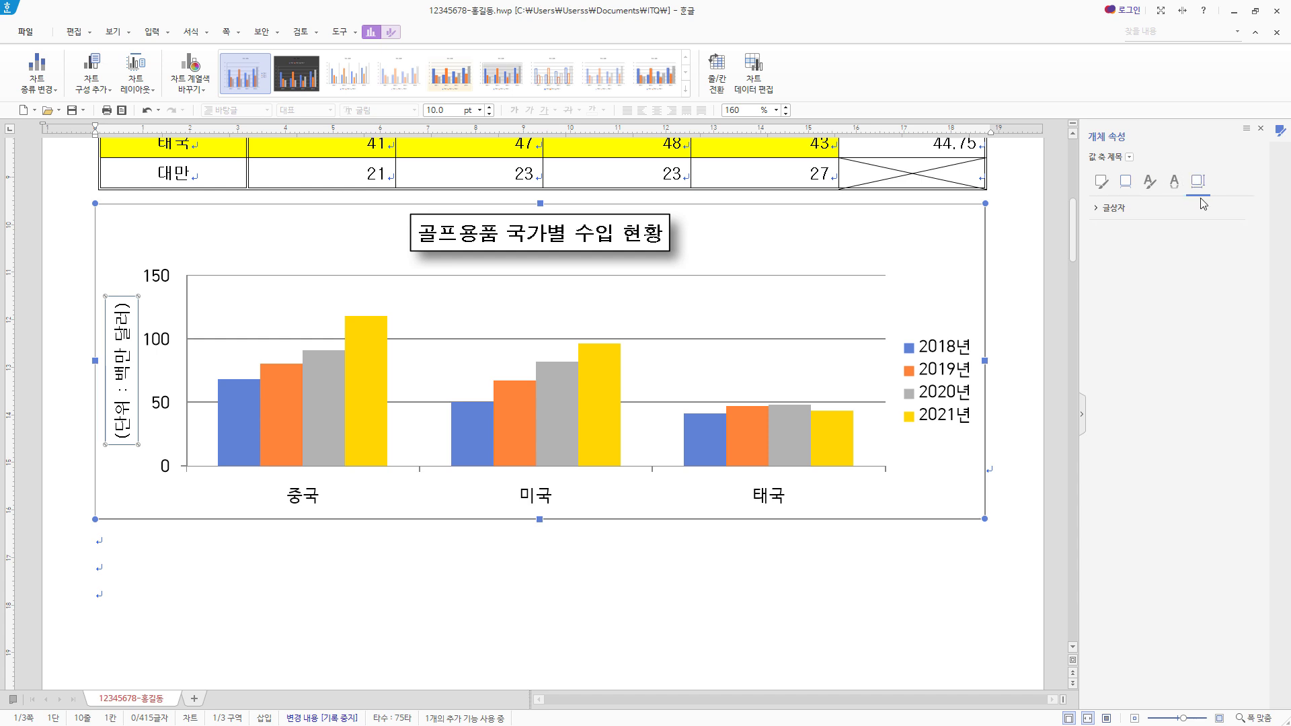
click(1110, 207)
click(1238, 233)
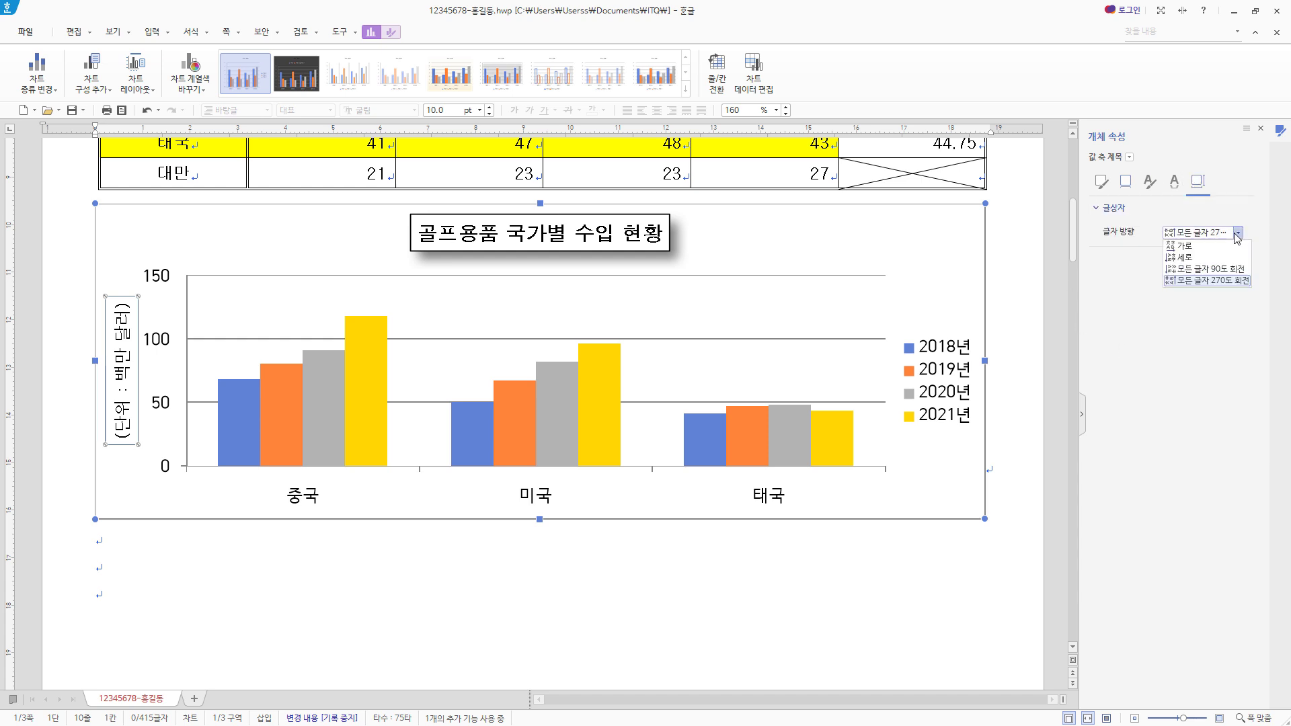
click(1218, 247)
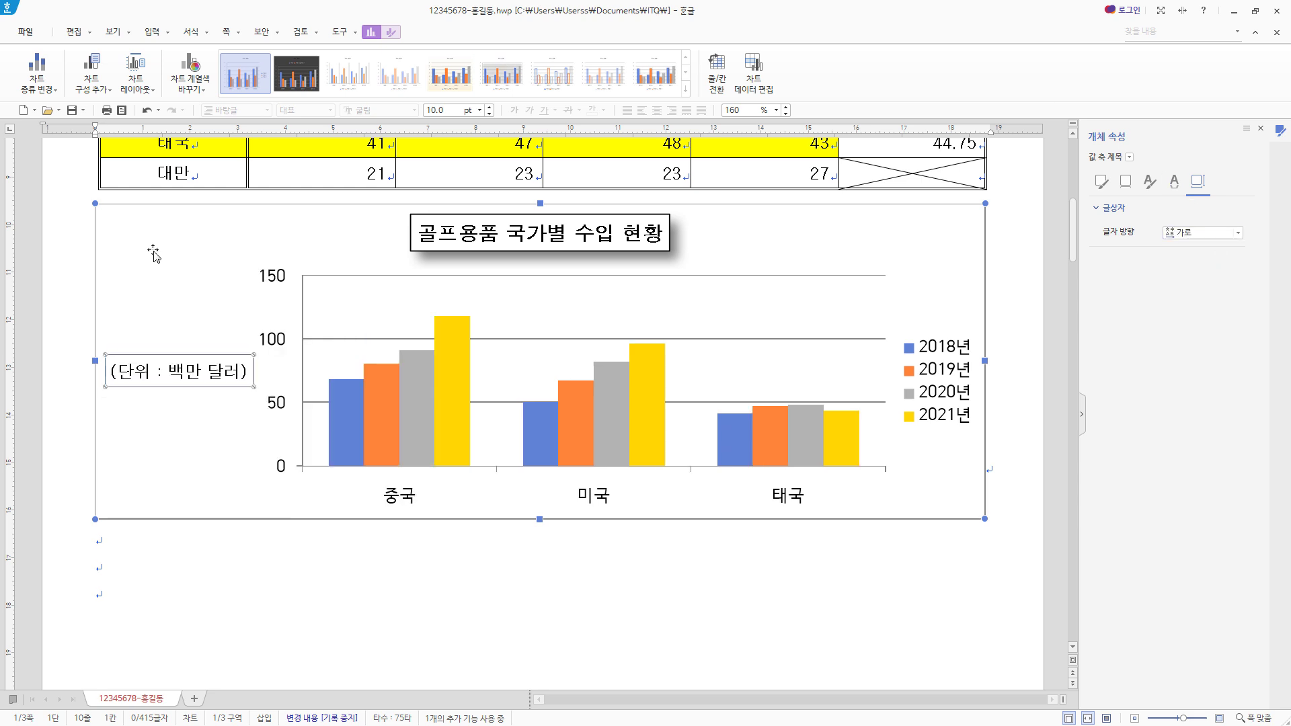
- Set both the Korean and English fonts of the chart's value axis labels to 돋움
click(279, 405)
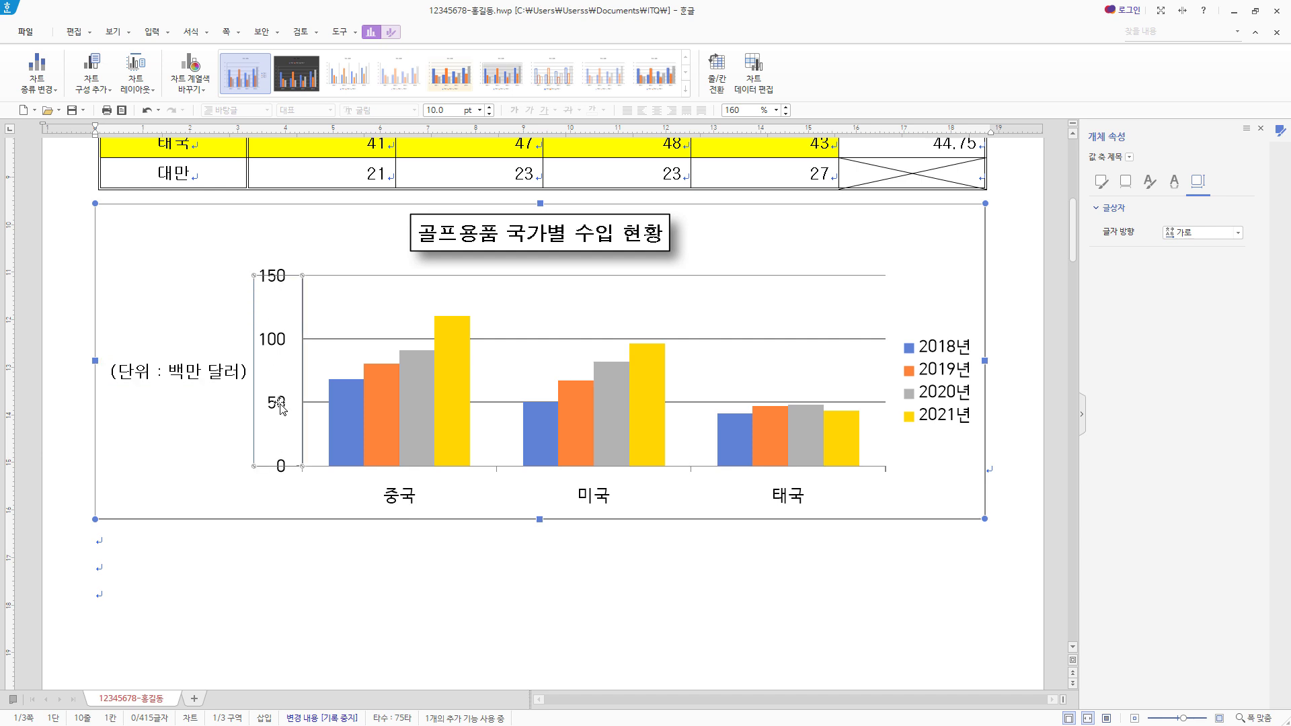
right_click(280, 407)
click(356, 427)
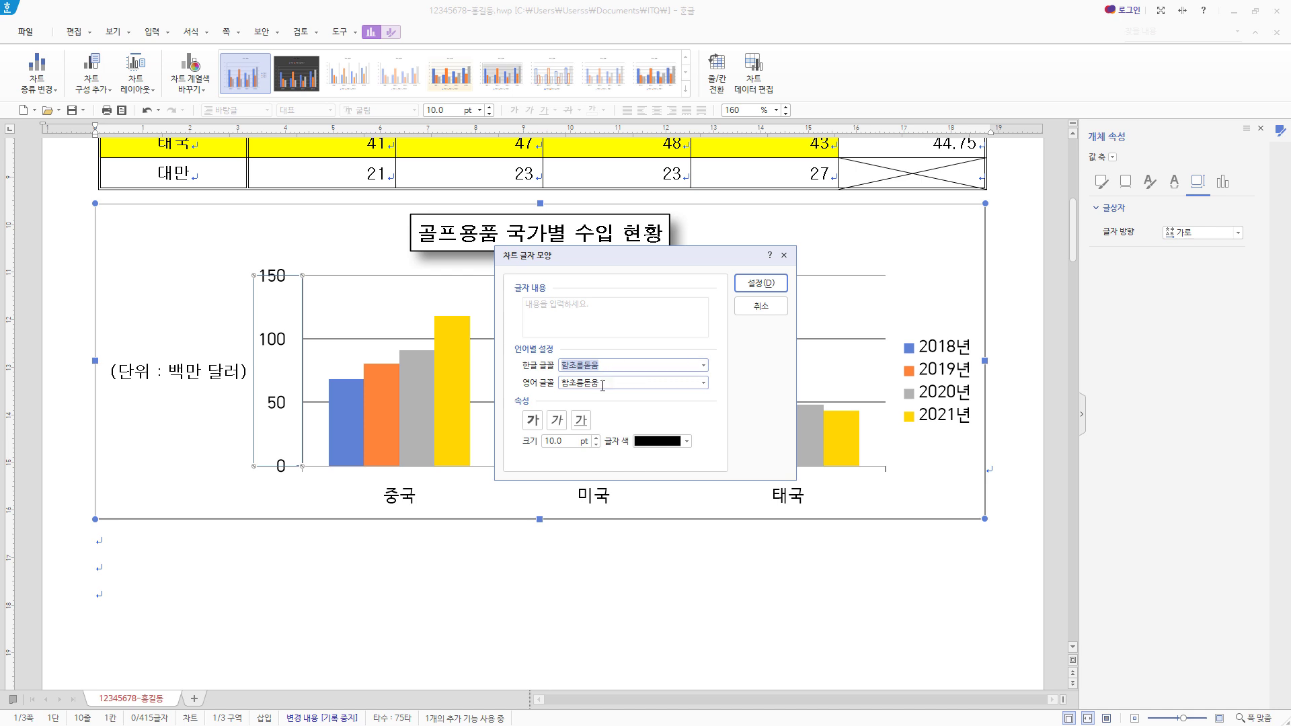
text(돋움)
click(582, 380)
click(610, 382)
text(돋움)
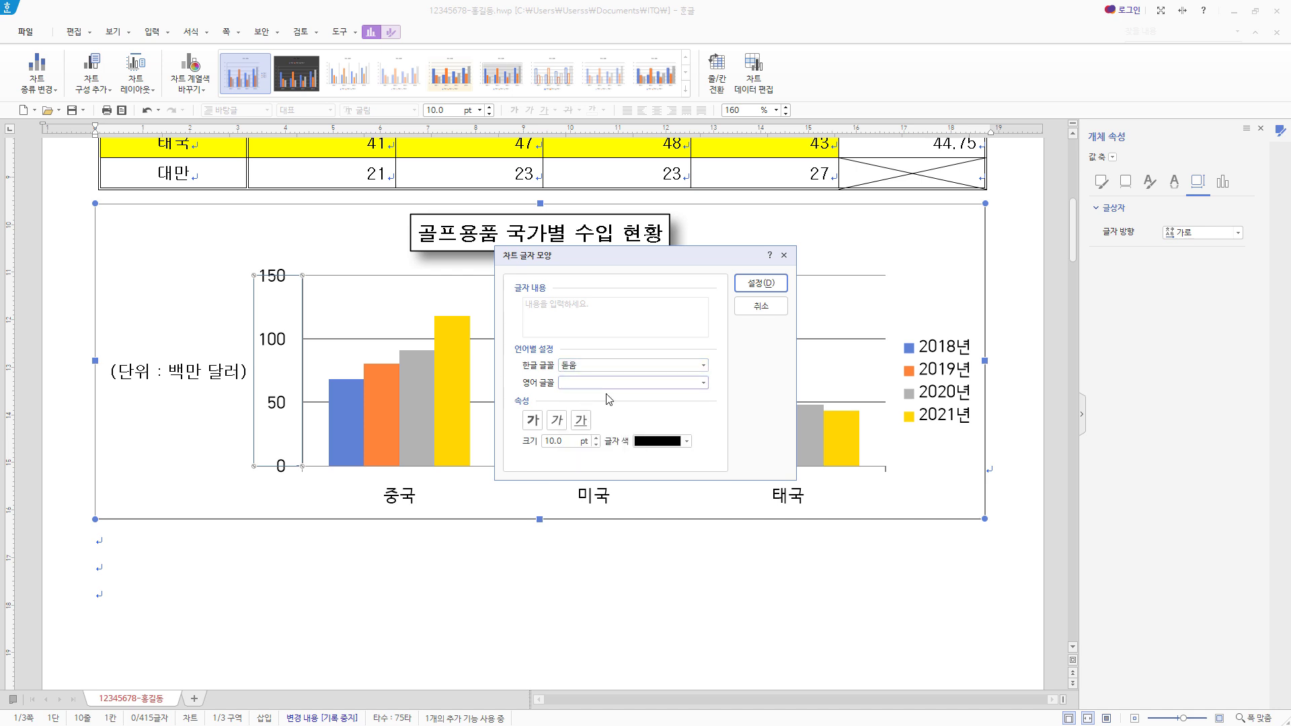
click(589, 397)
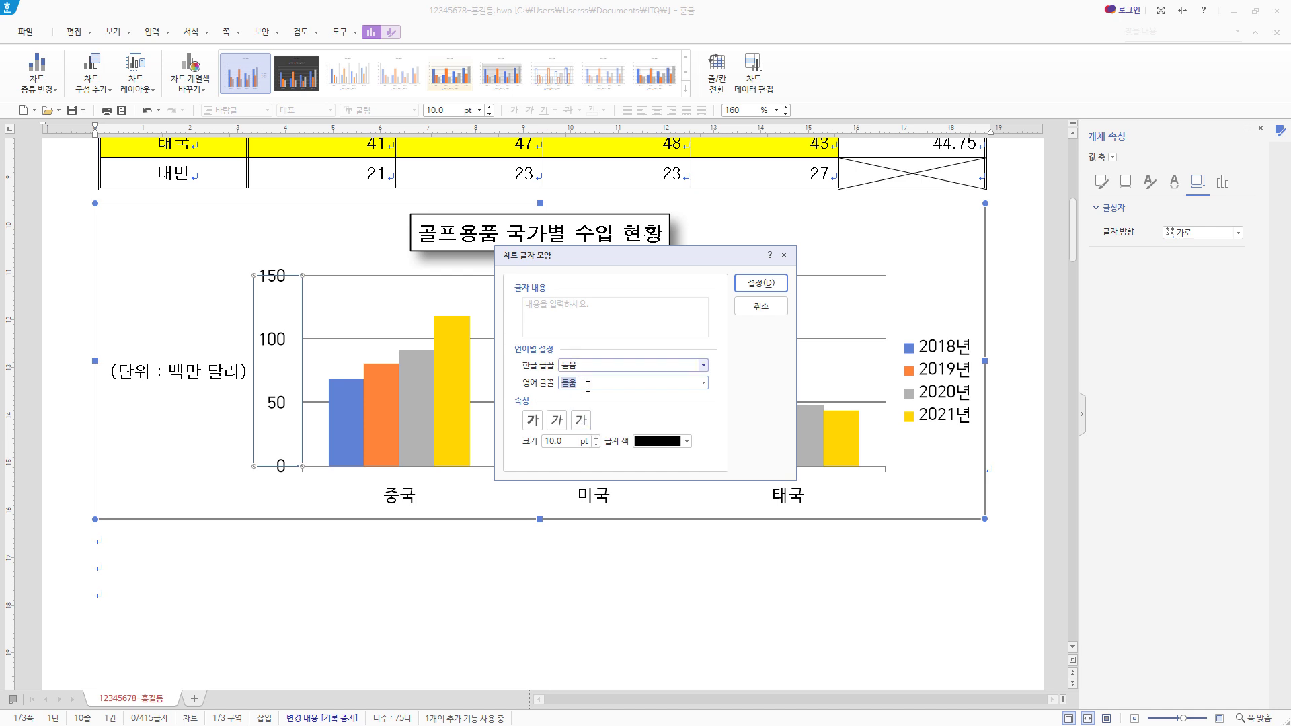
click(763, 285)
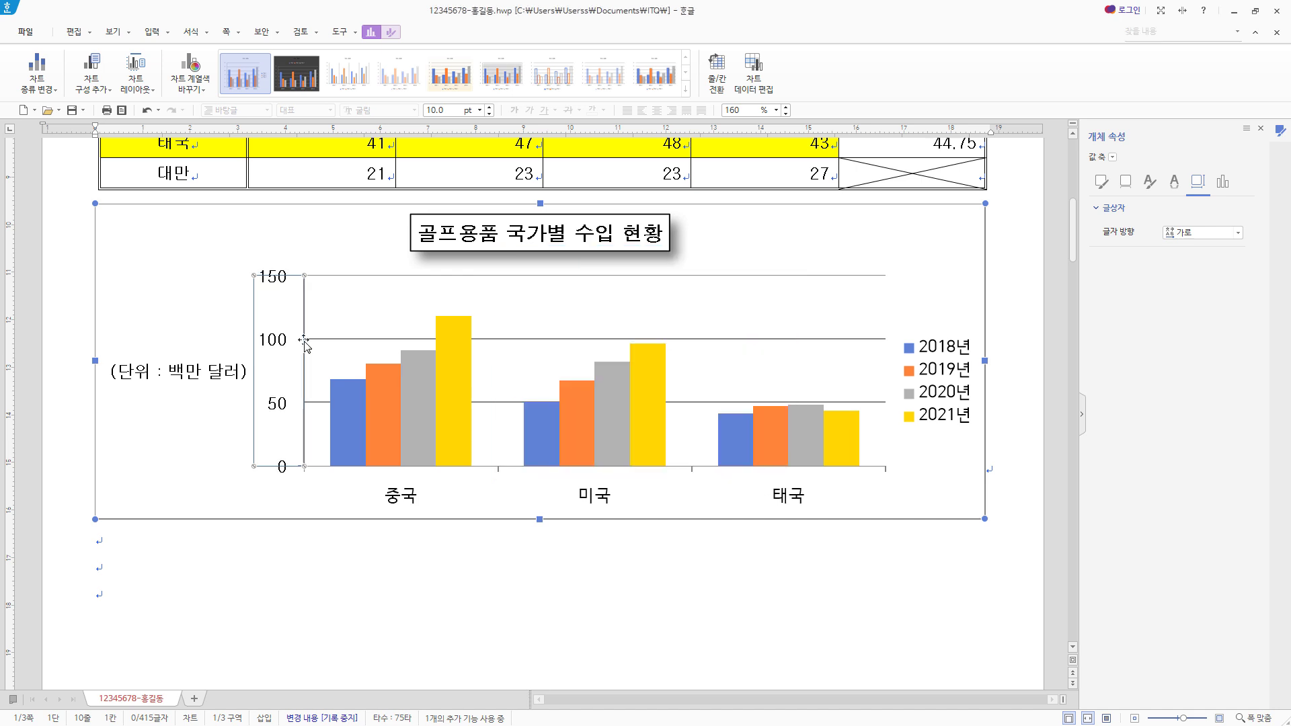
- Set both the Korean and English fonts of the chart's category axis labels to 돋움
click(601, 496)
right_click(601, 497)
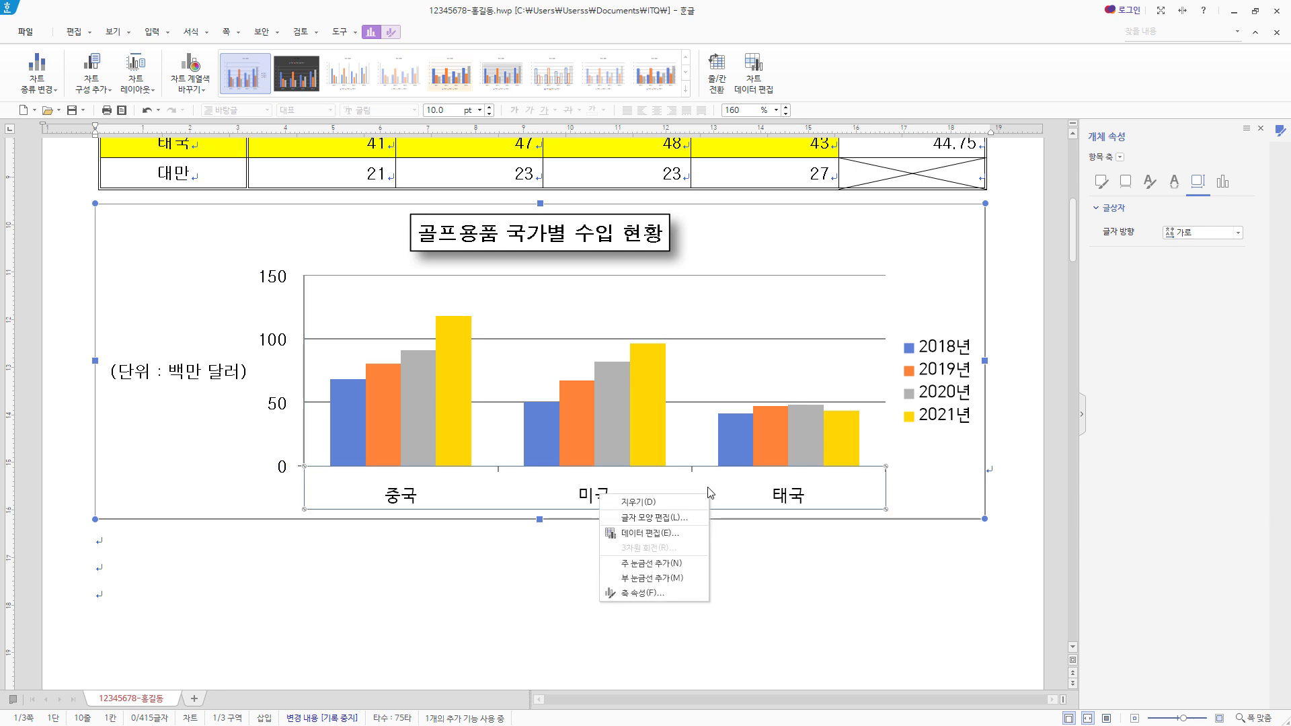
click(672, 519)
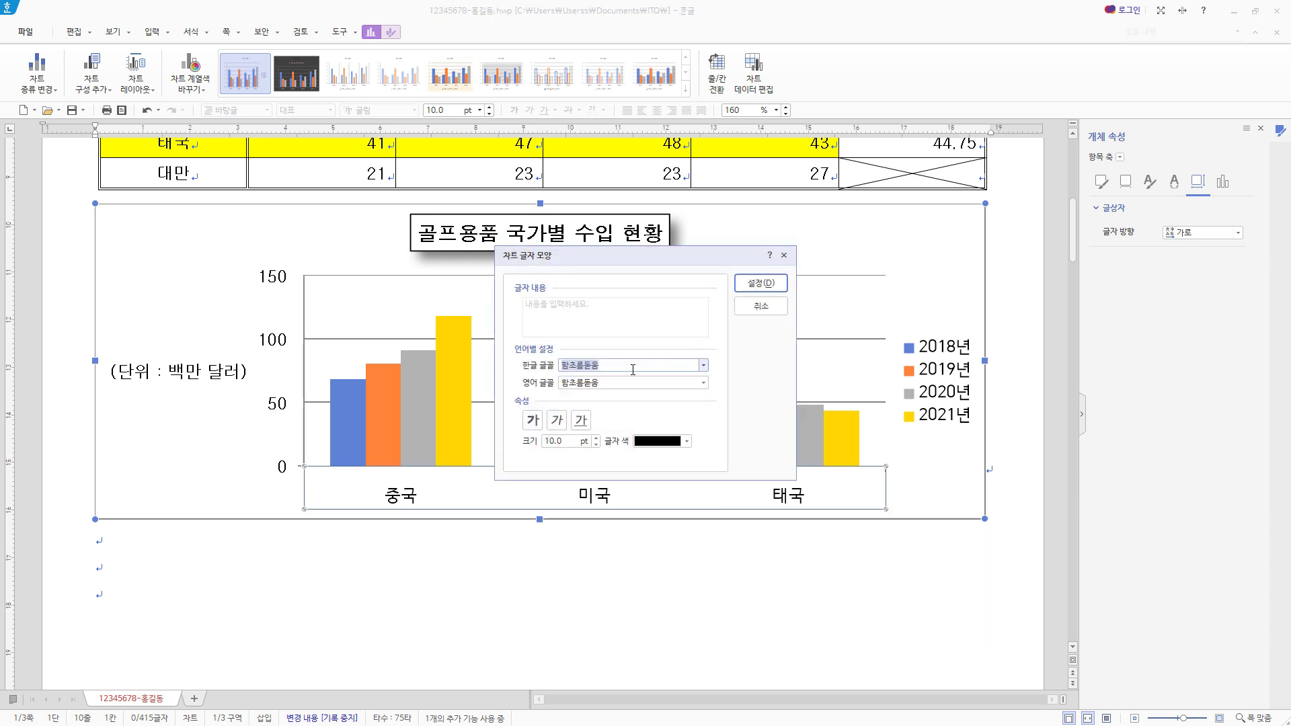
click(632, 366)
click(595, 381)
click(611, 383)
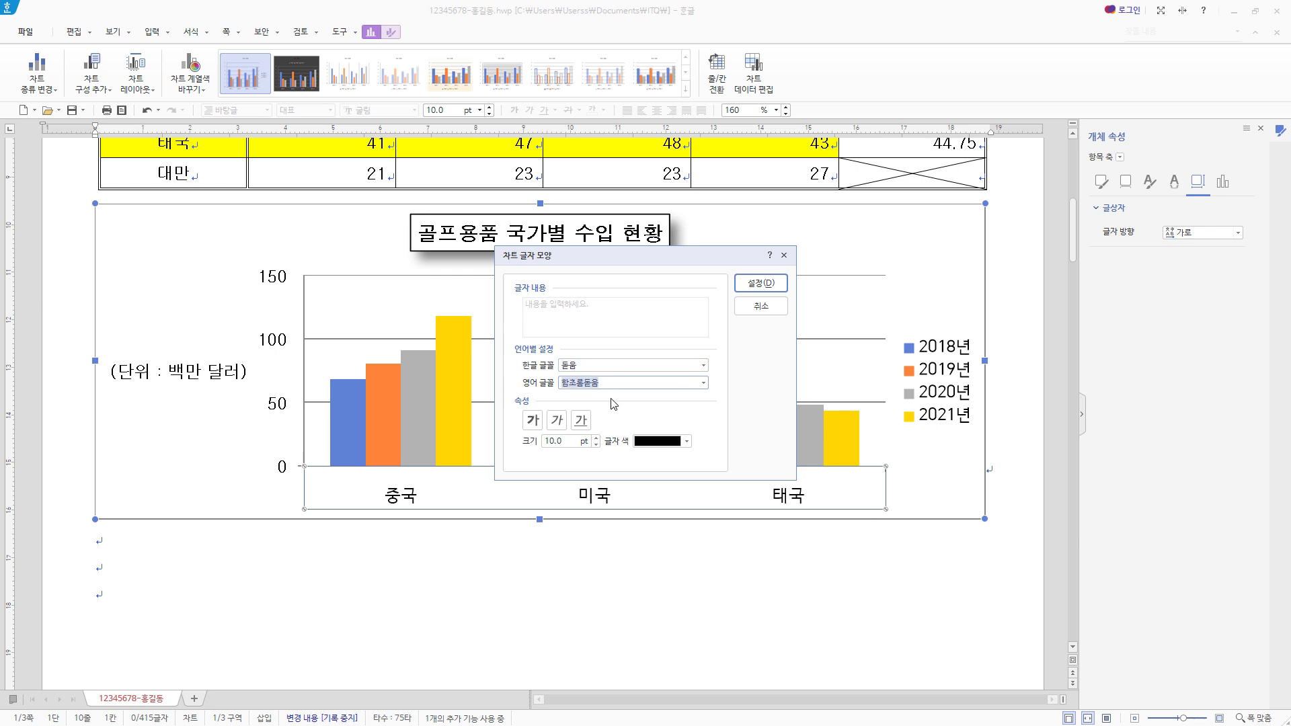
text(돋움)
click(600, 396)
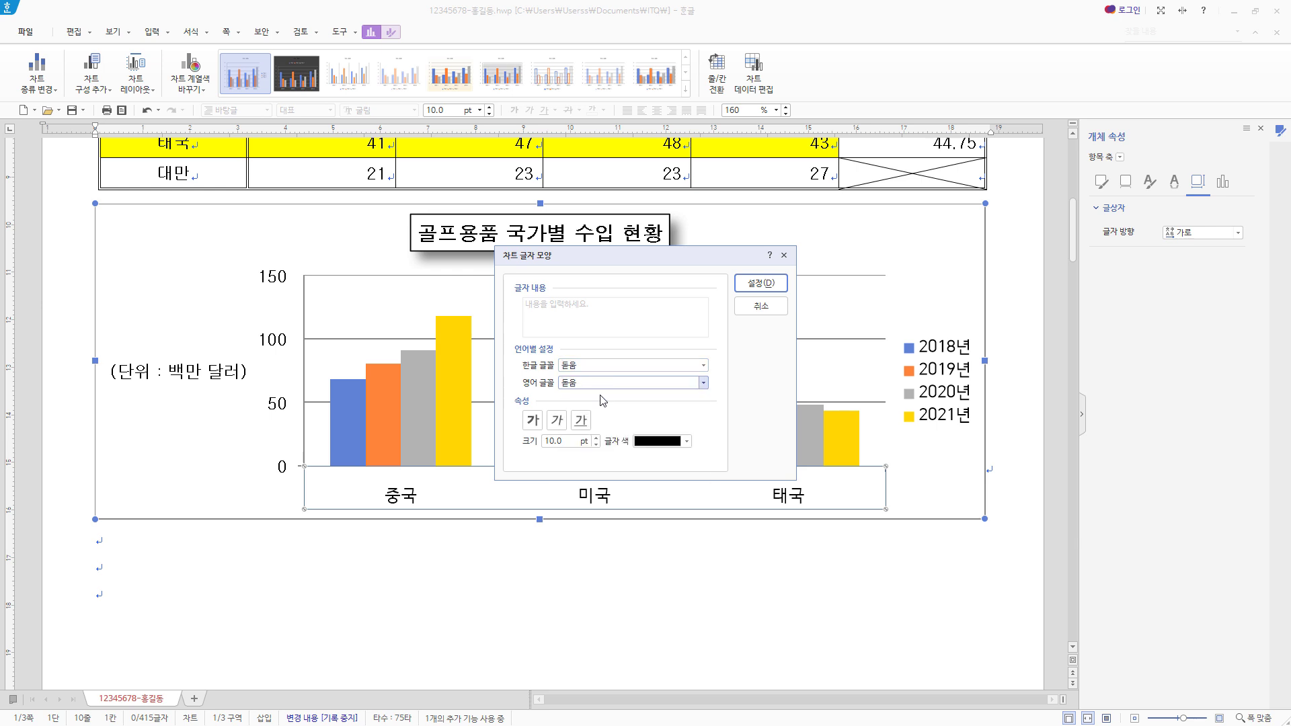
click(761, 283)
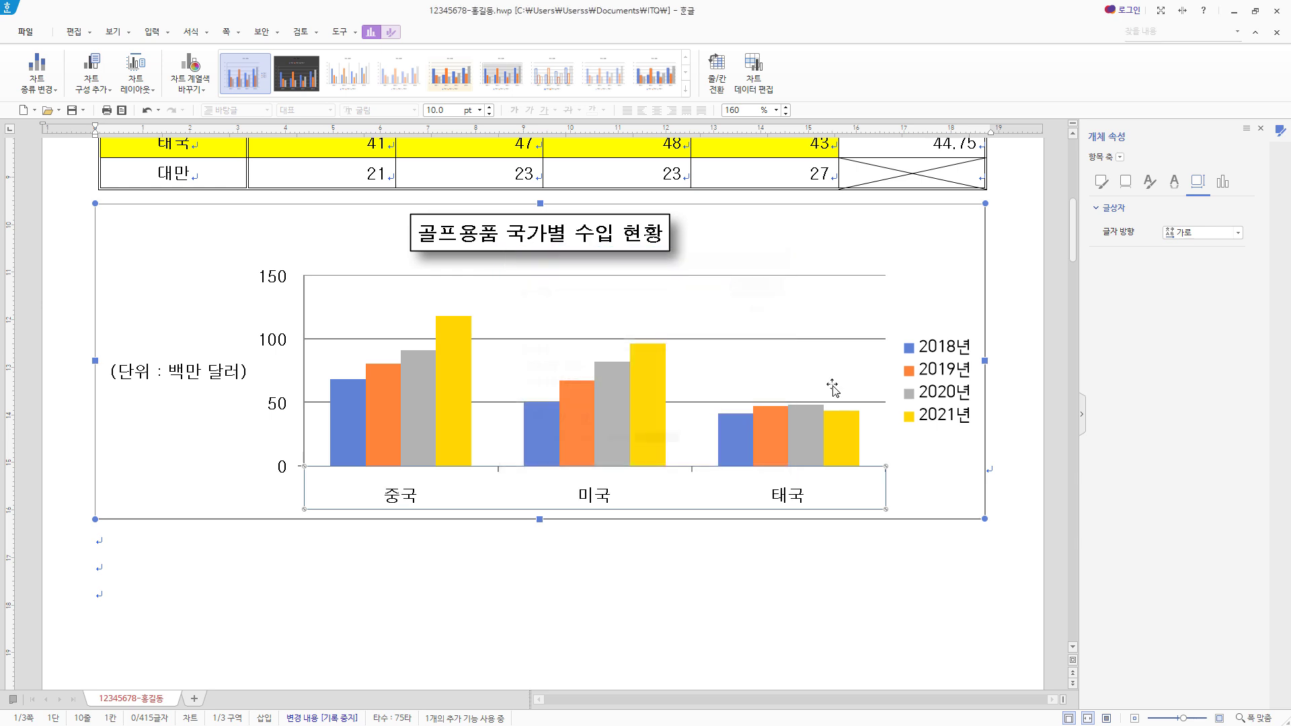
- Set the legend's Korean and English fonts to 돋움 and give the legend a black outline
click(954, 364)
right_click(952, 354)
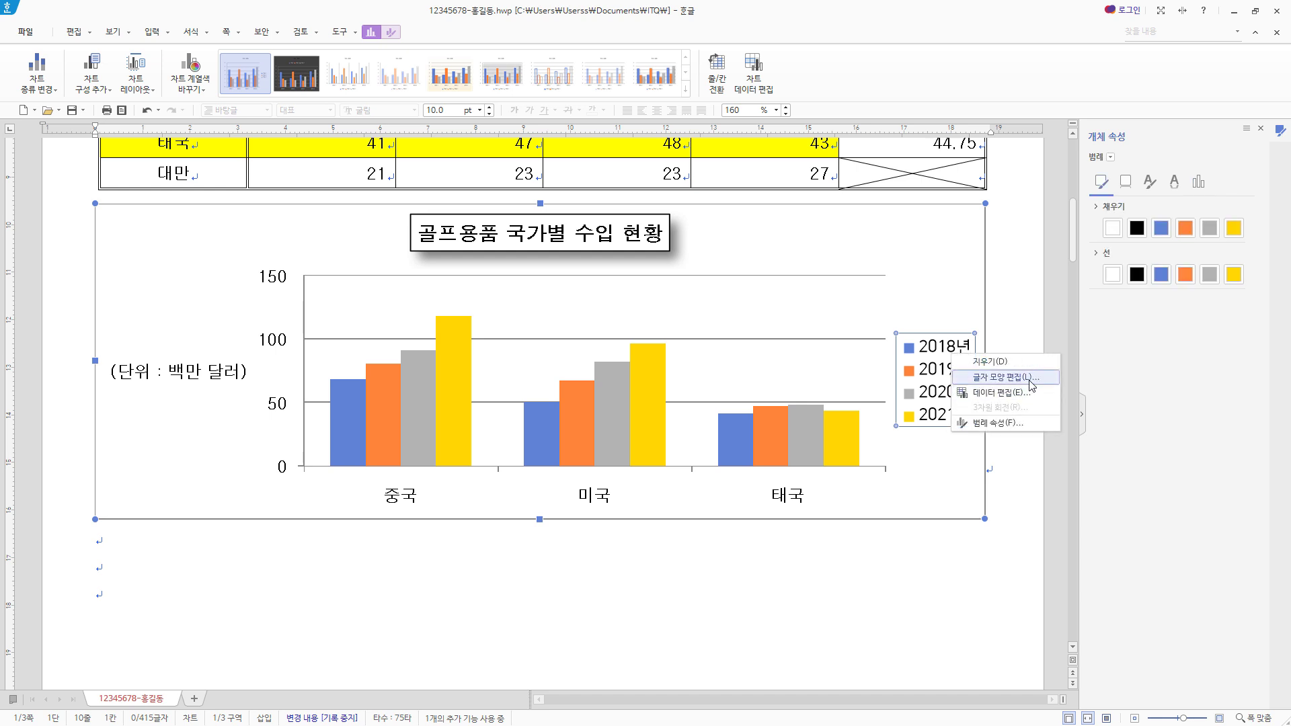
click(1031, 381)
click(703, 365)
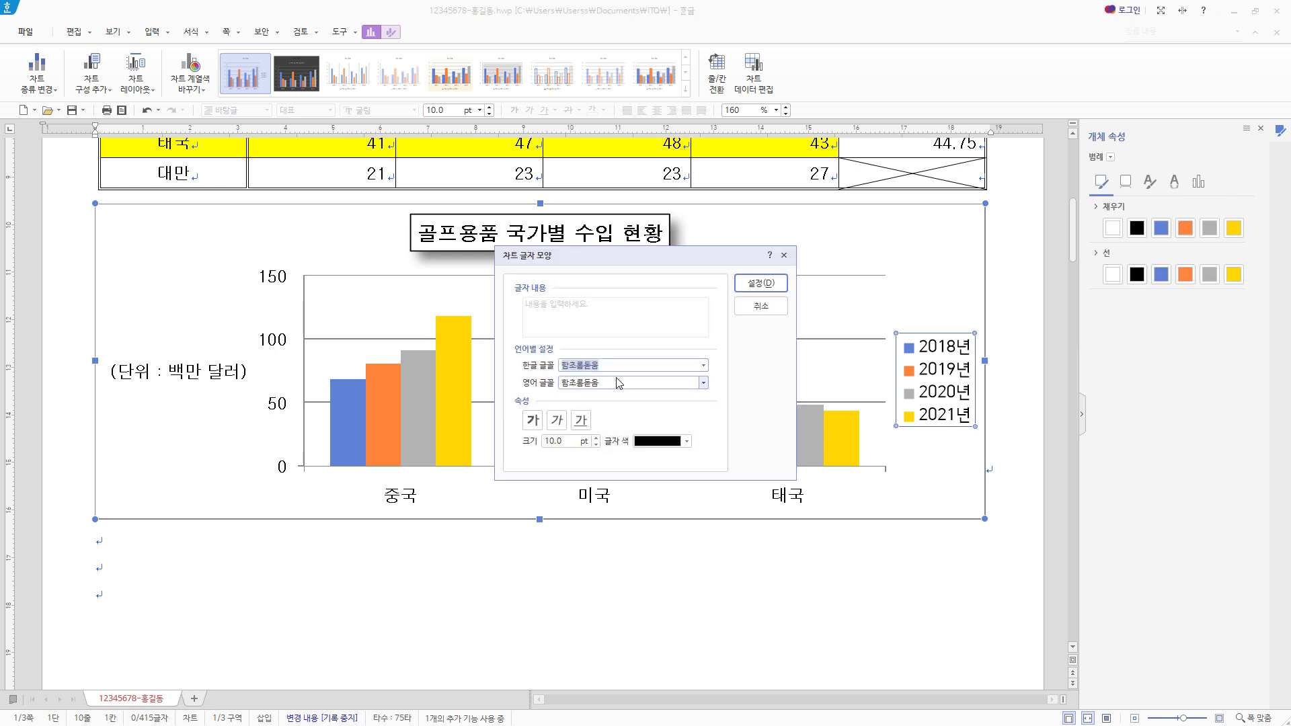
click(591, 381)
click(630, 382)
text(돋움)
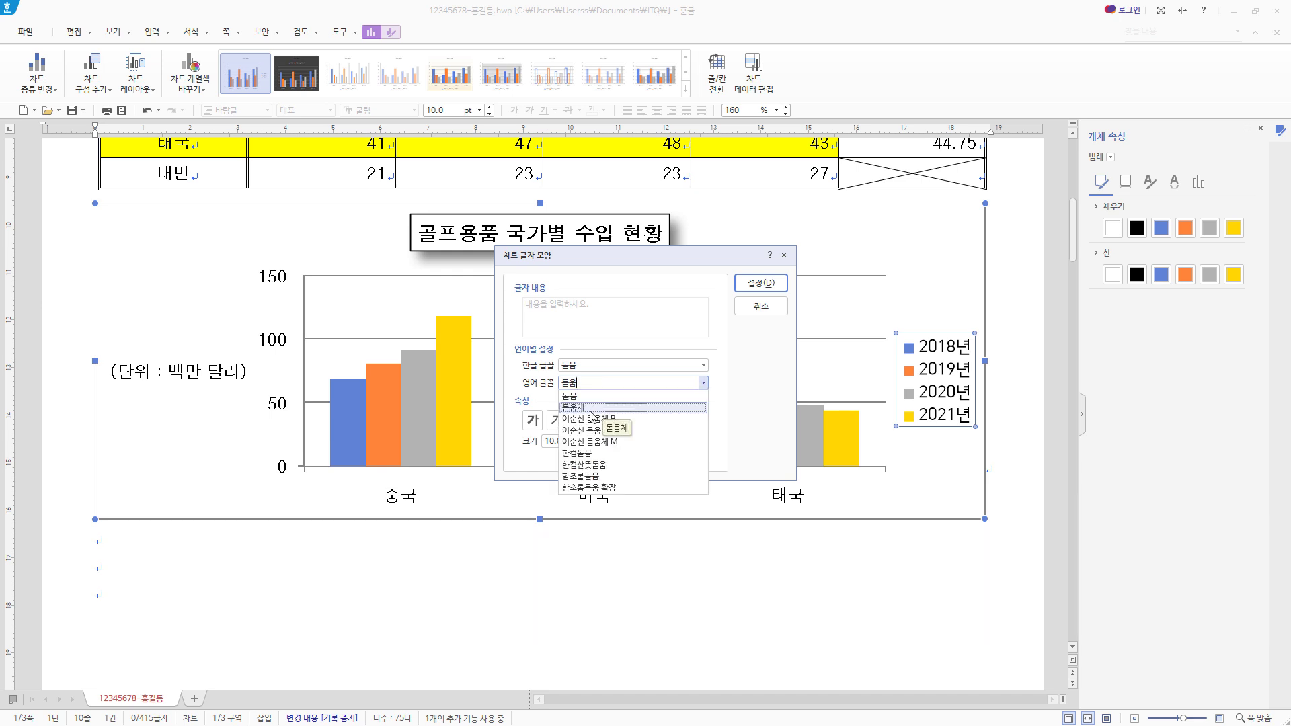
key(Return)
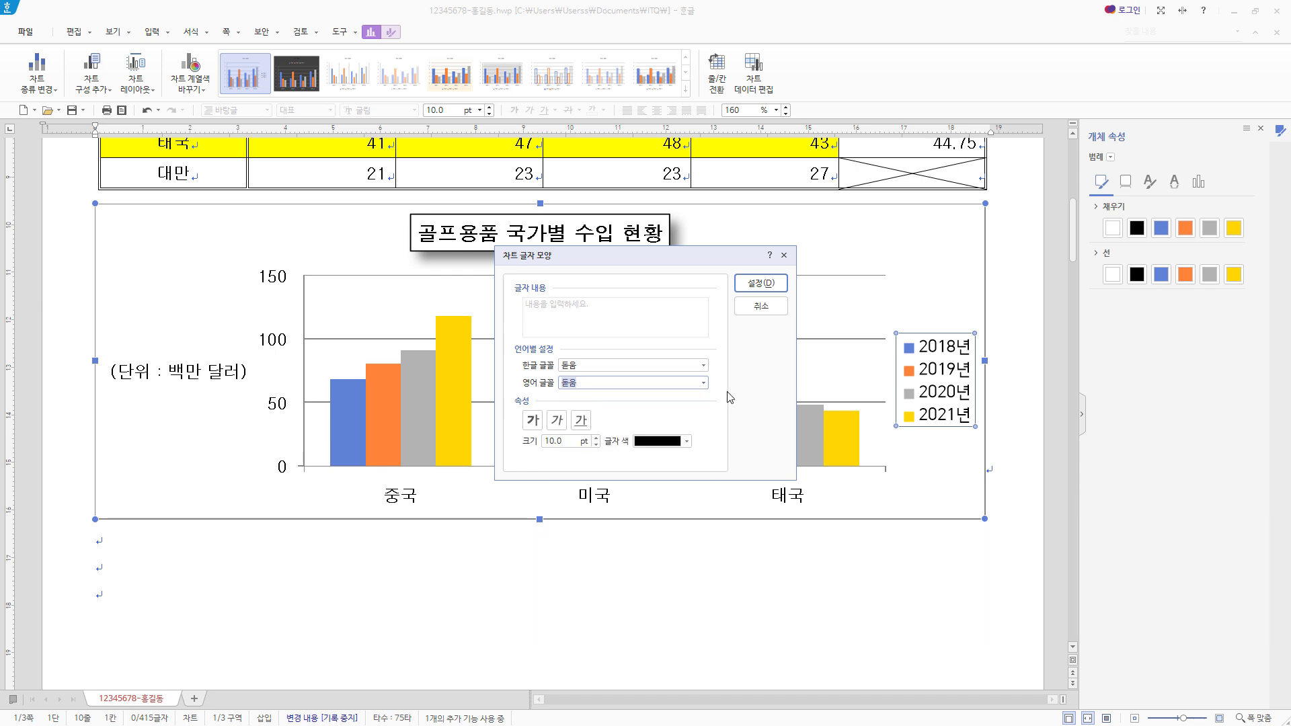
click(761, 283)
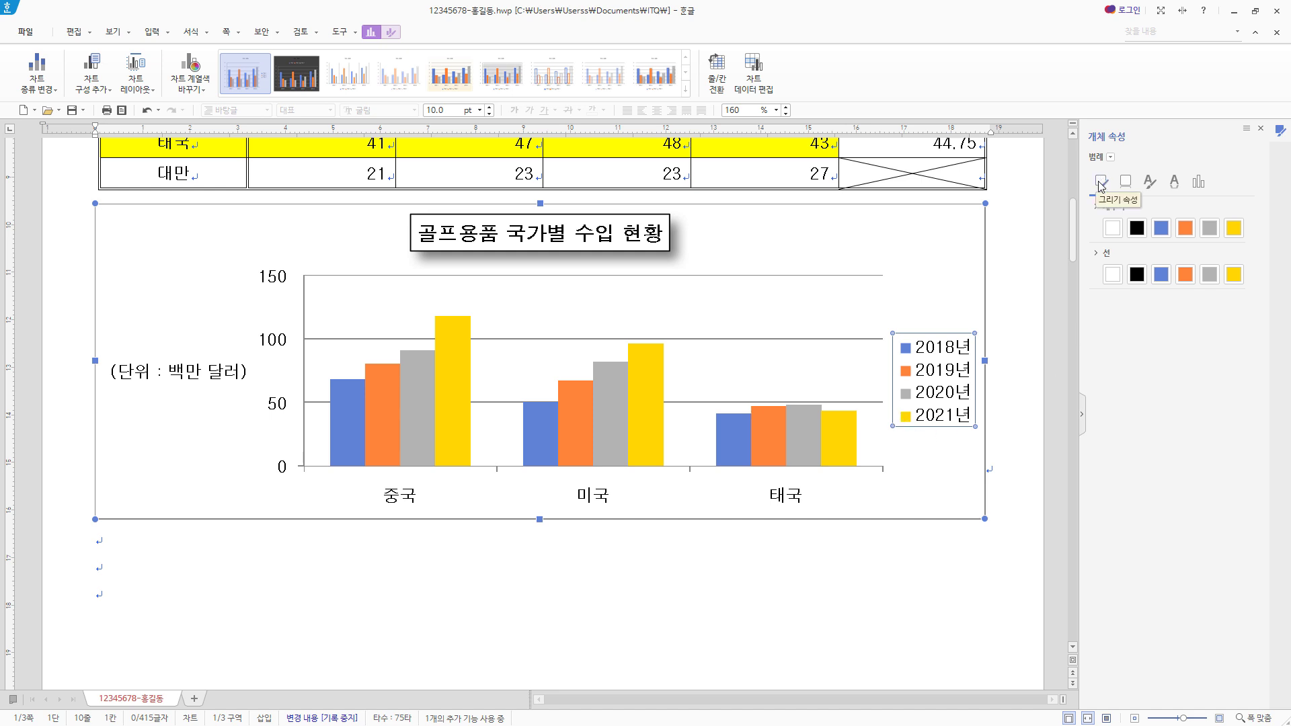
click(1137, 274)
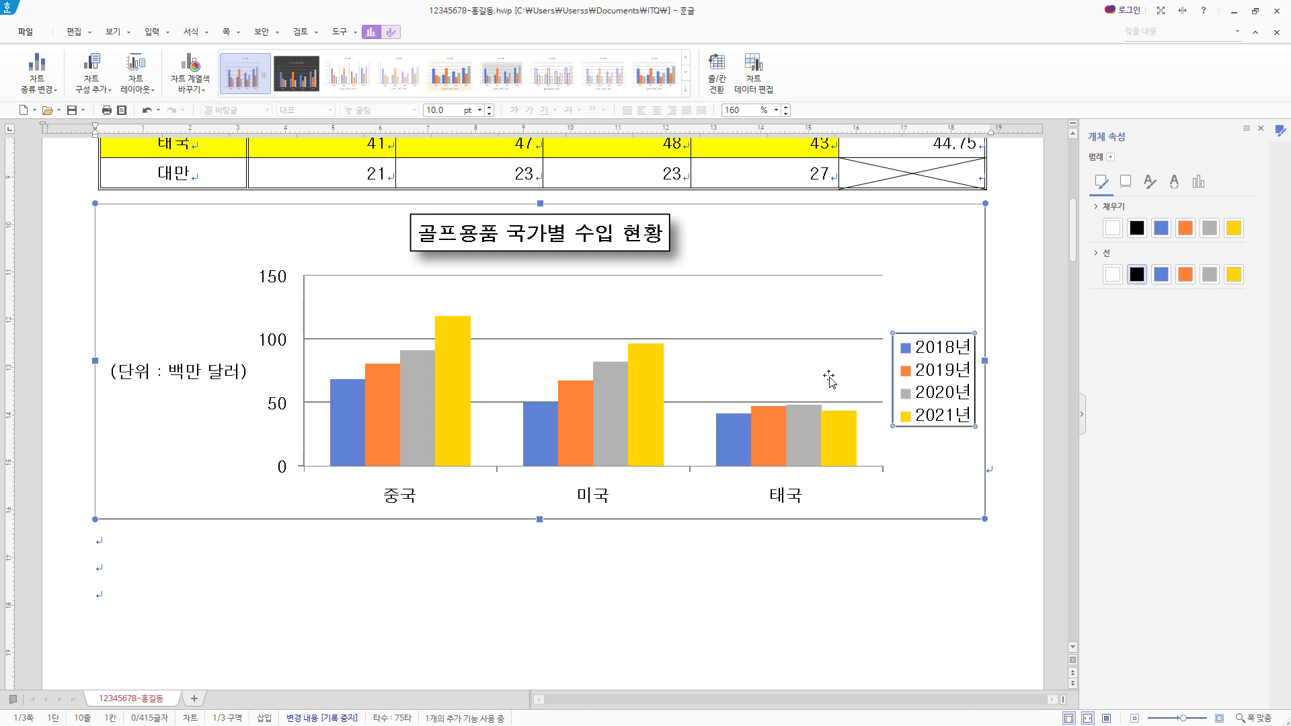
- Delete the chart's horizontal gridlines and close the object properties
click(810, 339)
key(Delete)
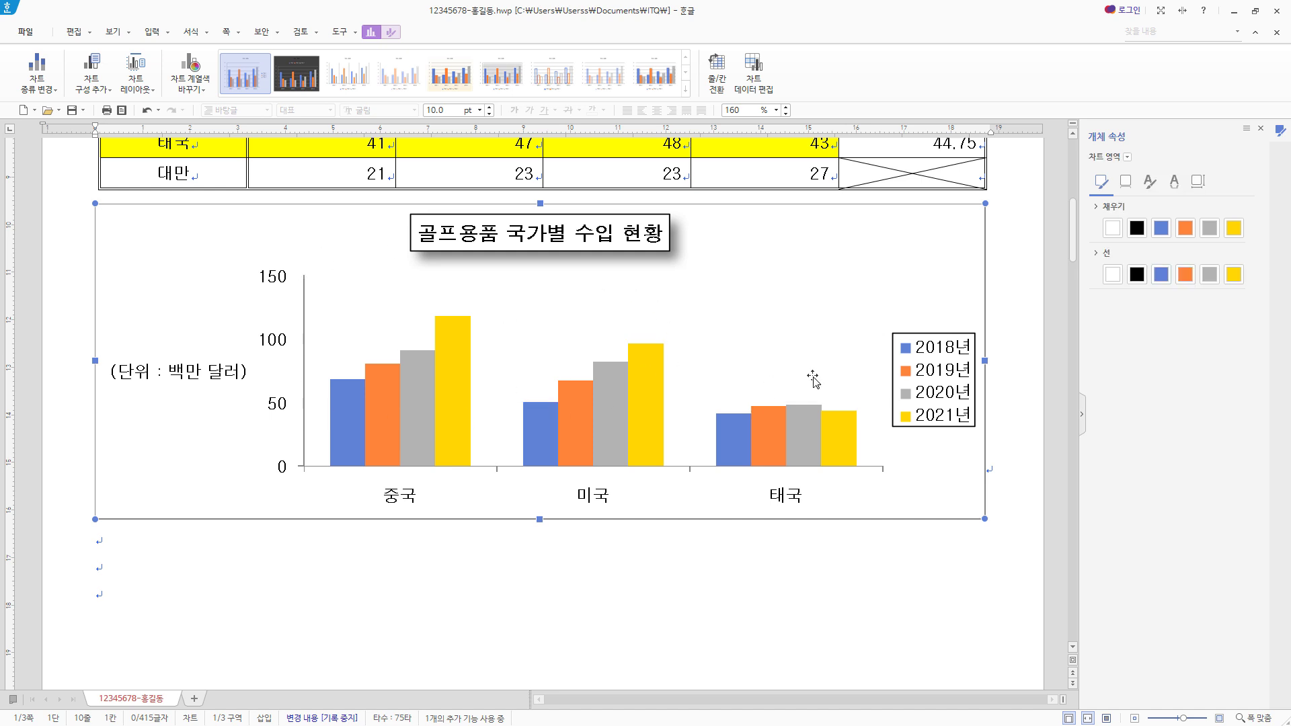
click(1261, 131)
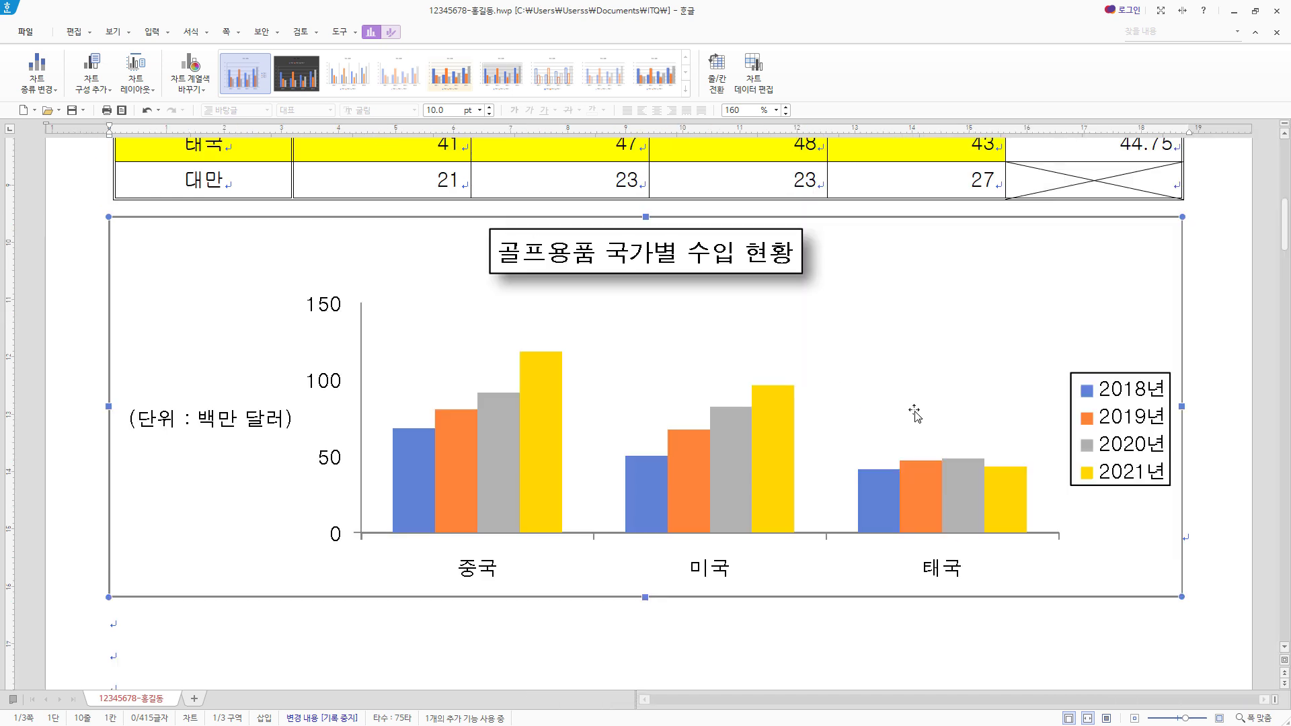
scroll(915, 413, down, 10)
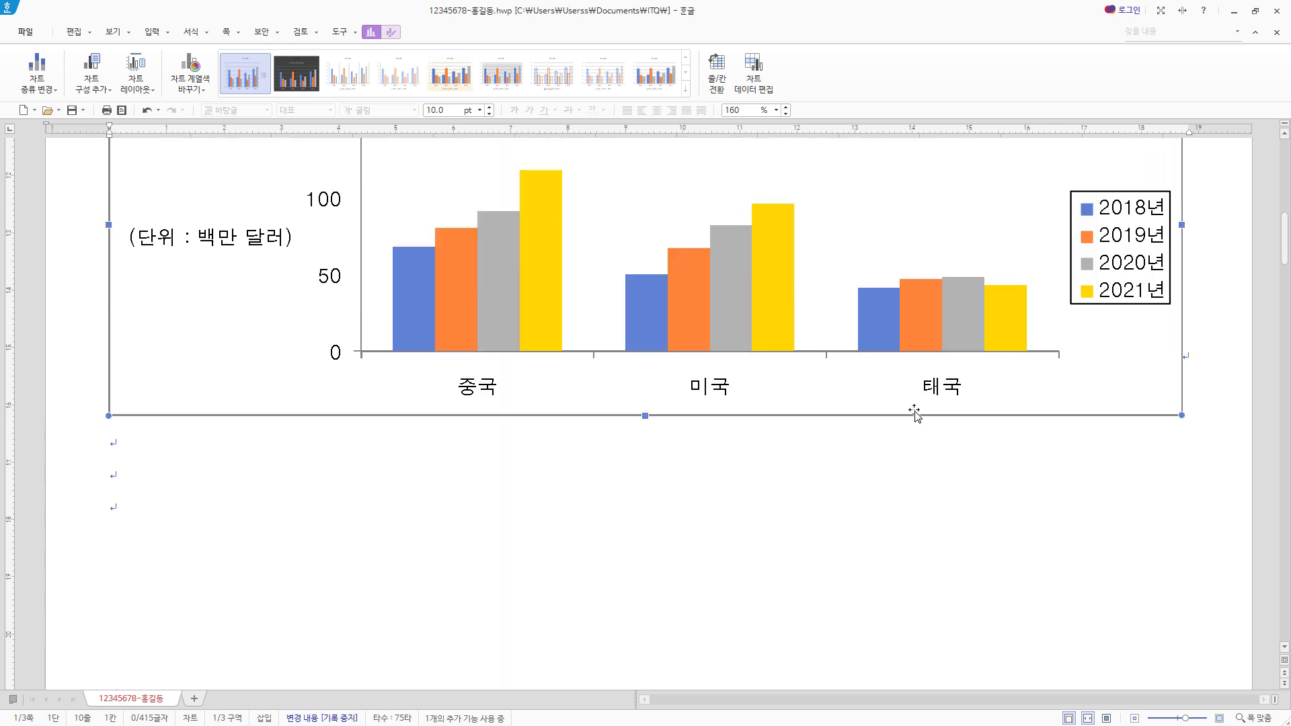
scroll(249, 329, down, 3)
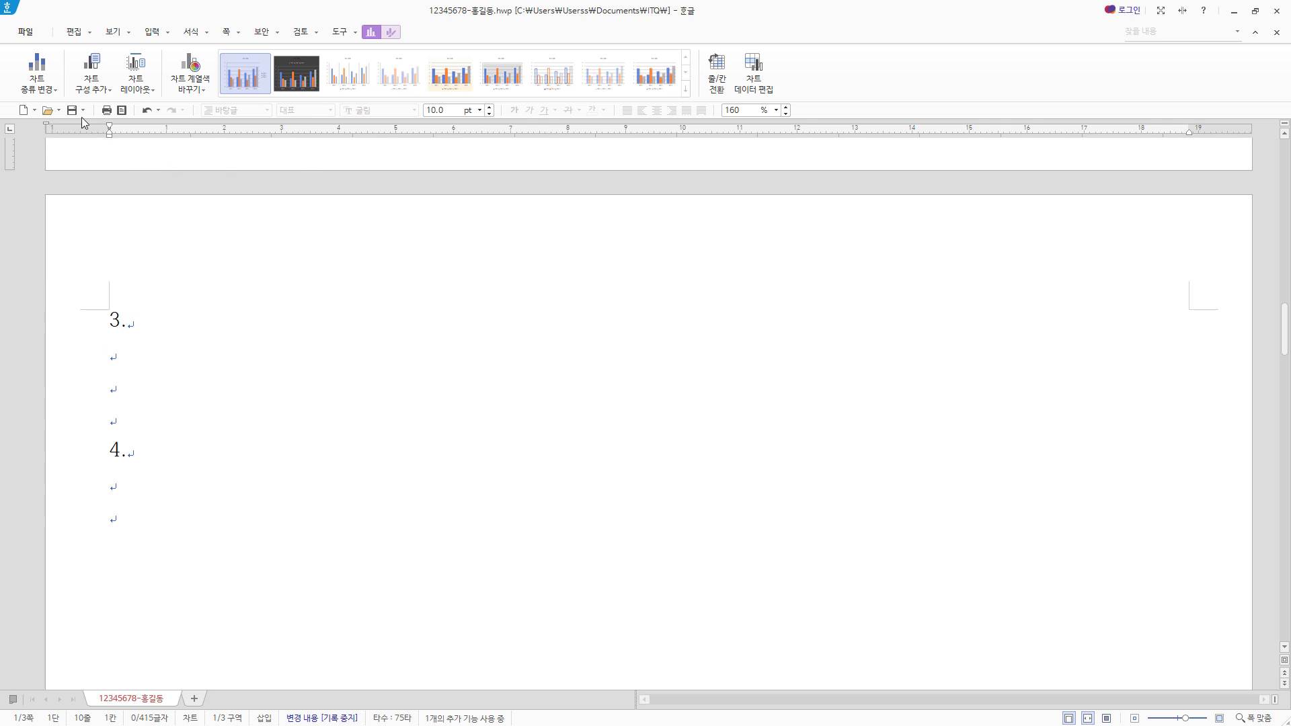
key(Escape)
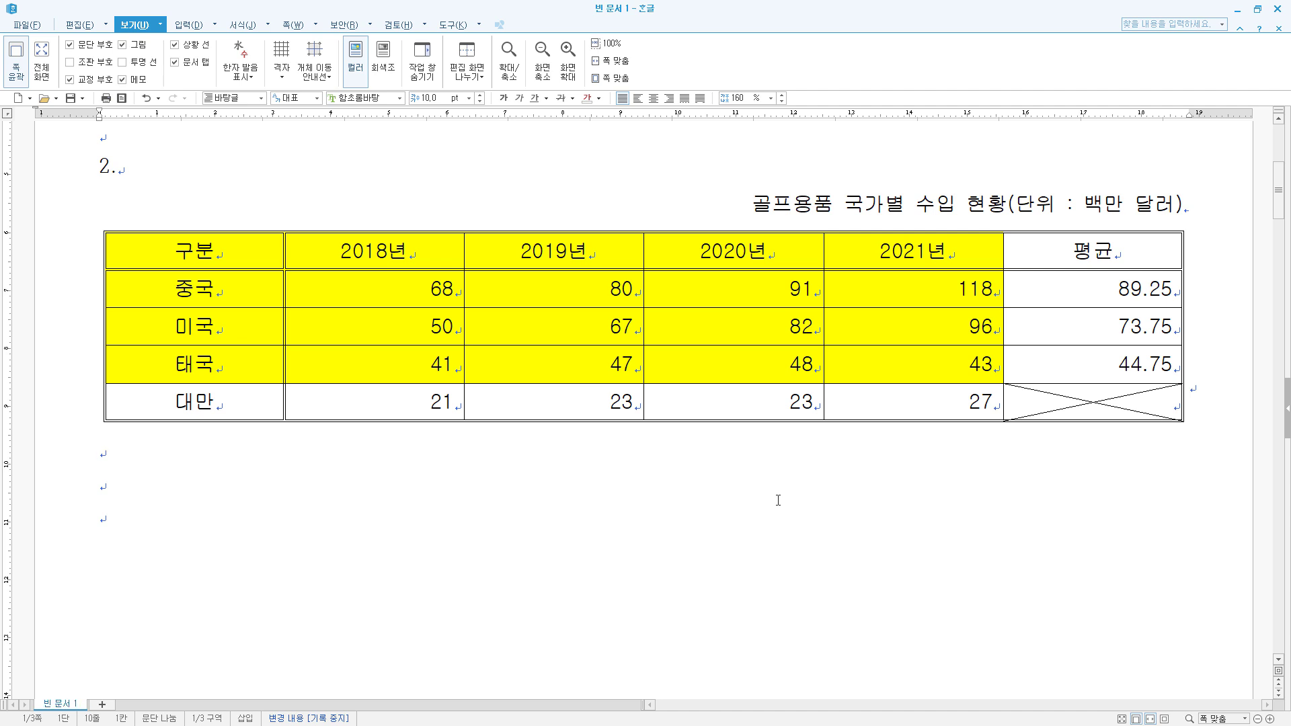
- In the 빈 문서 1 document, create a chart from the yellow table cells, 구분 through 2021년 and down to the 태국 row
drag(202, 252, 913, 363)
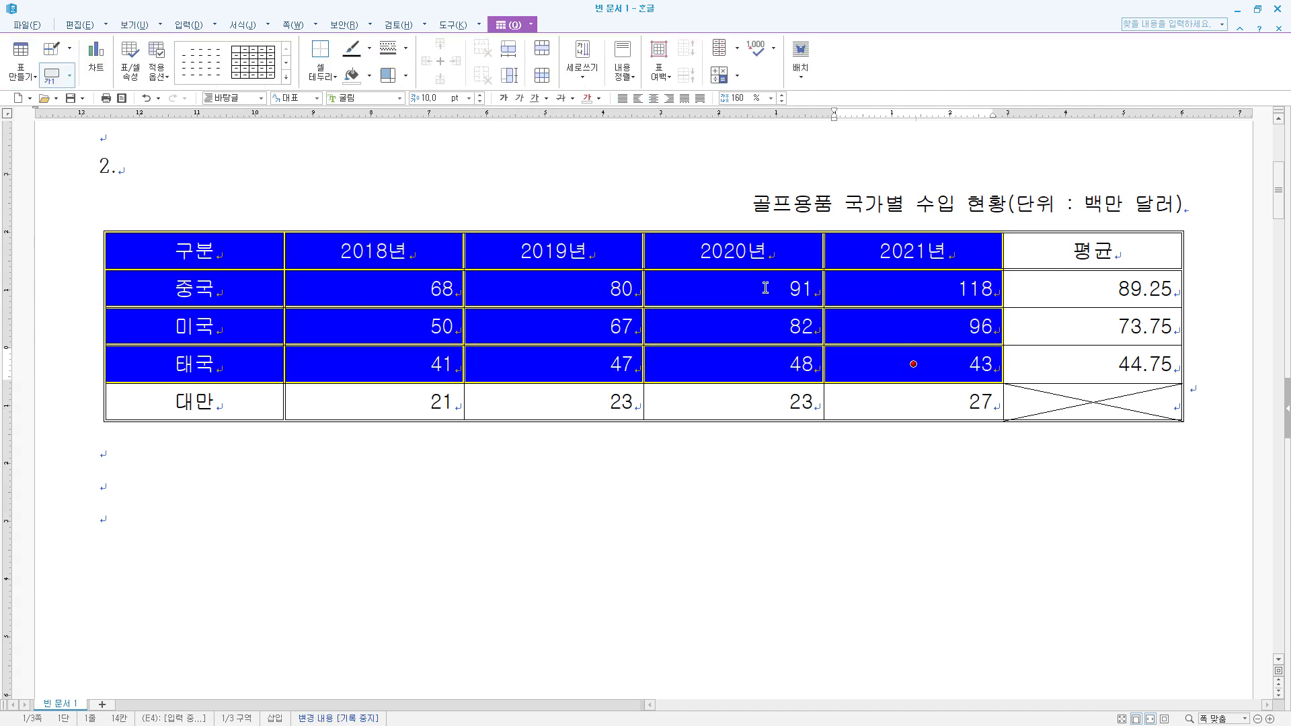
right_click(732, 246)
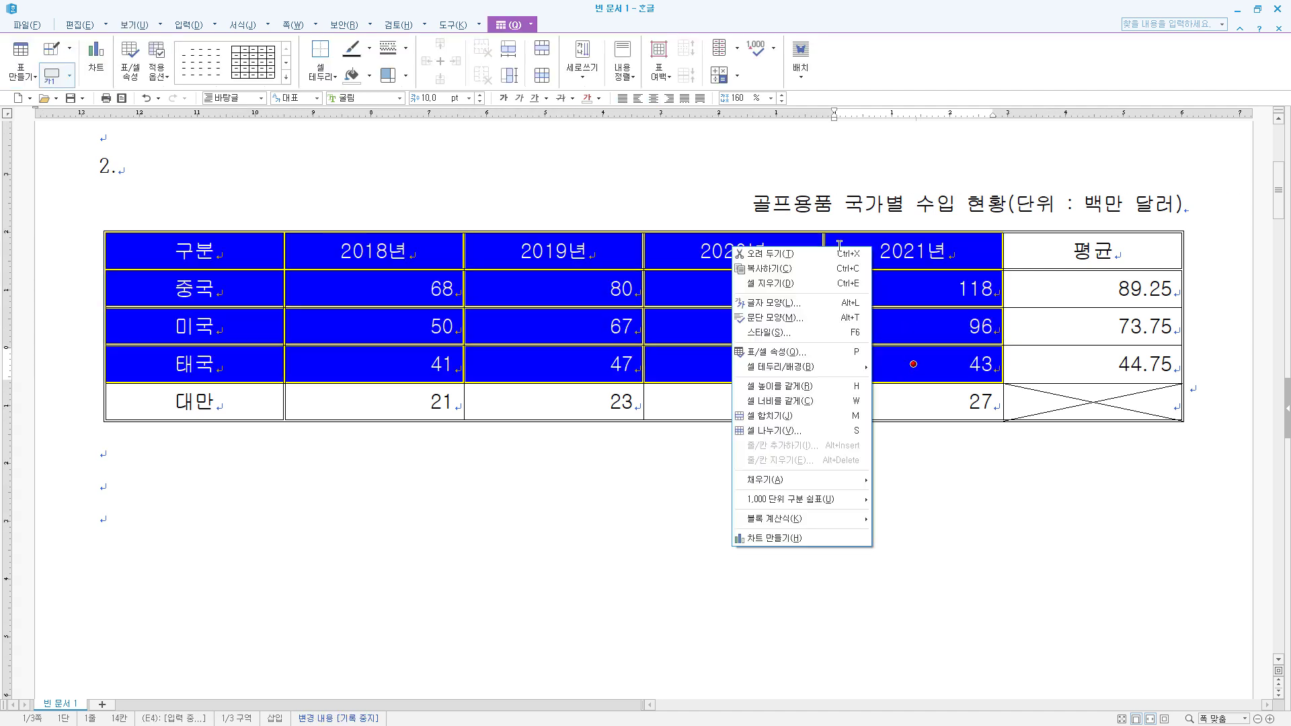
click(799, 538)
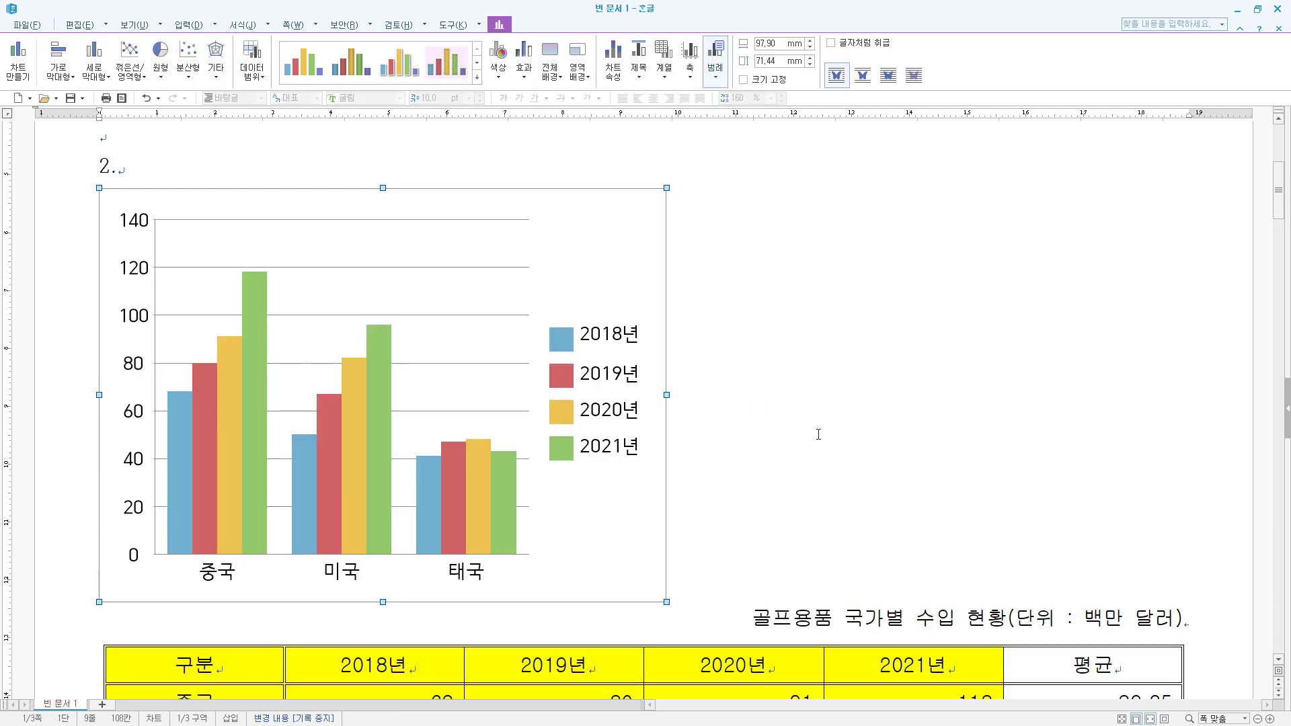
- Set the chart to 글자처럼 취급 and widen it to about 187 mm, matching the table's width
right_click(626, 228)
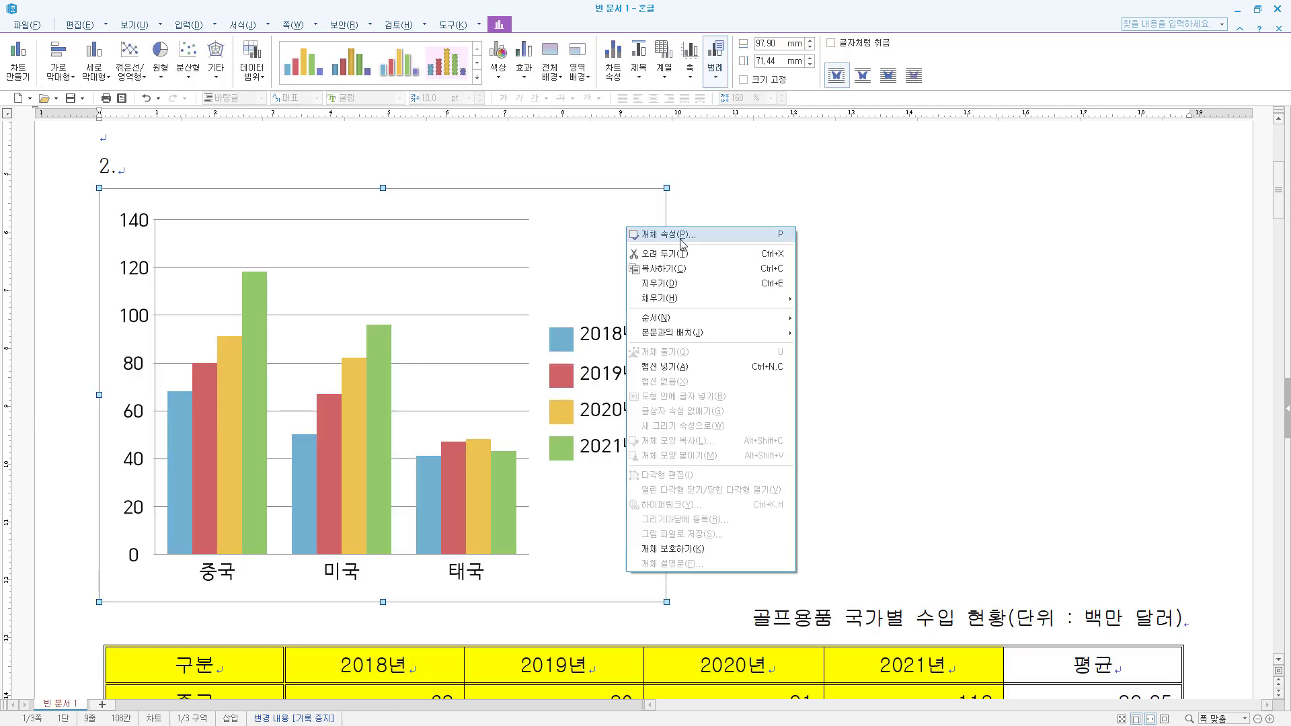
click(683, 242)
click(536, 329)
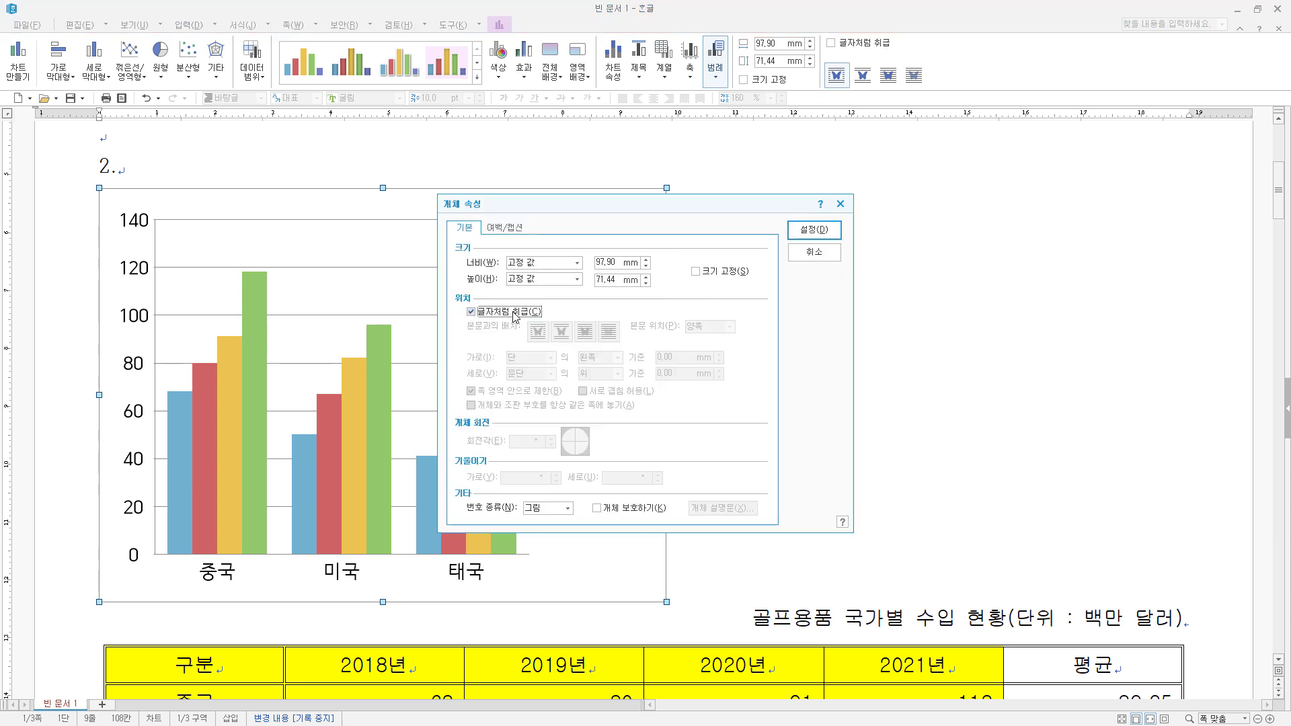
click(814, 230)
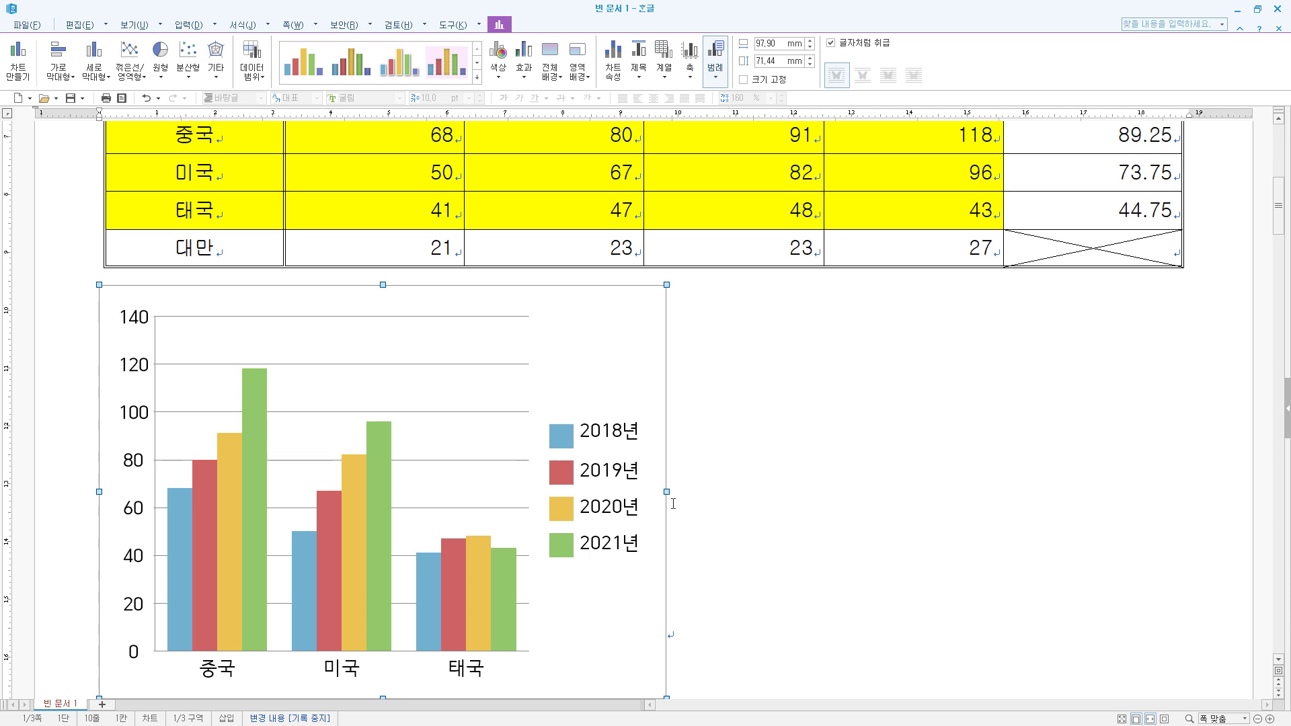
drag(666, 491, 1185, 471)
scroll(926, 422, down, 3)
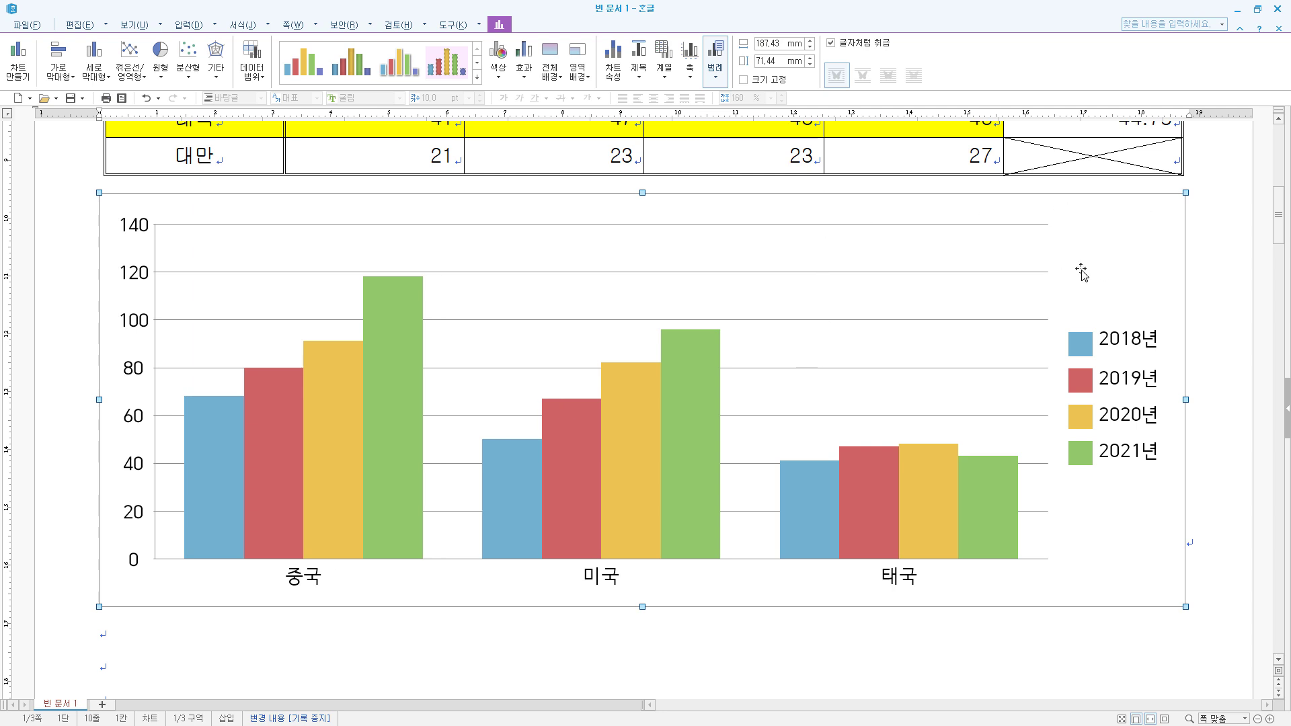
- Open the chart for editing and use the chart wizard to choose clustered columns (세로 막대형) with the direction set to 열
double_click(1111, 237)
right_click(1103, 233)
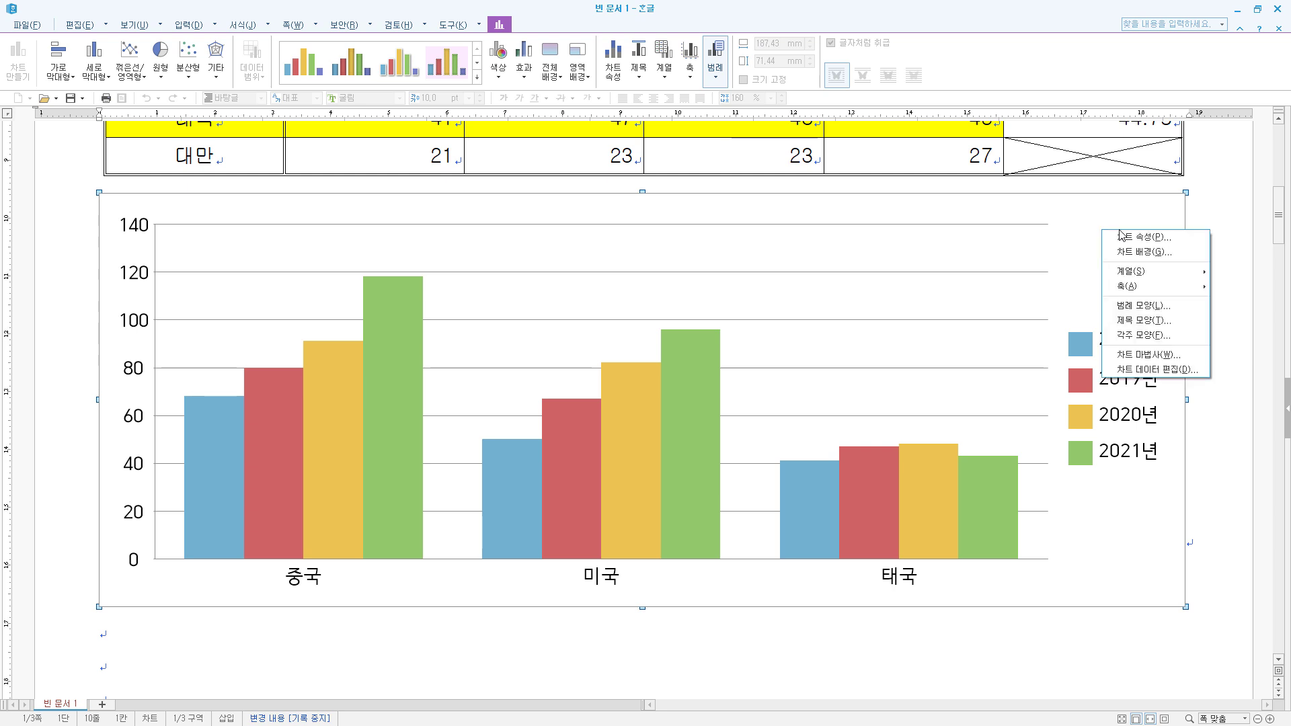
click(1143, 356)
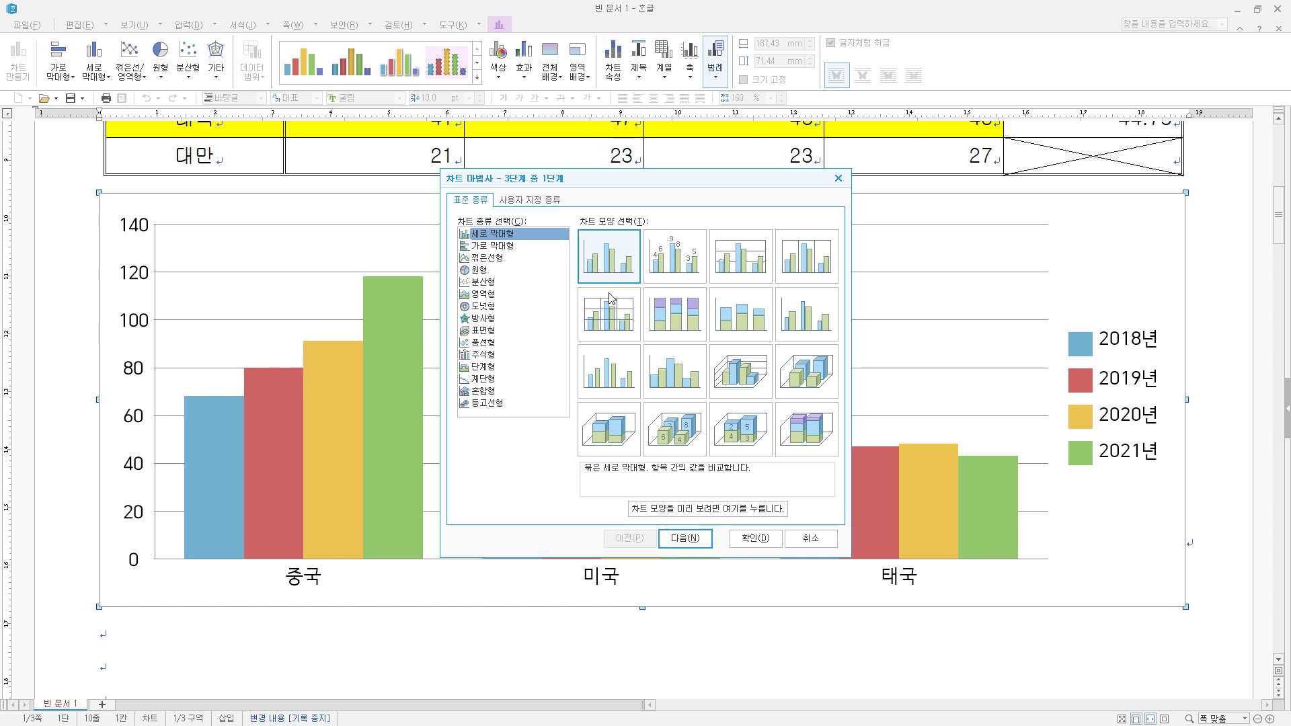
click(703, 548)
click(506, 458)
click(564, 458)
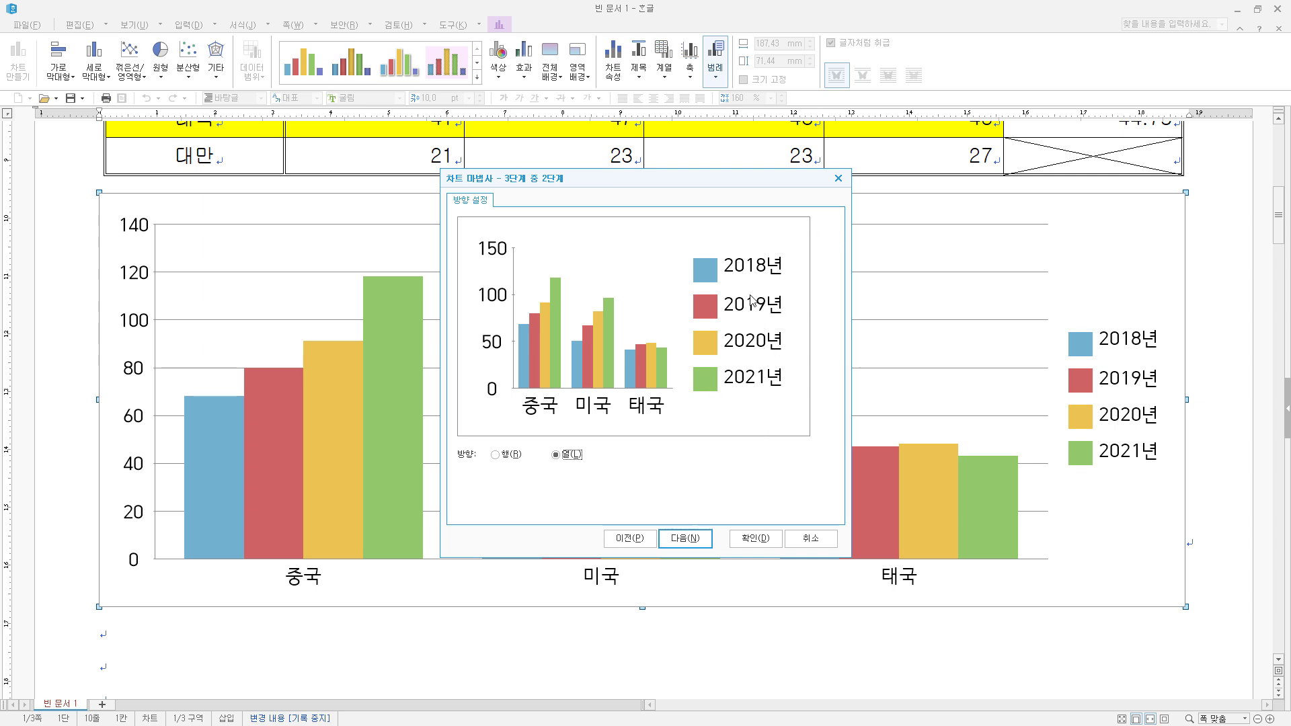
click(497, 456)
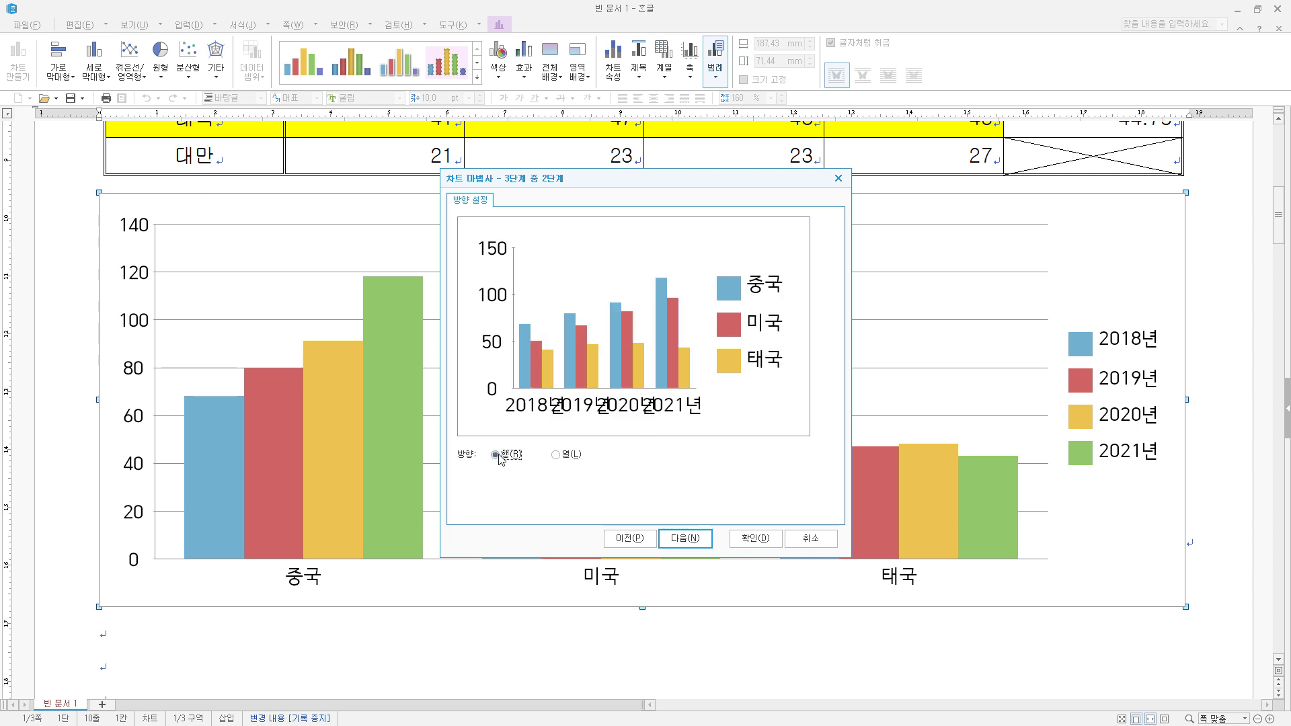
click(557, 456)
- Set the chart title to 골프용품 국가별 수입 현황 and the Y axis title to (단위 : 백만 달러), and finish the wizard
click(693, 541)
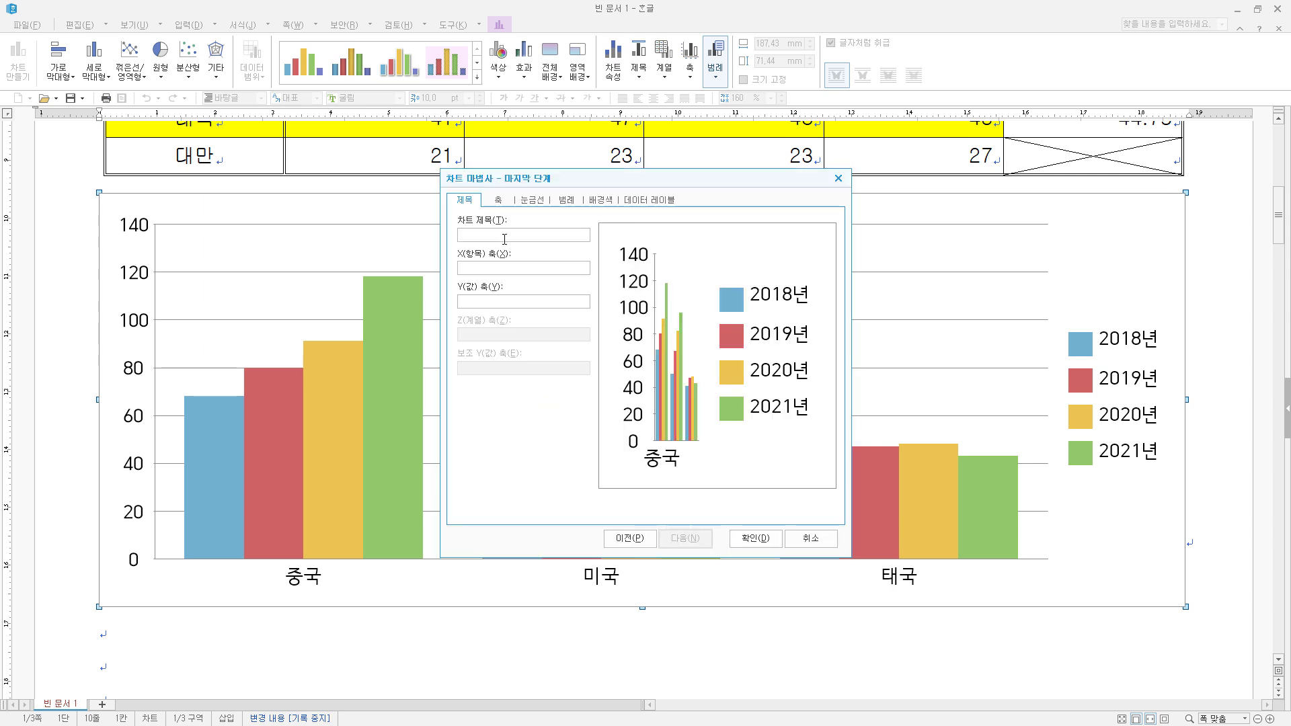
text(골프용품 국가별 수입 현황)
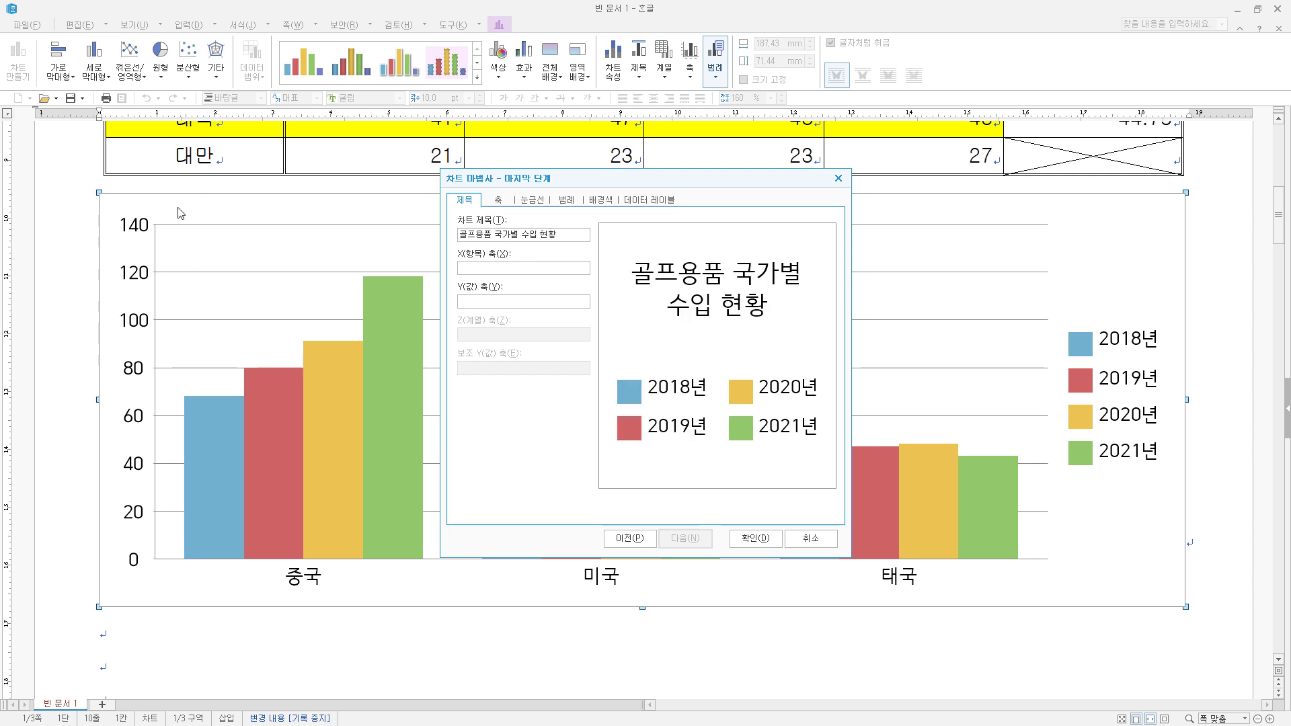
text((단위 : 백만 달러))
click(756, 539)
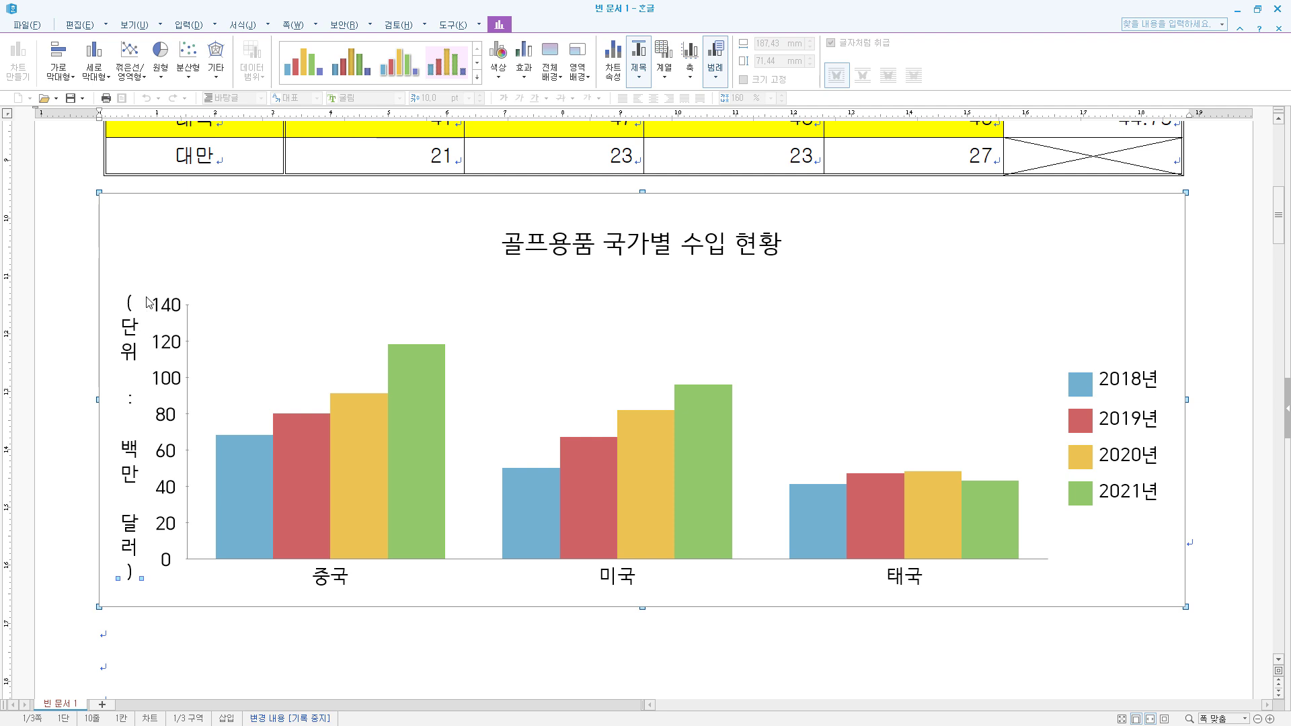
- Make the Y axis title's text direction horizontal (가로로) and set its font to 돋움, regular style, size 10
double_click(132, 457)
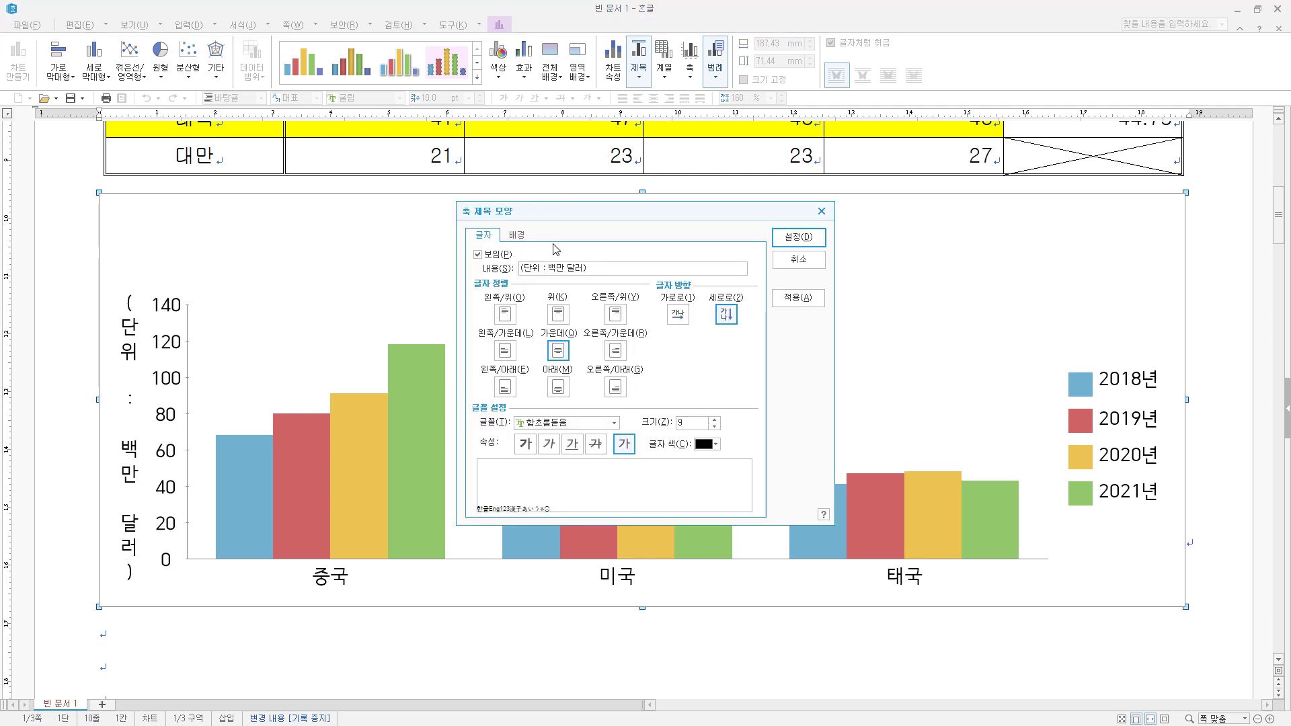
click(684, 318)
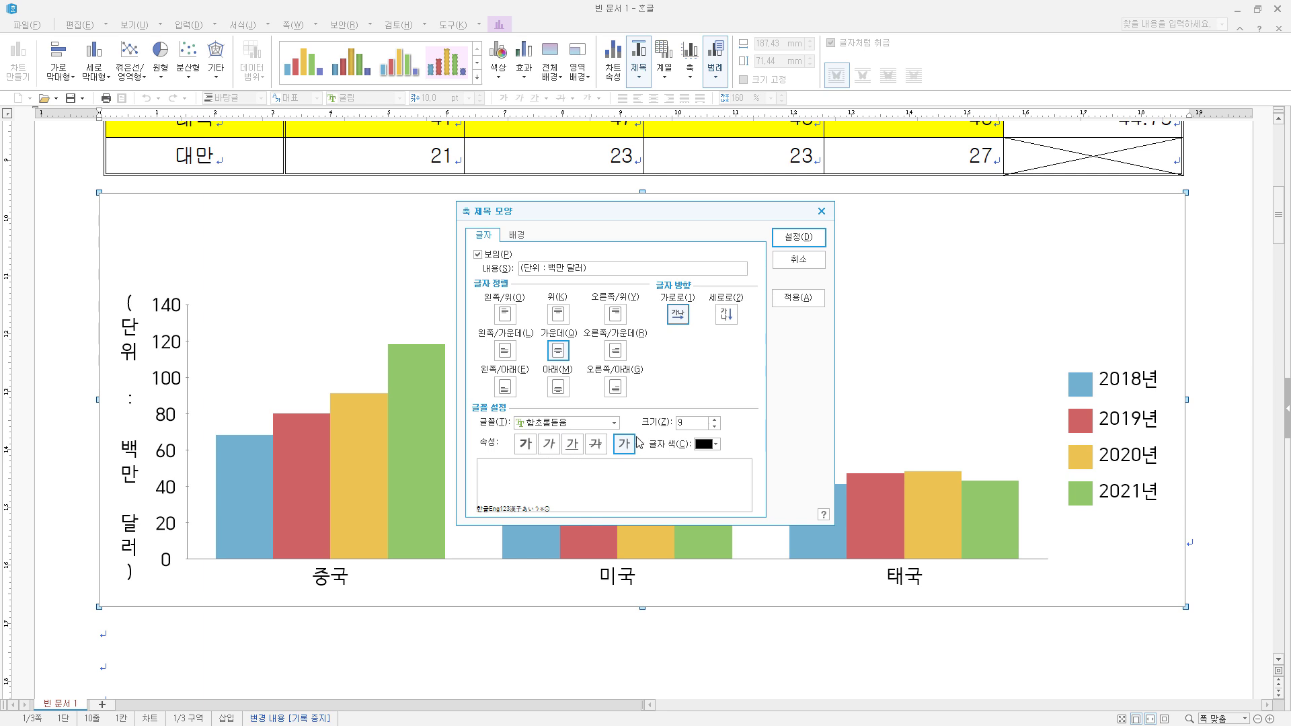
click(595, 428)
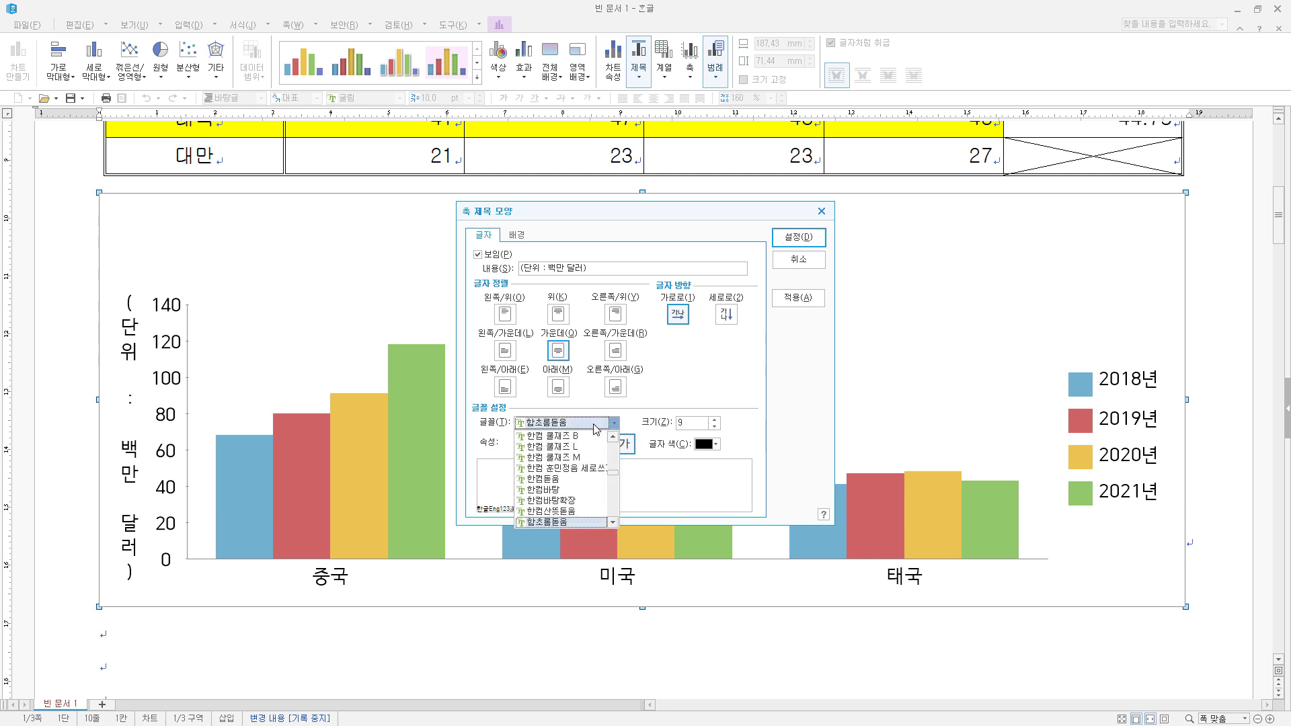
click(595, 428)
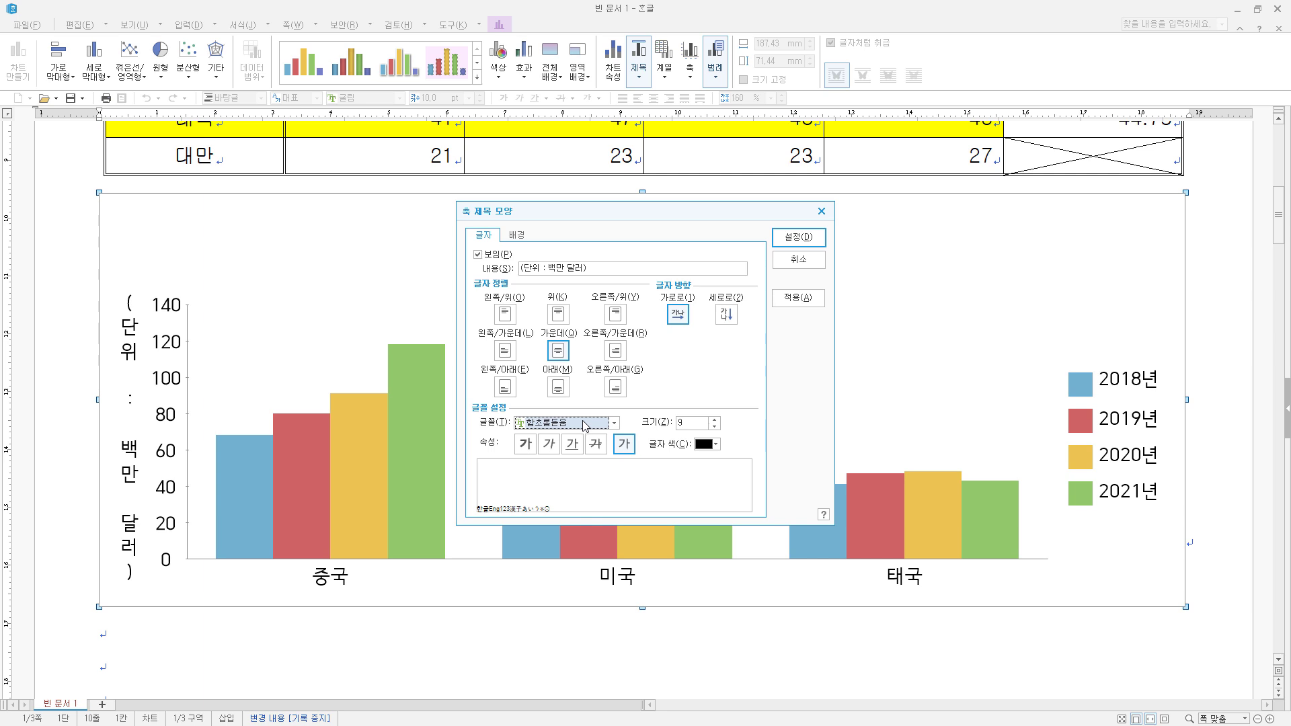
text(돋움)
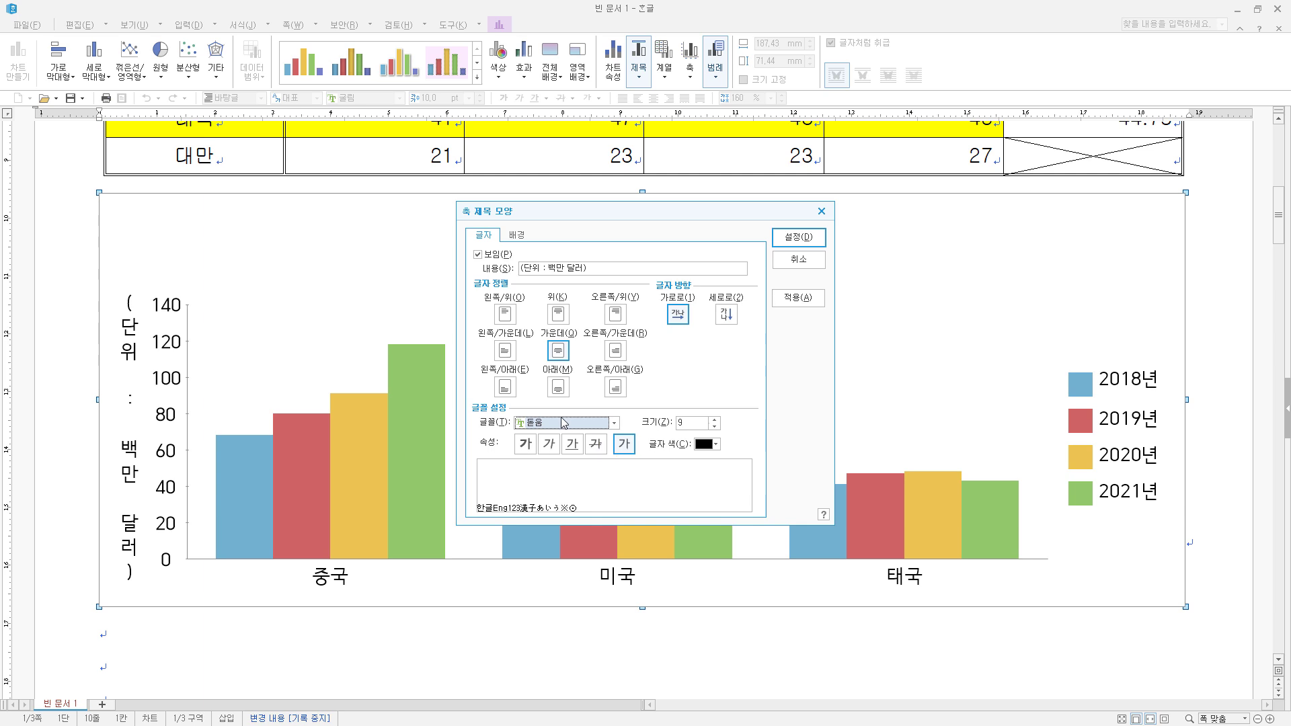
click(615, 423)
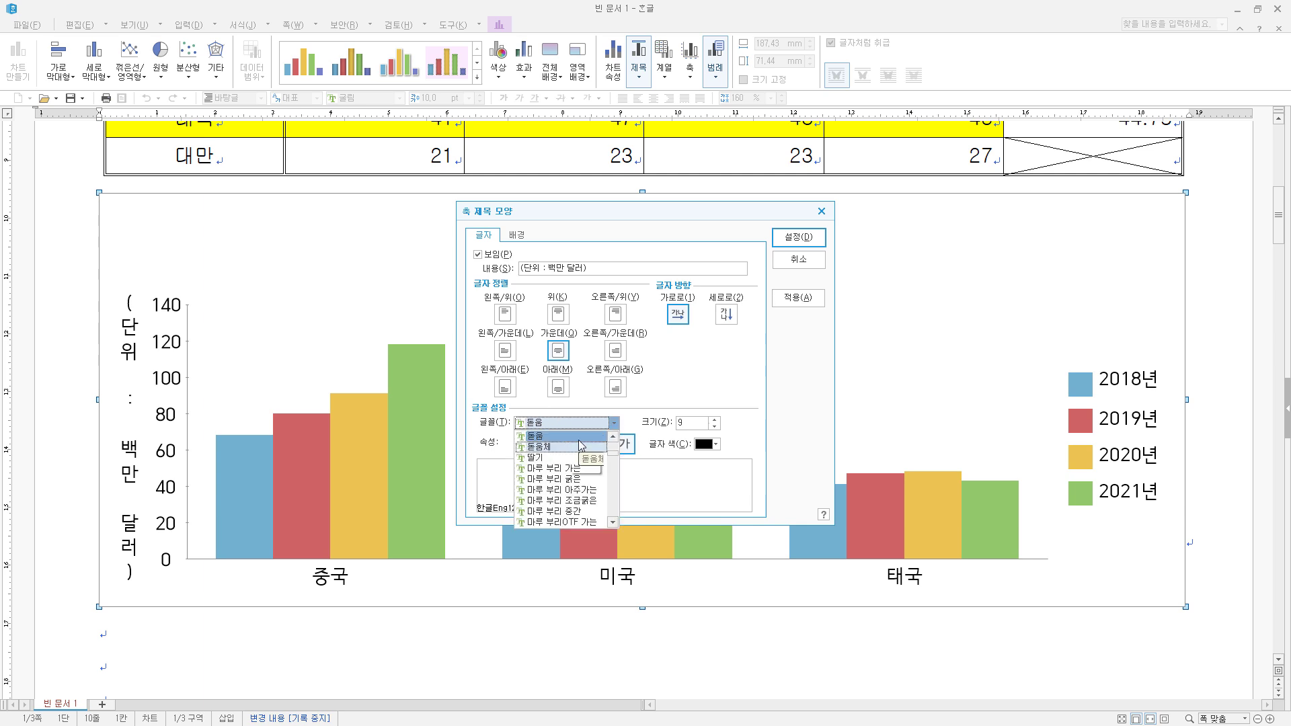
click(630, 418)
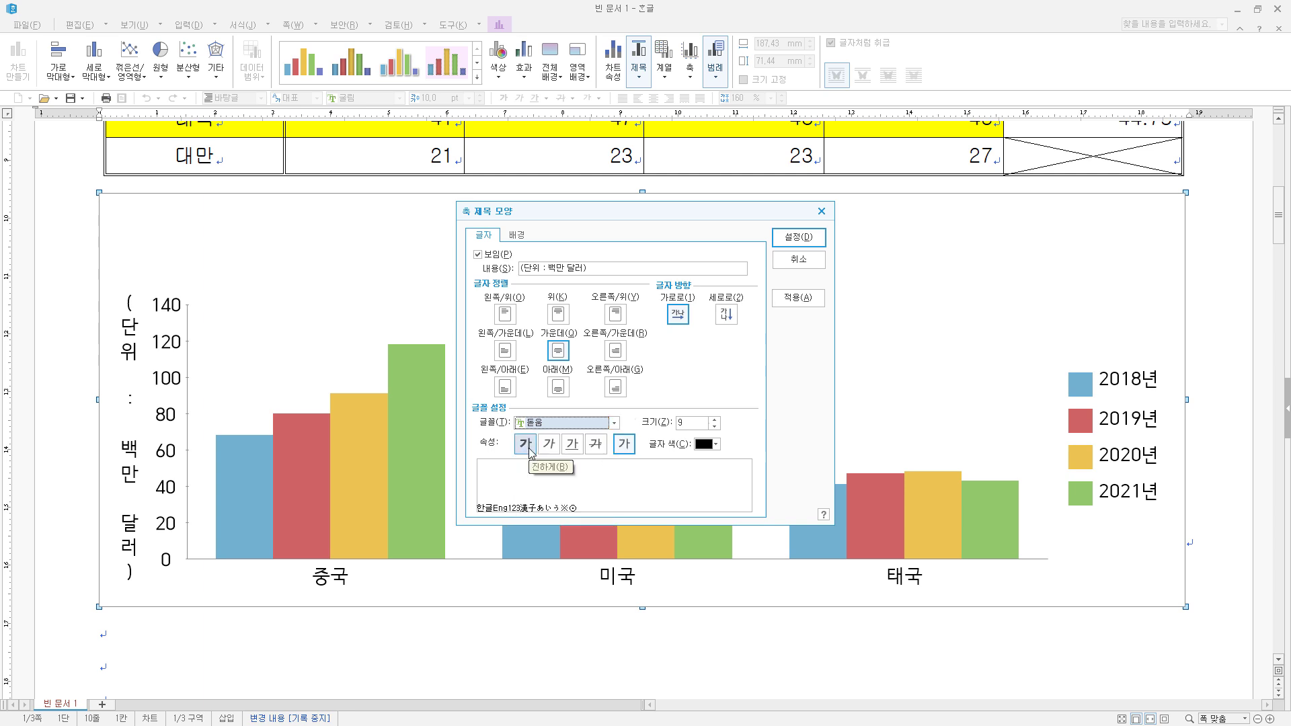
click(625, 445)
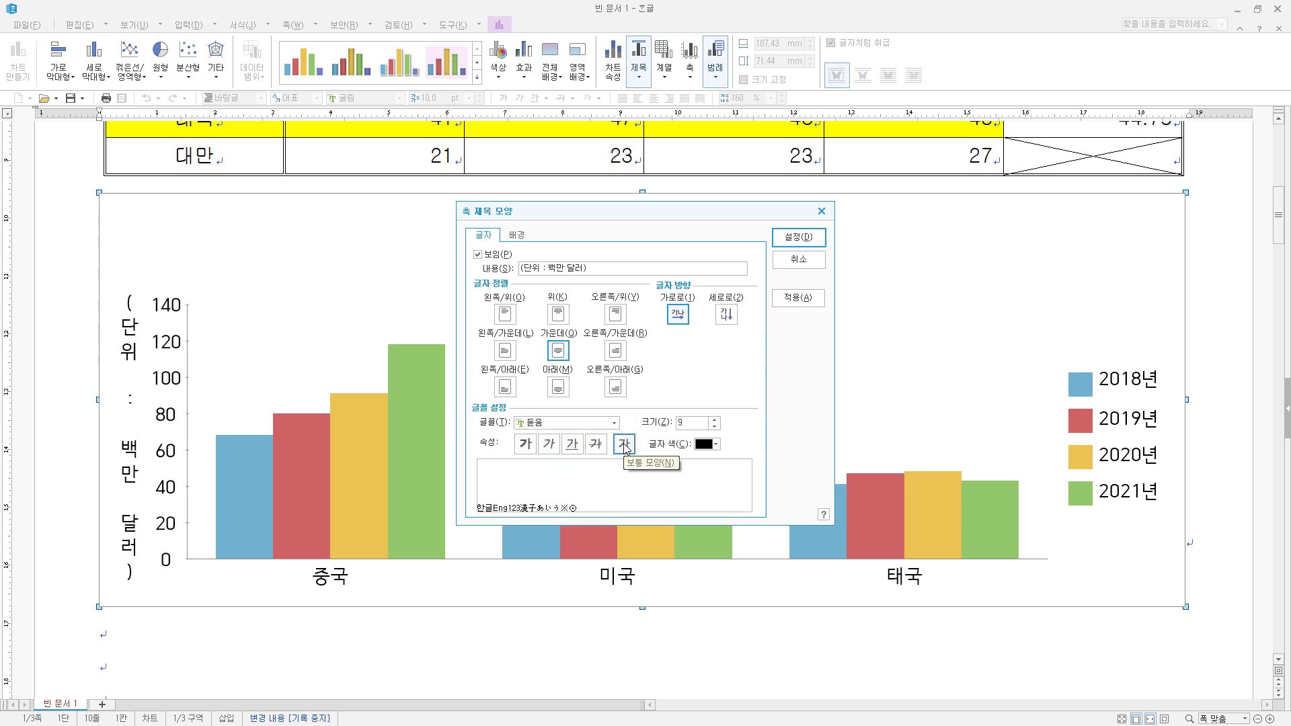
click(715, 419)
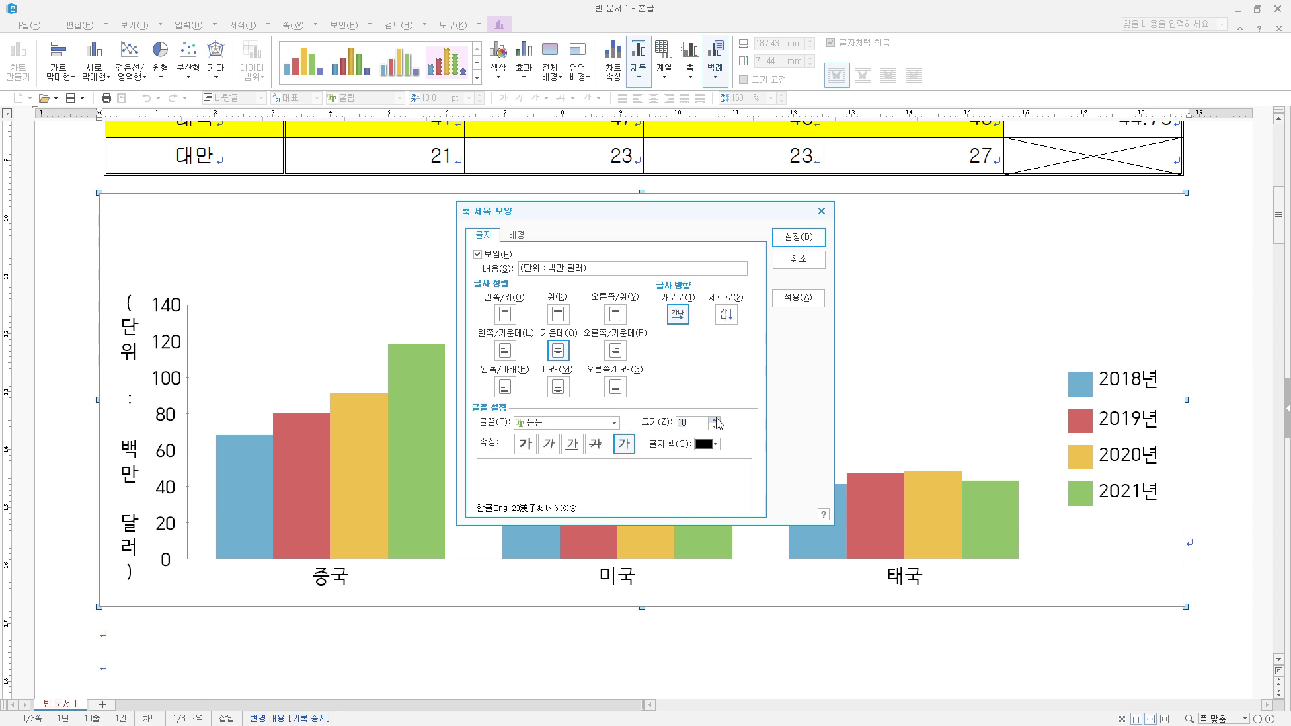
click(812, 240)
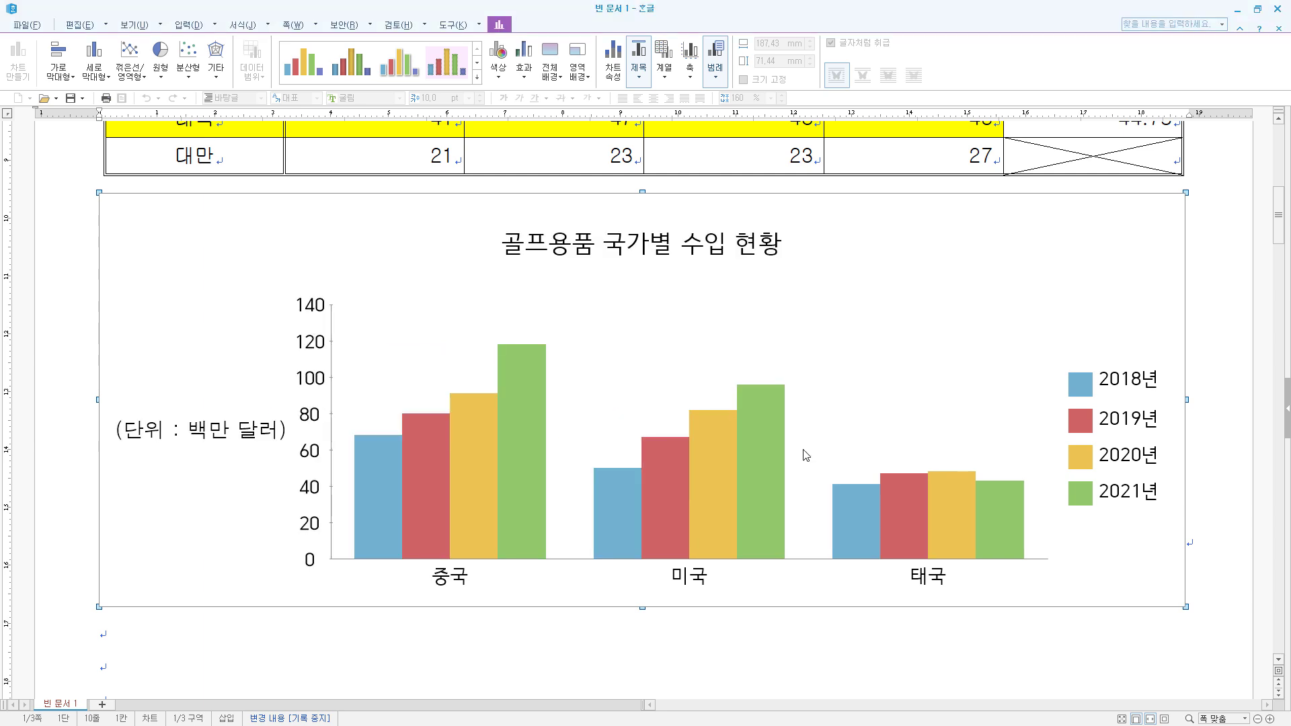
- Set the chart's value axis labels to 돋움, 10 pt
double_click(312, 349)
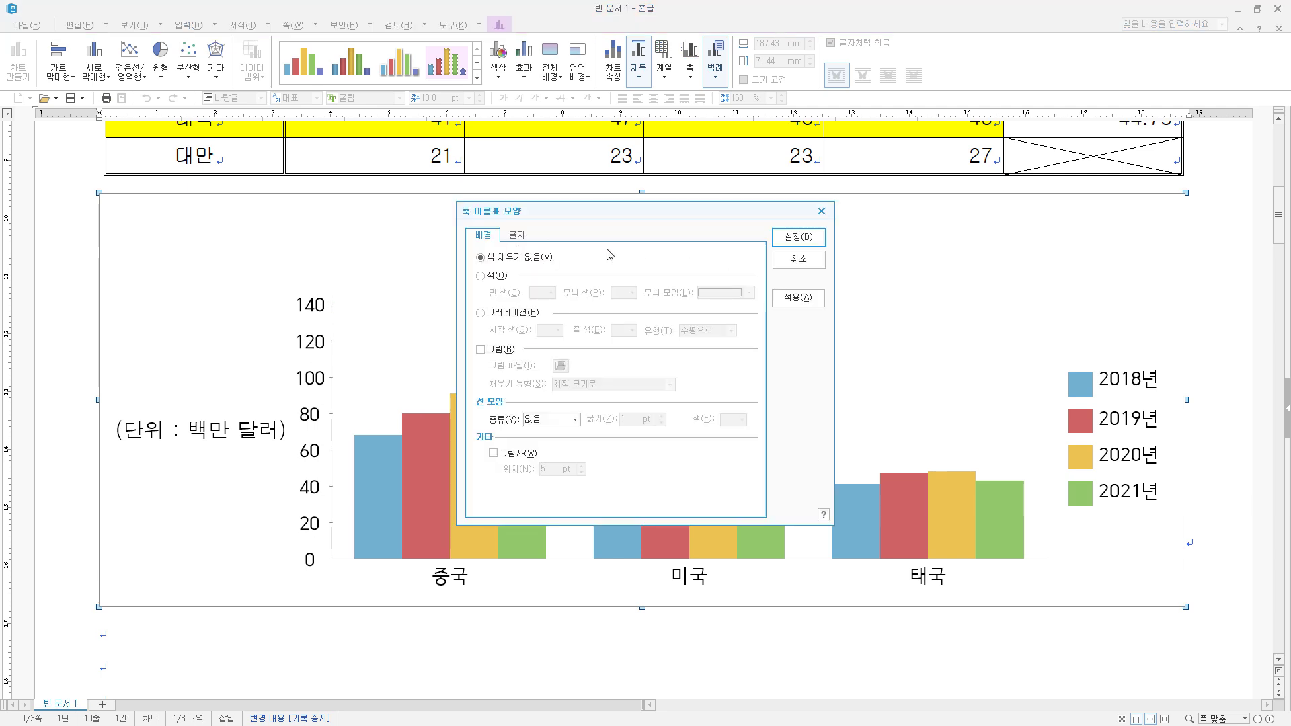
click(516, 236)
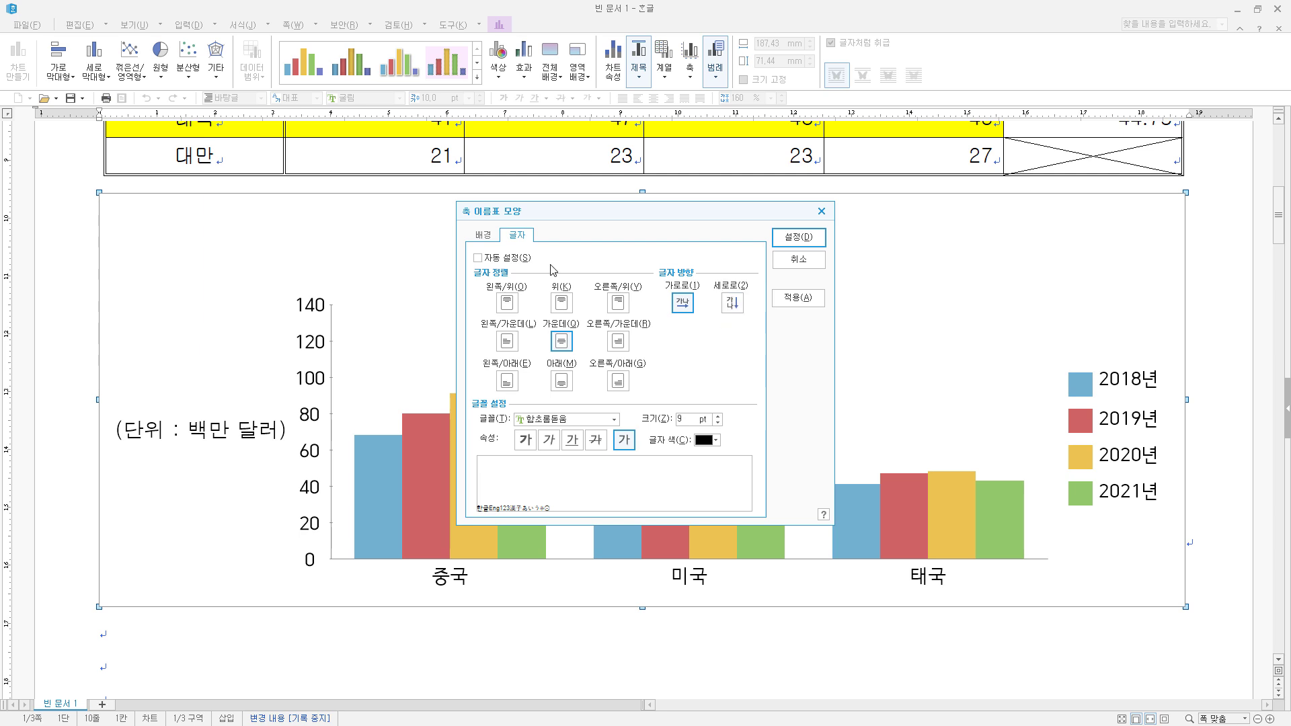
click(539, 420)
text(돋움)
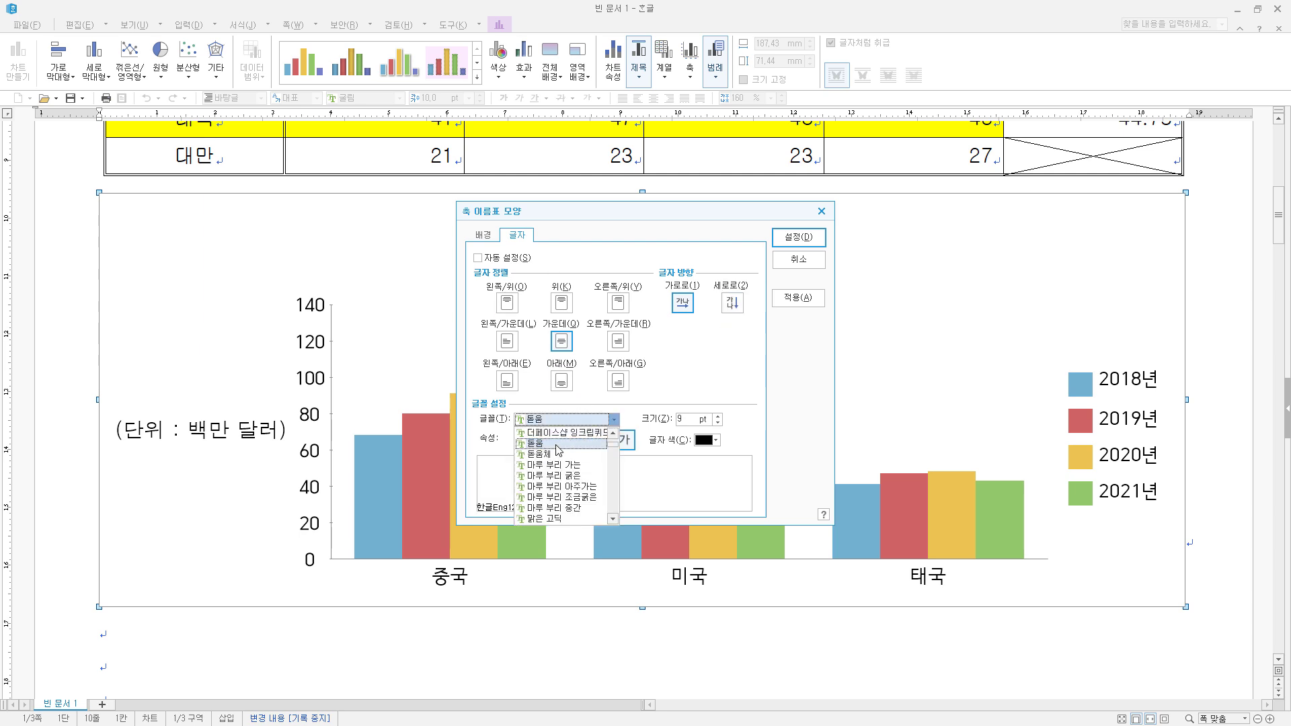
click(557, 444)
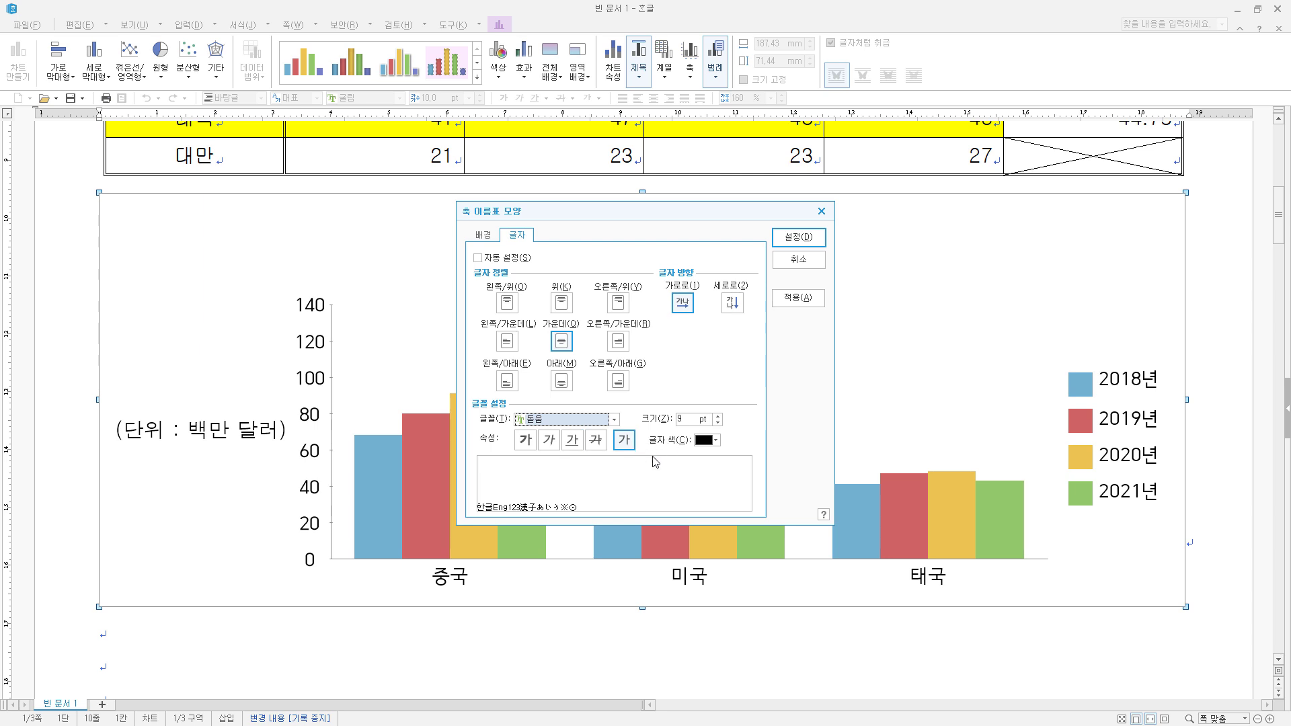
click(718, 416)
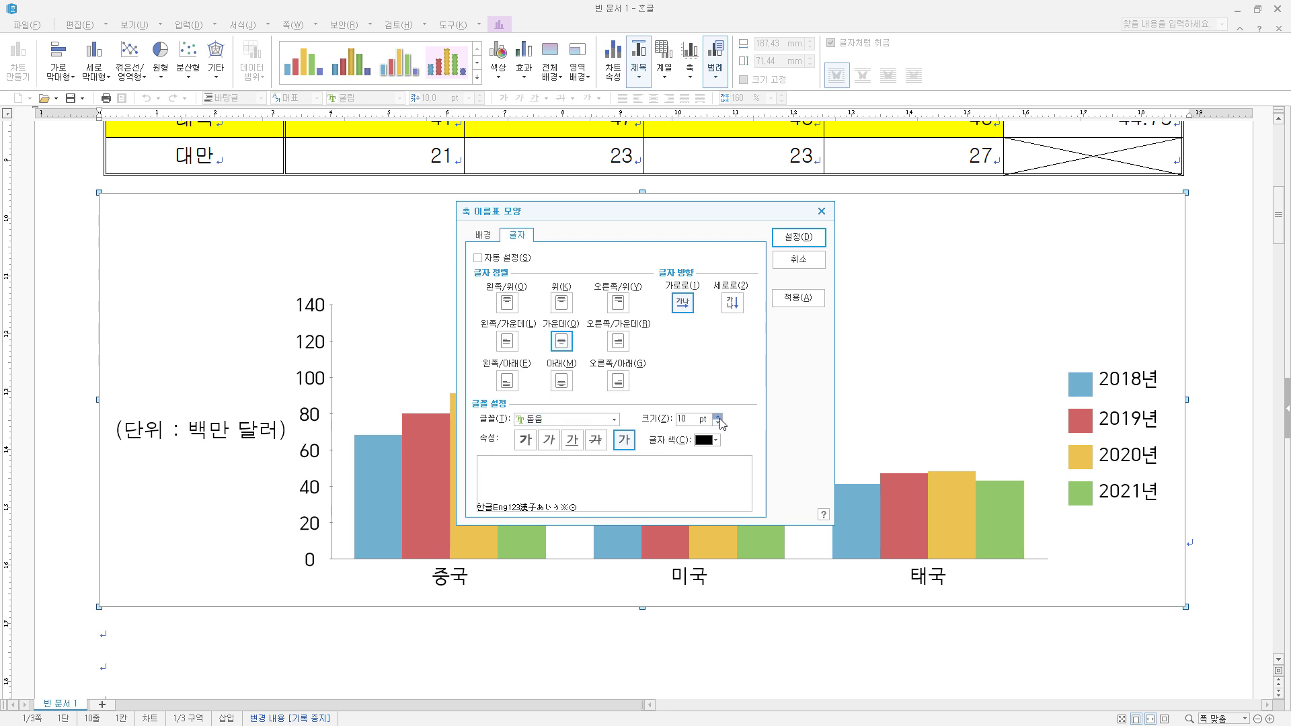
click(799, 237)
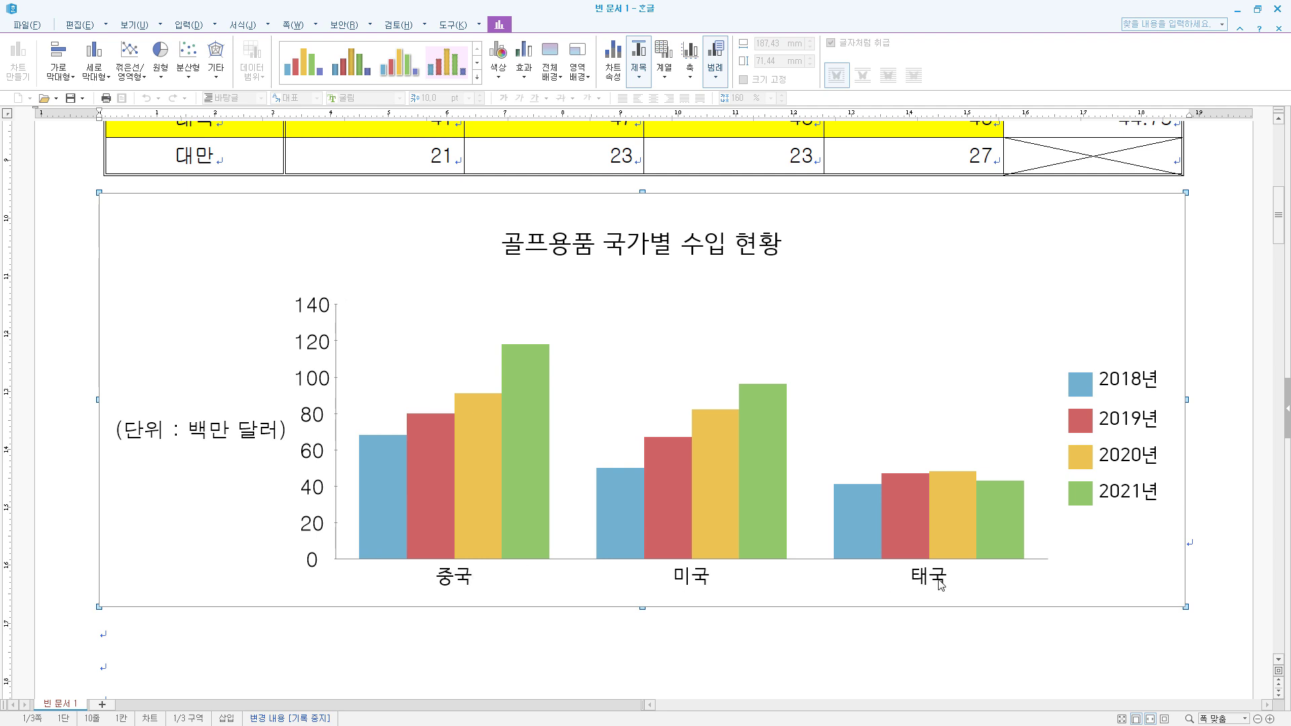
- Set the category axis labels (중국, 미국, 태국) to 돋움, 10 pt
click(699, 584)
click(691, 79)
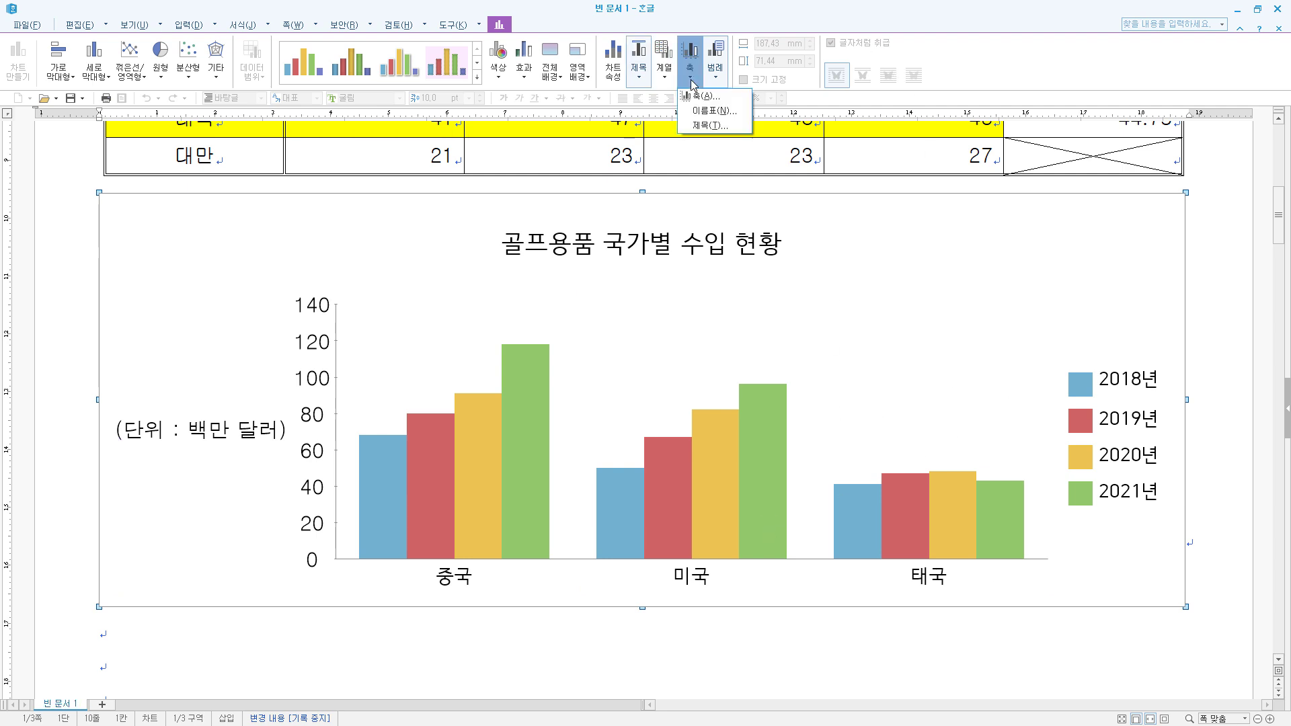
click(711, 111)
click(703, 350)
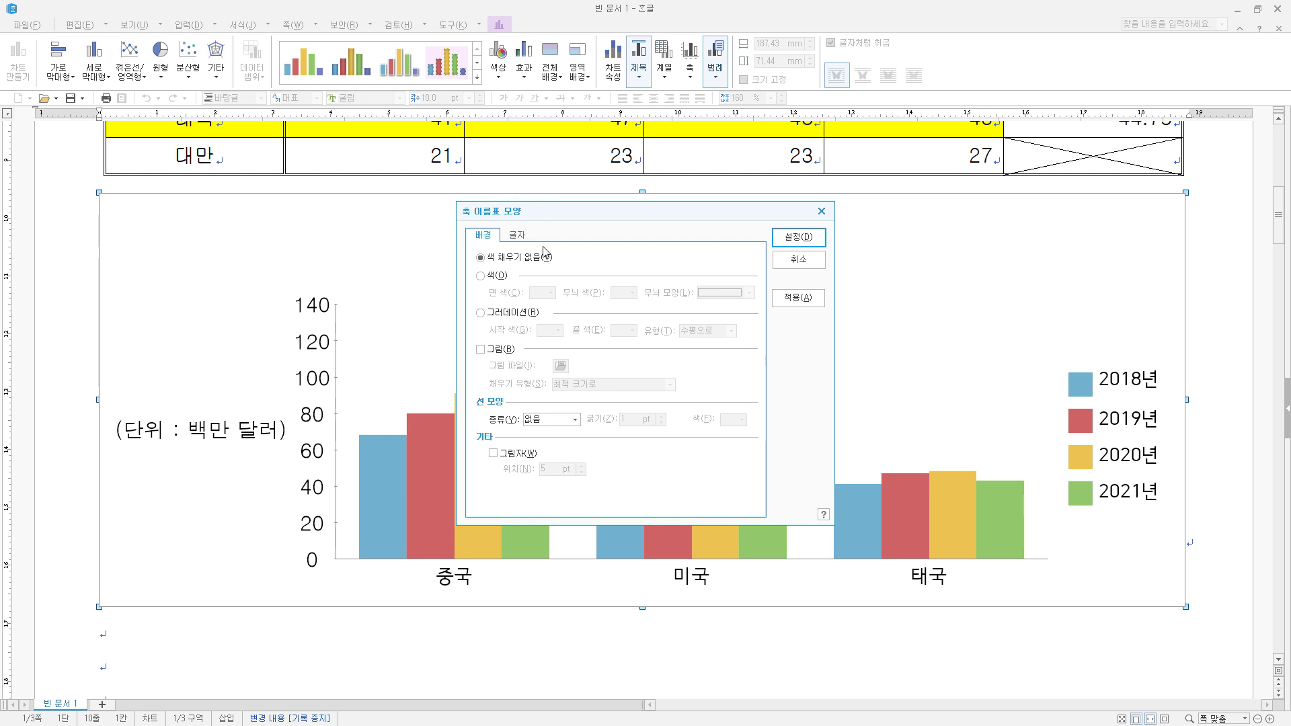
click(517, 236)
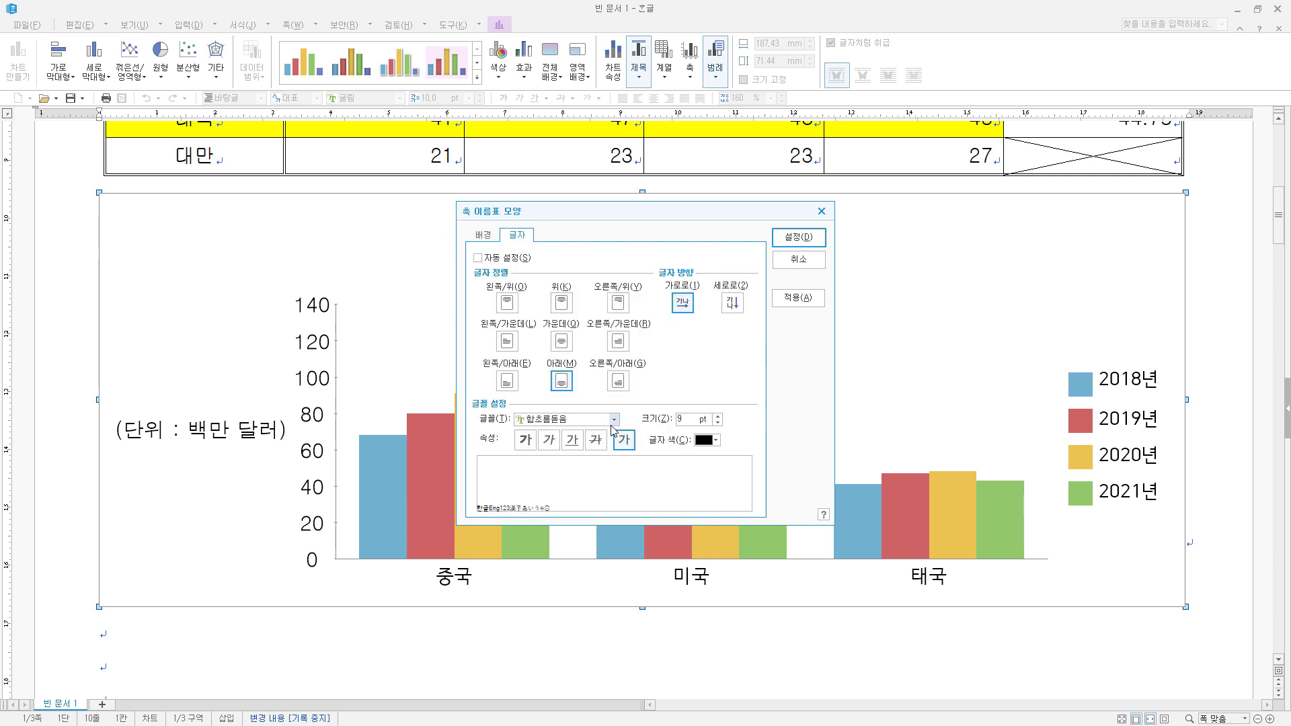
text(돋움)
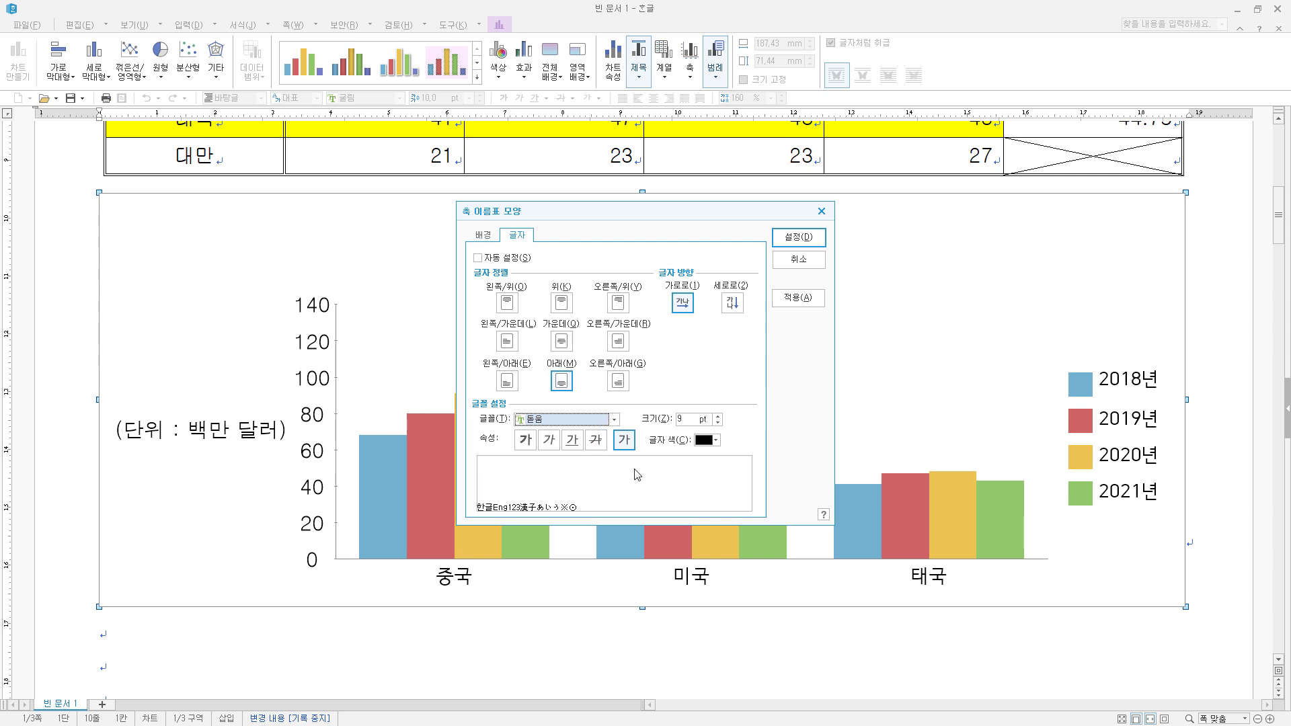
click(807, 239)
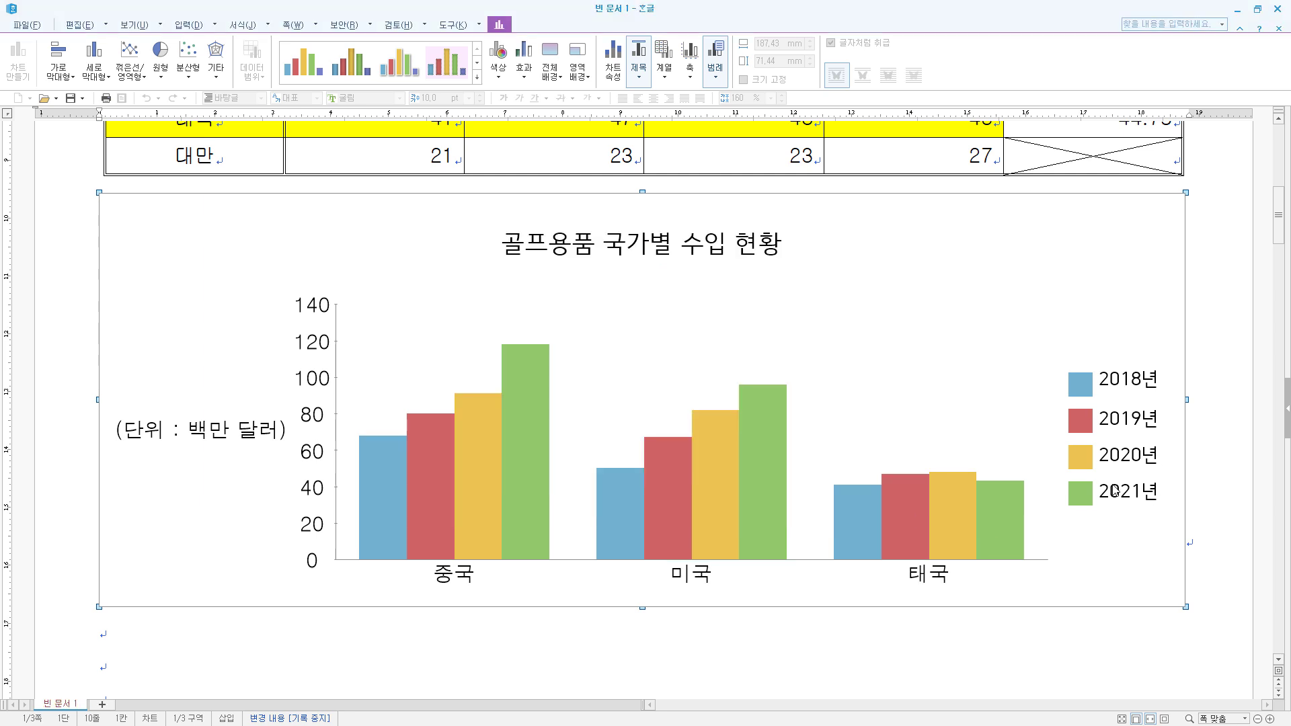
- Give the chart legend a single-line border (한 줄로) and set its font to 돋움, size 10
double_click(1132, 422)
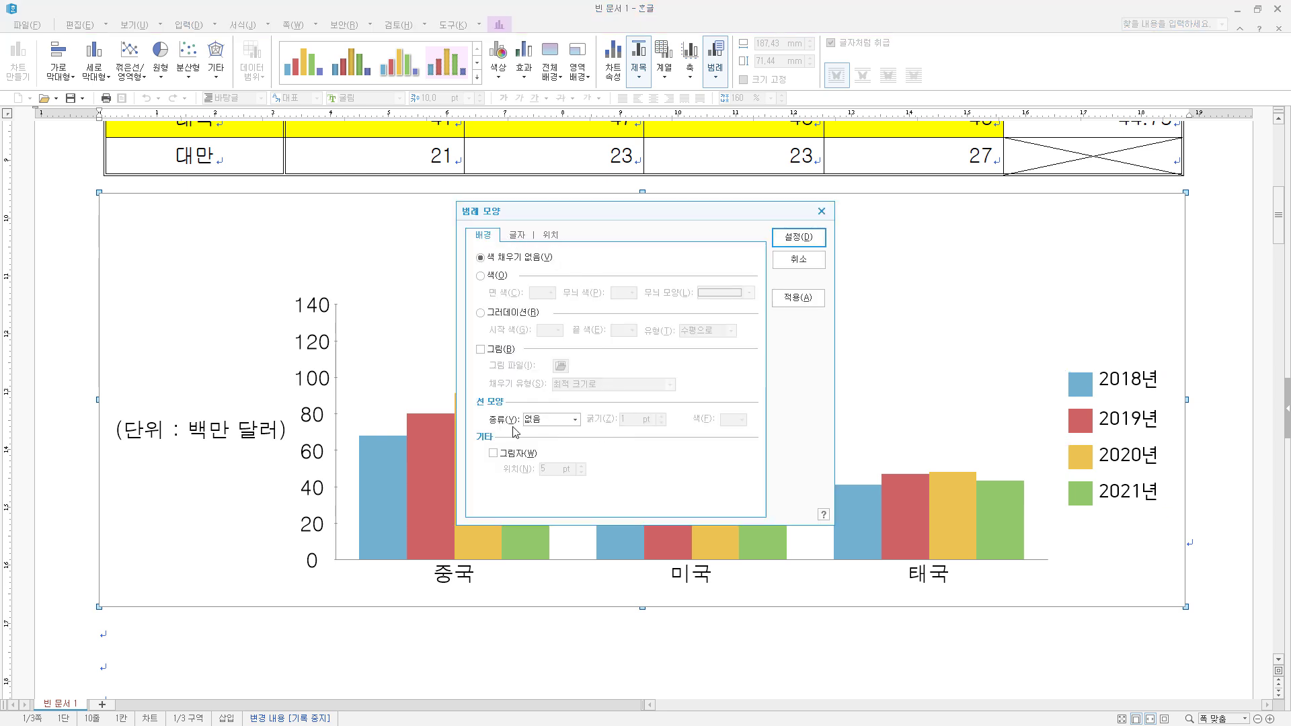
click(546, 423)
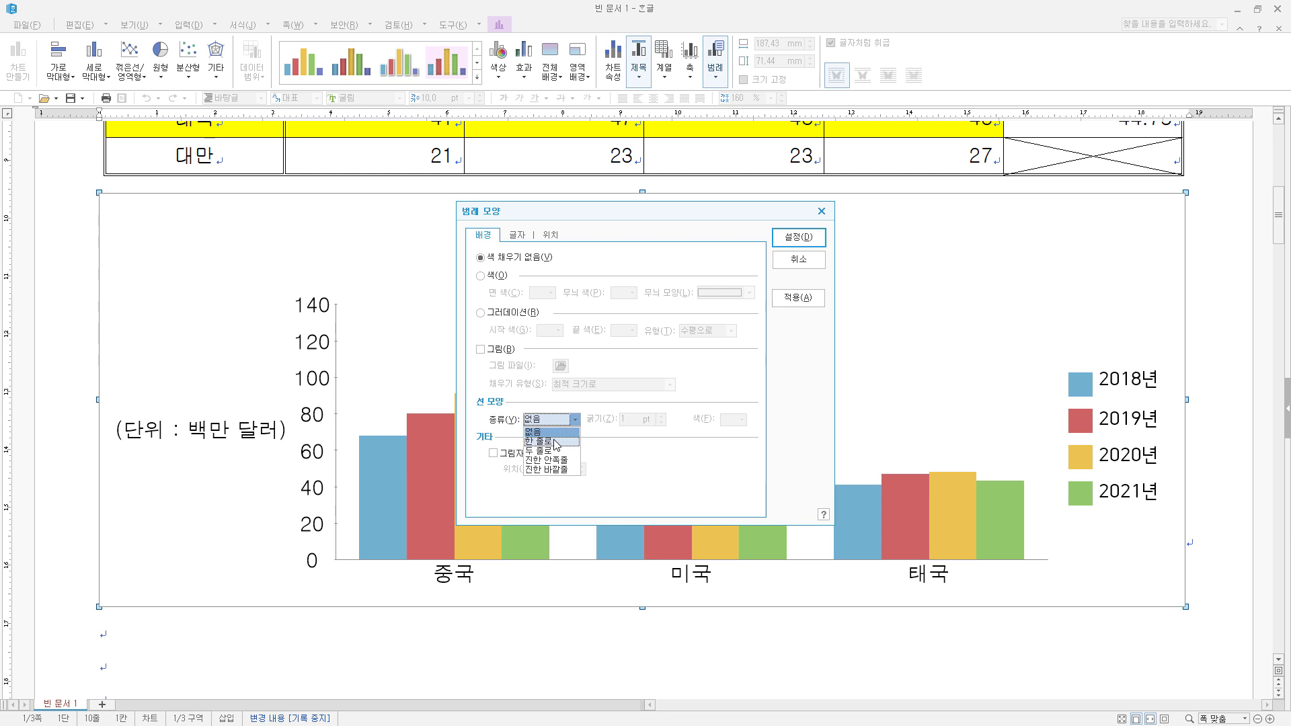
click(556, 442)
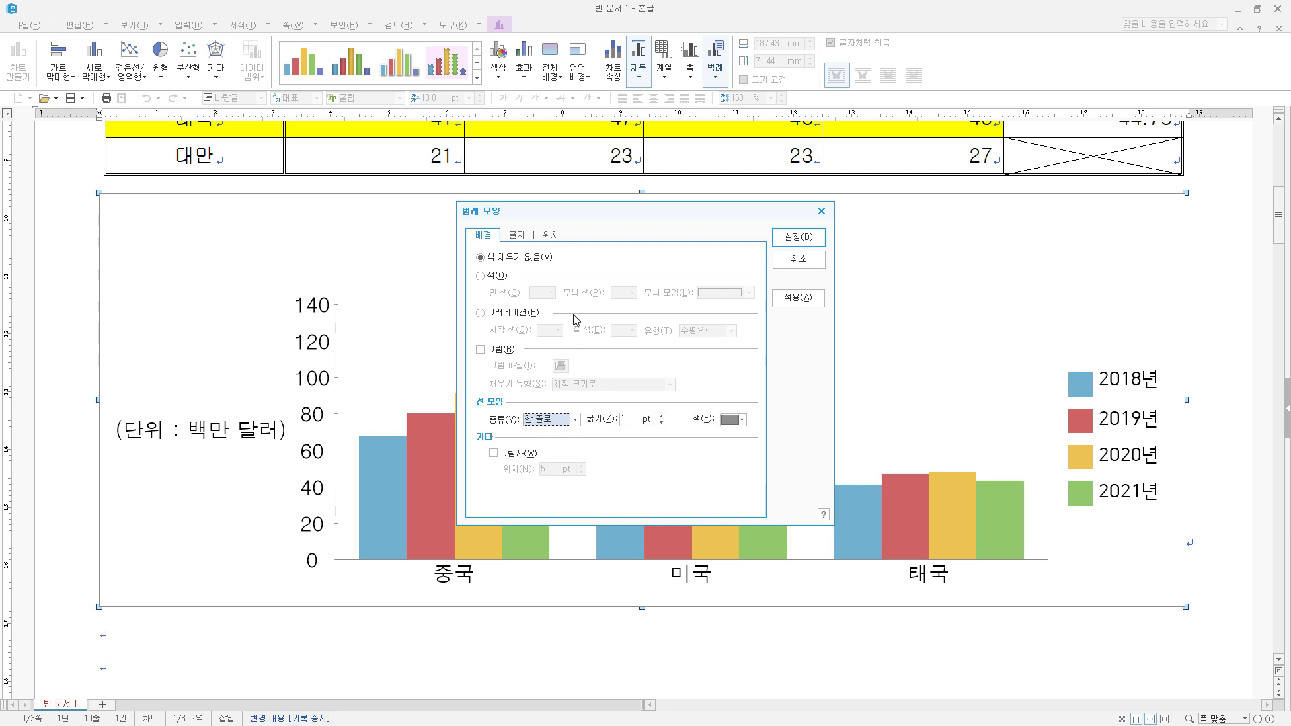
click(516, 235)
click(585, 423)
click(586, 423)
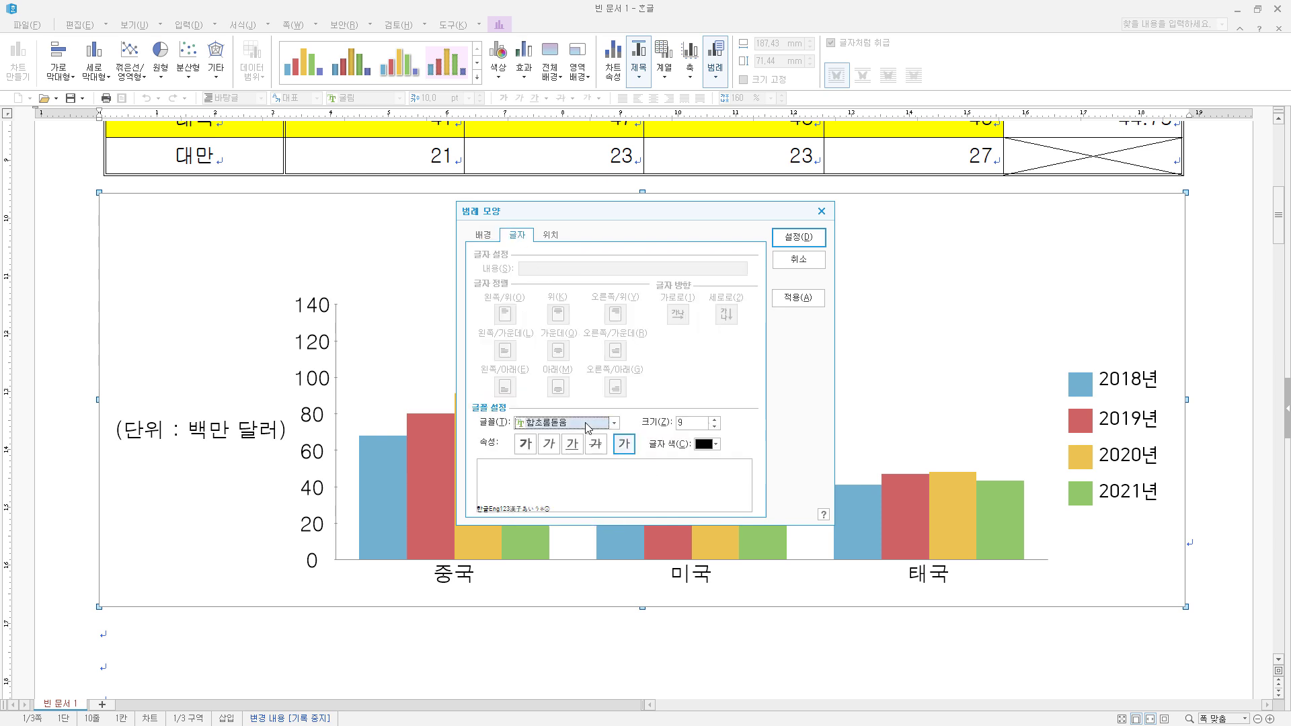
text(돋움)
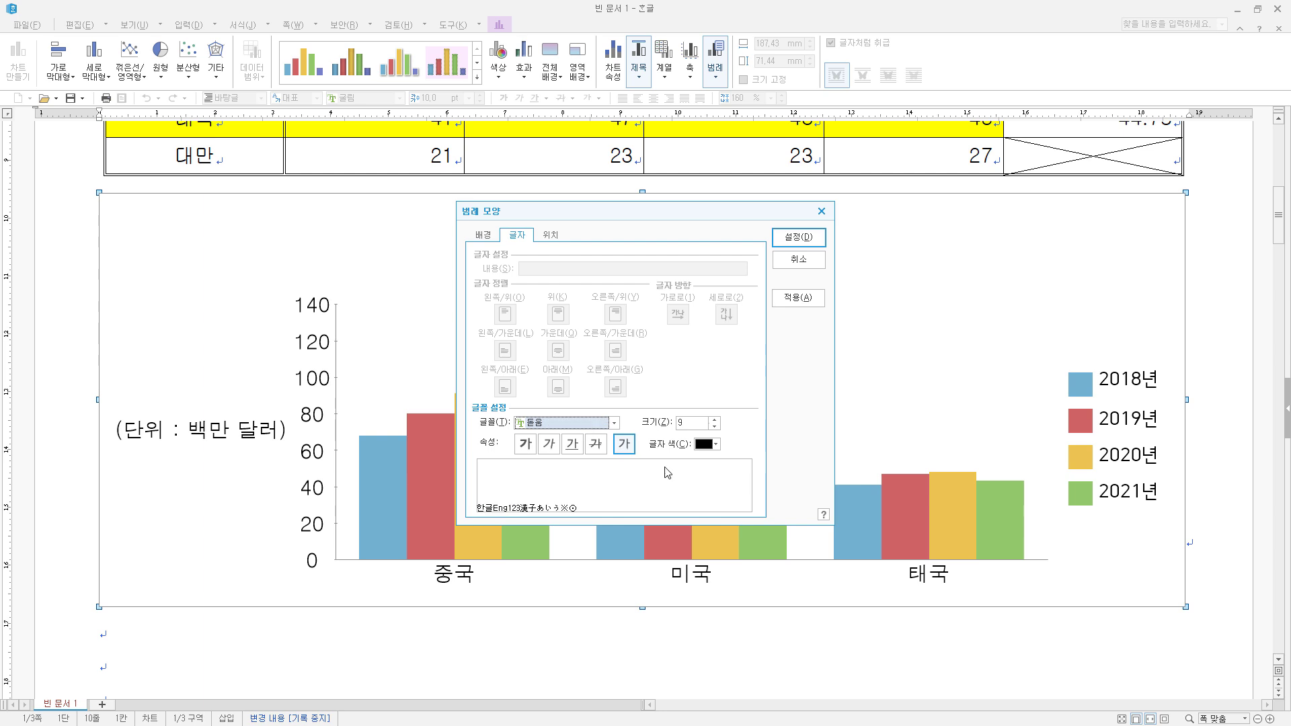
click(714, 419)
click(809, 248)
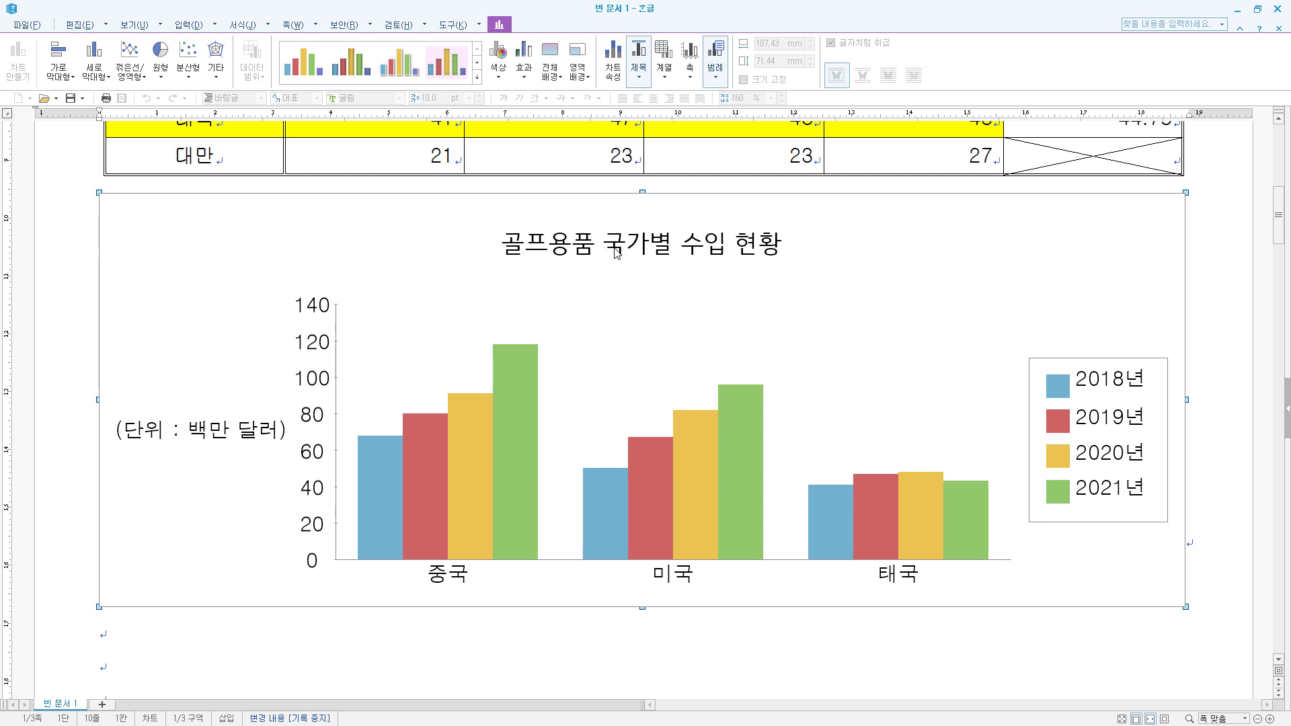
- Give the chart title a single-line border (한 줄로) and a shadow (그림자) with a 2 pt offset
double_click(639, 251)
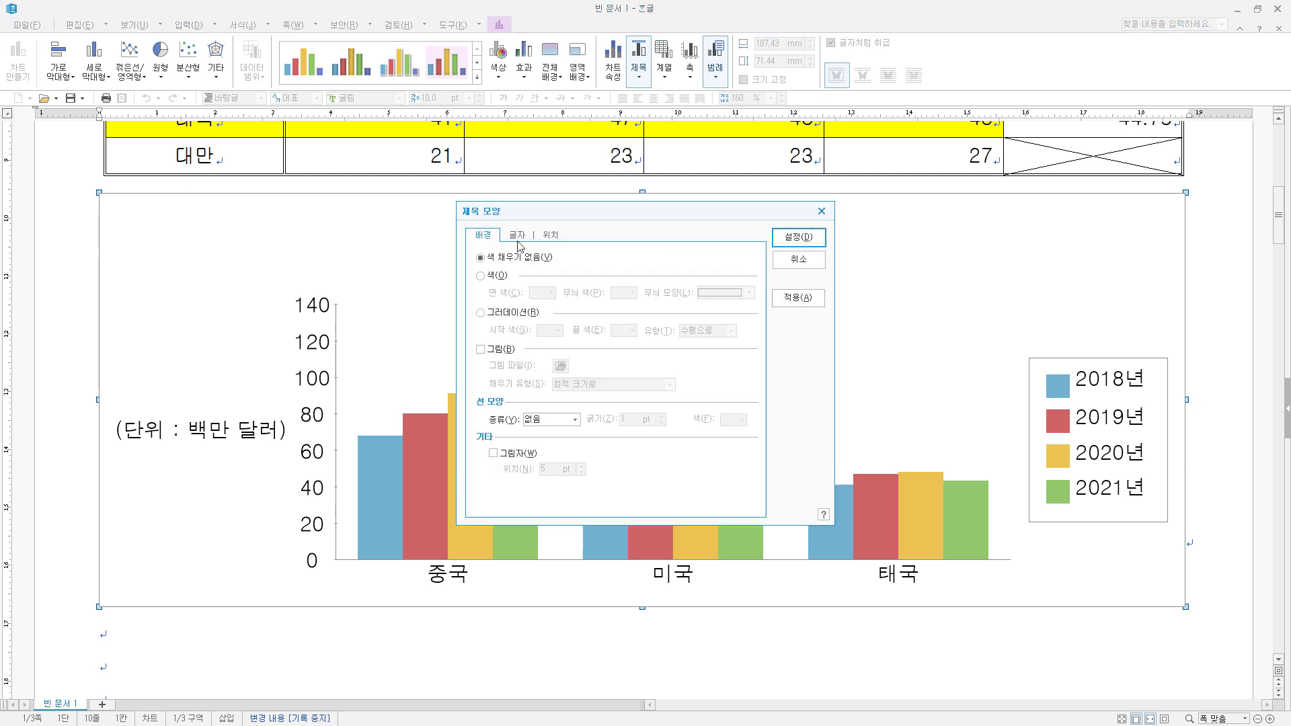
click(559, 420)
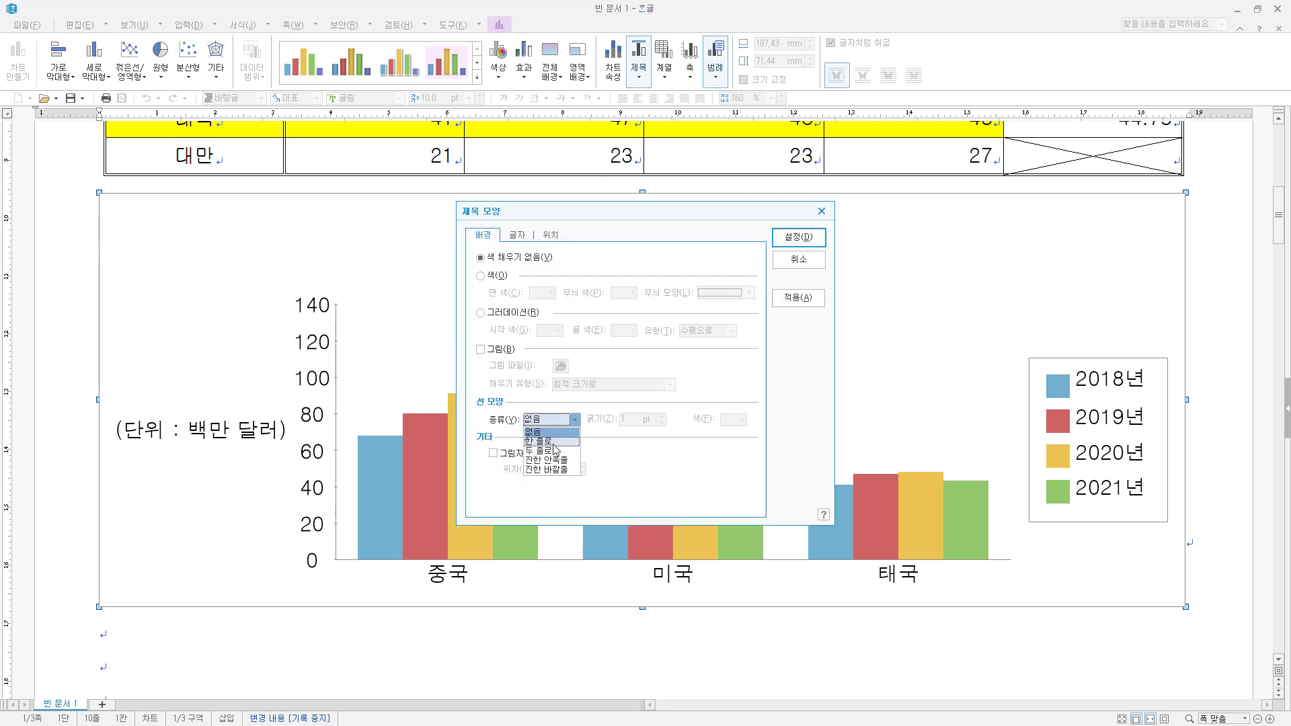
click(553, 439)
click(500, 460)
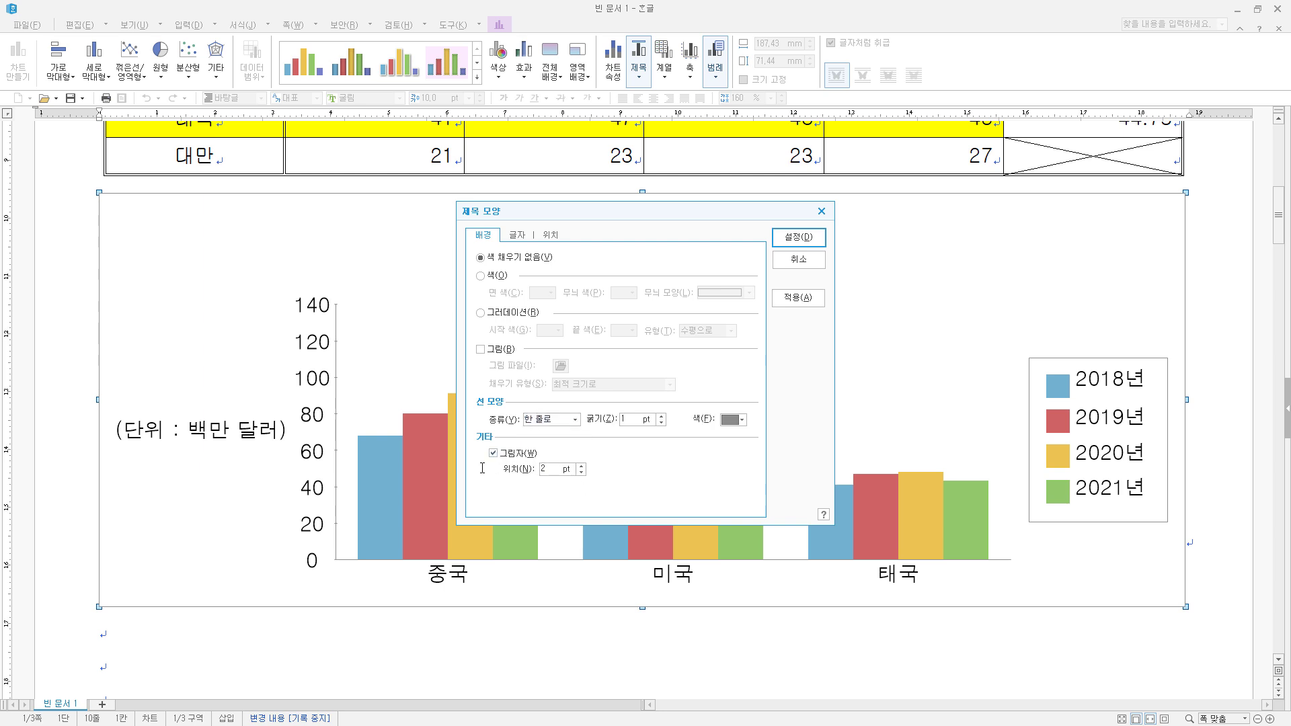
- Set the chart title's font to 돋움 in bold and apply the title formatting
click(517, 234)
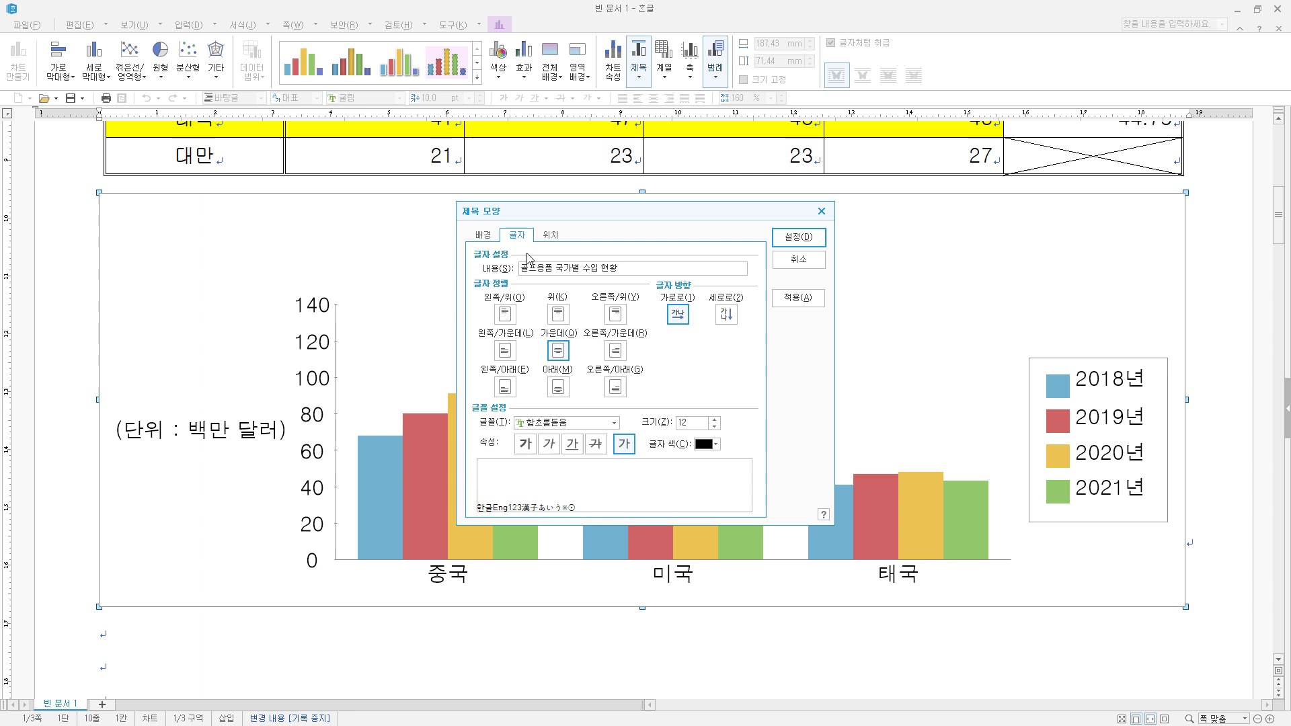
click(573, 427)
text(돋움)
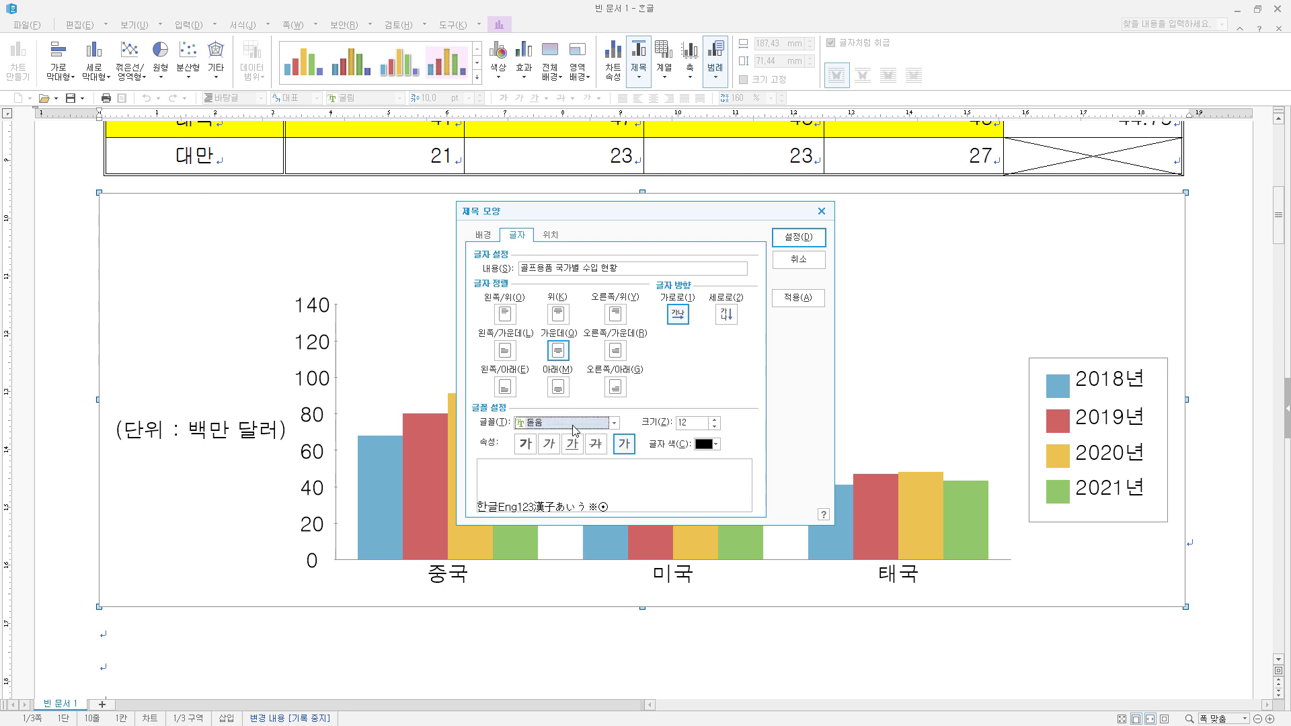
click(526, 445)
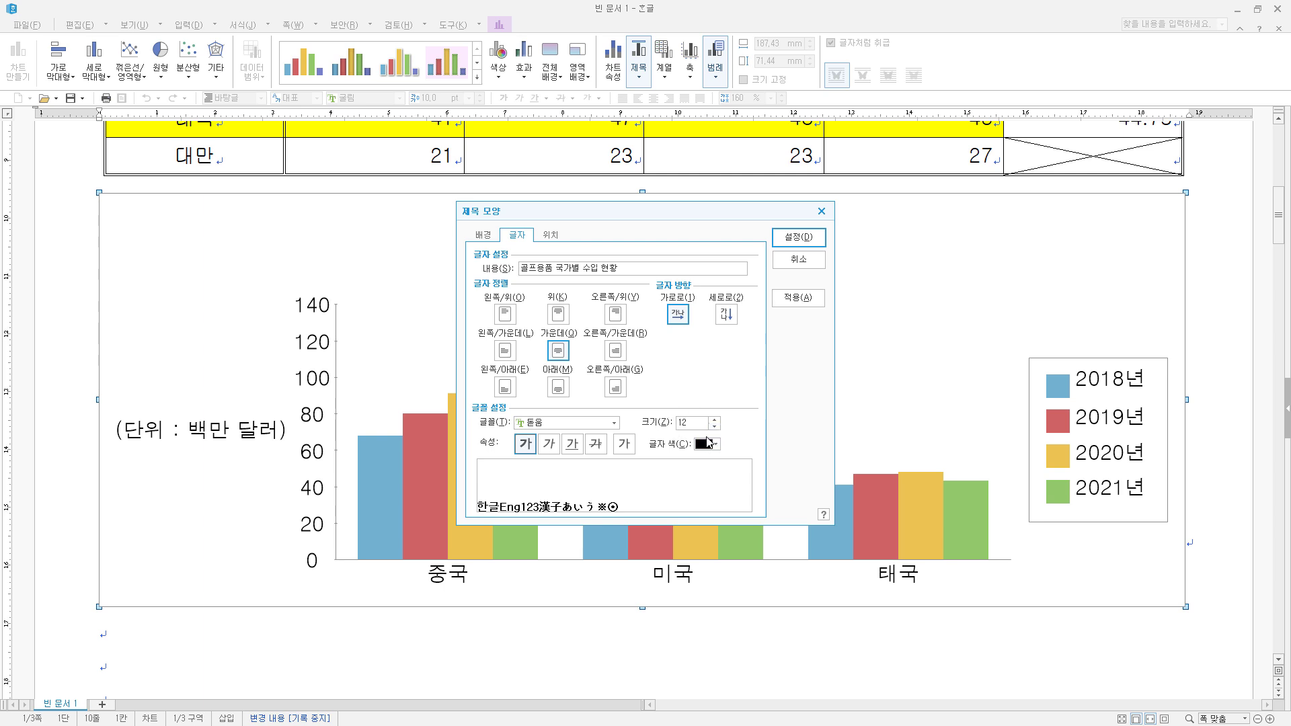
click(799, 238)
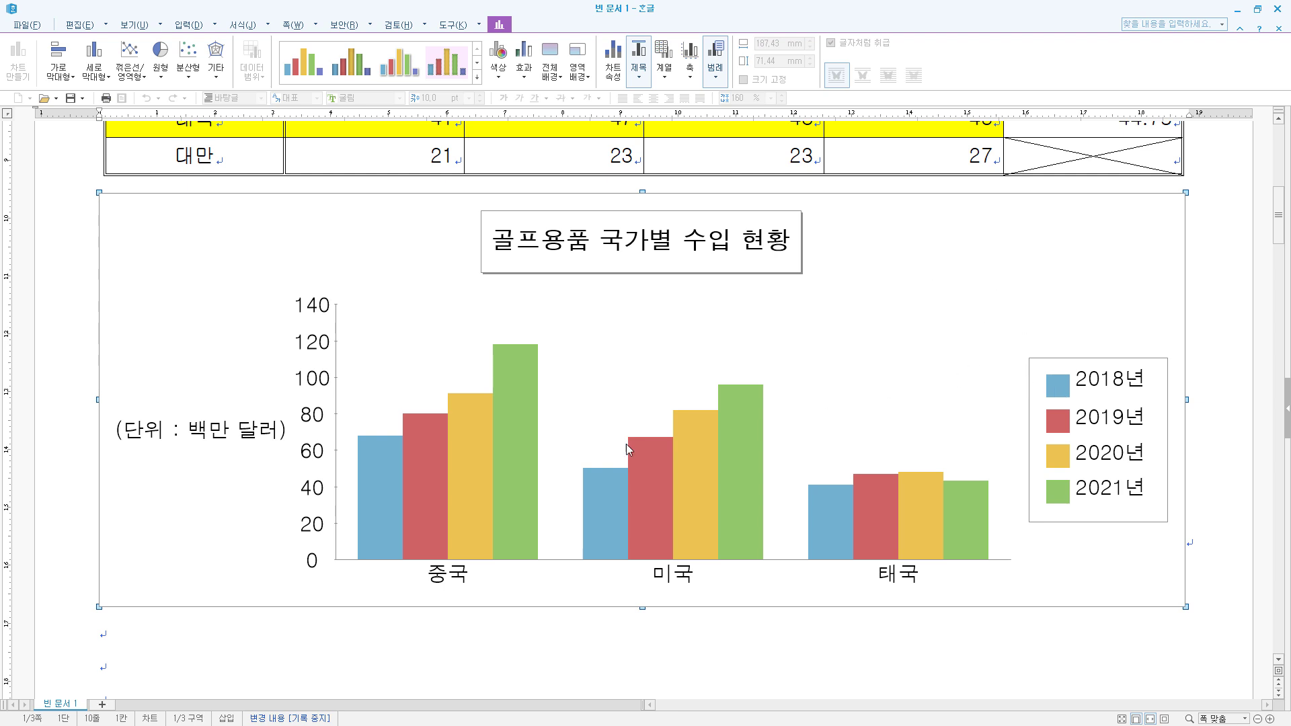
- Review the finished table and chart of item 2 and the blank lines below item 3 on the following page
scroll(132, 568, down, 10)
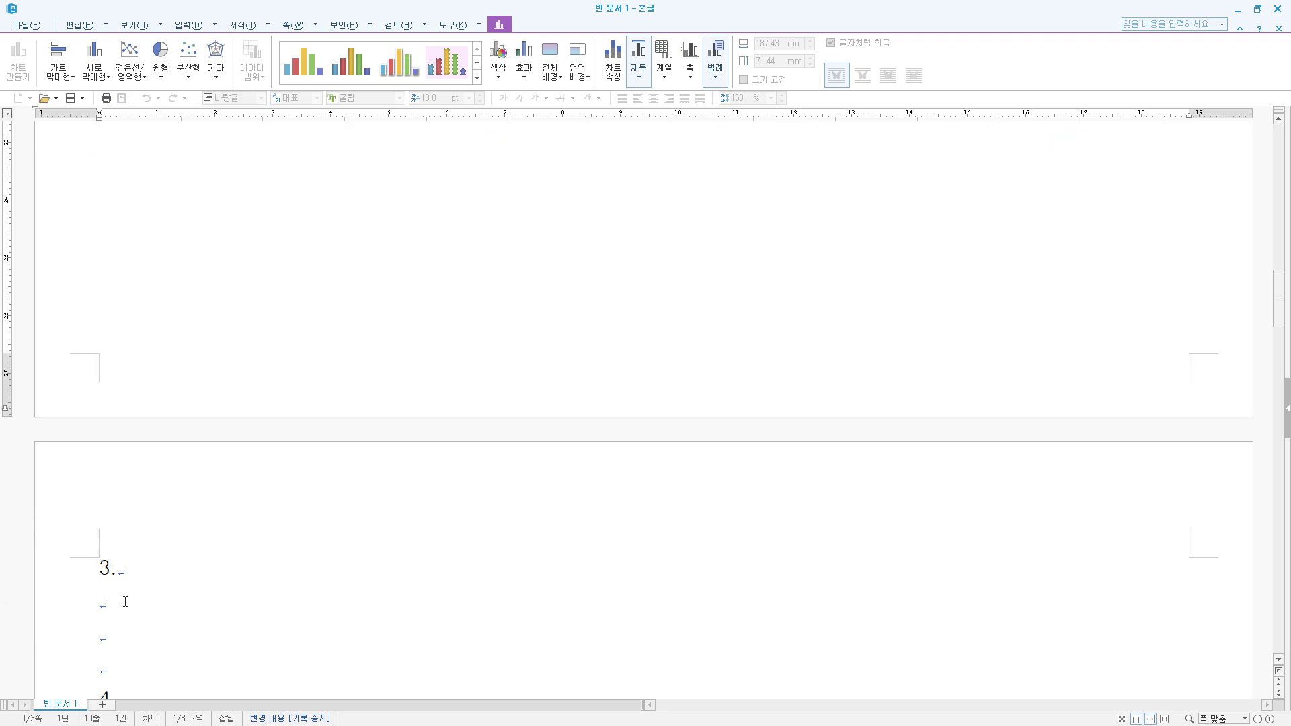
click(104, 598)
scroll(1044, 446, up, 5)
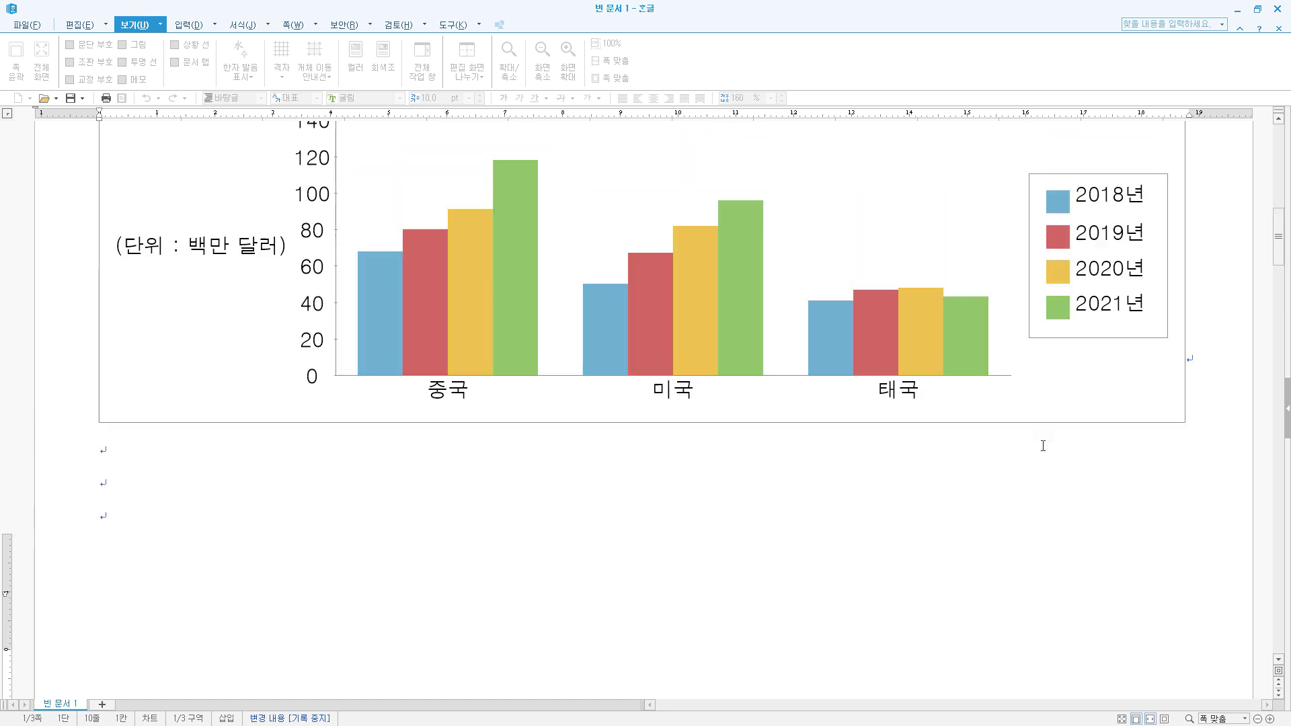
scroll(1043, 446, up, 8)
click(1140, 595)
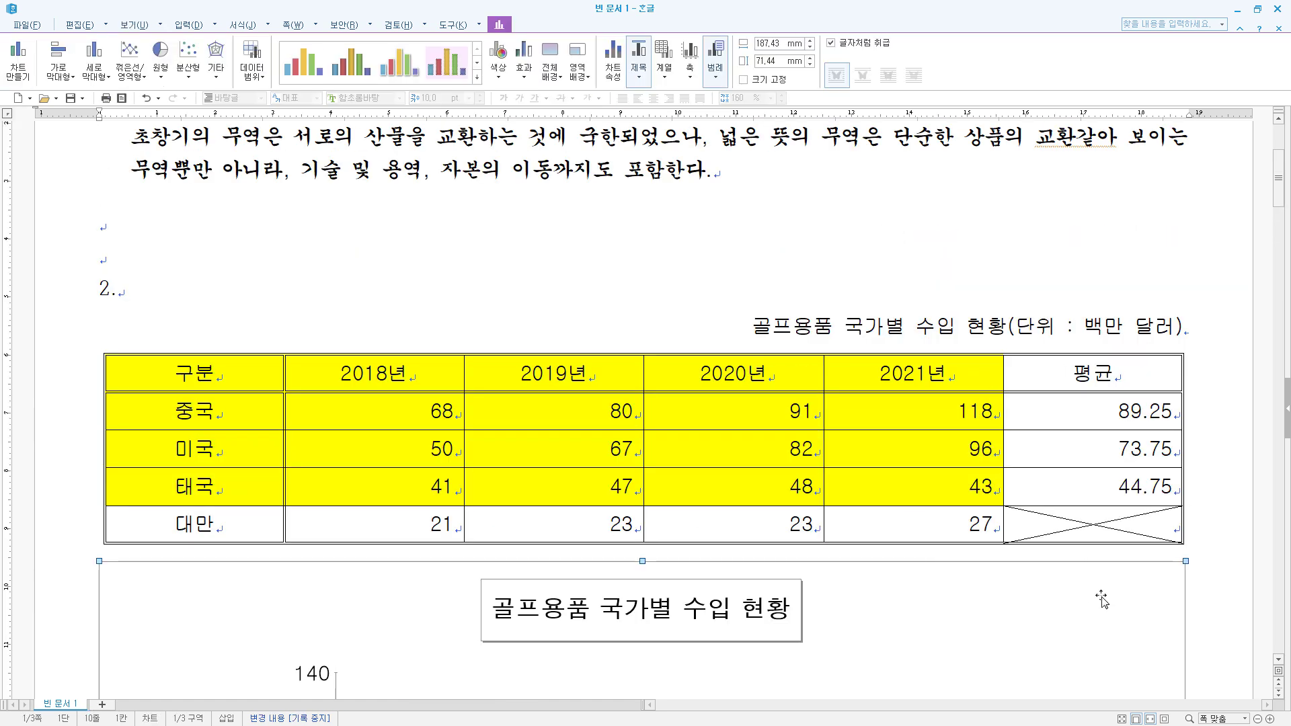
scroll(1152, 327, down, 3)
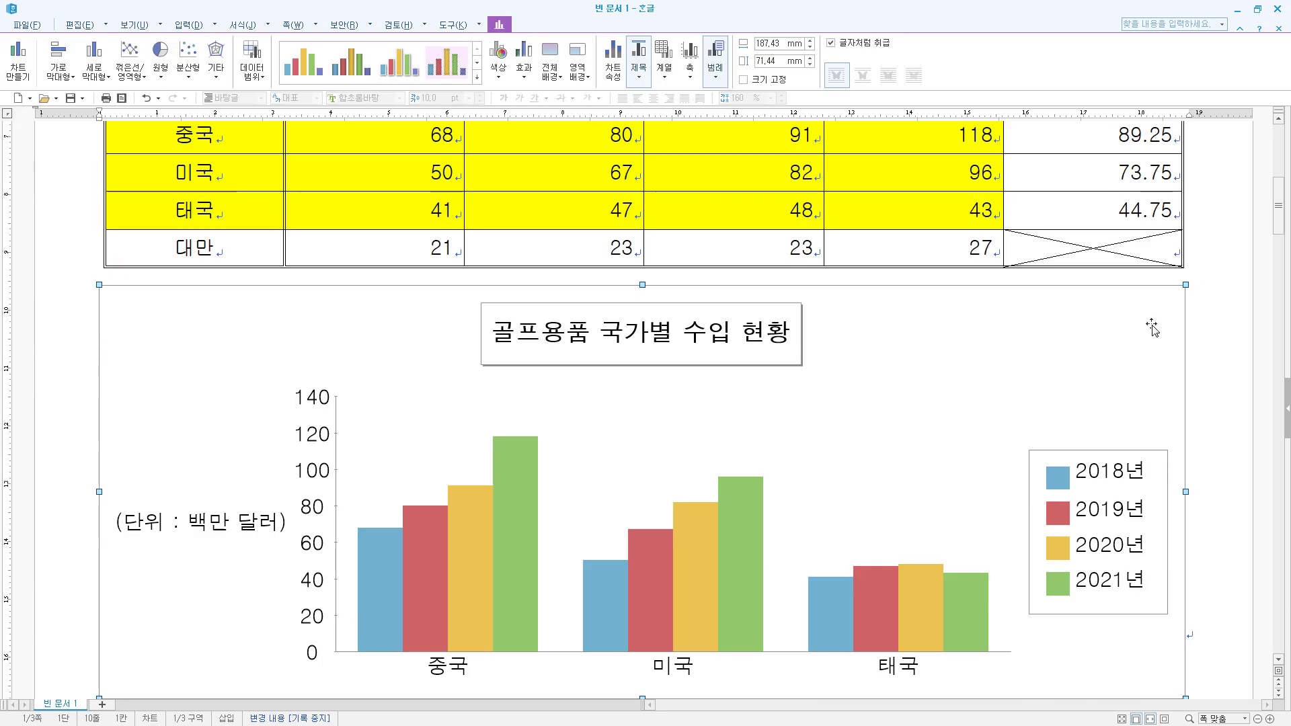
click(928, 209)
scroll(520, 333, down, 7)
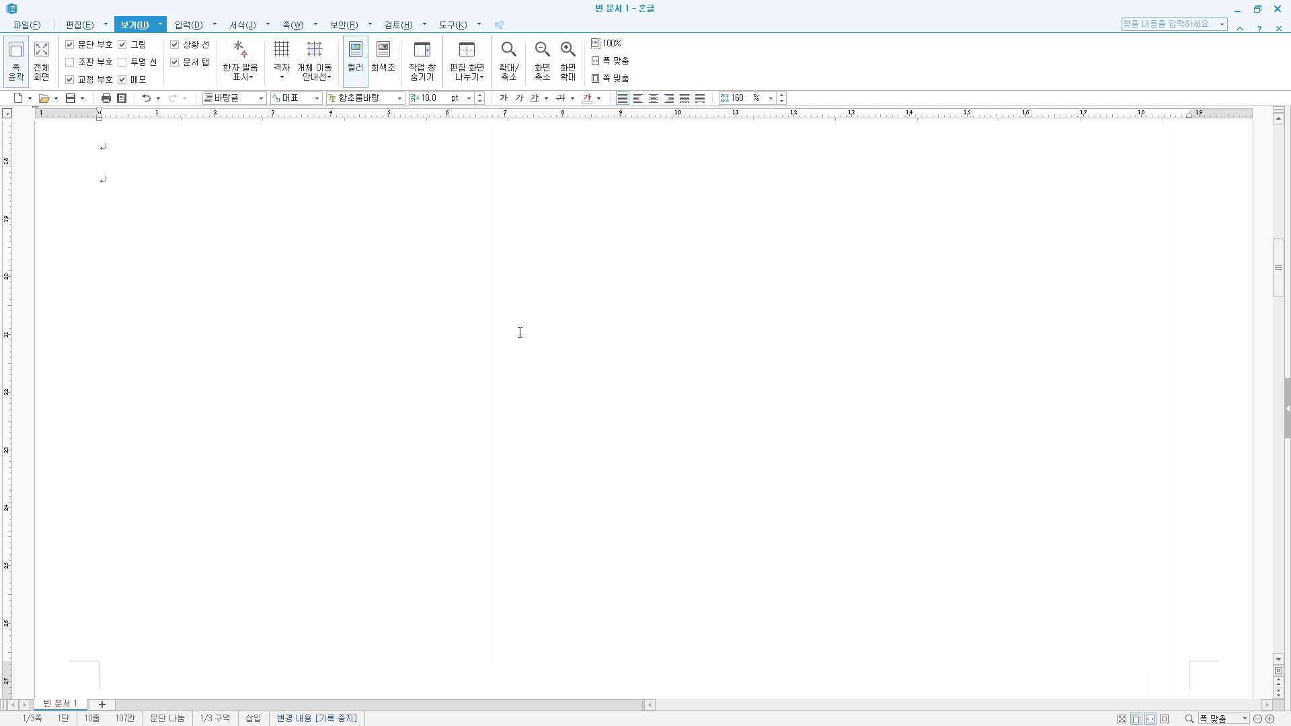
scroll(519, 333, down, 4)
click(124, 622)
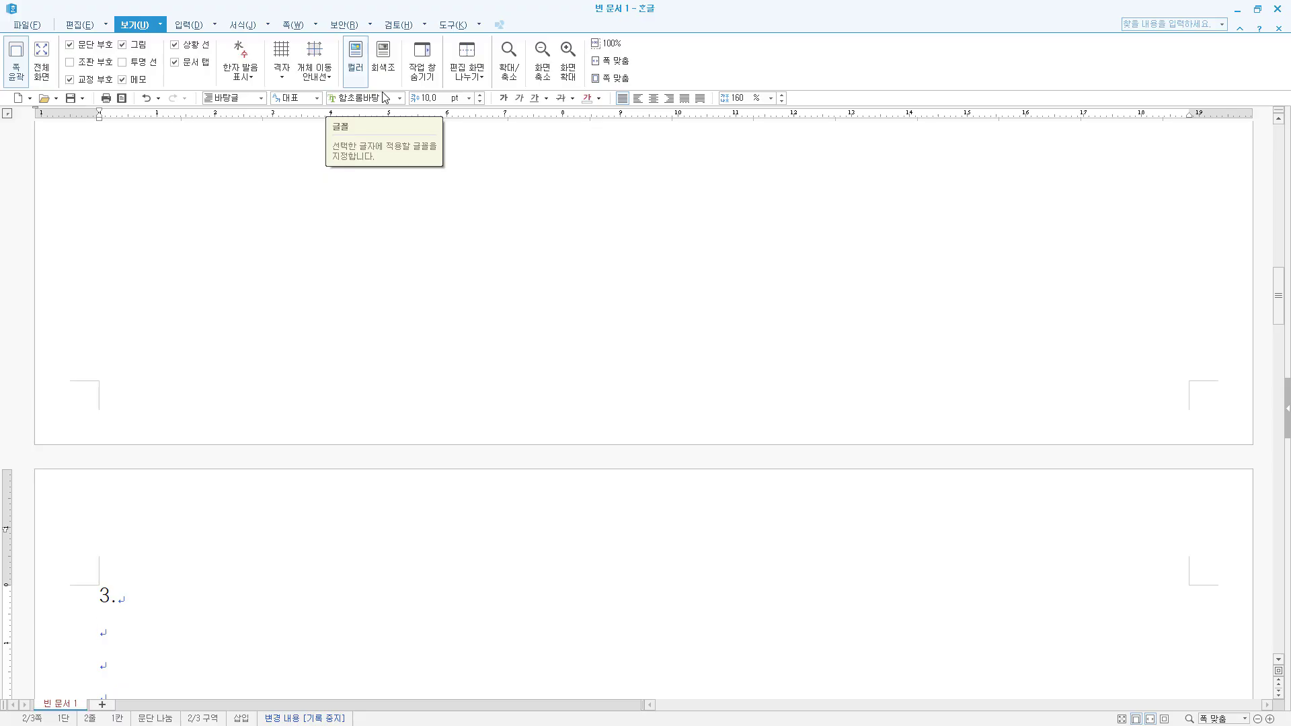
key(alt+d)
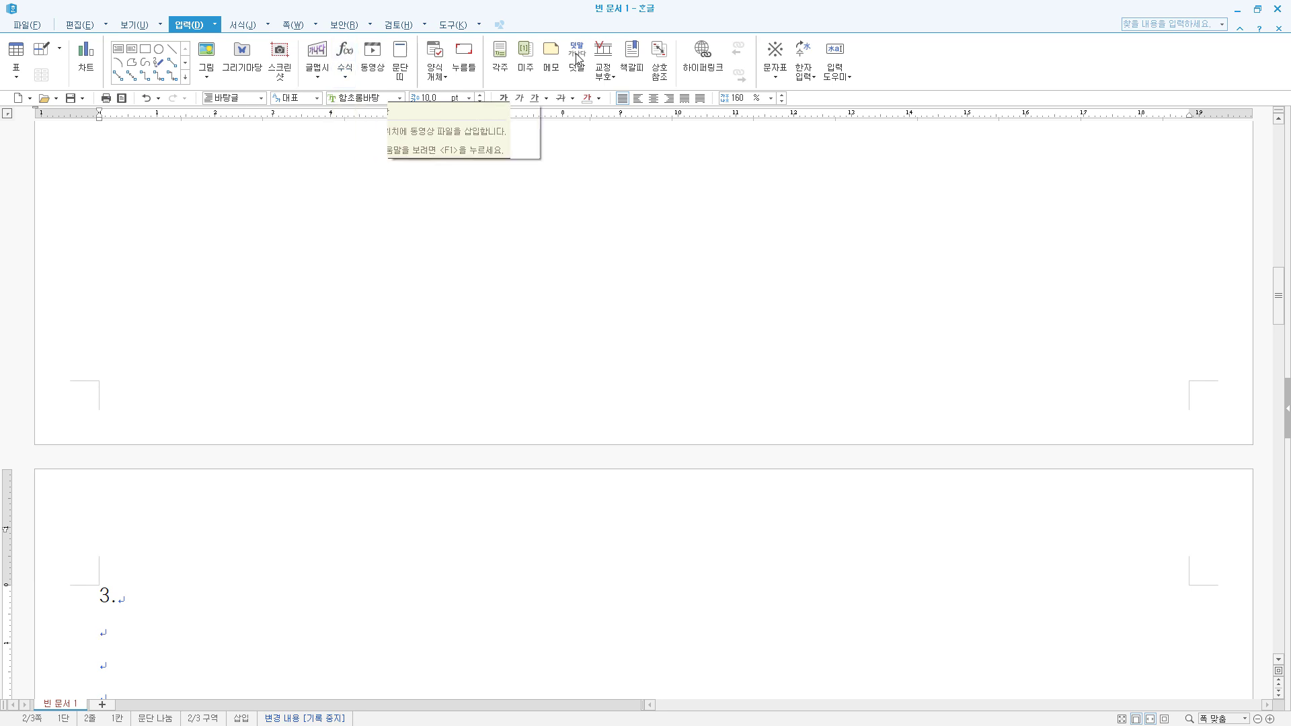
- Switch to the document in the other Hangul version and enter the label (1) on the line below item 3
click(1238, 11)
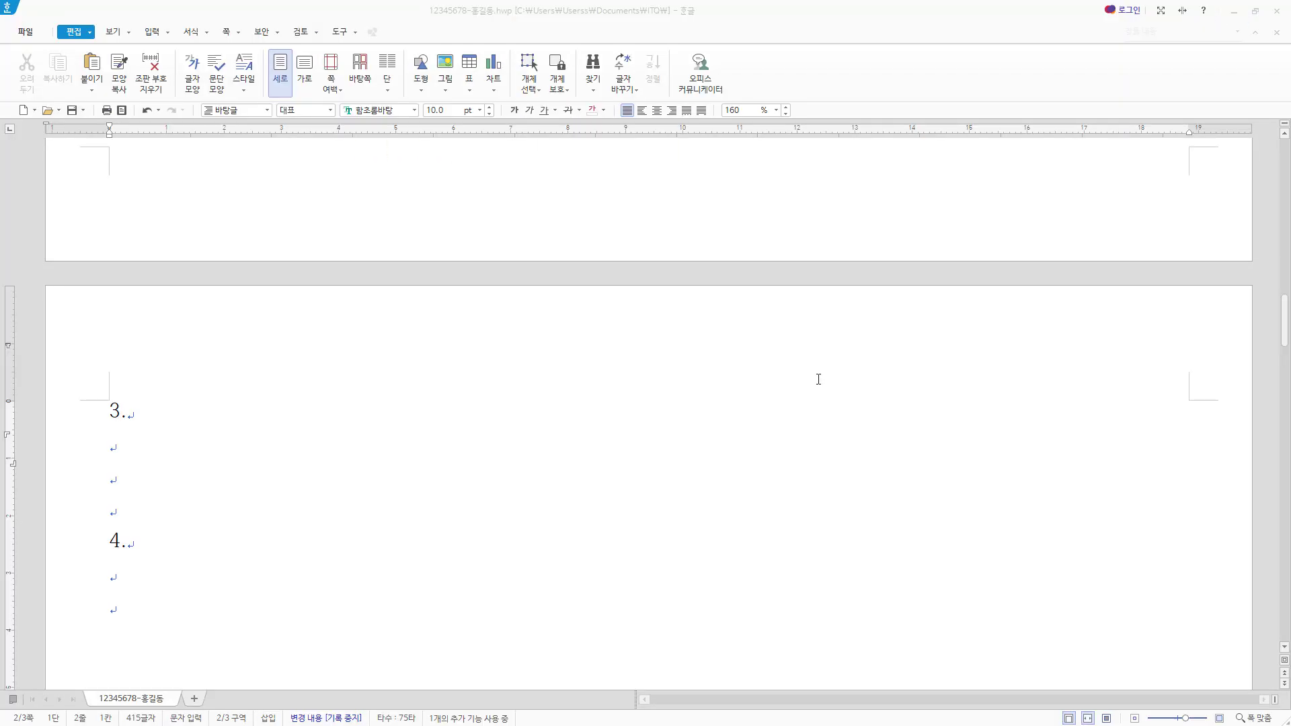
click(180, 436)
click(152, 31)
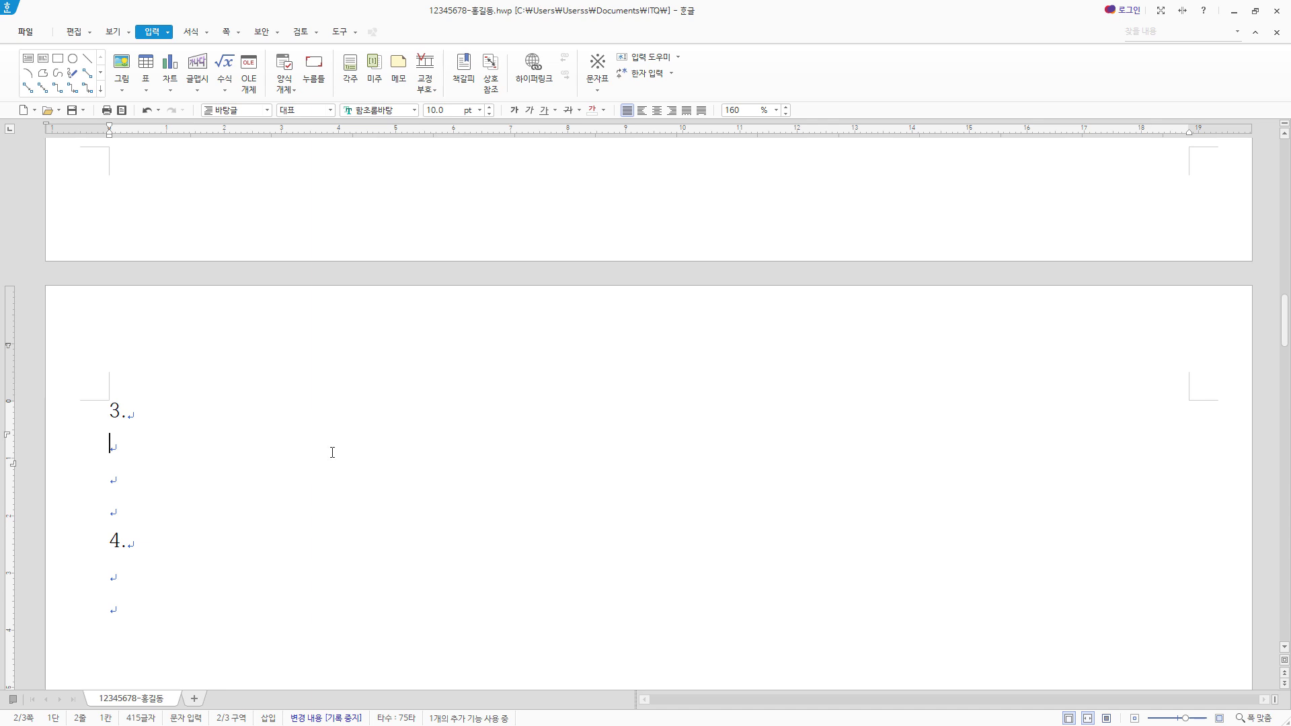
text((1))
- Start an equation after label (1) with a fraction of V subscript 2 over V subscript 1
click(229, 69)
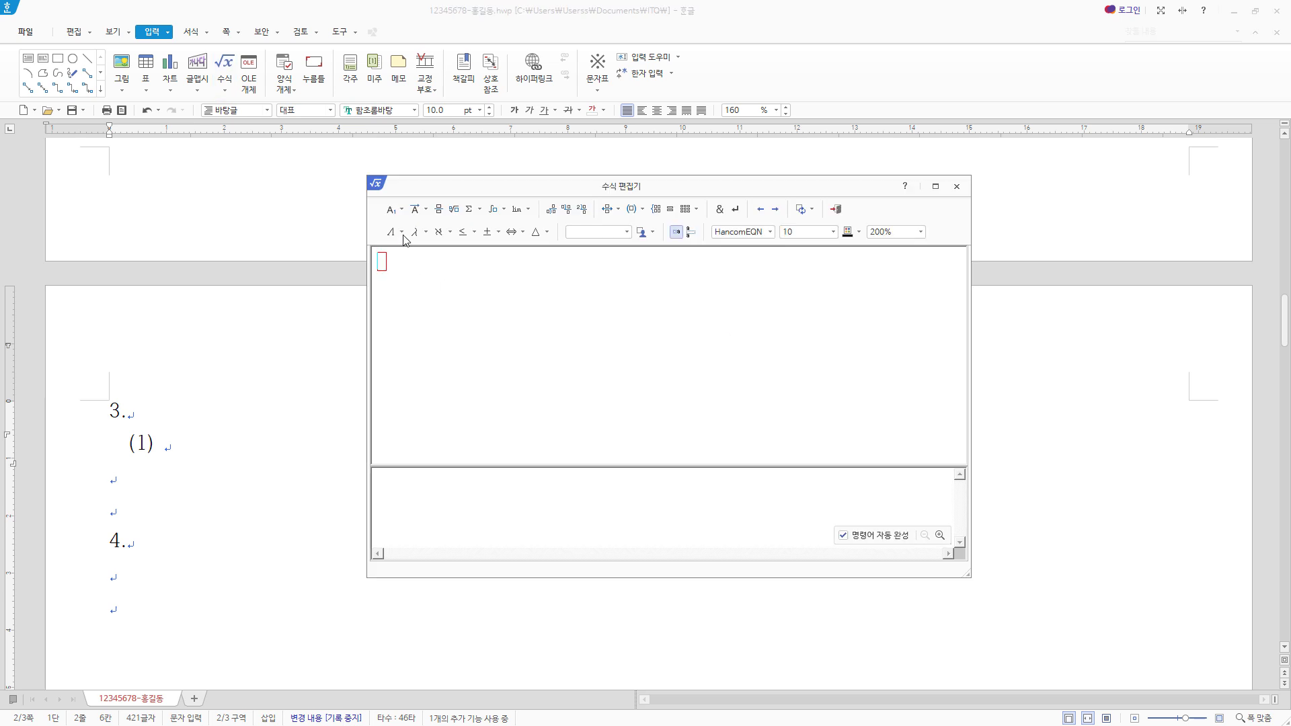
click(440, 211)
text(V} over {})
click(393, 211)
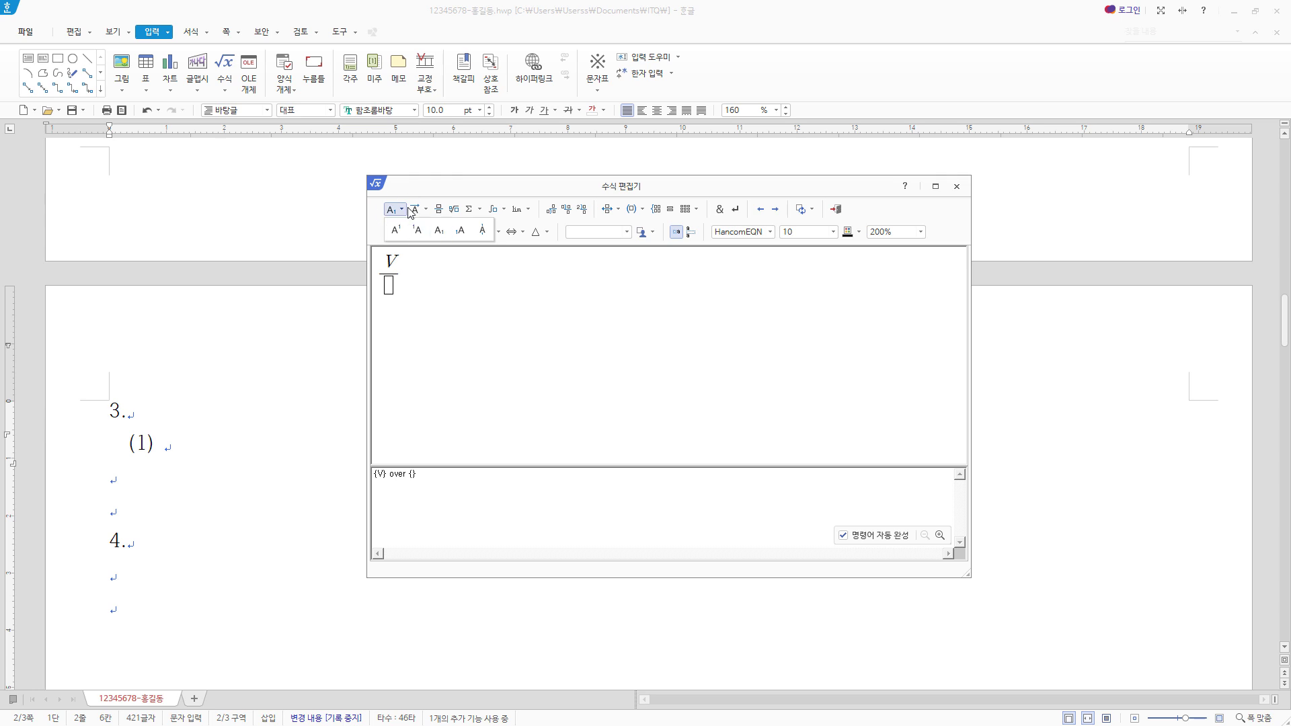
click(439, 232)
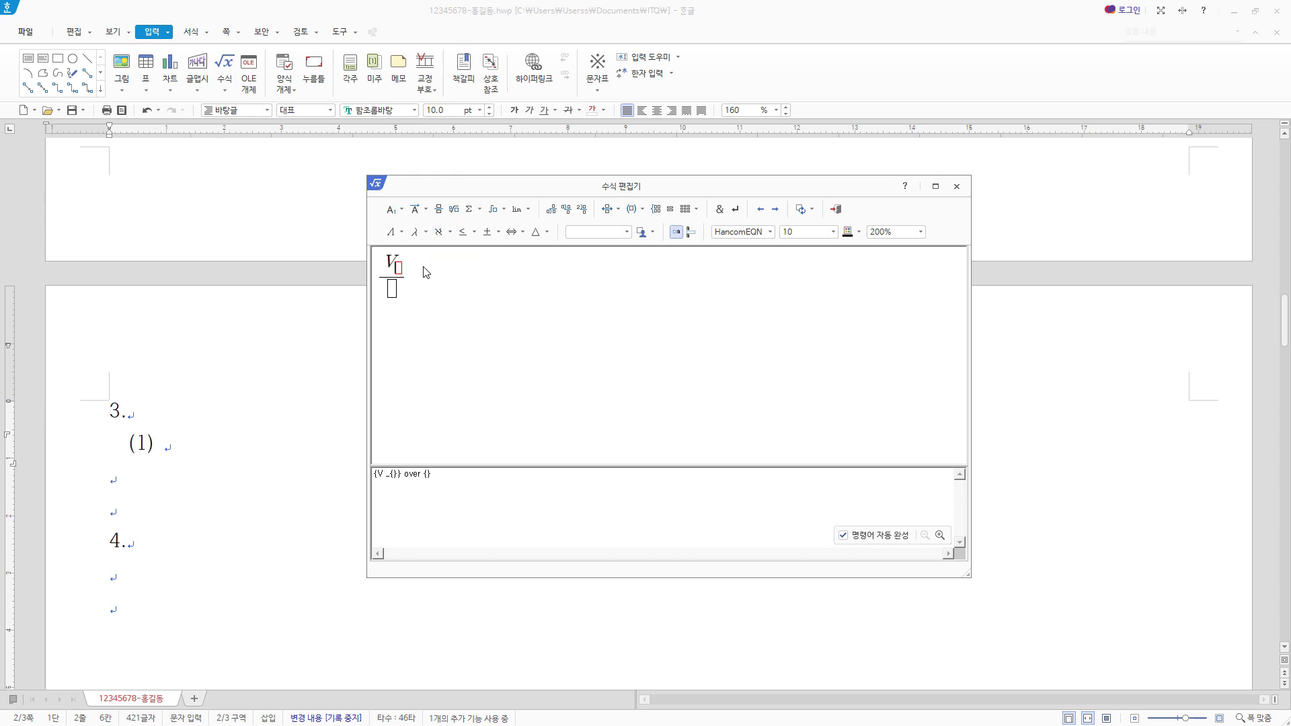
text(2)
text(V)
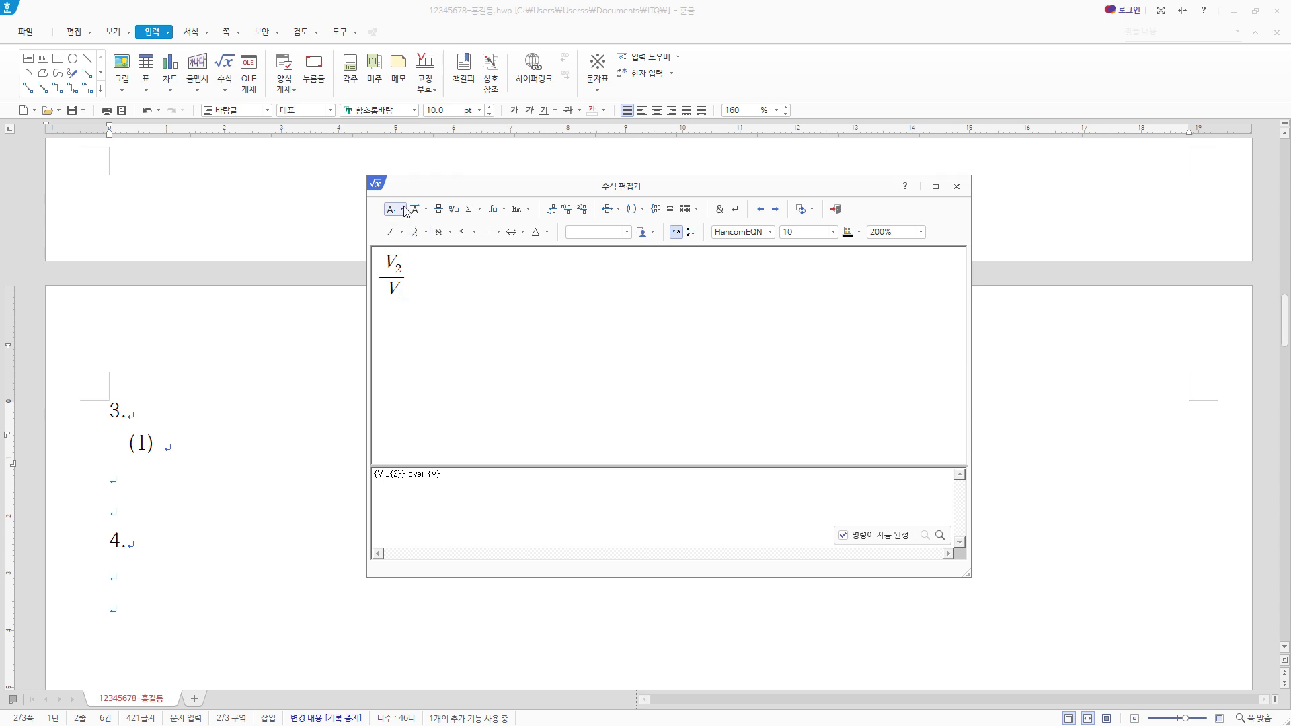
click(401, 209)
click(438, 232)
text(1)
- Add an equals sign and a second fraction with the numerator 0.9 × 10 to the power of 3
click(438, 210)
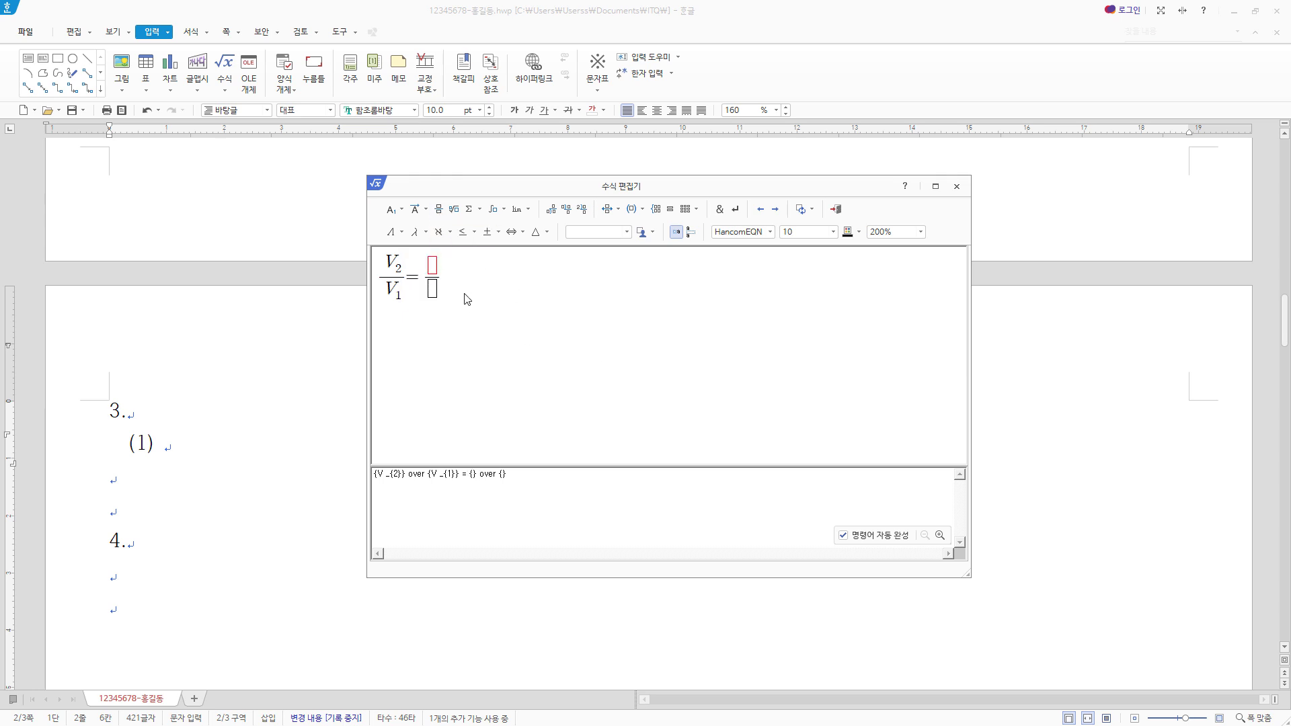
text(0.9)
click(488, 233)
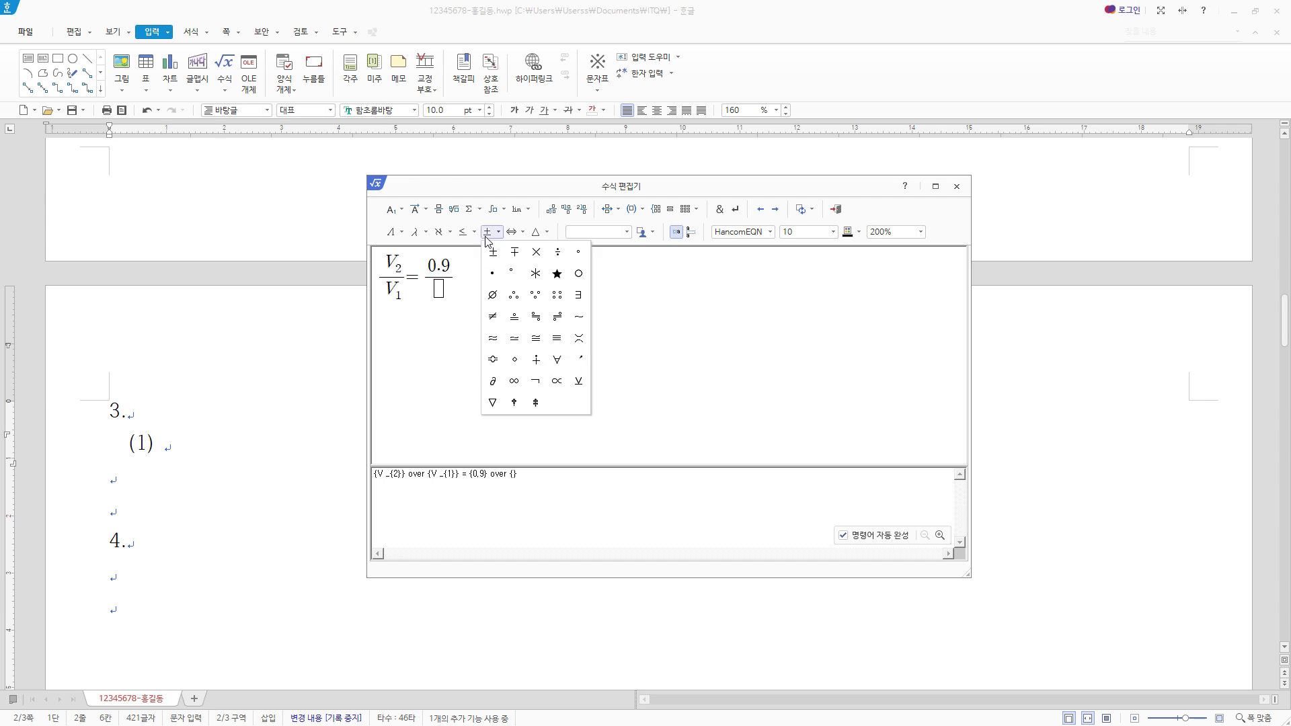
click(537, 253)
text(10 )
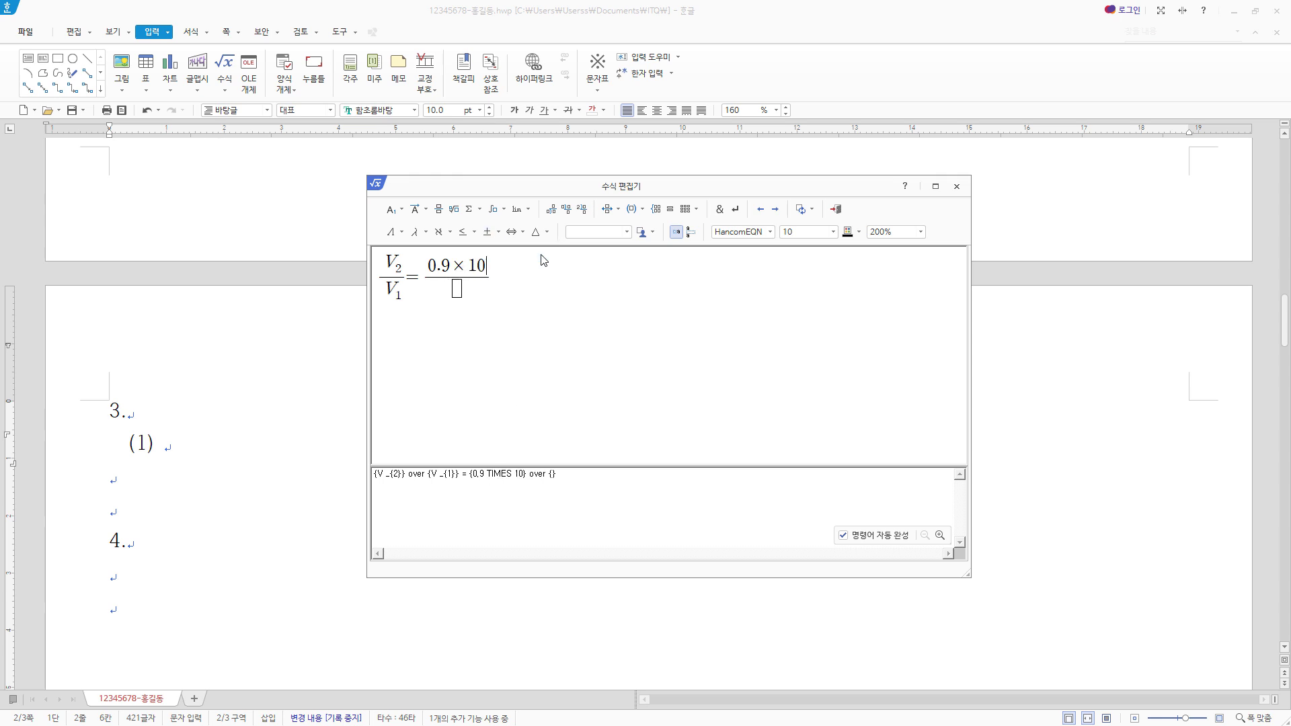
text(^{)
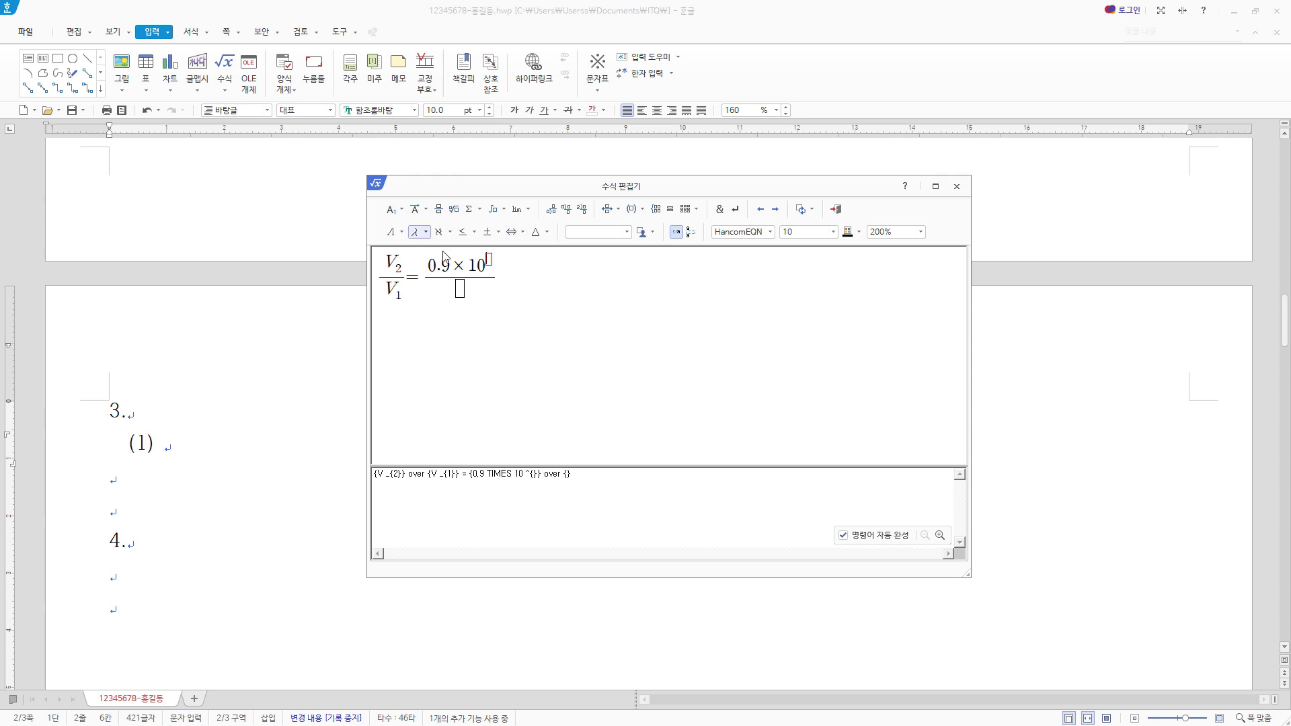
text(3)
- Fill the second fraction's denominator with 1.0 × 10 to the power of 2
click(461, 288)
text(1.0)
click(494, 232)
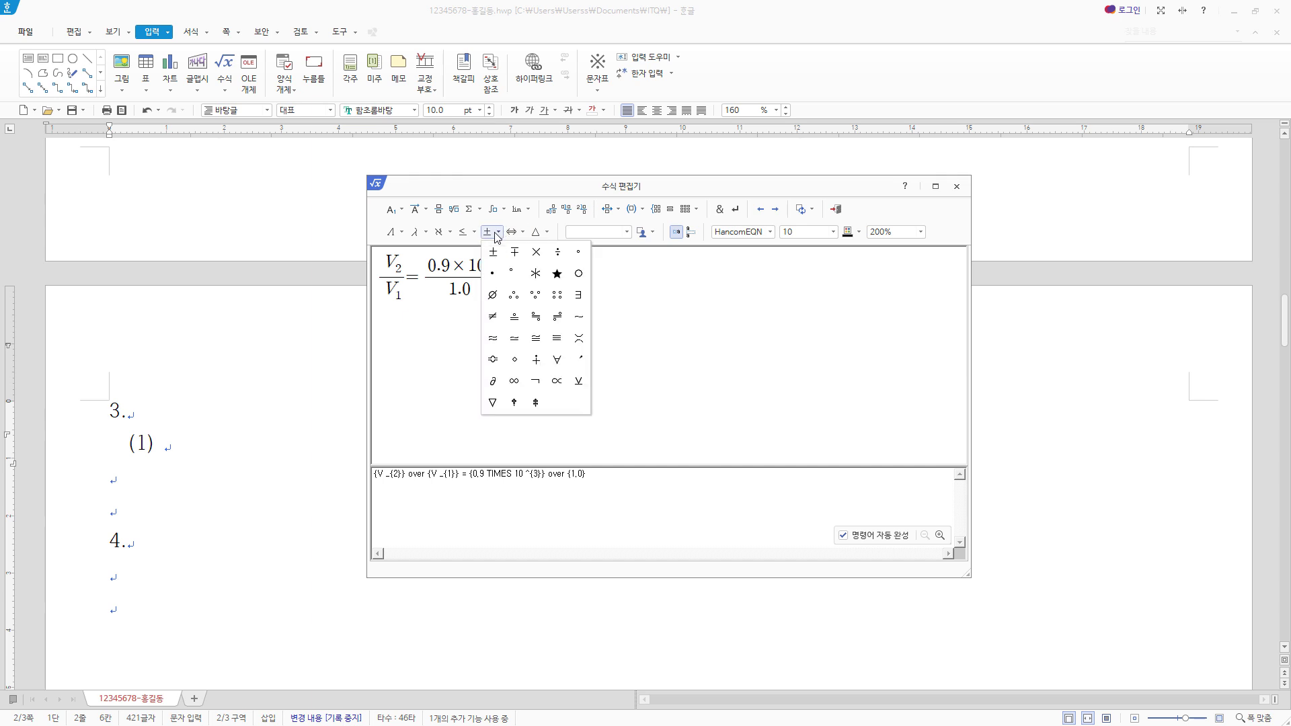
click(536, 253)
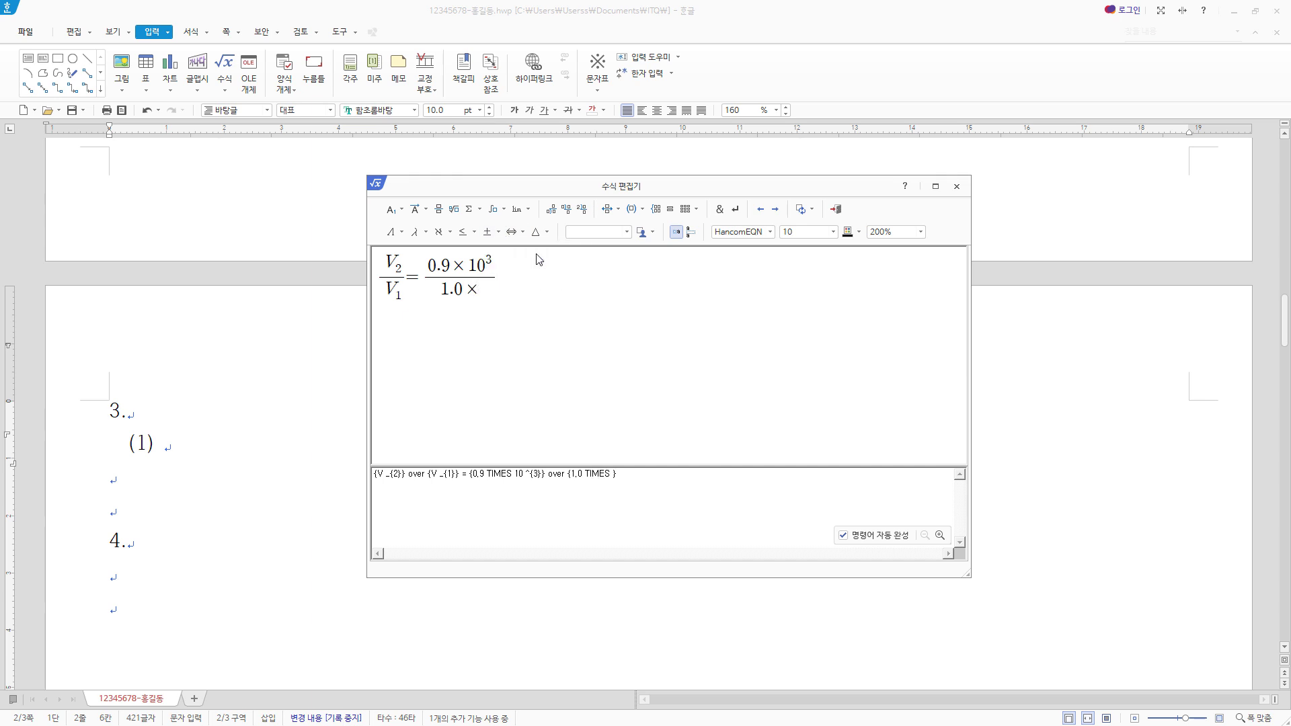
text(10)
click(400, 211)
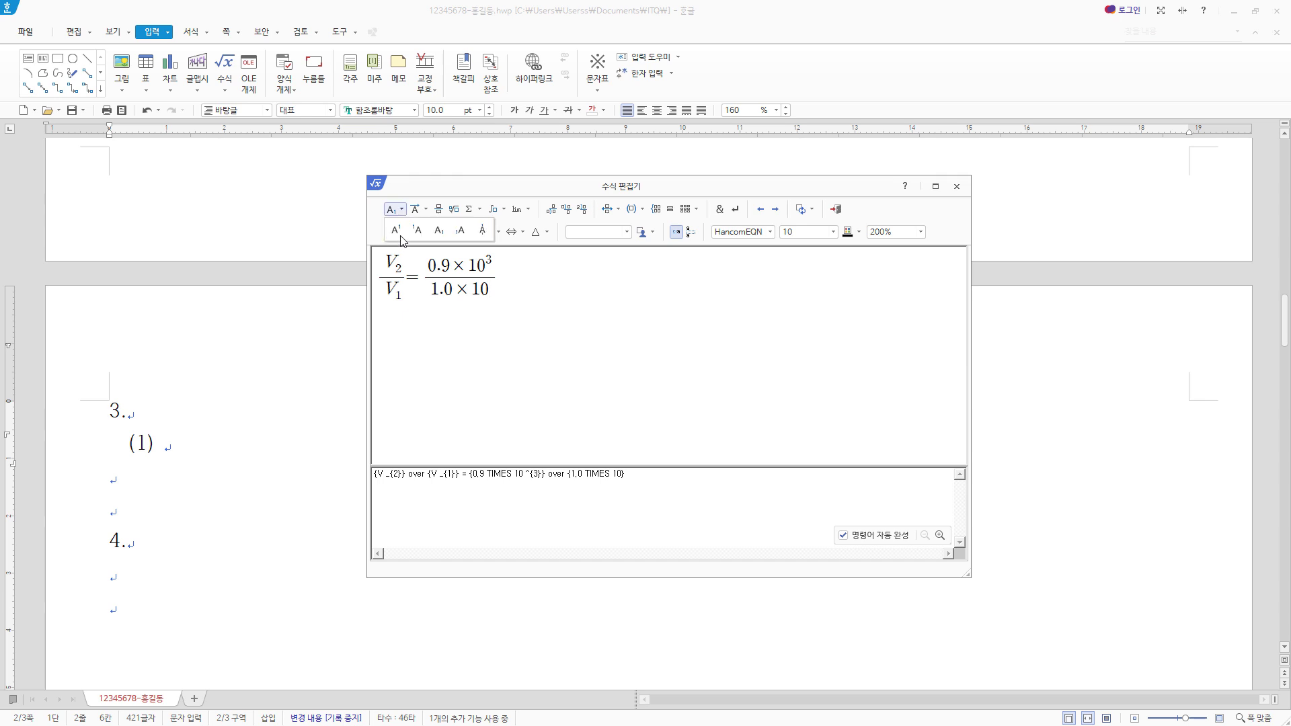
click(396, 230)
text(2}} )
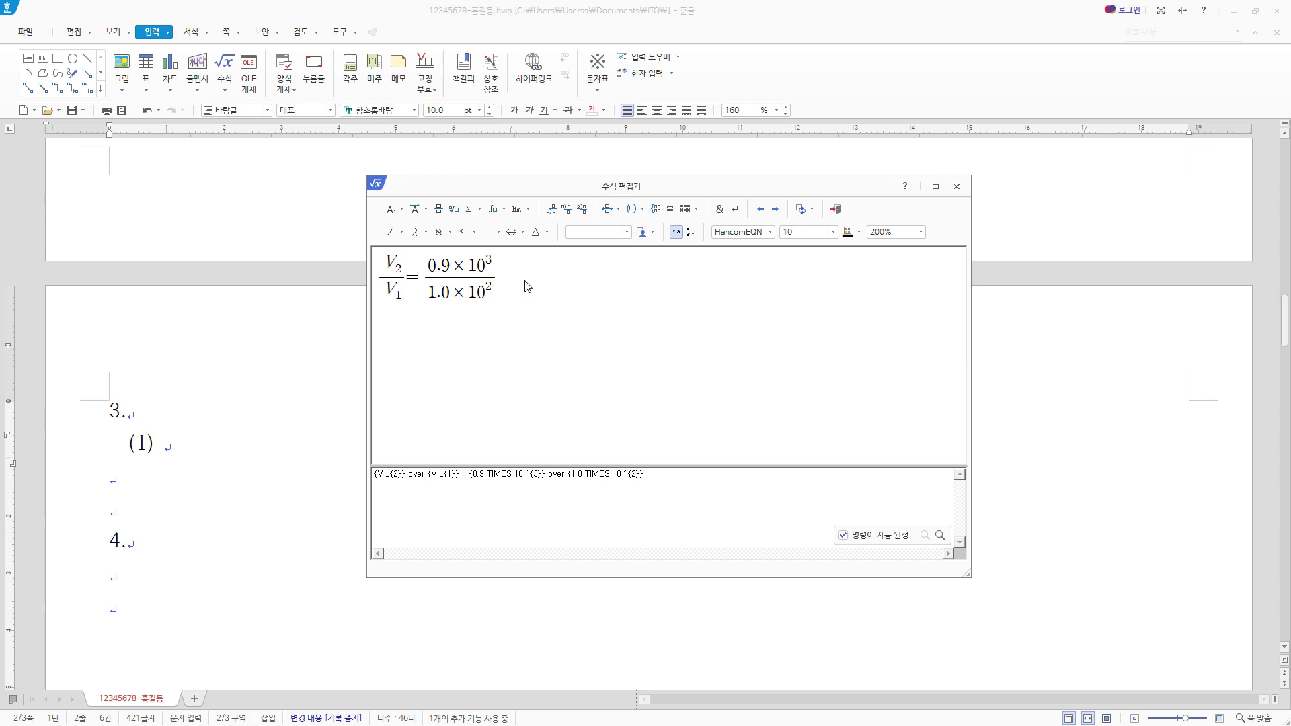
text(=0.8)
- Complete the first equation with = 0.8 after the fraction and insert it into the document
click(838, 214)
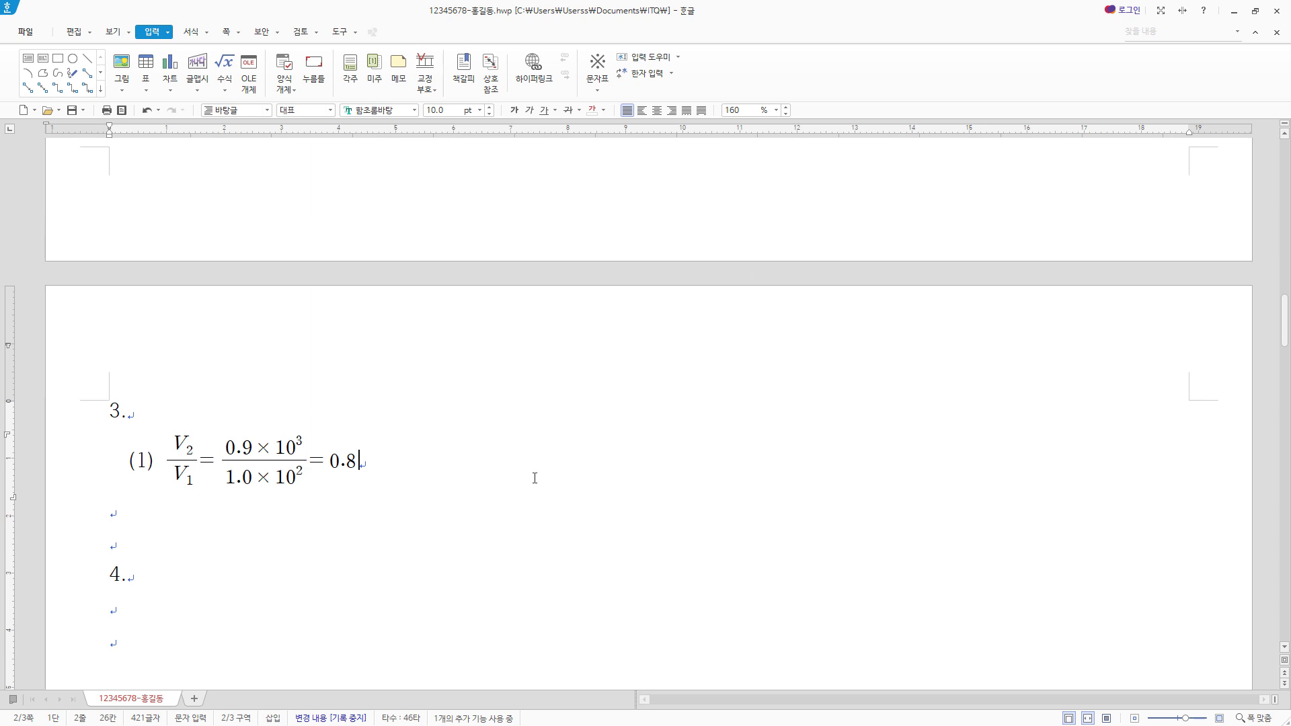
- Add the label (2) on the same line and start its equation with √(a+b+2√(ab)) followed by an equals sign
text((2))
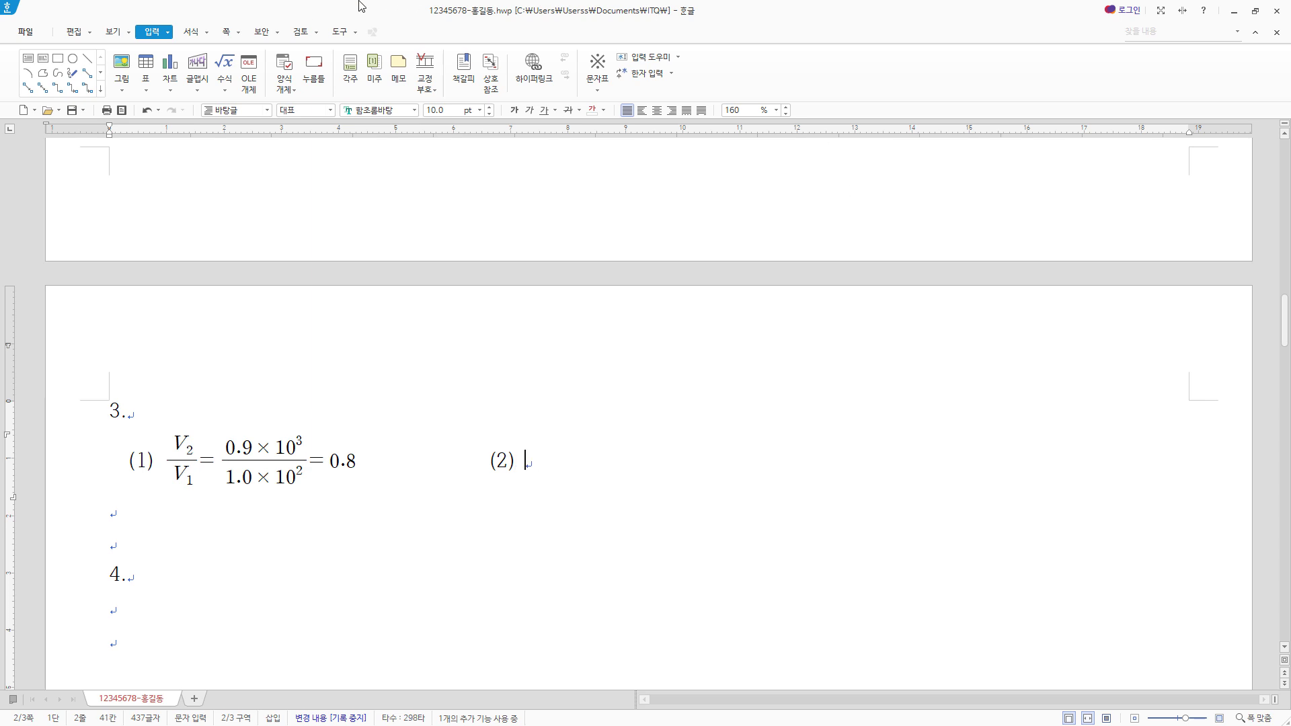
click(225, 67)
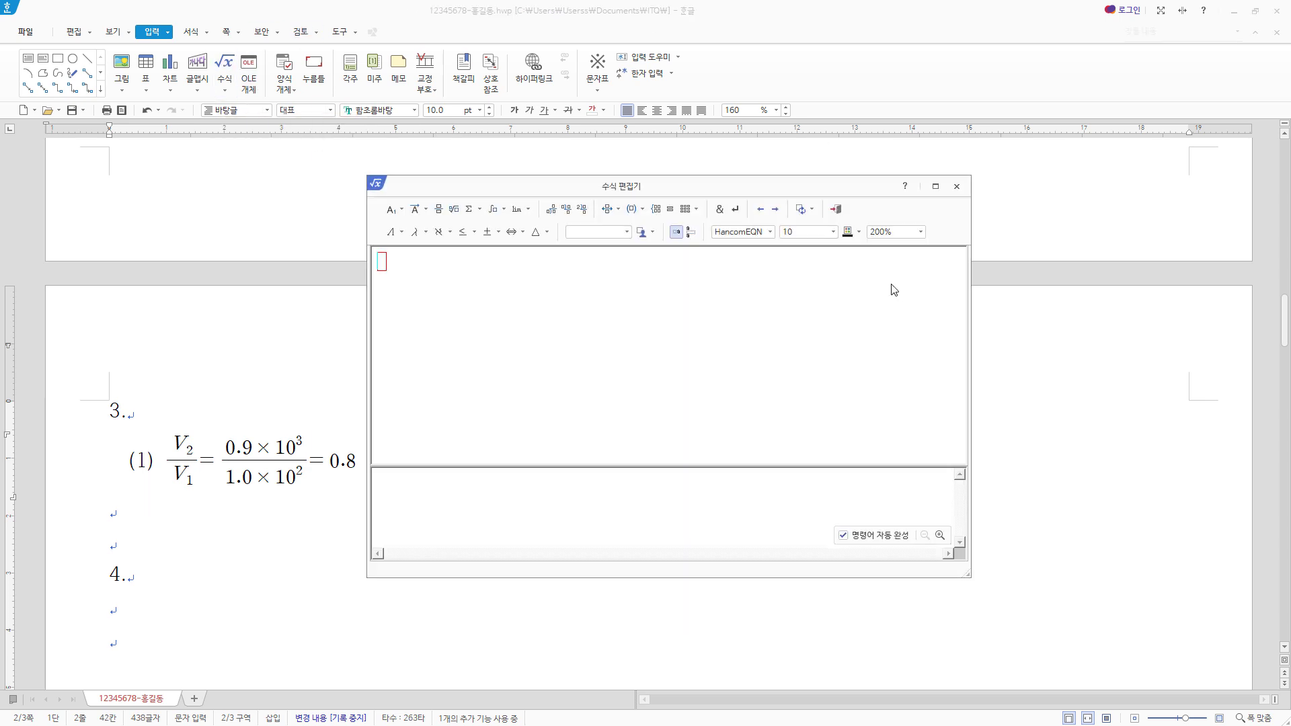
click(454, 208)
text(a+b+2)
click(454, 209)
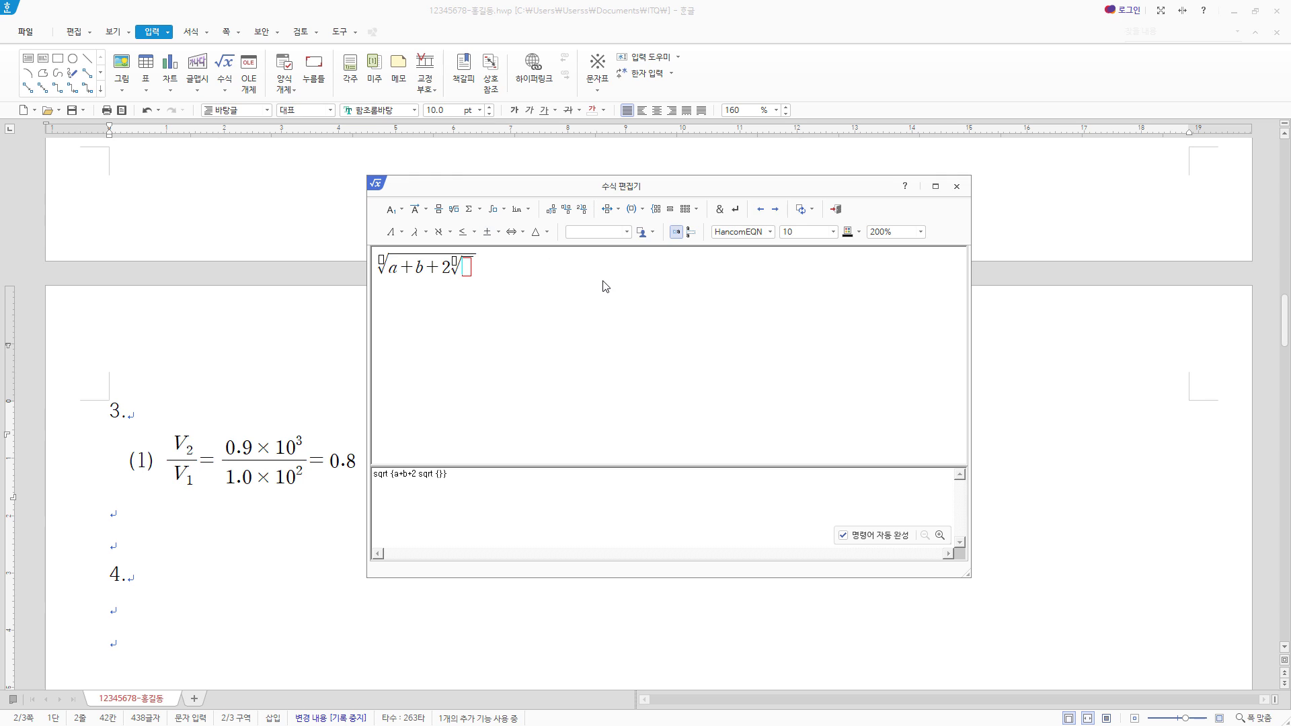
text(ab)
text(=)
- Enter √a + √b after the equals sign of the second equation
click(456, 209)
text(a+)
click(455, 209)
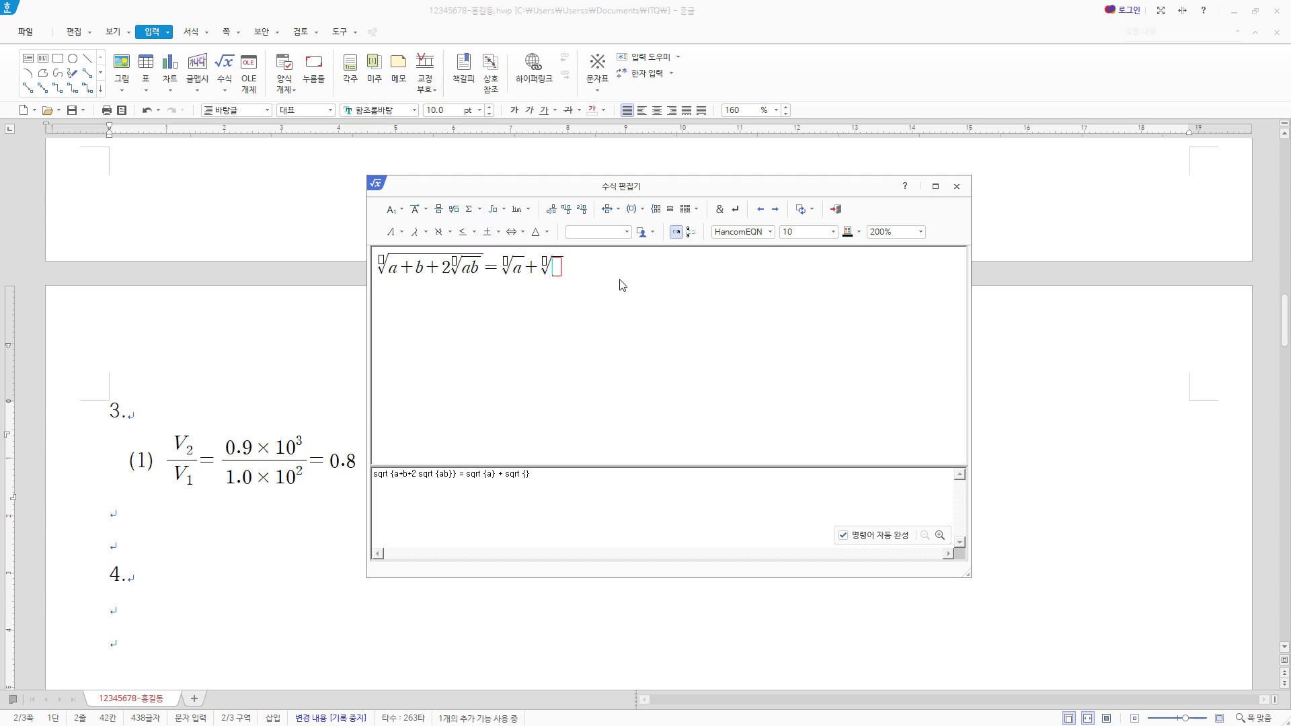
text(b} (a)
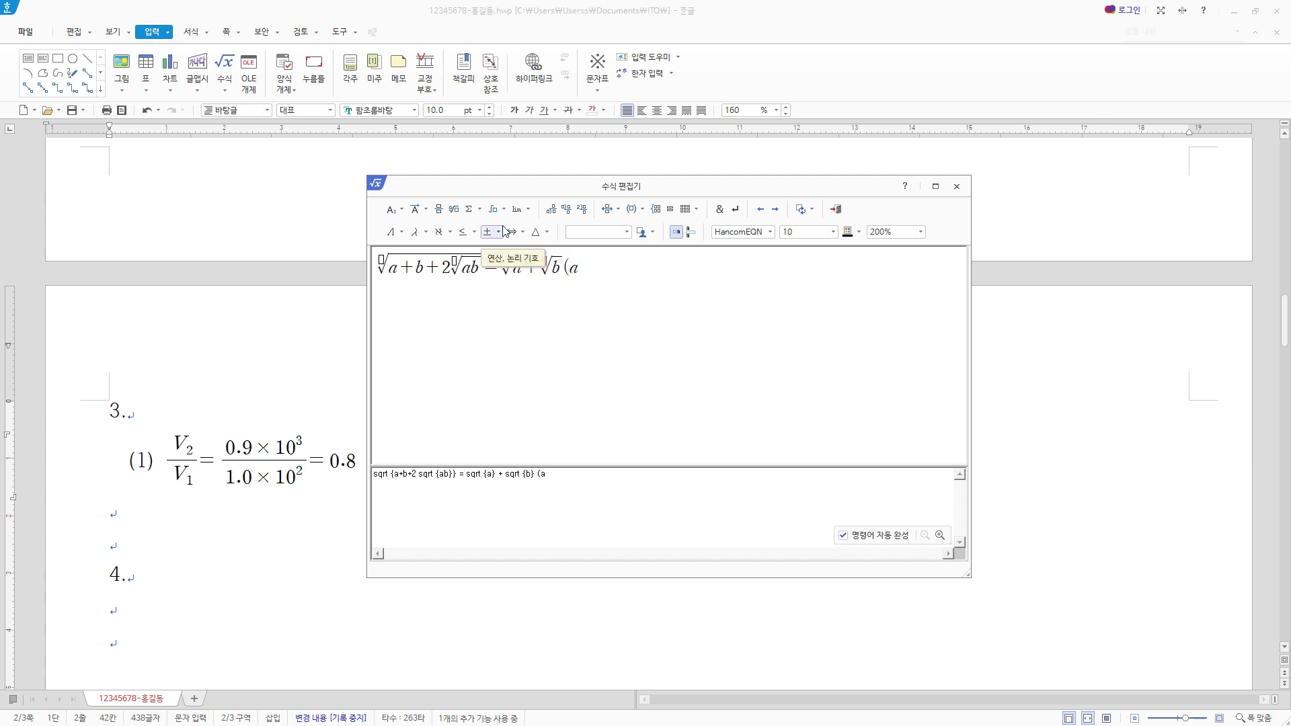
text(>)
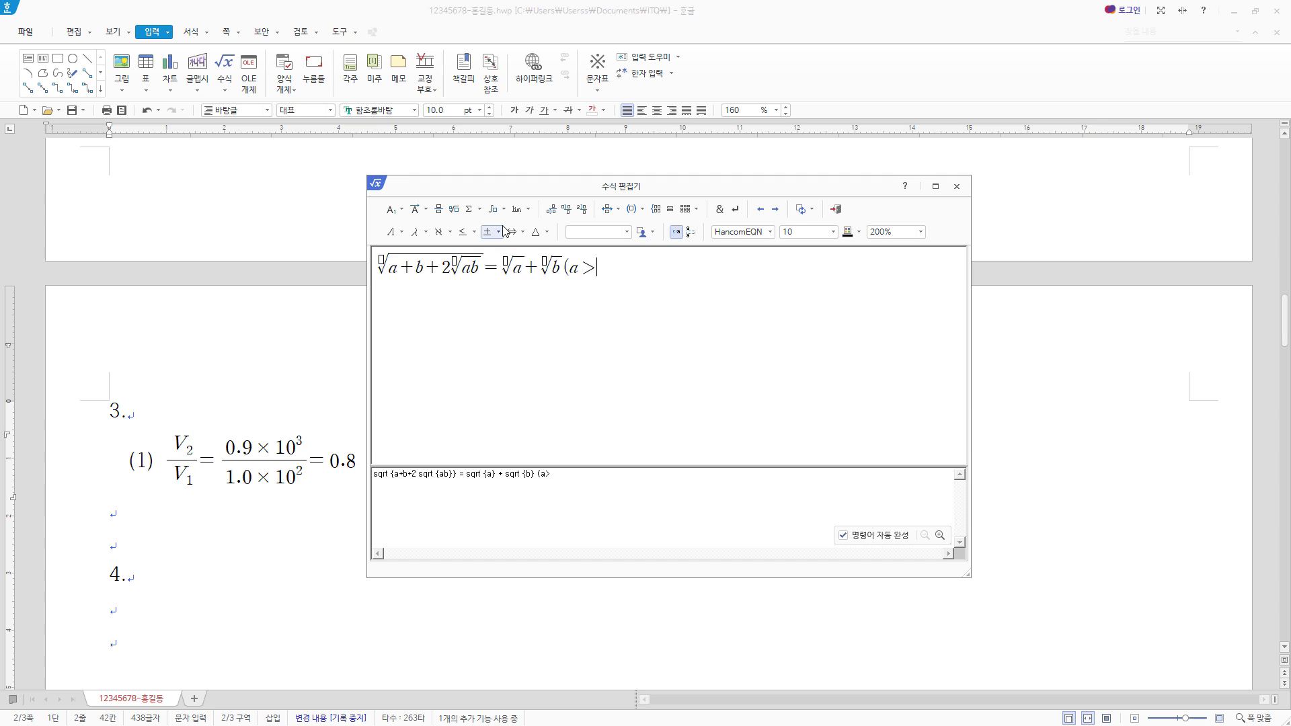
text(0,`b>0))
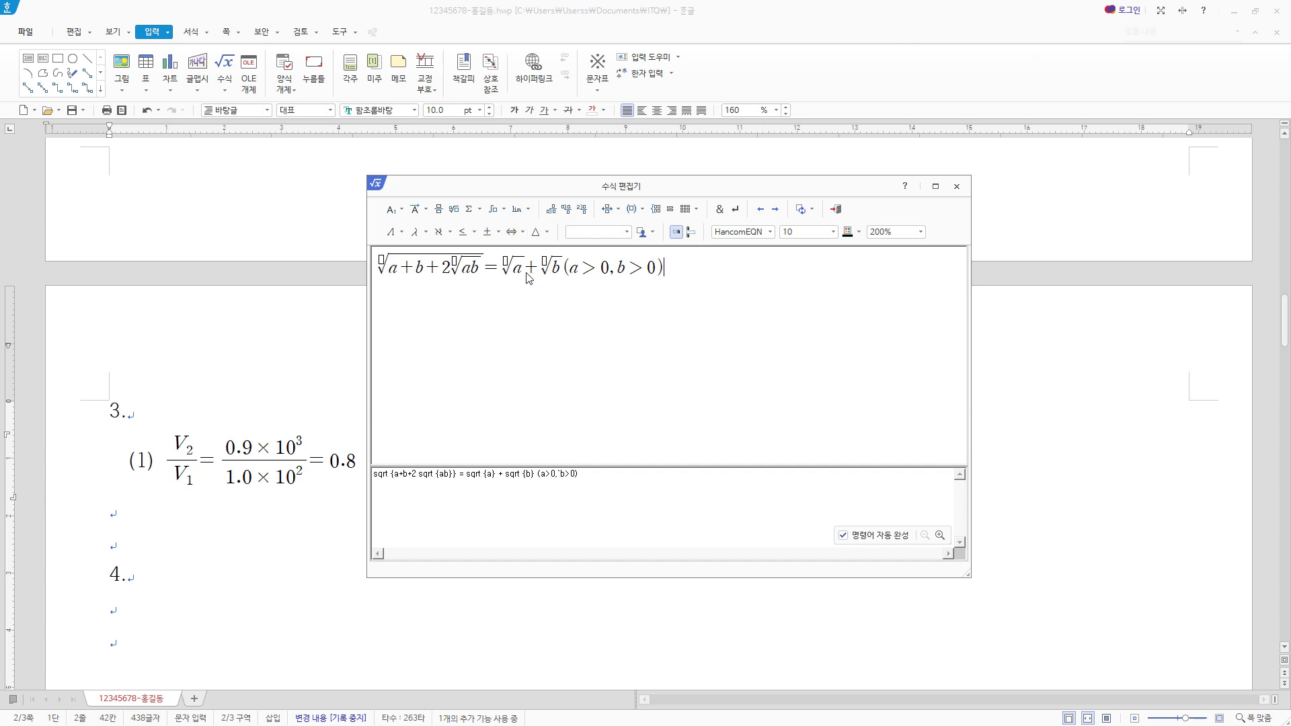
- Append the condition (a>0, b>0), with a small space after the comma, and insert the second equation into the document
click(836, 209)
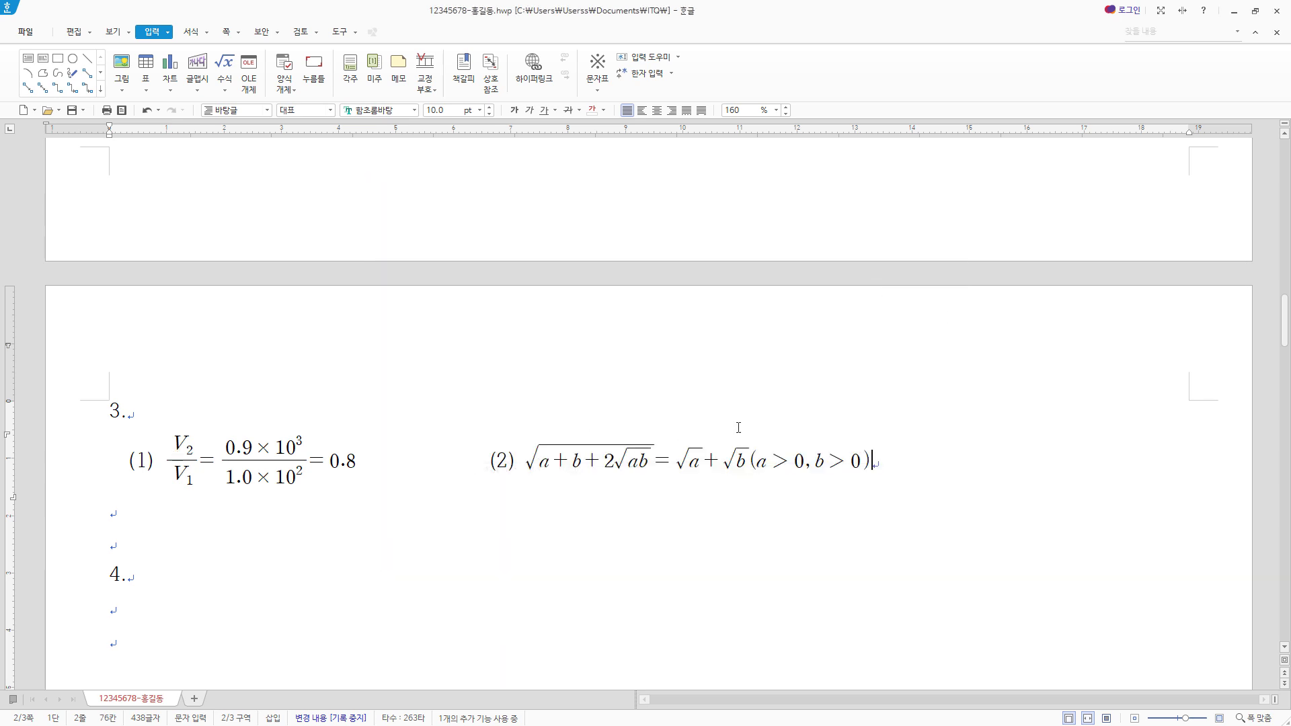
- Reopen the second equation of item 3 in the equation editor to check it, and return it to the document
double_click(615, 464)
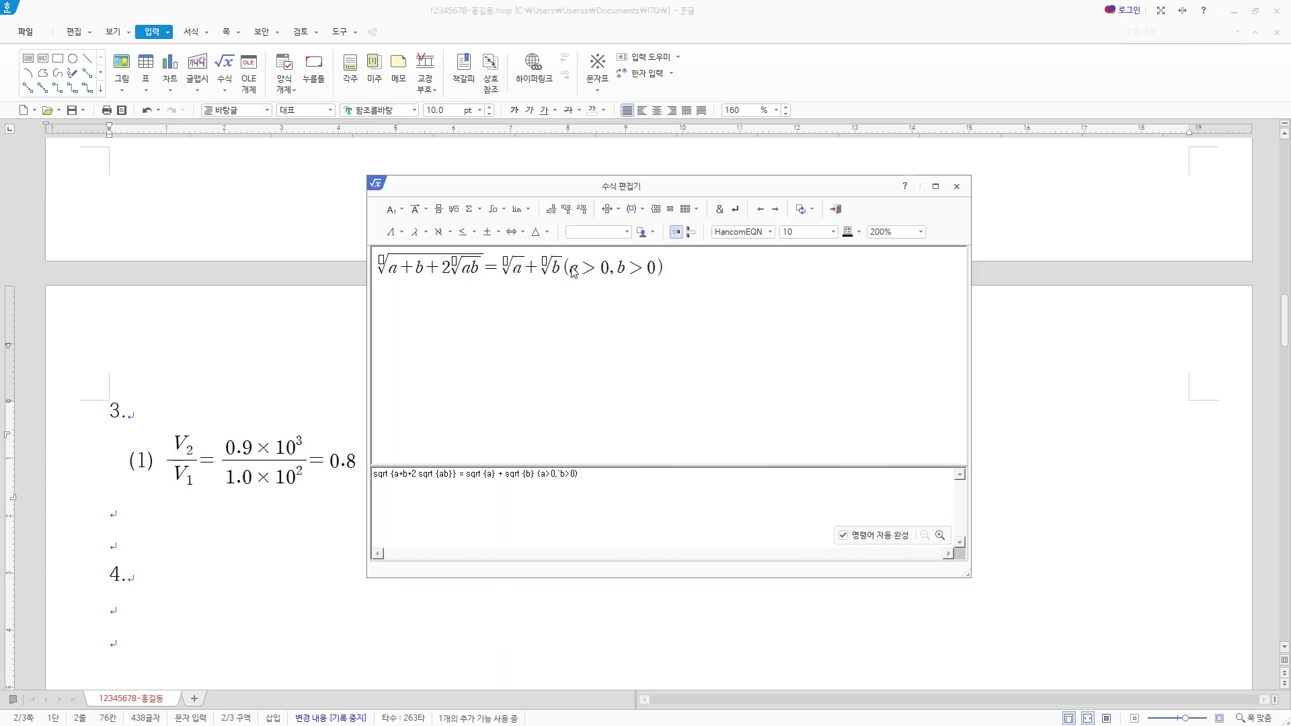
click(836, 210)
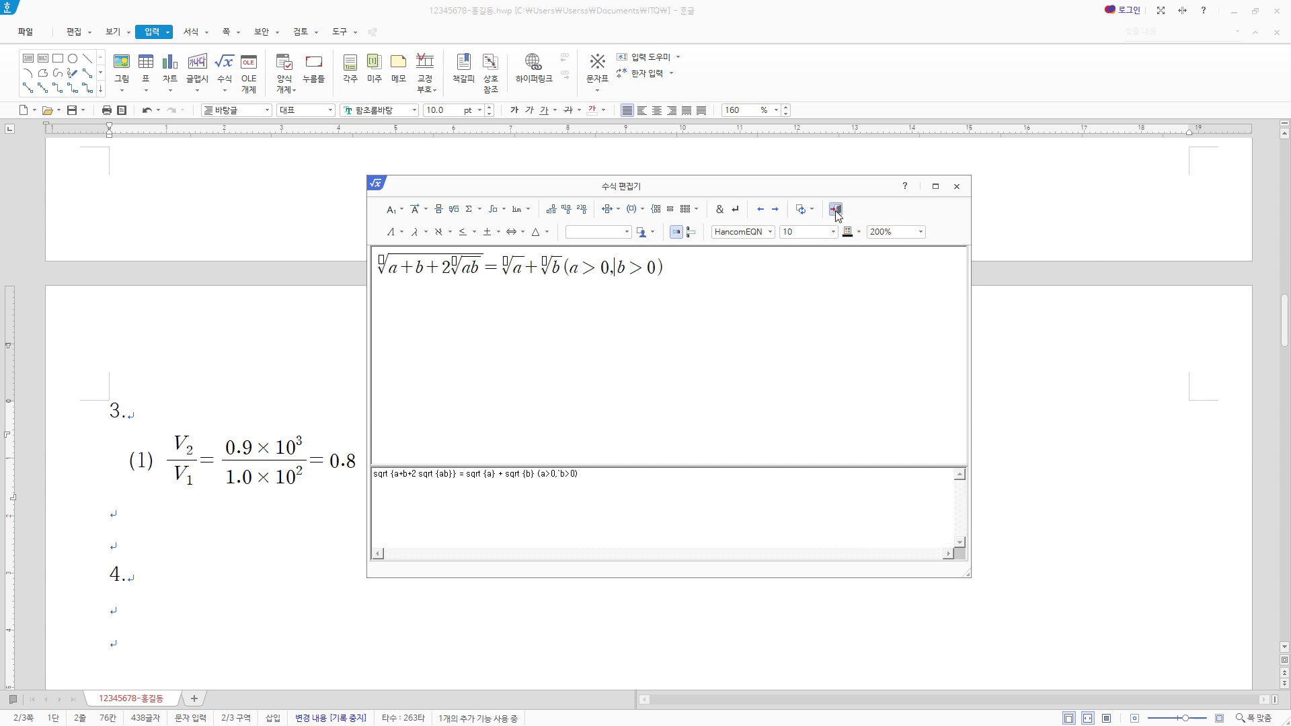
click(902, 466)
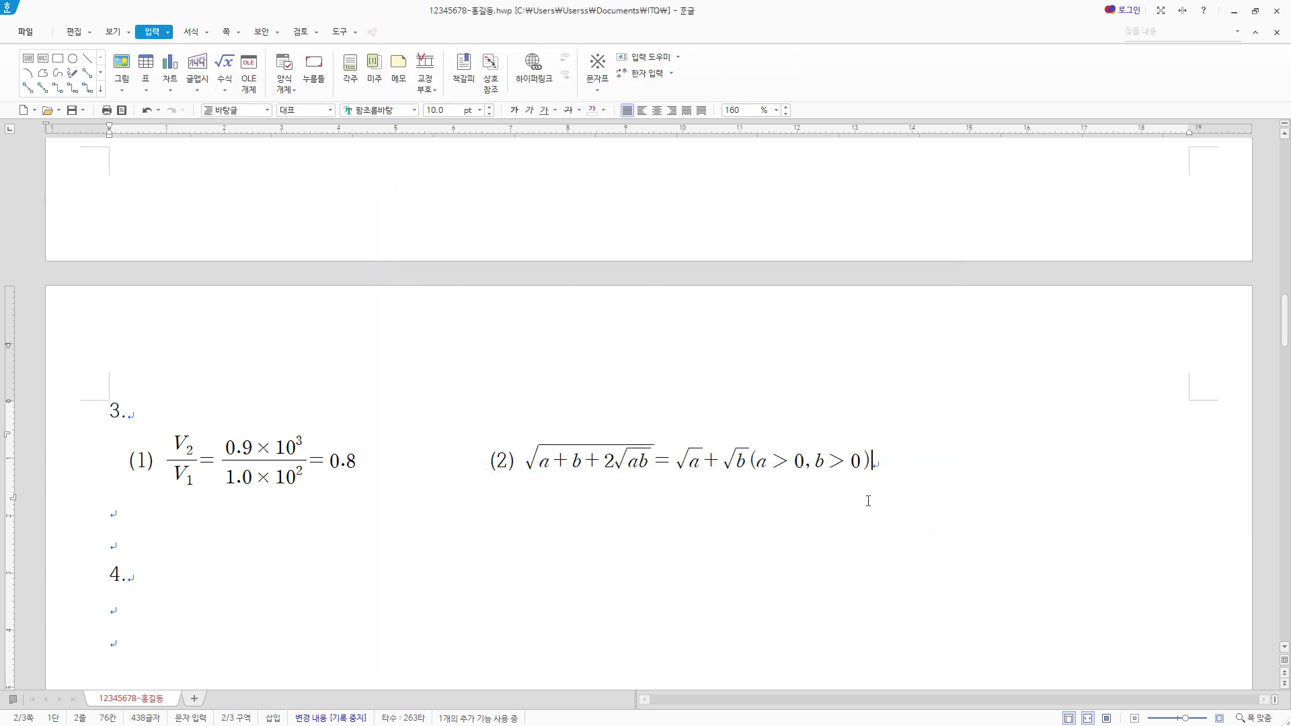
- Place the cursor on the empty line below the 4. label and set the document zoom to 100%
scroll(673, 475, down, 1)
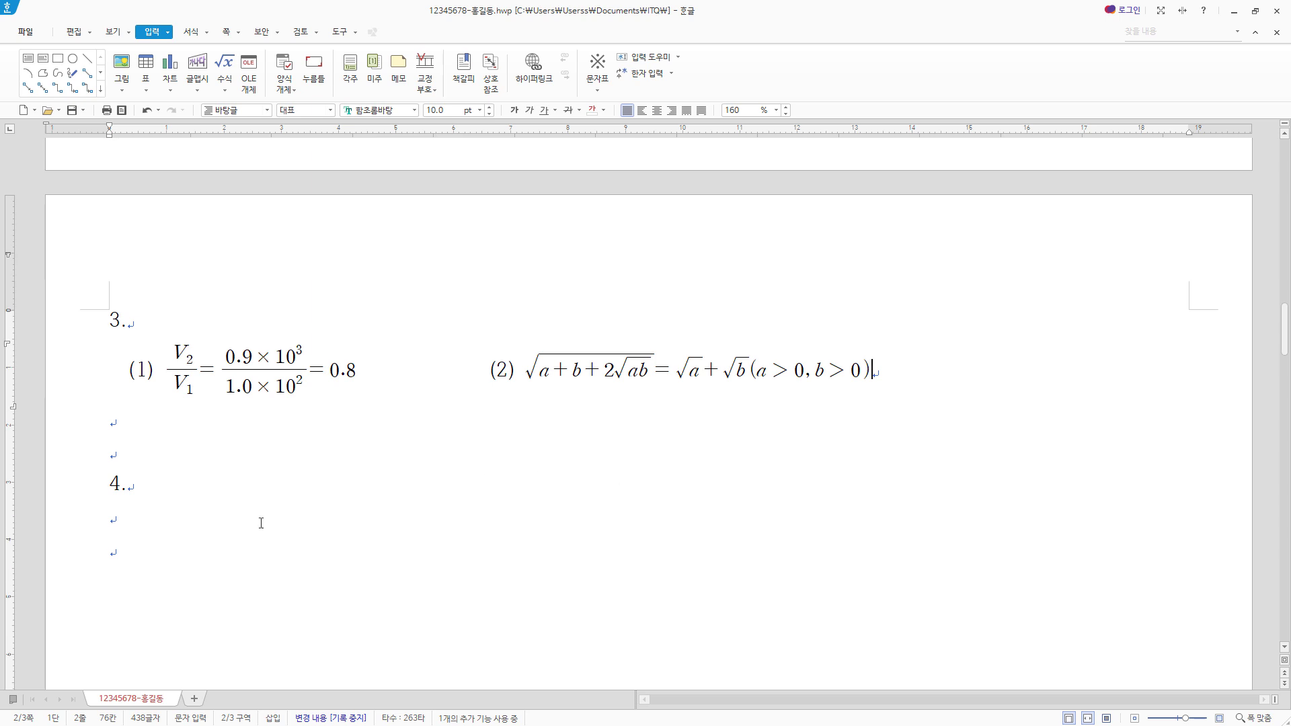
click(163, 485)
click(153, 527)
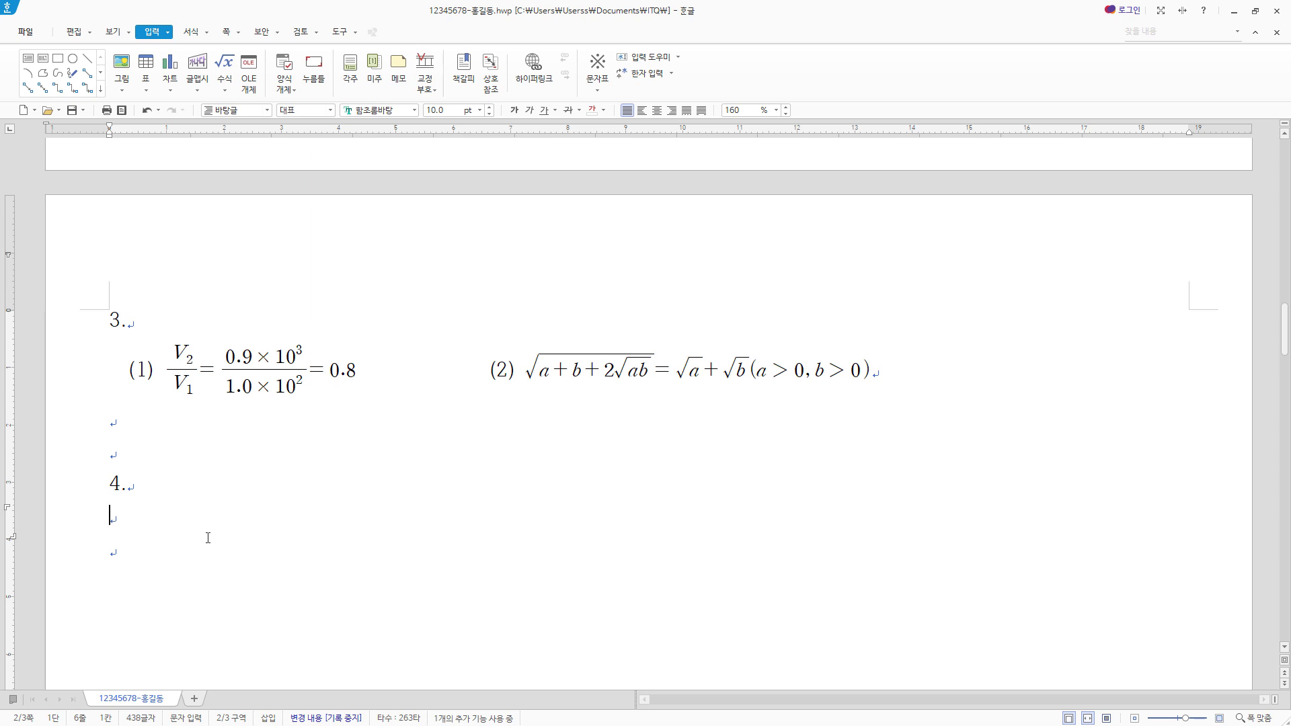
scroll(208, 538, down, 2)
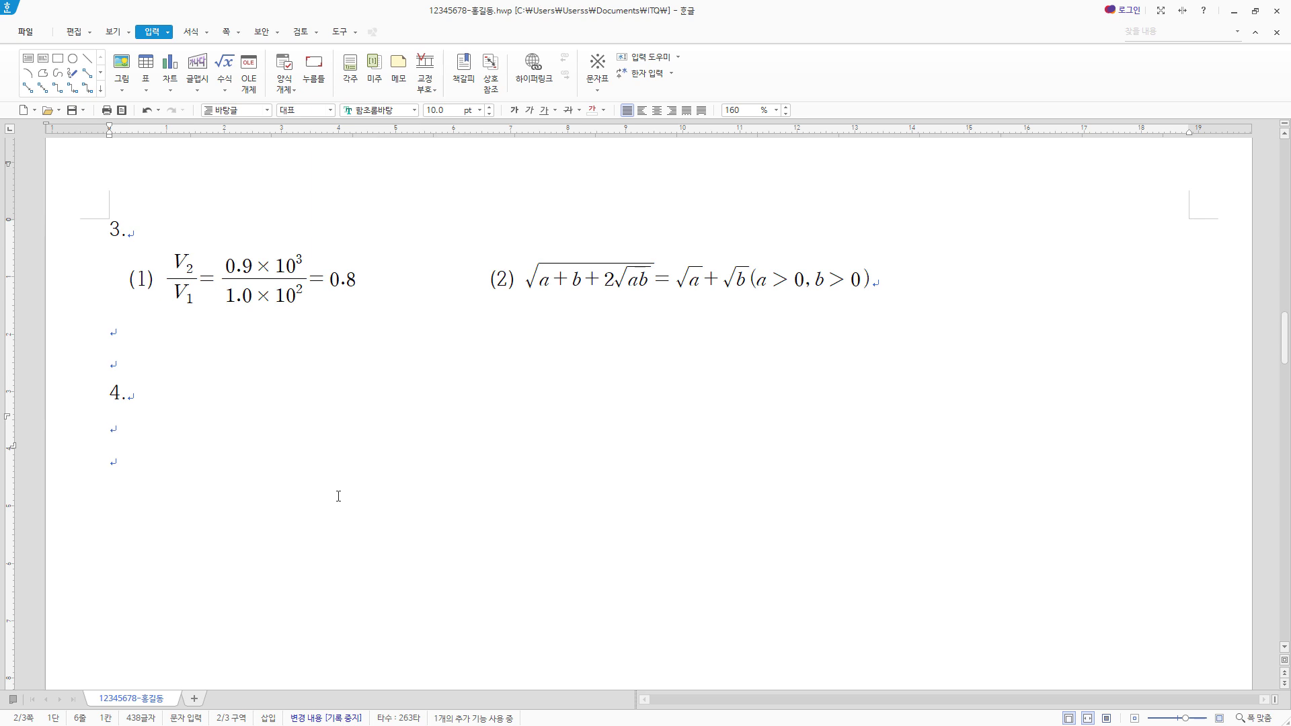
scroll(606, 524, down, 4)
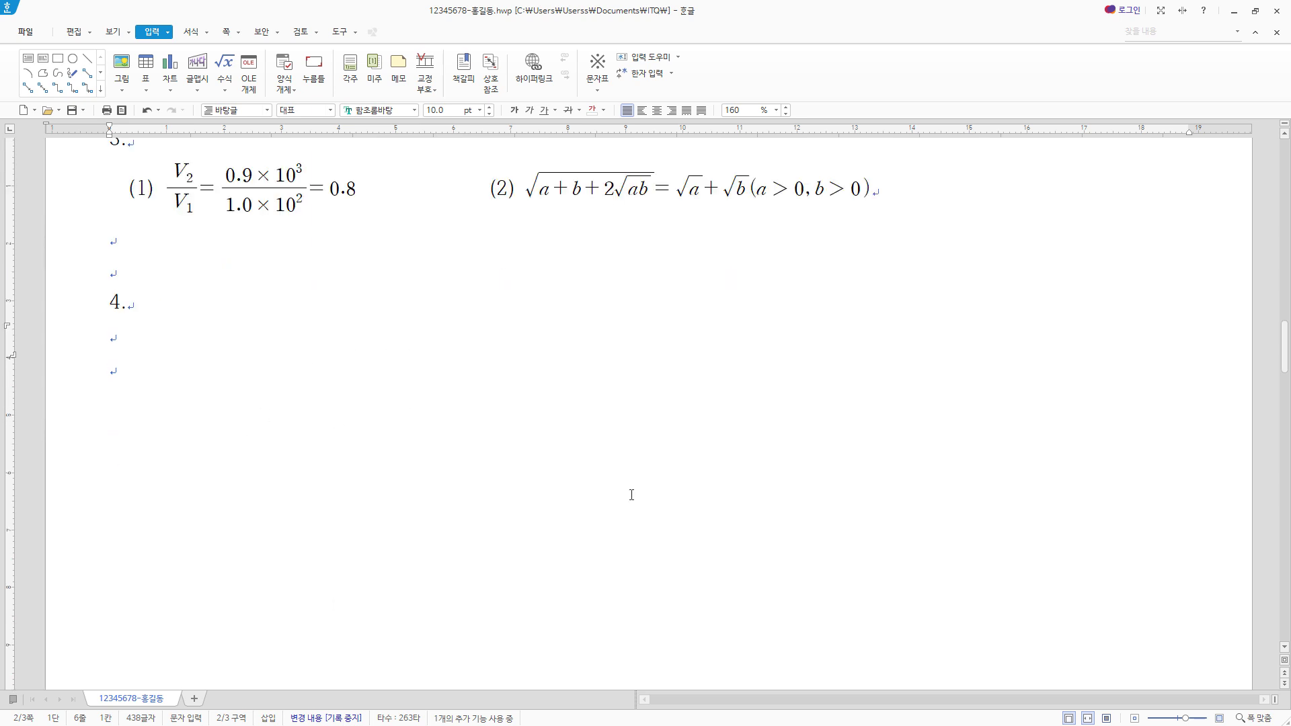
scroll(542, 404, down, 2)
scroll(643, 527, down, 2)
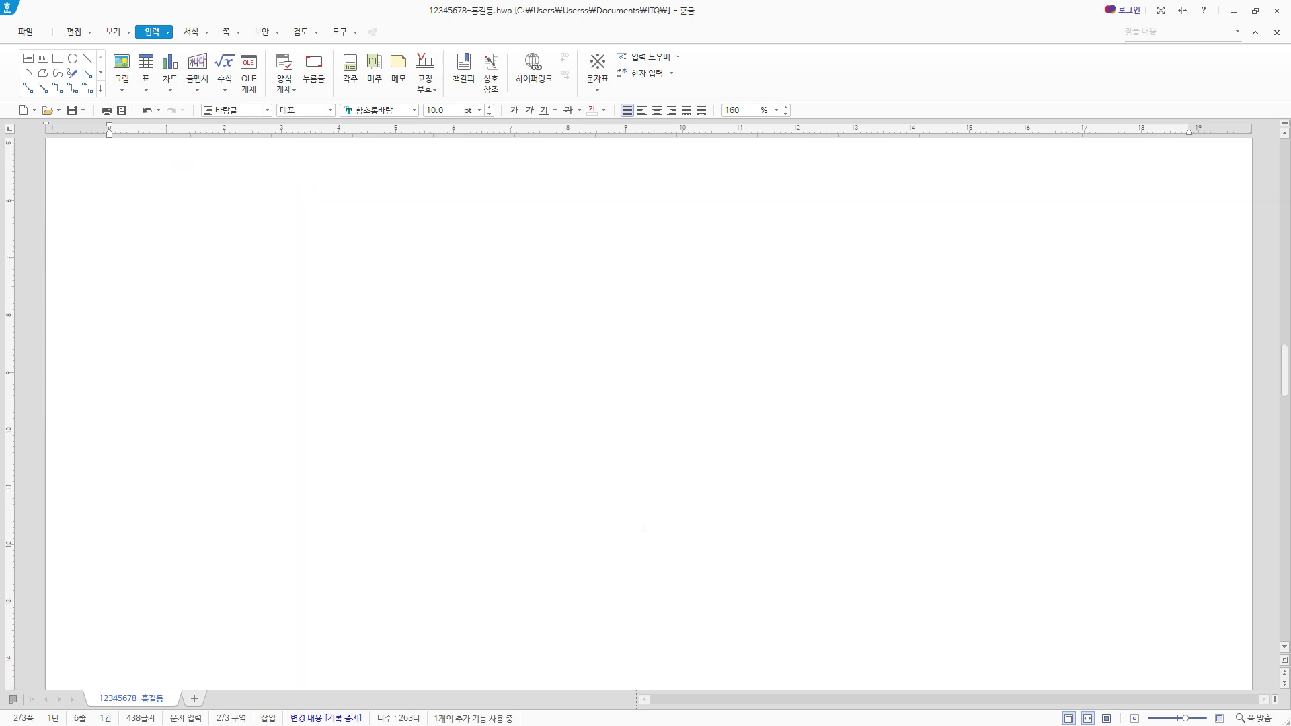
scroll(596, 478, up, 2)
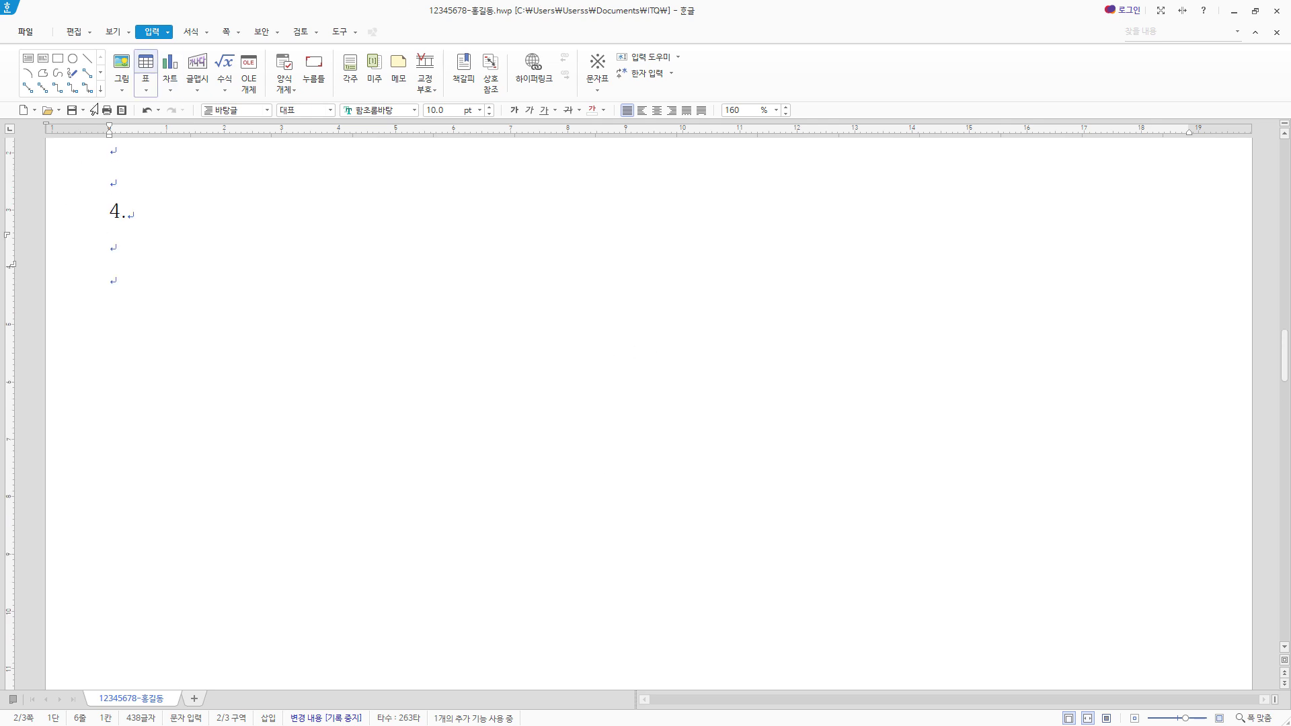
click(109, 32)
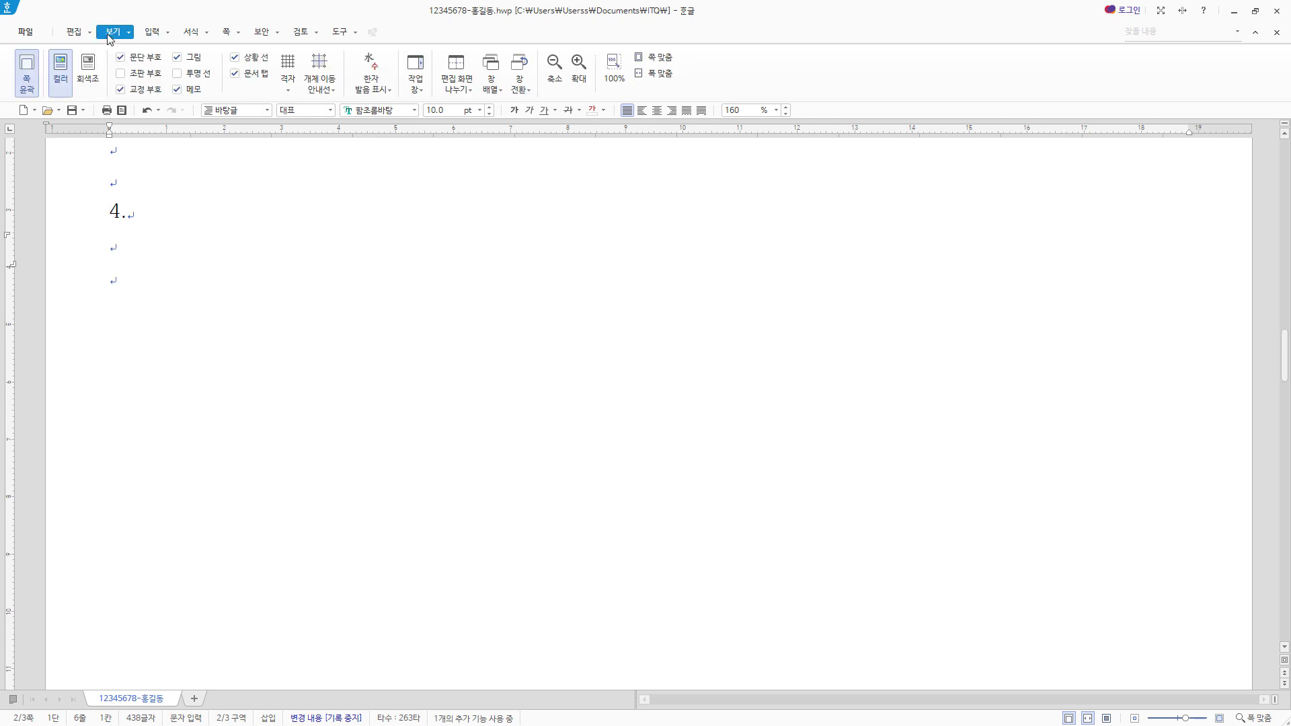
click(614, 70)
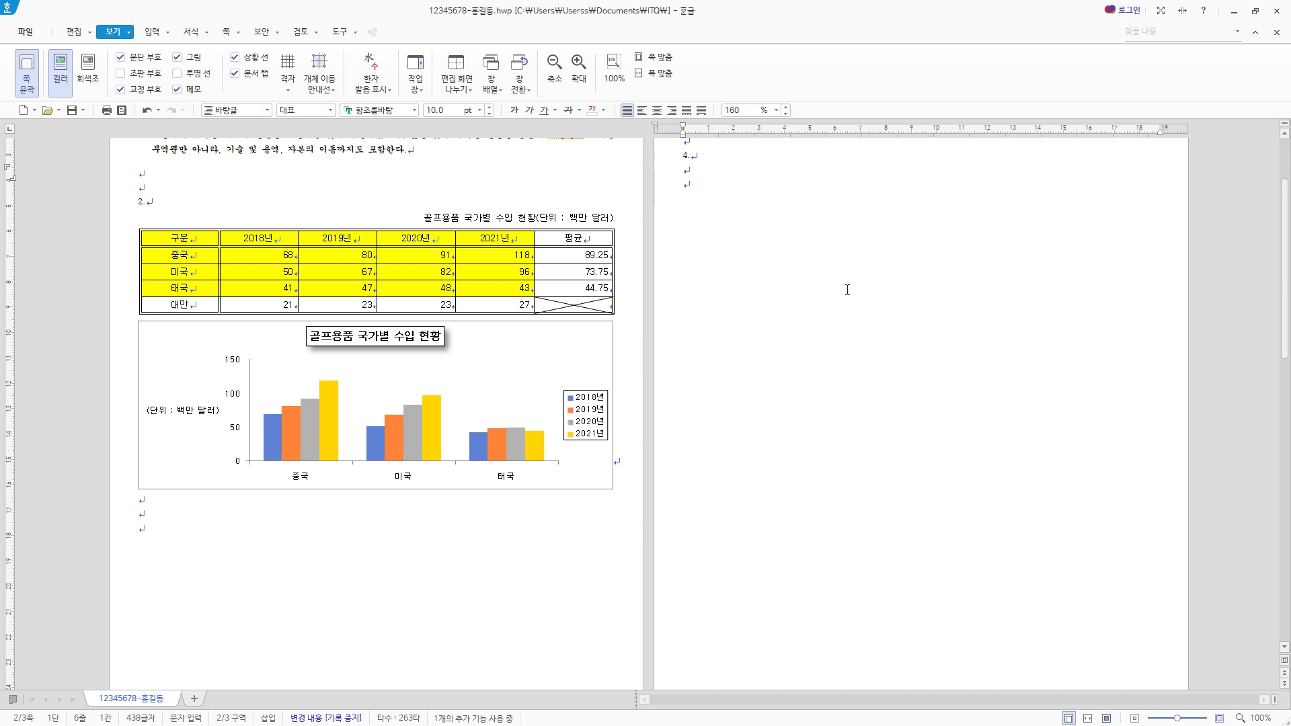
- Draw a rectangle of about 128 × 64 mm in the empty area of the page below item 4
click(152, 32)
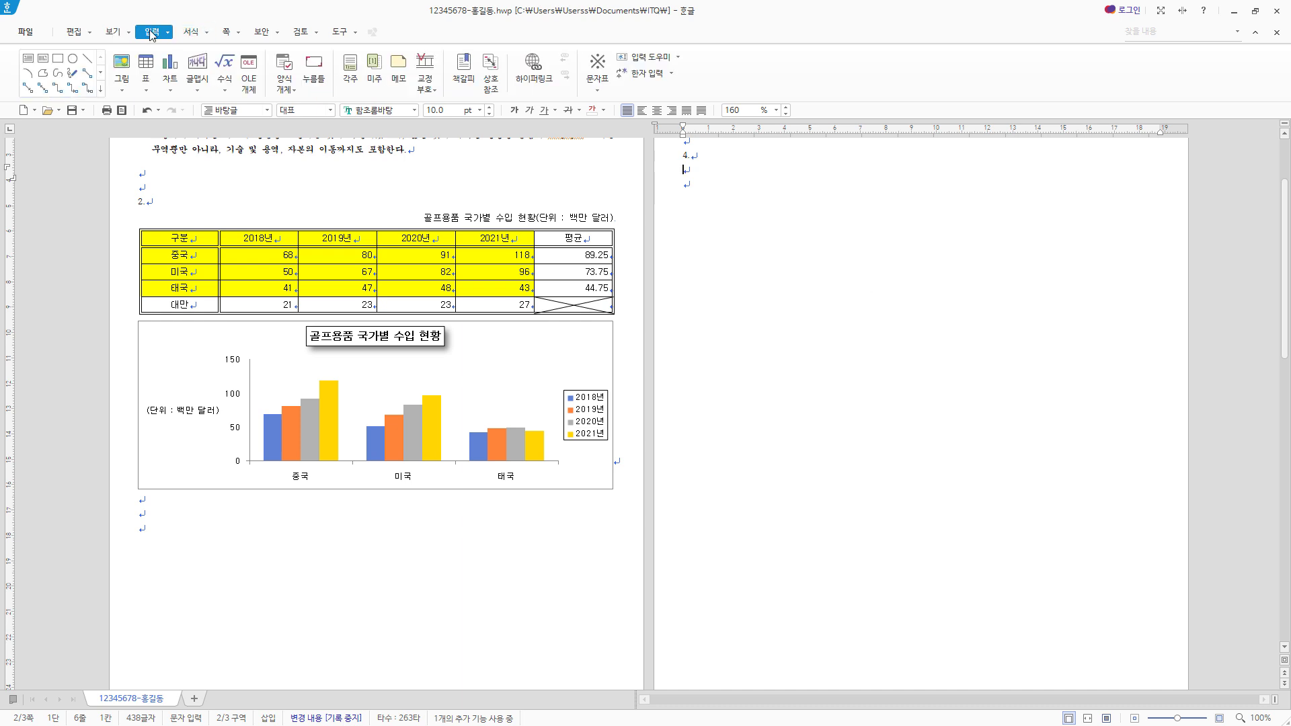
click(59, 62)
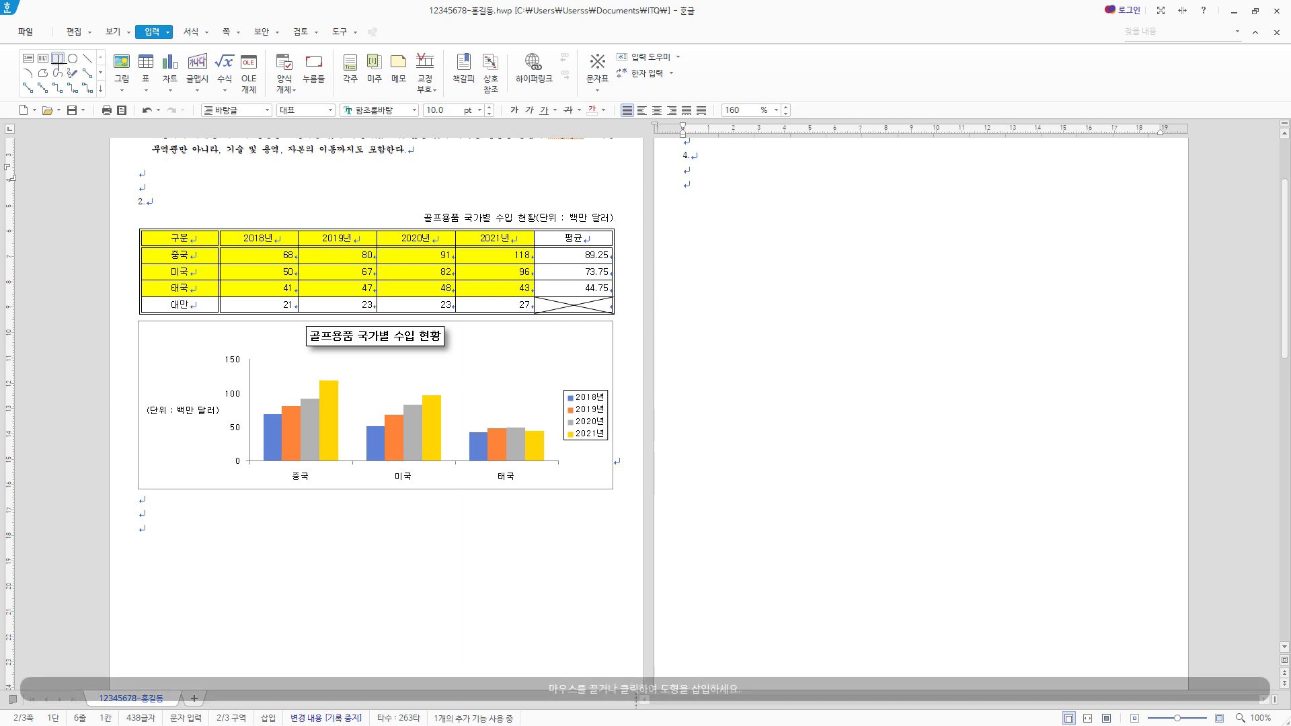
drag(752, 408, 1078, 571)
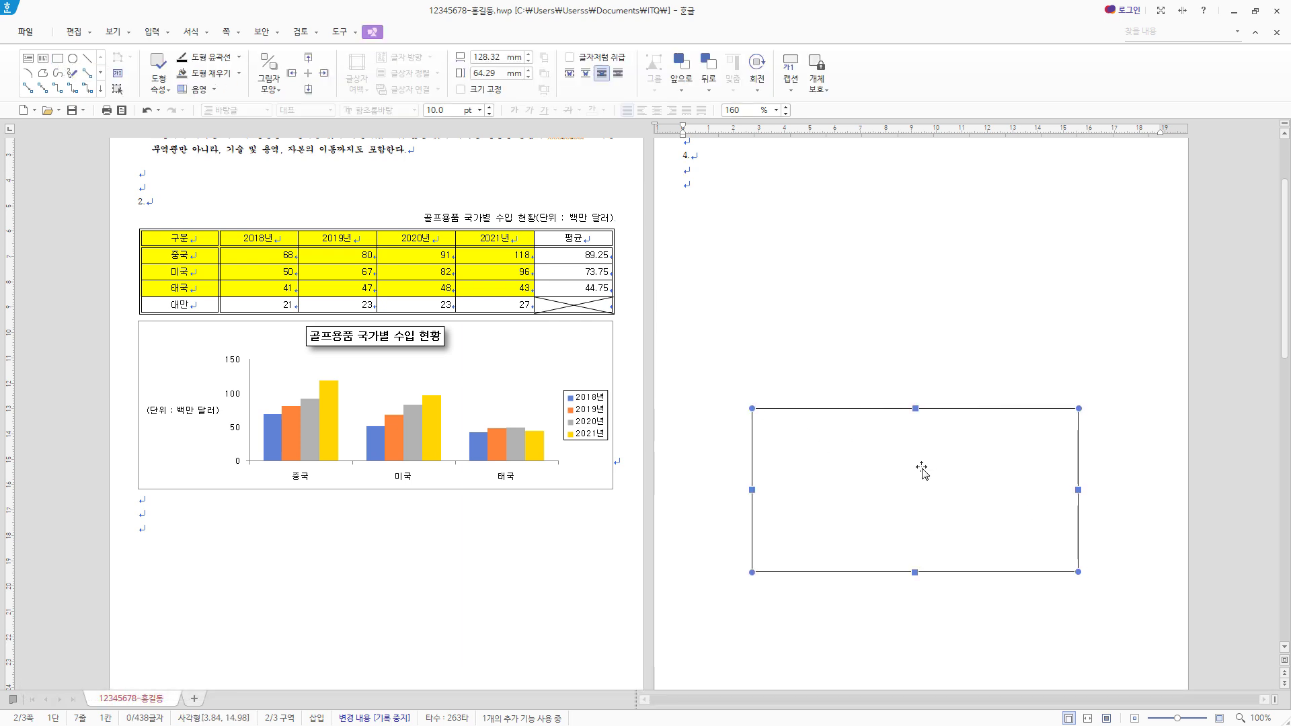
- Set the rectangle's width to 110 mm and its height to 75 mm in its object properties
double_click(965, 493)
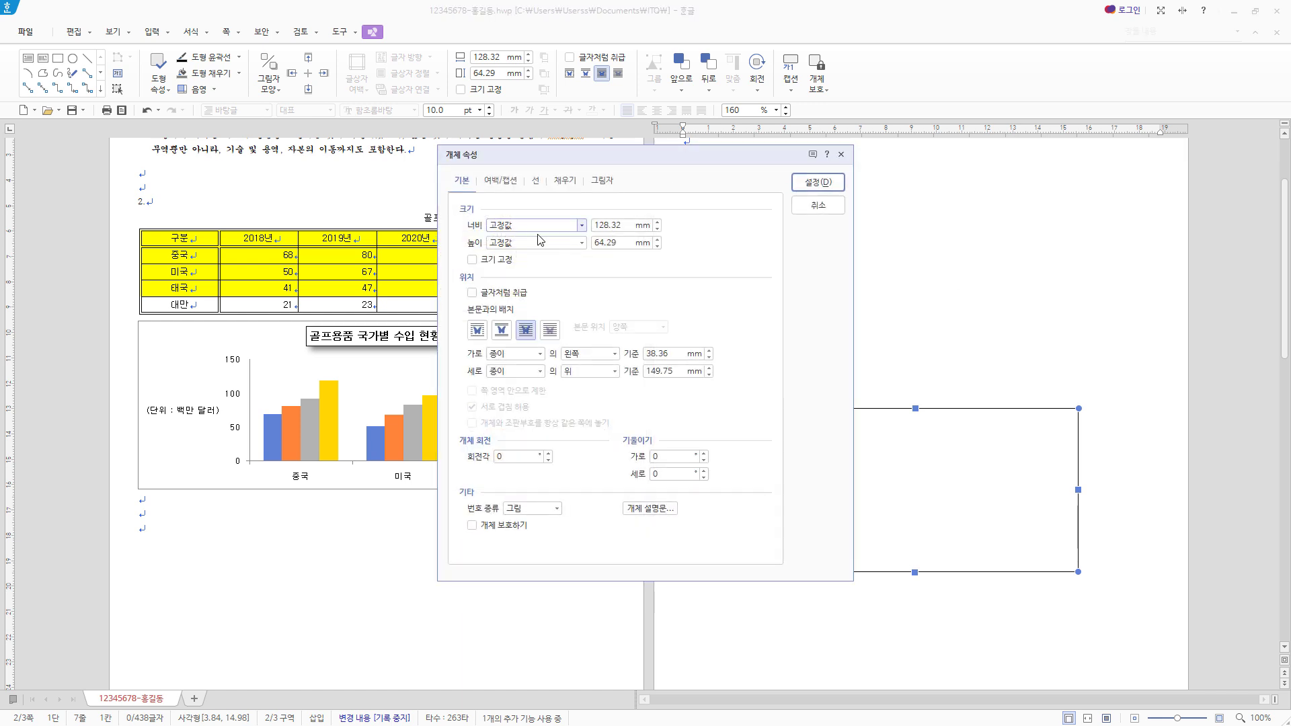
drag(631, 226, 457, 219)
text(110)
key(Tab)
key(Tab)
text(75)
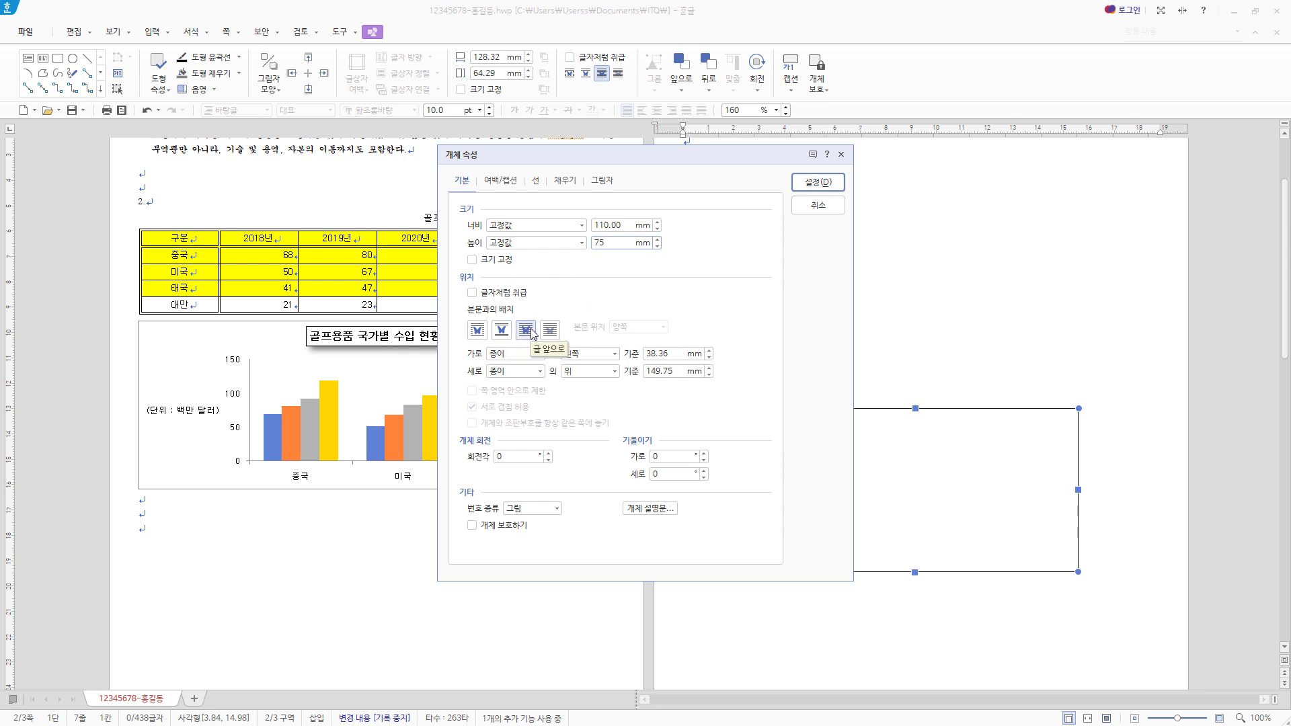
- Keep the rectangle's corners at right angles (직각) and apply an orange face colour as its fill
click(535, 183)
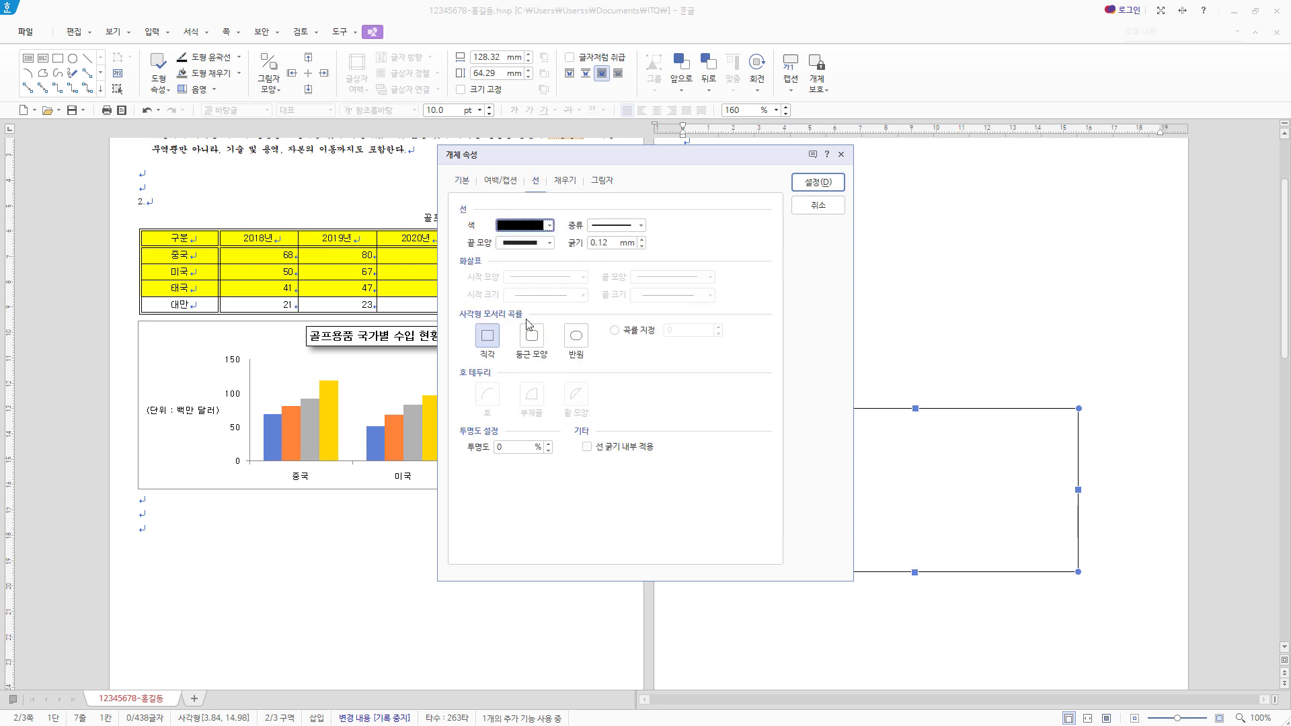
click(489, 344)
click(575, 183)
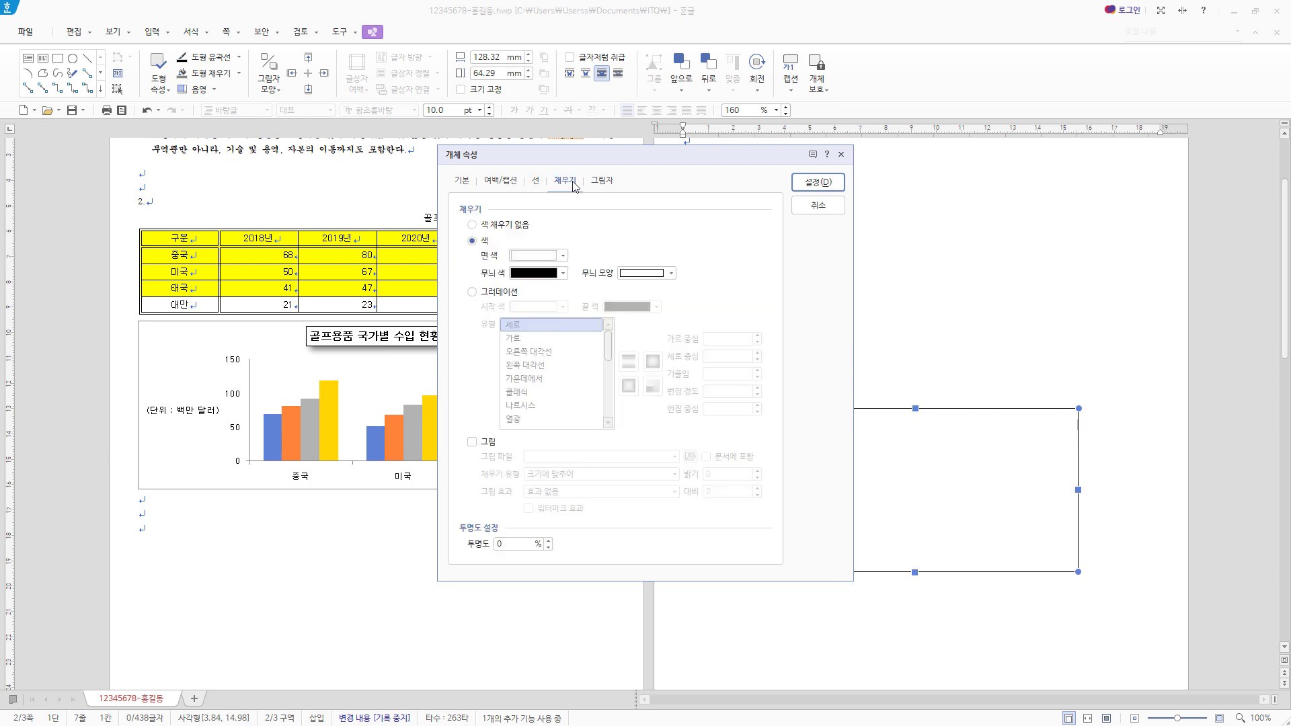
click(564, 256)
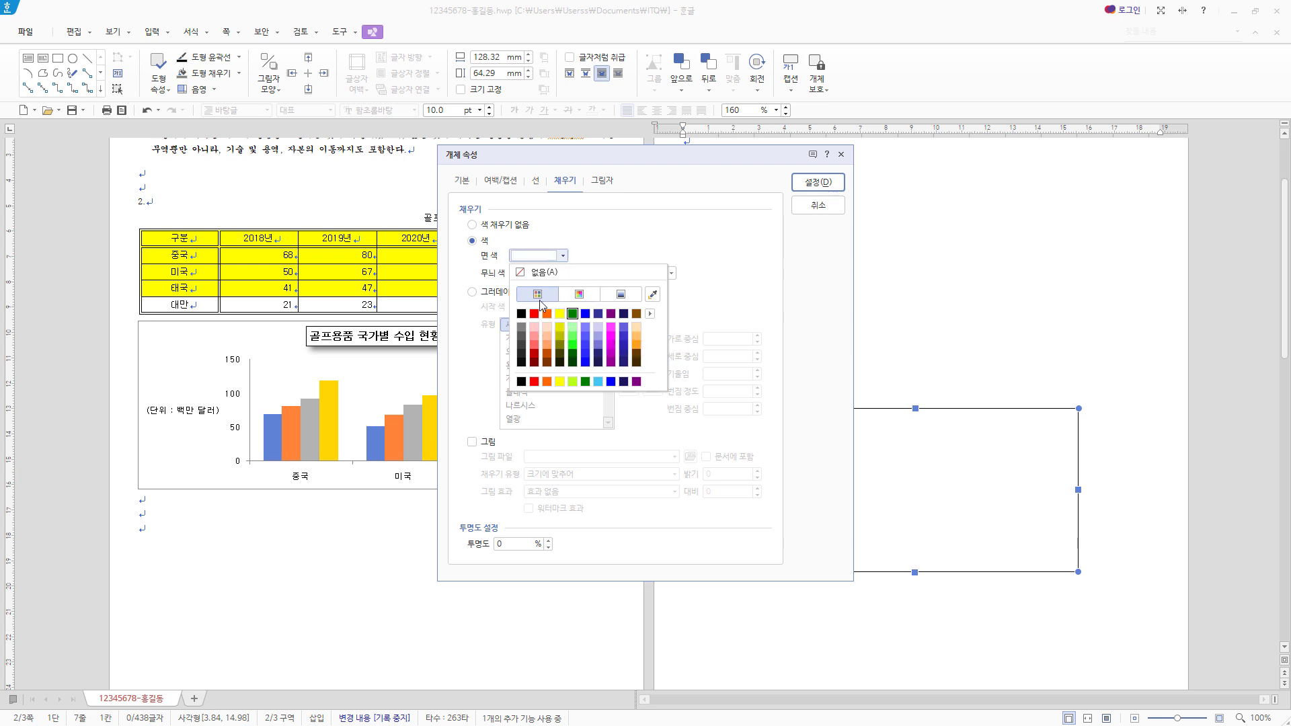
click(636, 343)
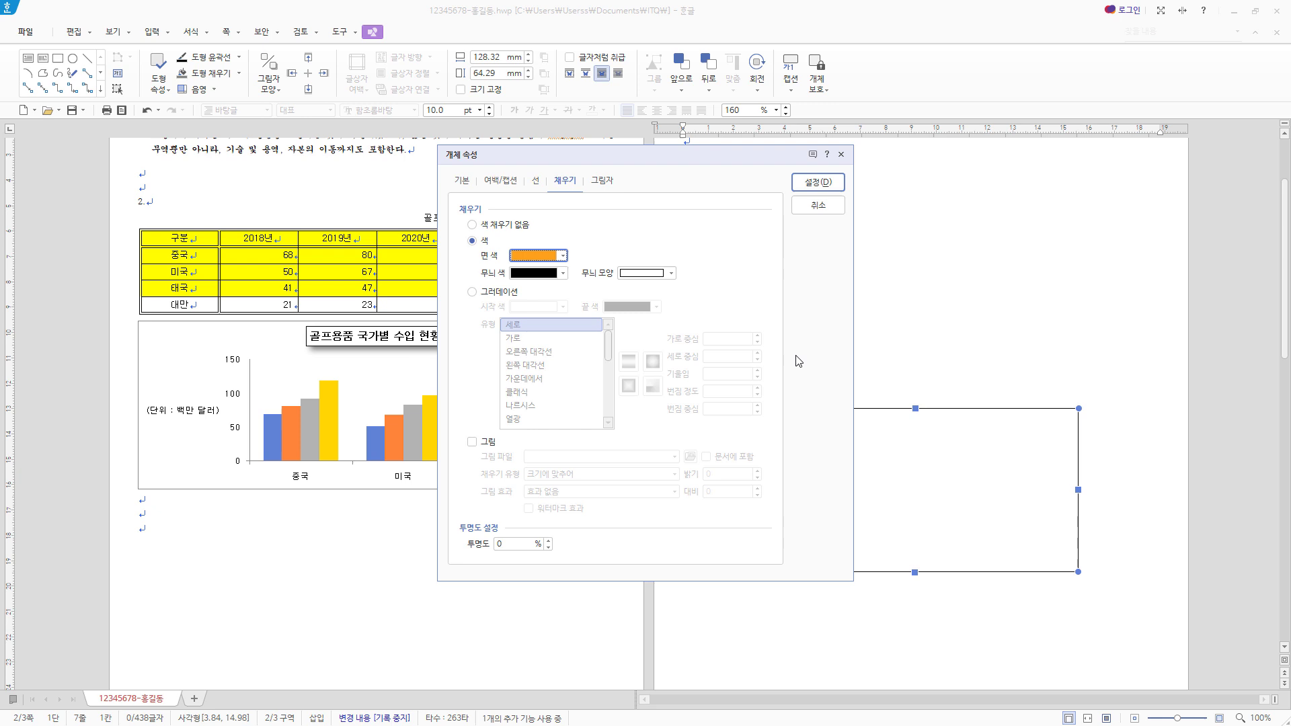
click(826, 187)
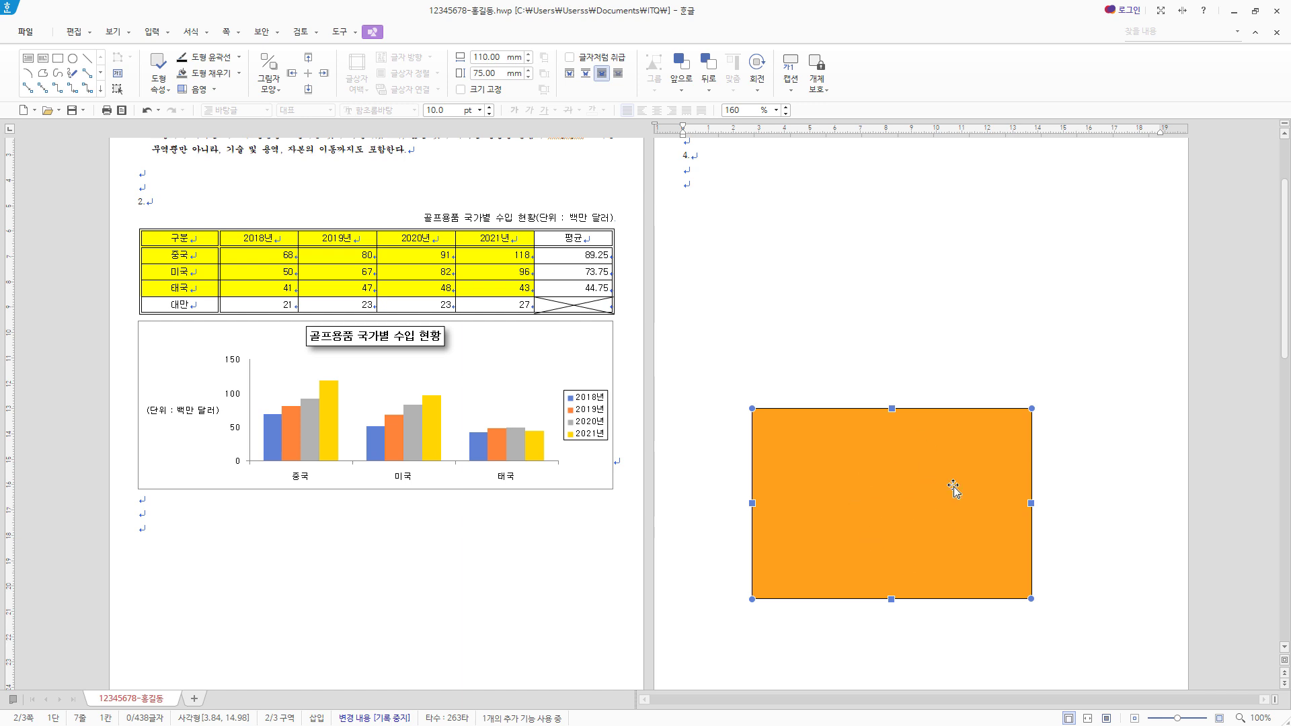
- Move the orange rectangle slightly lower and draw a second rectangle of about 140 × 70 mm overlapping its upper edge
drag(963, 540, 972, 552)
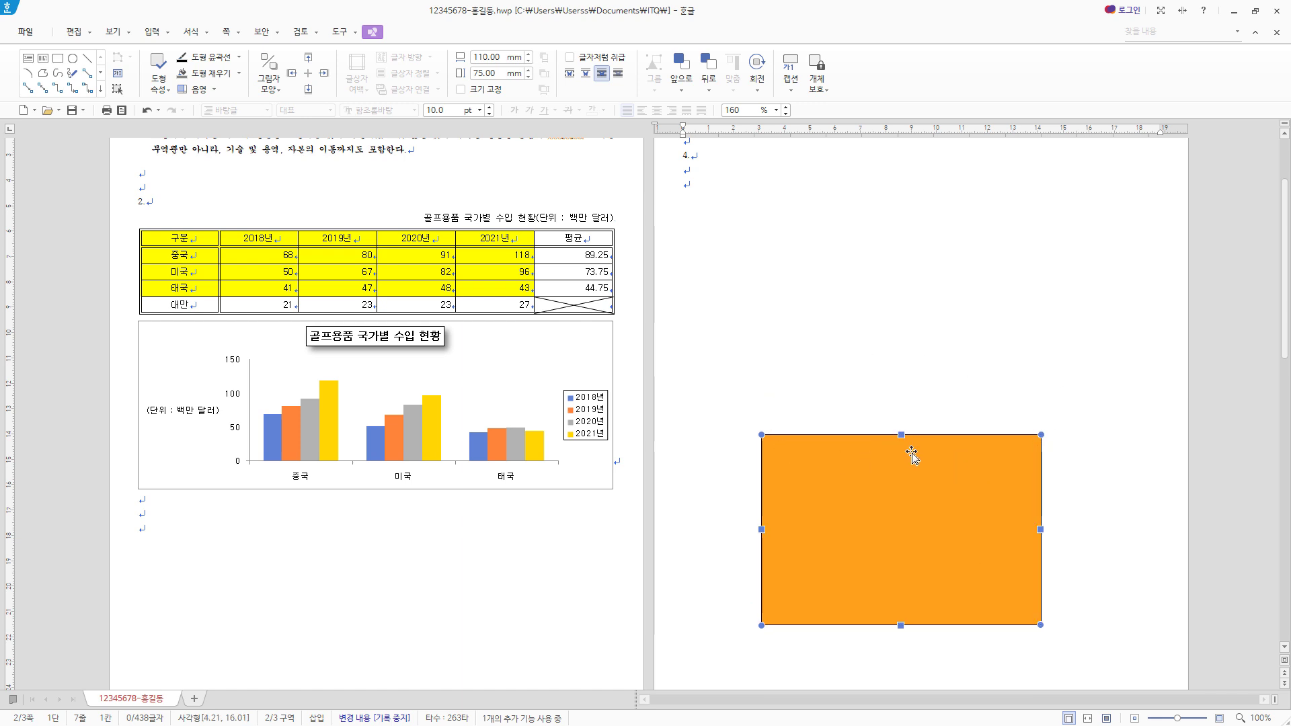
click(58, 58)
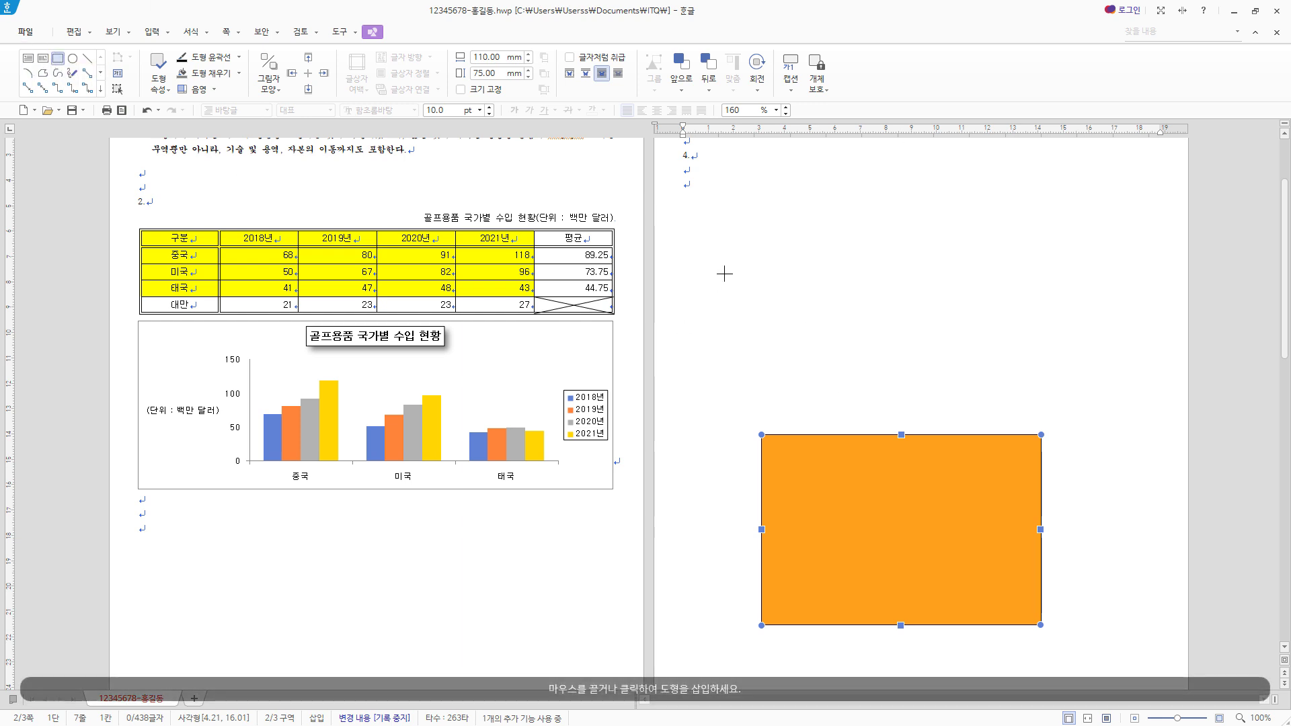
mouse_move(725, 273)
mouse_down()
mouse_move(1018, 438)
mouse_move(1081, 451)
mouse_up()
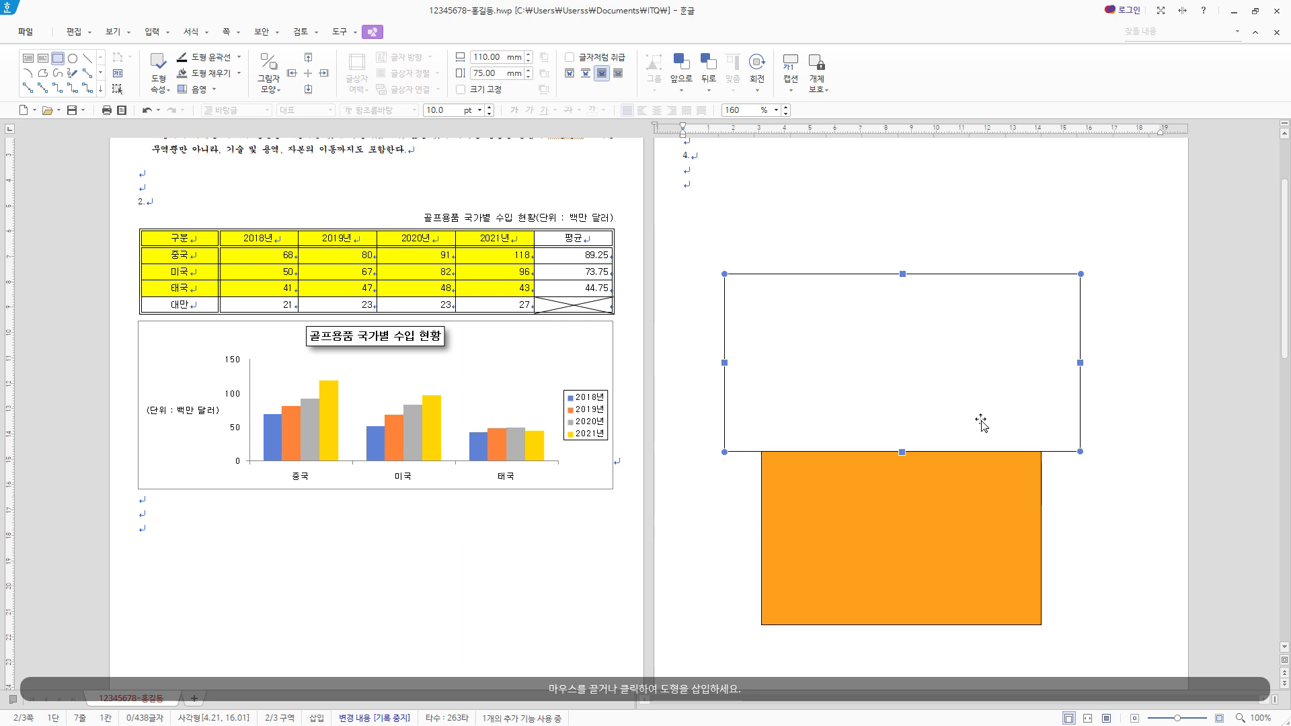
- Set the second rectangle's width to 120 mm and its height to 70 mm in its object properties
double_click(920, 398)
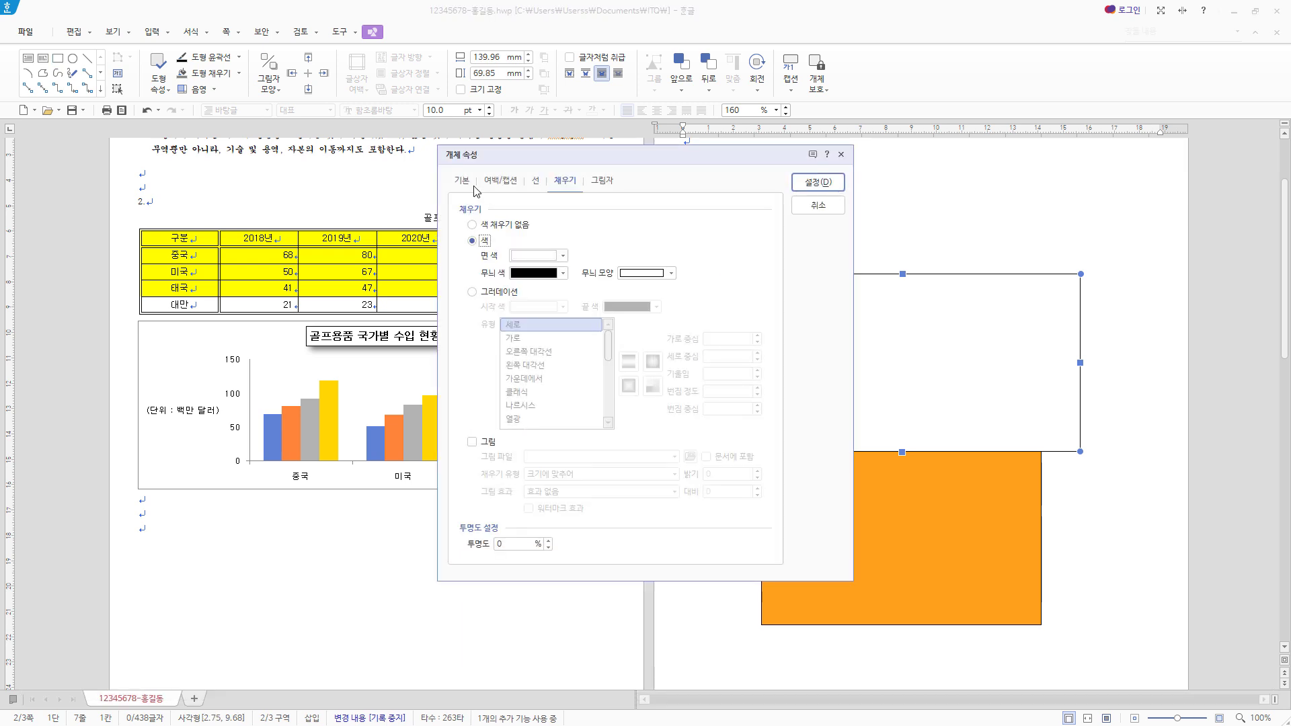
click(464, 182)
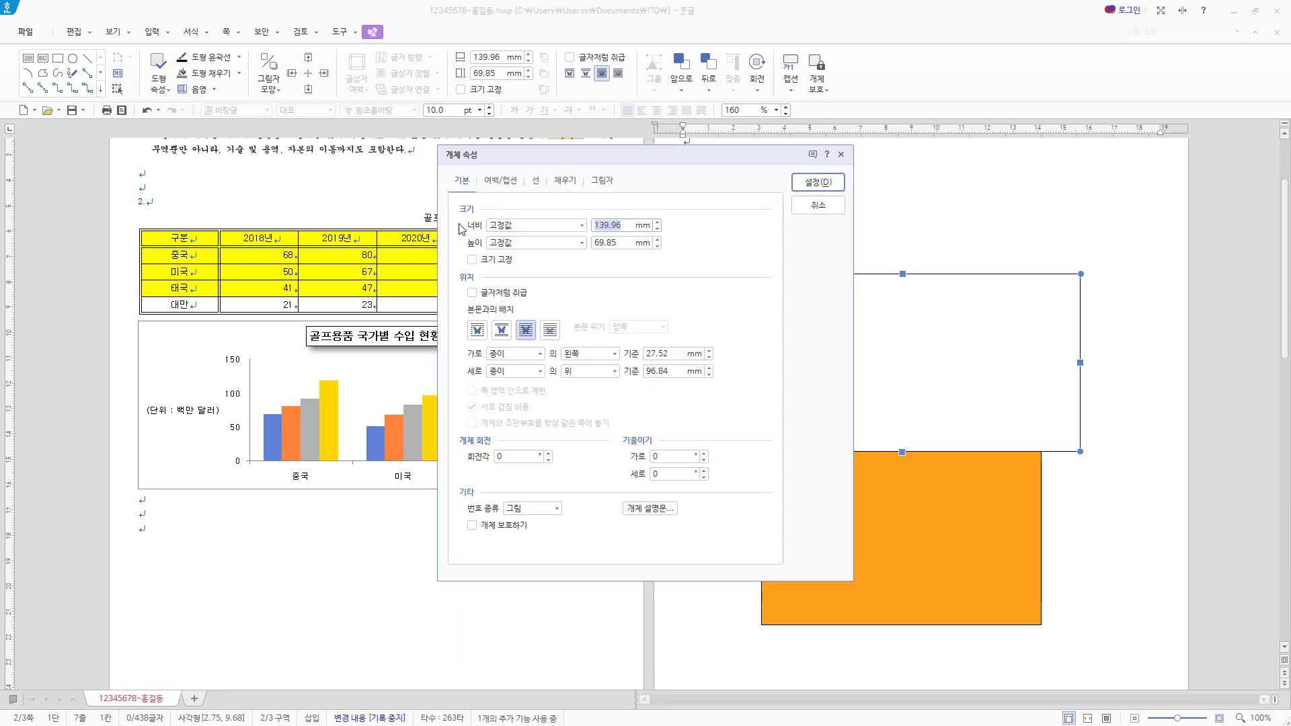
text(120)
key(Tab)
text(7)
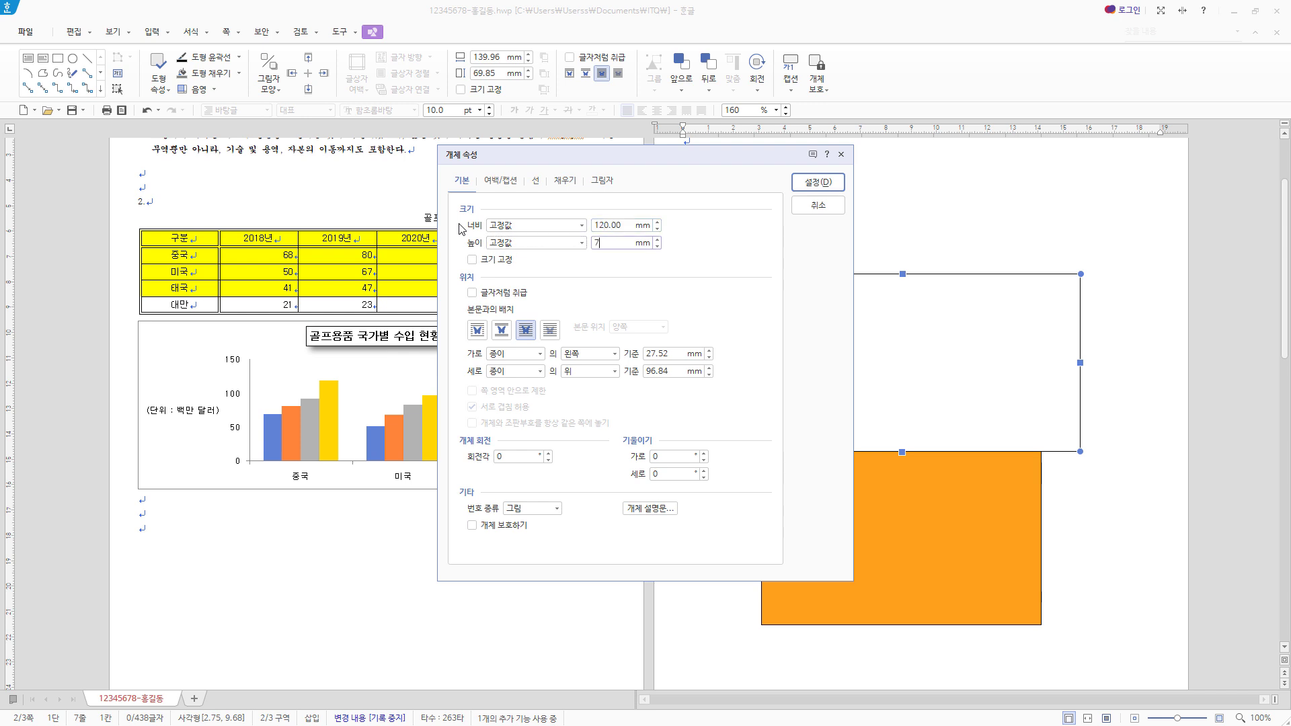
- Give the second rectangle rounded corners (둥근 모양) and a sky-blue fill
click(536, 182)
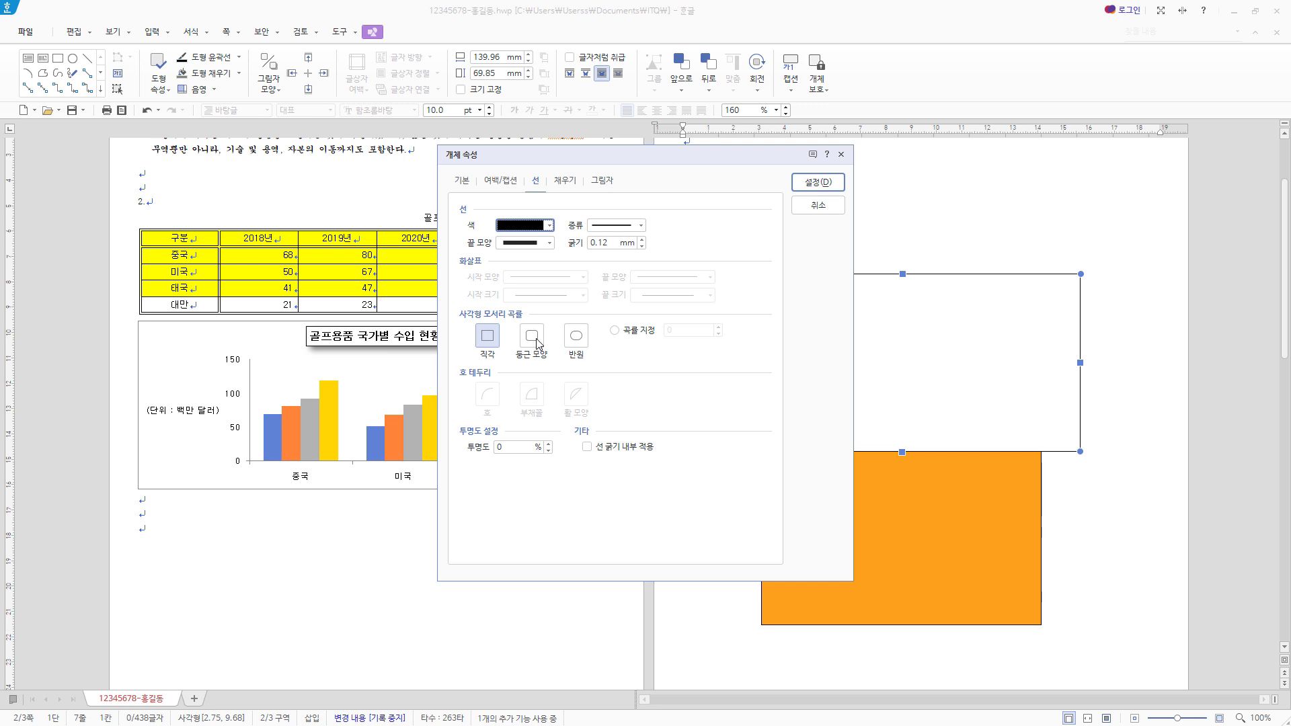
click(537, 343)
click(568, 183)
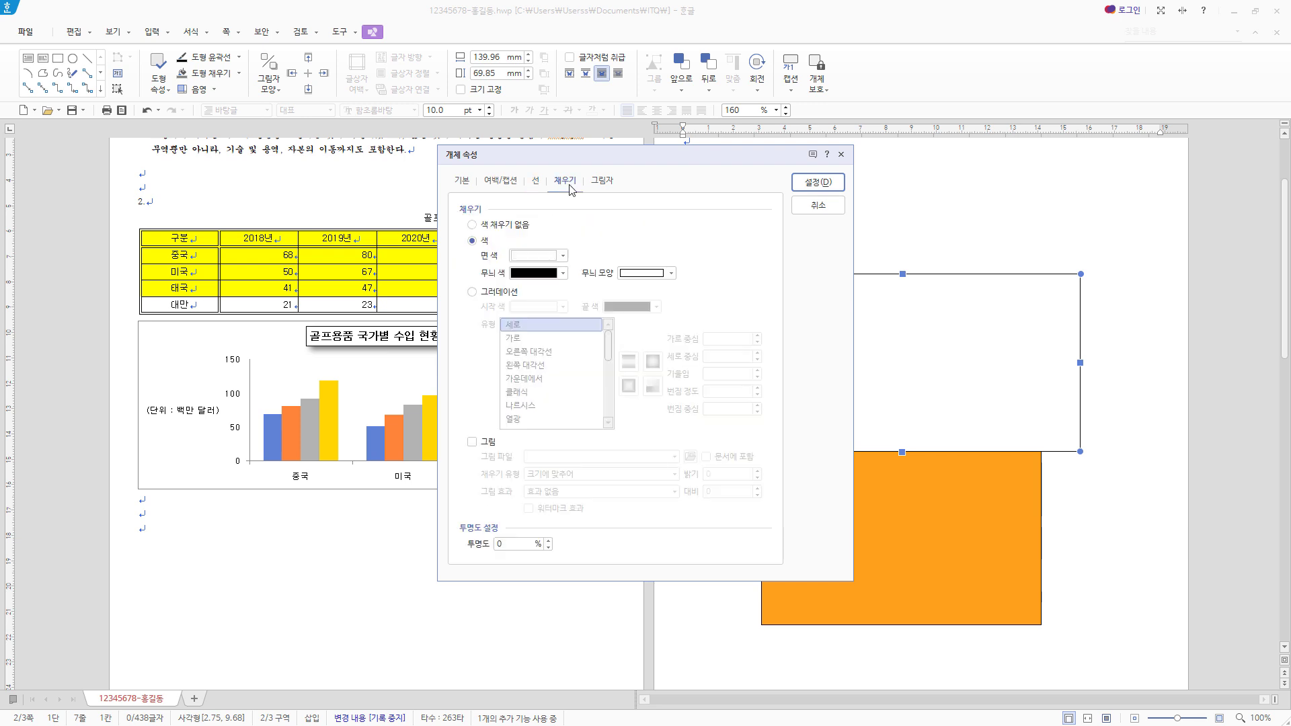
click(562, 256)
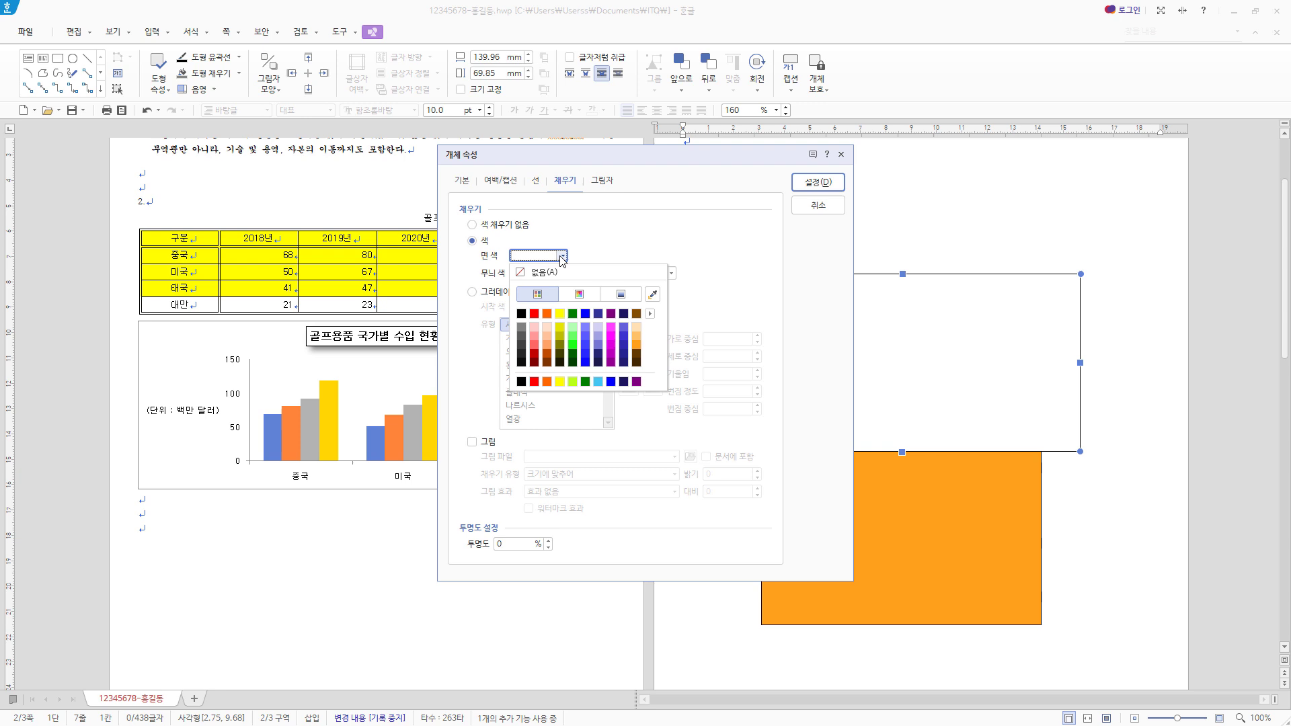
click(598, 381)
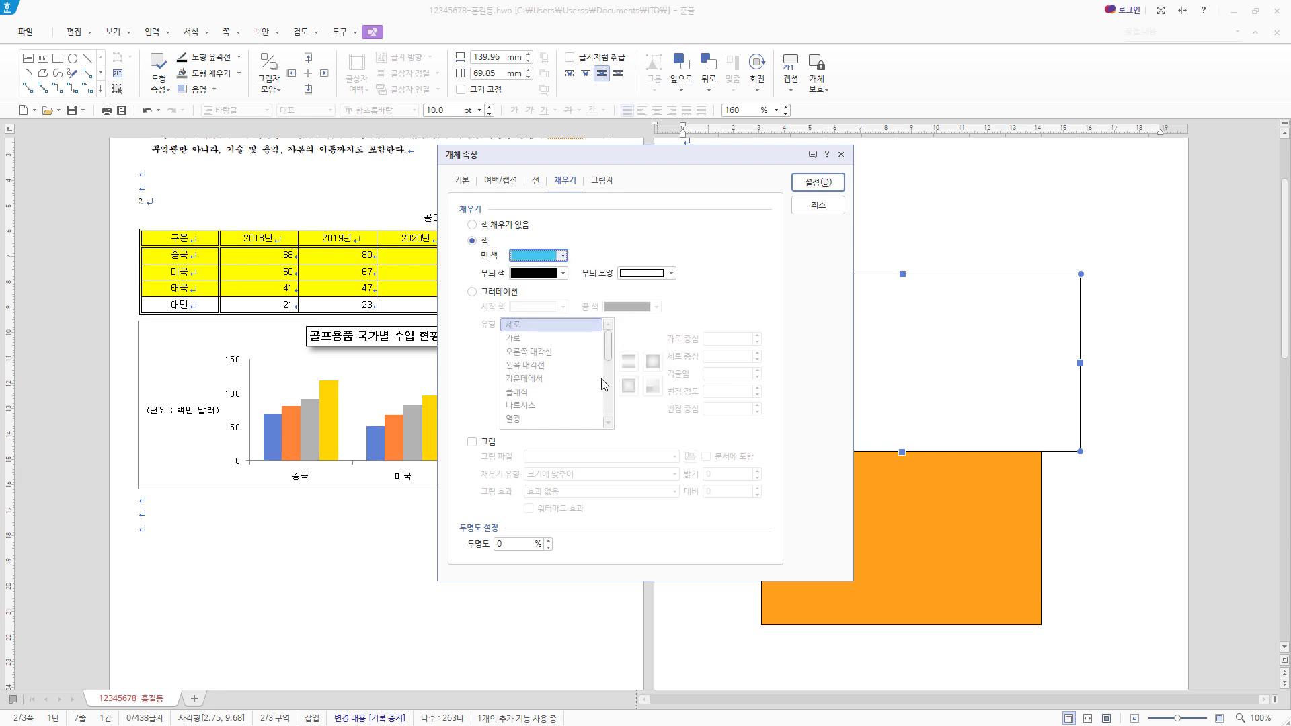
click(818, 182)
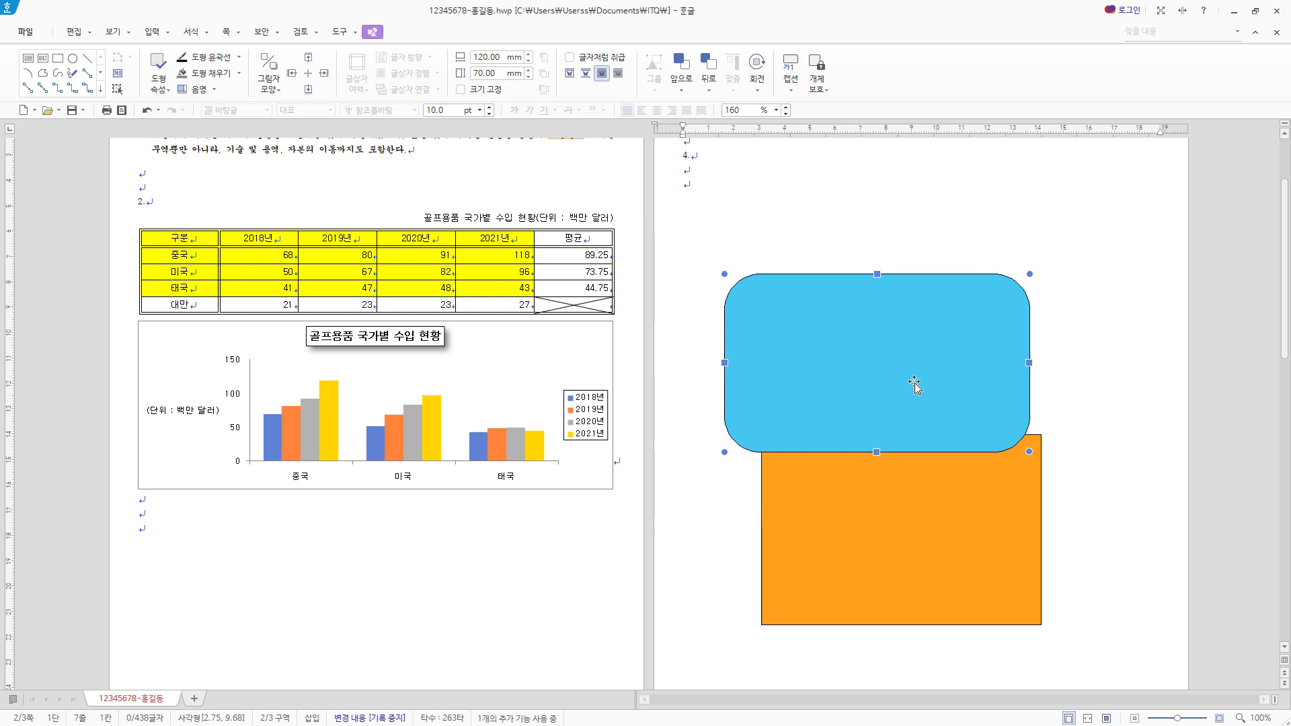
- Shift the blue rounded rectangle horizontally until it is roughly centred over the orange rectangle
drag(917, 383, 931, 384)
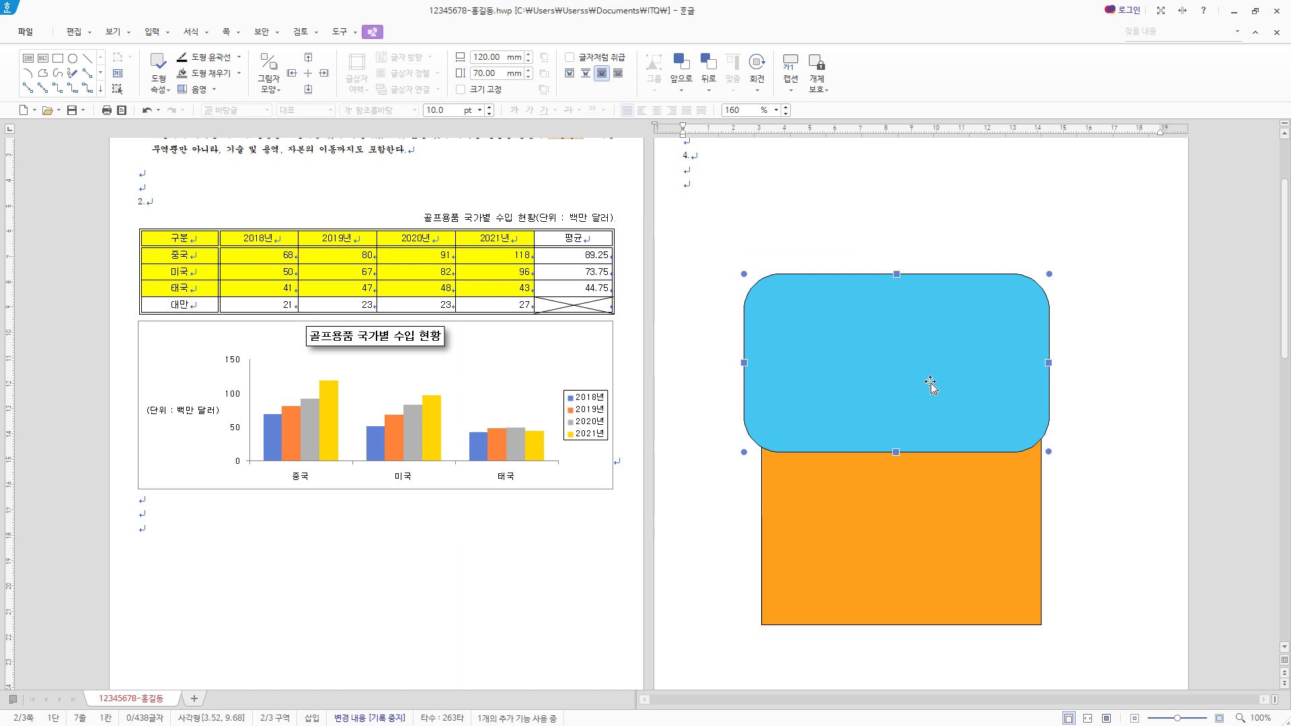
key(Right)
key(Right)
key(Right)
key(Right)
key(Right)
key(Right)
key(Left)
key(Left)
key(Left)
key(Left)
key(Left)
key(Left)
key(Left)
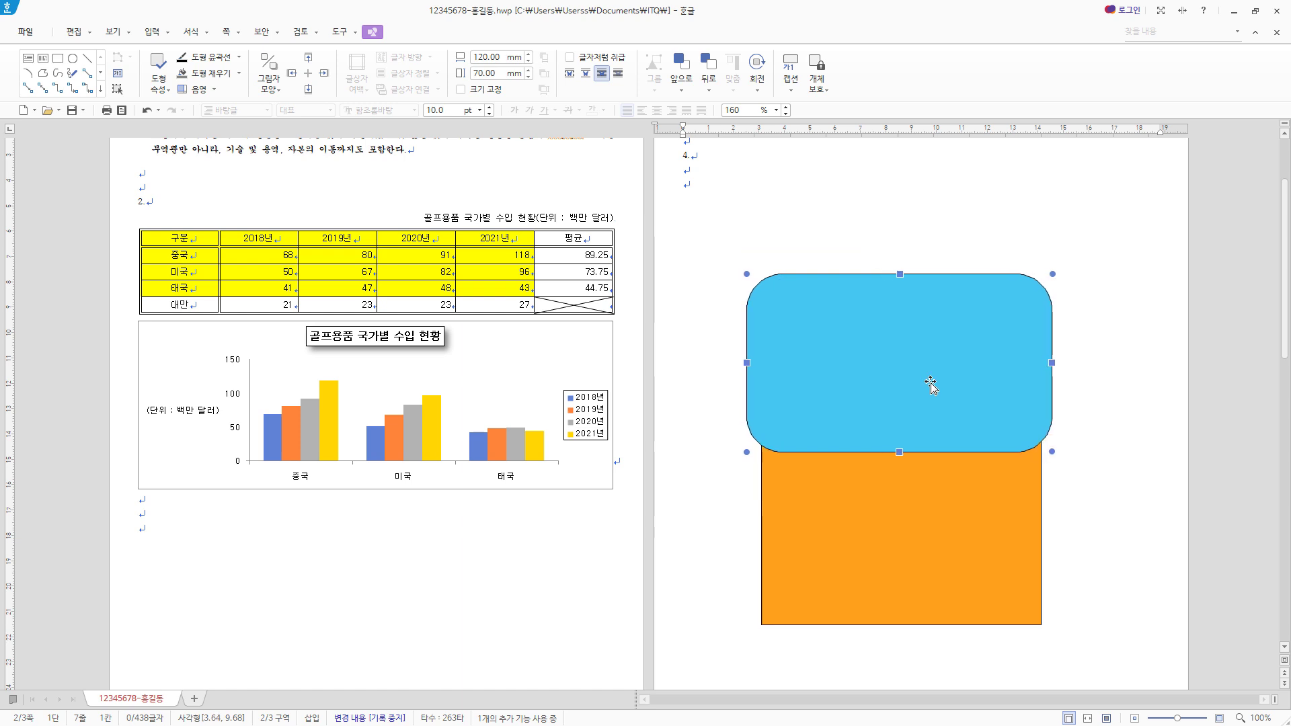
key(Right)
key(Right)
key(Right)
key(Right)
key(Right)
key(Right)
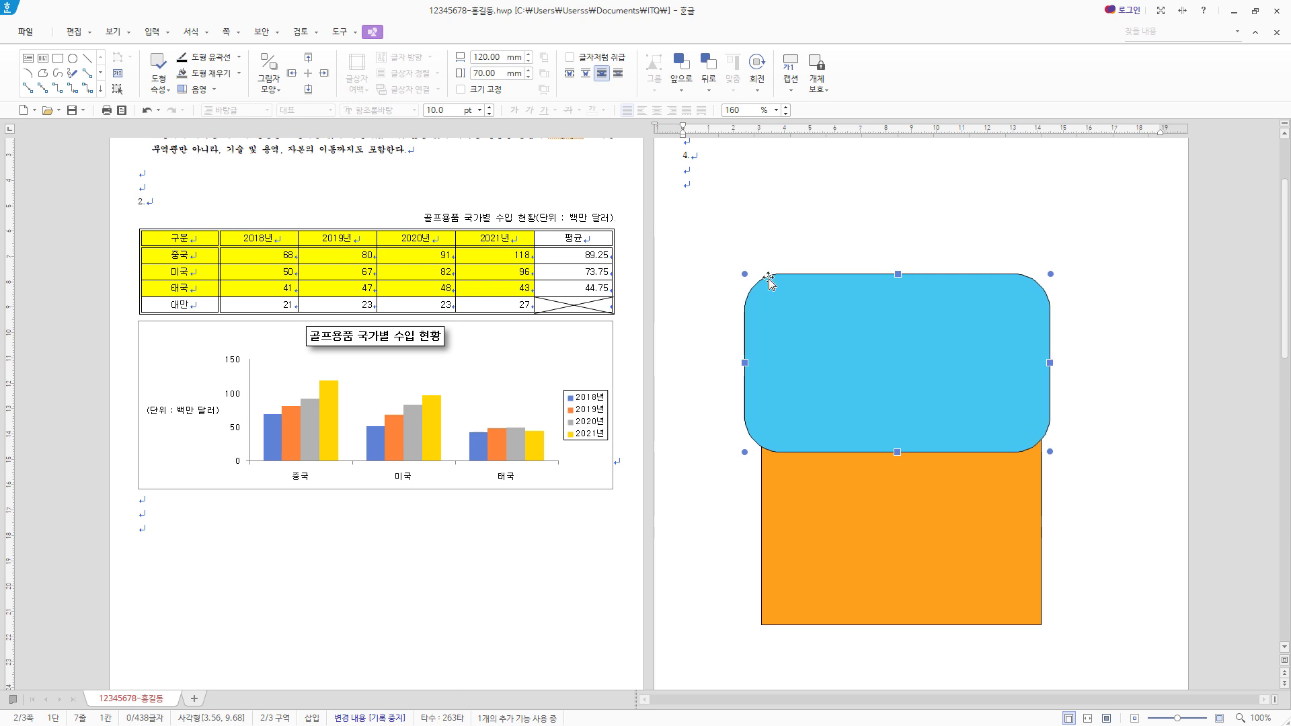
- Save the document and add a text box of about 81 × 24 mm reading "한국 수출입 동향" over the blue shape's upper edge
key(ctrl+s)
click(27, 64)
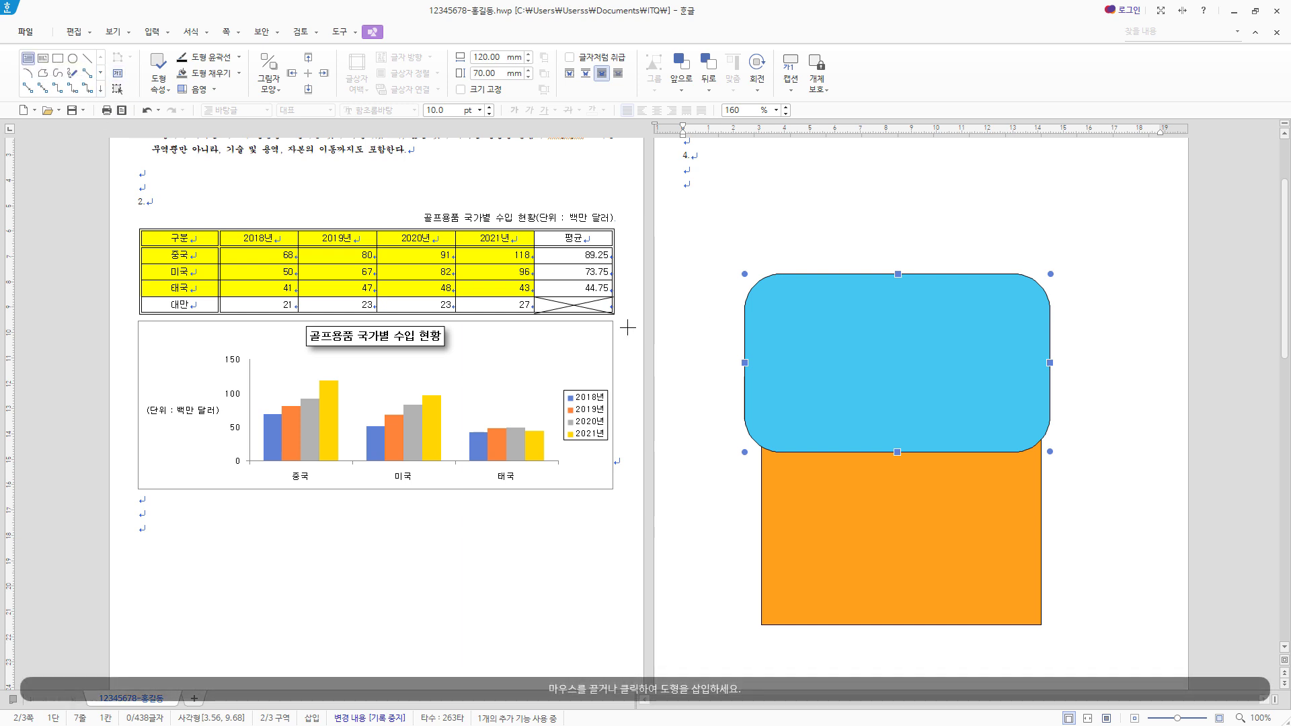
drag(797, 222, 1002, 283)
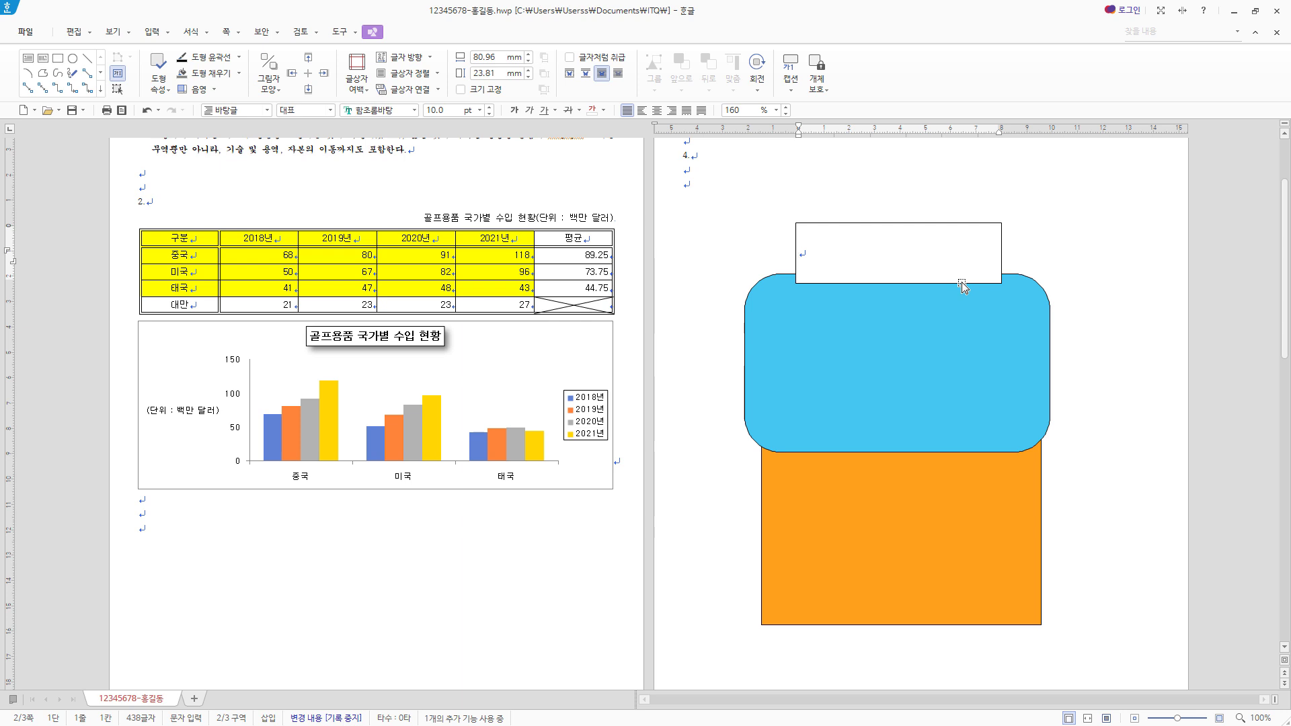
text(한국 수출입 동향)
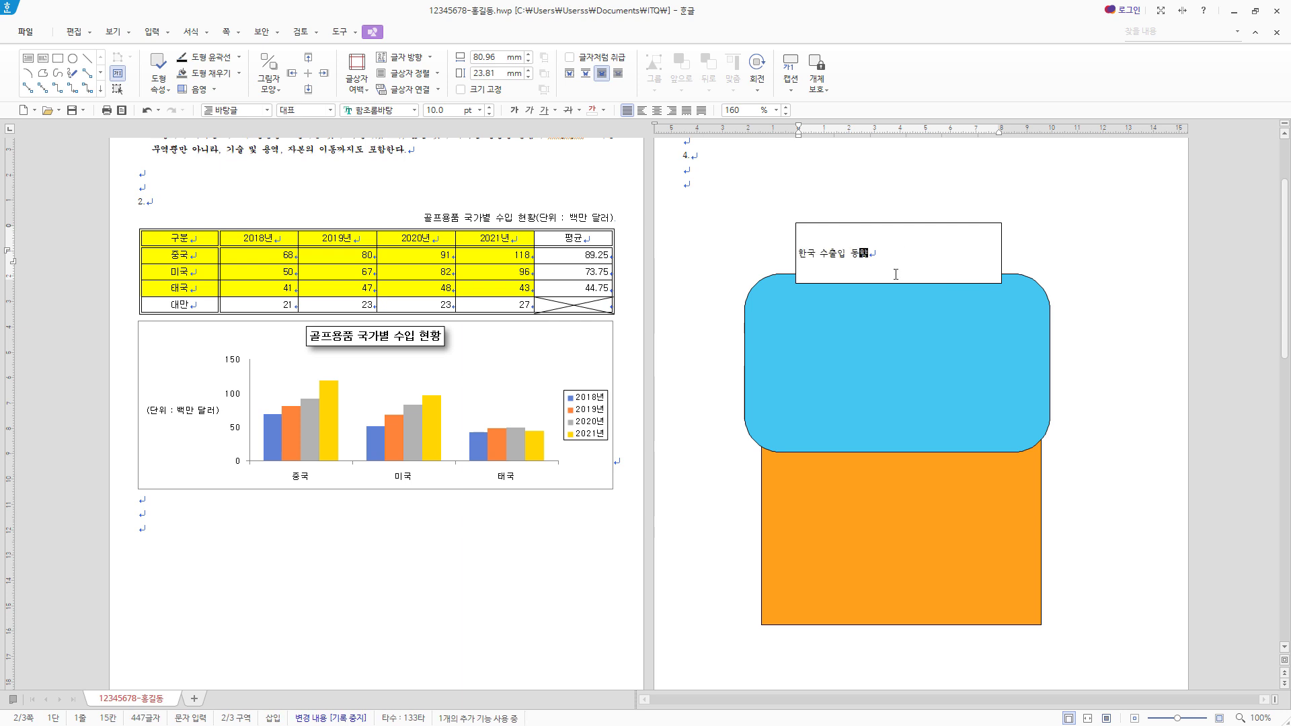
- Format the title text box's text with the font 이순신 돋움체 B at 22 pt
click(947, 284)
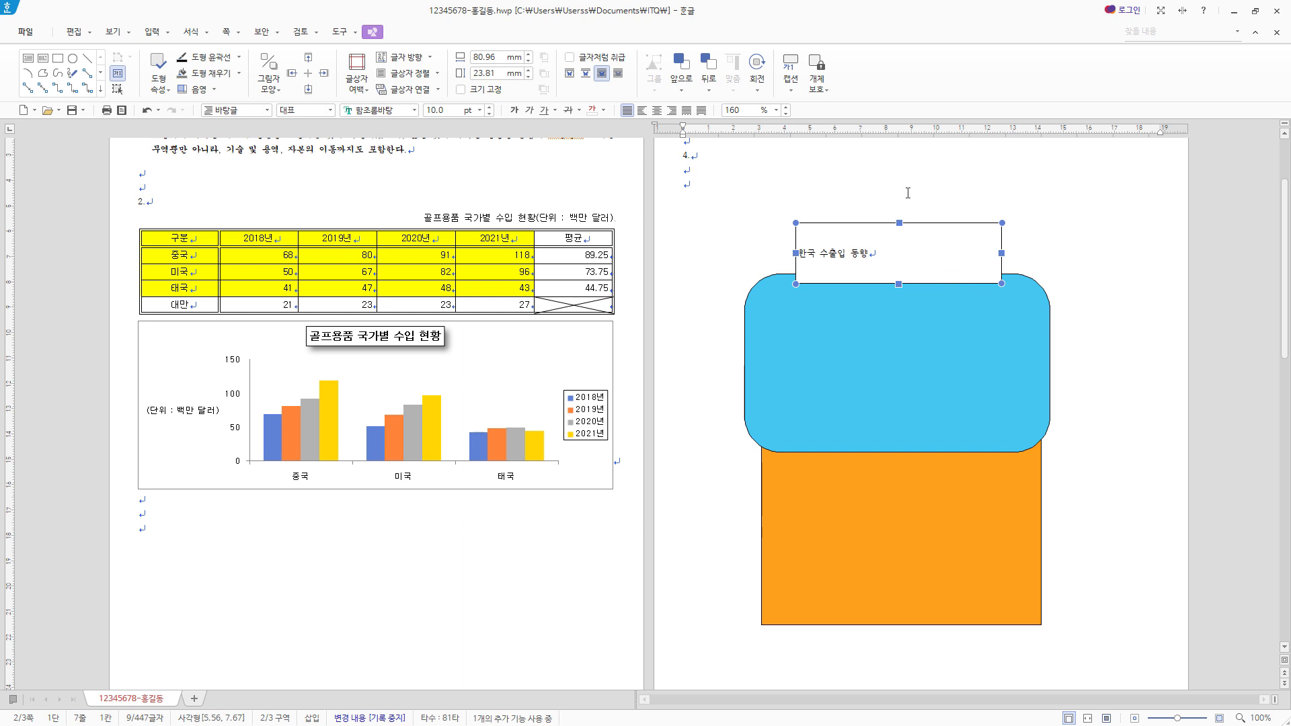
click(373, 110)
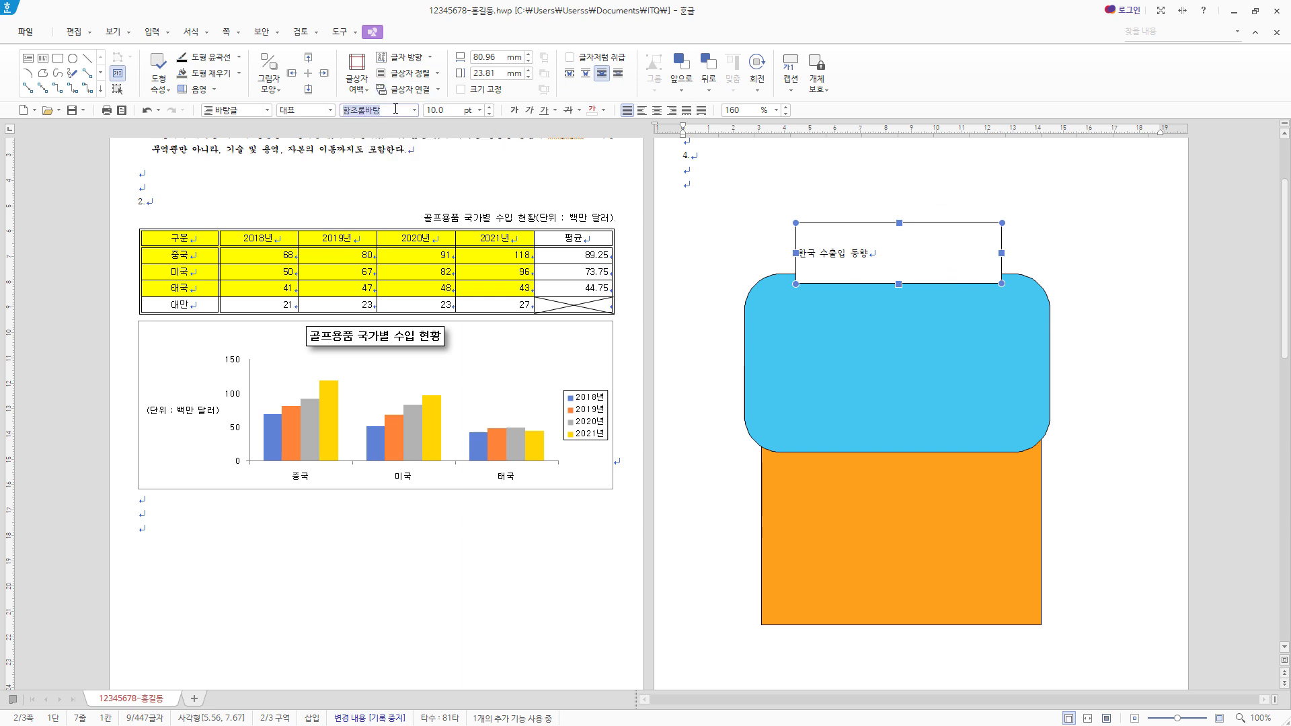
text(돋움)
click(445, 160)
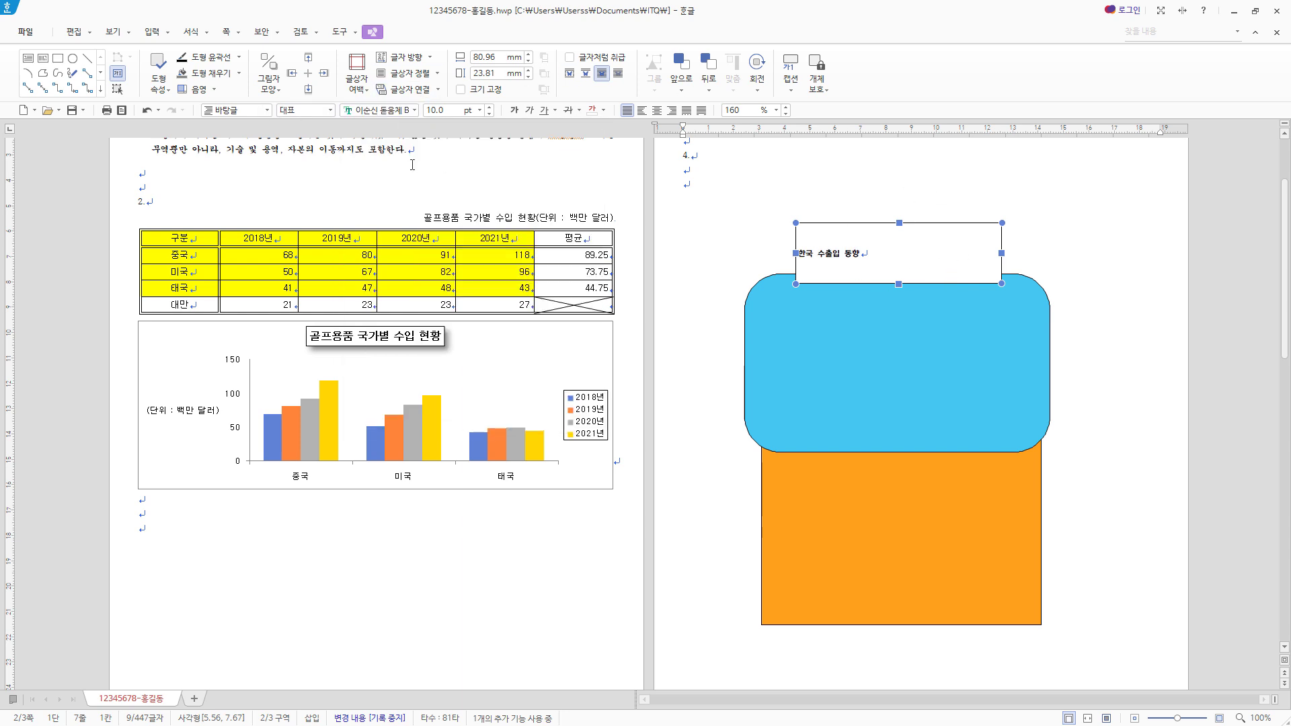
click(436, 111)
text(22)
key(Return)
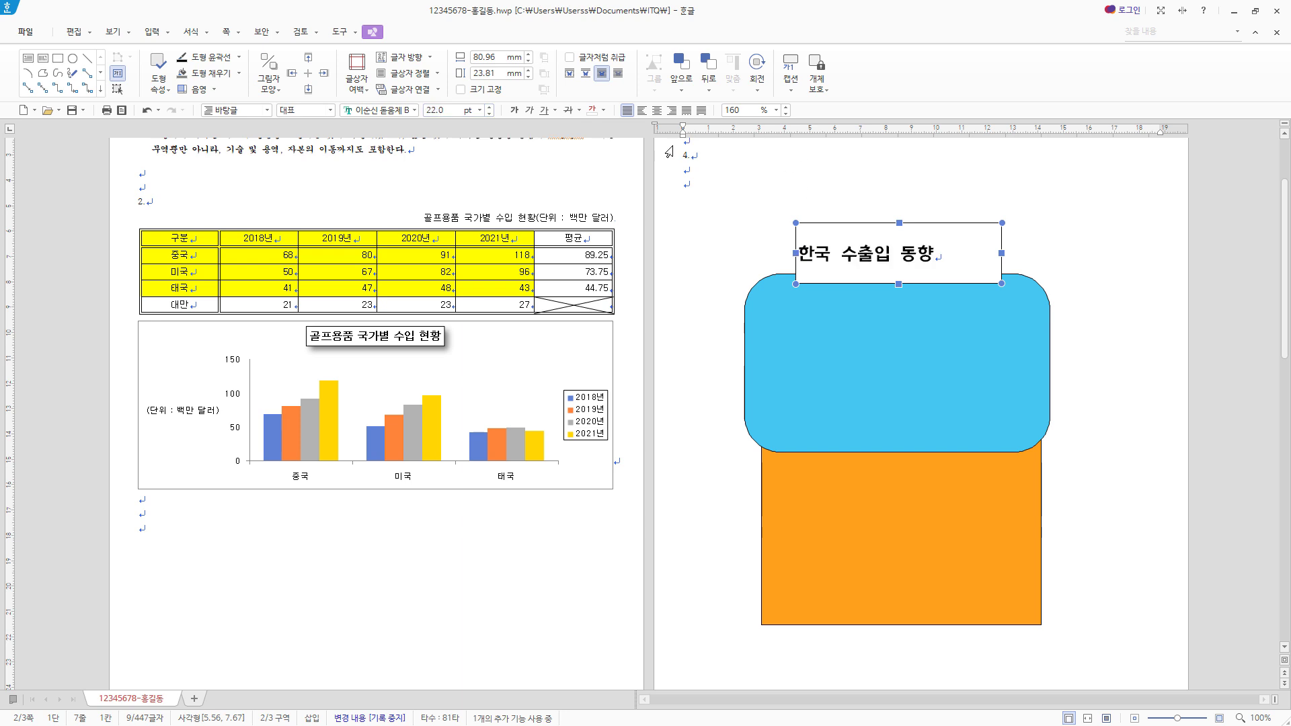
- Colour the title text white and centre-align it within its text box
click(604, 111)
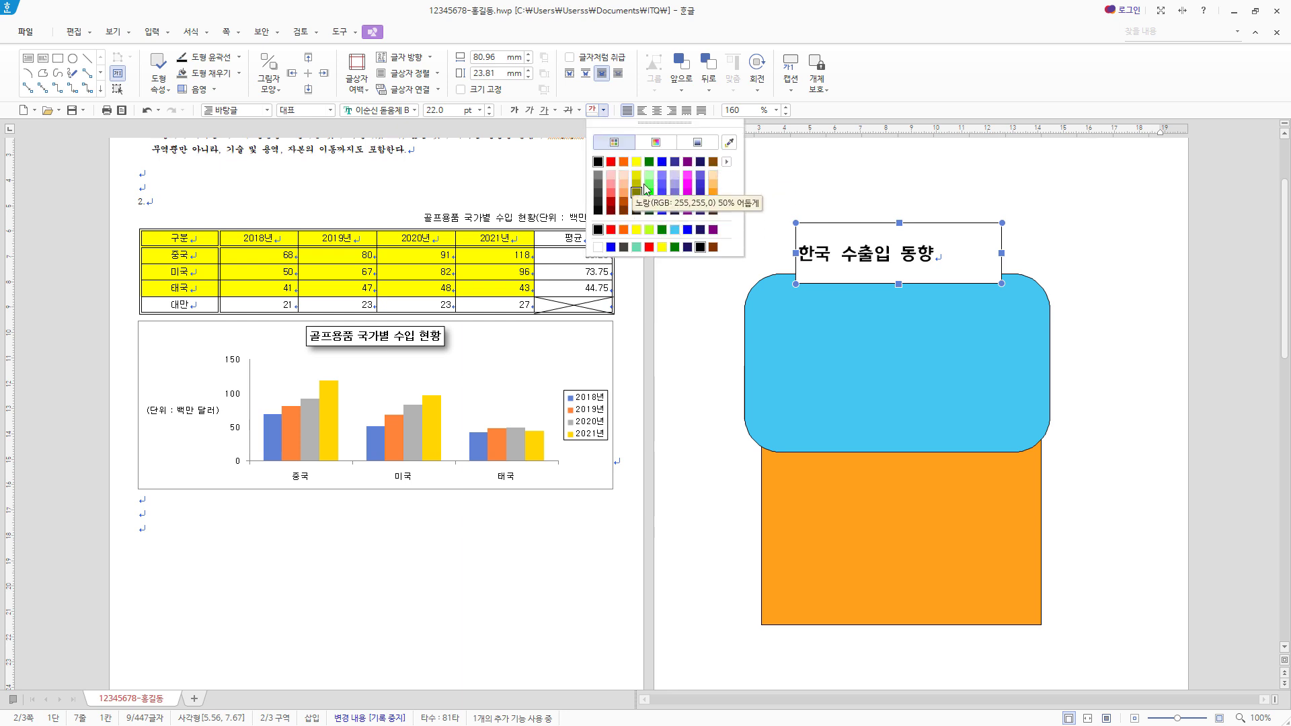
click(657, 144)
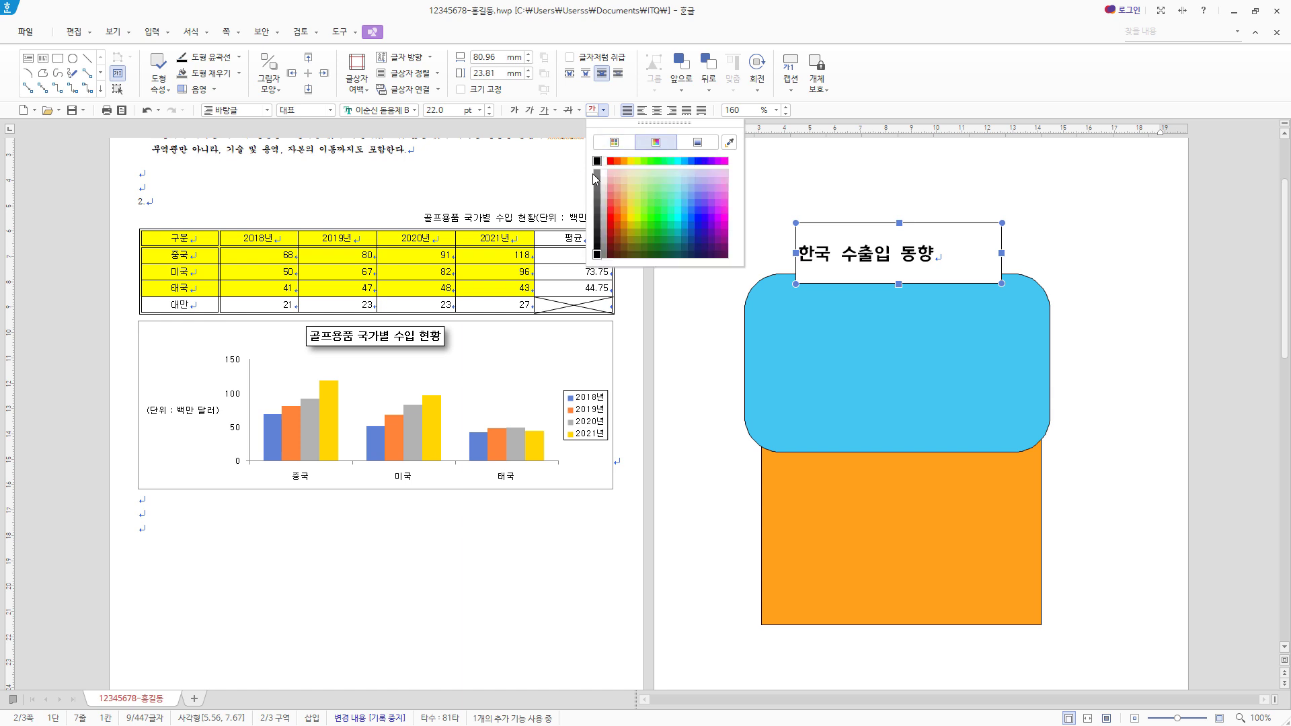
click(604, 163)
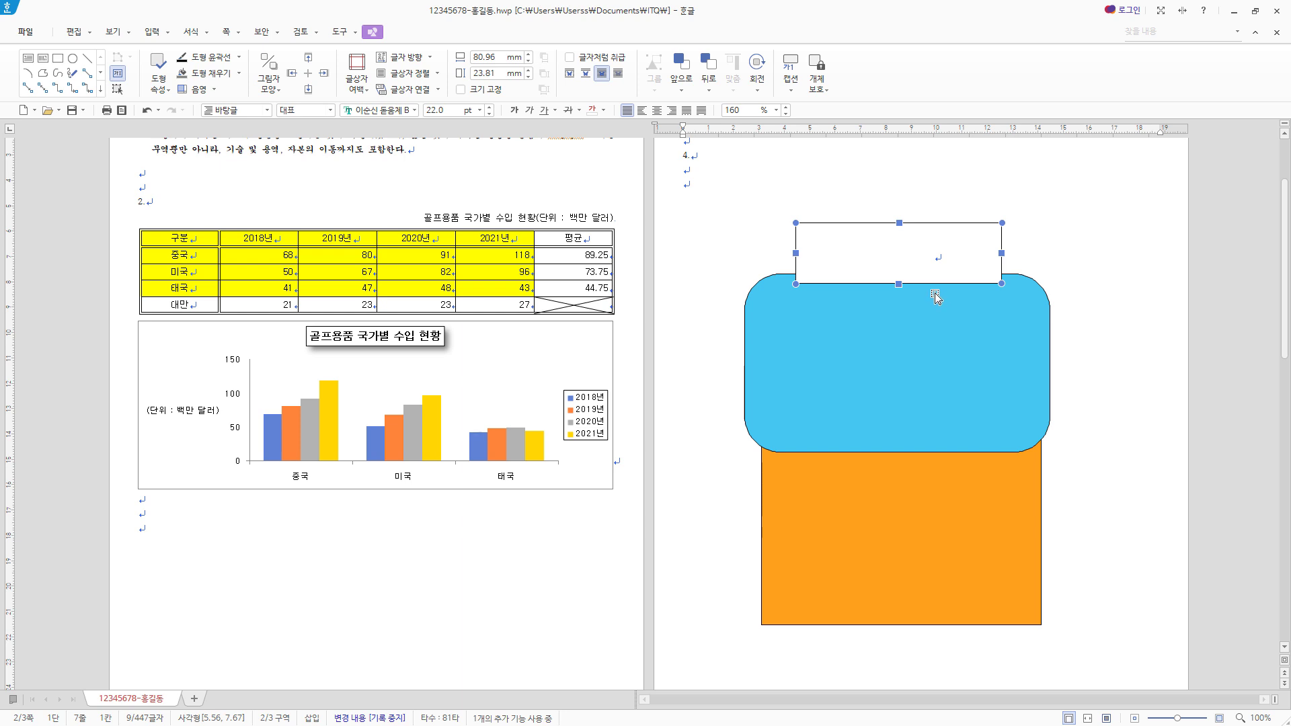
click(657, 112)
- Set the title text box's width to 90 mm and its height to 15 mm in its object properties
double_click(958, 232)
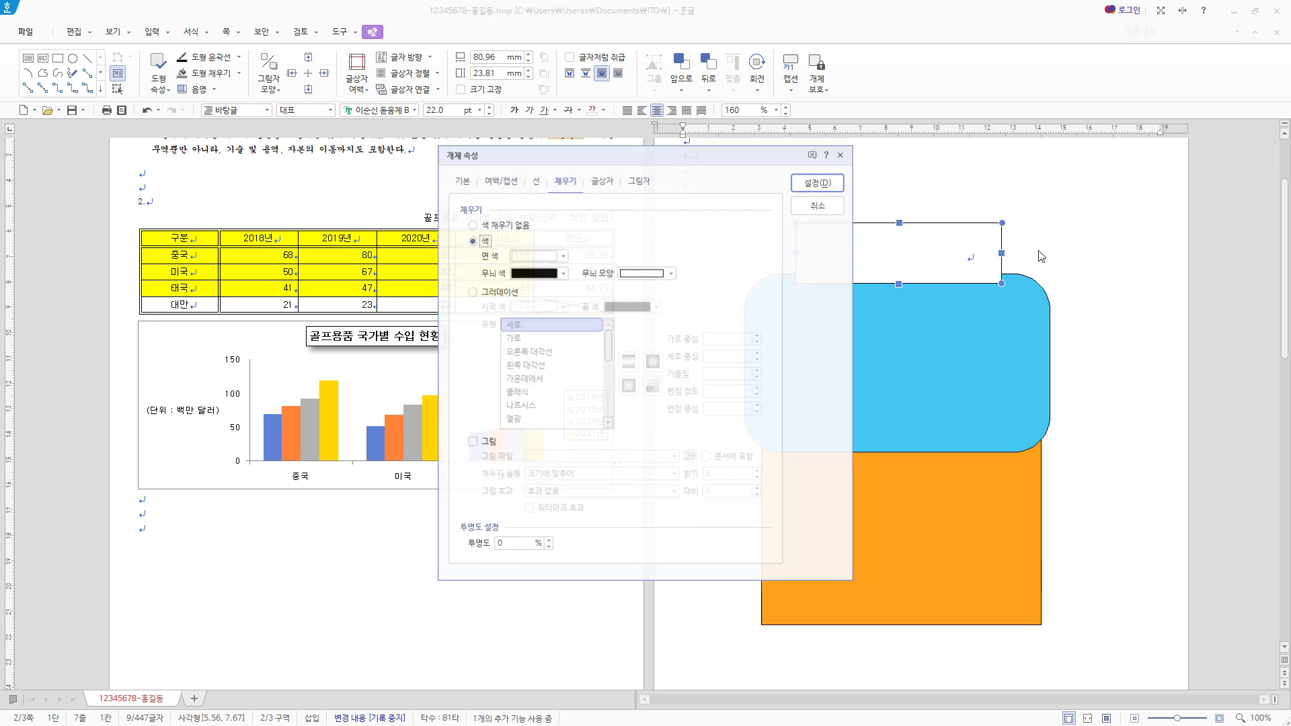
click(463, 182)
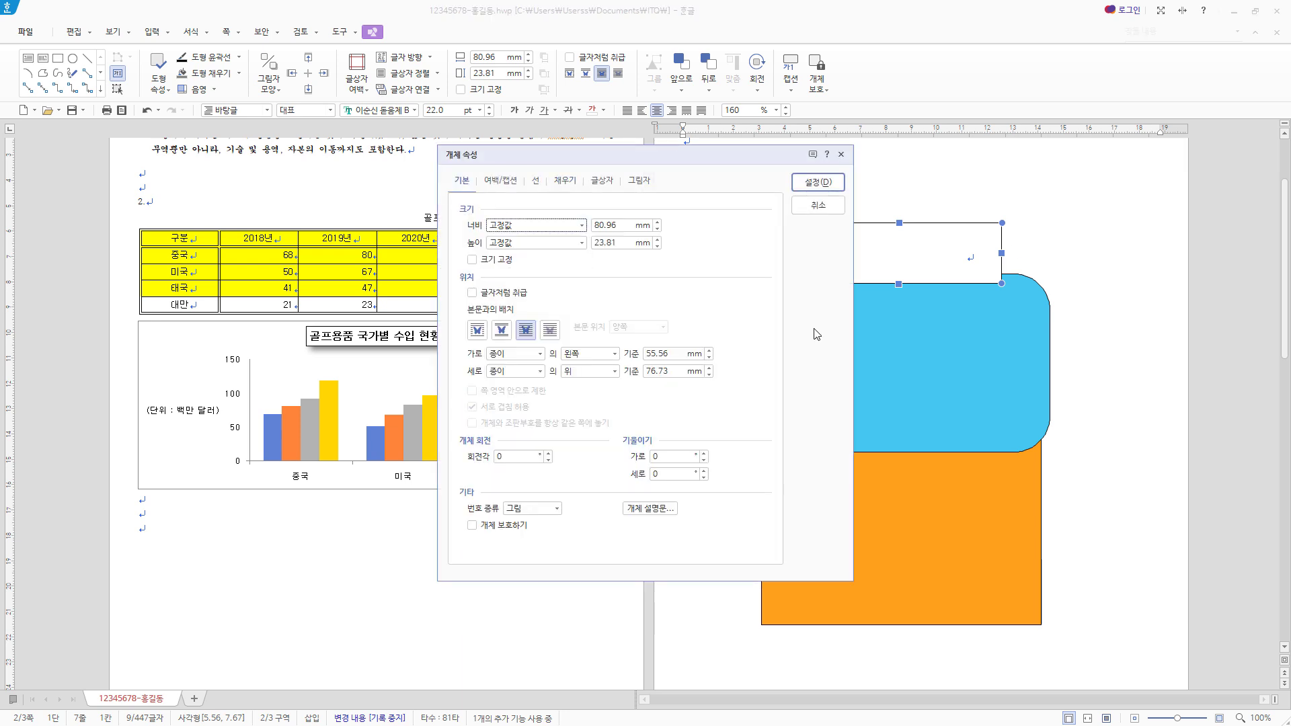
key(Tab)
text(90)
key(Tab)
key(Tab)
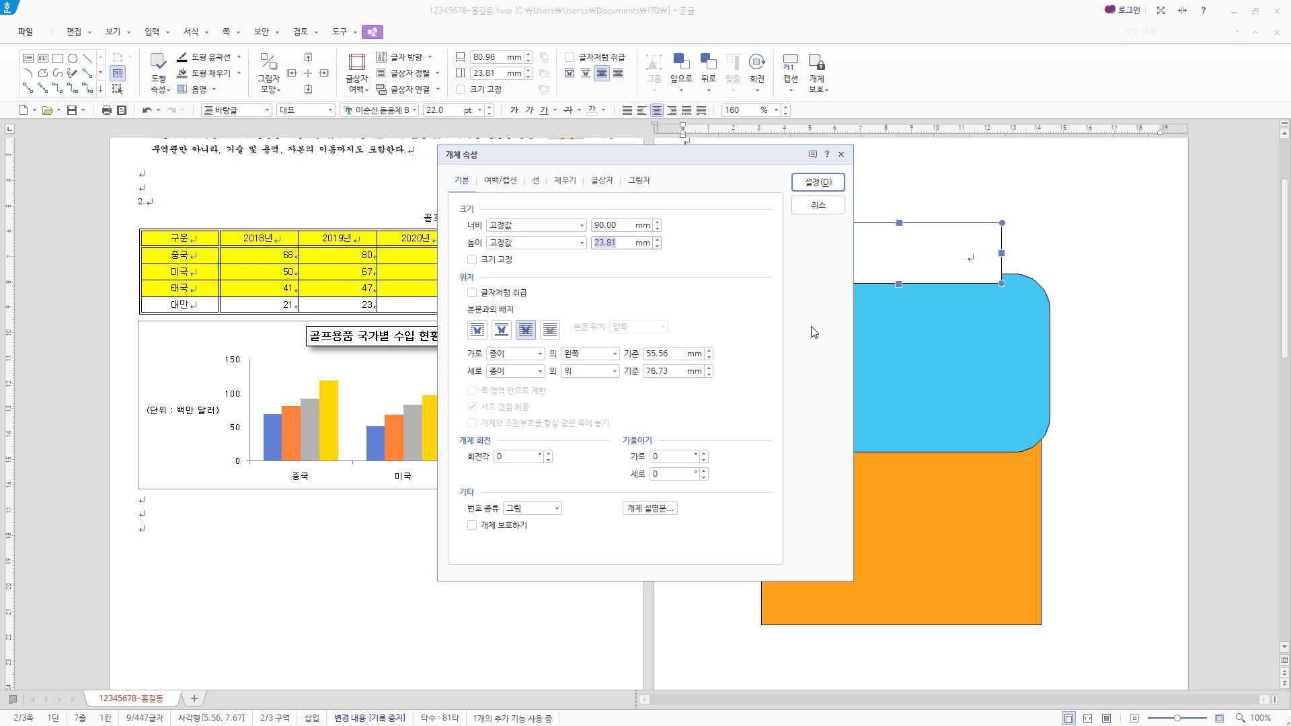
text(15)
- Give the title text box semicircular ends (반원) and a red (RGB 255,0,0) fill
click(605, 182)
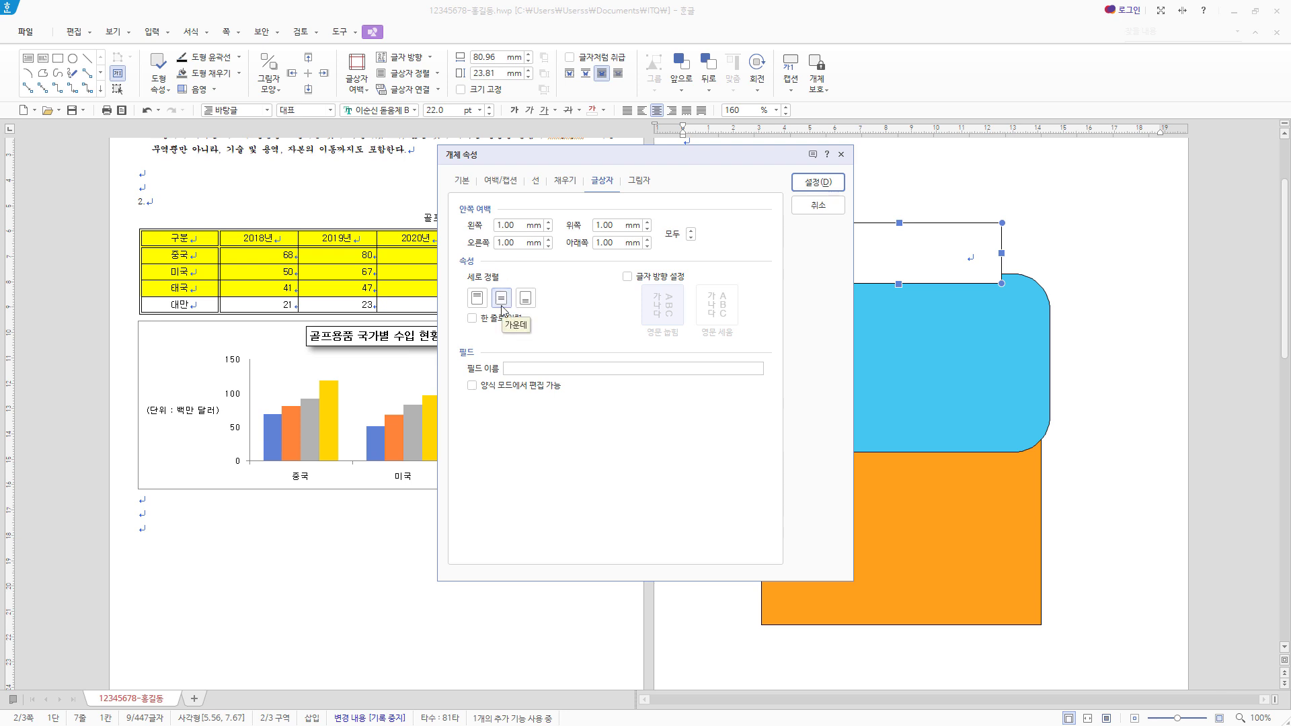
click(536, 181)
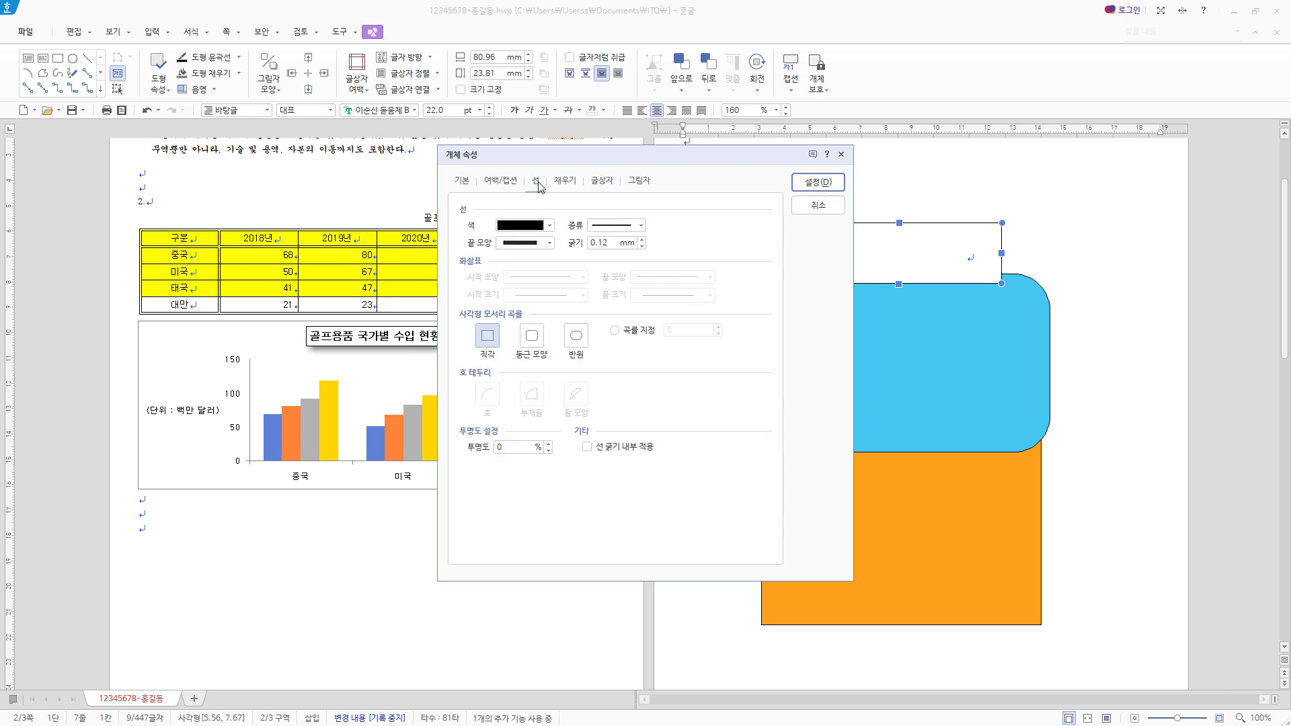
click(578, 338)
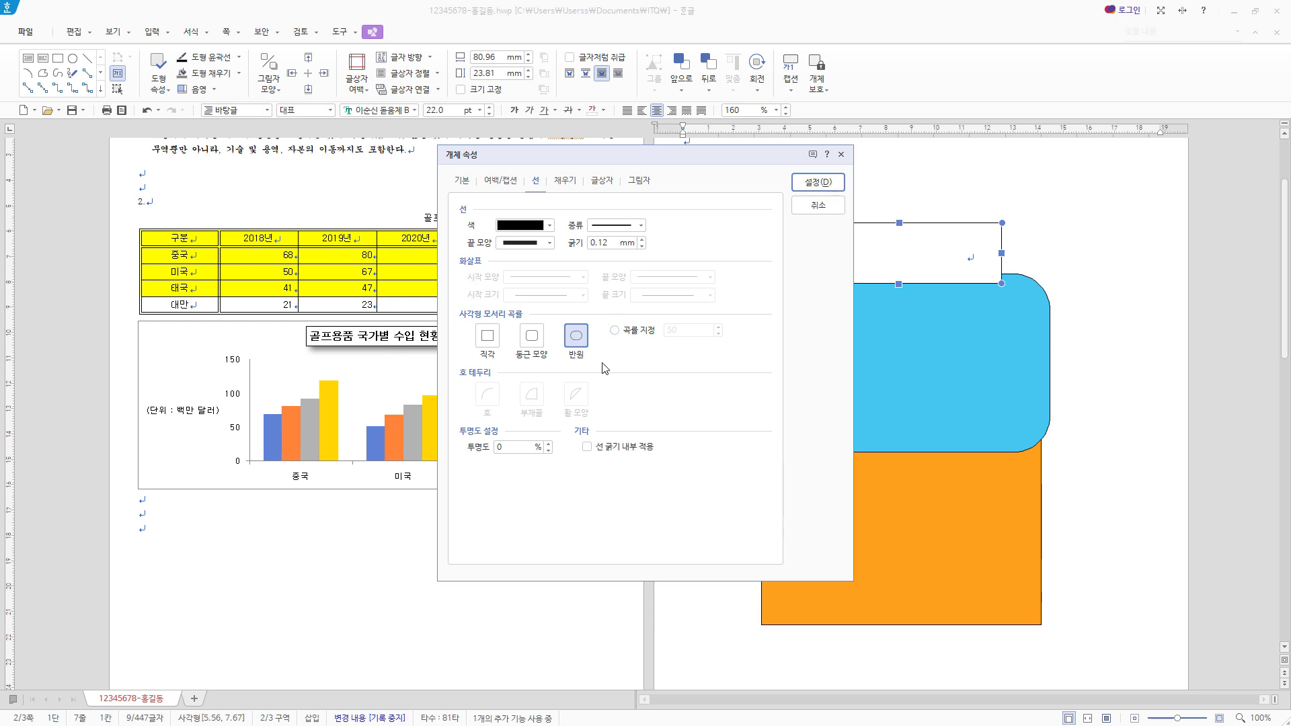
click(567, 181)
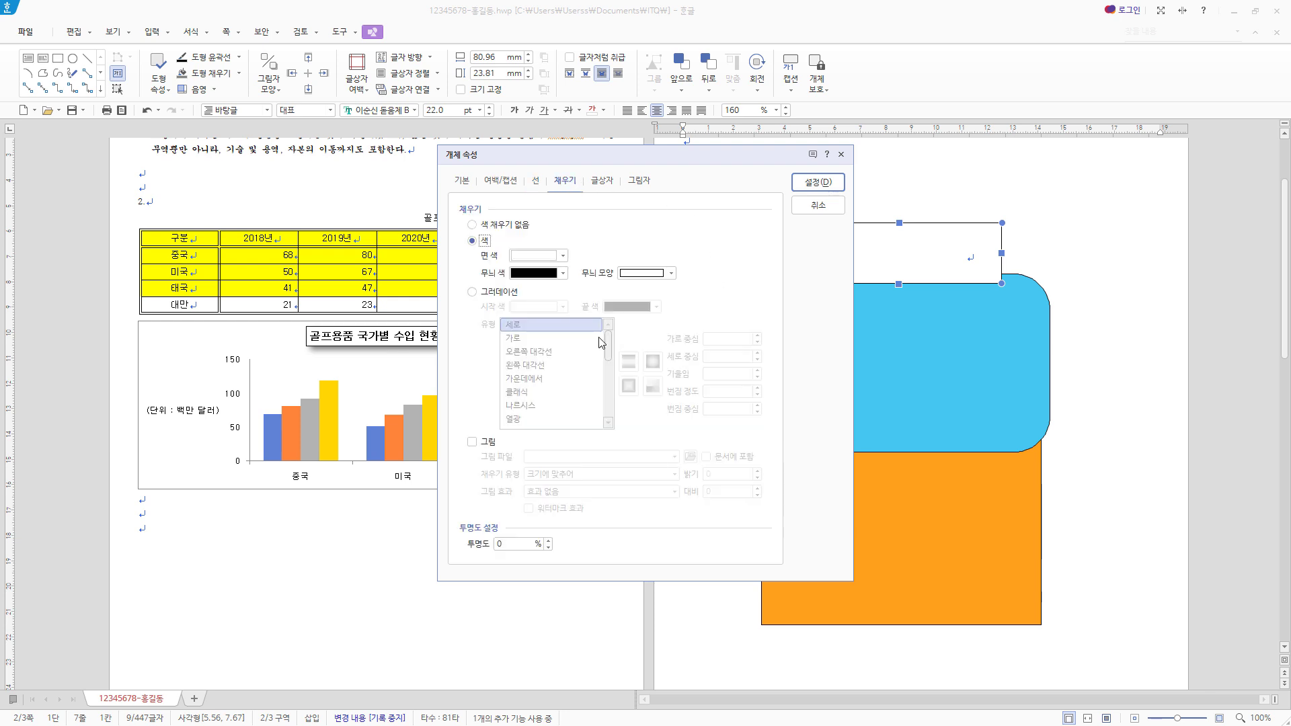
click(563, 255)
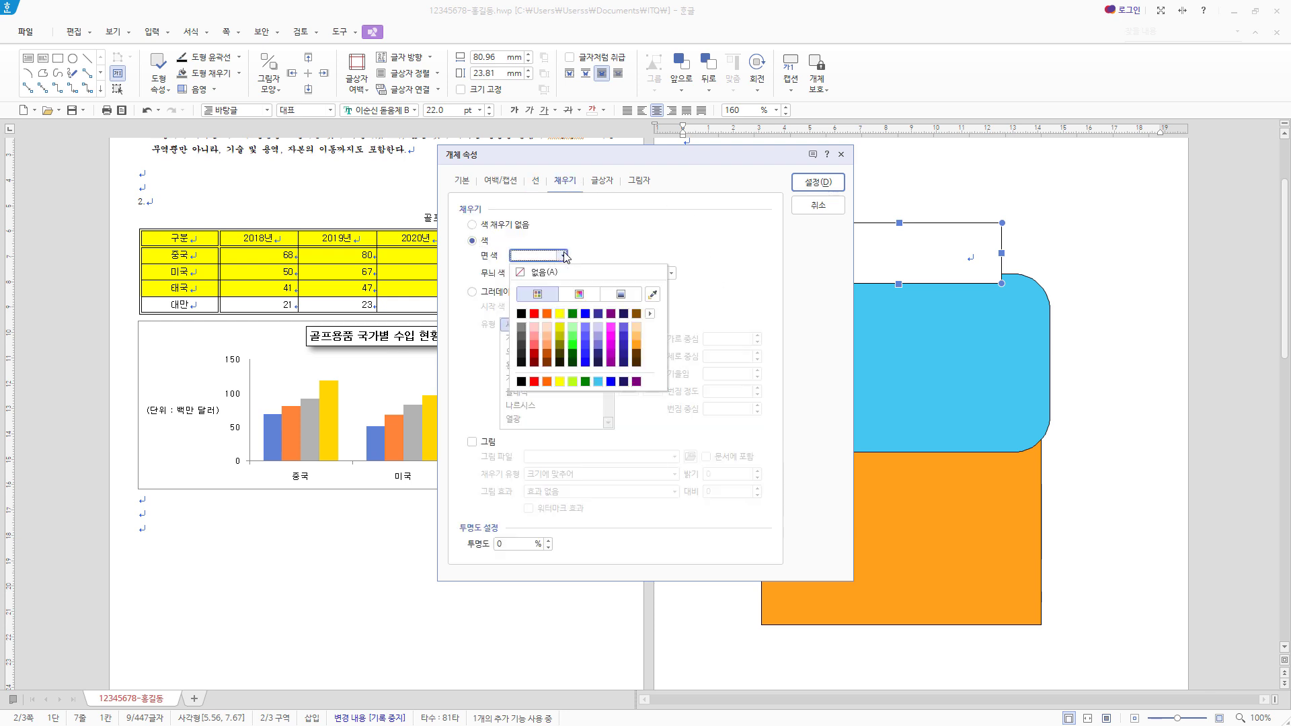
click(534, 314)
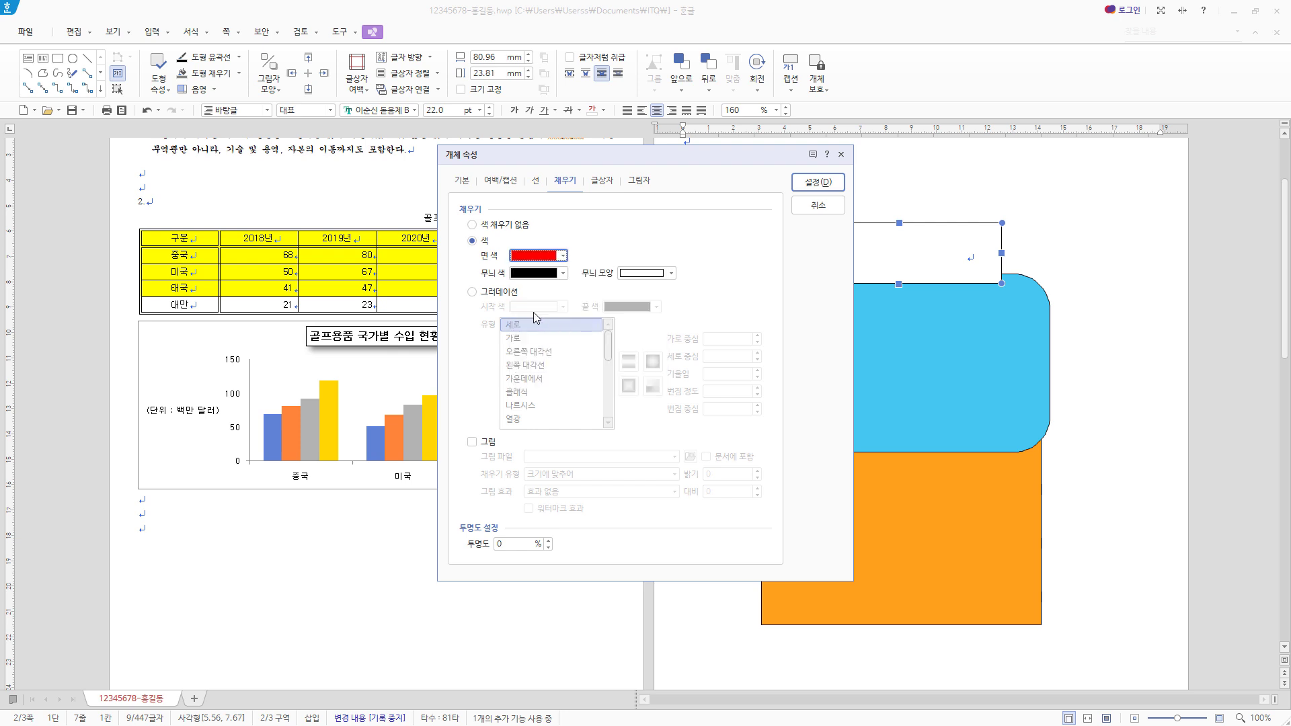
click(819, 182)
- Move the red title box onto the blue shape's upper edge and centre-align it horizontally with the blue and orange rectangles
drag(955, 245, 942, 271)
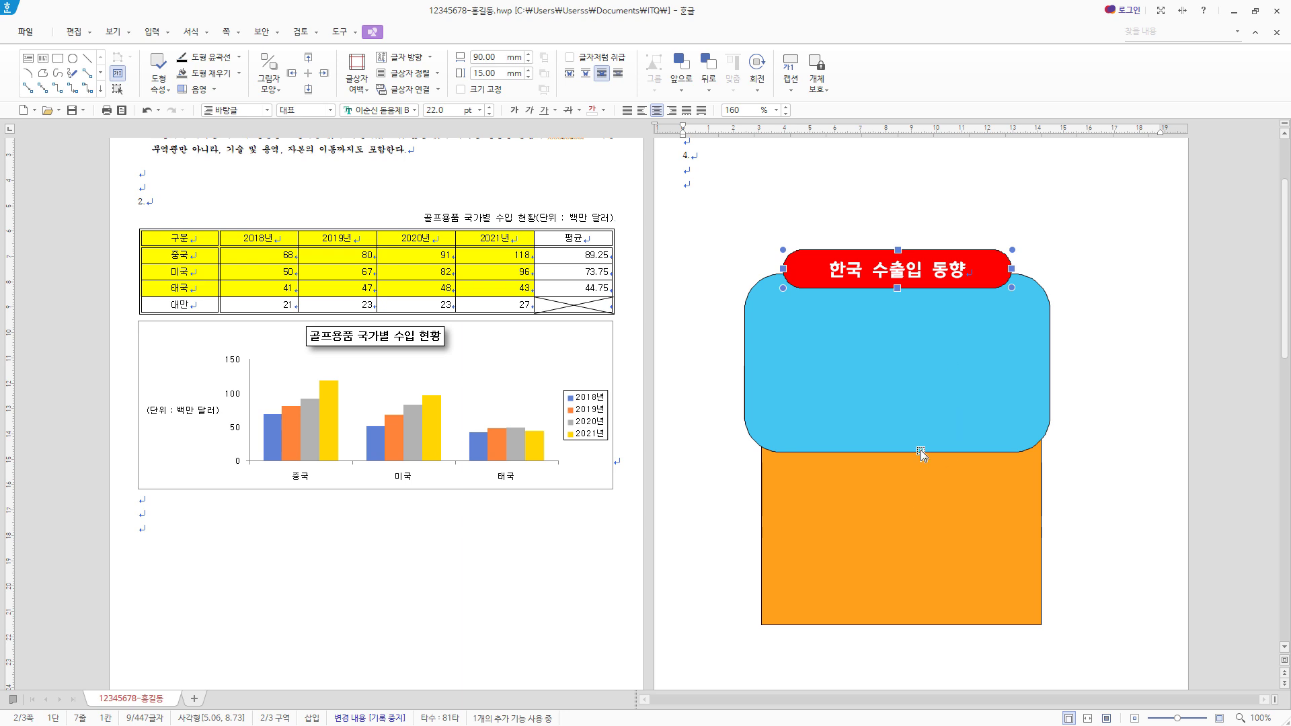
shift+click(926, 371)
shift+click(935, 532)
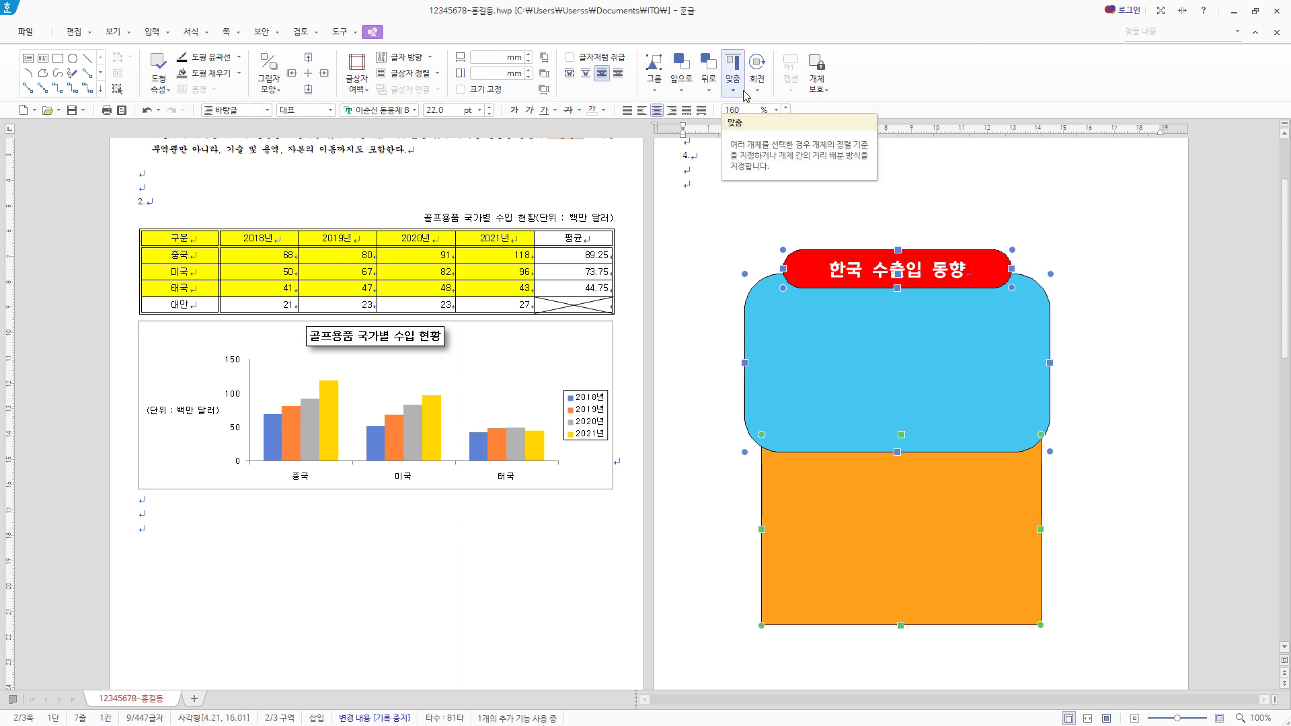
click(743, 93)
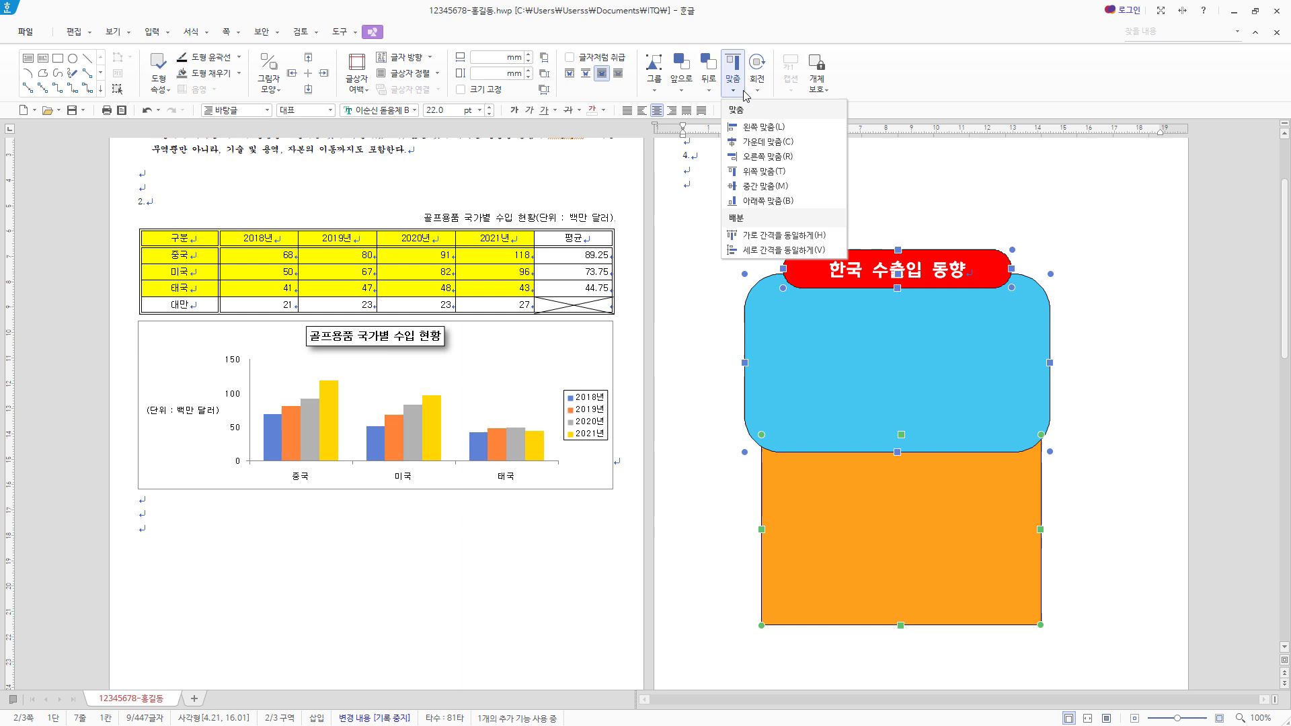
click(774, 145)
click(1146, 385)
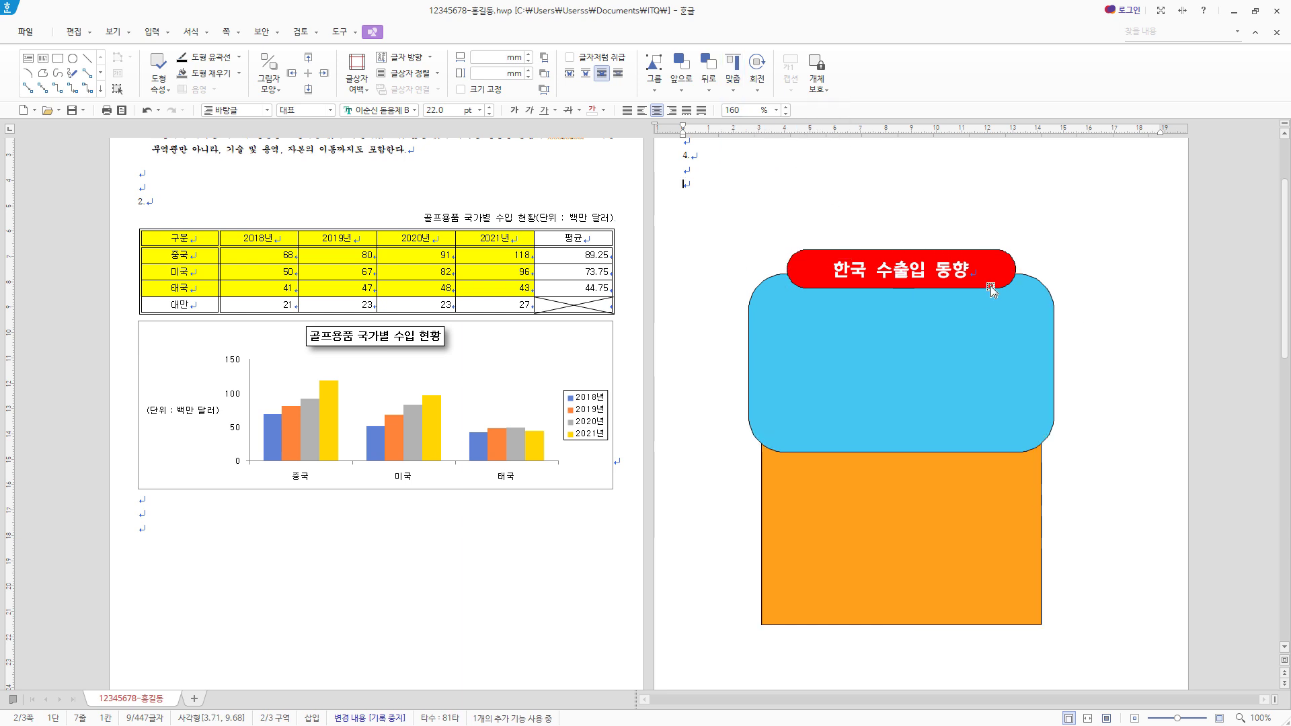
- Nudge the red title box slightly upward
click(991, 289)
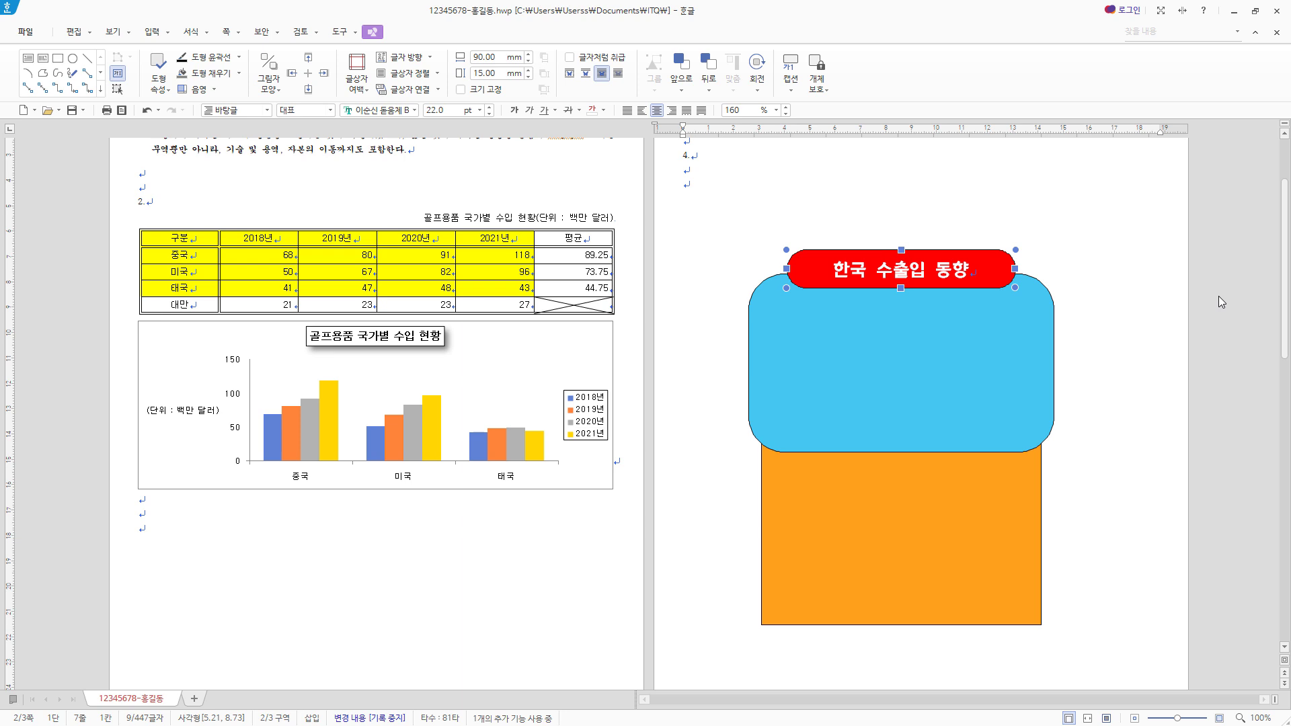
key(Up)
key(Up)
key(Up)
key(Up)
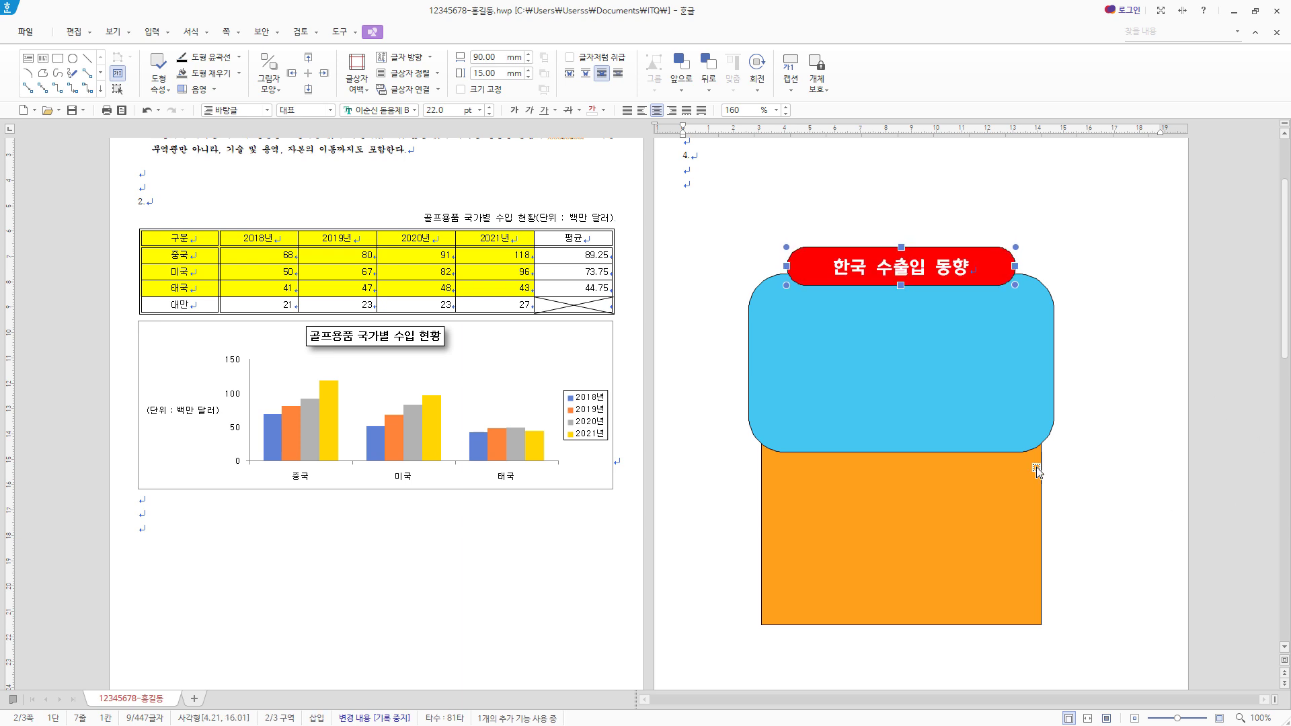
- Nudge the blue rounded rectangle upward until its lower edge only just overlaps the orange rectangle
key(Tab)
key(Up)
key(Up)
key(Up)
key(Up)
key(Up)
key(Up)
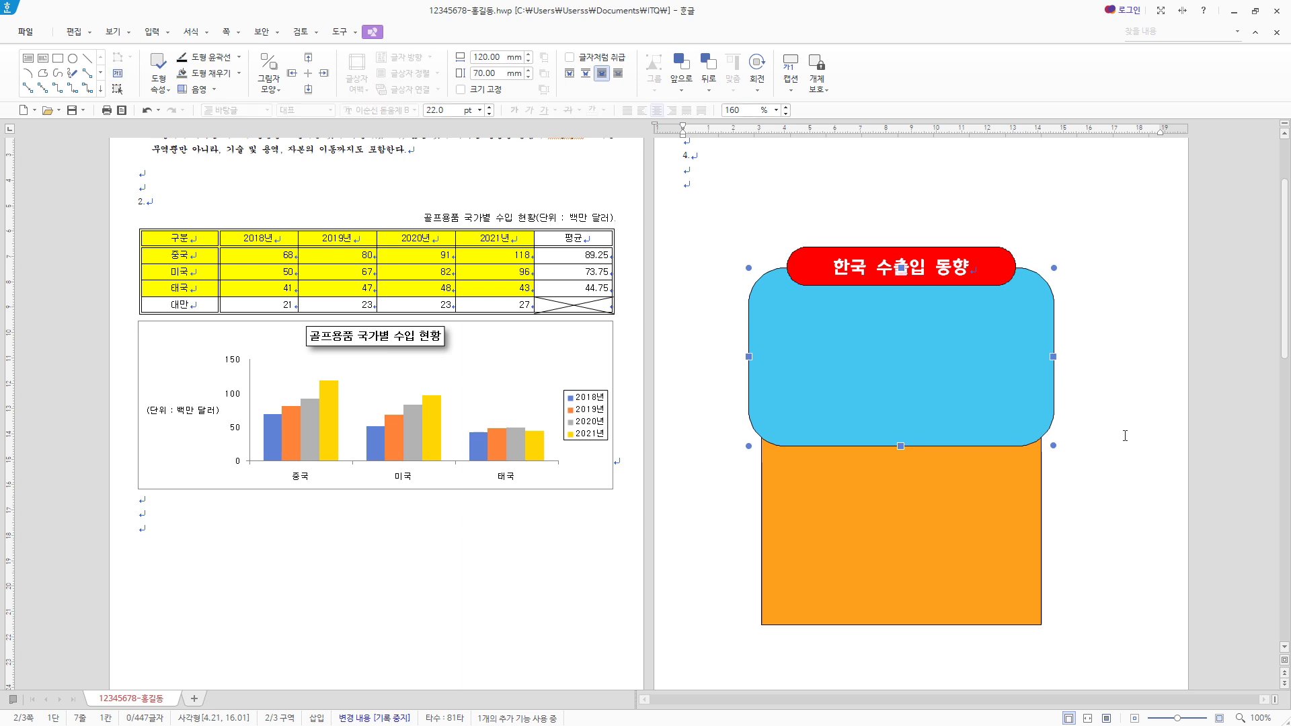
key(Down)
- Raise the red title box in small increments so it straddles the blue rectangle's upper edge
click(991, 283)
key(Up)
key(Up)
key(Up)
key(Up)
key(Up)
key(Up)
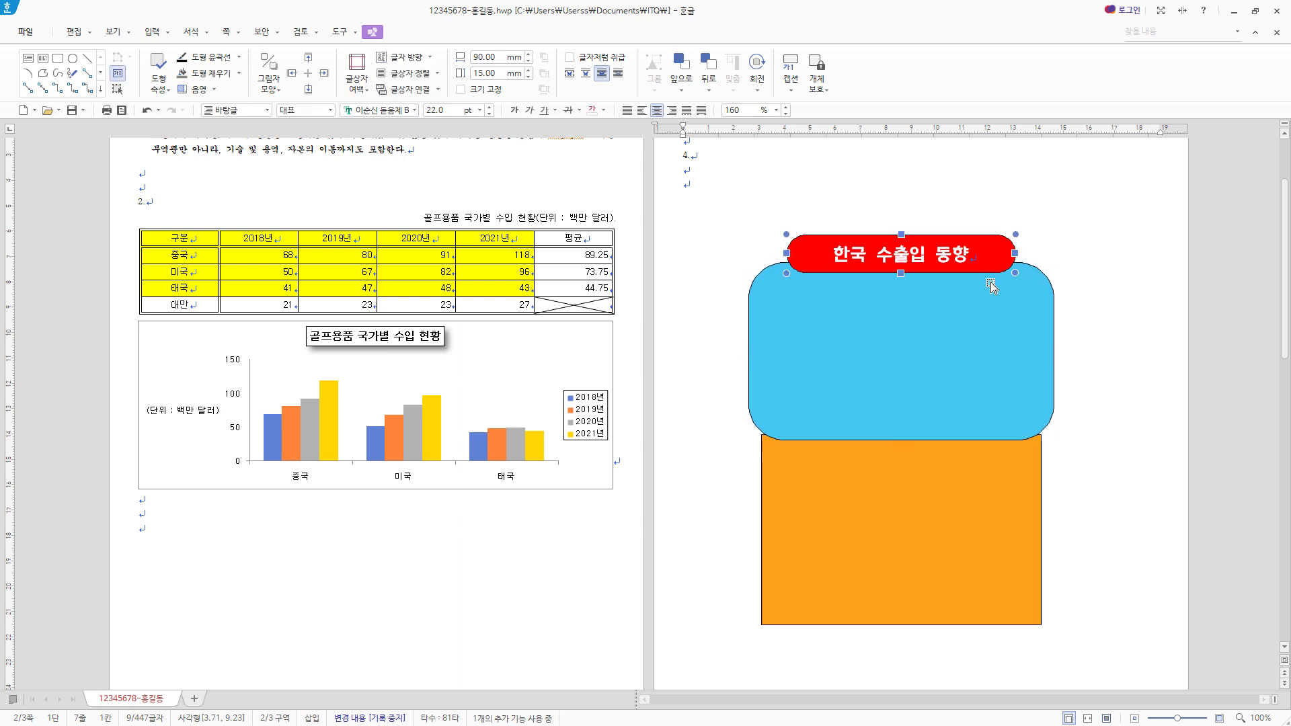
key(Up)
key(Up)
key(Up)
key(Down)
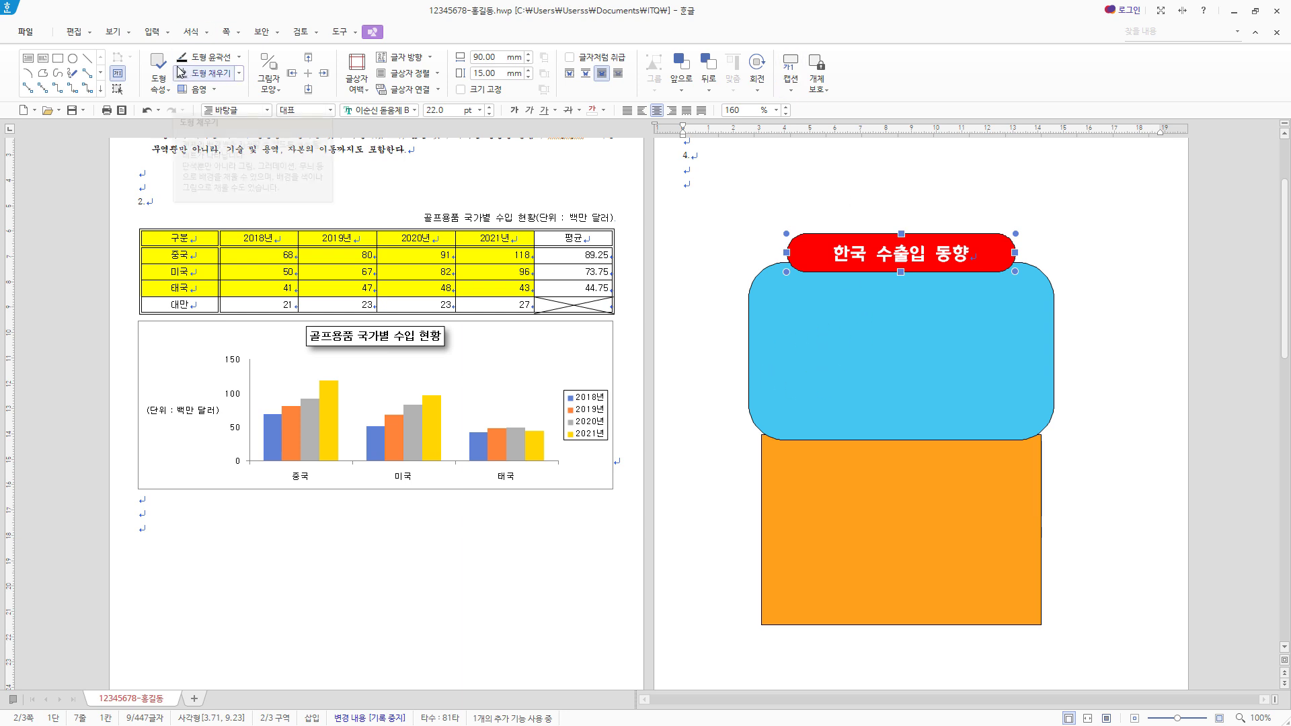
- Insert the picture 로고3.jpg from the ITQ\Picture folder in Documents
click(156, 31)
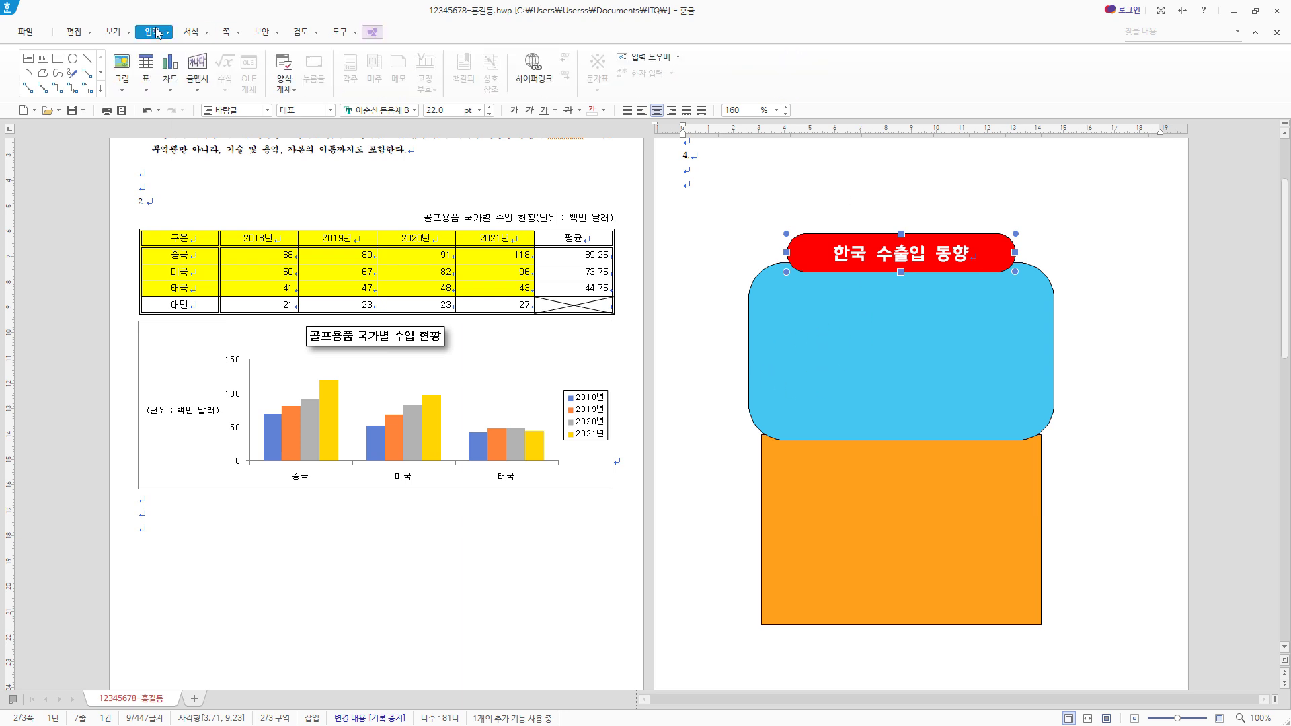
click(122, 66)
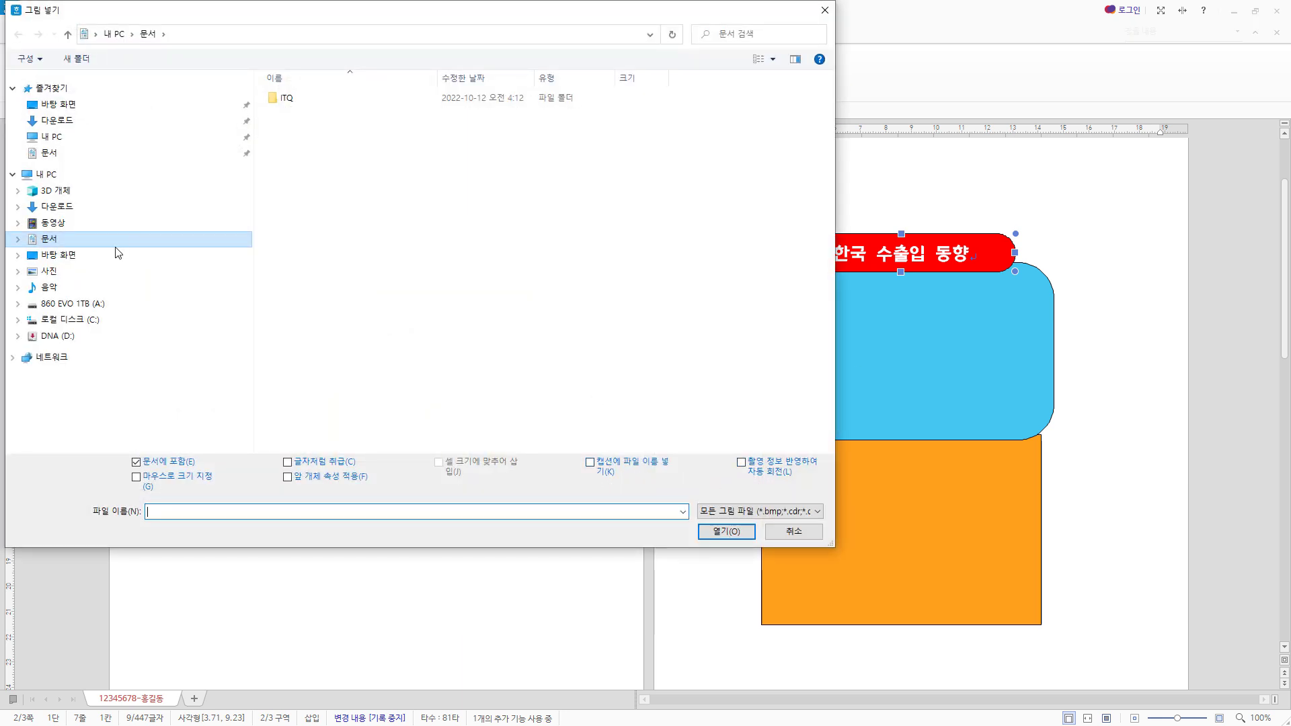
double_click(288, 100)
double_click(300, 106)
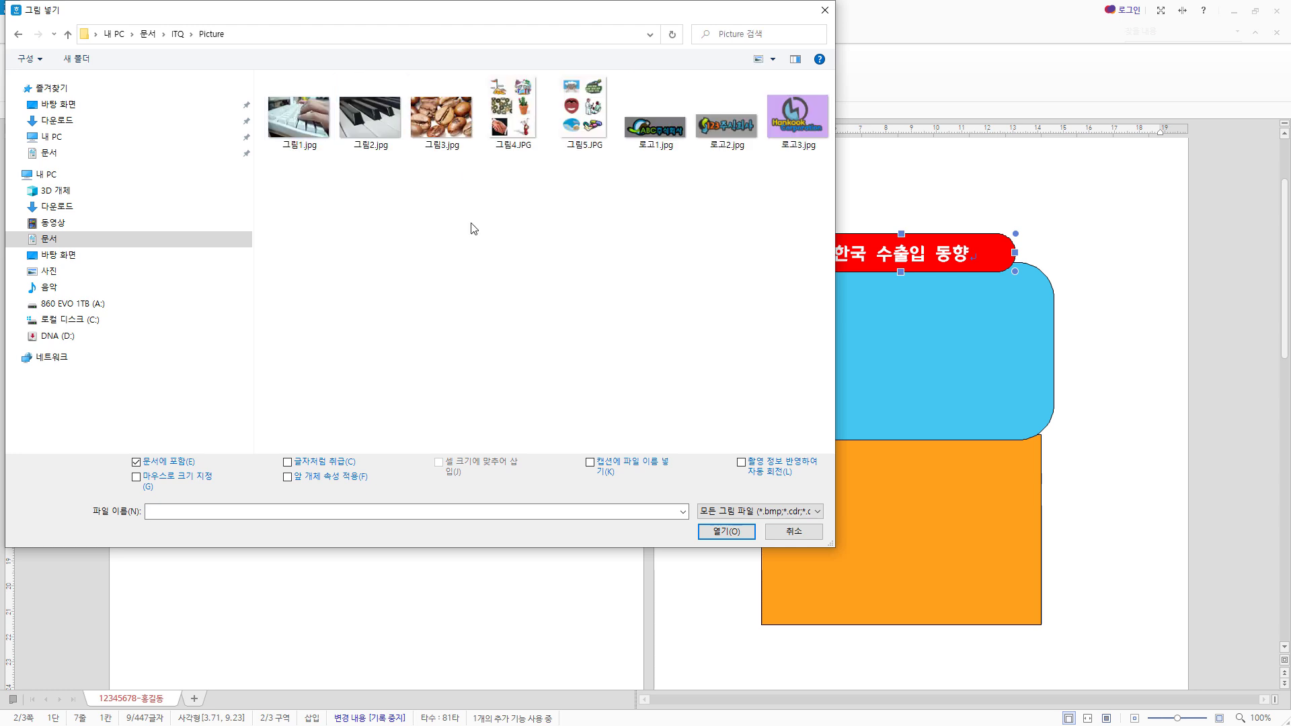
click(804, 134)
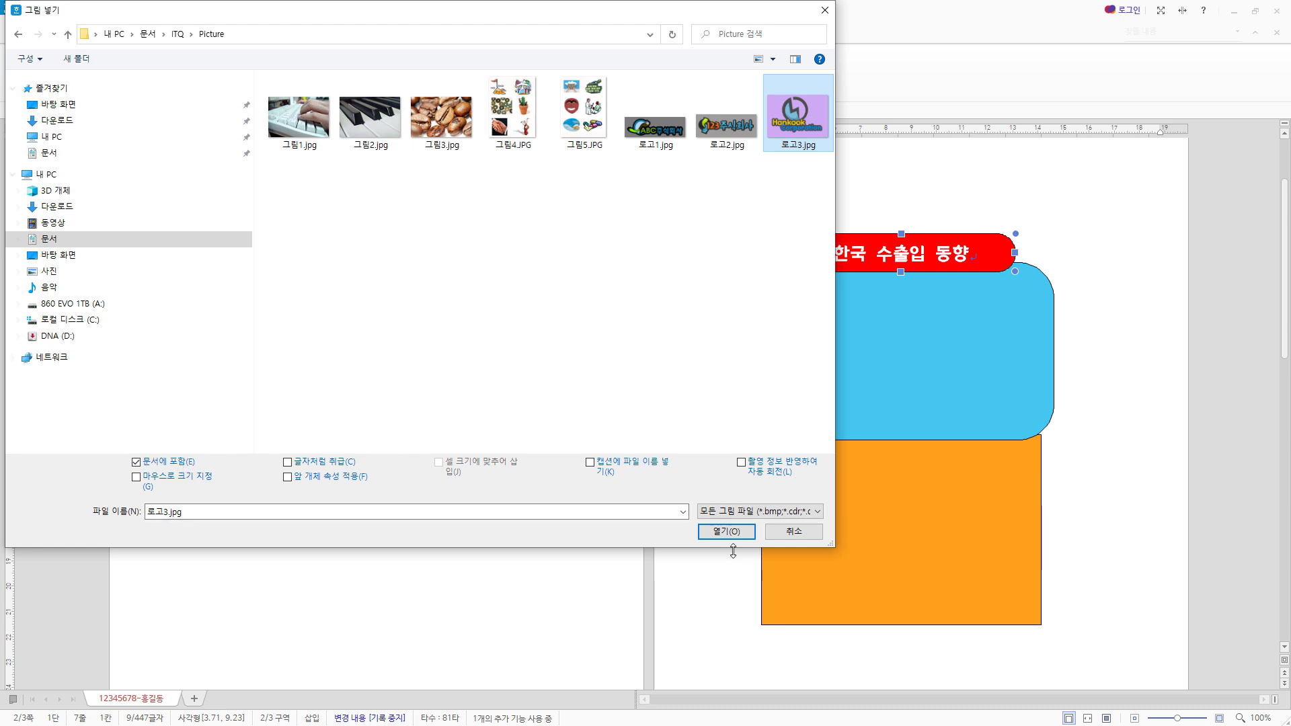
click(729, 530)
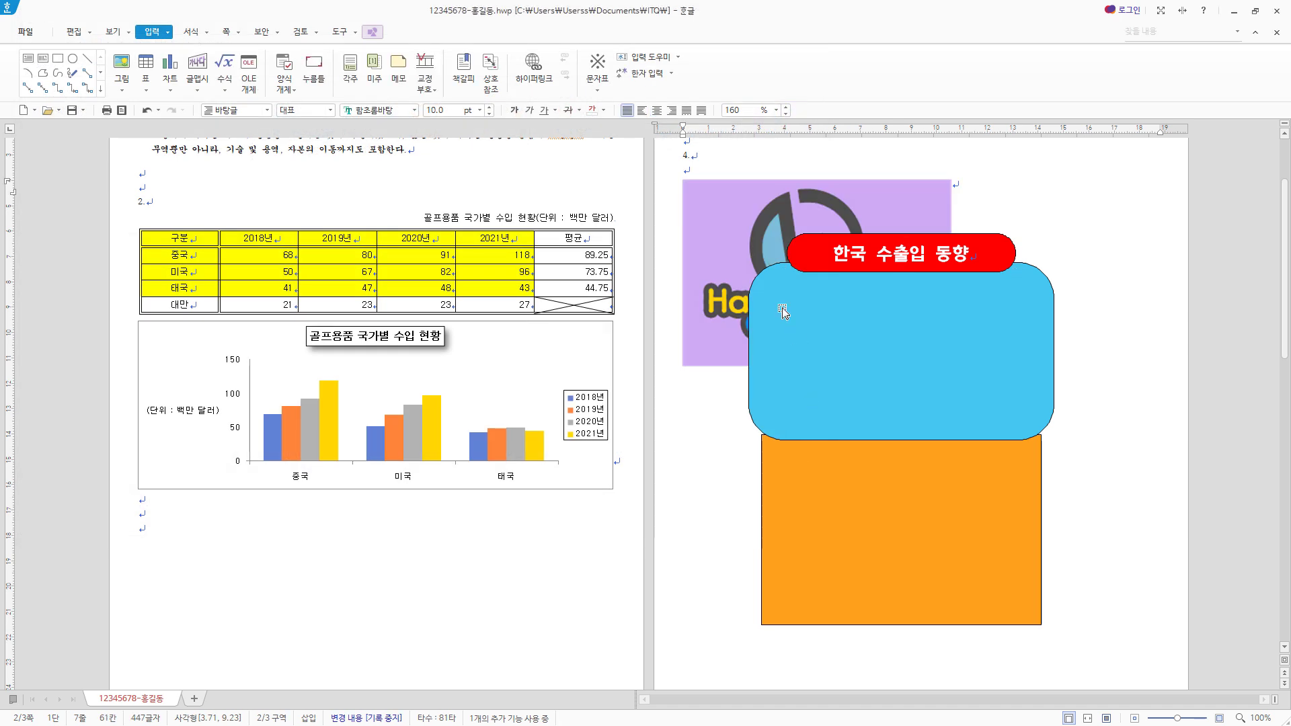
- Place the logo picture in front of the text and set its width and height to 40 mm each
click(715, 224)
double_click(715, 224)
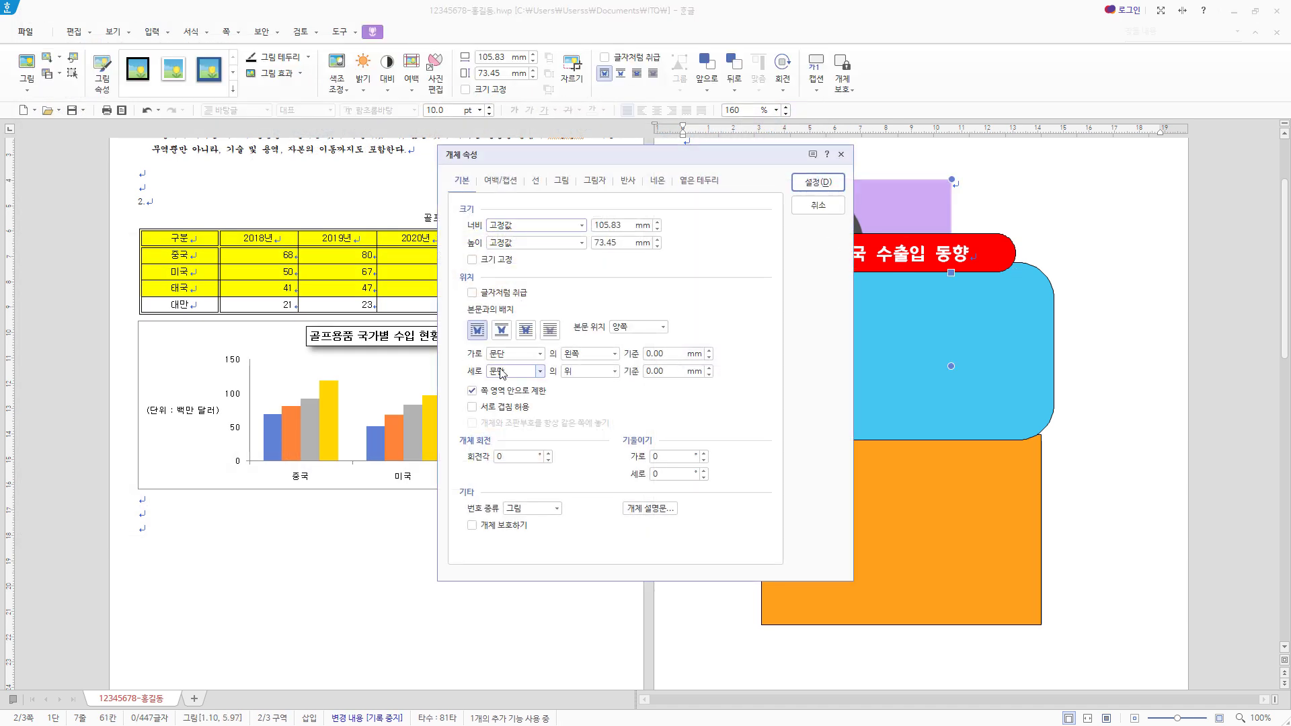
click(526, 333)
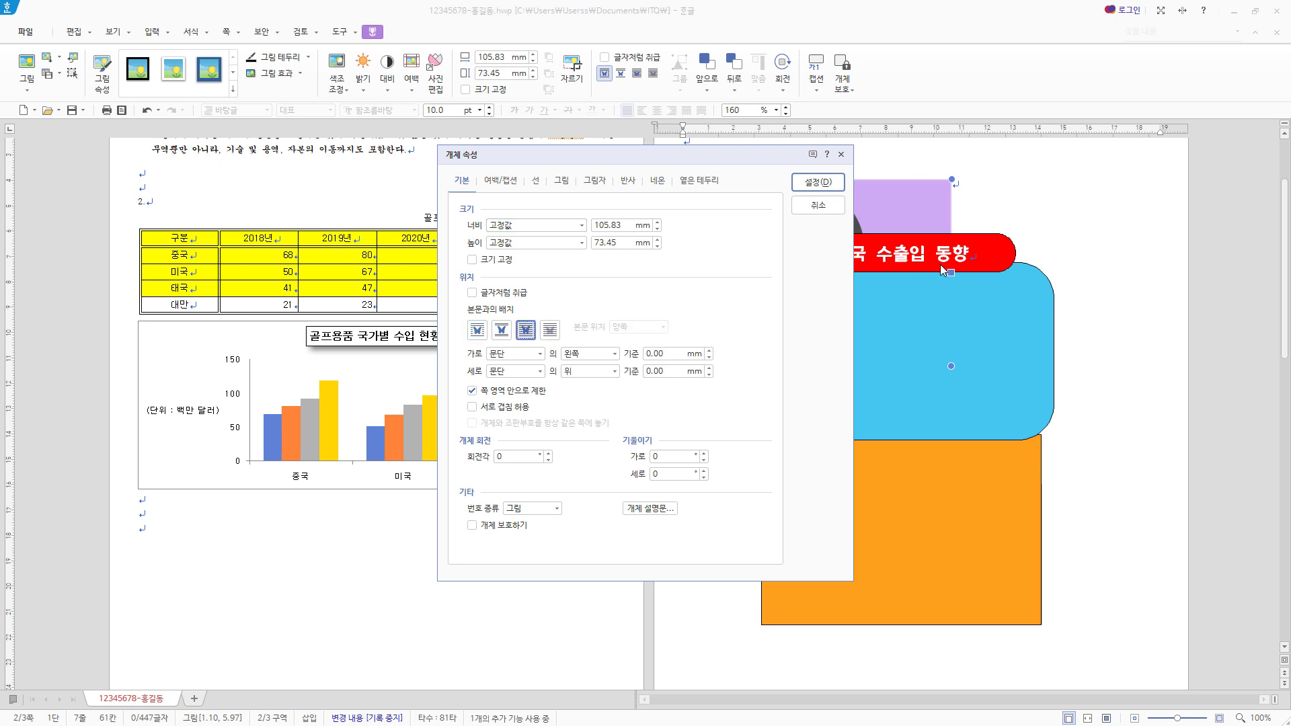
double_click(615, 226)
text(40)
key(Tab)
key(Tab)
text(4)
- Apply the grayscale (회색조) effect to the logo and move it onto the left half of the blue rounded rectangle
click(556, 182)
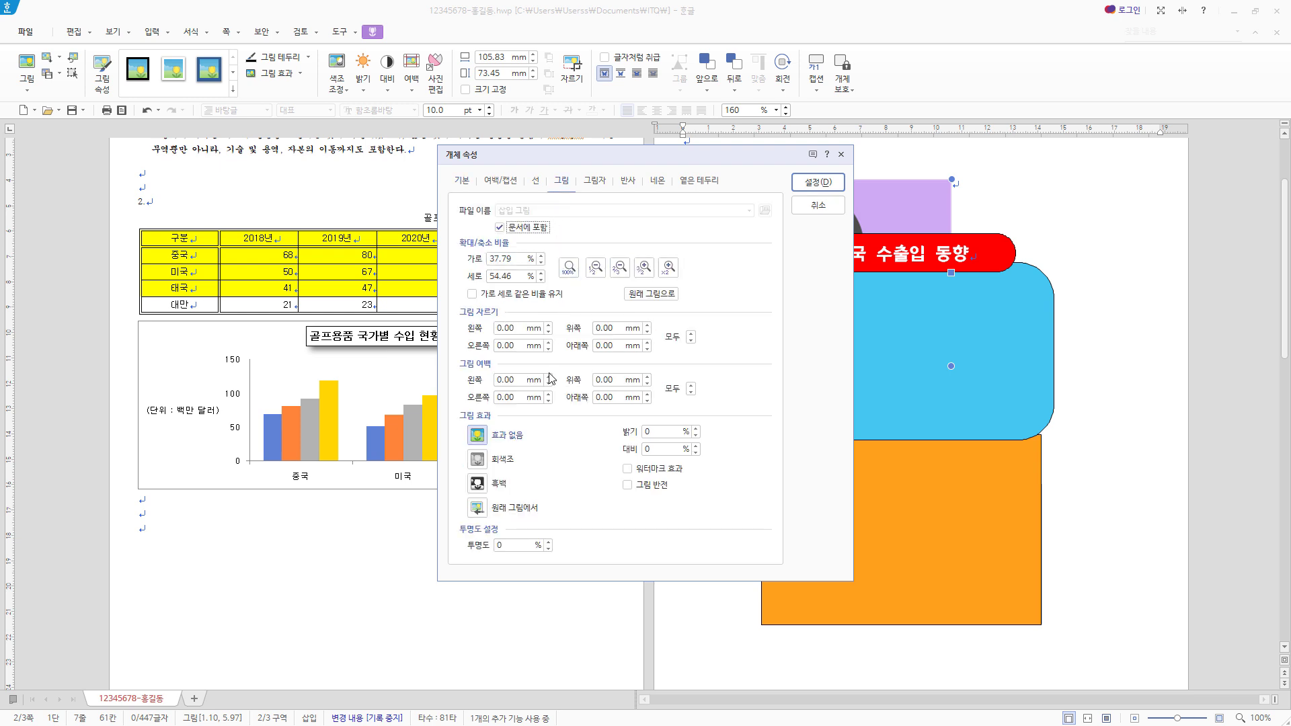
click(511, 461)
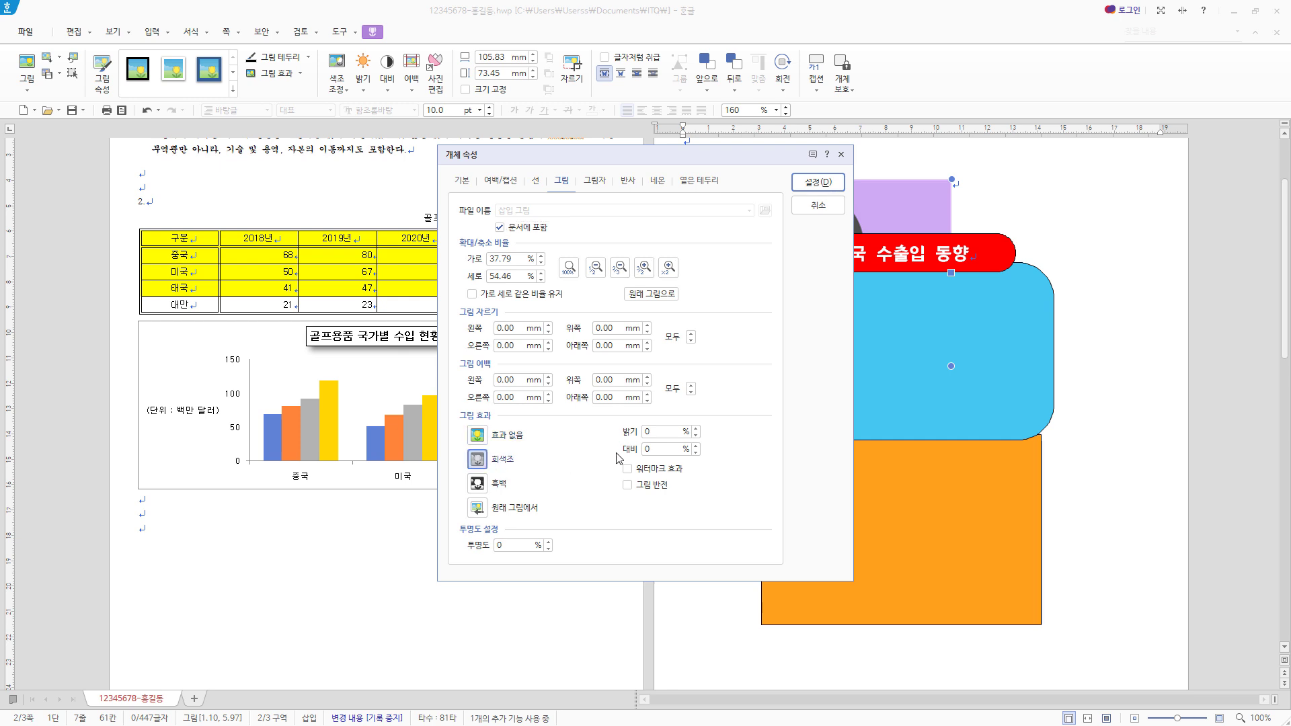
click(826, 186)
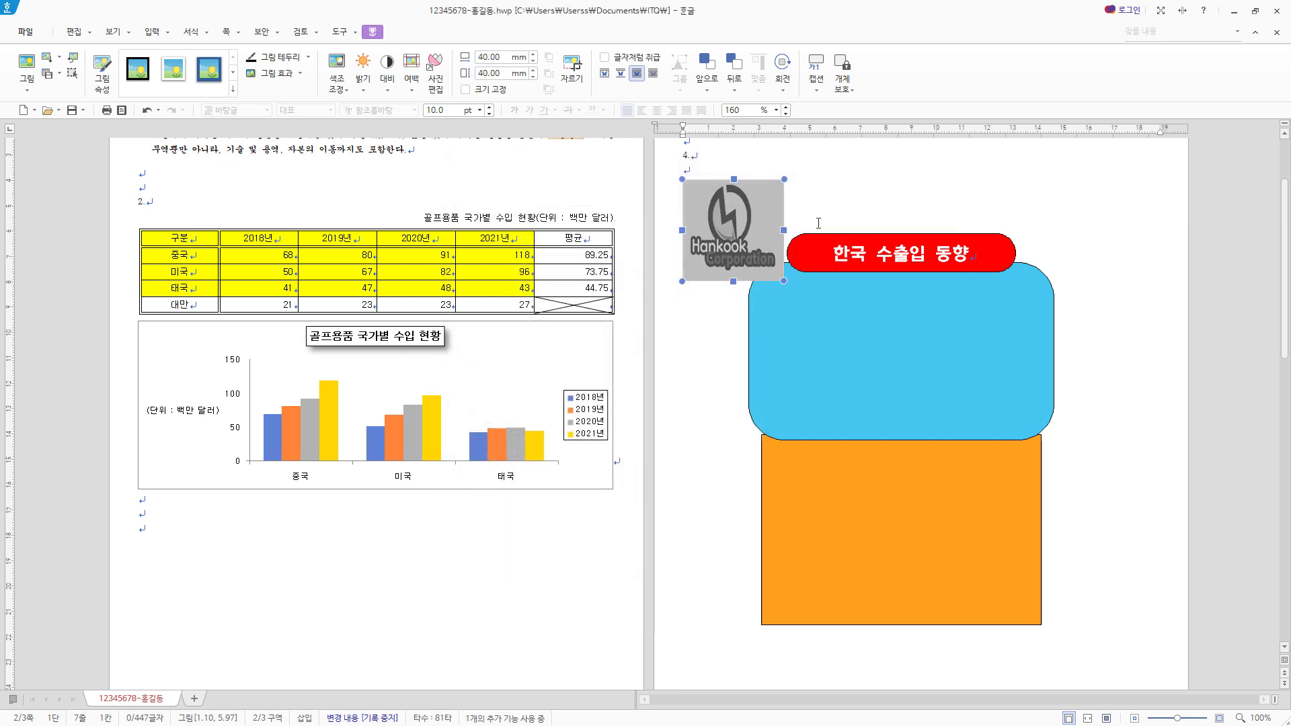
drag(742, 237, 836, 360)
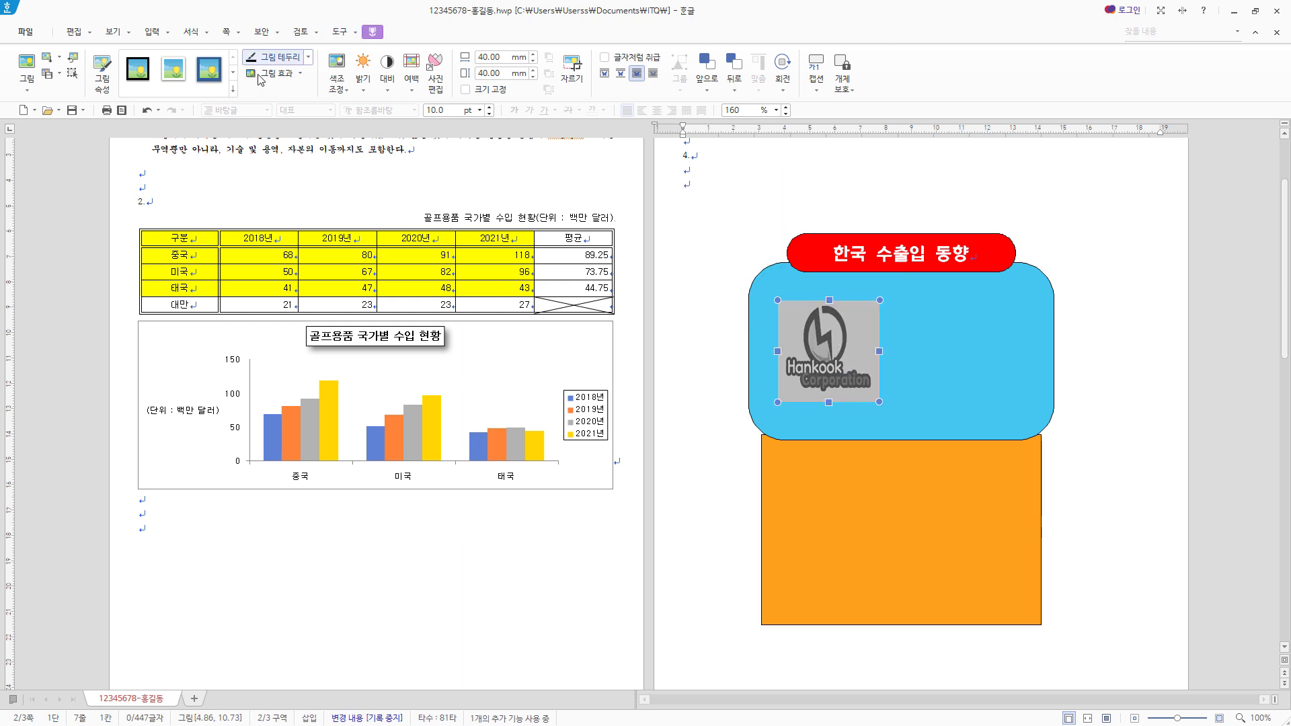
click(349, 92)
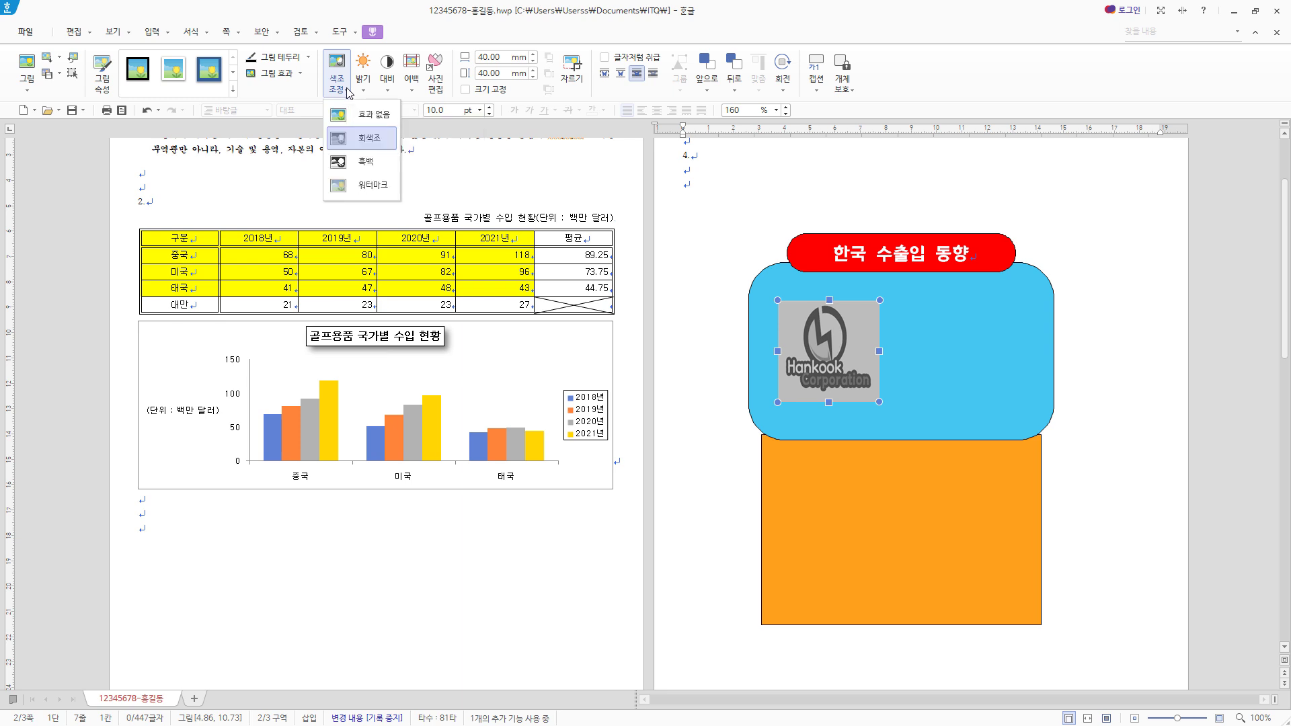
click(372, 138)
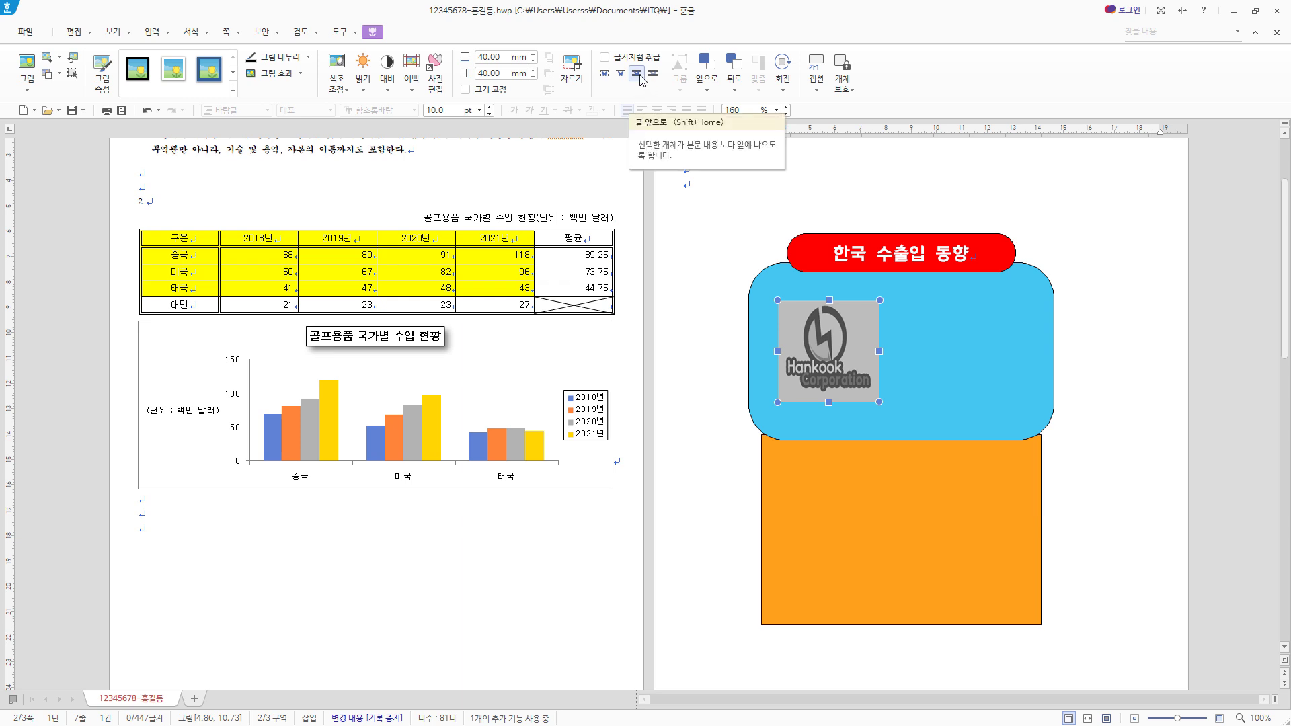
click(783, 75)
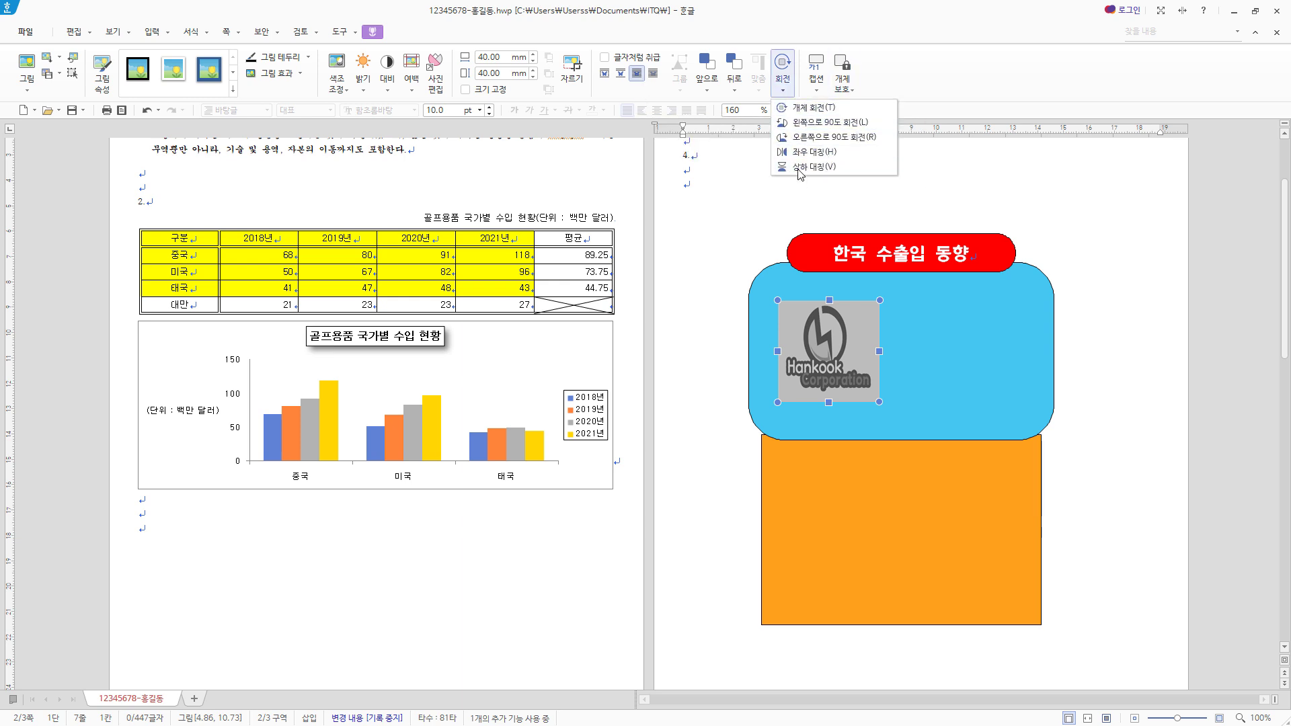
click(964, 83)
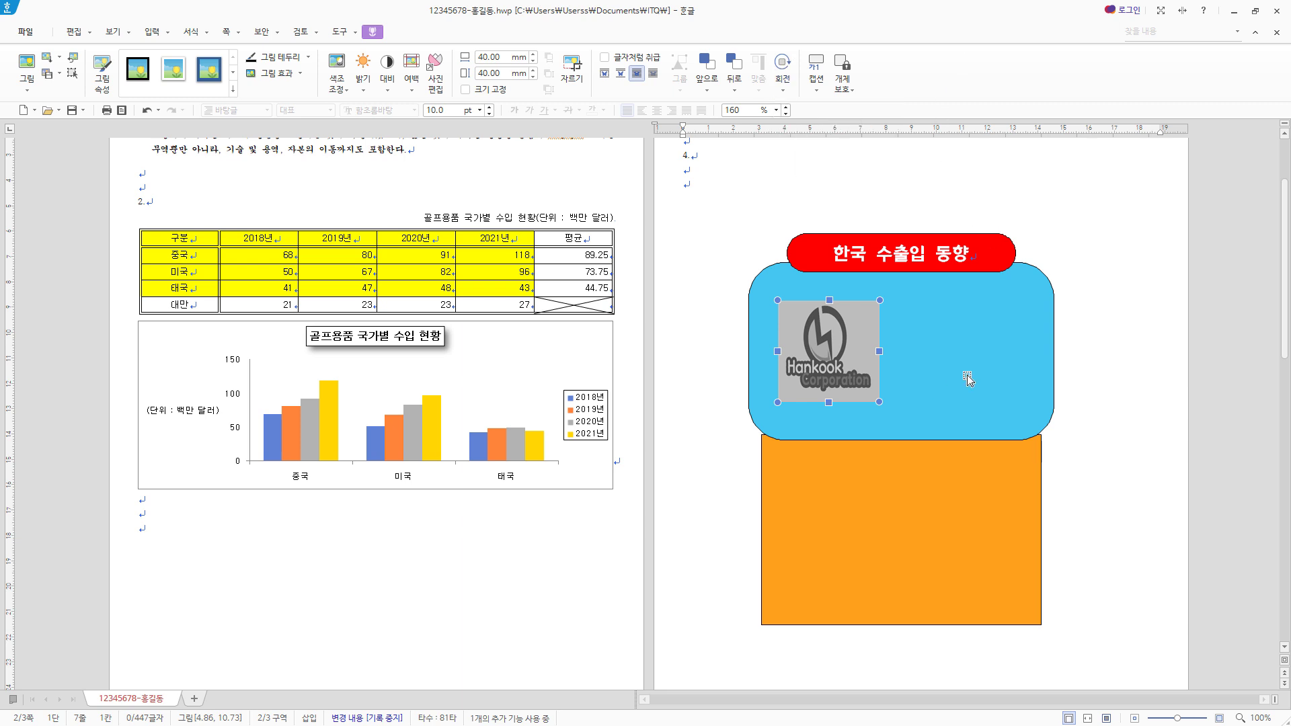
- Insert the WordArt (글맵시) "동향분석" with the hexagon (육각형) shape and the 굴림 font
click(152, 32)
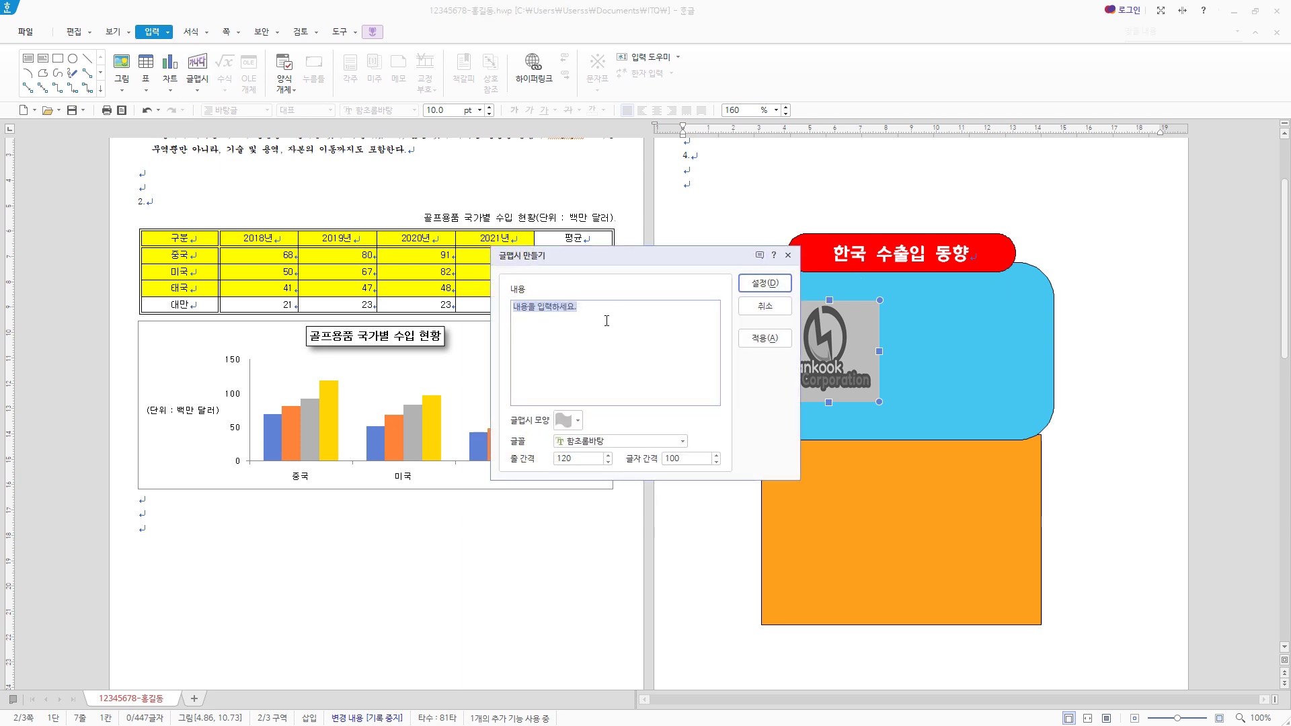
text(동향분석)
click(568, 420)
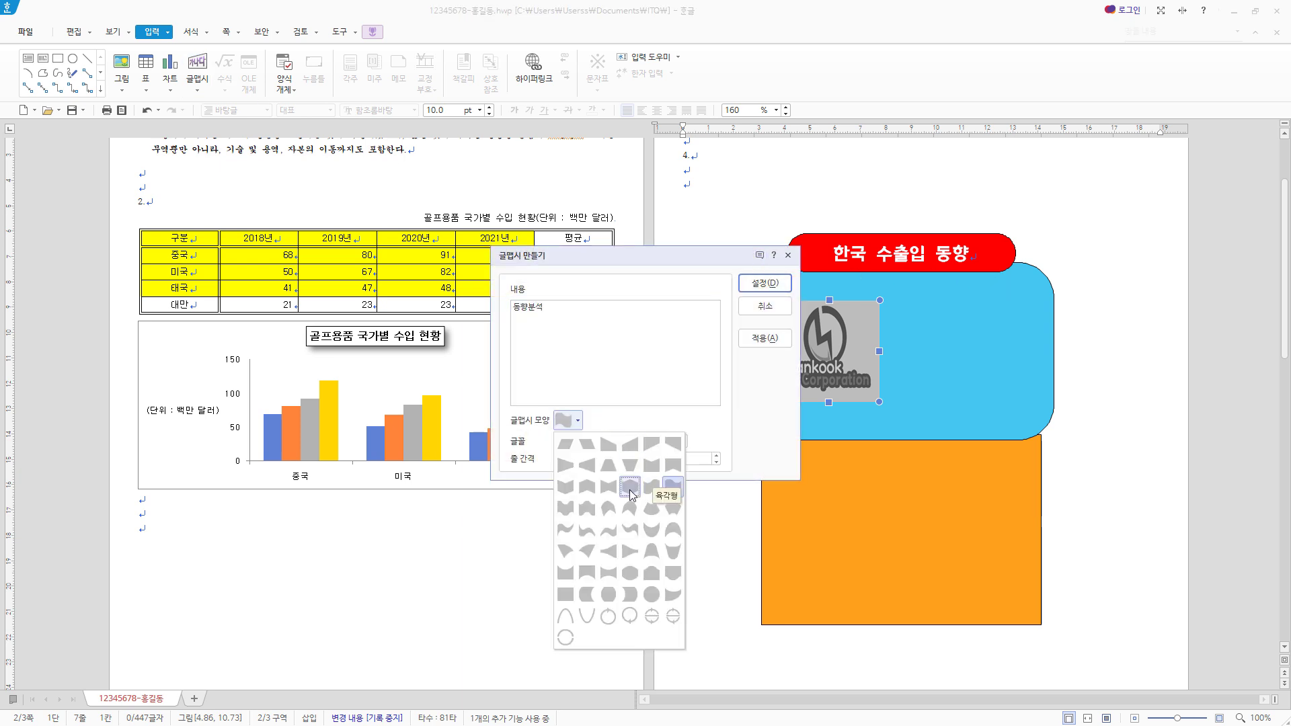
click(632, 494)
click(683, 441)
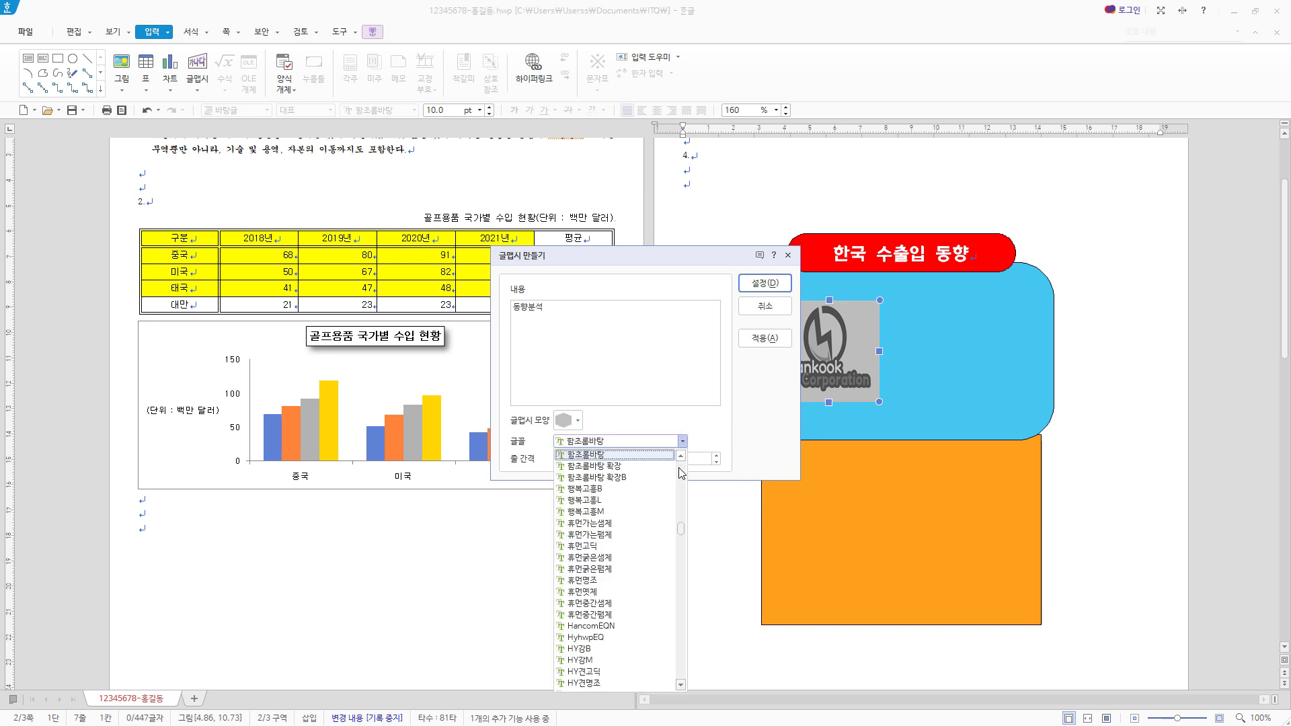
drag(682, 536, 682, 463)
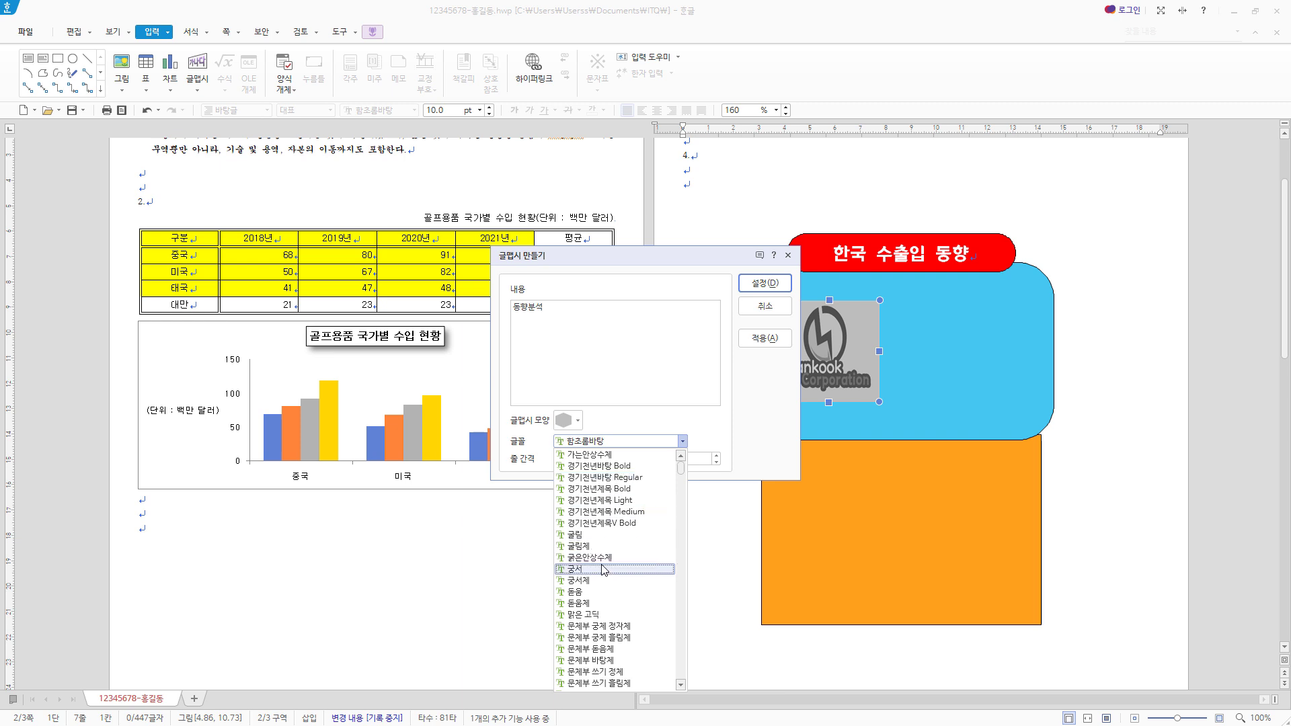
click(605, 535)
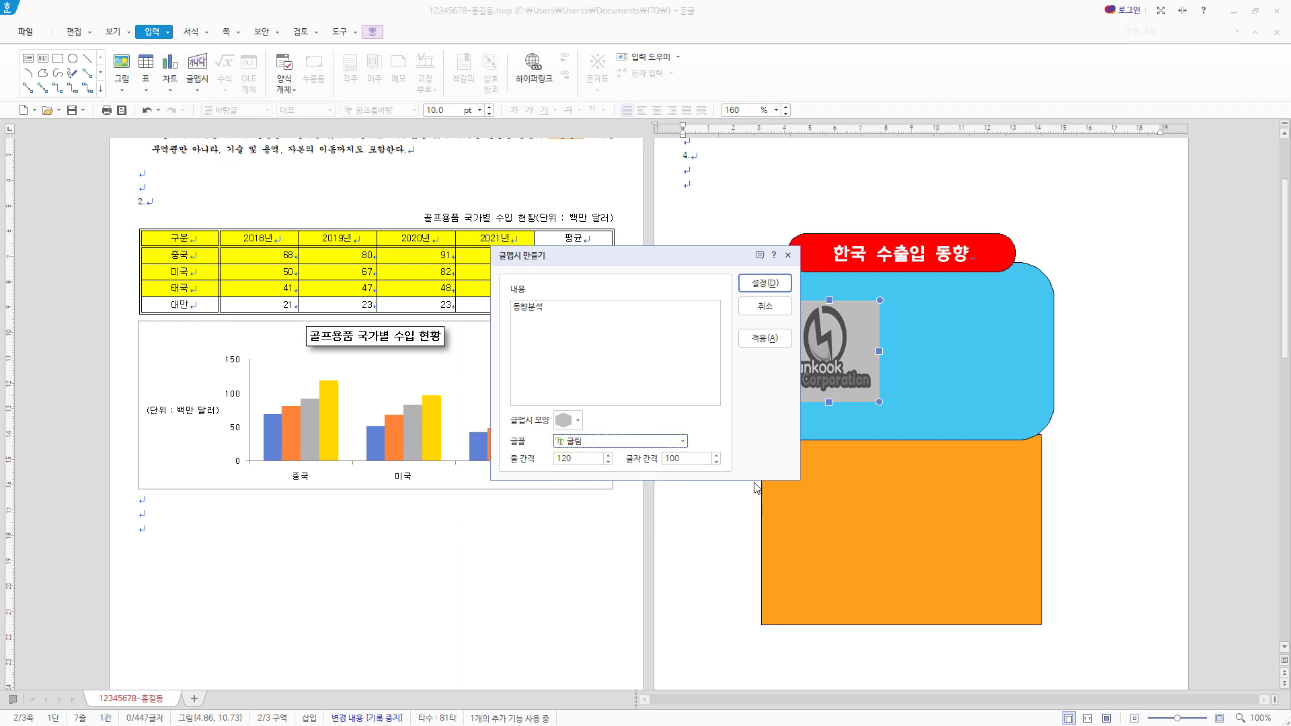
click(764, 284)
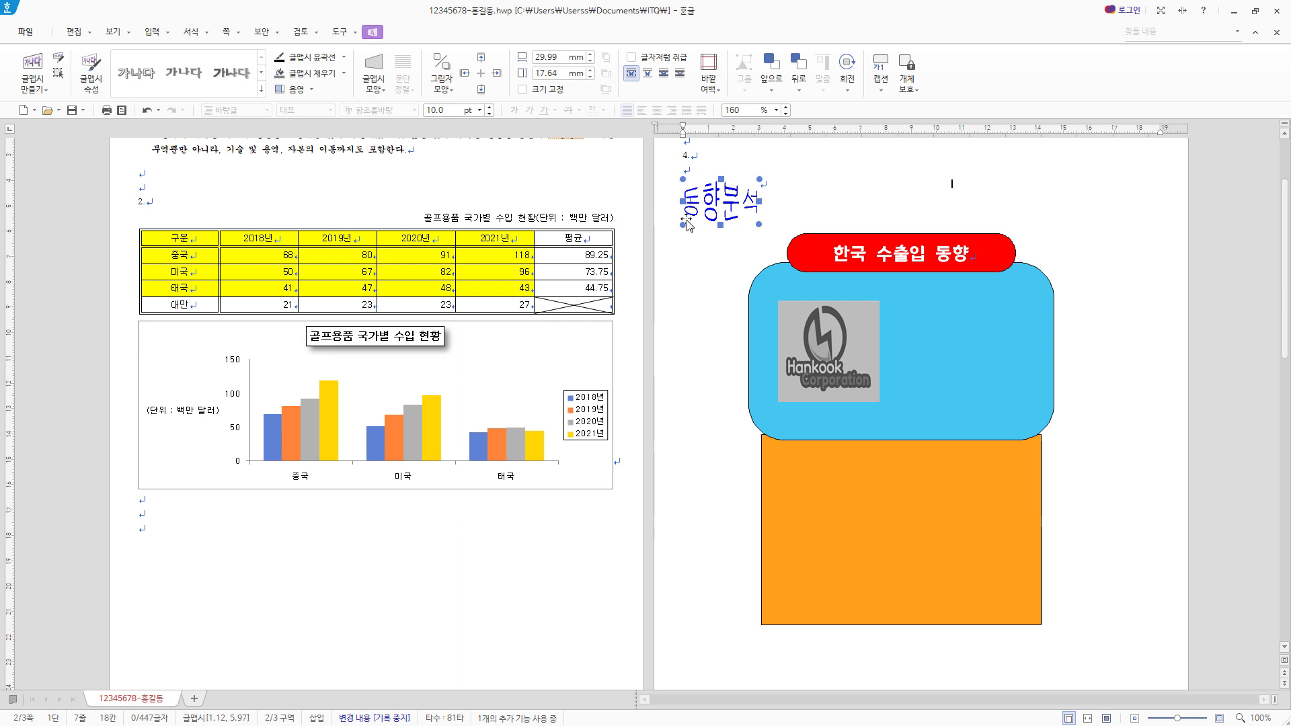
- Size the "동향분석" WordArt to 50 mm wide and 40 mm high, and place it in front of the text
right_click(718, 199)
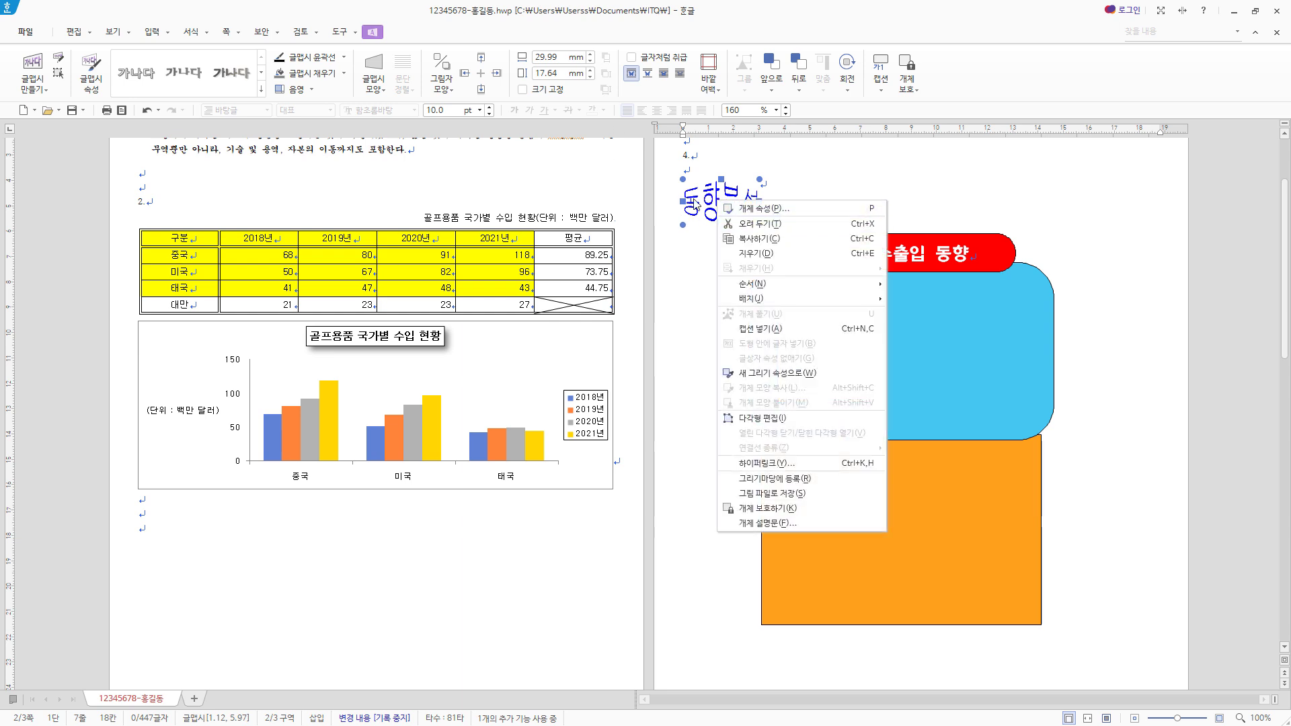
click(952, 186)
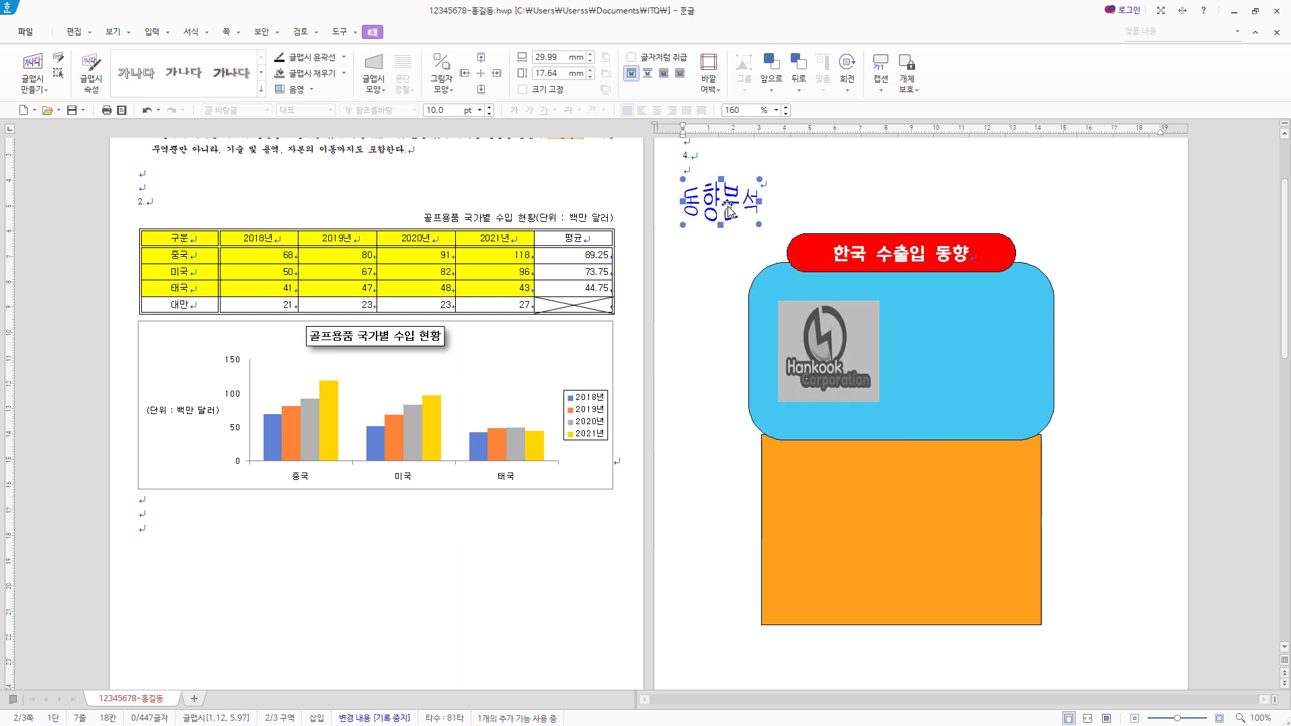
double_click(728, 206)
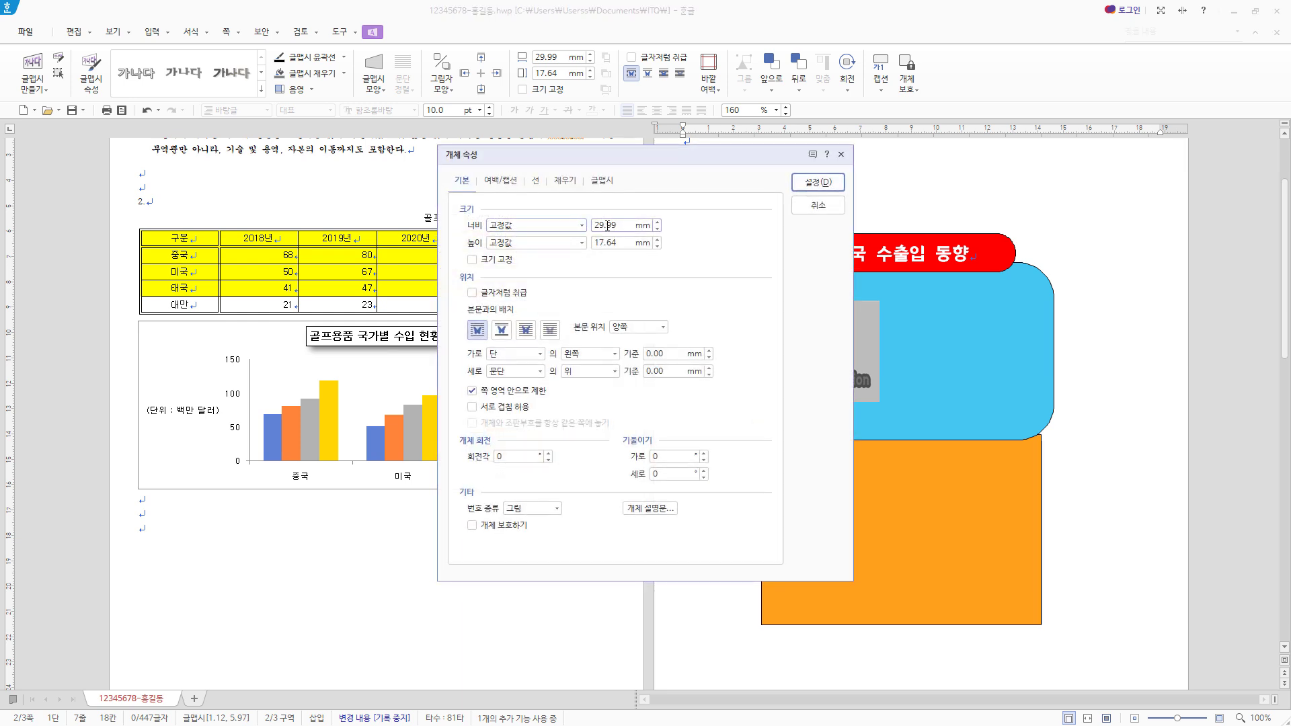
double_click(607, 226)
text(50)
key(Tab)
key(Tab)
text(40)
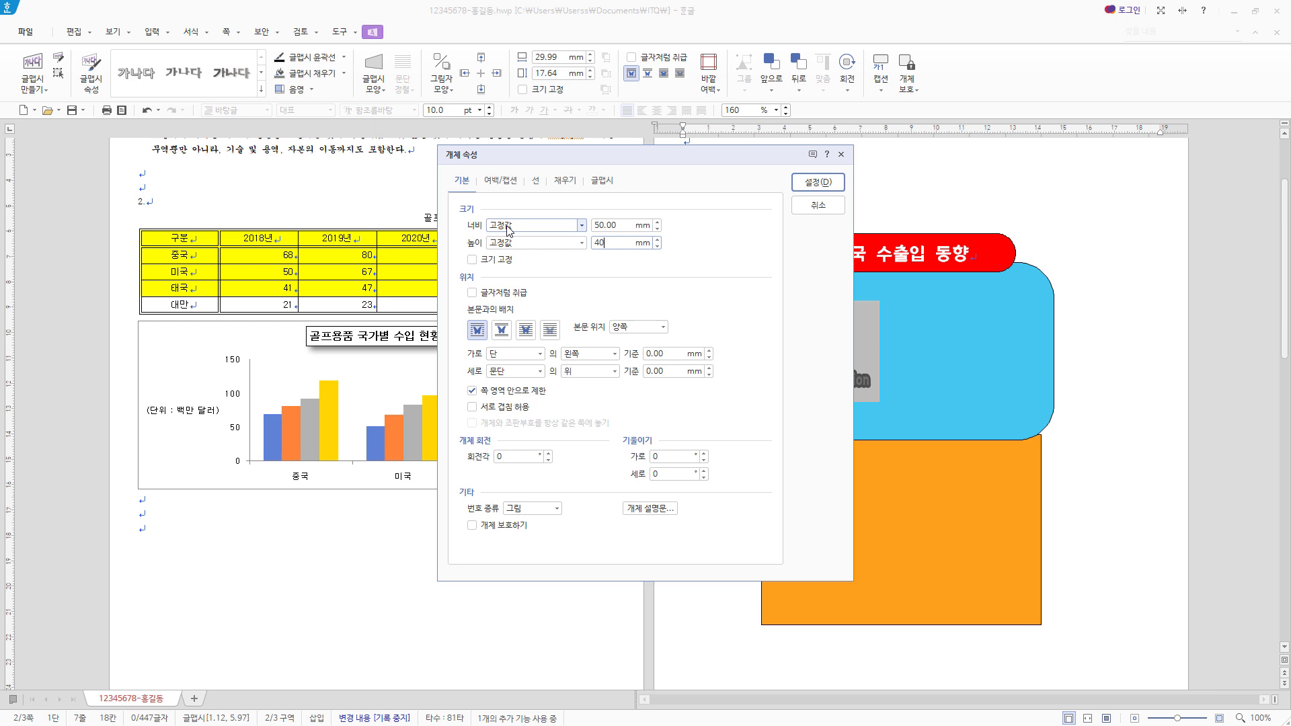
click(526, 330)
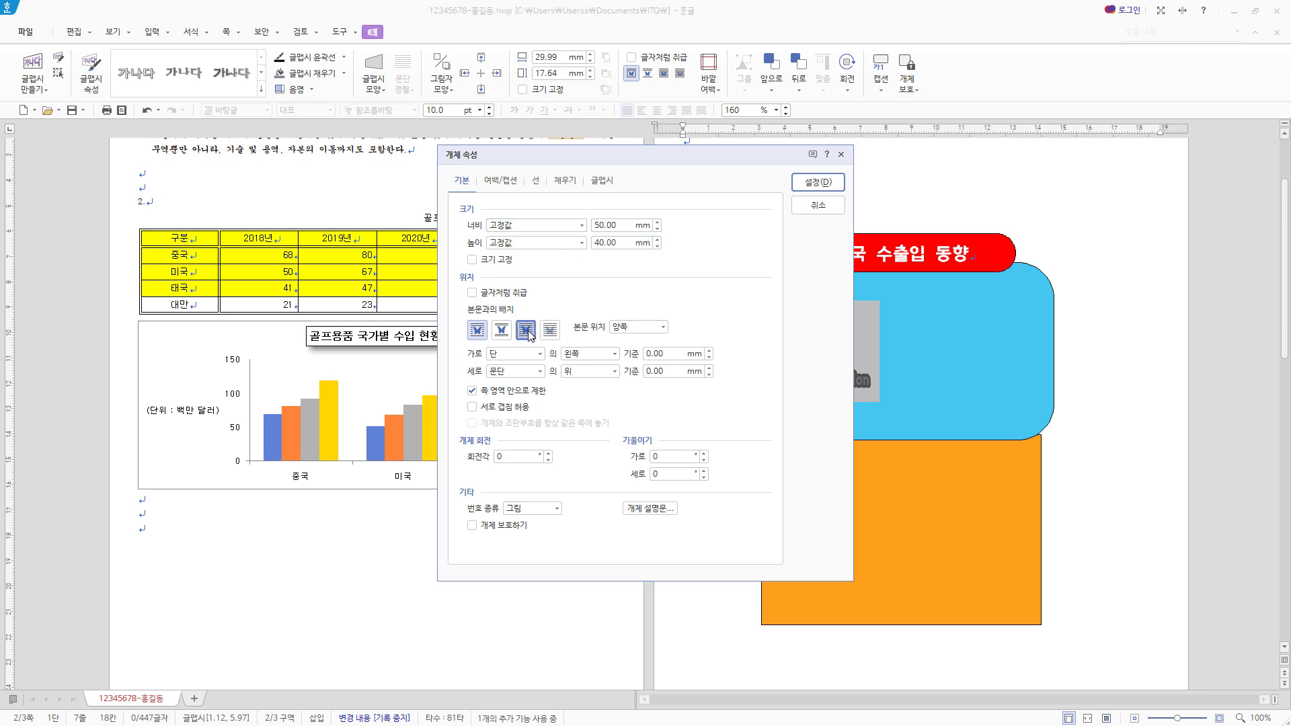
- Fill the "동향분석" WordArt with blue and move it into the blue rounded rectangle beside the logo
click(557, 183)
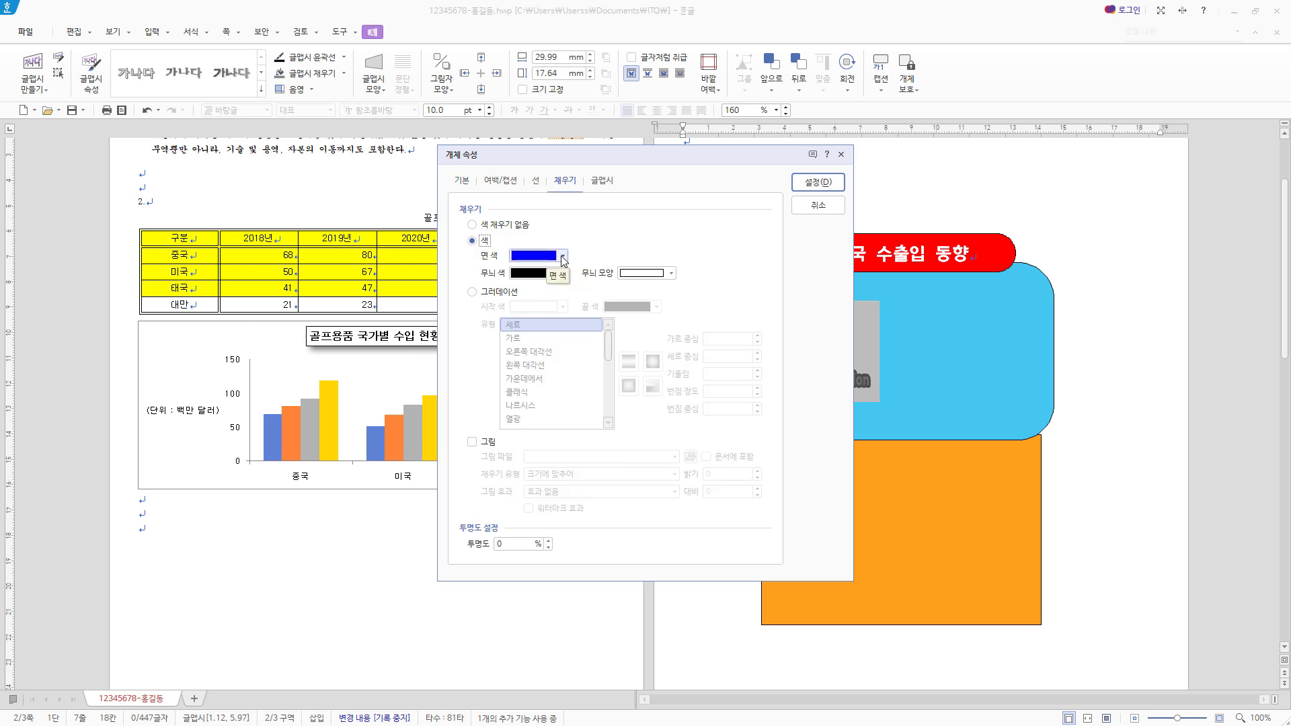
click(564, 257)
drag(583, 155, 715, 287)
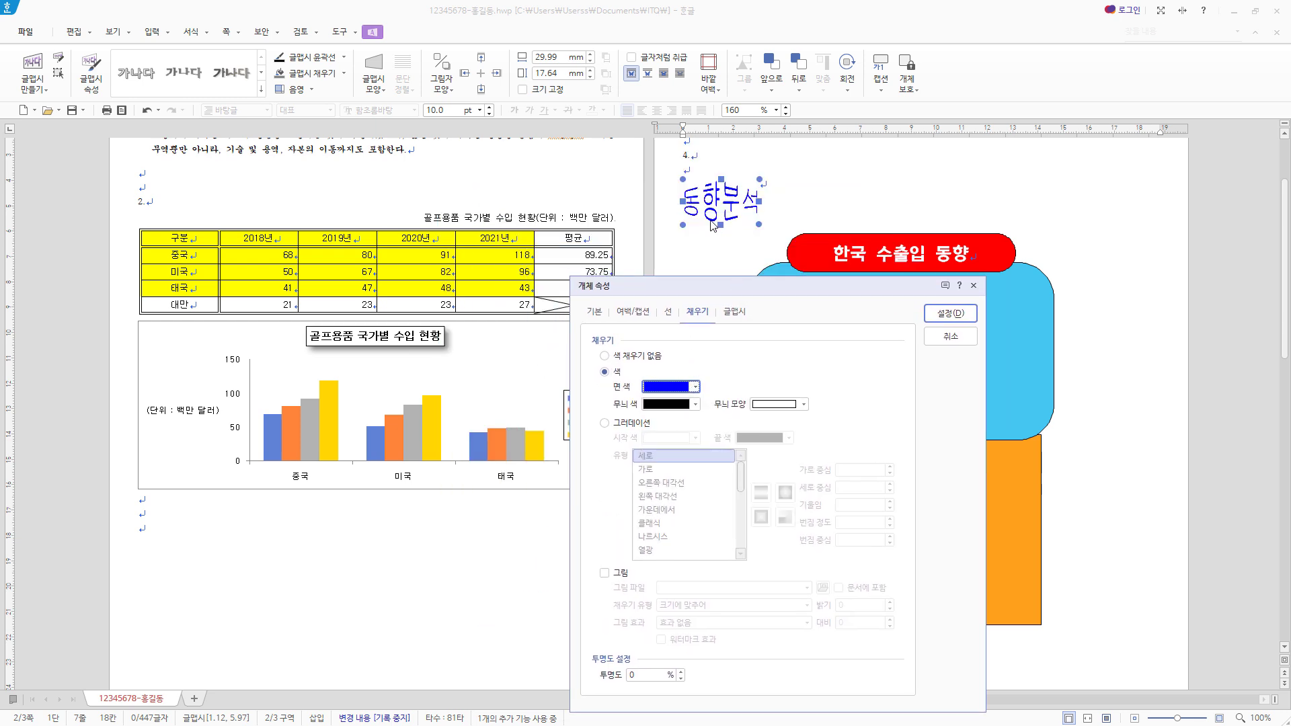
click(695, 387)
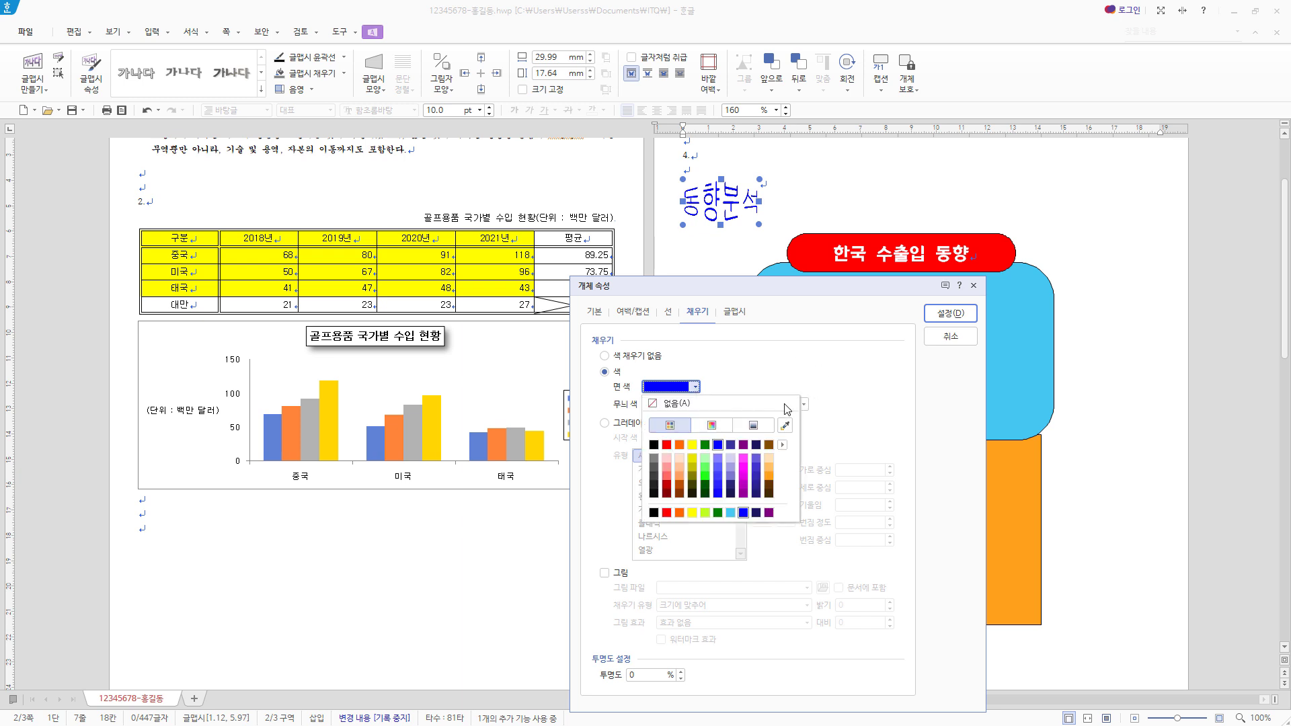
click(718, 445)
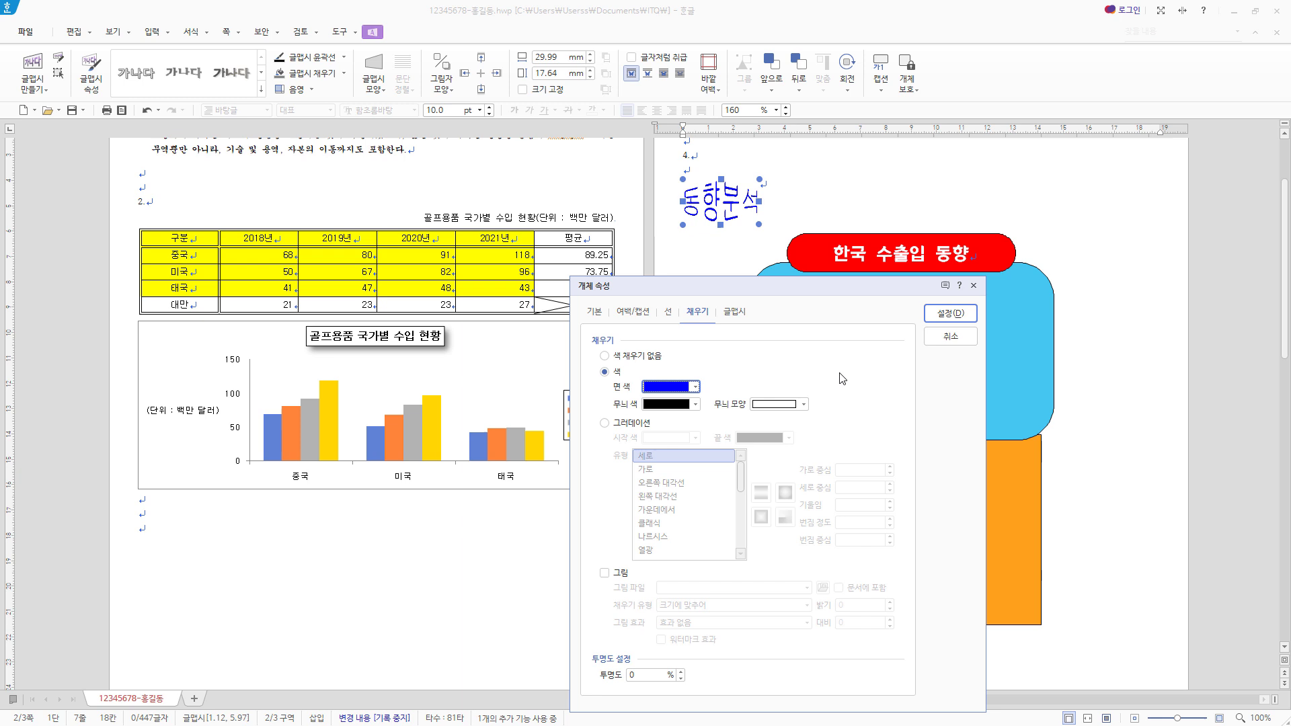
click(961, 315)
drag(745, 222, 966, 346)
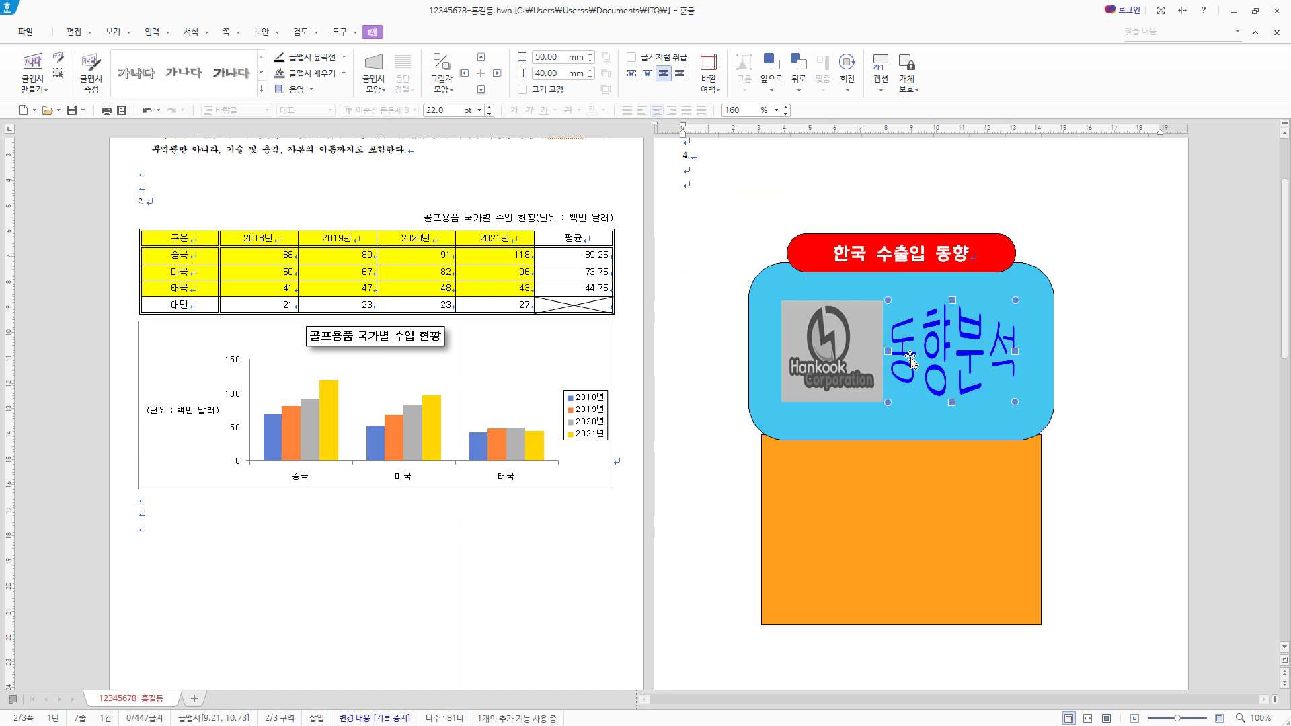
- Set the red box's title text "한국 수출입 동향" to the 돋움 font and shift the WordArt slightly to the right
drag(969, 253, 833, 254)
text(돋움)
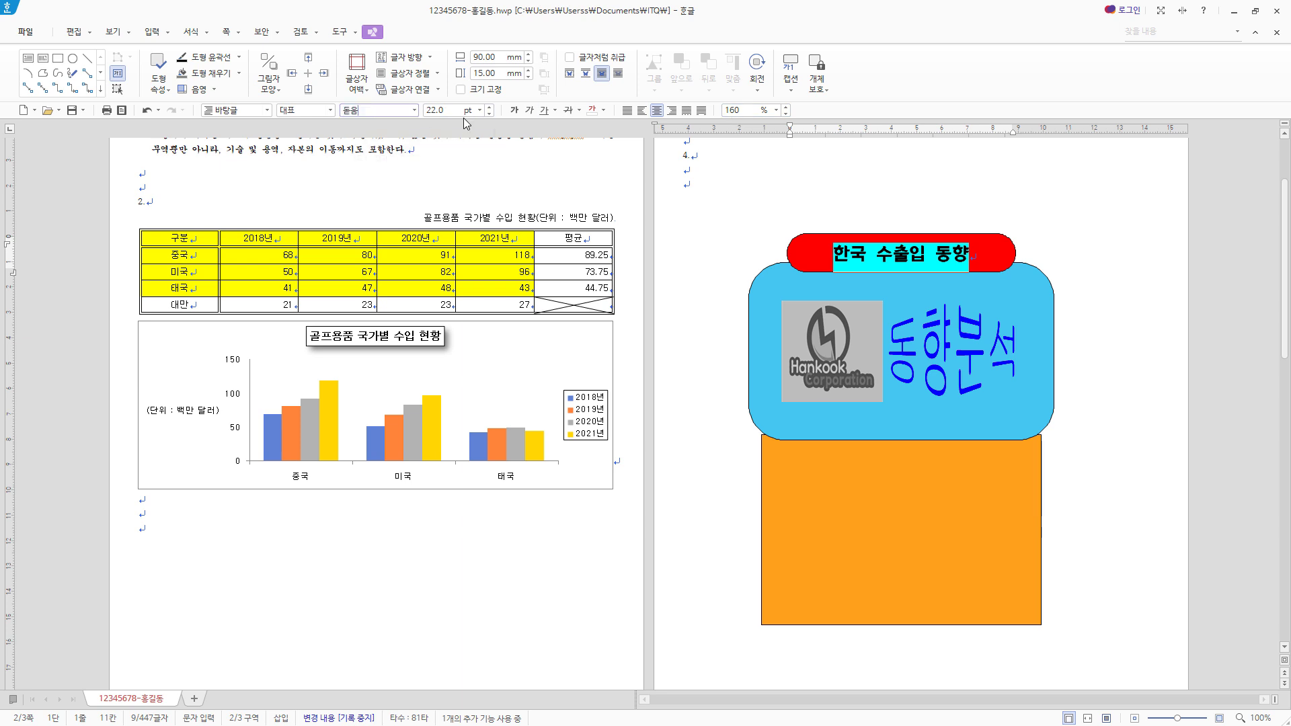
key(Return)
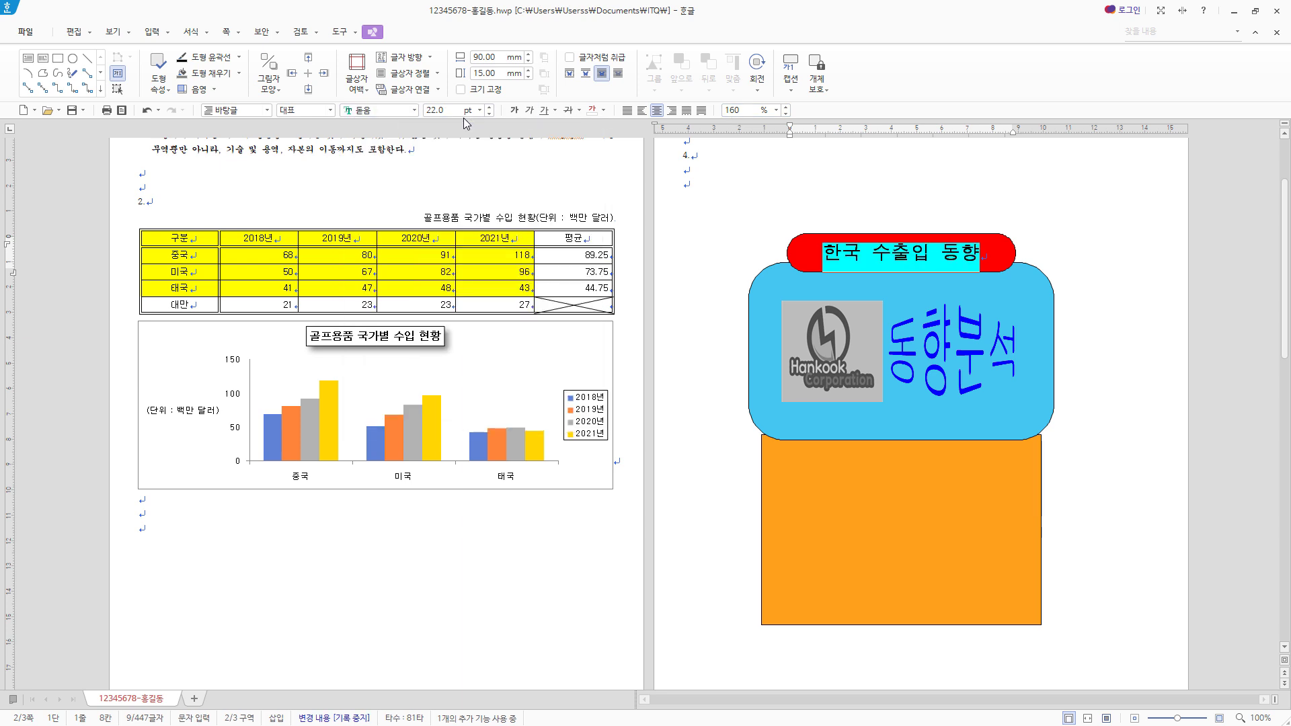
click(932, 336)
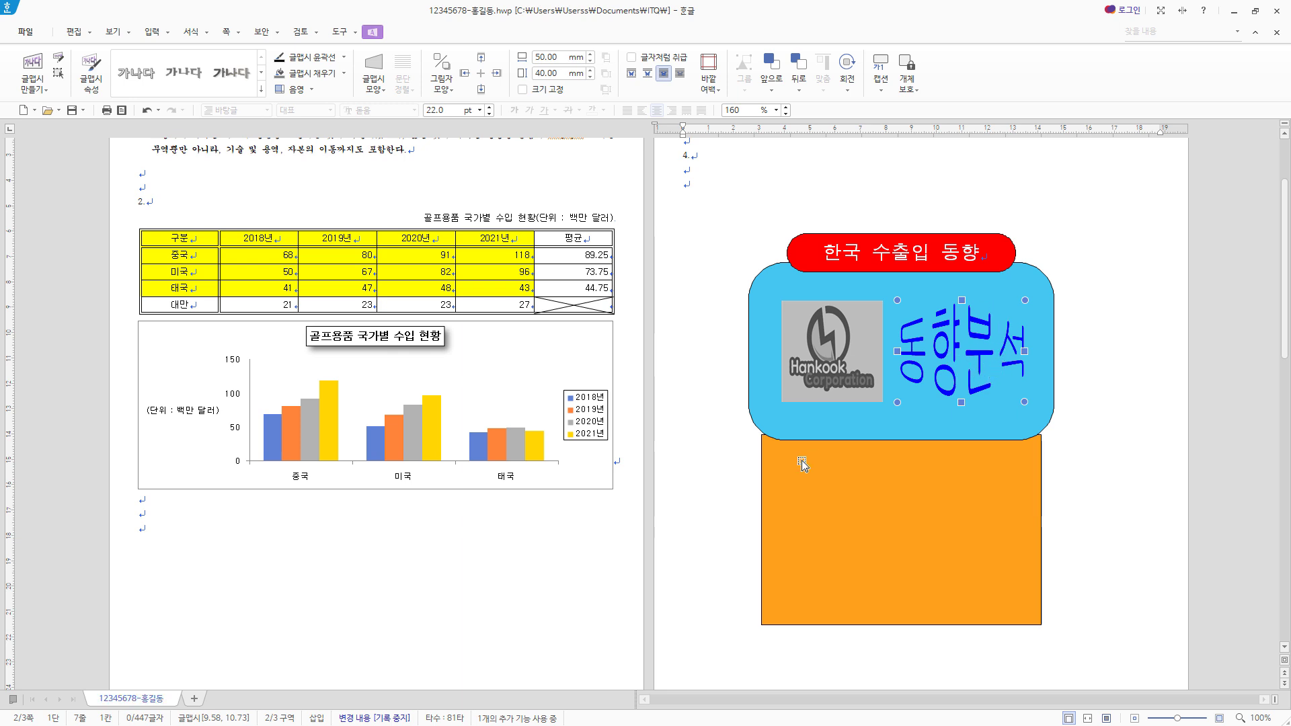
- Add a hyperlink to the Hankook Corporation logo that targets the current document's bookmark "무역통계"
click(839, 341)
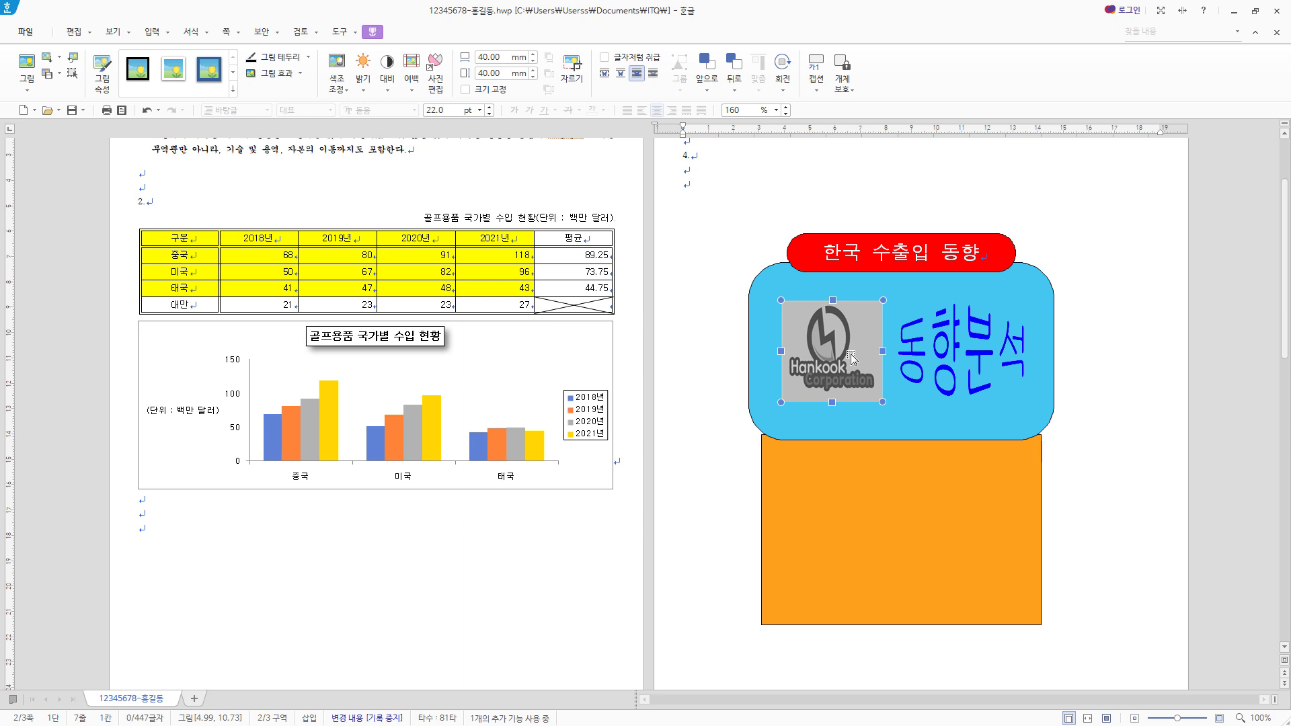
scroll(421, 652, down, 5)
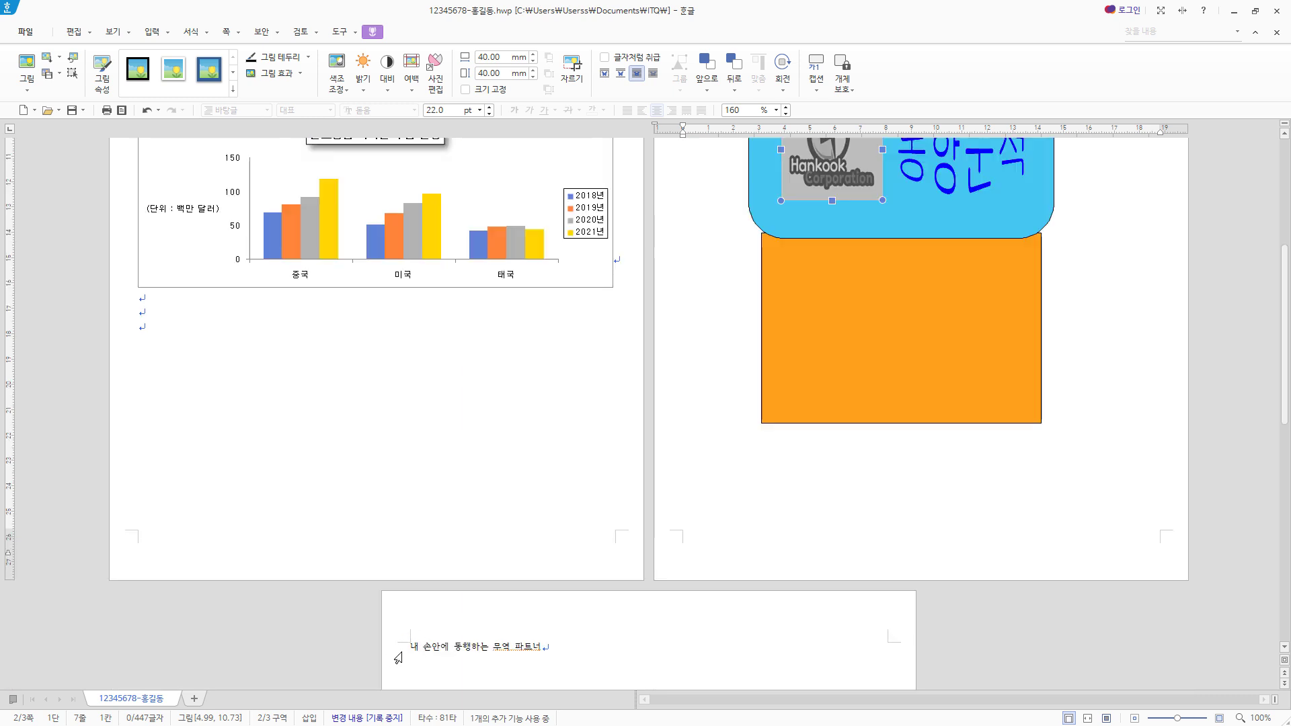
scroll(929, 477, up, 3)
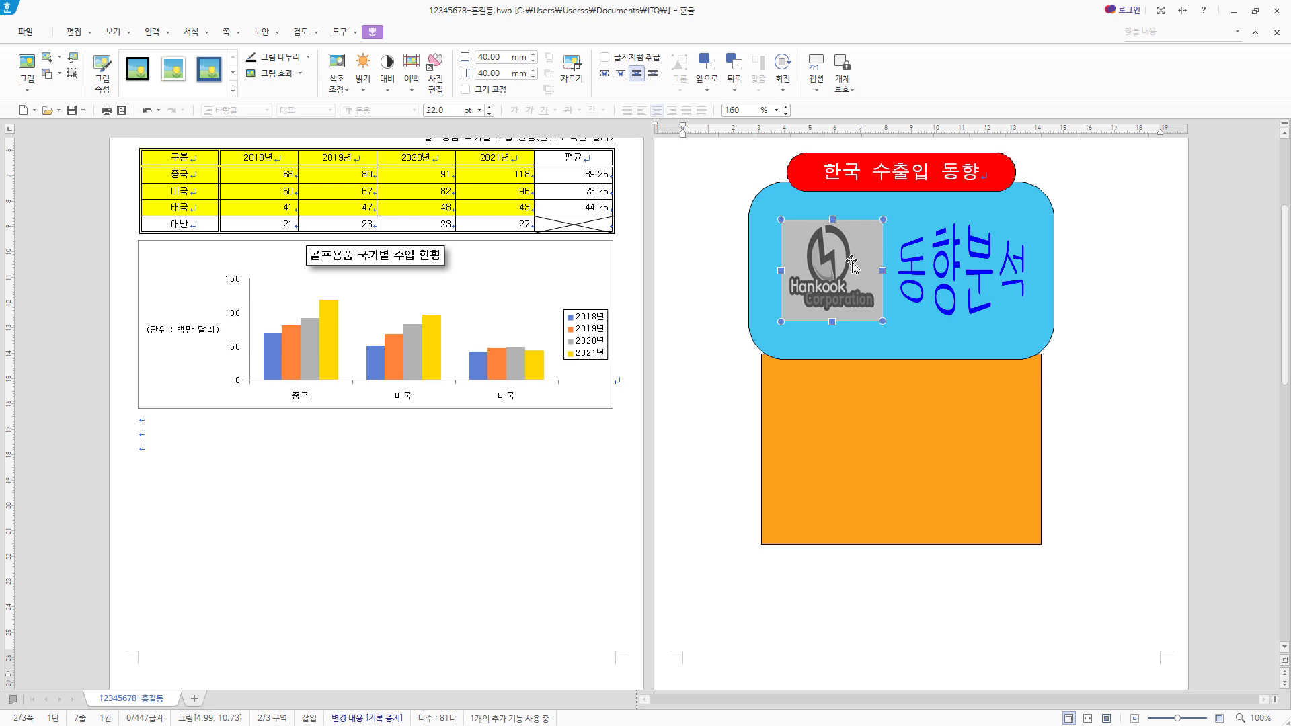
right_click(837, 256)
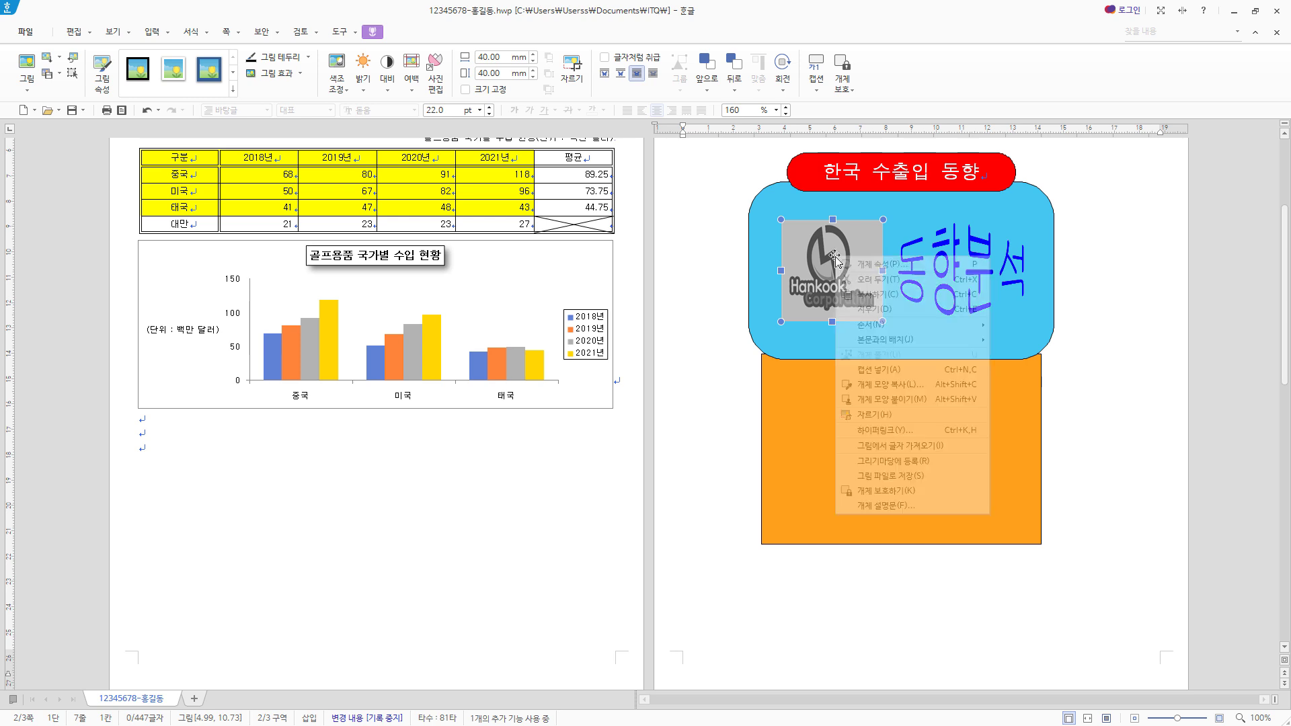
click(901, 429)
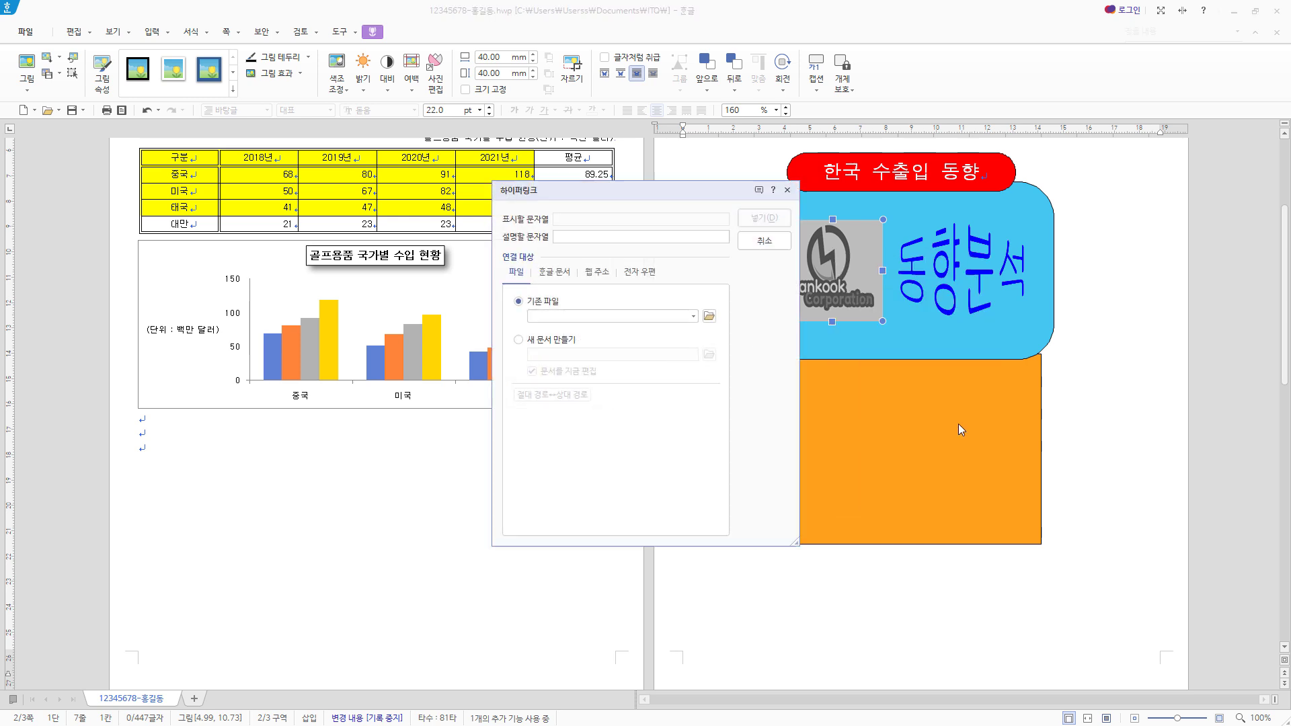
click(567, 273)
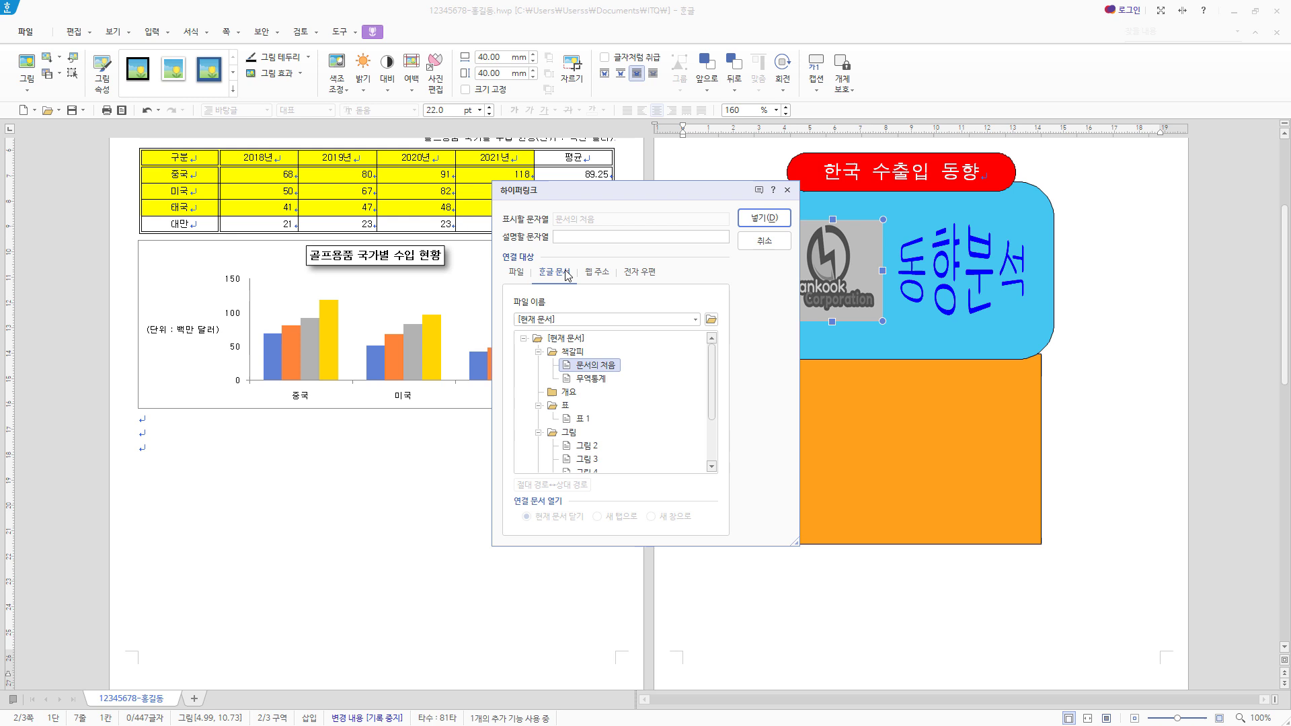
click(601, 380)
click(765, 218)
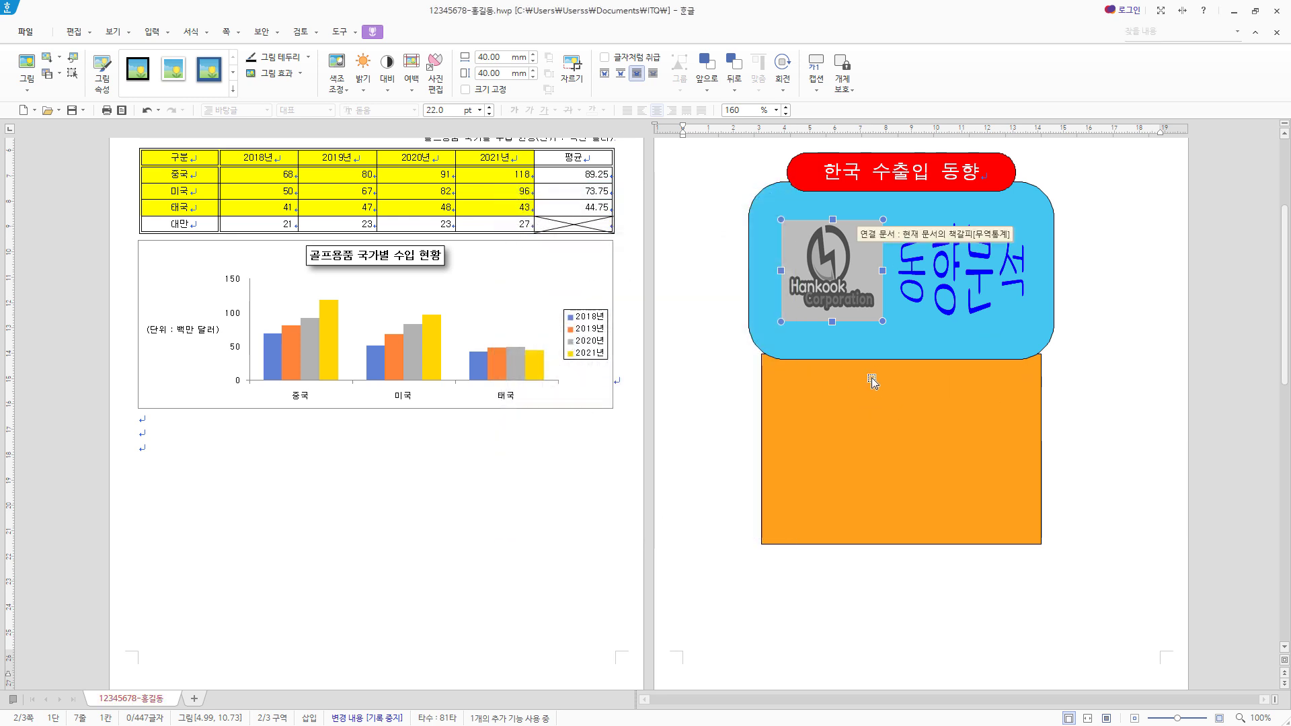
- Draw a horizontal text box about 15 mm by 13 mm in the orange rectangle's upper-left area and enter "1"
click(113, 32)
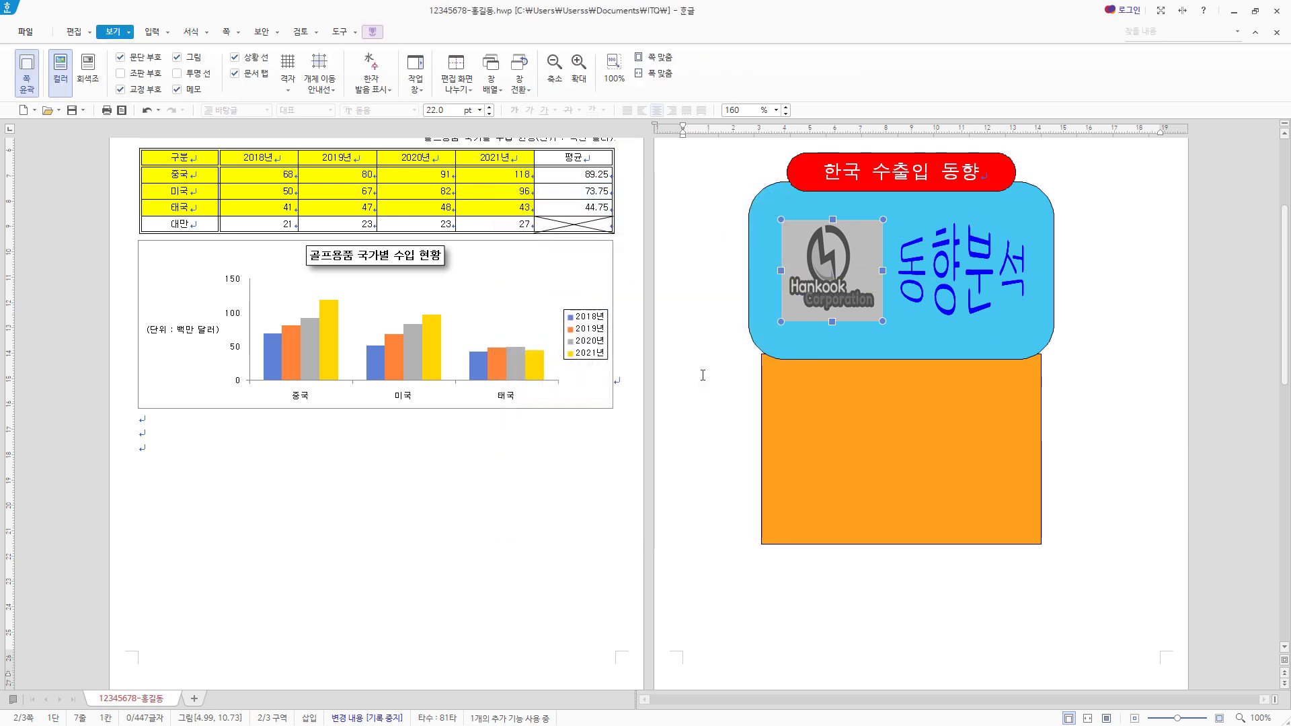
click(666, 79)
scroll(735, 562, down, 15)
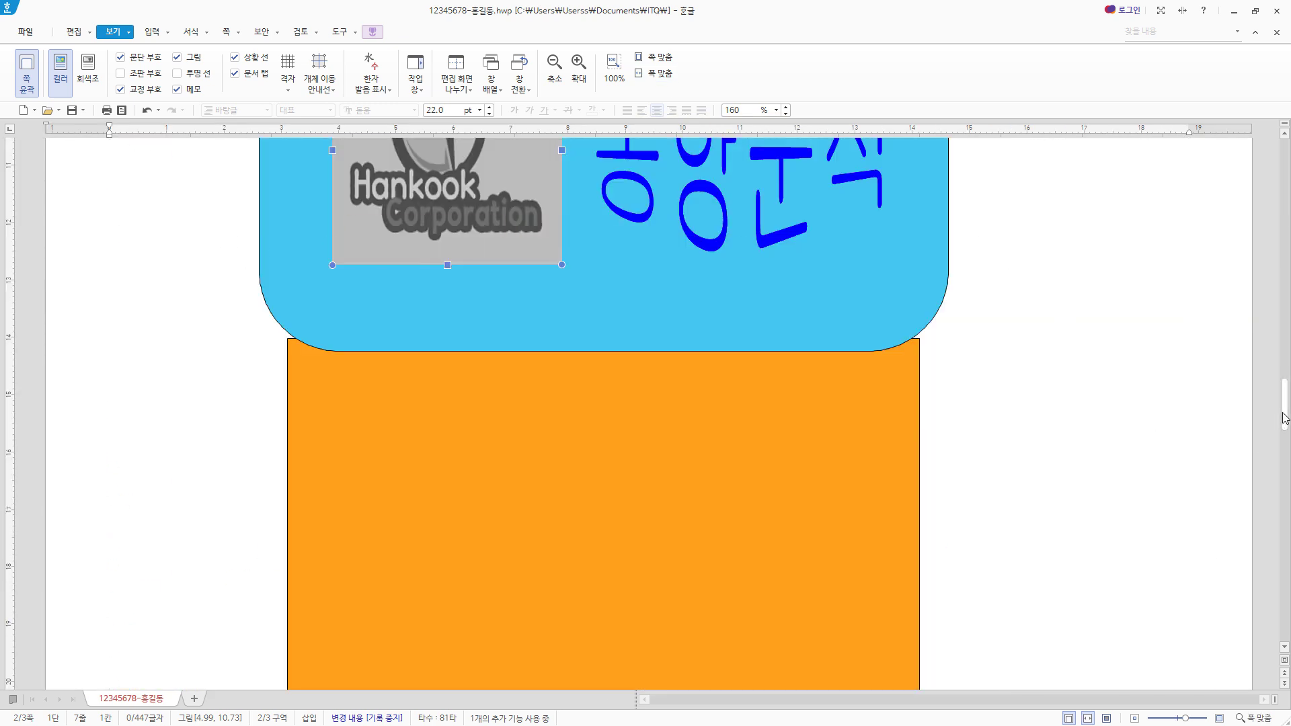
scroll(409, 370, down, 1)
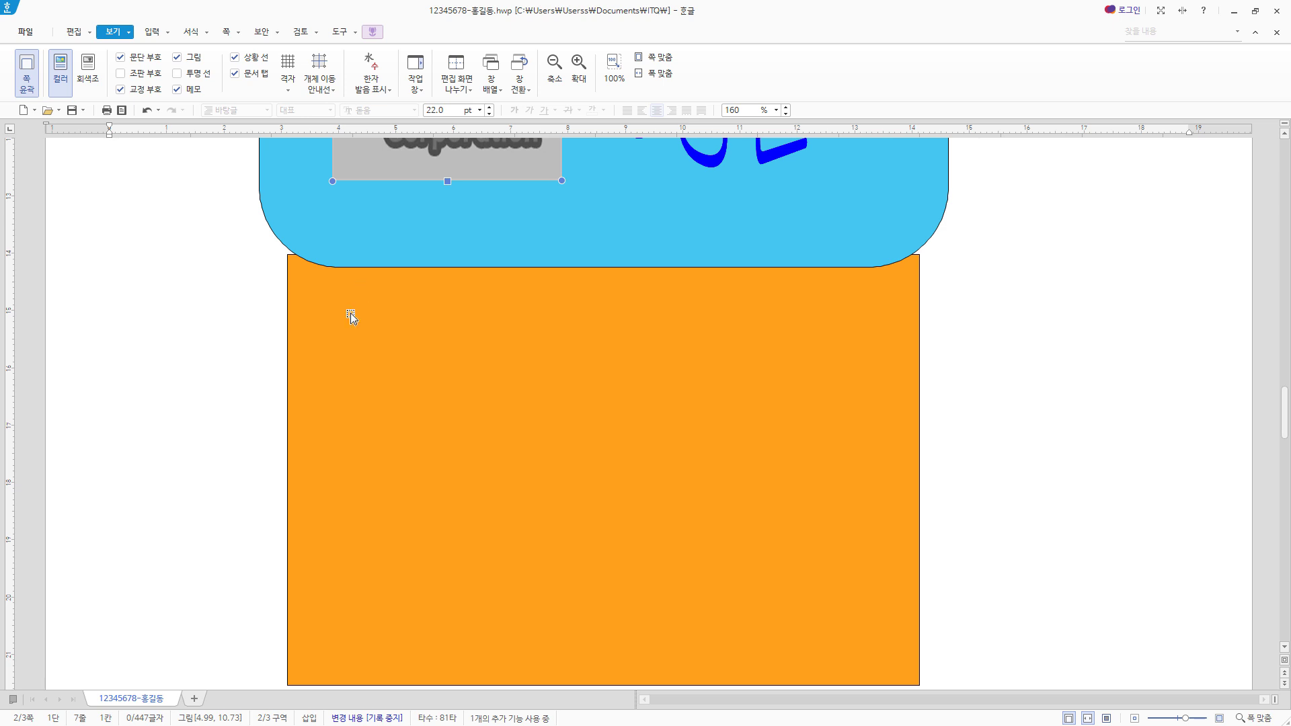
click(152, 32)
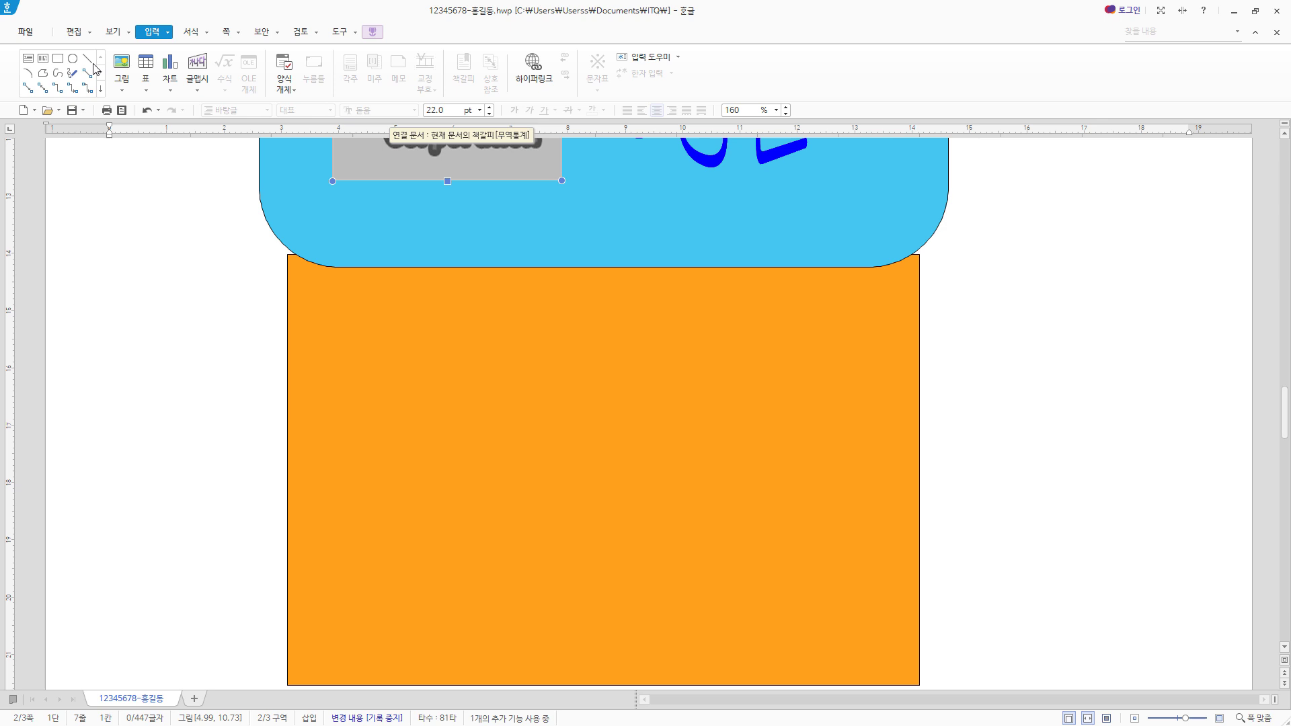
click(27, 60)
drag(328, 321, 415, 394)
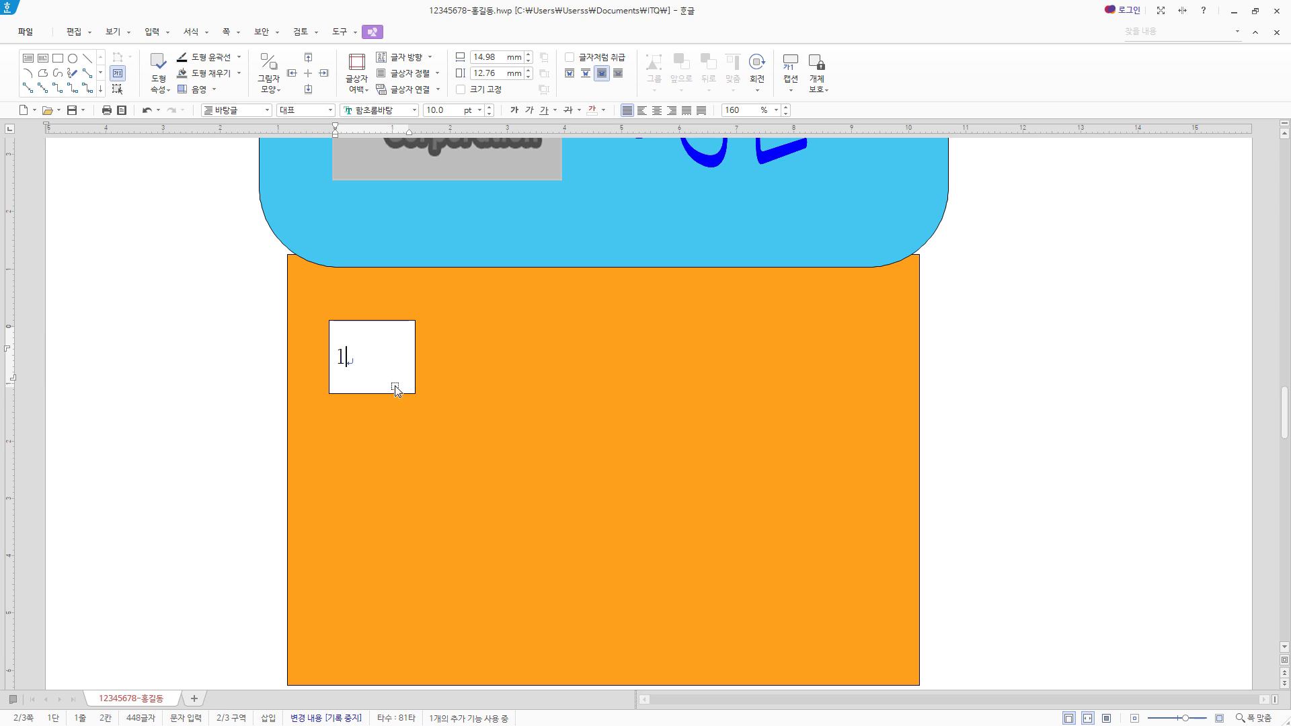
- Format the number box's "1" in 궁서, 20 pt, center-aligned
click(393, 395)
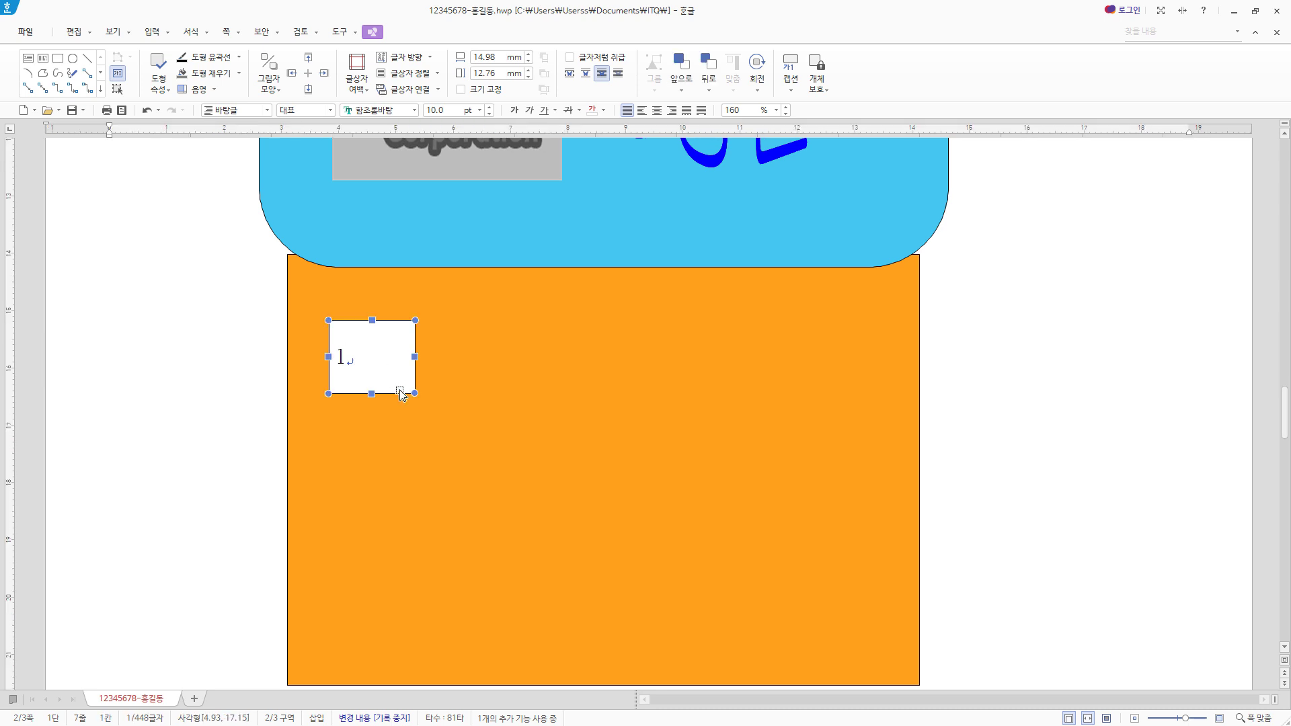
click(401, 113)
text(궁서)
key(Return)
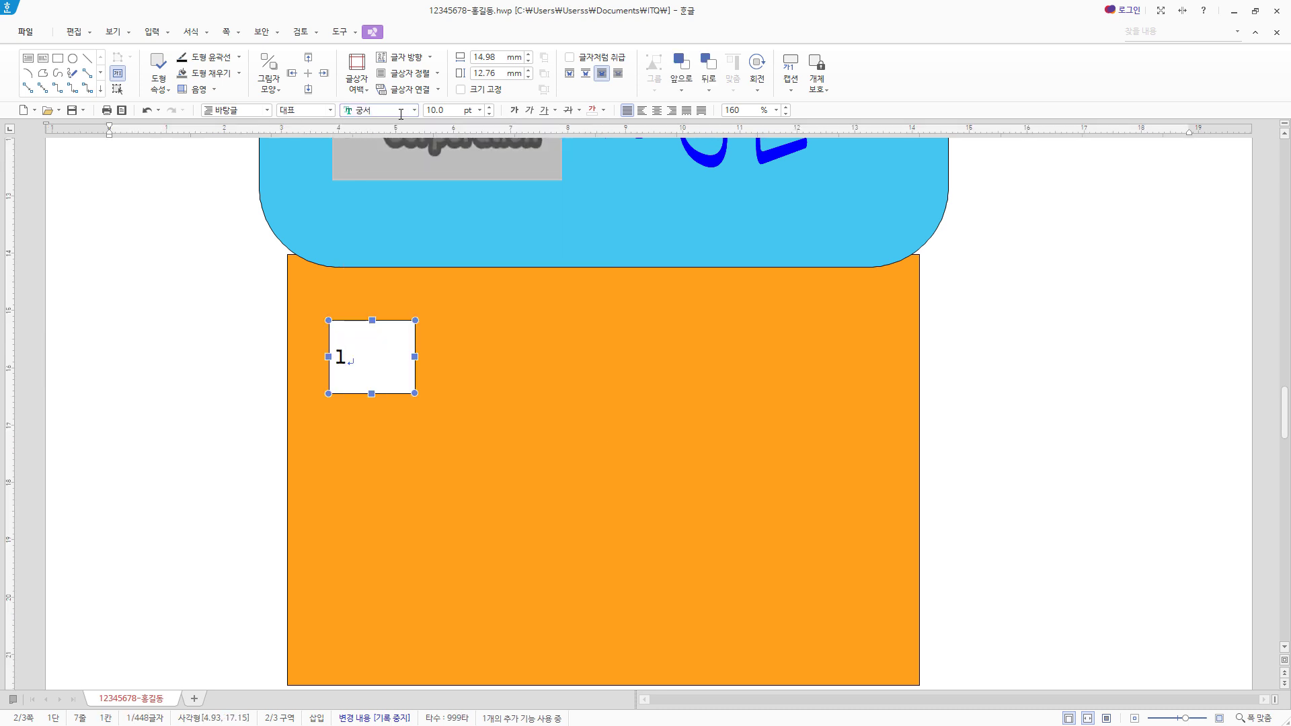
text(20)
key(Return)
click(658, 111)
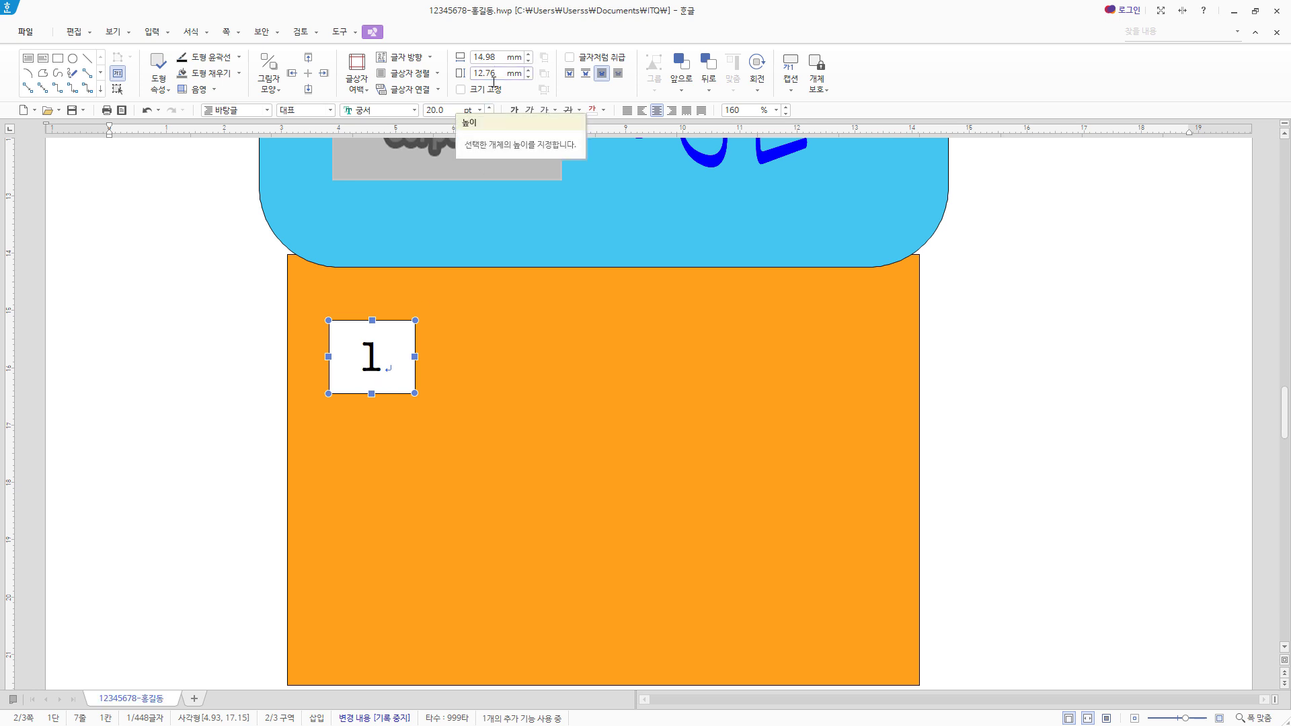
- Set the number box to 12 mm wide and 12 mm high, and shift it slightly to the left
key(p)
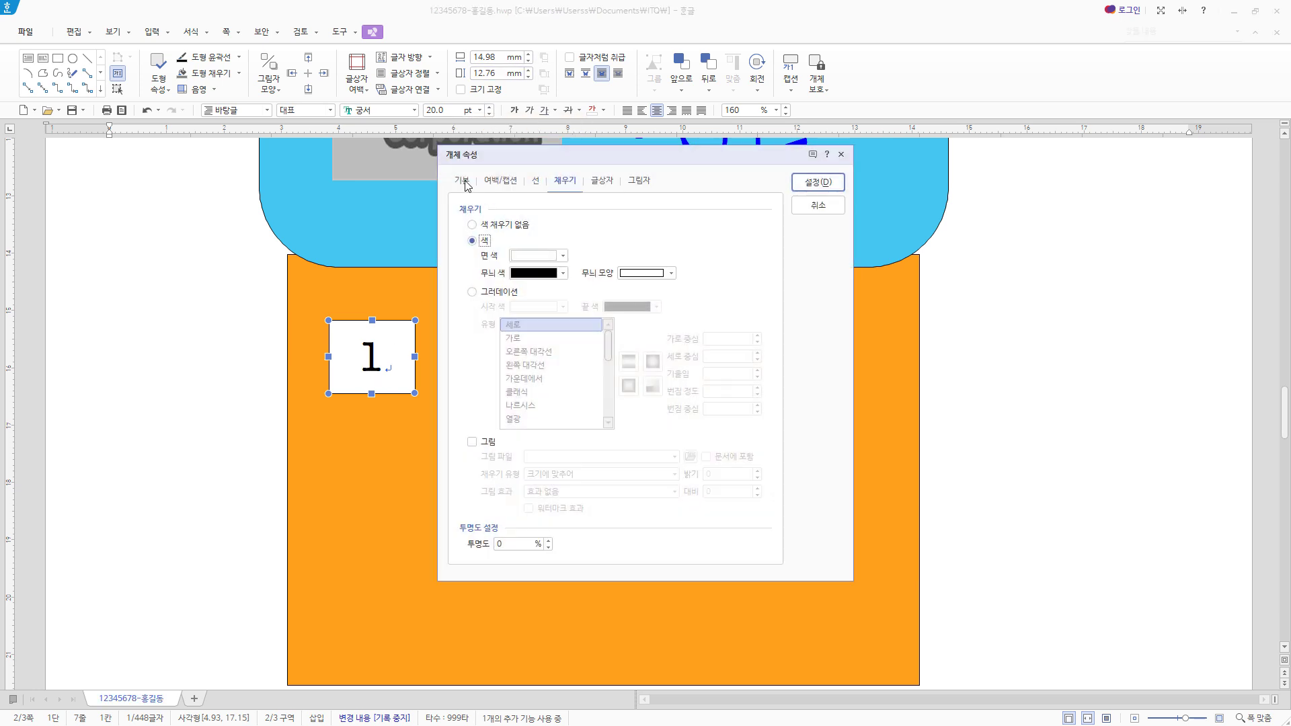
click(461, 180)
text(12)
key(Tab)
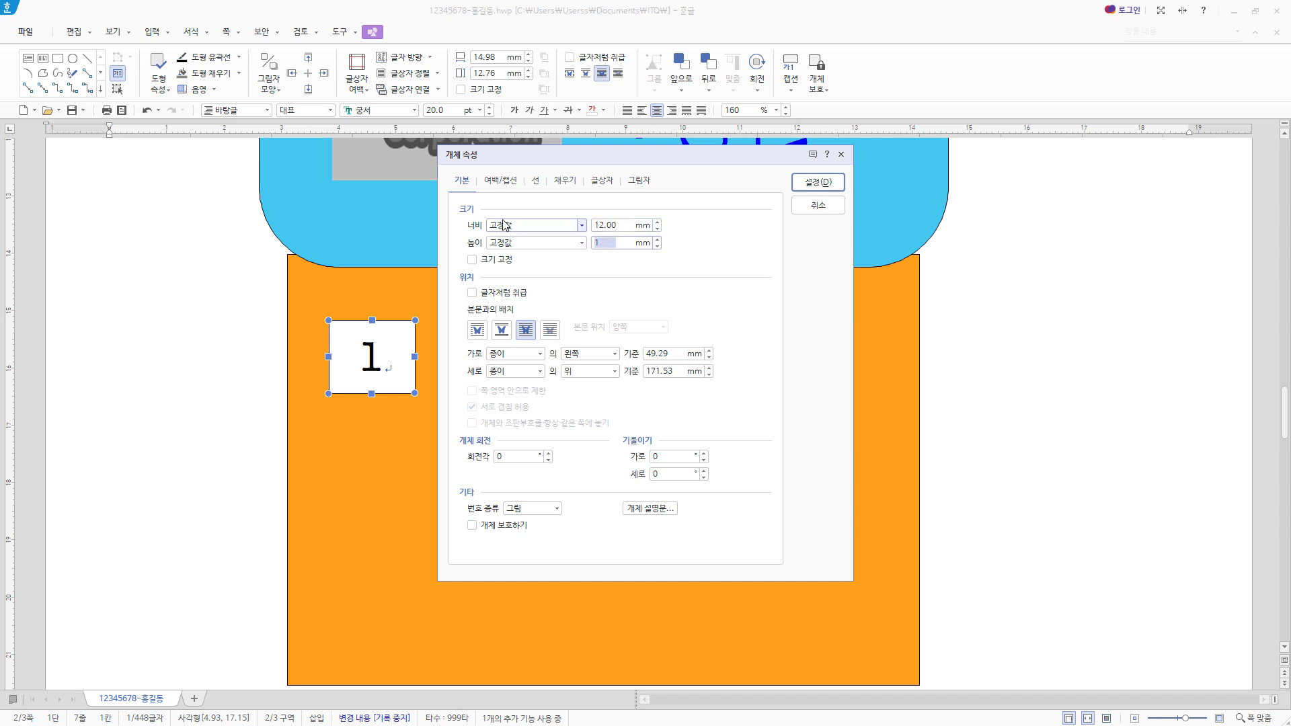
text(12)
click(823, 185)
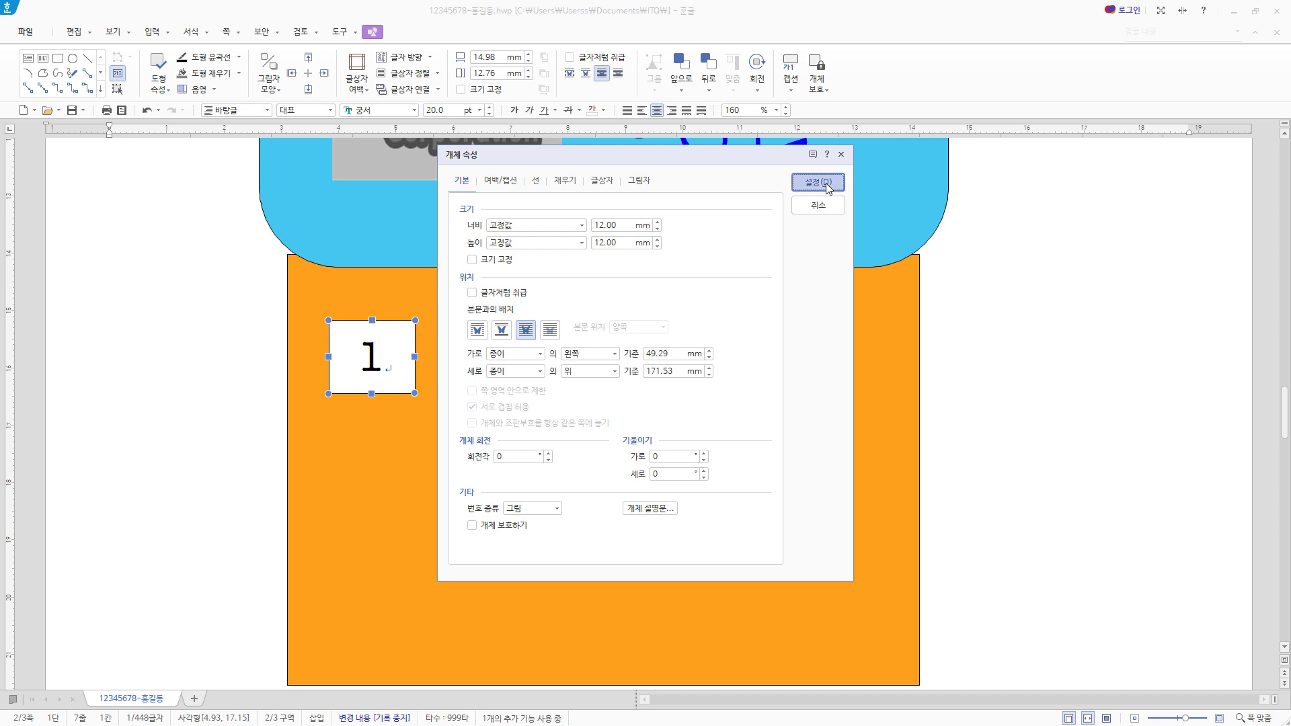
key(Left)
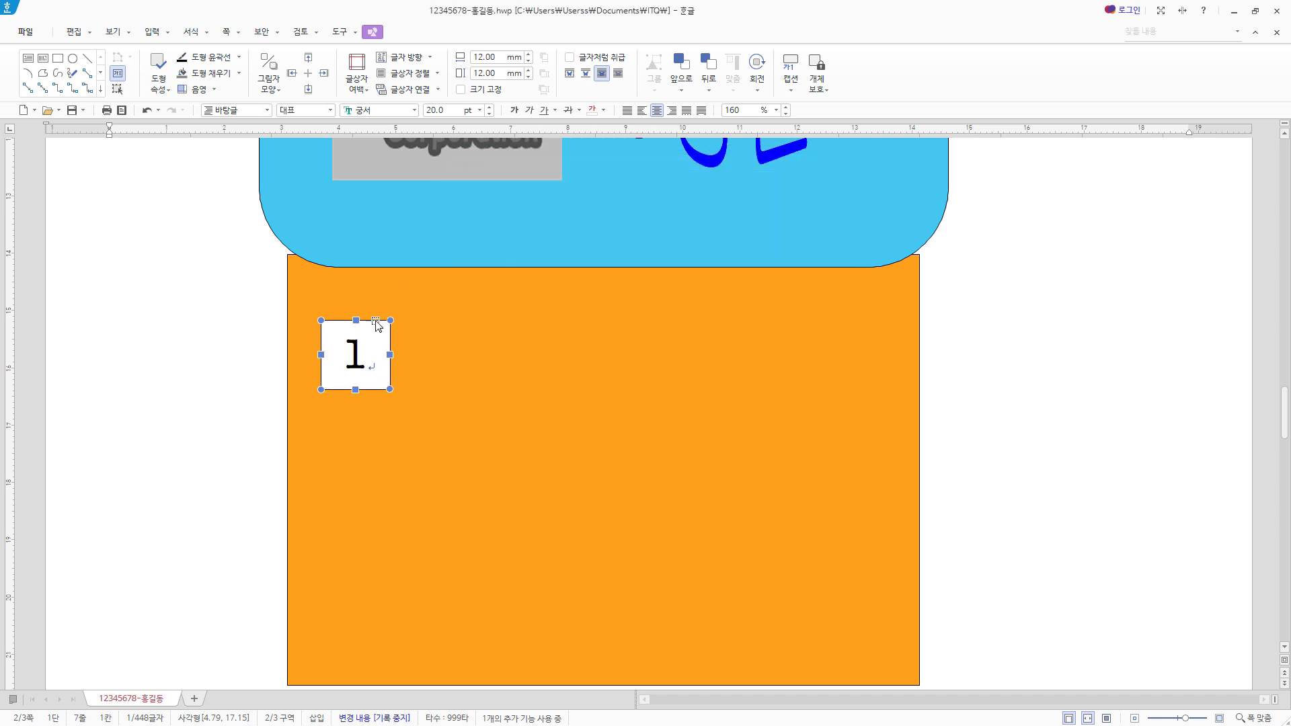
- Draw a small rectangle over the number box's upper-right corner and enter a size of 7 mm by 7 mm
click(59, 64)
drag(380, 300, 423, 336)
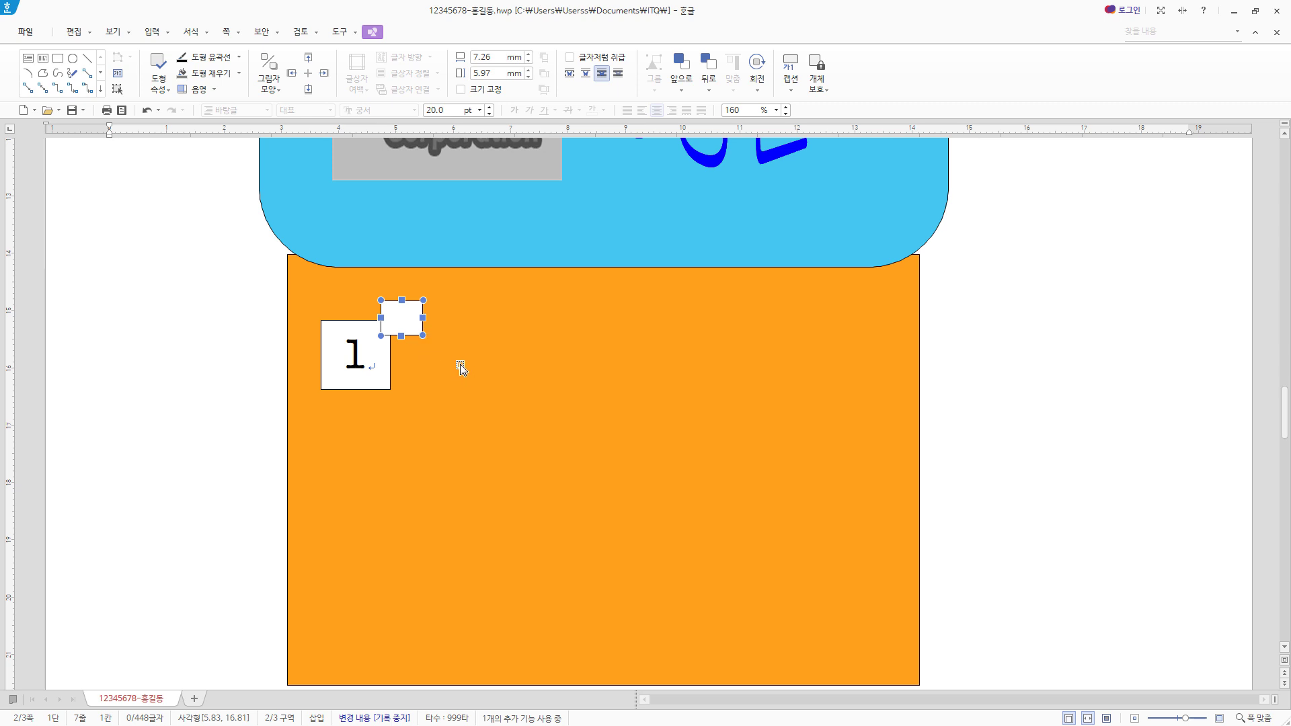
double_click(409, 321)
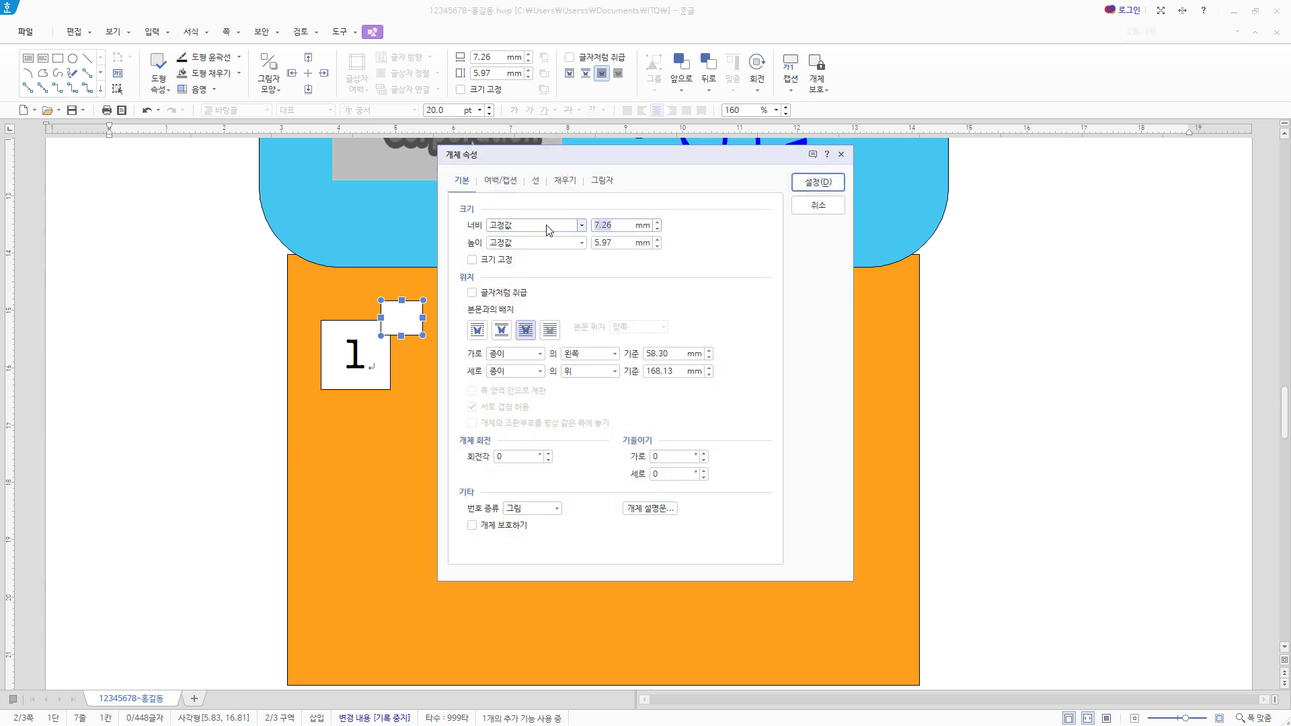
text(7)
key(Tab)
- Fill the small square with light orange, apply its properties, and adjust its position at the number box's corner
click(557, 186)
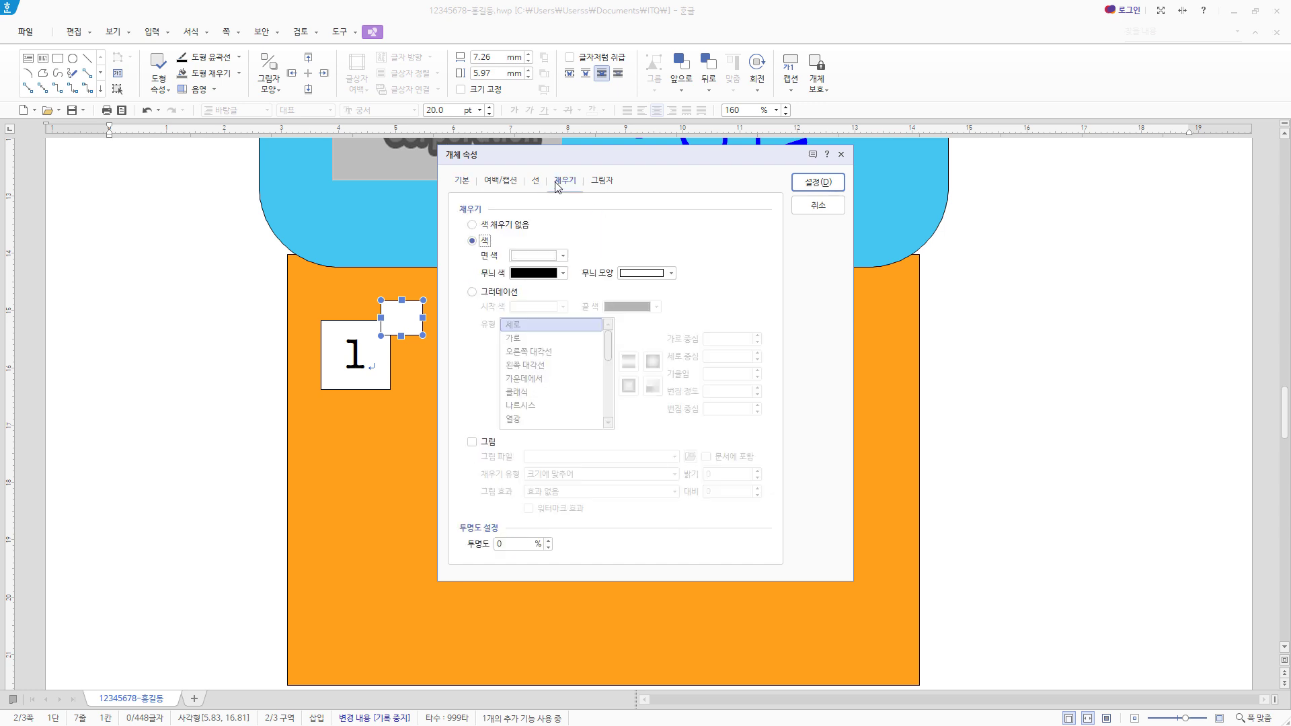
click(562, 255)
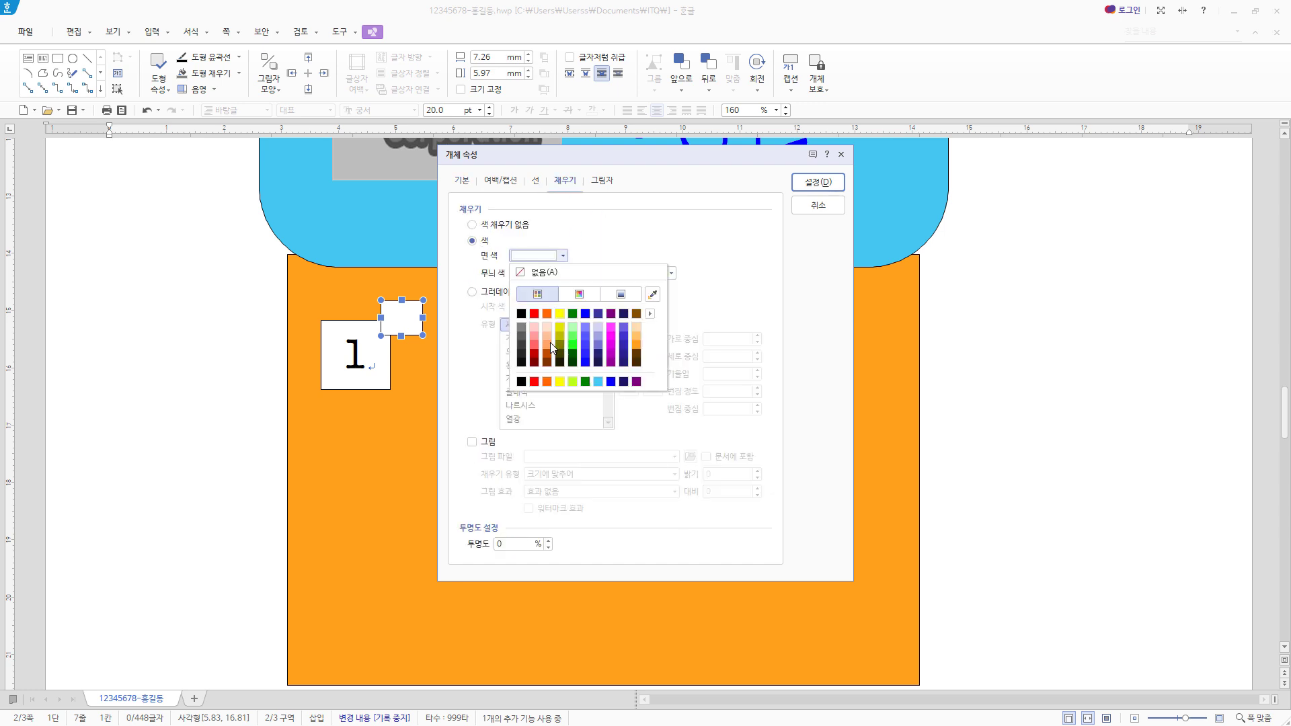
click(653, 357)
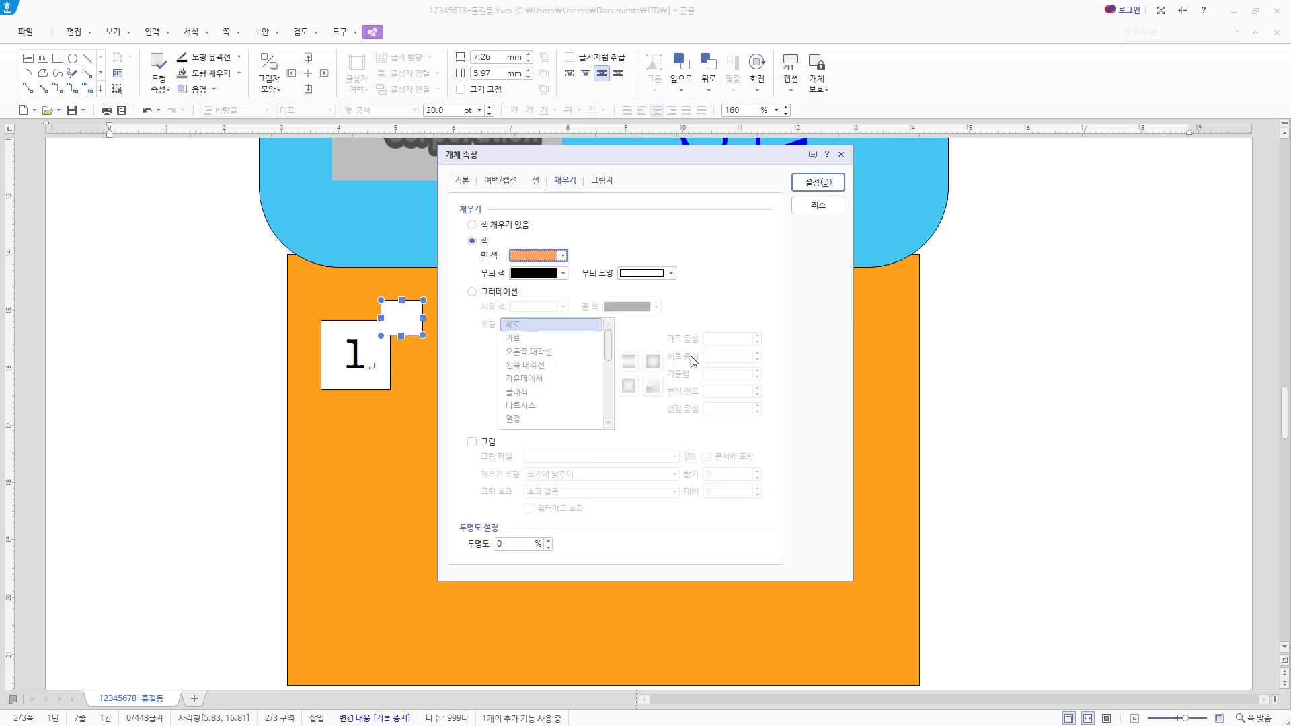
click(538, 182)
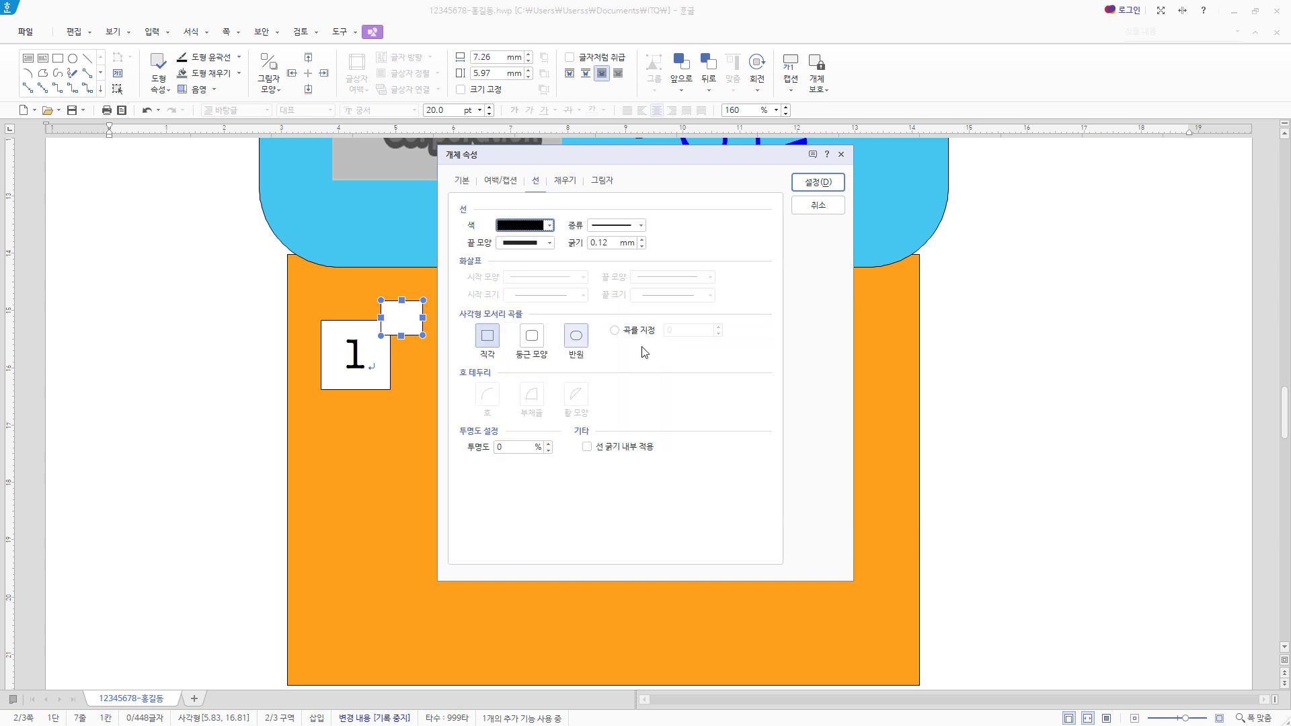
click(830, 185)
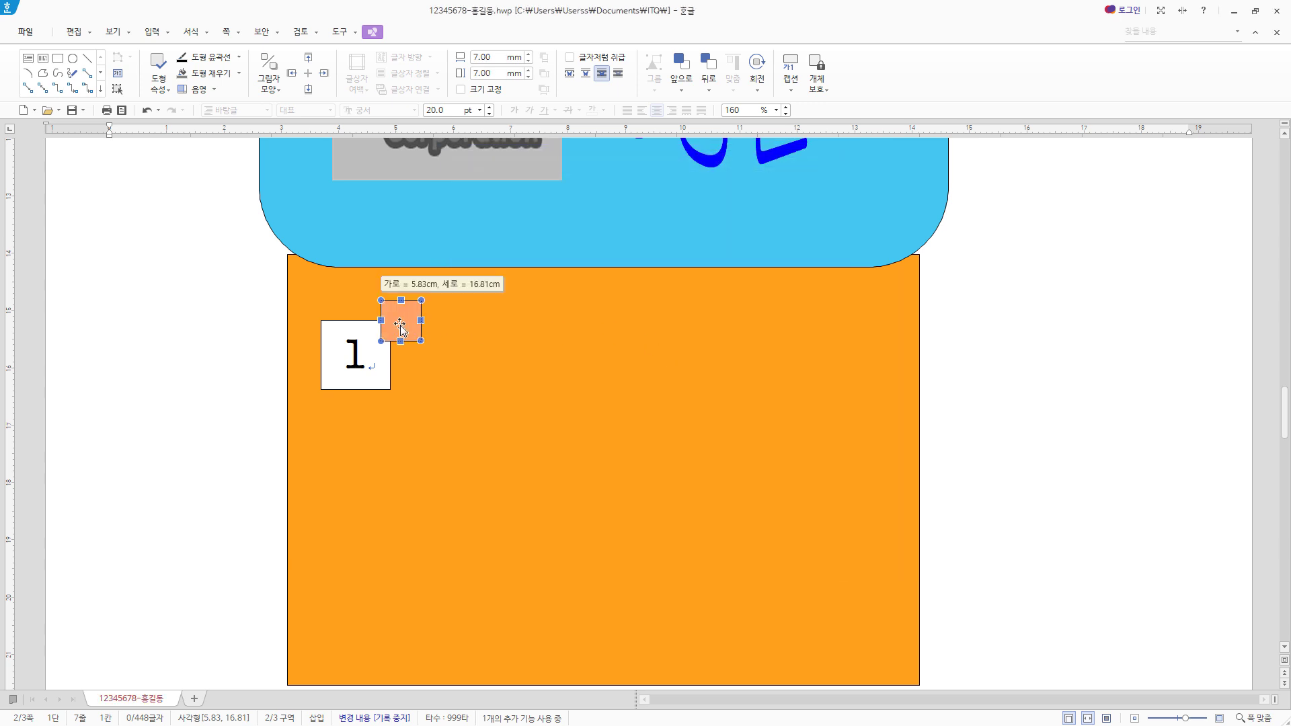
drag(400, 324, 399, 325)
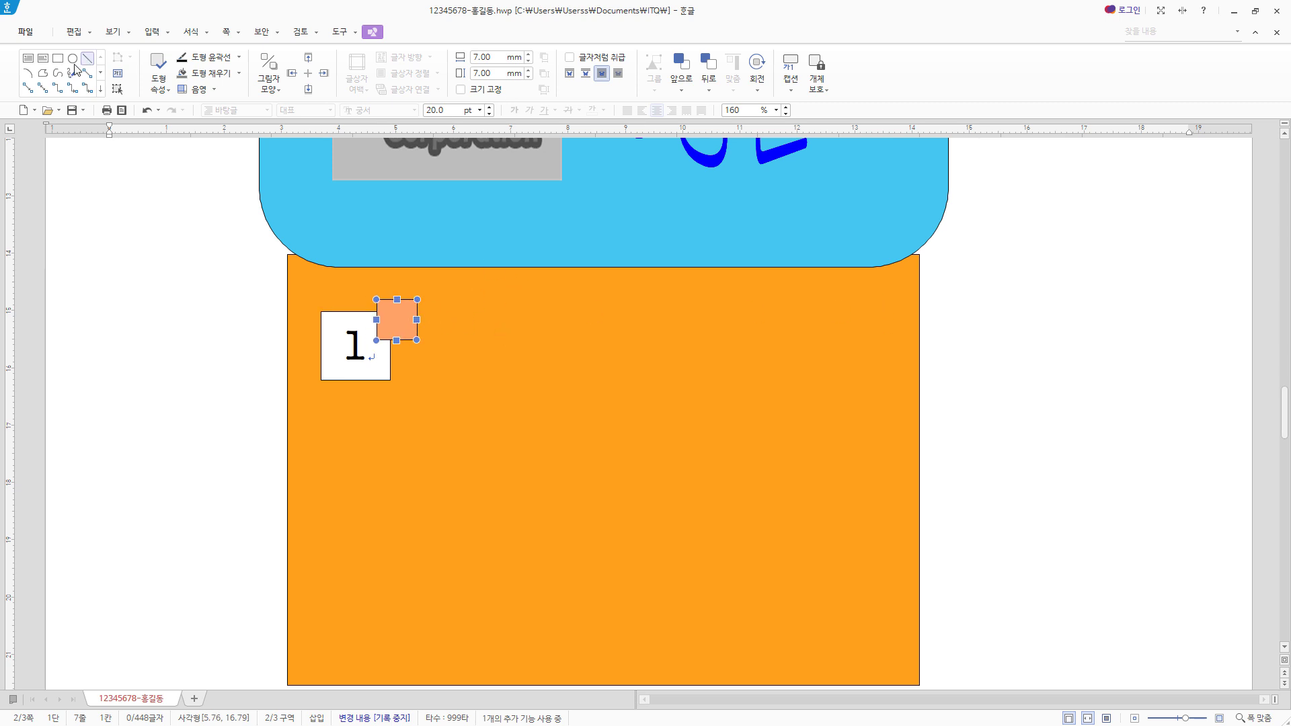
- Draw a text box about 78 mm by 12 mm beside the number box and enter "전년대비 24% 증가"
click(28, 57)
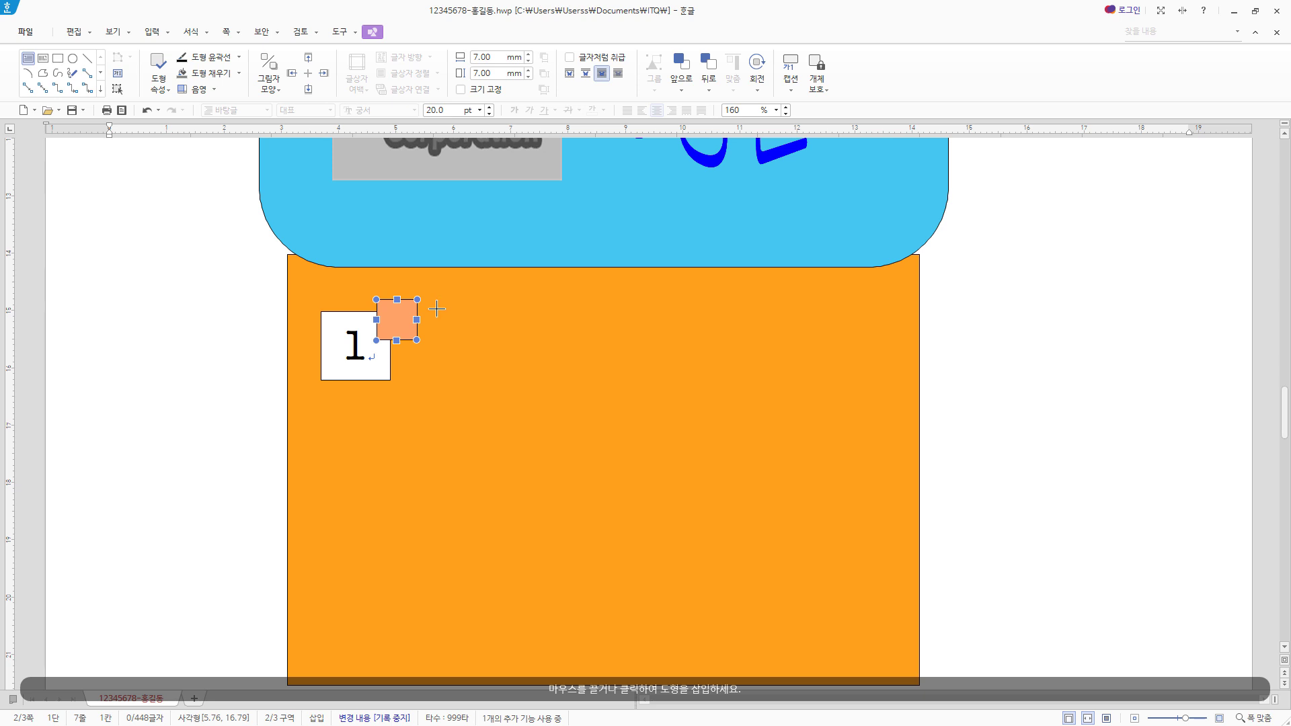
drag(437, 309, 875, 378)
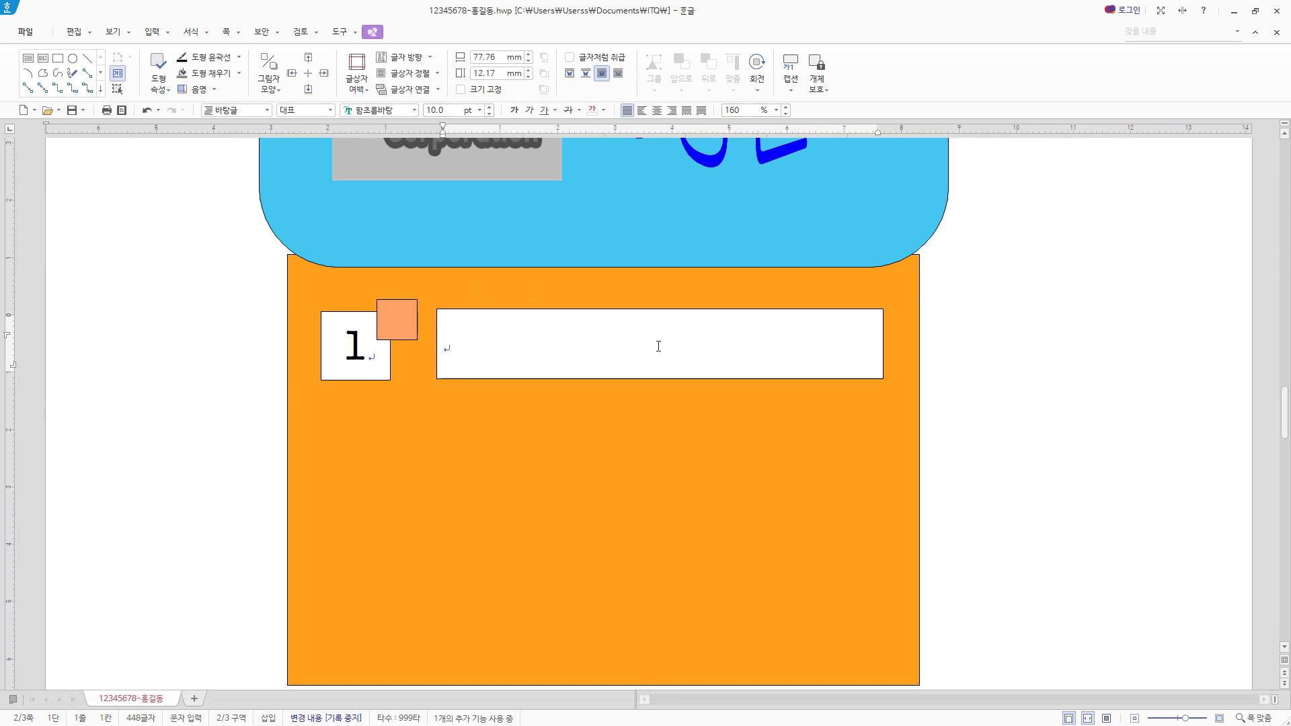
text(전년대비 24% 증가)
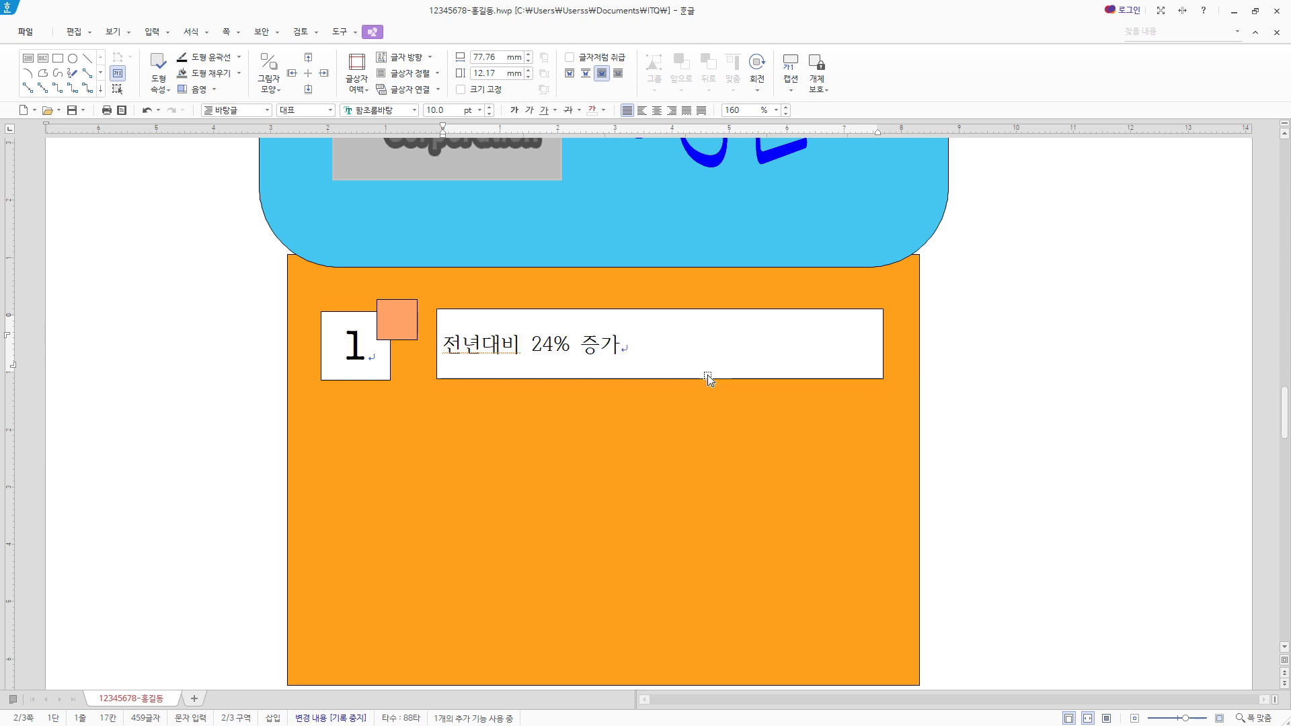
- Format the "전년대비 24% 증가" text box in 궁서, 18 pt, center-aligned
key(Escape)
click(408, 113)
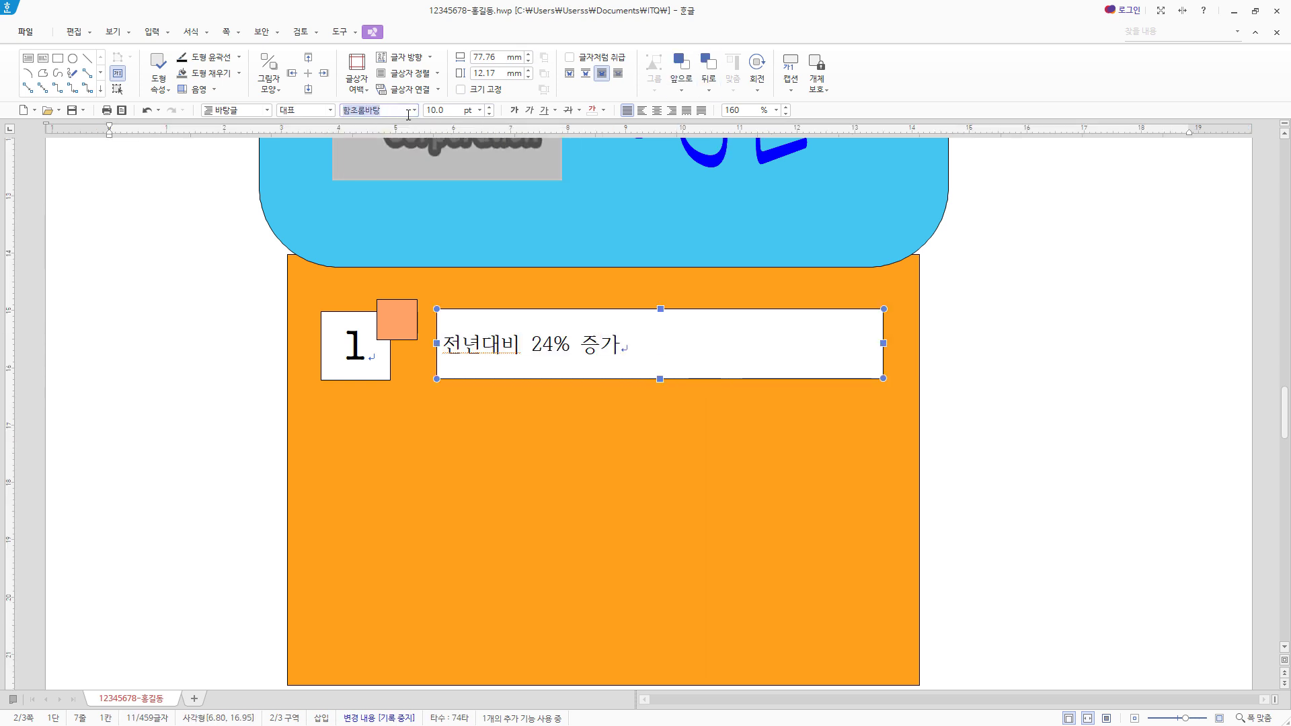
text(궁서)
key(Return)
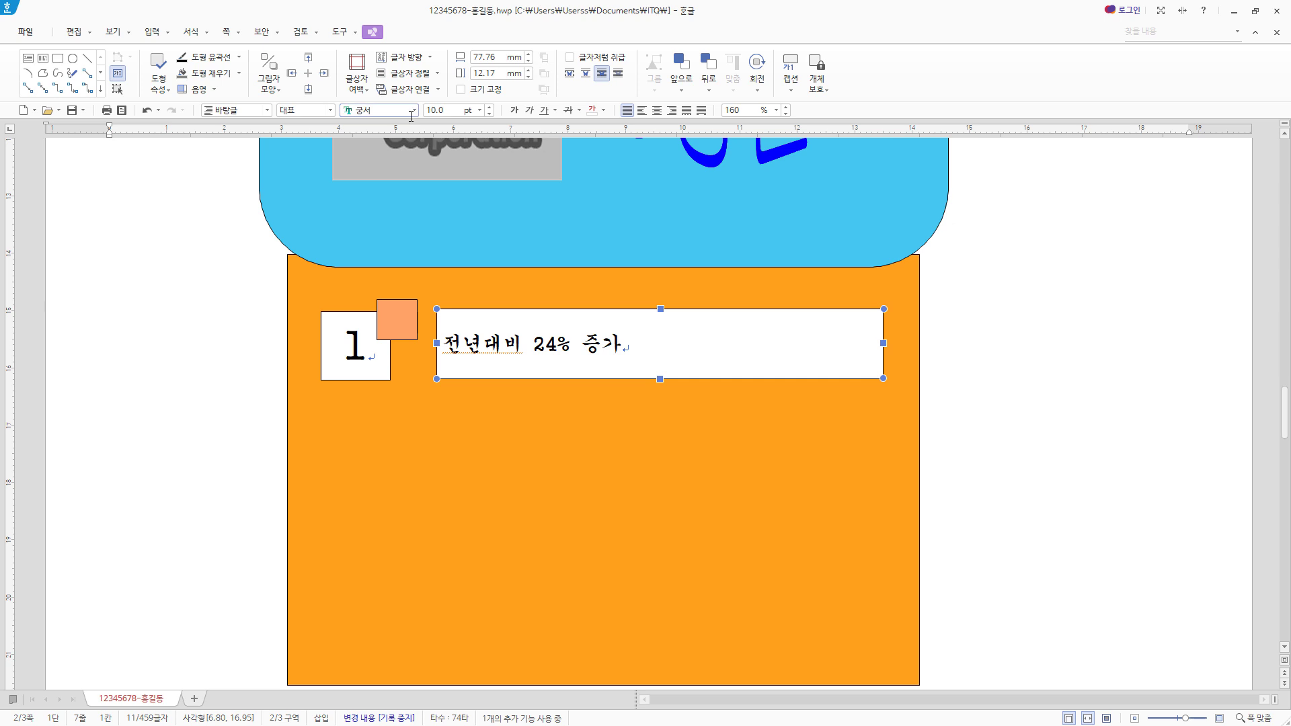
click(444, 111)
text(18)
key(Return)
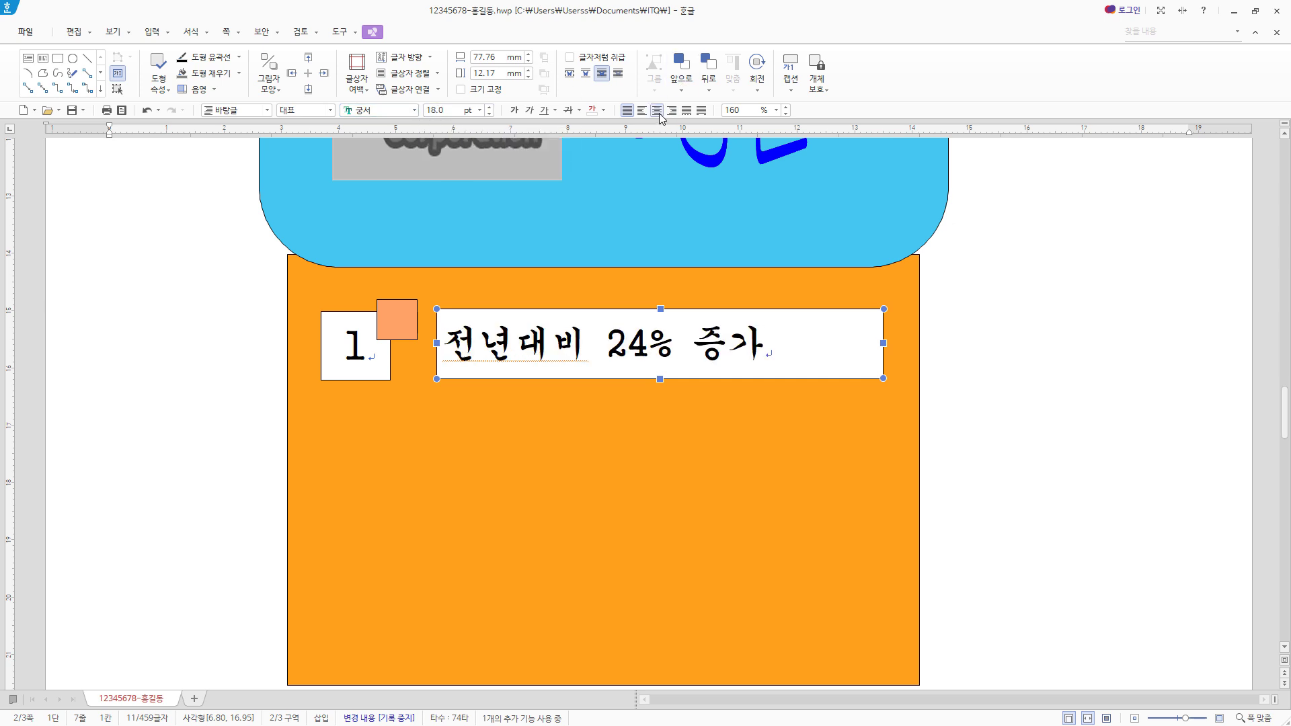
click(657, 111)
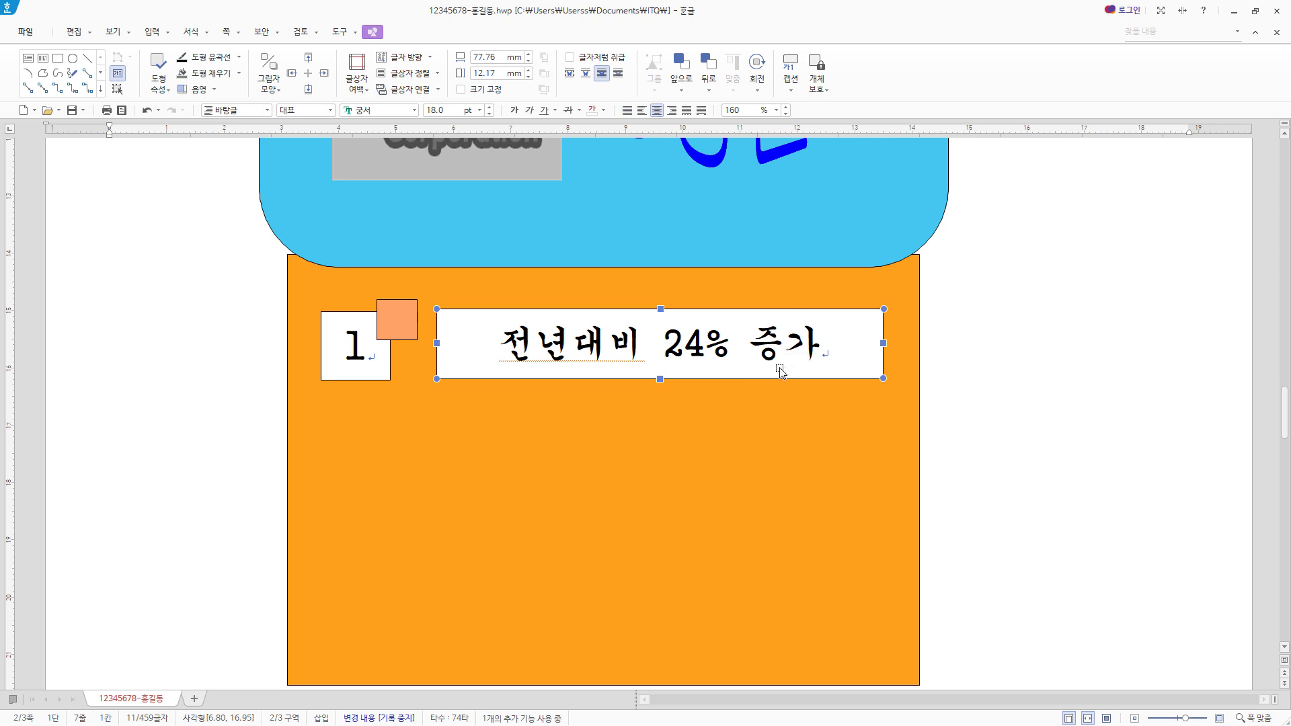
- Give the "전년대비 24% 증가" text box no fill and a dashed outline, and widen it to about 79 mm
key(p)
click(565, 180)
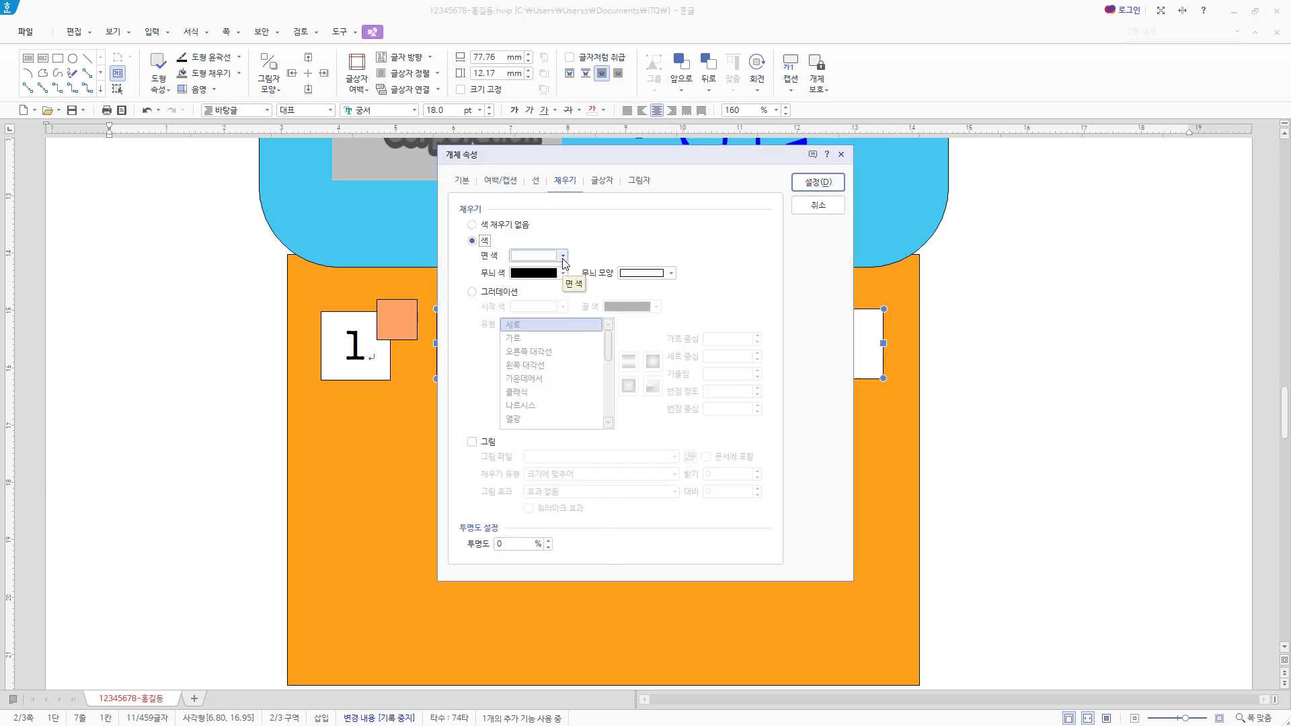
click(563, 256)
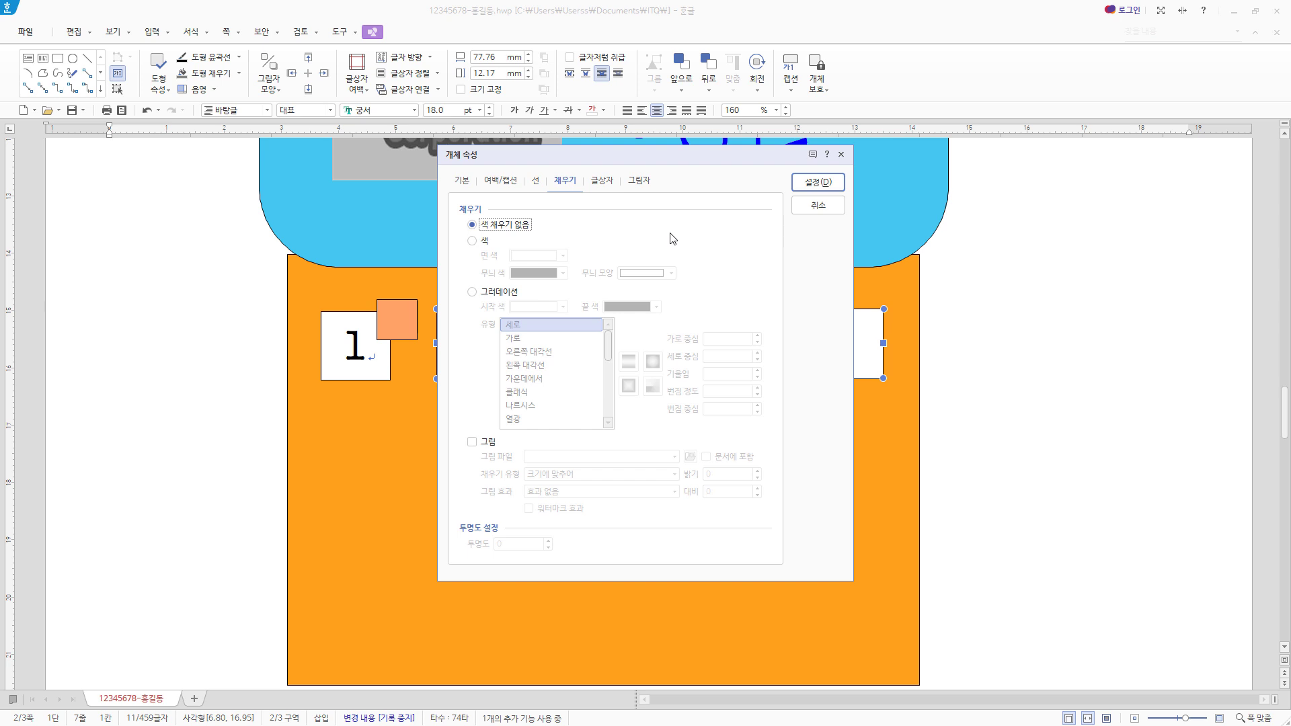
click(471, 182)
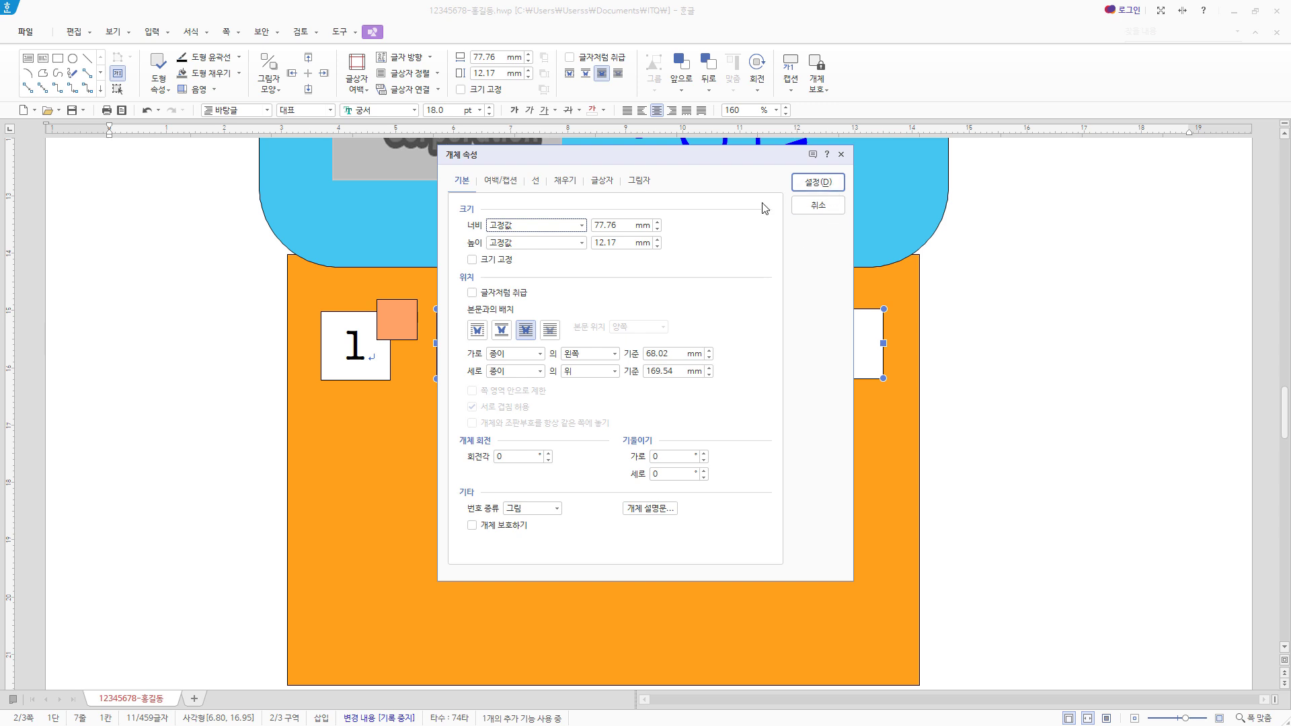
click(535, 181)
click(641, 225)
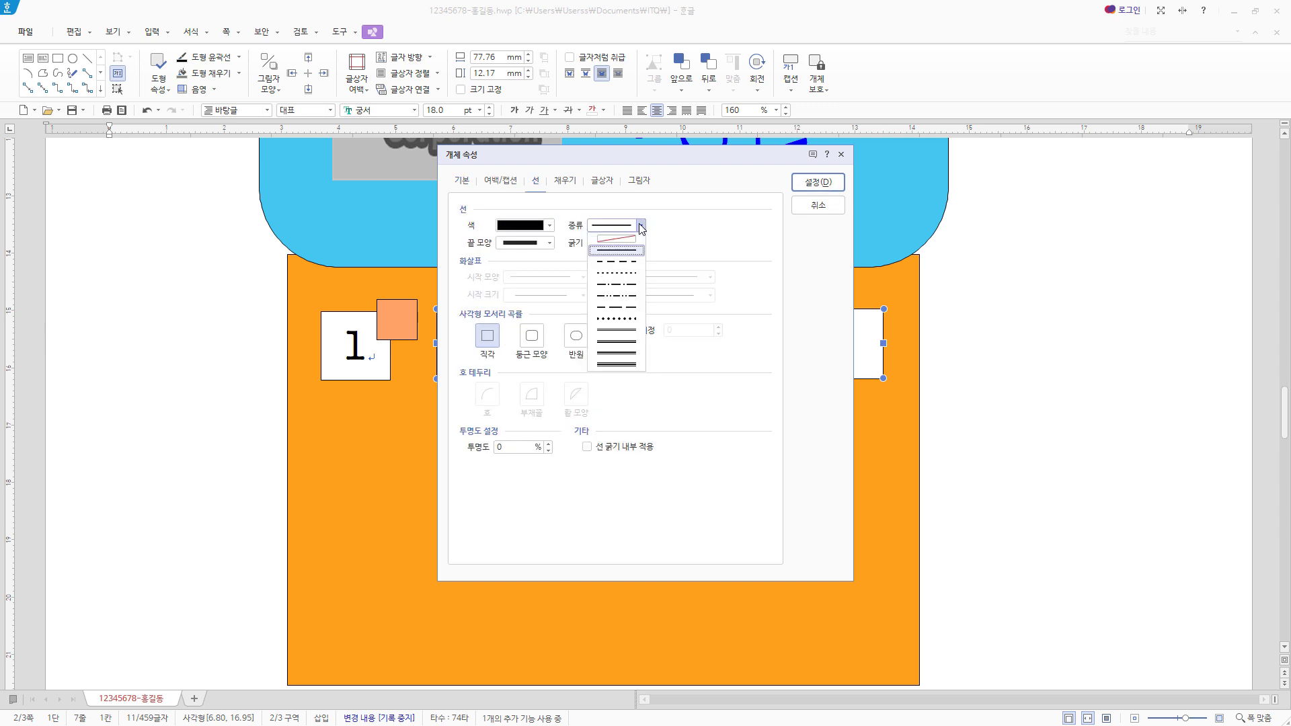
click(631, 262)
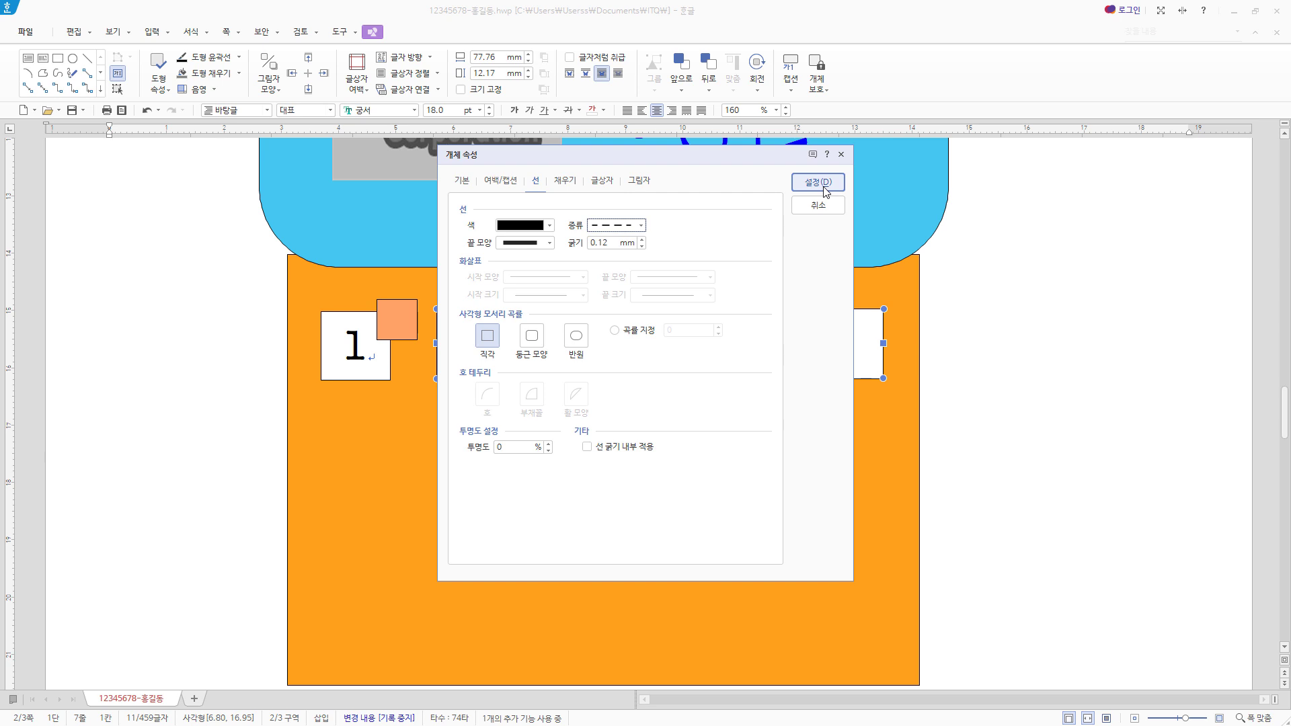
click(820, 183)
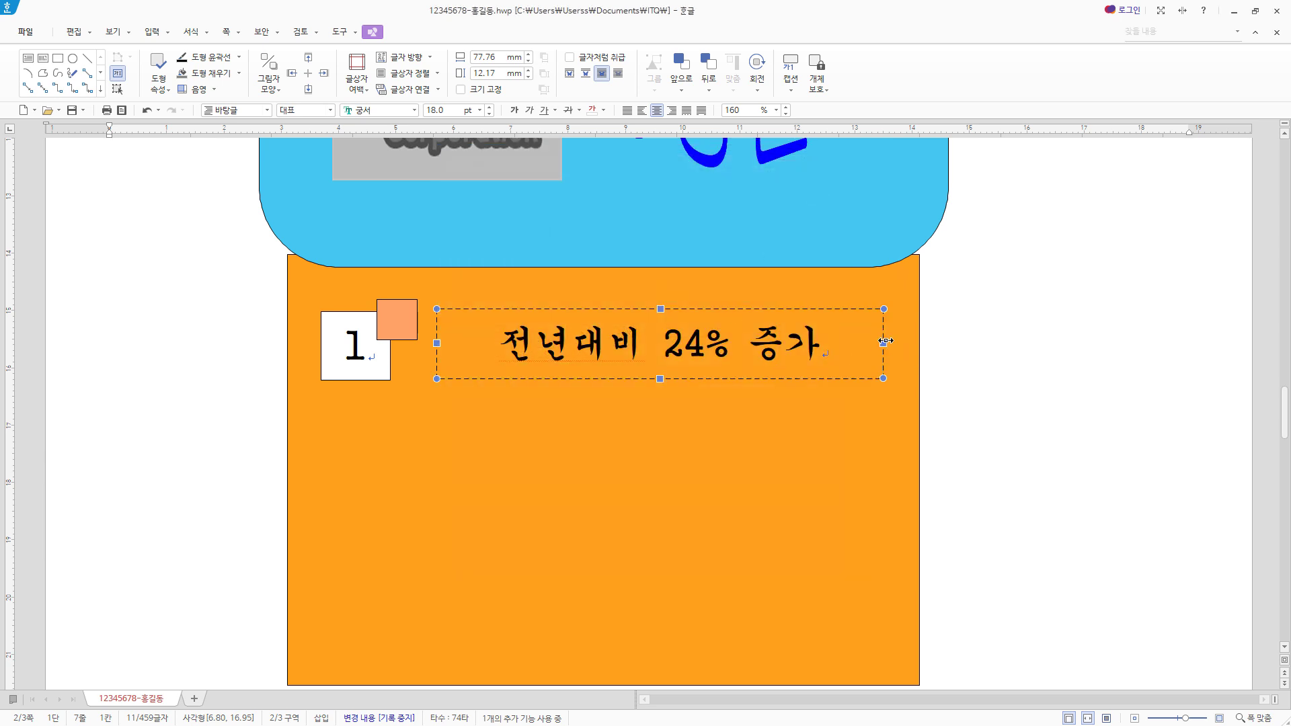
drag(883, 344, 890, 344)
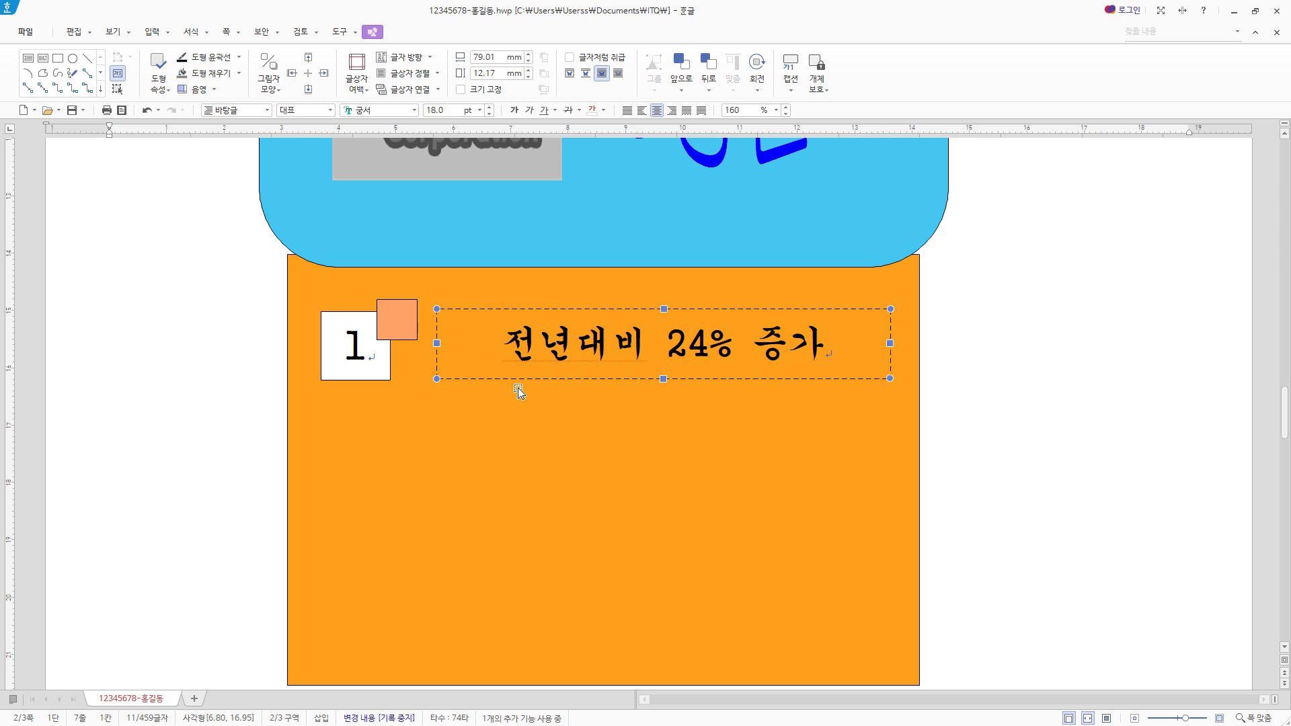
- Duplicate the first row's three objects into two rows below, numbered 2 and 3, with texts "무역규모, 세계 8위" and "반도체, IT품목 약진"
shift+click(402, 336)
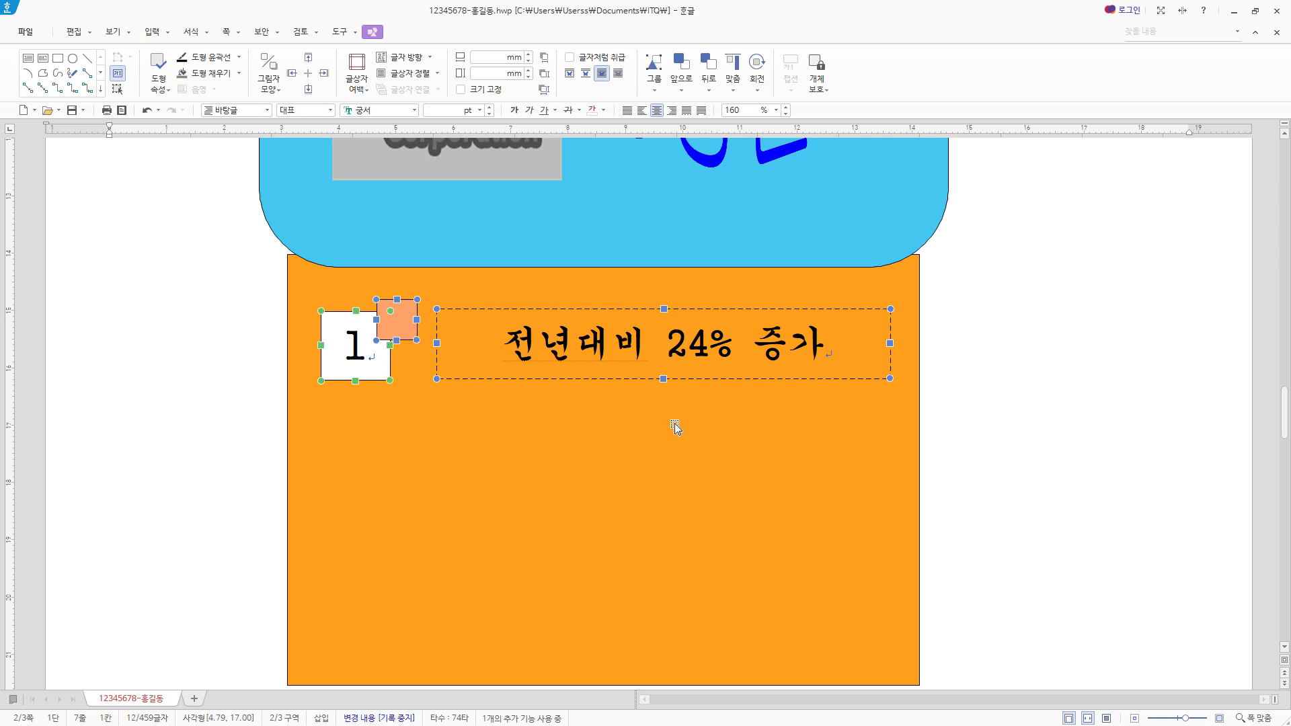
scroll(709, 423, down, 2)
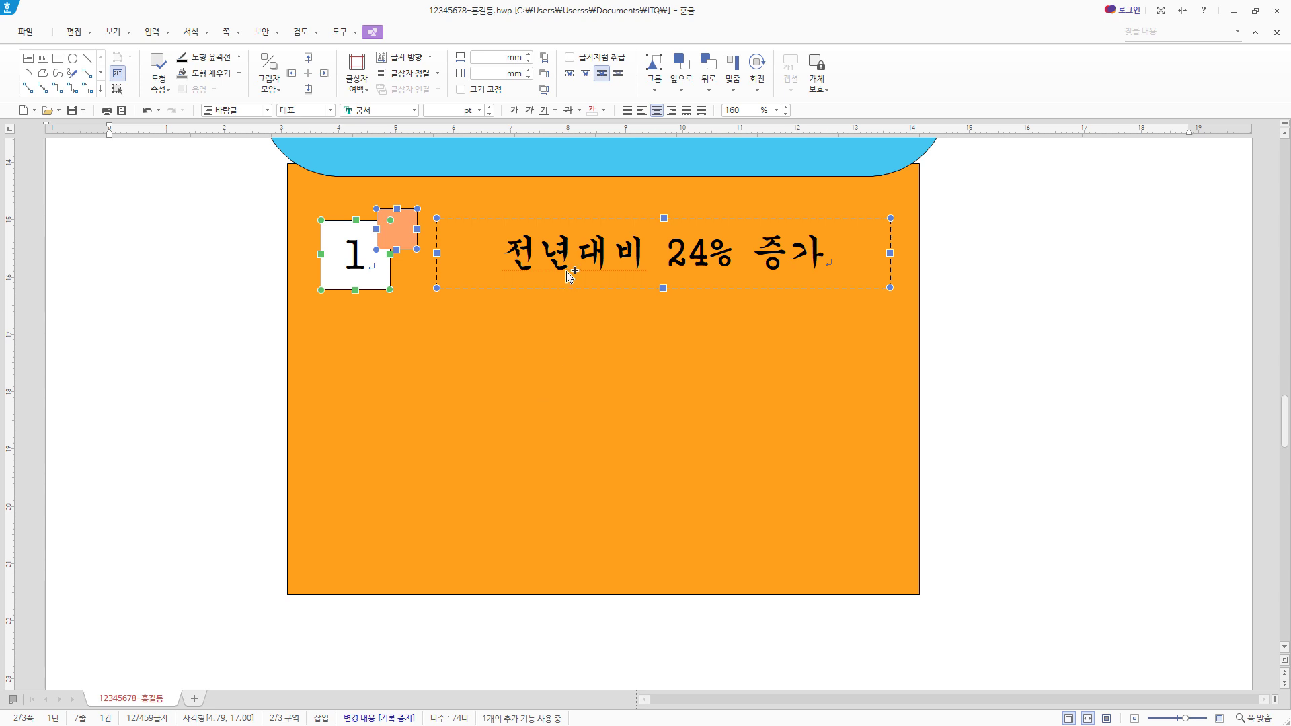
drag(570, 275, 622, 541)
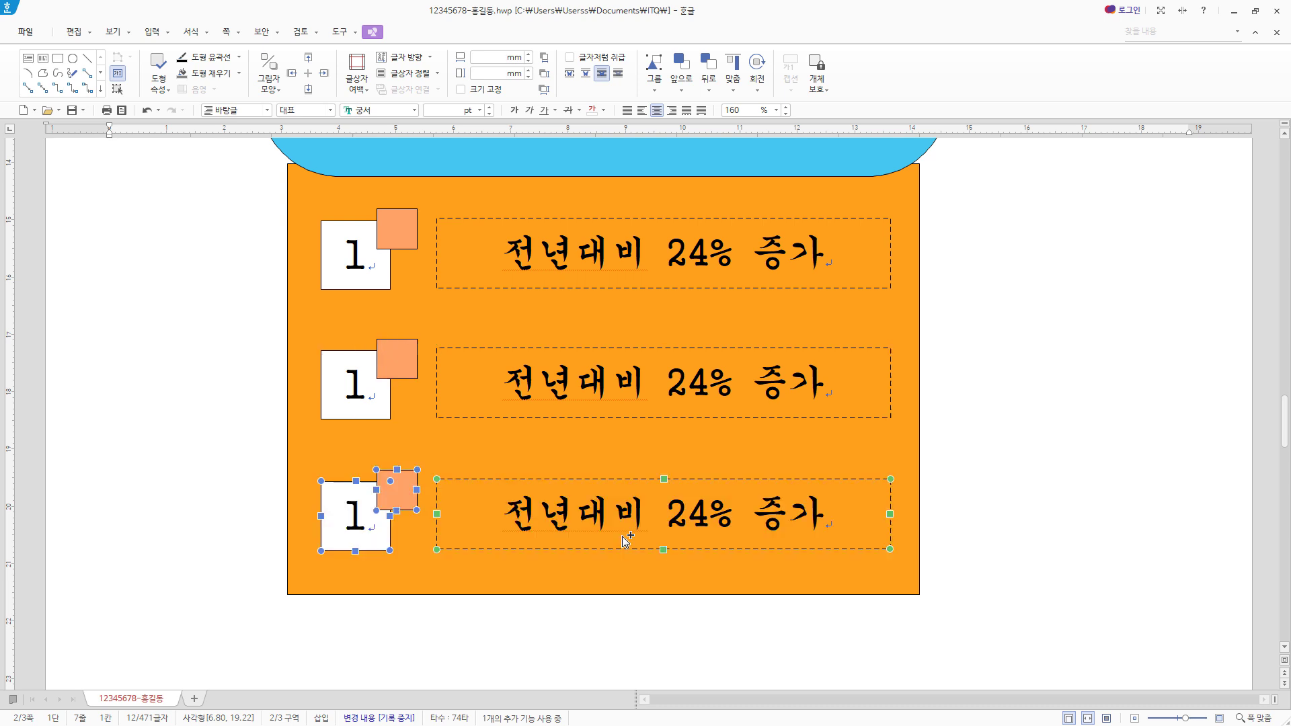
drag(347, 397, 388, 397)
text(2)
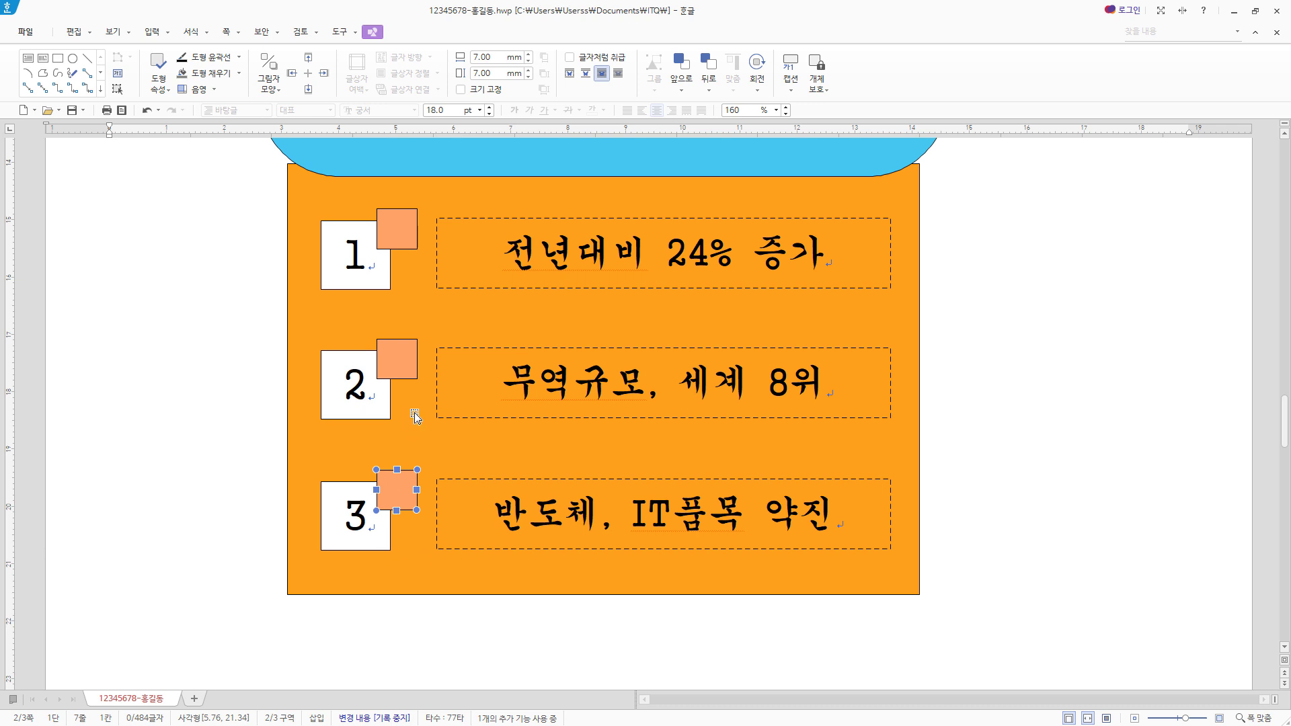
- Fill the small square beside number 3 with bright green
double_click(405, 489)
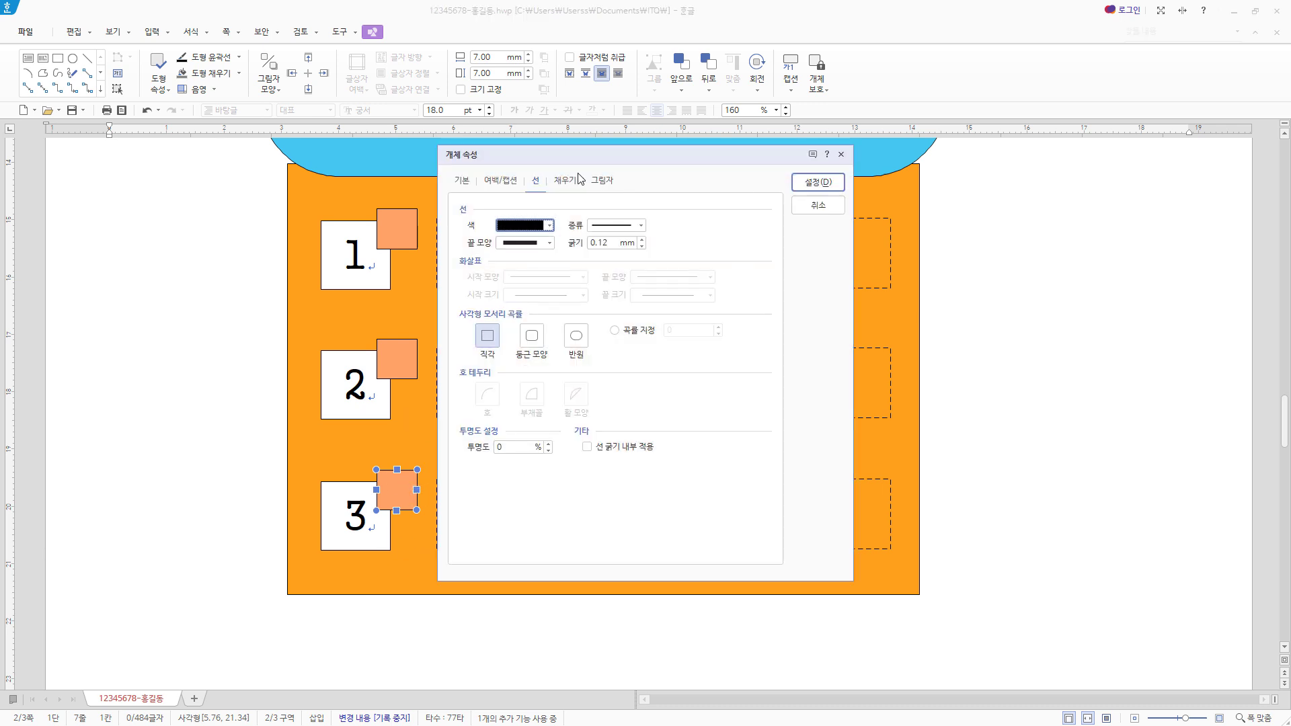
click(574, 184)
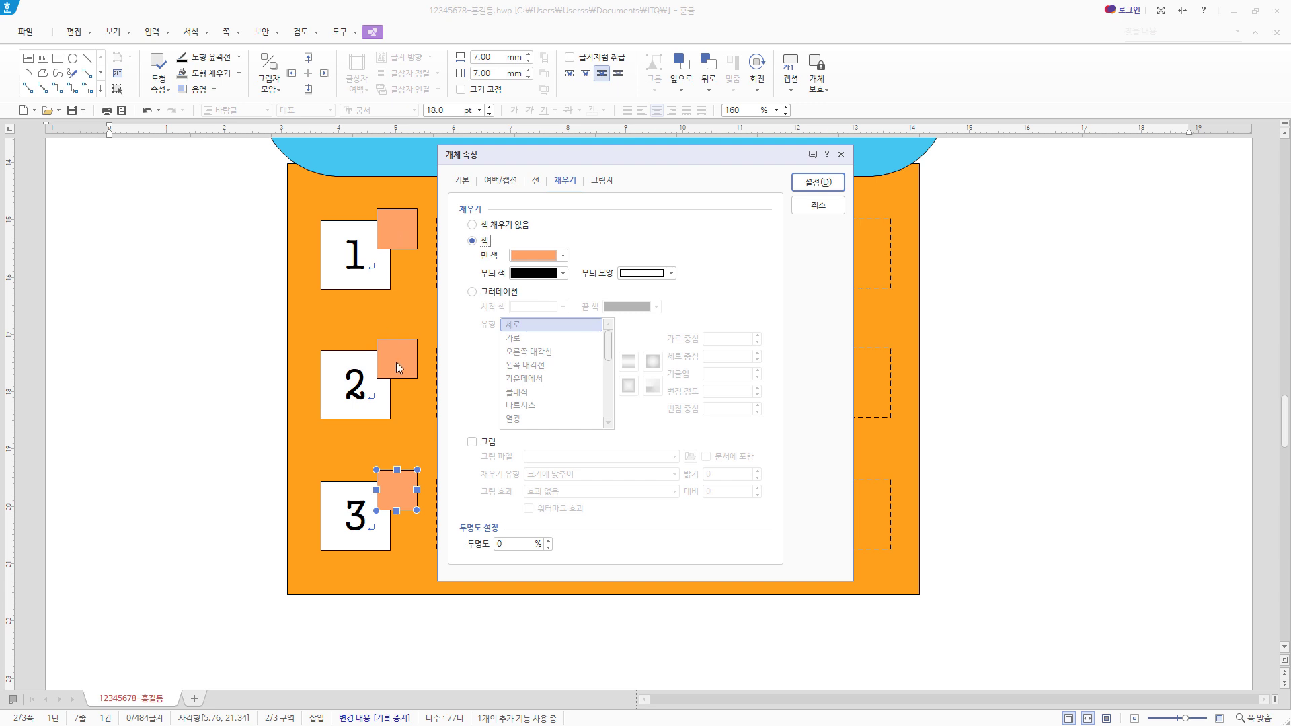
click(563, 255)
click(575, 347)
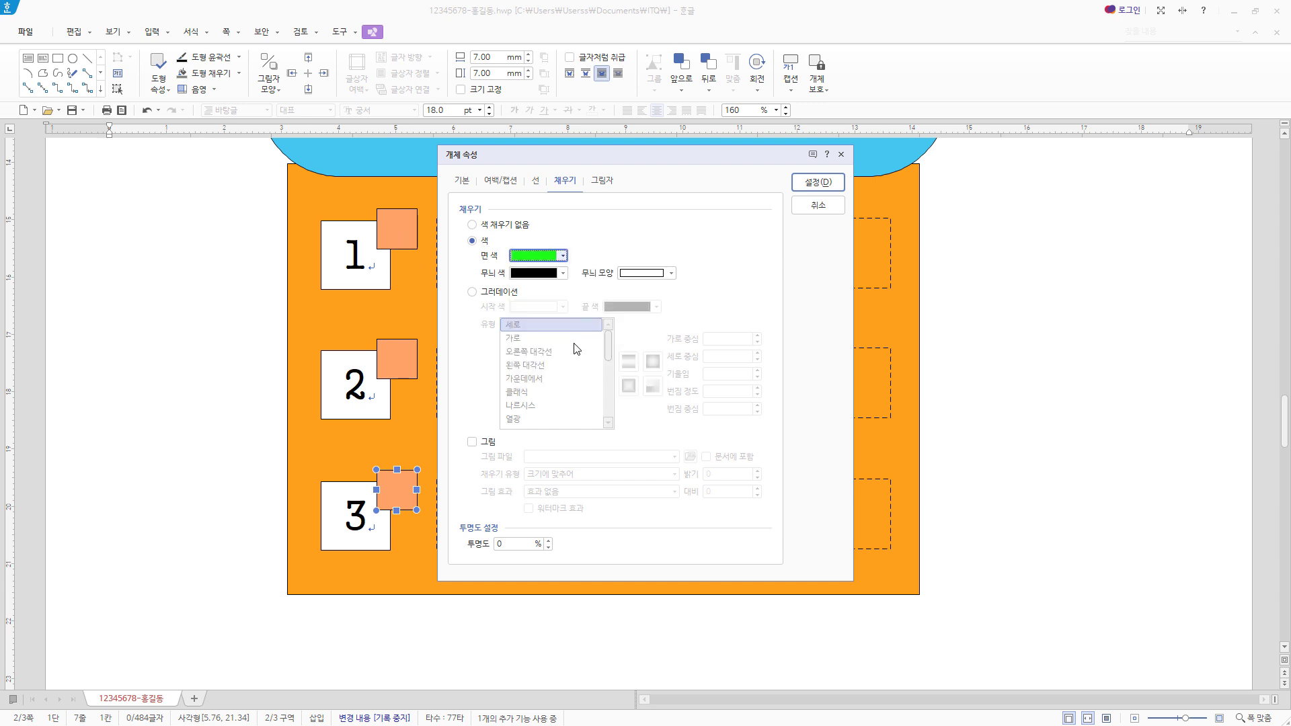
click(817, 183)
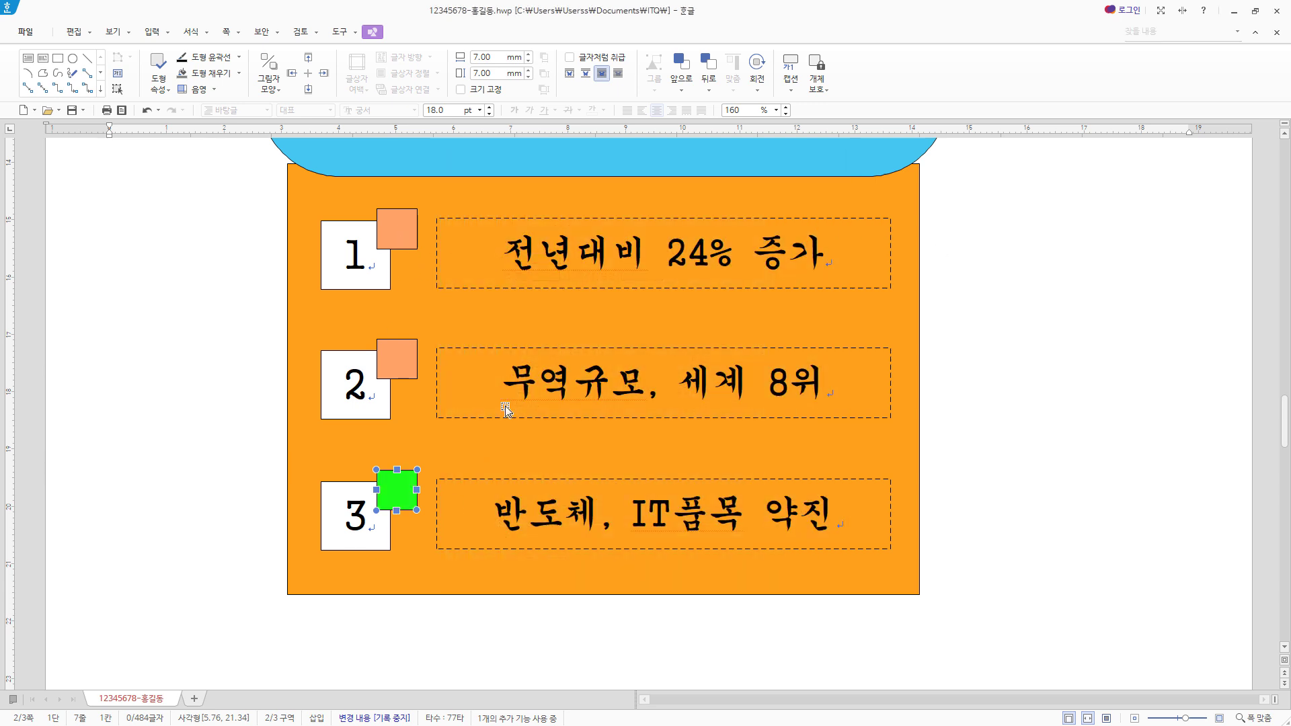
- Fill the small square beside number 2 with light purple
click(412, 365)
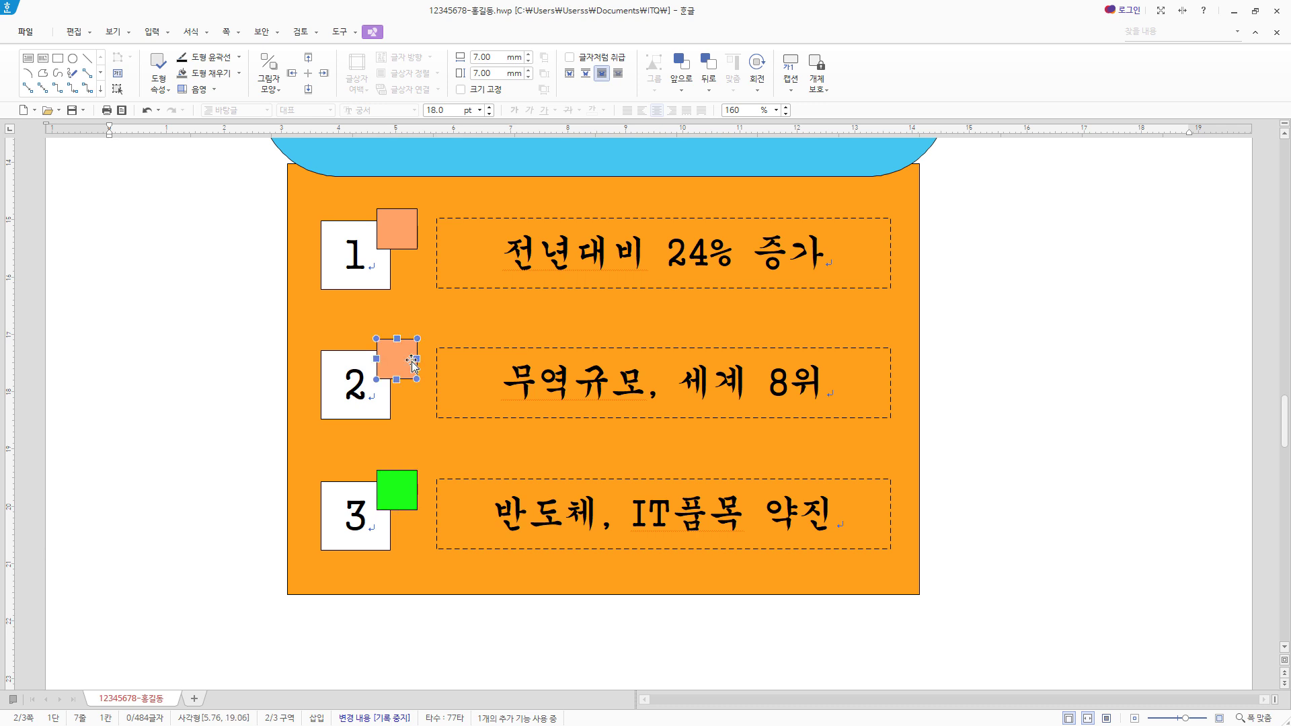
double_click(413, 366)
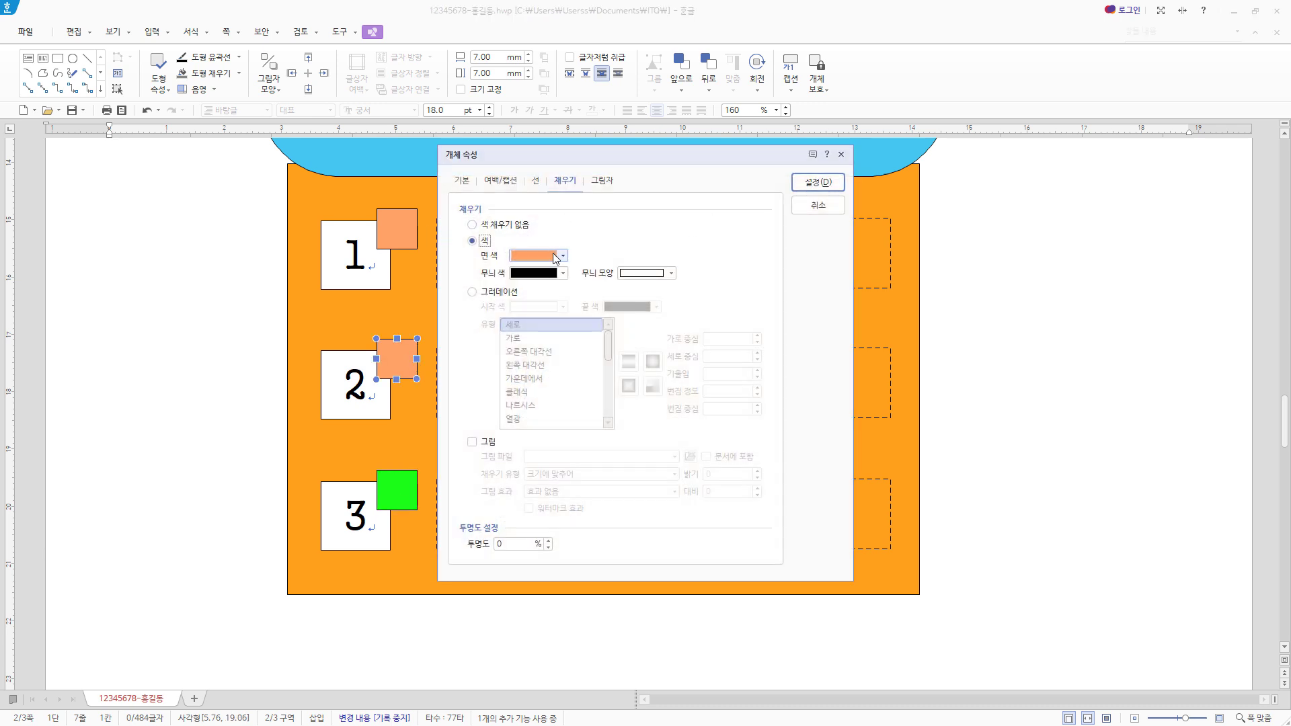
click(555, 257)
click(598, 335)
click(819, 182)
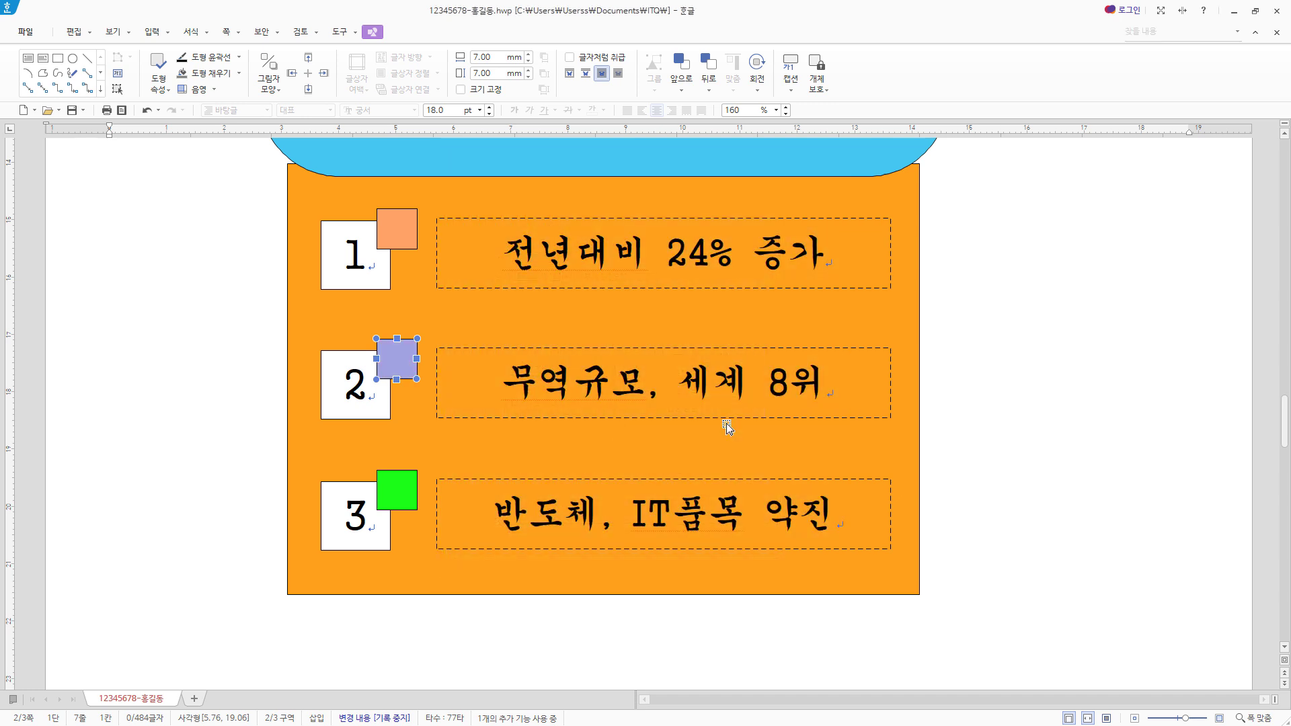
- Leave a blank line below page 3's title and enter "세계 경제의 불확실성 증가와 글로벌화가 지속"
scroll(1034, 421, up, 6)
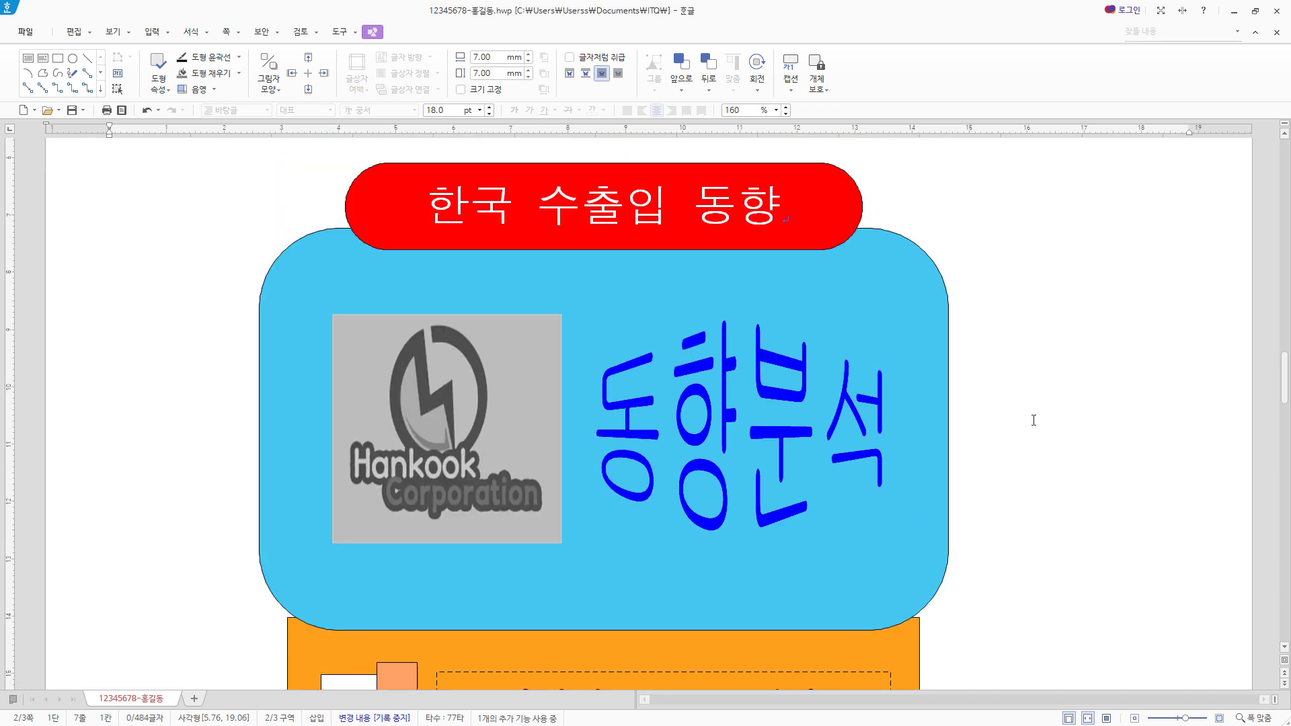
scroll(853, 528, down, 4)
scroll(943, 506, up, 1)
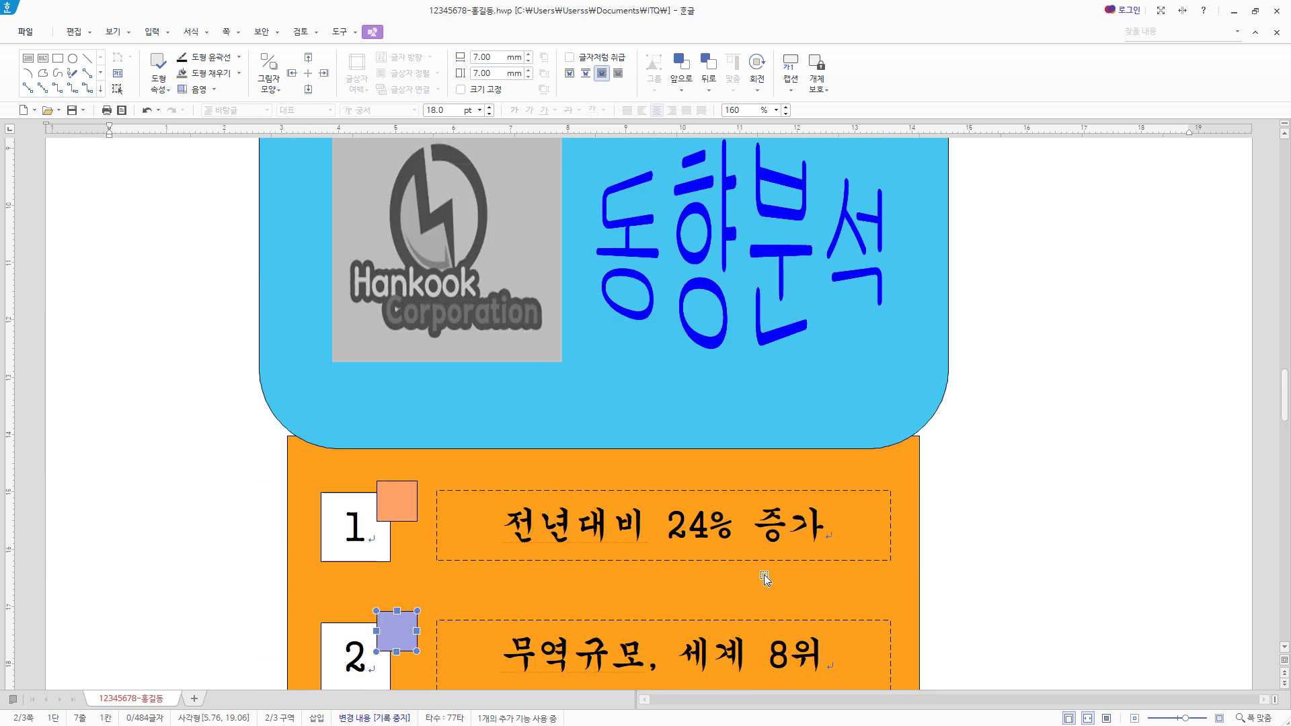
scroll(903, 519, down, 10)
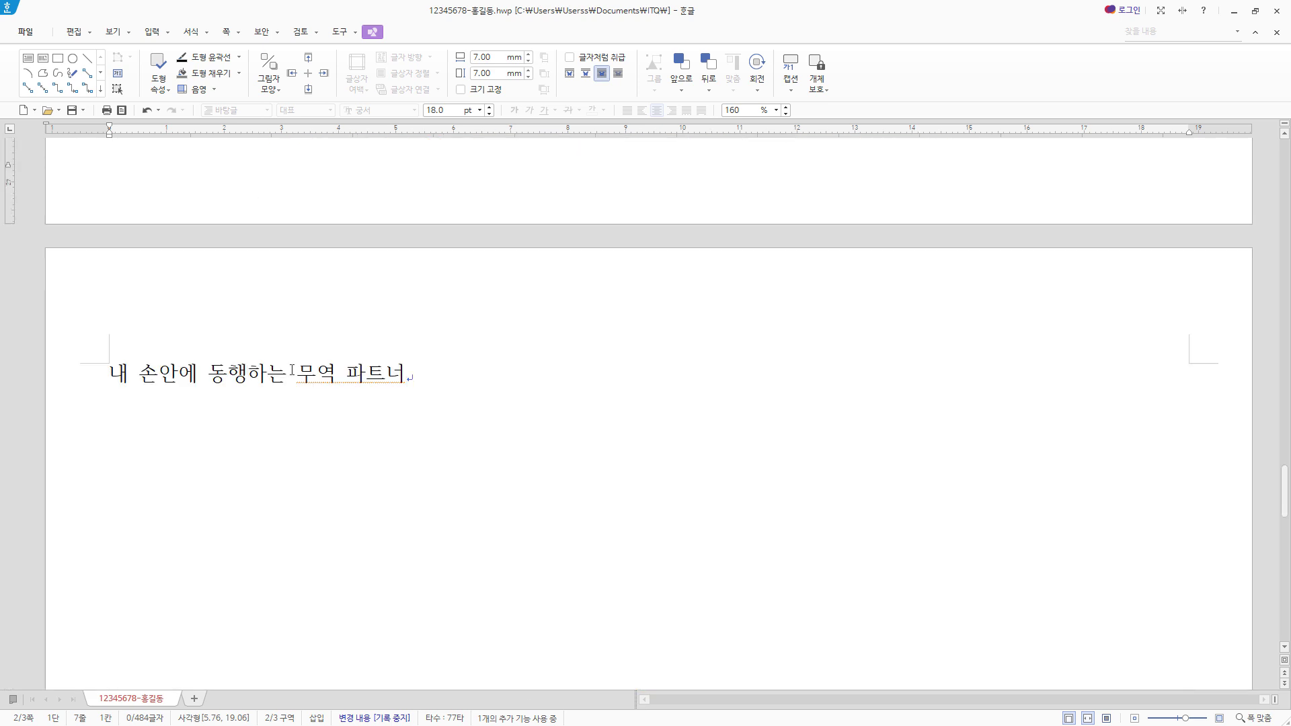
click(574, 372)
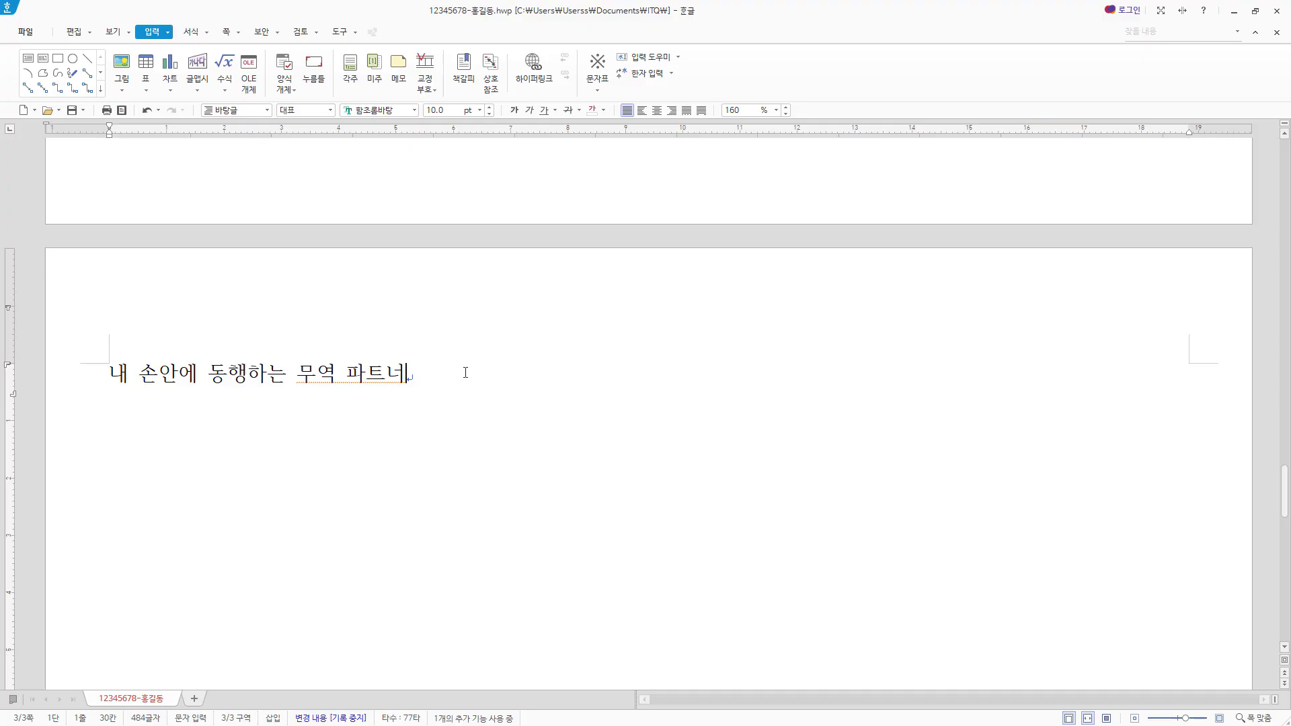
key(Return)
key(Return)
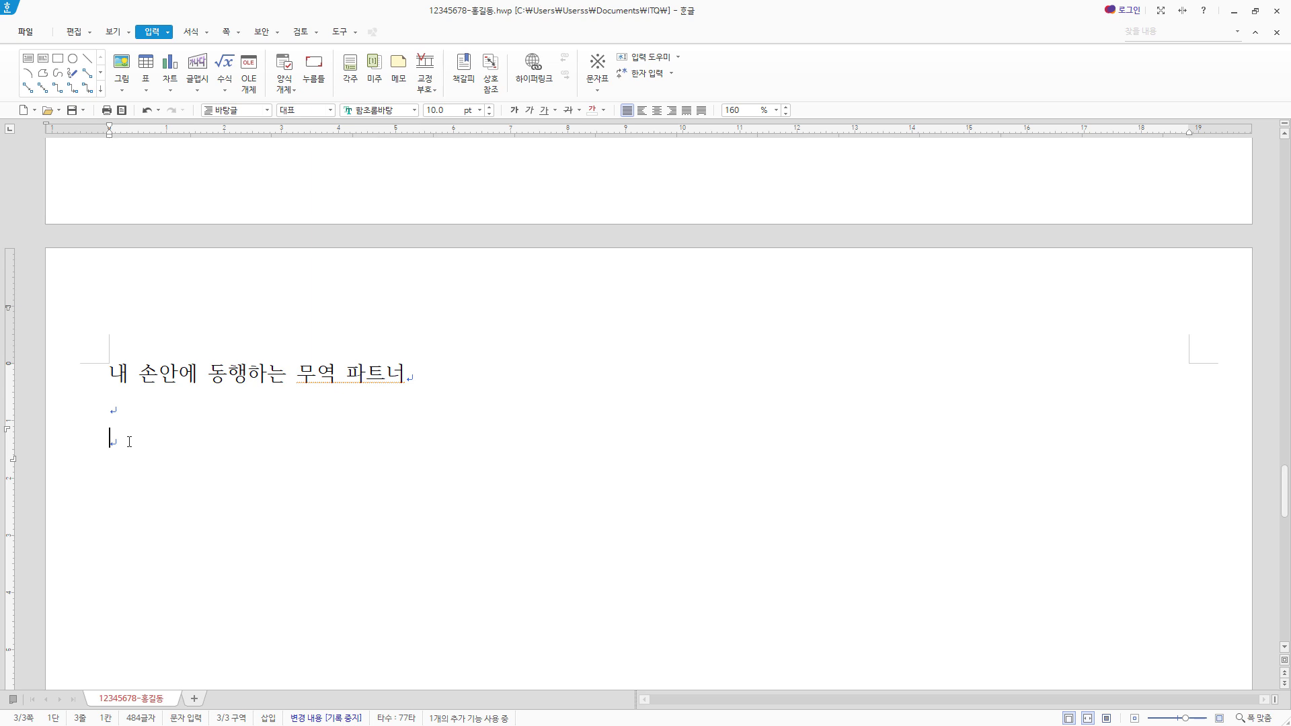
text(세계 경제의 불확실성 증가와 글로벌화가 지속)
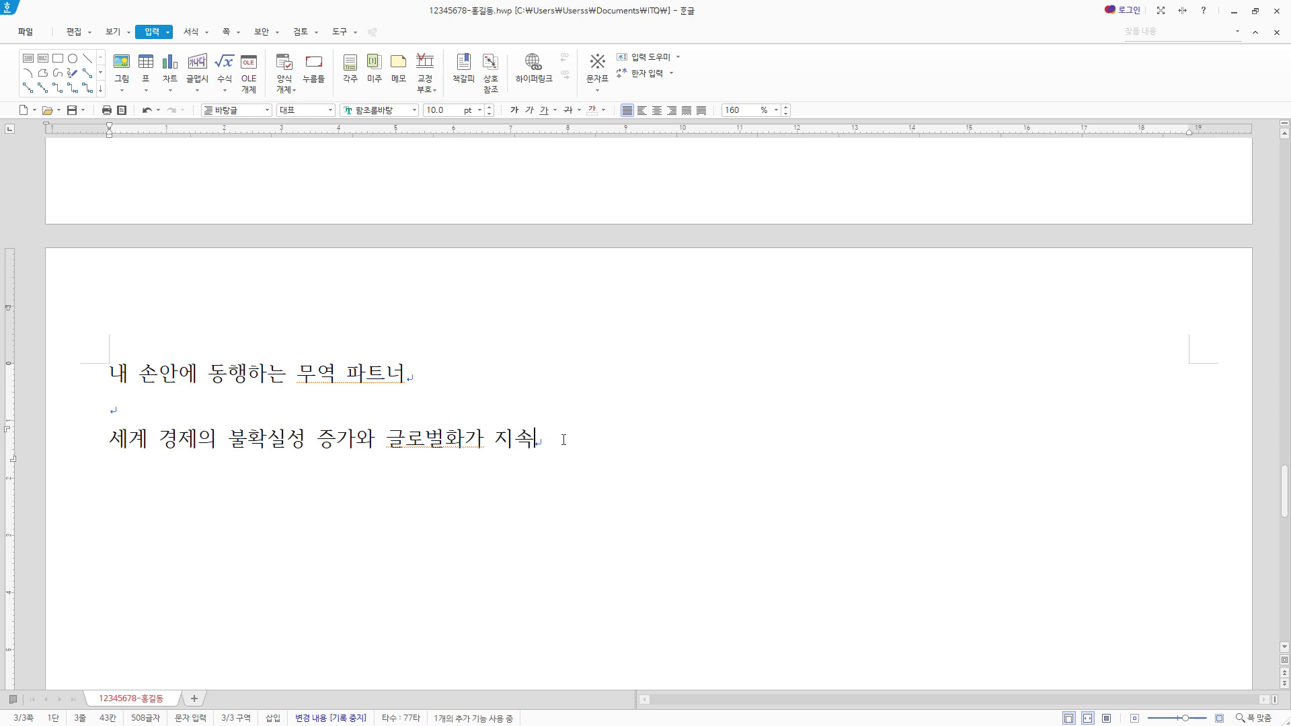
- Convert the word 지속 to the Hanja 持續 using the 한글(漢字) input format
key(F9)
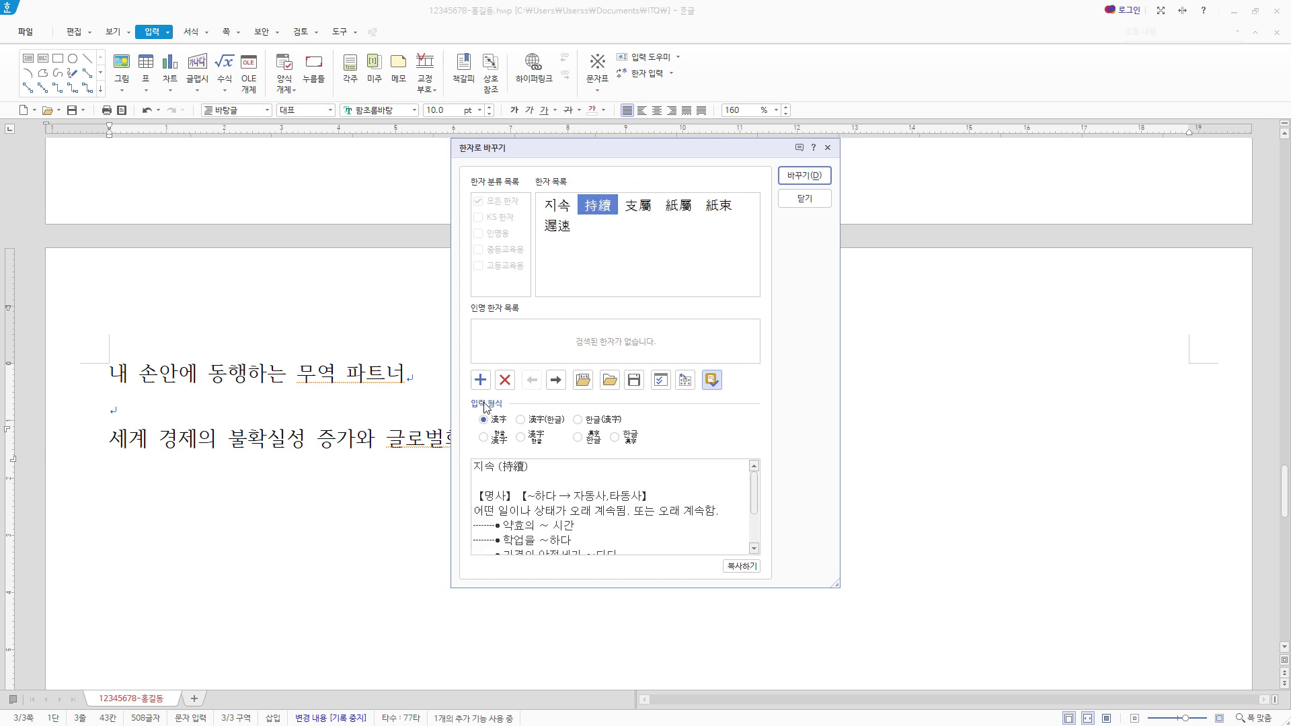
click(581, 424)
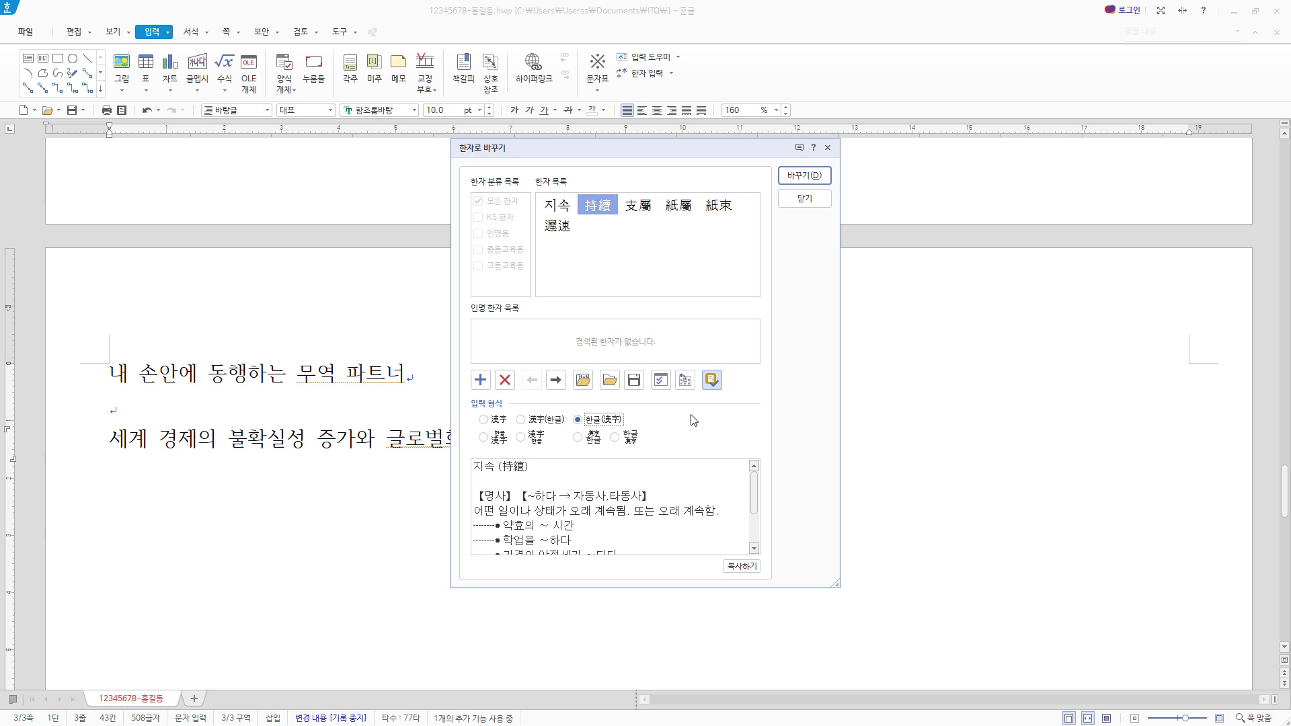
click(823, 178)
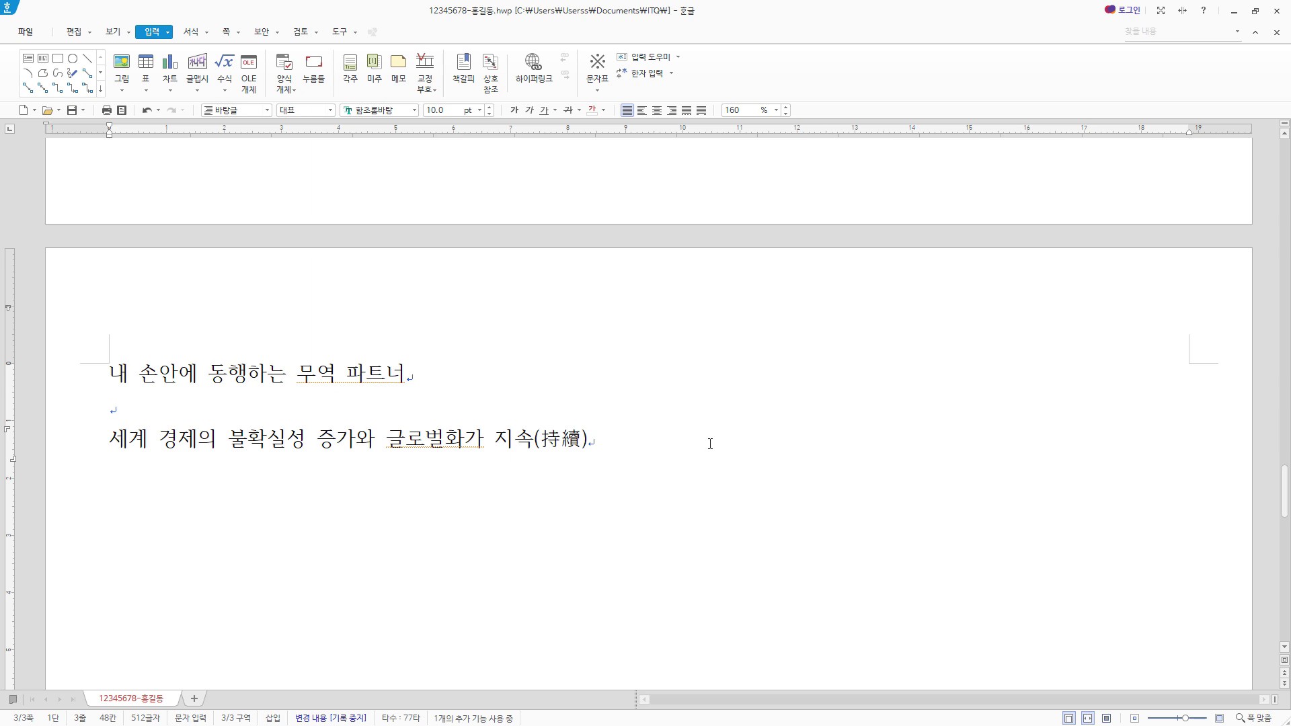
- Paste the rest of the paragraph, from "되고 있고 우리나라 경제" to "무역통계 전문기관이다.", and start a new line below it
text(되고 있고 우리나라 경제 성장에 무역이 차지하는 비중이 절대적임을 고려할 때, 경제주체들에게 무역 통계 정보 활용의 중요성은 더욱 커져가고 있다. 2015년 공식 개원한 한국무역통계진흥원은 관세청 ‘무역통계 작성 및 교부업무 대행기관’으로서 대민 무역통계 보급 및 이용 활성화를 위해 다양한 정보서비스를 제공하고 있는 무역통계 전문기관이다.)
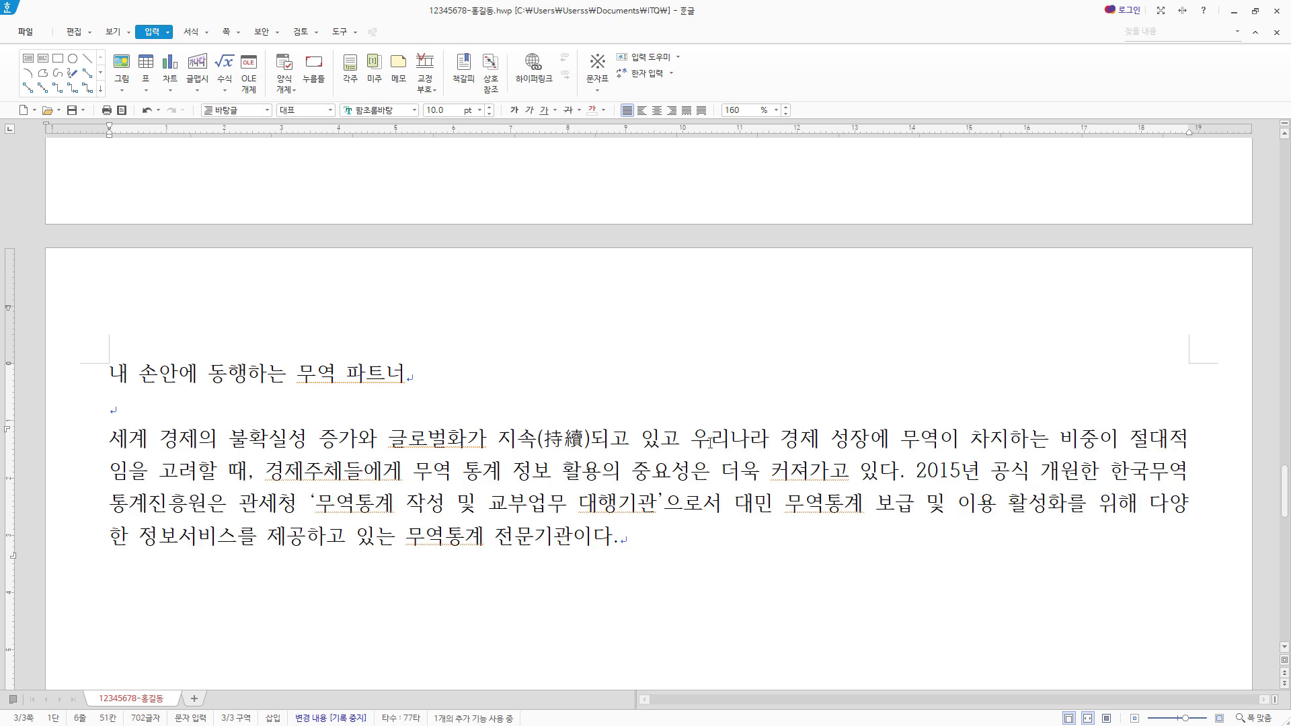
scroll(680, 370, down, 3)
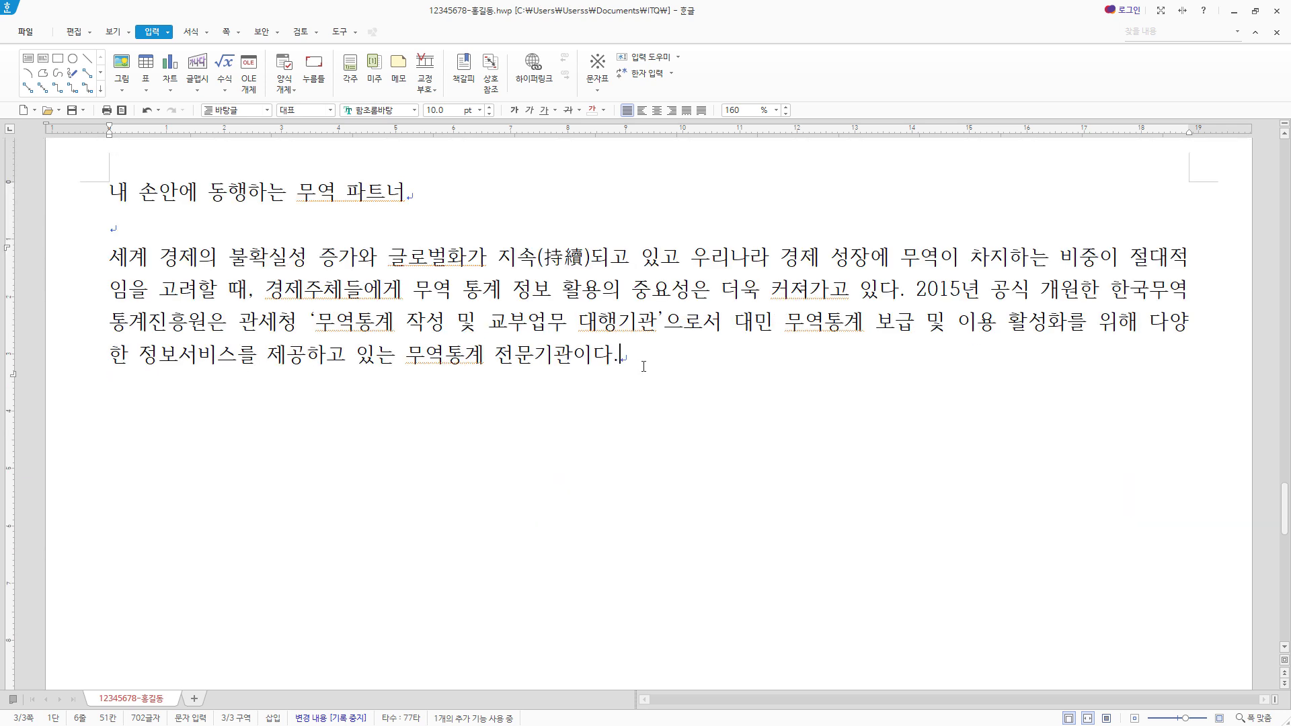
key(Return)
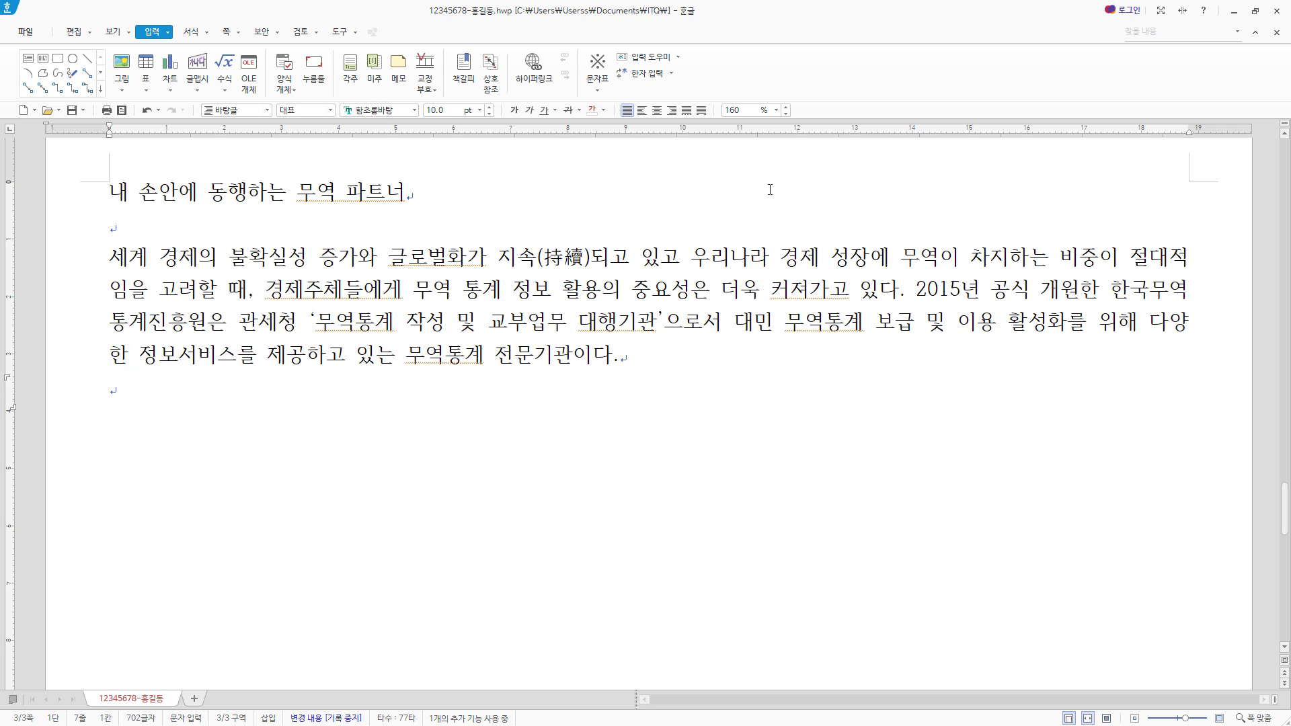
key(alt+t)
click(597, 295)
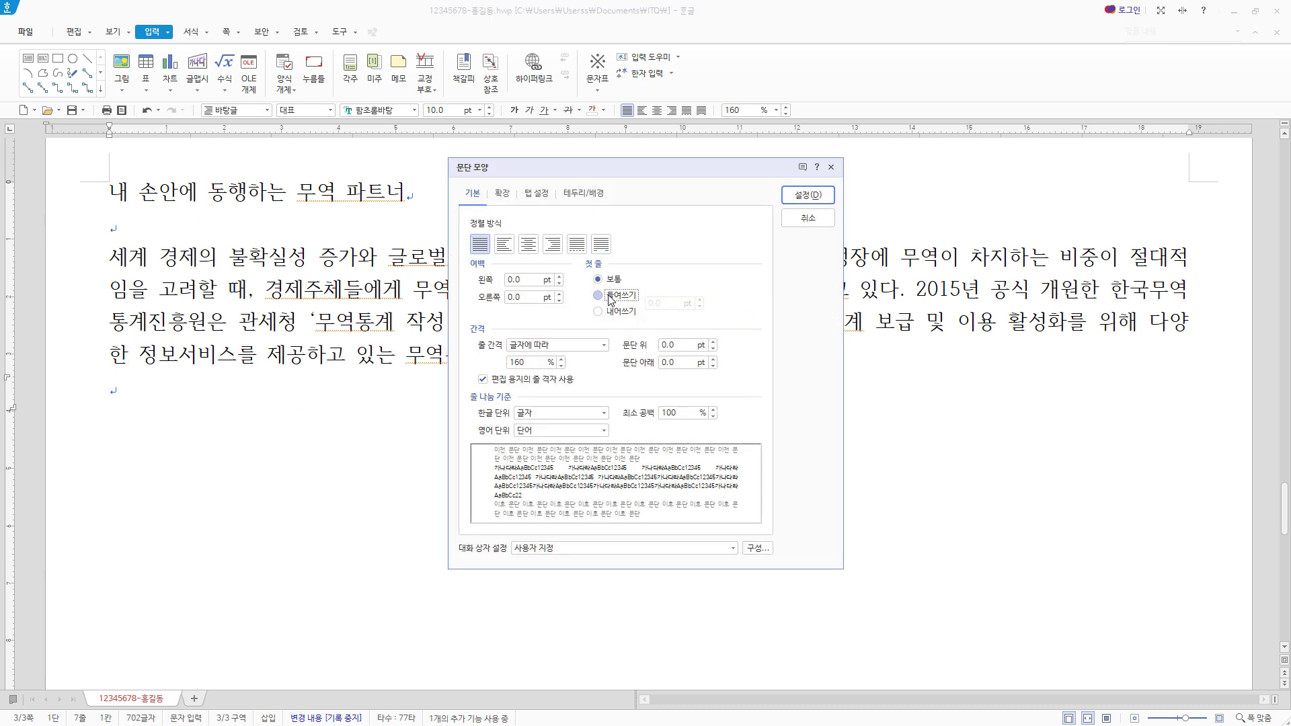
click(812, 221)
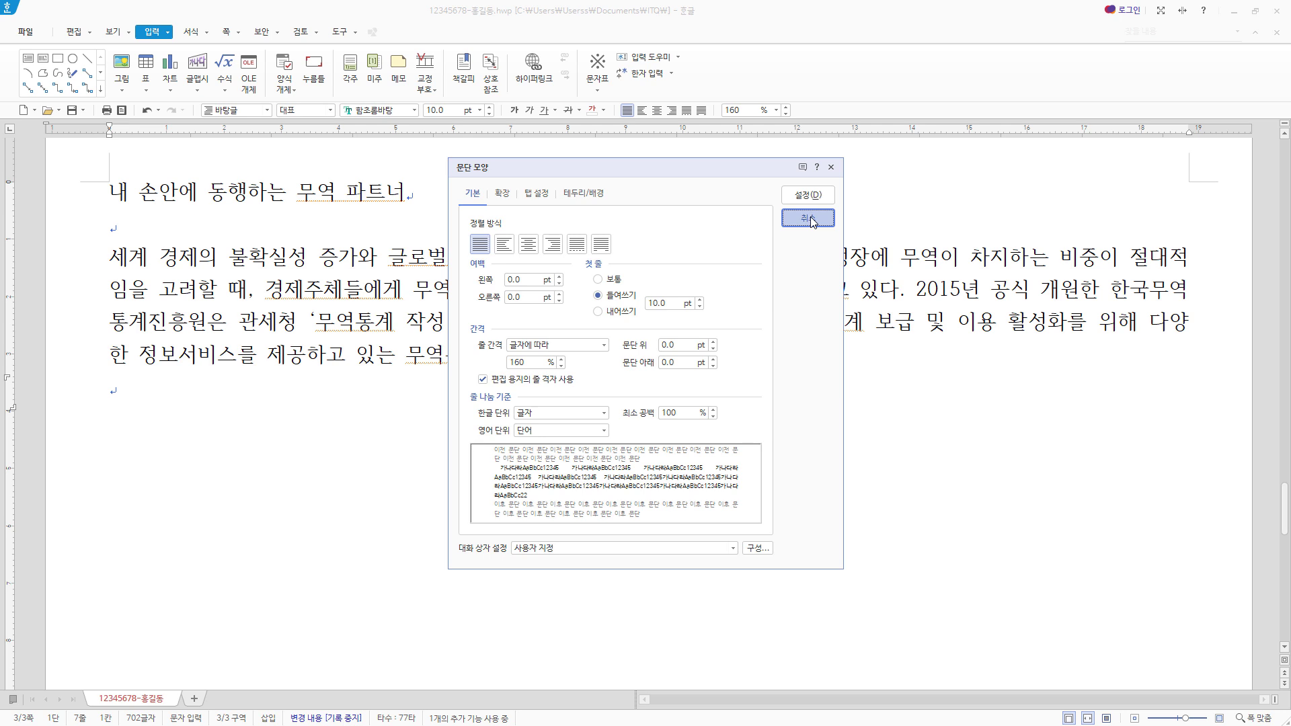
click(812, 219)
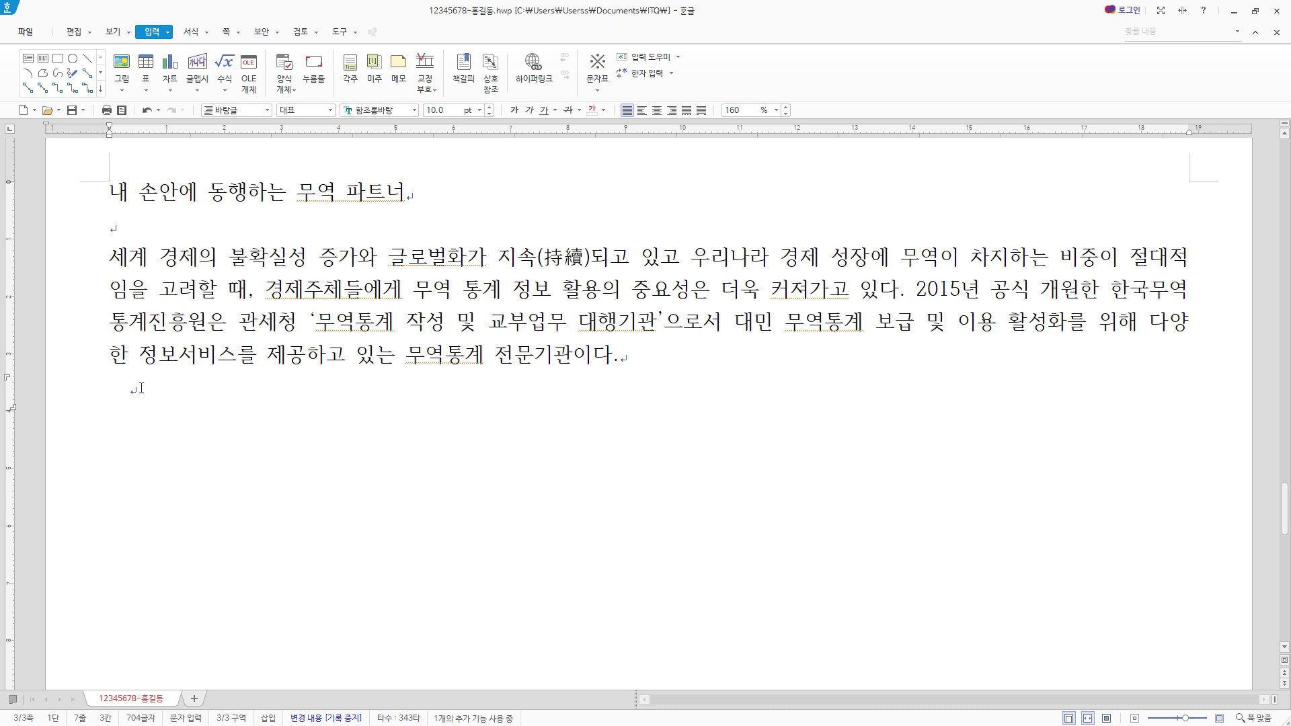
- Paste the second paragraph's opening, from "한국무역통계진흥원은" to "부응", and convert 부응 to the Hanja 副應 in 한글(漢字) format
text(한국무역통계진흥원은 이러한 세계 경제 전략과 정책의 고도화를 요구하는 무역 환경의 변화에 따른 각 무역 주체들의 요구에 부응)
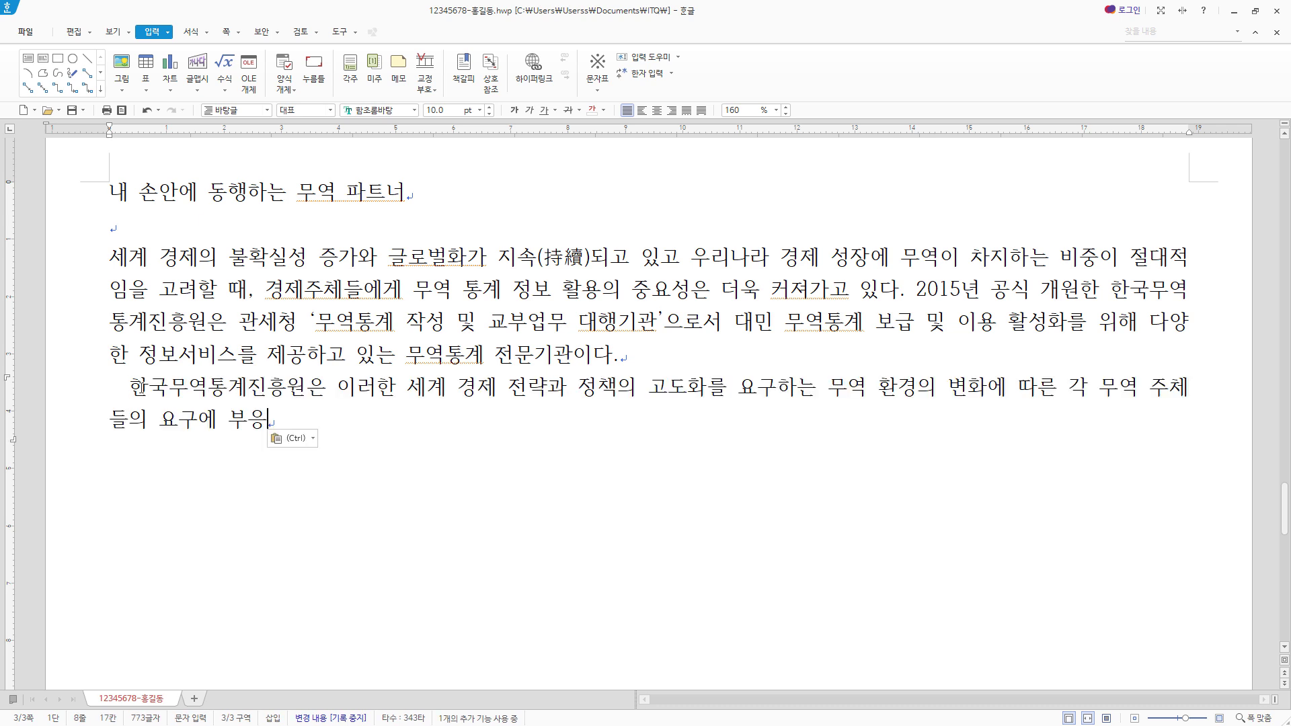
key(ctrl+z)
key(ctrl+shift+z)
key(F9)
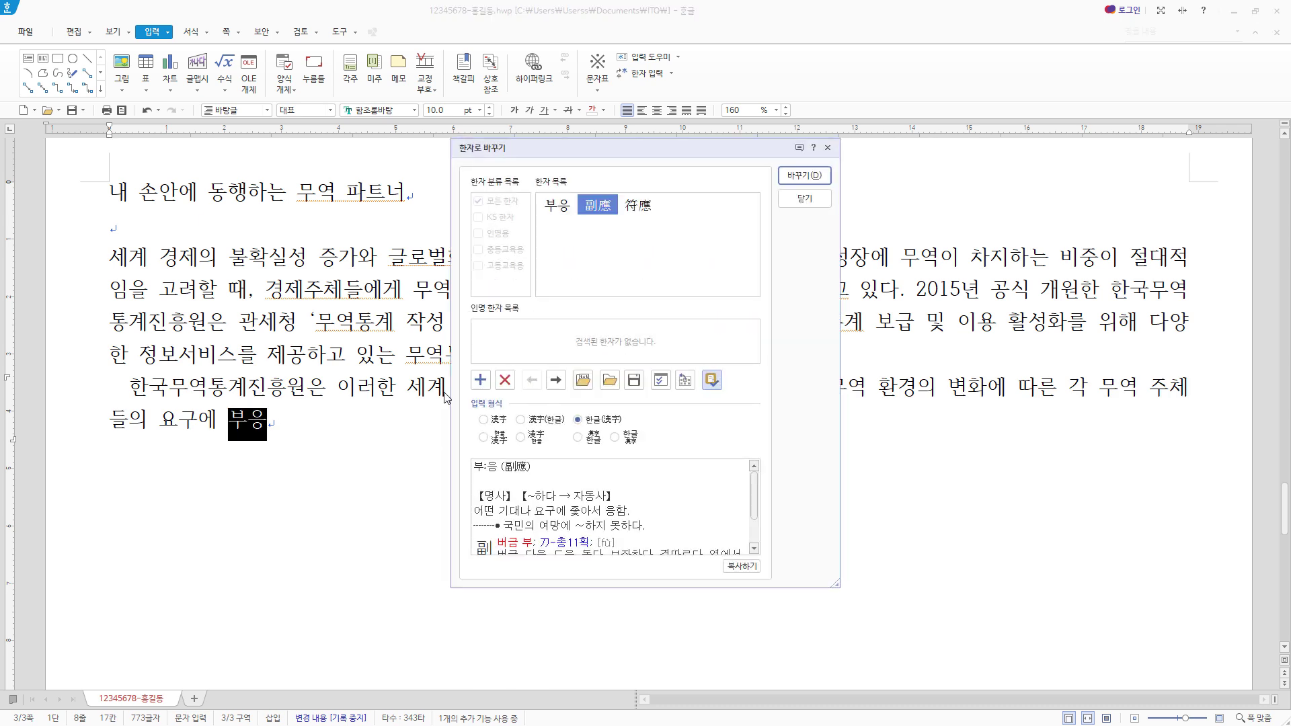
mouse_move(595, 212)
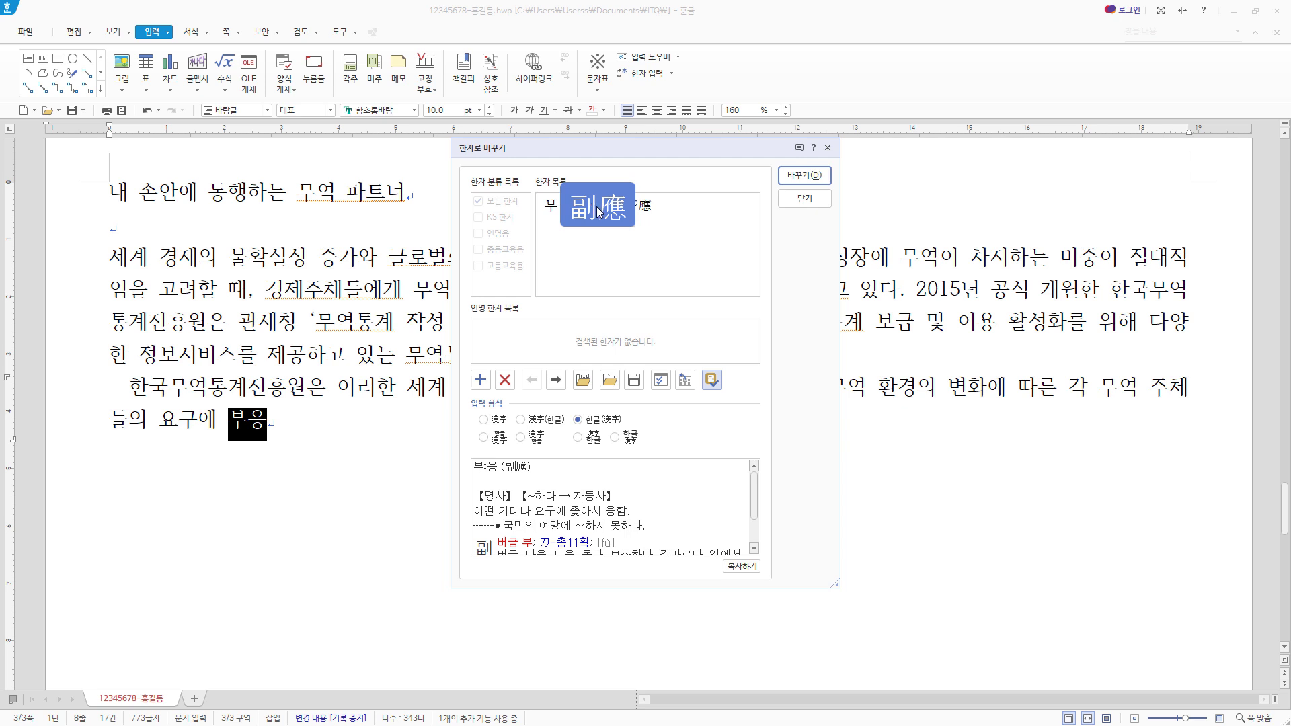
click(805, 175)
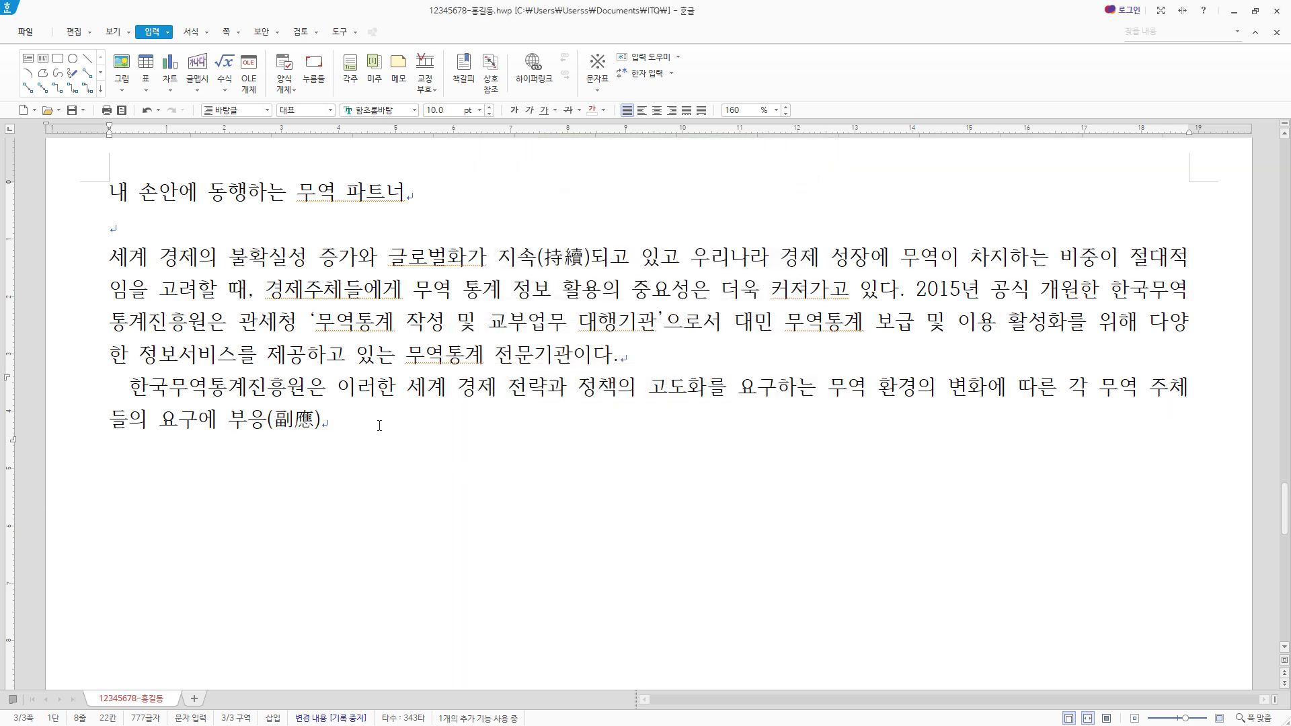
- Paste the rest of the second paragraph after 부응(副應), from "하기 위해 설립된" to "그 목적을 두고 있다."
text(하기 위해 설립된 무역통계 전문기관으로서 날로 다양화되고 있는 무역통계정보 수요에 더욱 적극적으로 대처하고 있다. 또한 무역통계에 대한 일반 국민들의 정보 접근성 제고와 이용 활성화를 위한 다각적인 노력을 지속적으로 하고 있으며 특히 단순한 무역통계자료 제공을 넘어서 이를 정보화, 지식화하는 서비스 고도화 노력을 통해 갈수록 치열해지는 세계무역환경에서 무역통계가 국내 기업들이 세계시장을 개척하고 이를 통해 국가경제를 성장시키는 가치 있는 정보로 널리 활용될 수 있도록 하는데 그 목적을 두고 있다.)
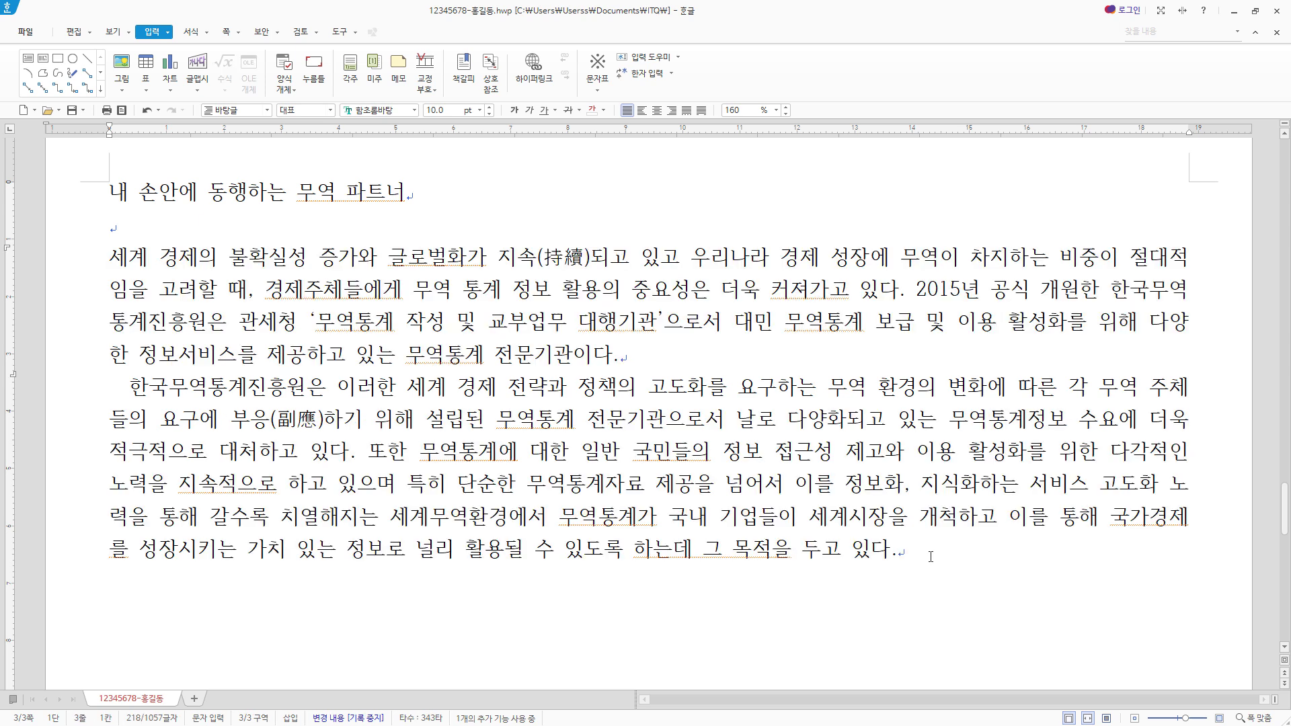
drag(930, 556, 111, 387)
click(979, 547)
scroll(979, 547, down, 2)
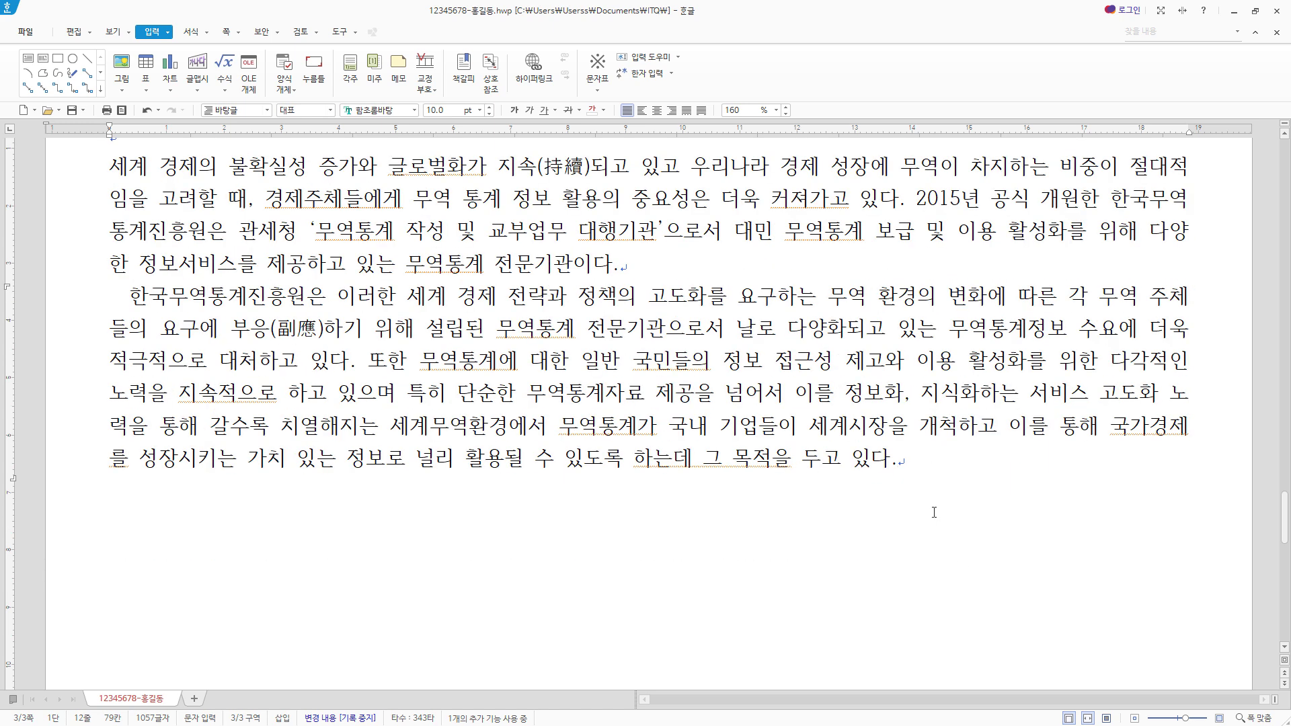
- Leave a blank line below the second paragraph and enter the heading "♣ 설립 목적 및 주요 사업", taking ♣ from the 전각 기호(일반) characters
key(Return)
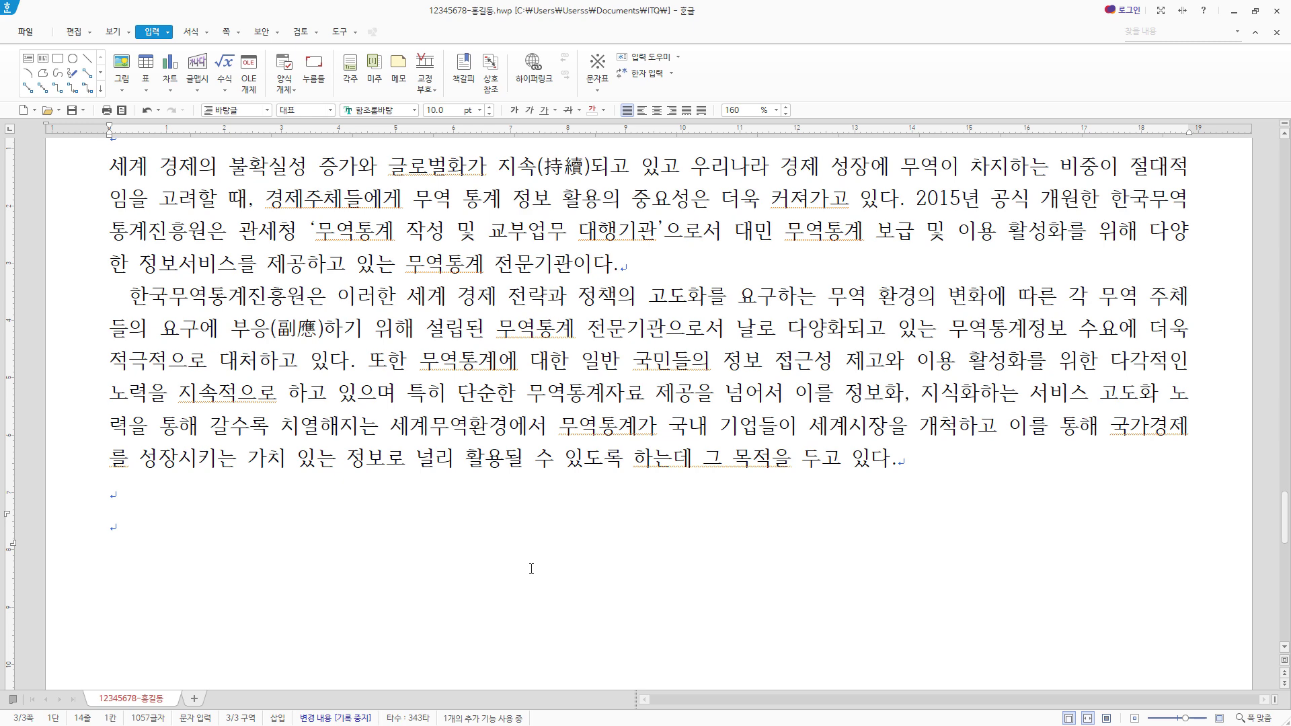
key(ctrl+F10)
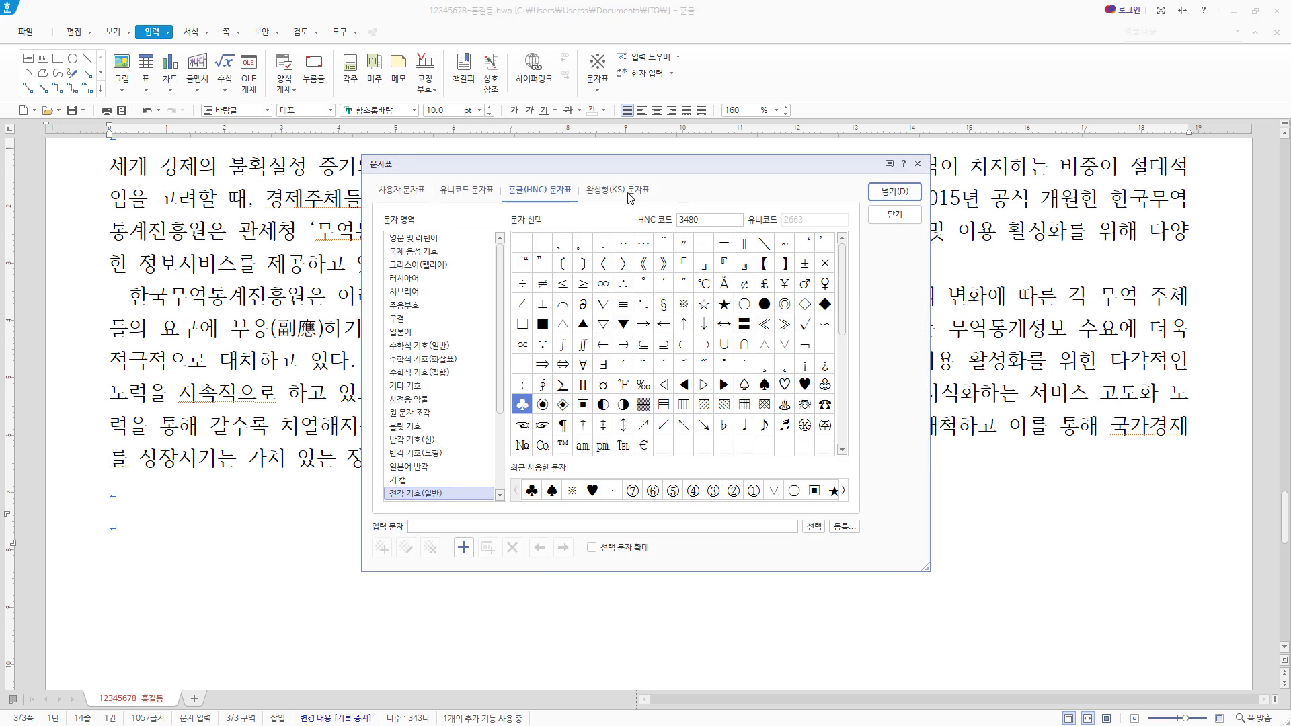
click(404, 190)
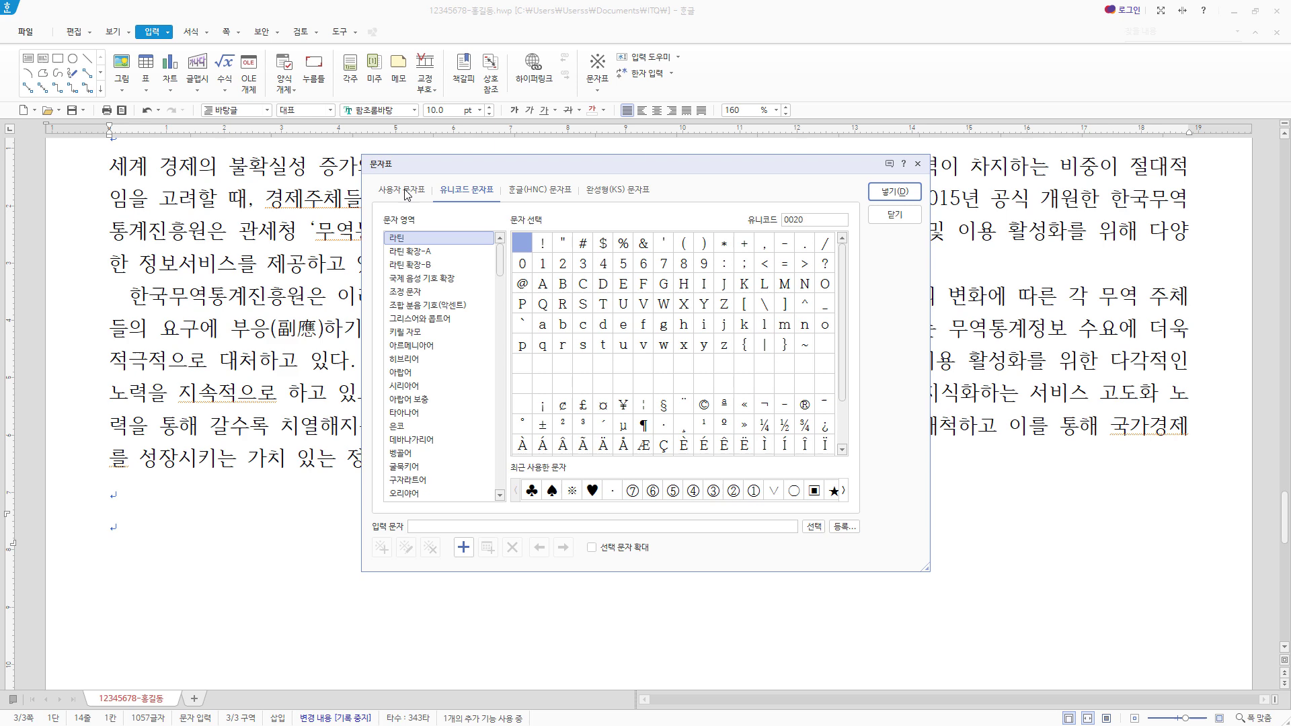
click(482, 191)
click(548, 191)
click(596, 191)
click(556, 191)
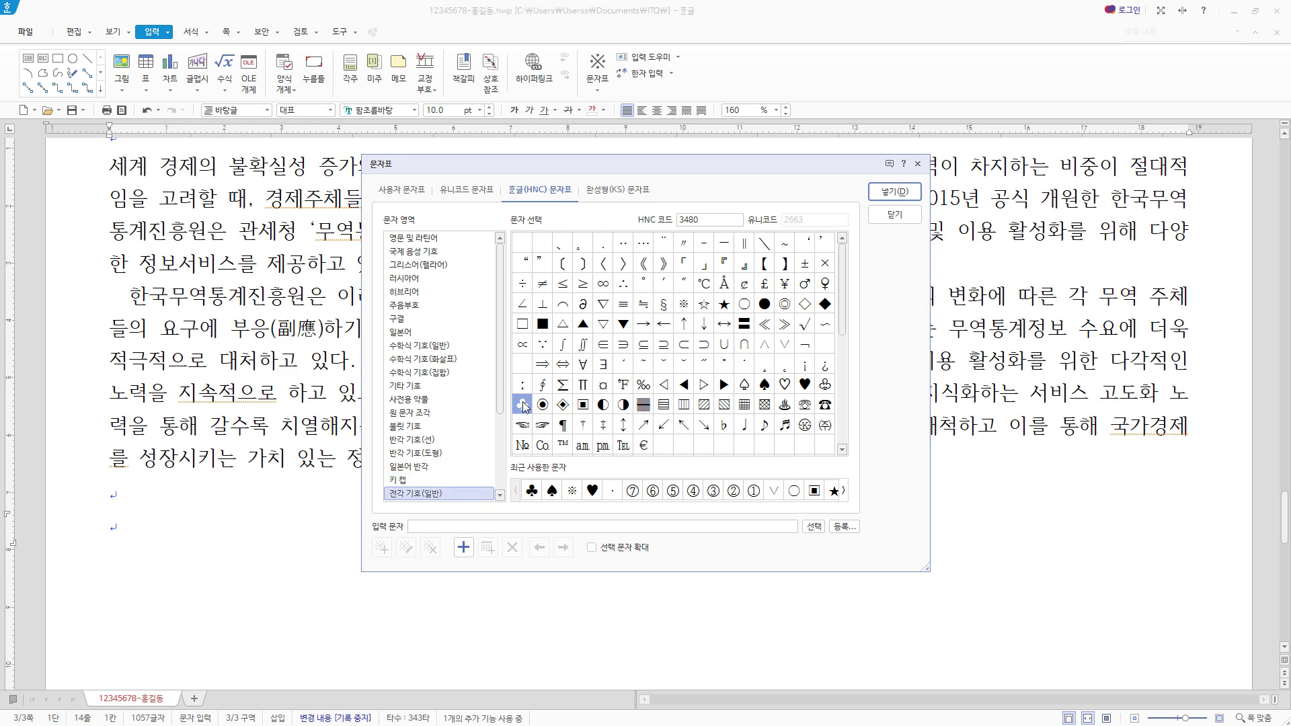
click(895, 191)
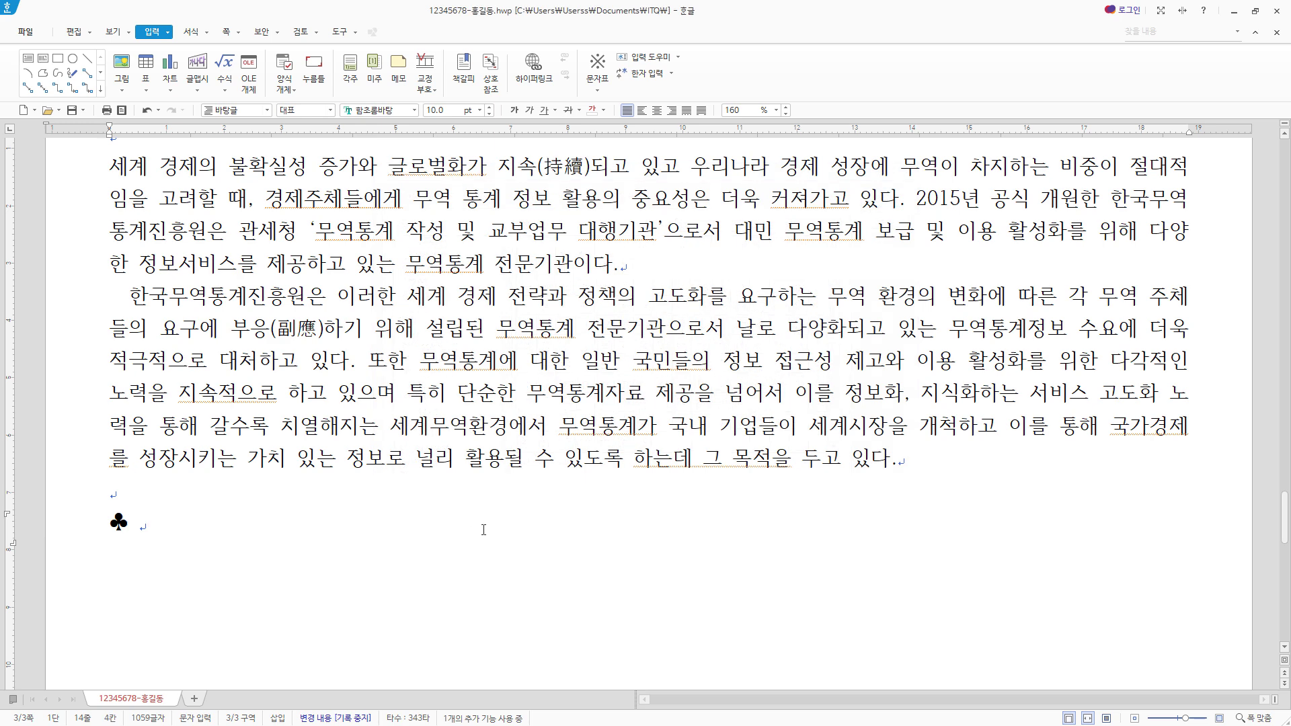
text(설립 목적 및 주요 사업)
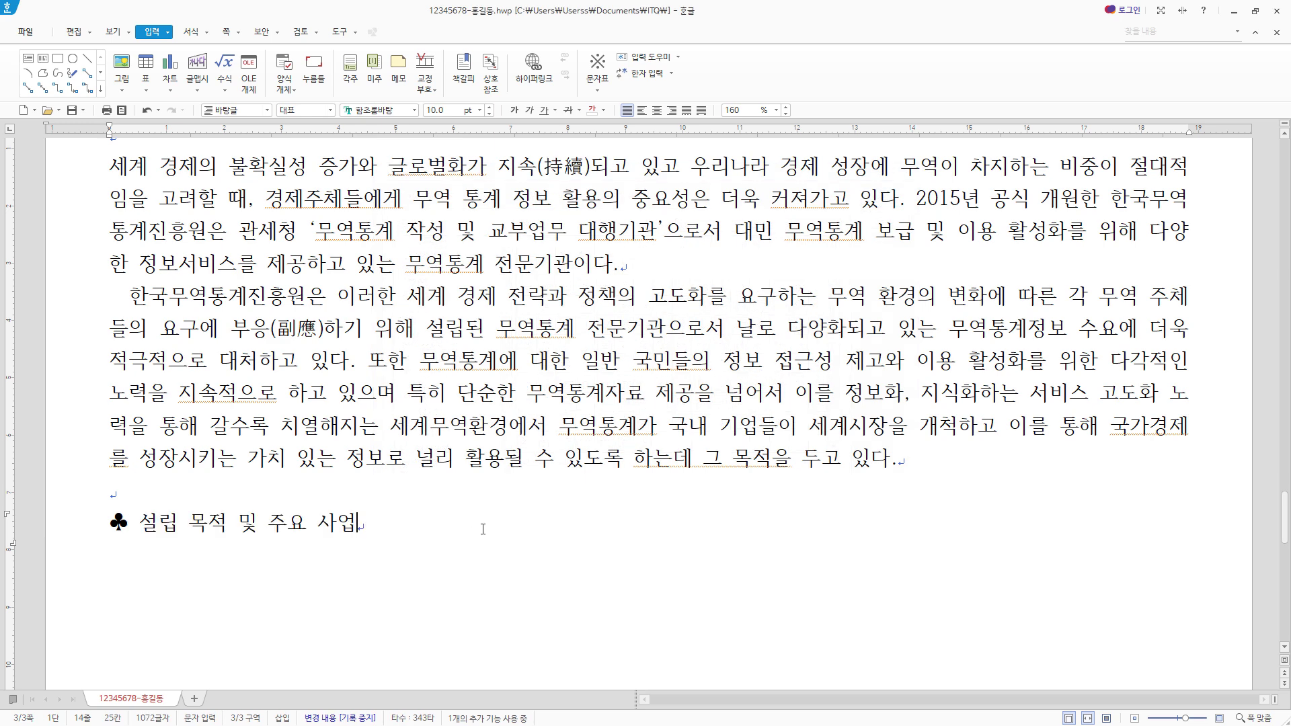
- Paste the six list lines below the heading, from "설립 목적" to "수출입통관정보 DB 운영 및 관리, 시스템 운영"
key(Return)
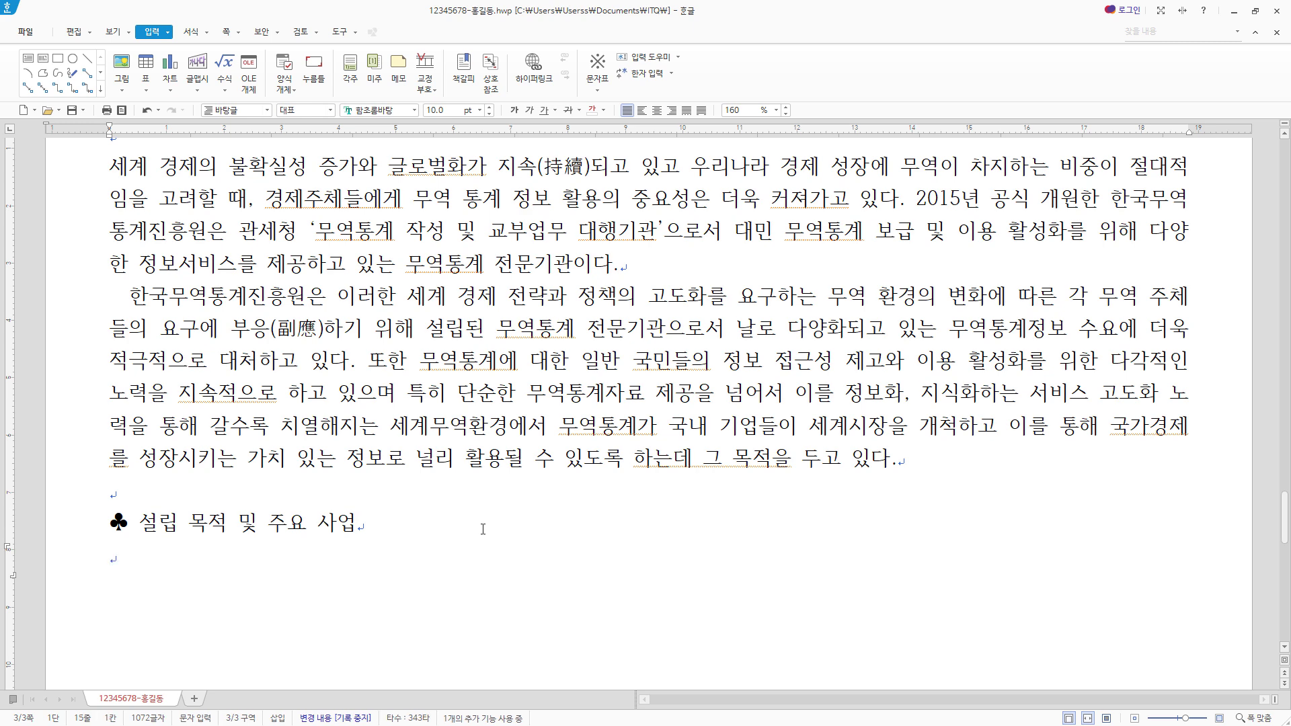
scroll(483, 528, down, 3)
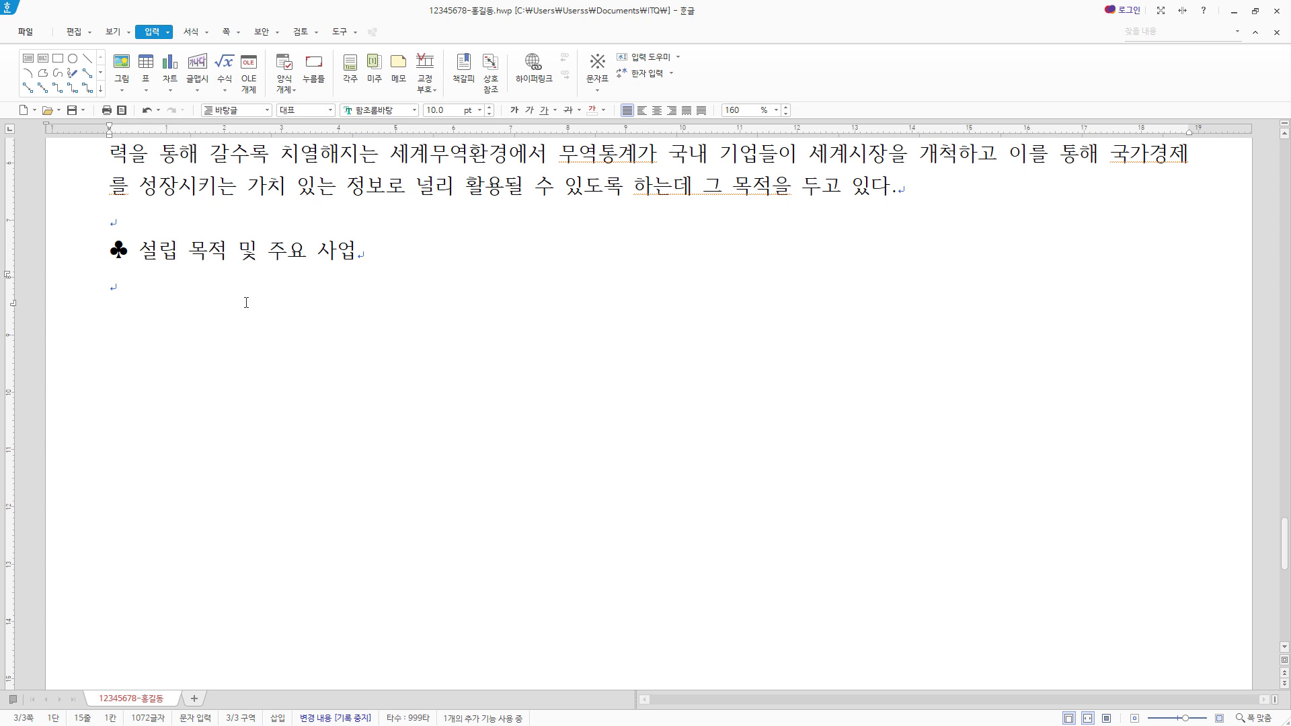
text(설립 목적 무역통계(정보) 교부 서비스 제공 무역통계에 관한 연구 분석 업무 수행원 주요 사업 무역통계서비스 관련 전산인프라 구축 및 운영 관리 수출입통관정보 DB 운영 및 관리, 시스템 운영)
click(510, 308)
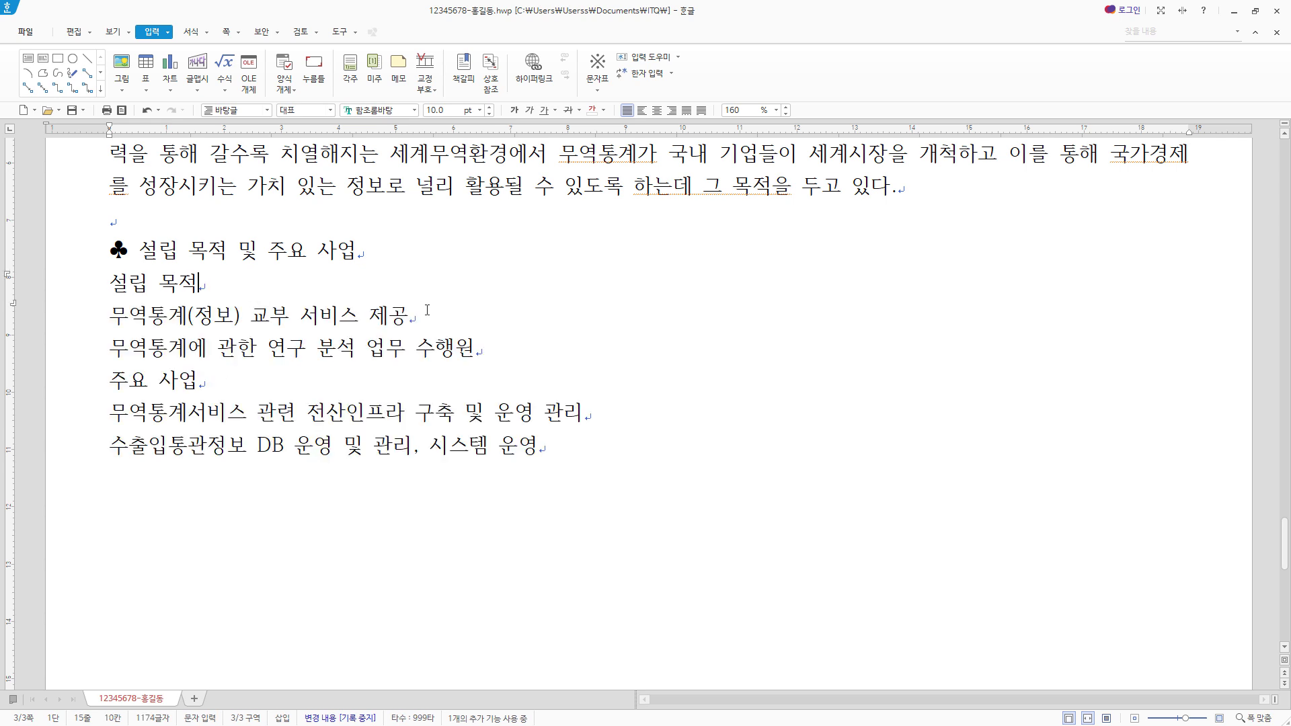
click(516, 384)
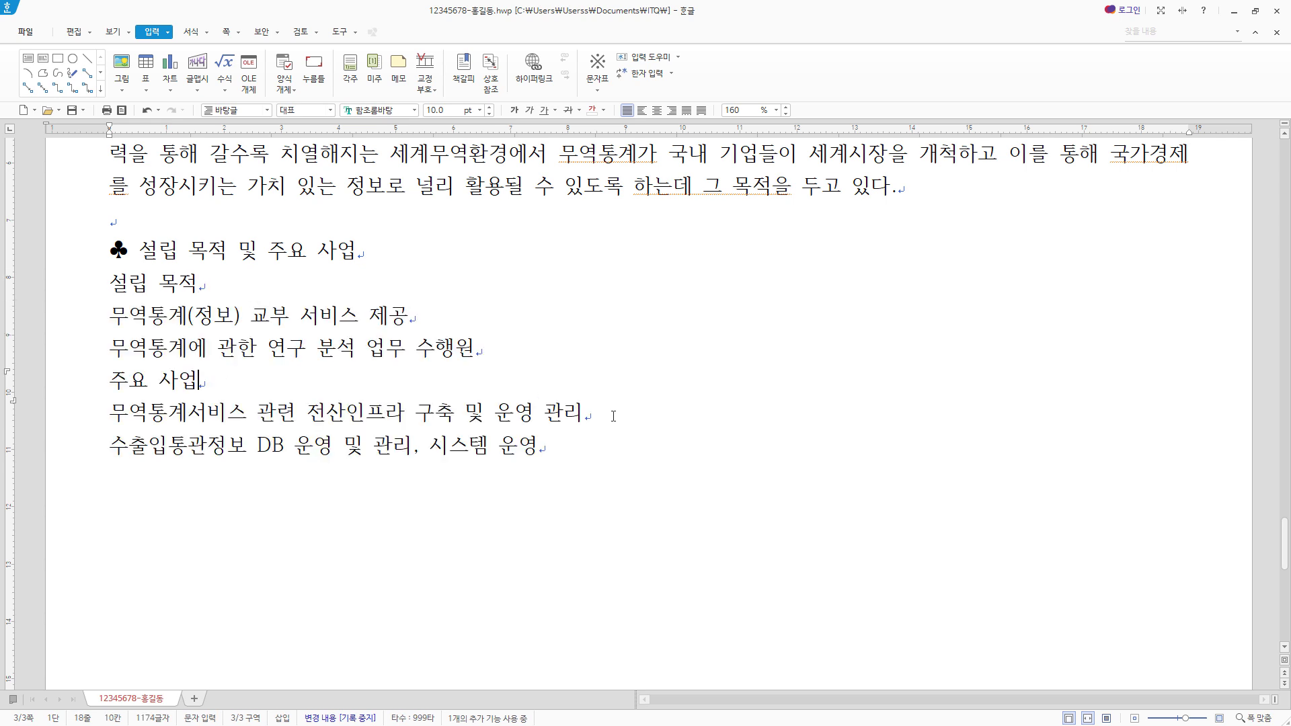
click(575, 449)
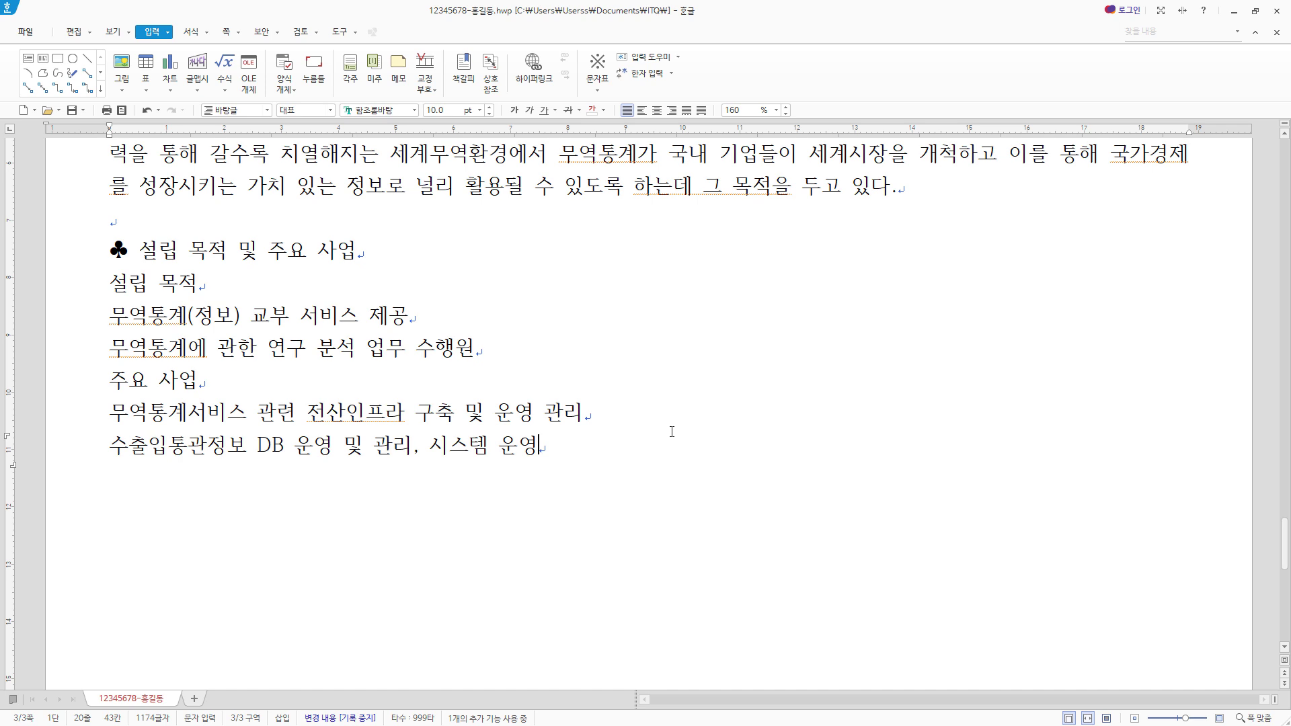
- Leave a blank line below the list and enter the heading "♣ 추진전략 및 핵심가치" with the ♣ symbol from the character map
key(Return)
key(Return)
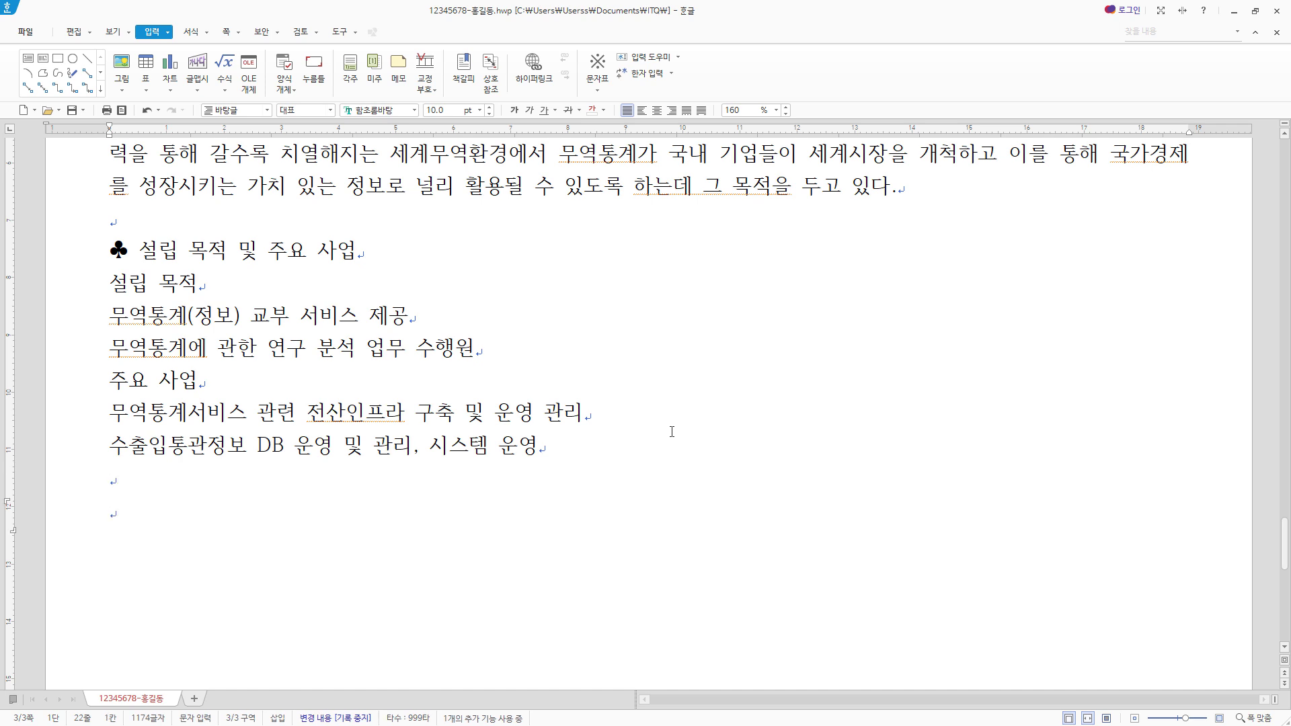
key(ctrl+F10)
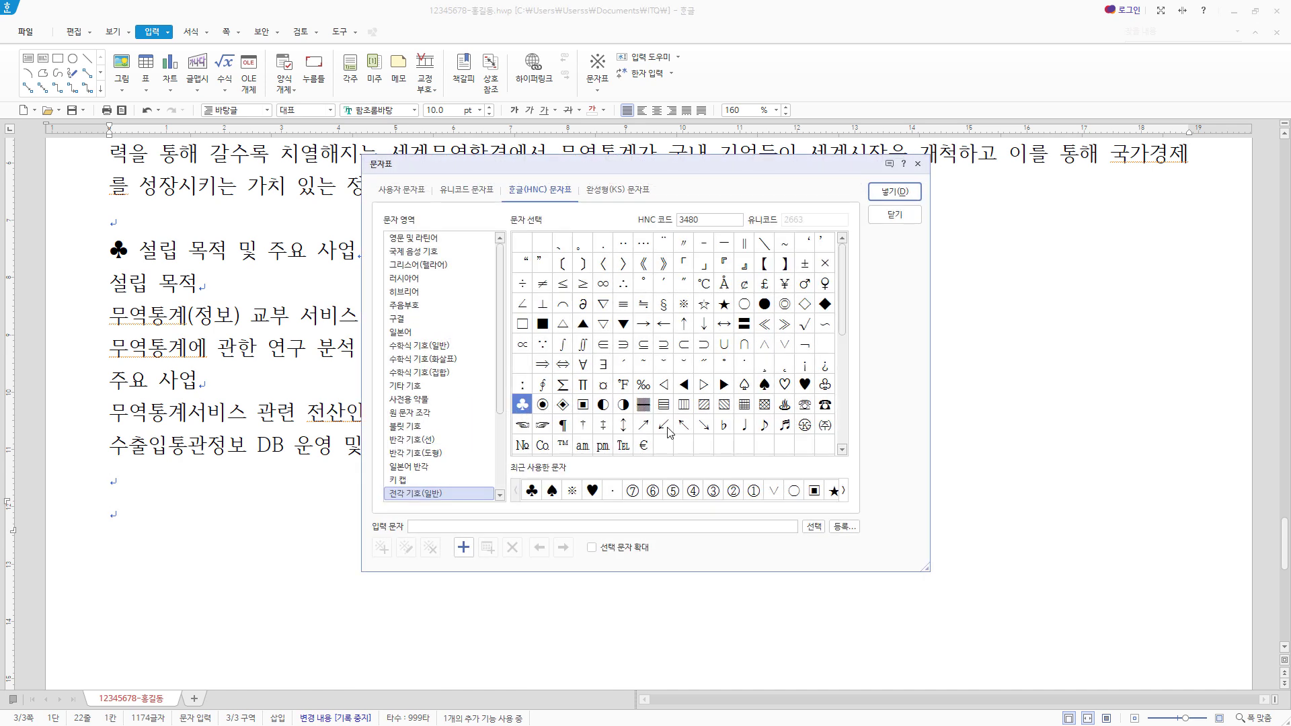
click(892, 194)
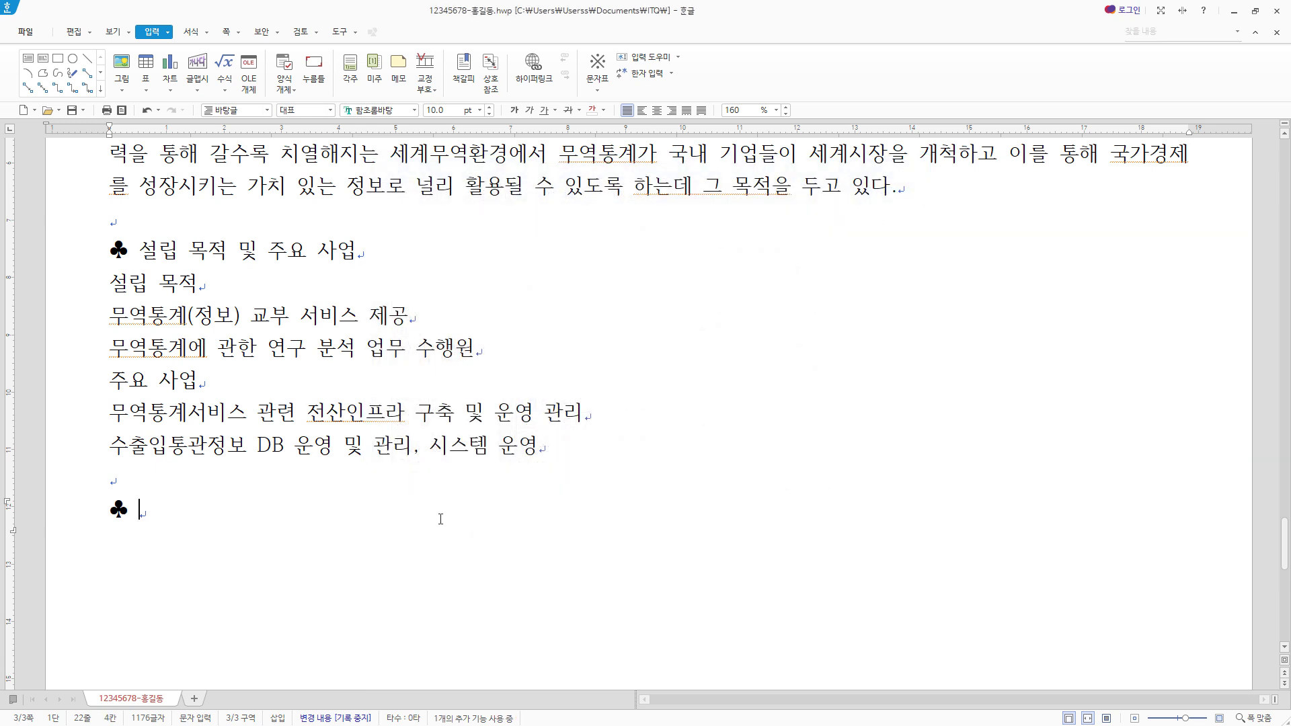
text(추진전략 및 핵심가치)
- Insert a table with 6 rows and 4 columns, treated as a character, on a new line below the 추진전략 및 핵심가치 heading
scroll(478, 462, down, 3)
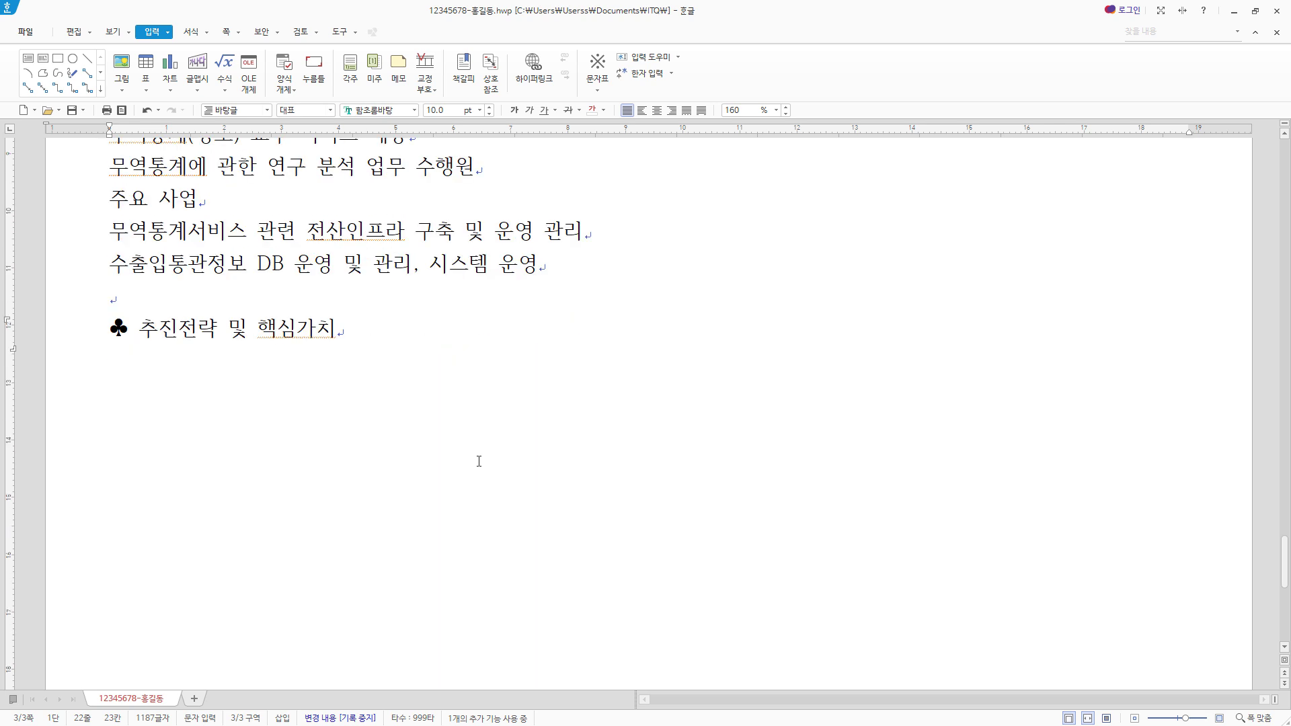
key(Return)
scroll(479, 431, down, 1)
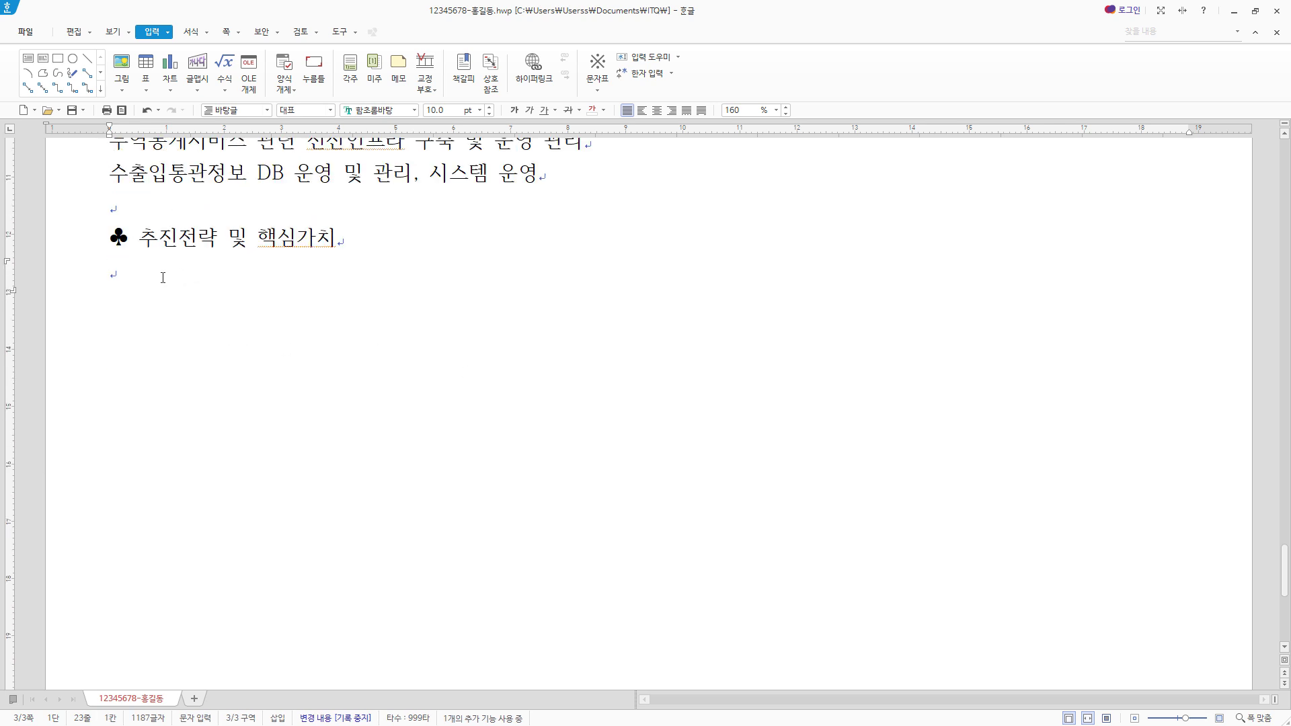
click(145, 65)
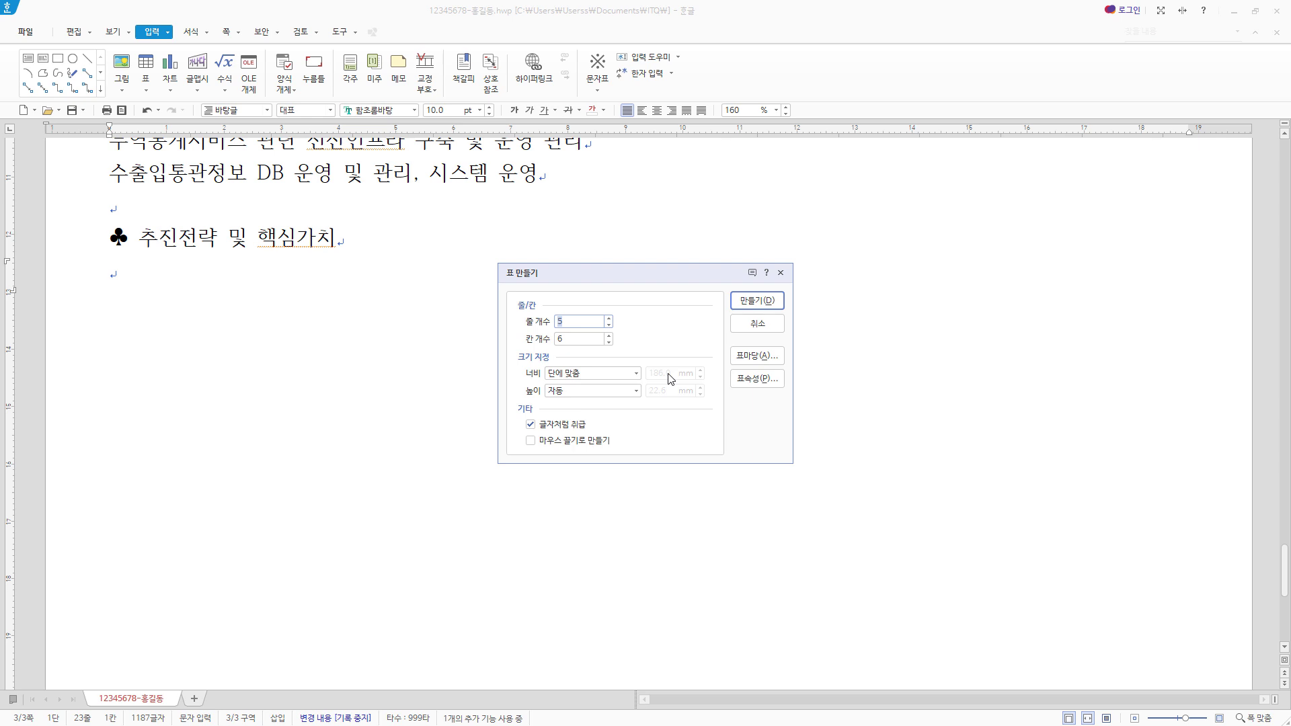
key(Tab)
click(772, 305)
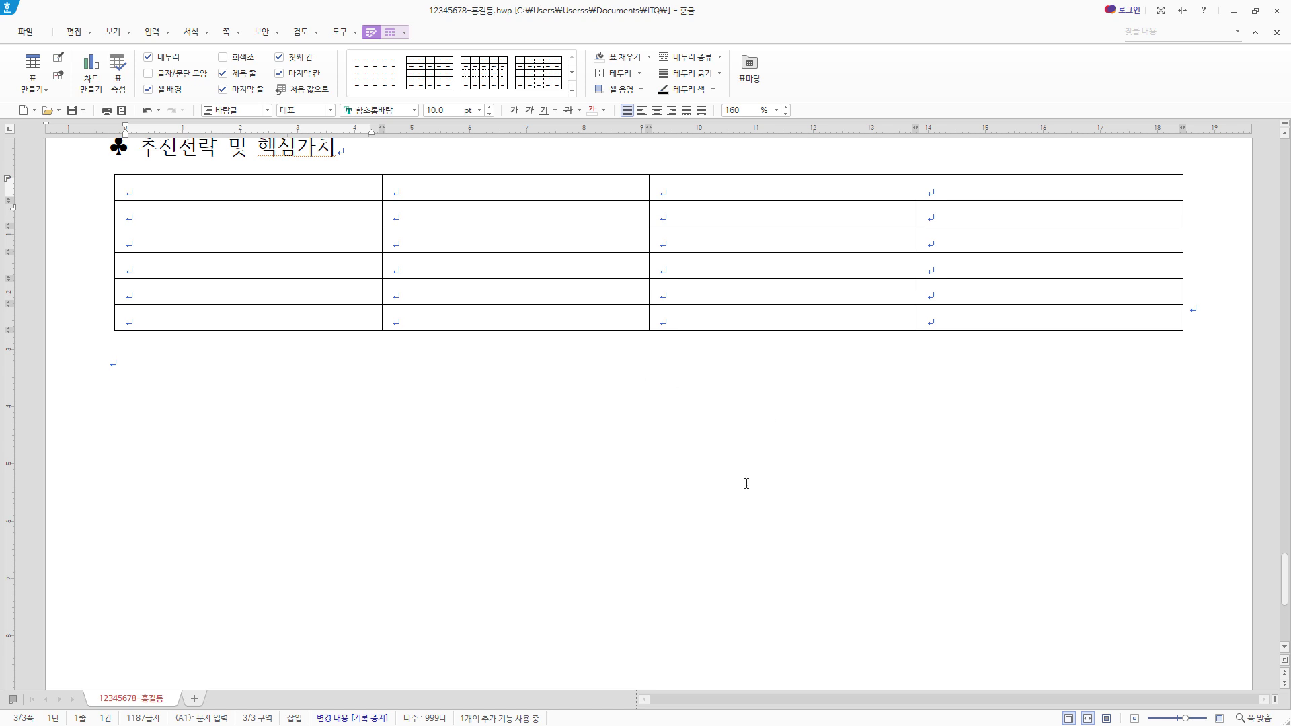
scroll(746, 483, down, 2)
scroll(559, 567, down, 4)
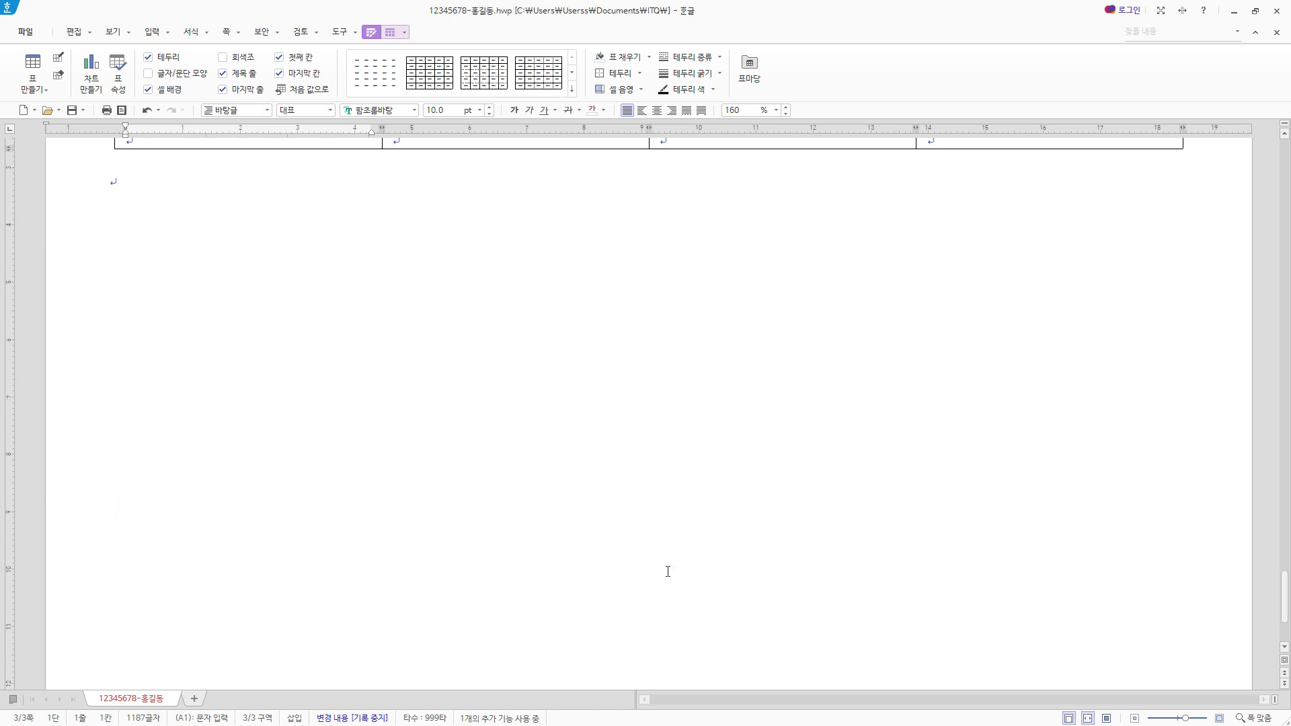
scroll(668, 568, up, 8)
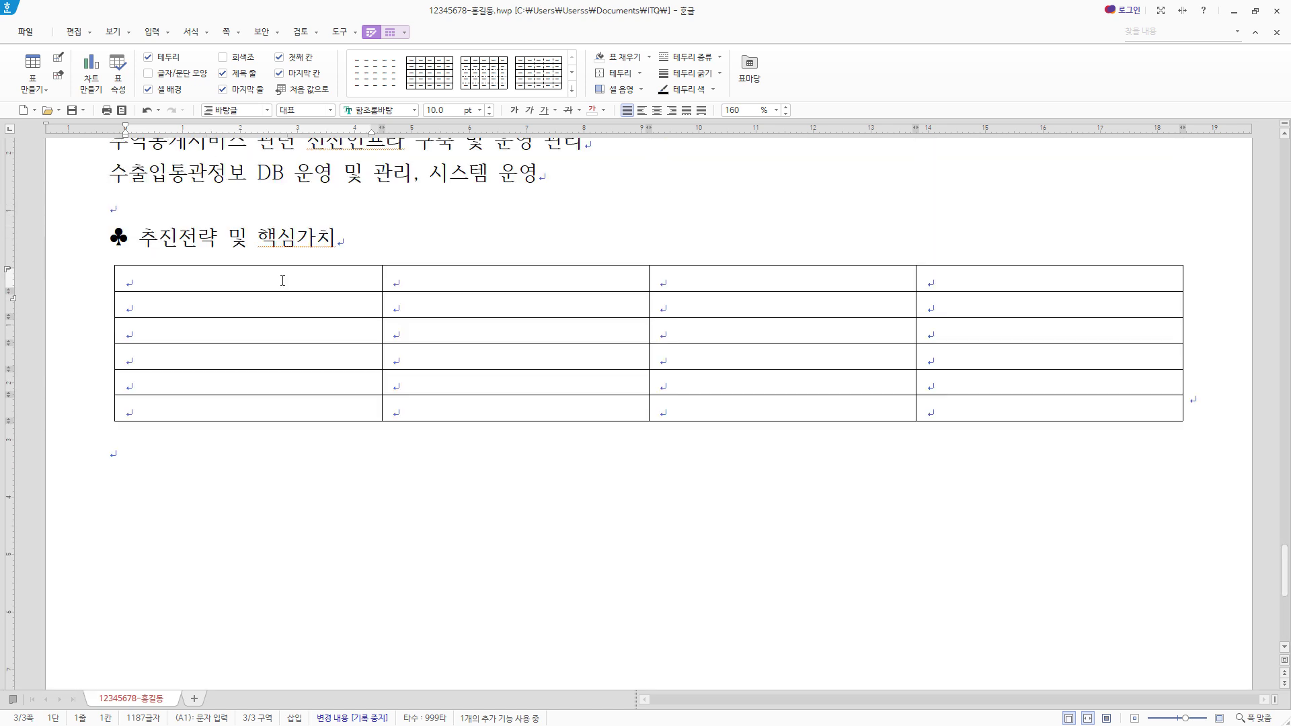
- Increase the height of all six rows of the new table by three increments
drag(283, 280, 1049, 408)
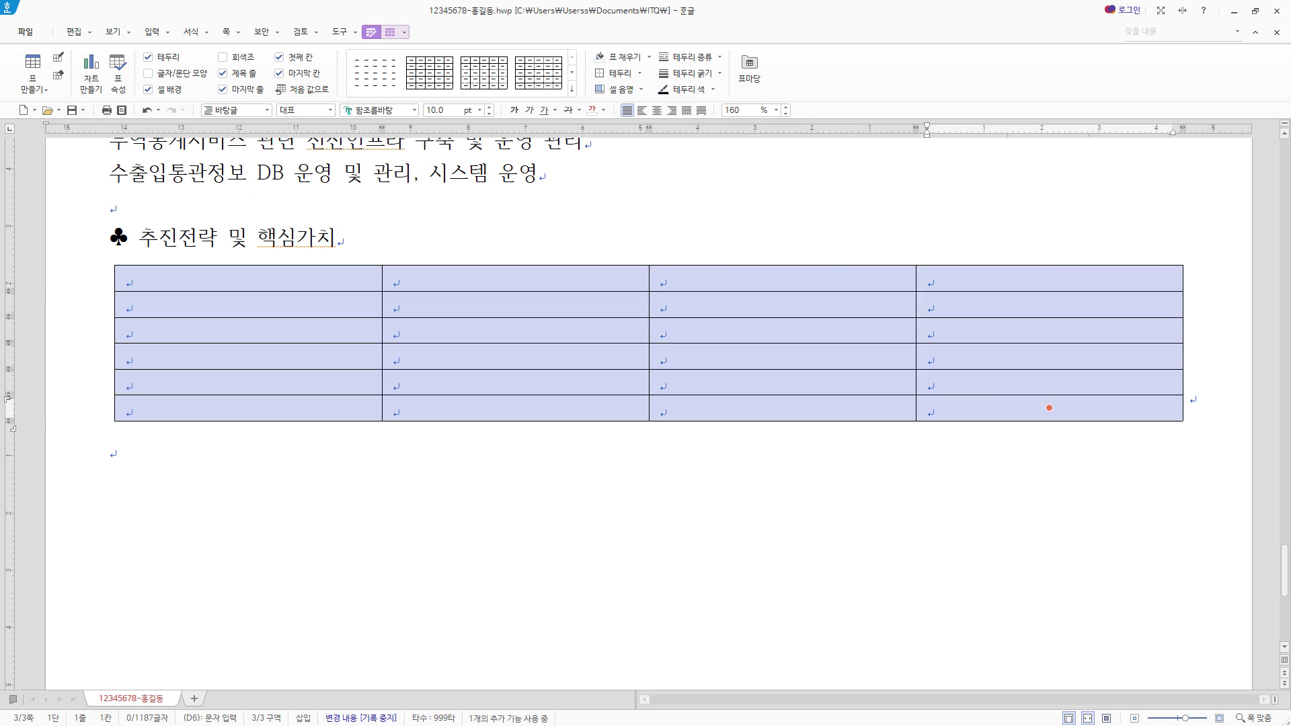
key(ctrl+Down)
key(ctrl+Down)
key(ctrl+Down)
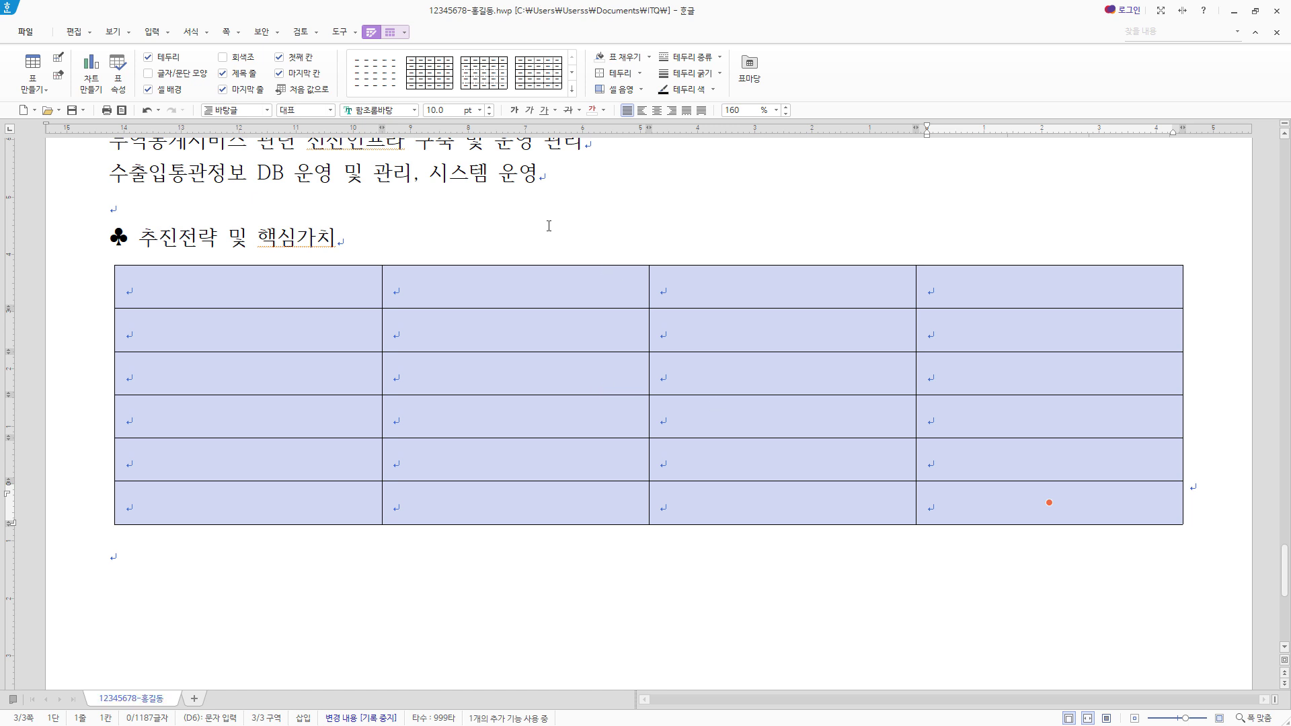
- Set the font of all table cells to 돋움 and centre their text
click(399, 111)
text(돋움)
key(Return)
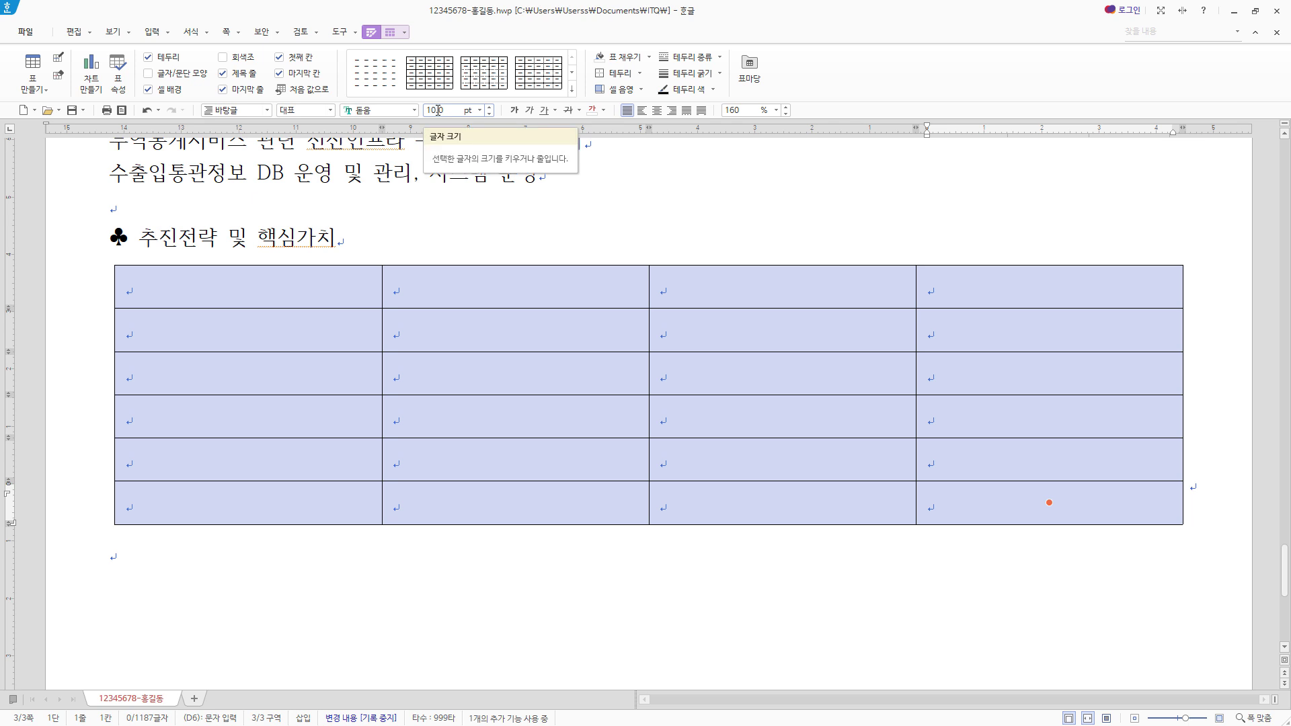
click(657, 111)
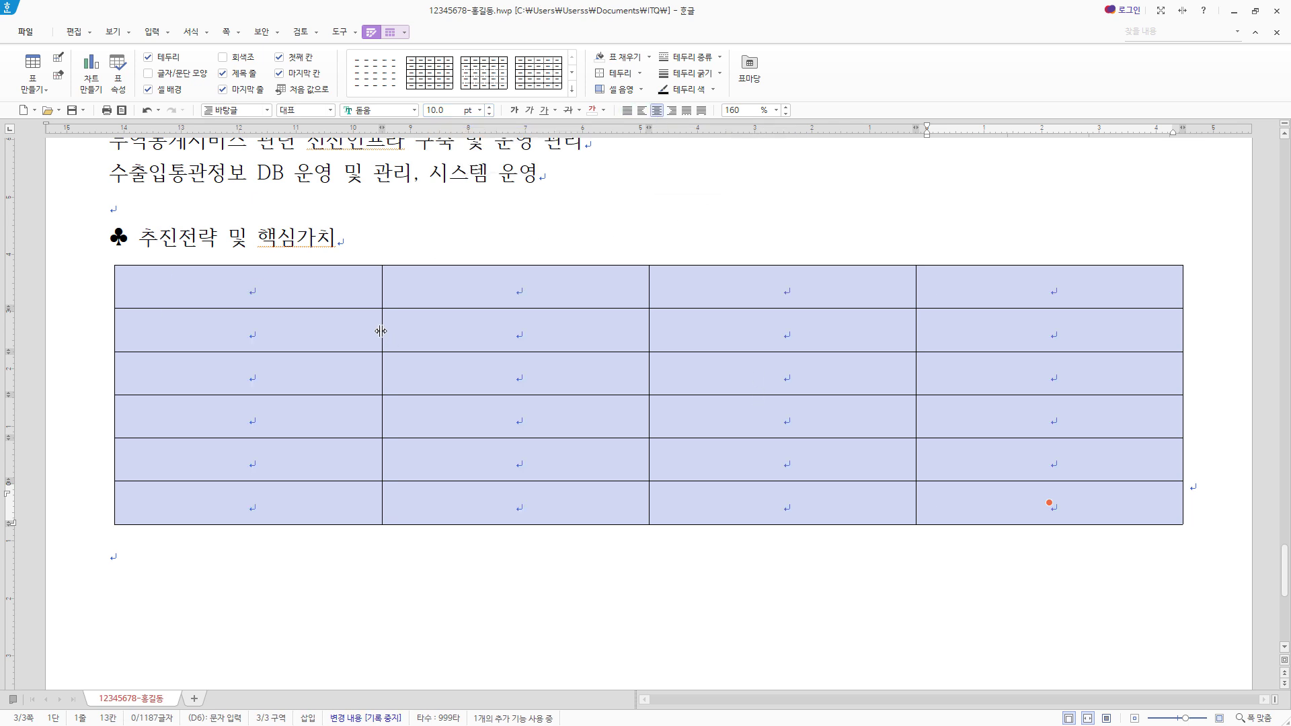
click(323, 335)
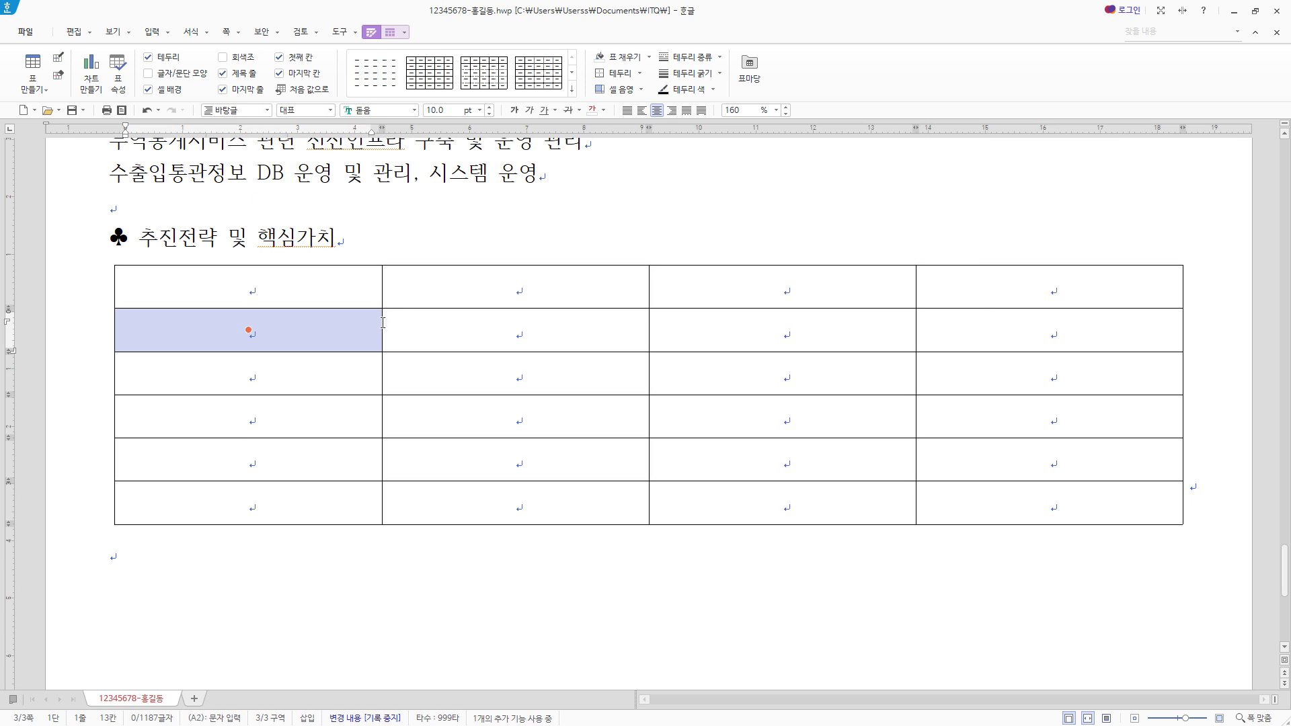
key(Right)
key(Escape)
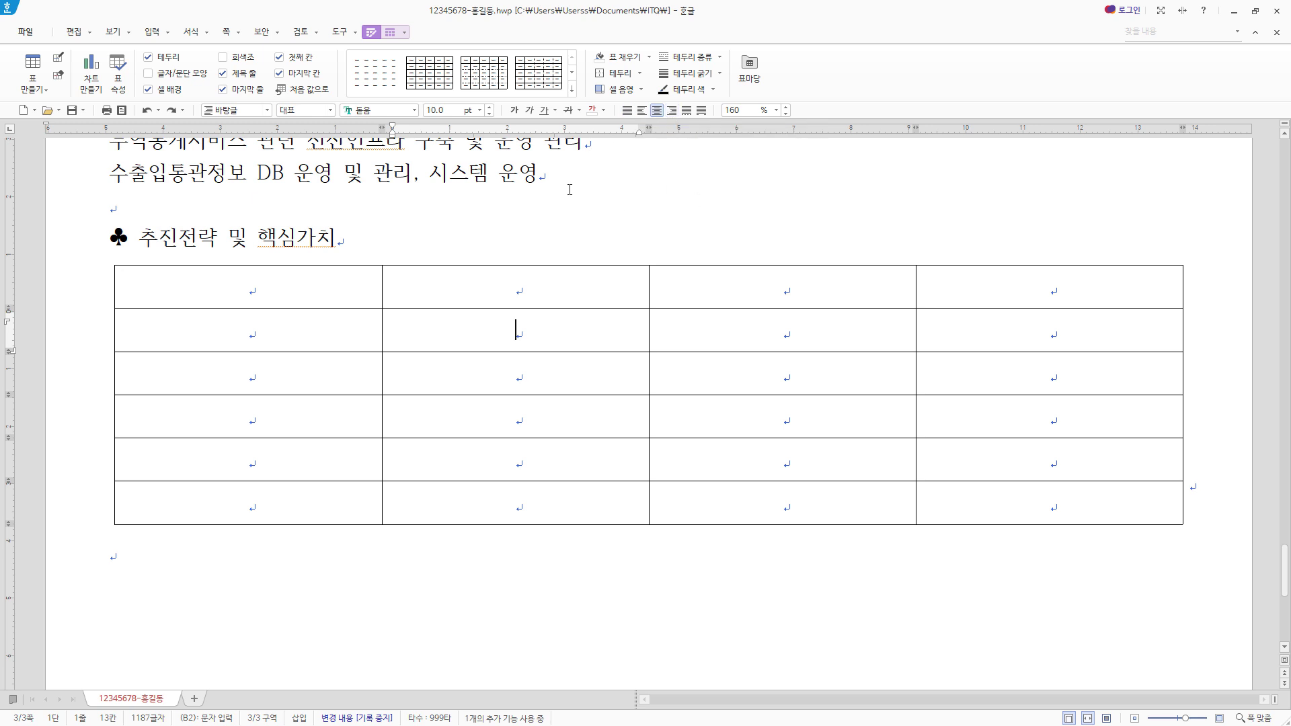
click(279, 287)
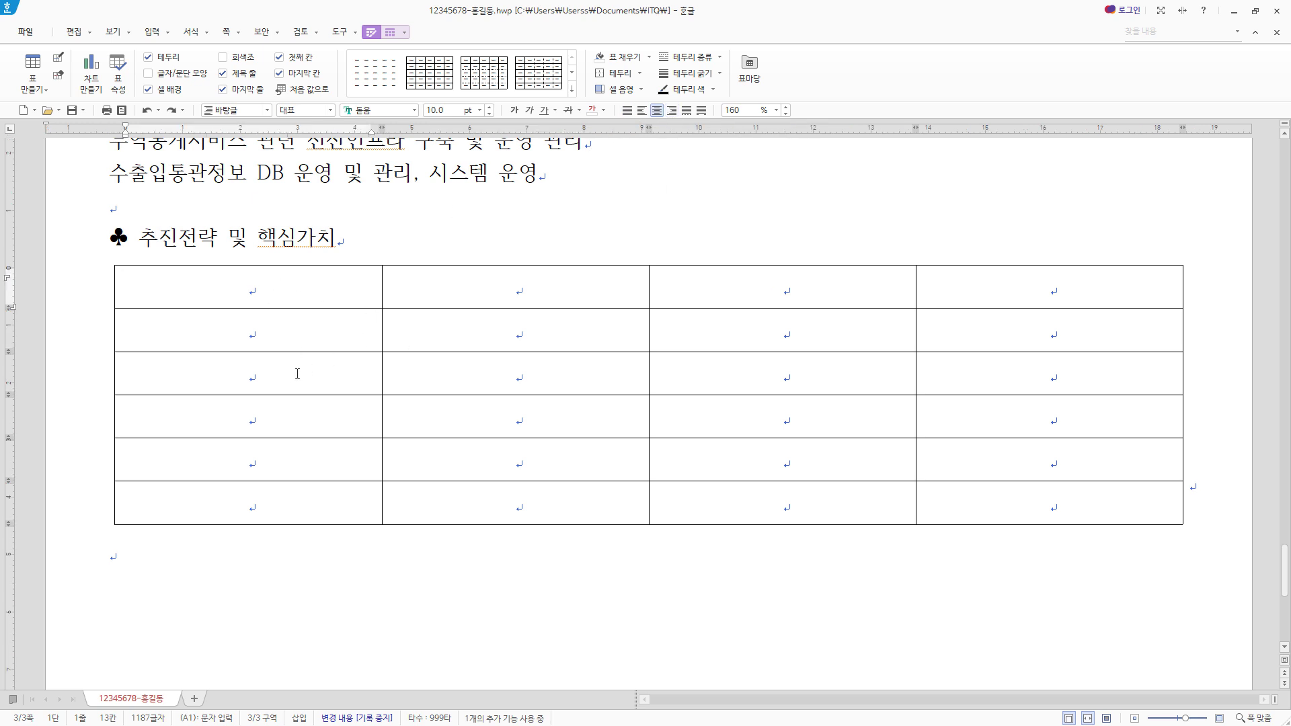
- Merge rows 2 to 4 of the table's first column, and rows 2 to 6 of its last column
click(298, 330)
drag(298, 330, 249, 417)
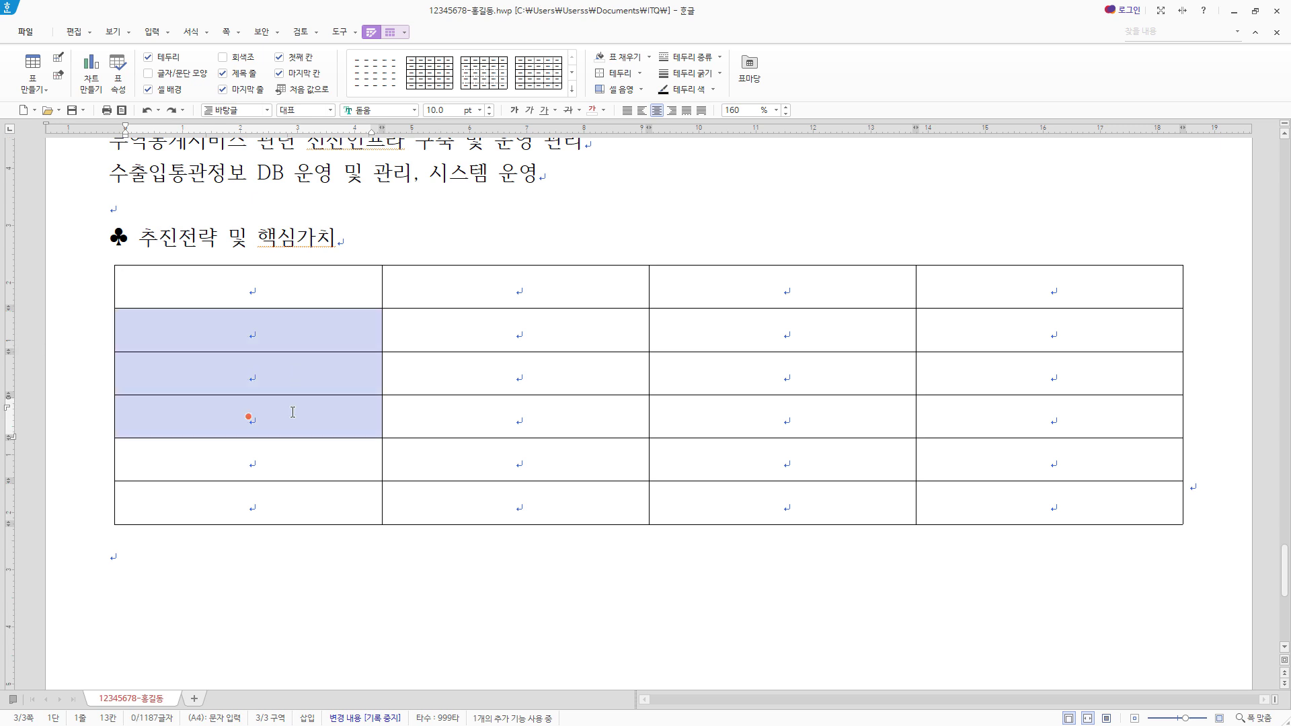
right_click(299, 322)
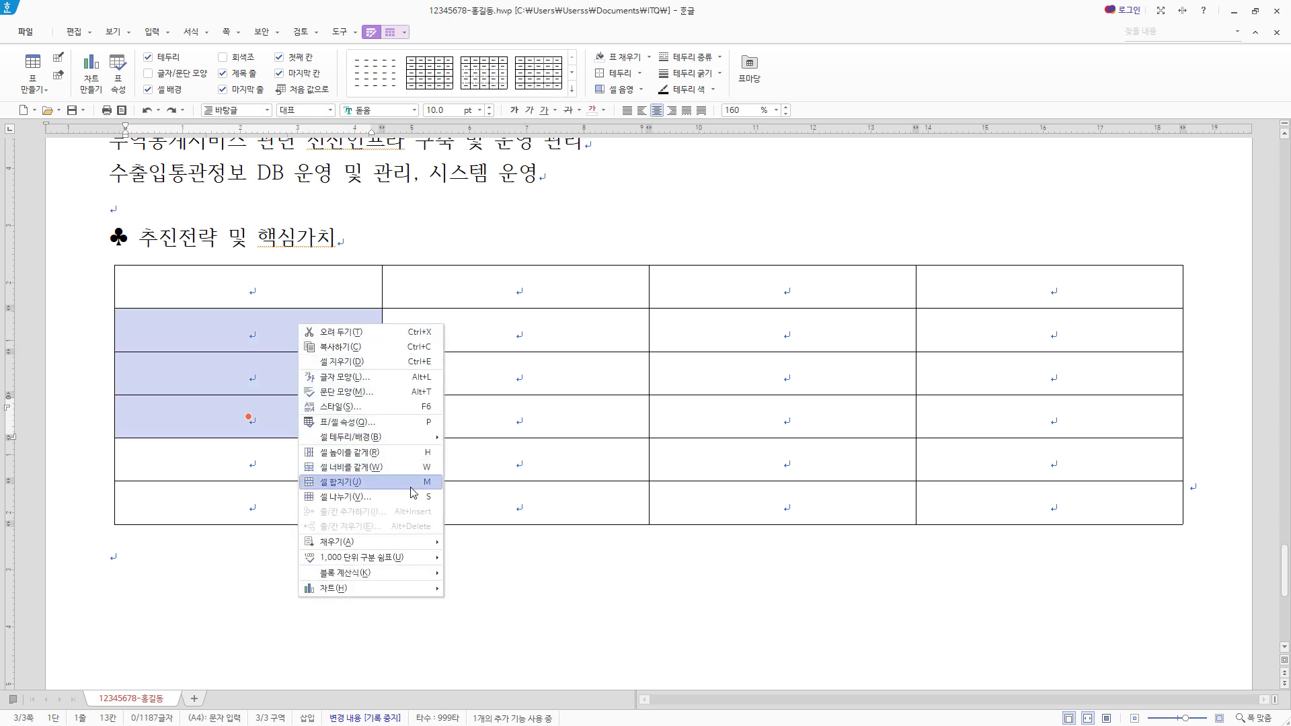
click(363, 482)
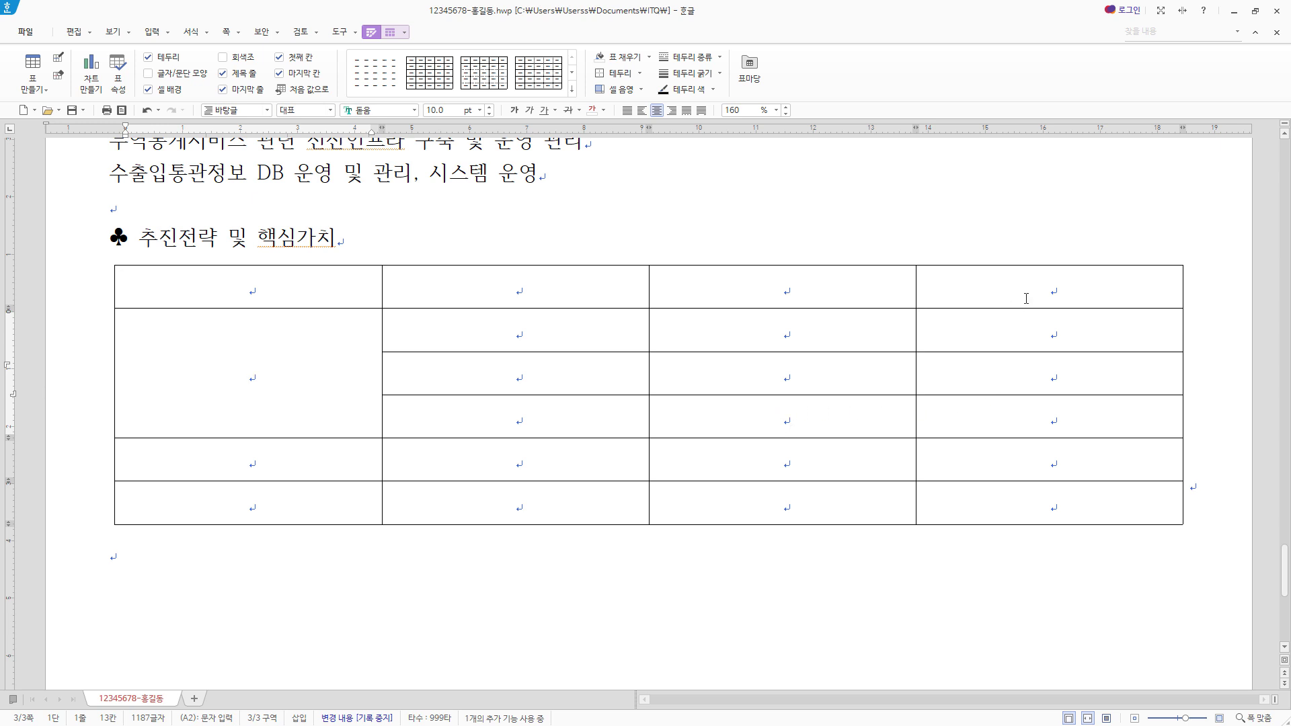
drag(1031, 340, 1050, 503)
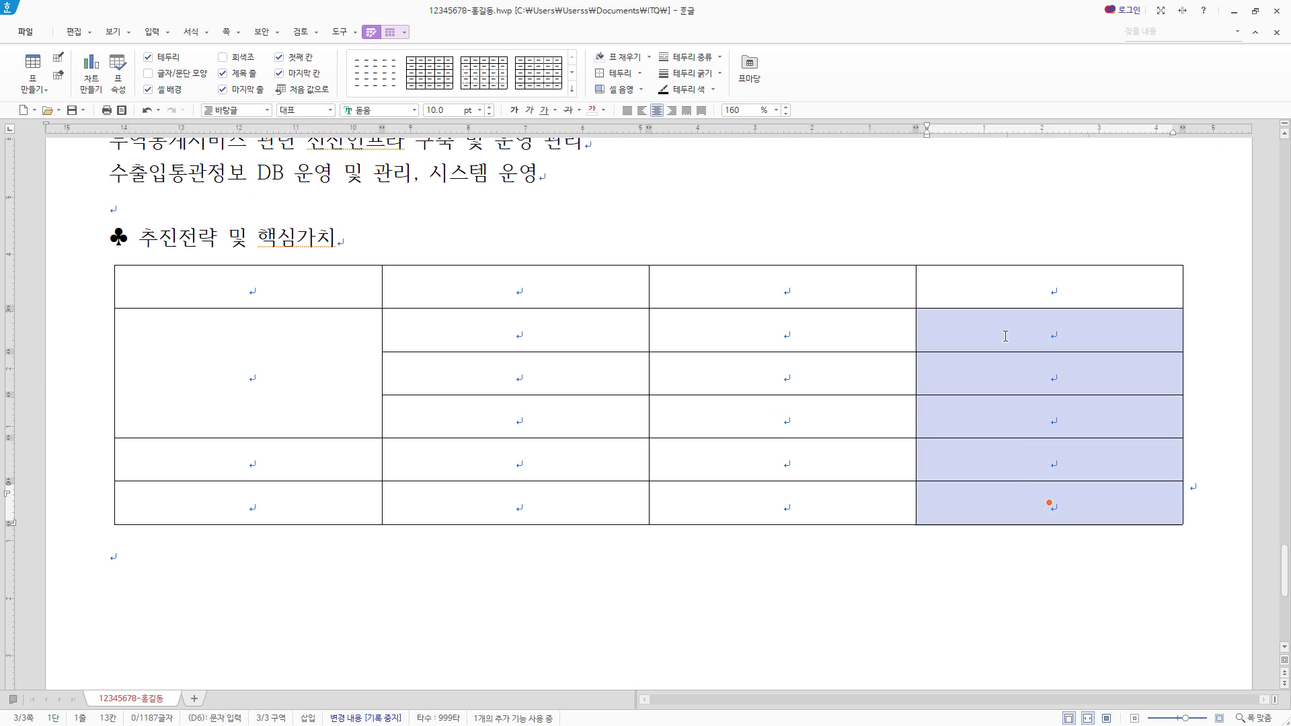
right_click(1007, 335)
click(1076, 493)
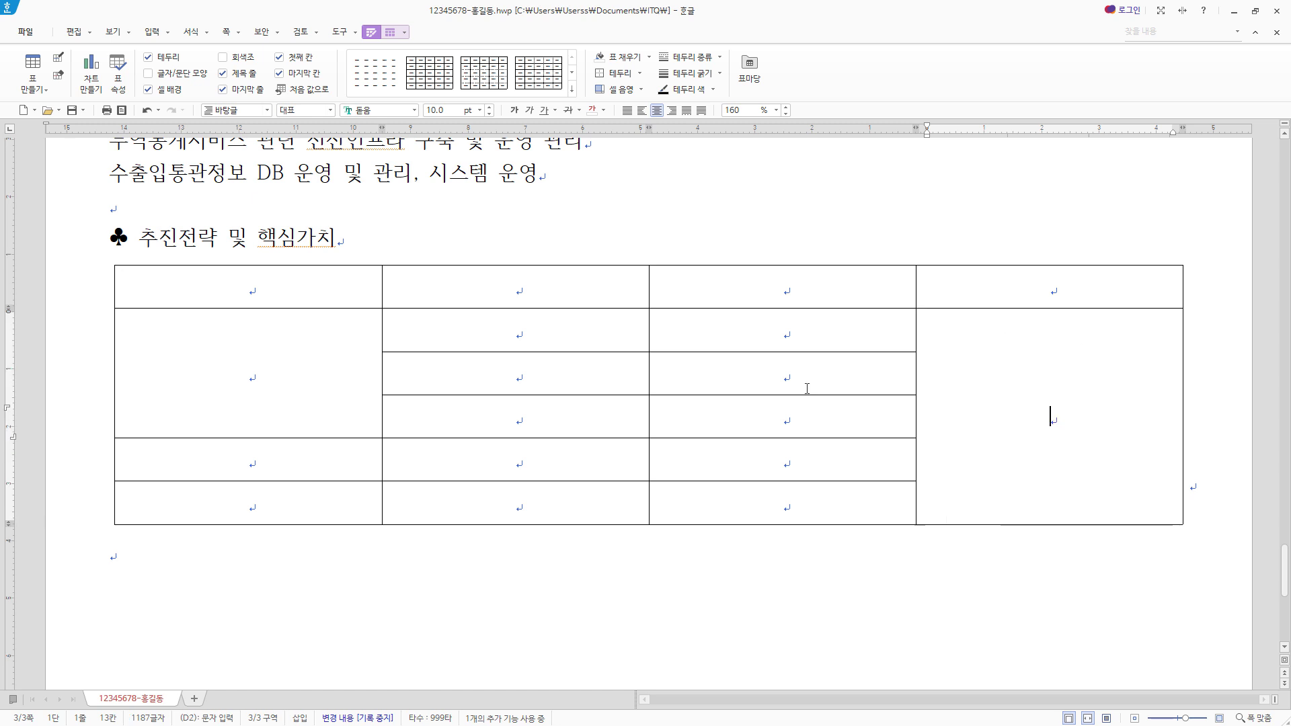
- Fill the table from 추진전략, 전문성 강화, 지속가능경영 추구, 비고 in the header row through 국가무역통계 진흥, fitting column widths to the text
click(253, 284)
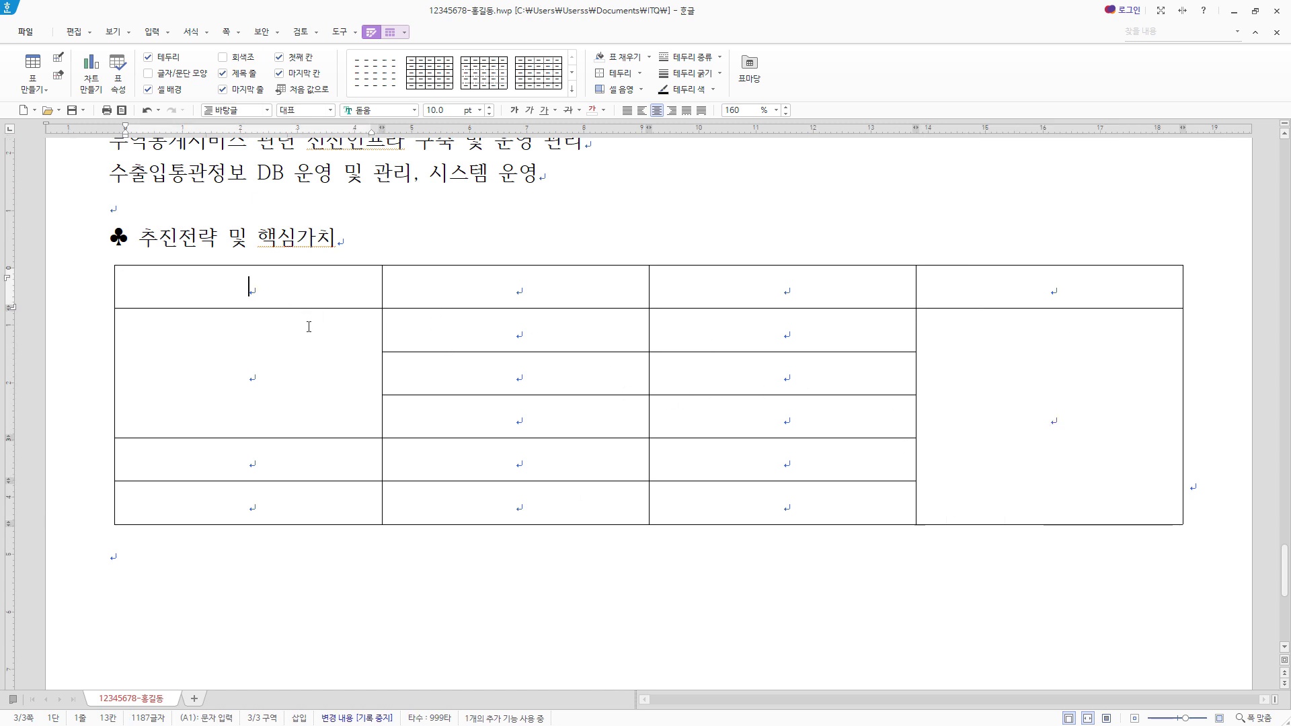
key(ctrl+v)
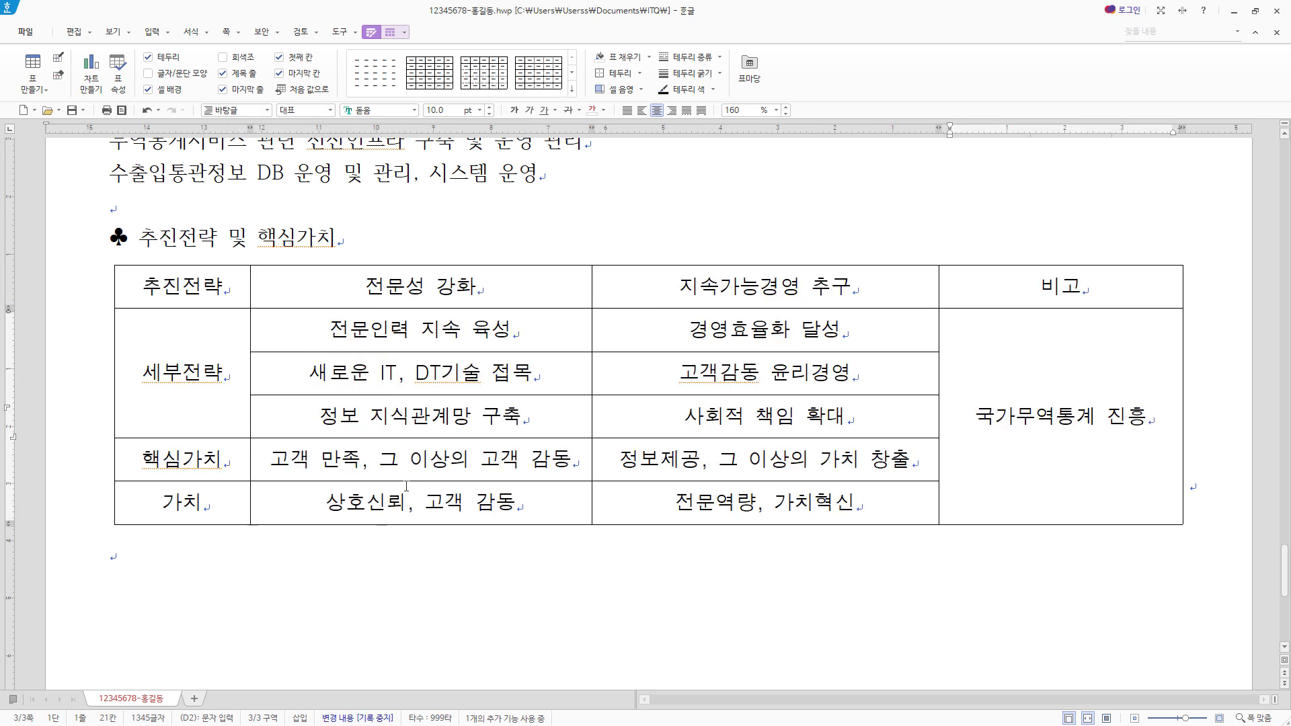
- Leave a blank line below the table and enter the right-aligned line 한국무역통계진흥원
click(141, 553)
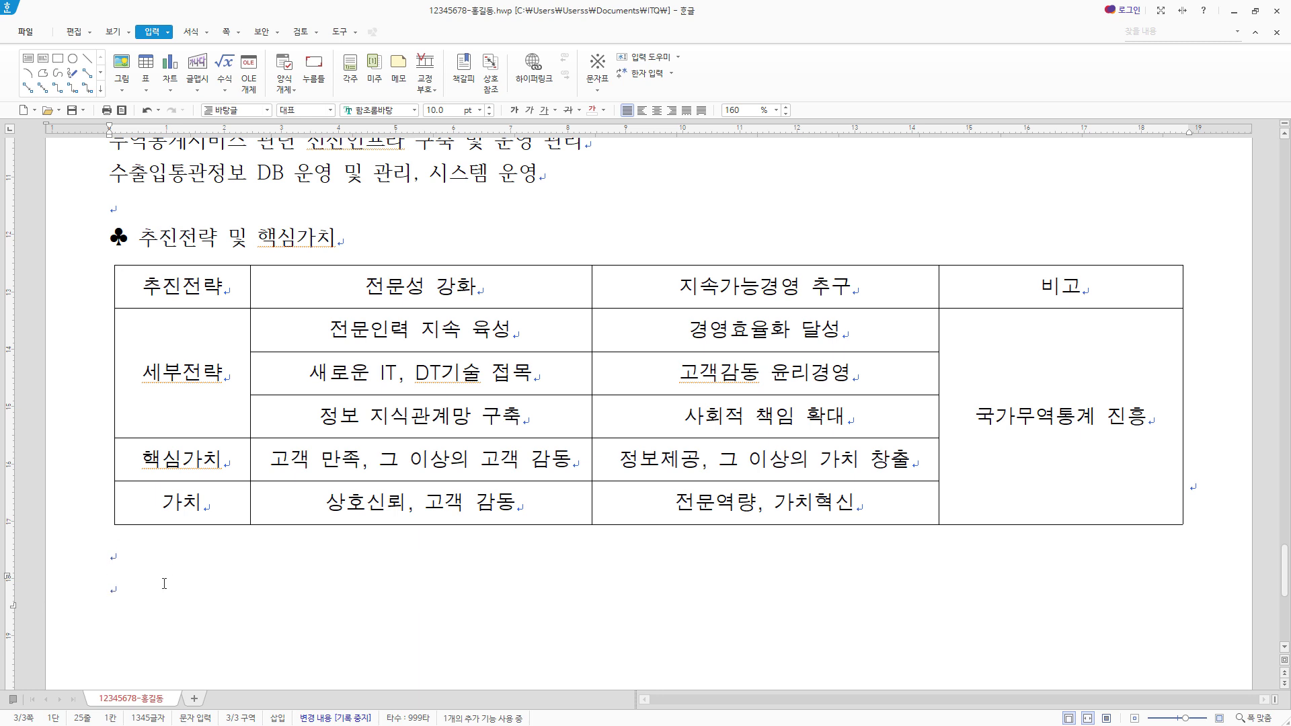
text(한국무역통계진흥원)
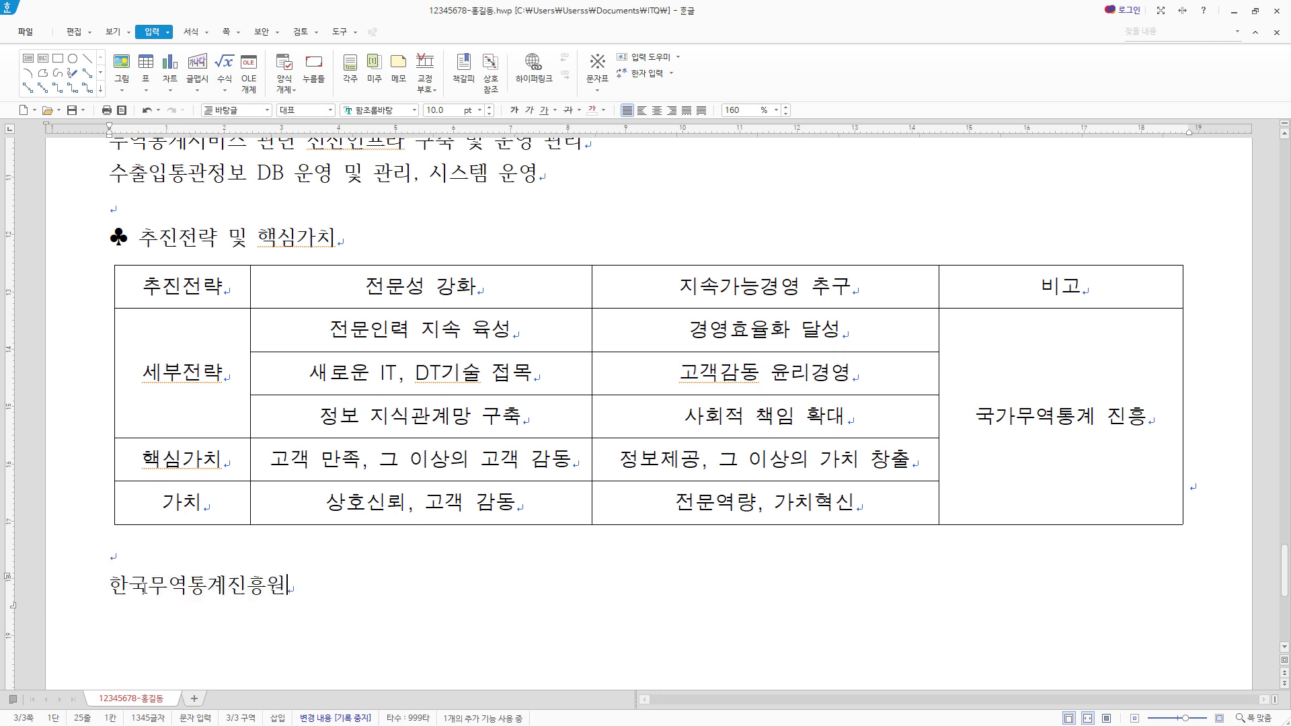
scroll(409, 601, down, 1)
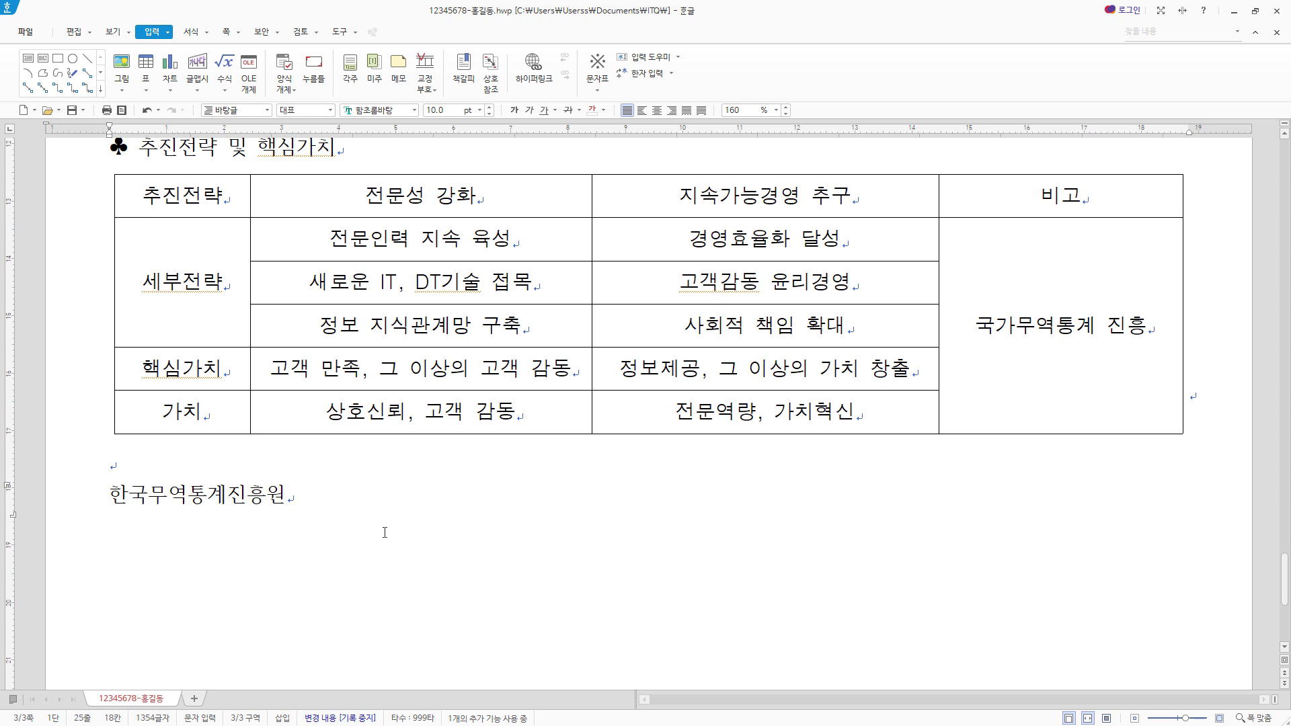
click(672, 115)
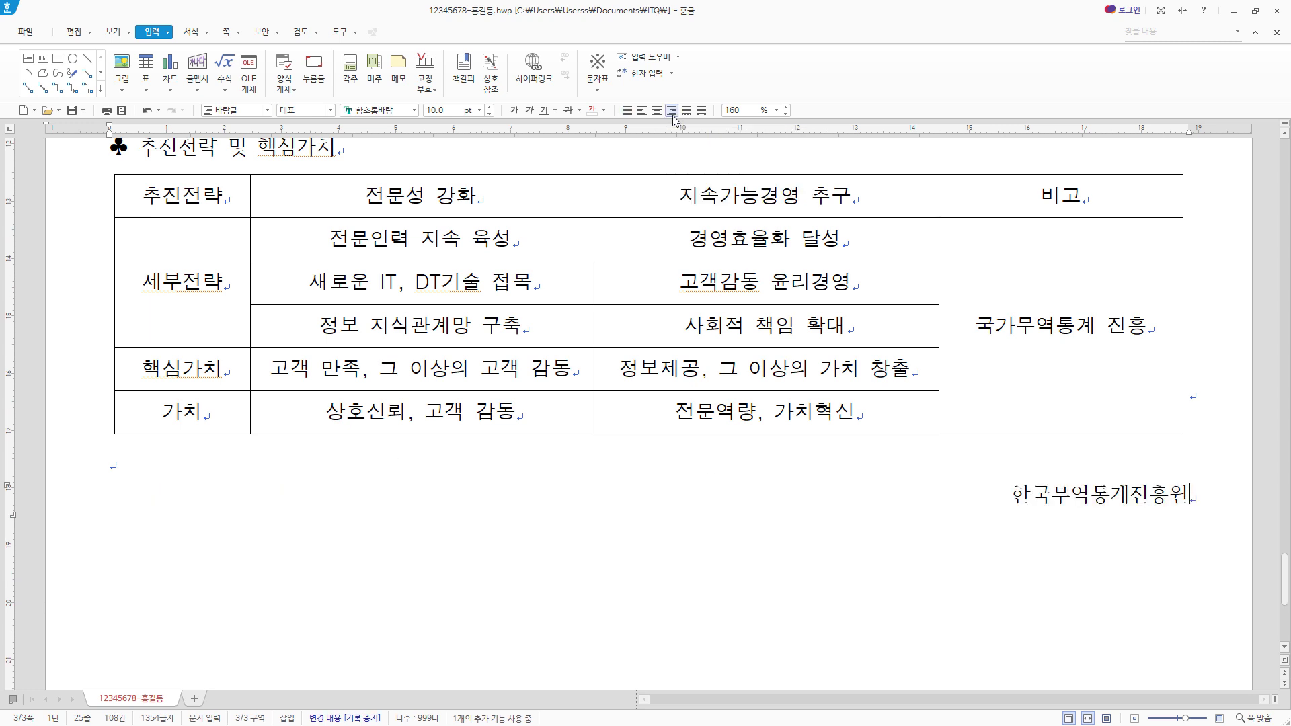
- Format the page title 내 손안에 동행하는 무역 파트너 as 궁서, 18 pt, bold and centred
scroll(655, 541, up, 10)
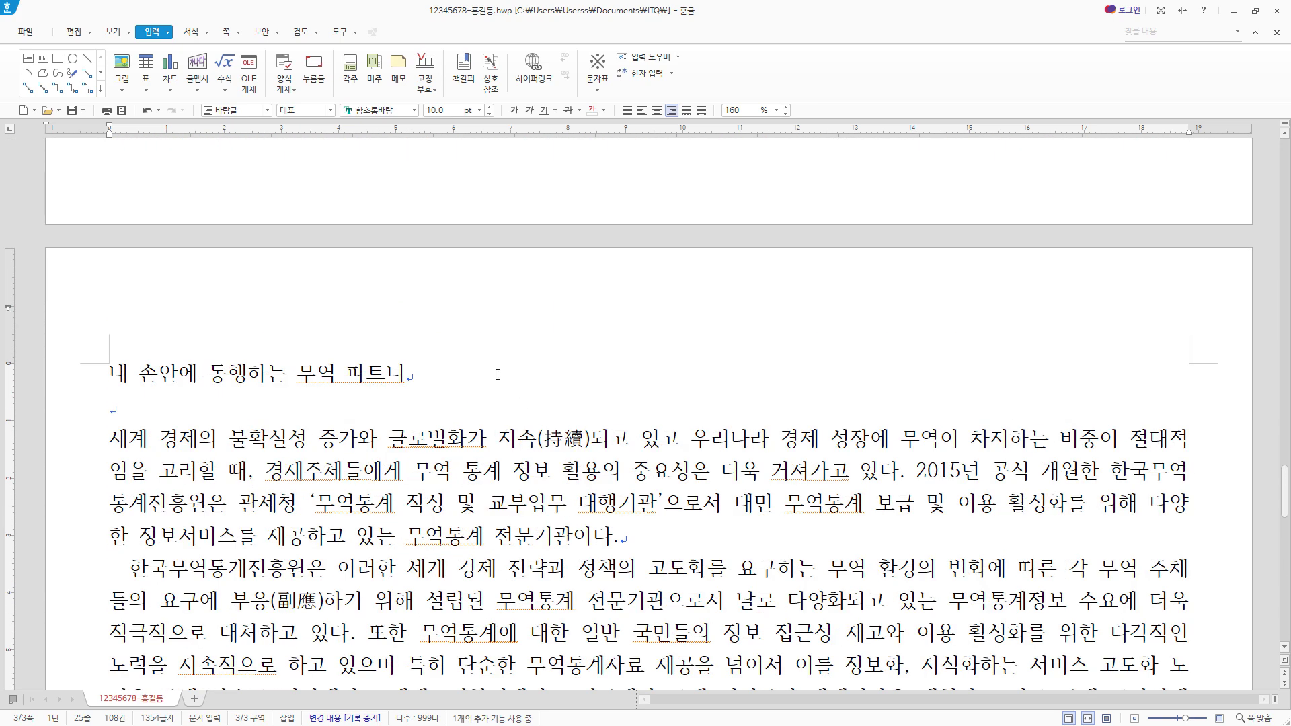
drag(498, 374, 109, 376)
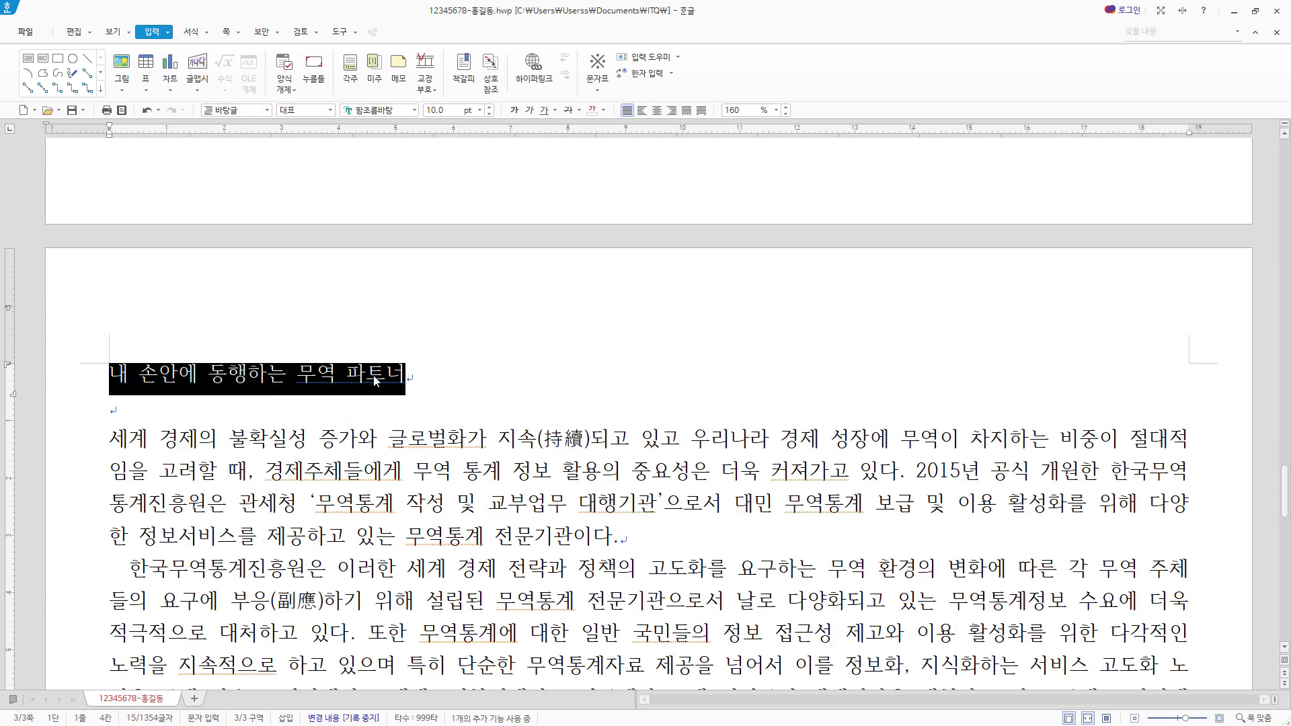
click(376, 110)
text(궁서)
key(Return)
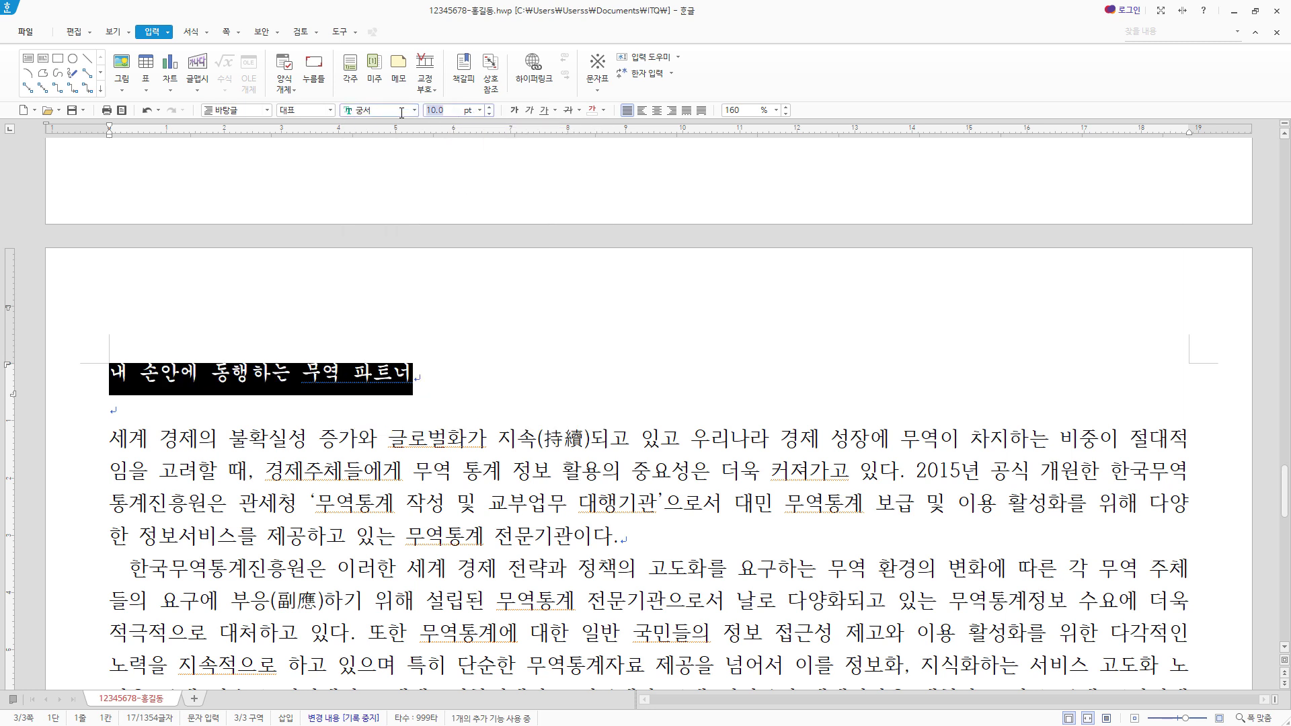
text(18)
key(Return)
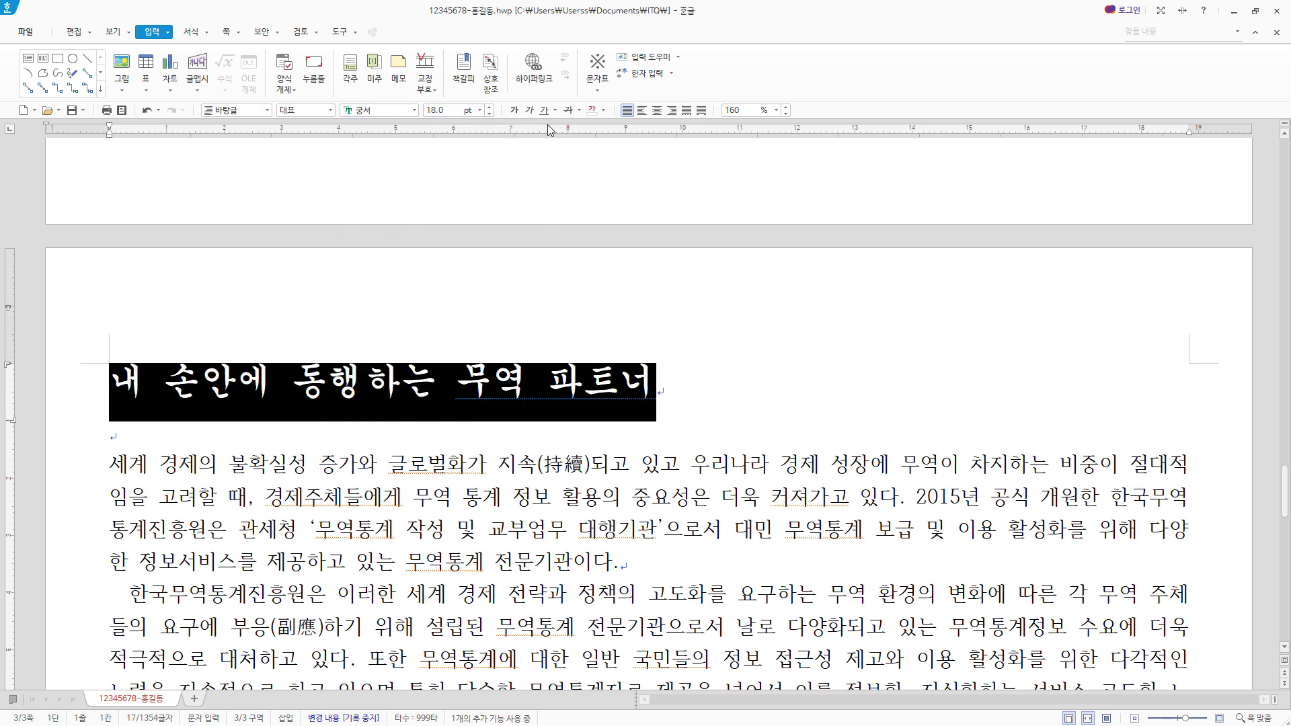
click(514, 110)
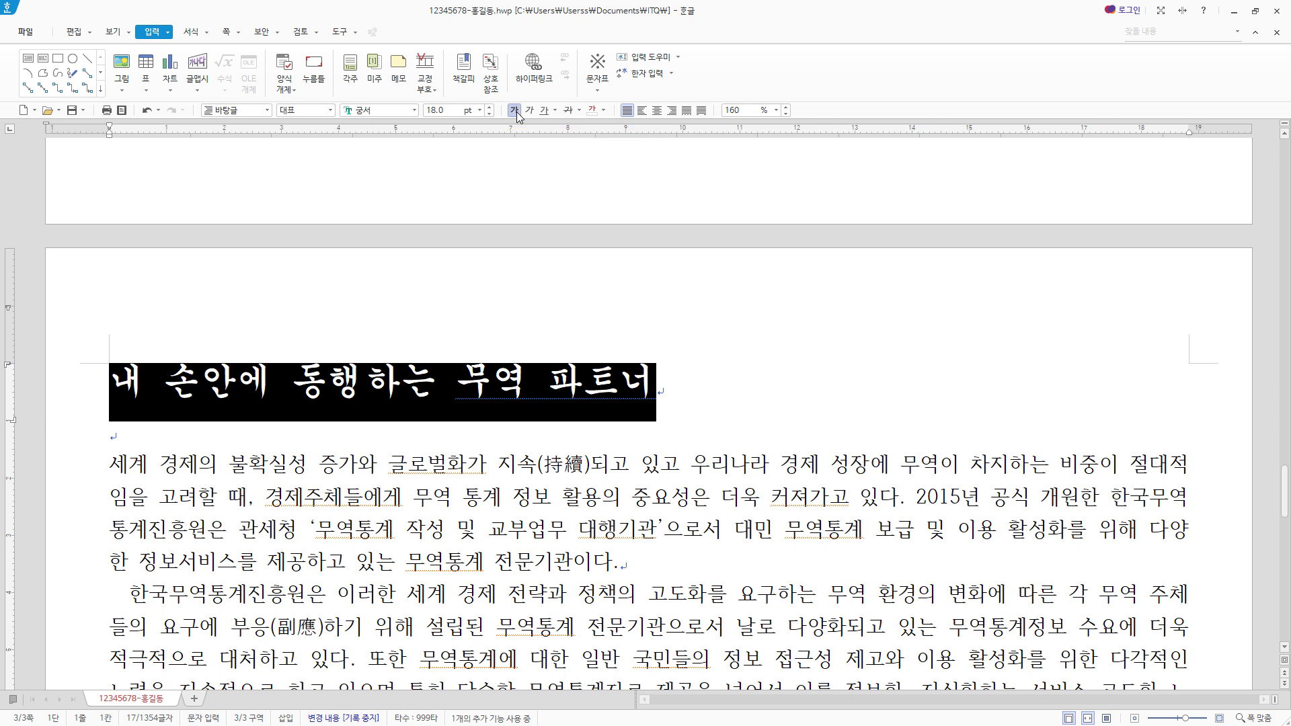
click(656, 111)
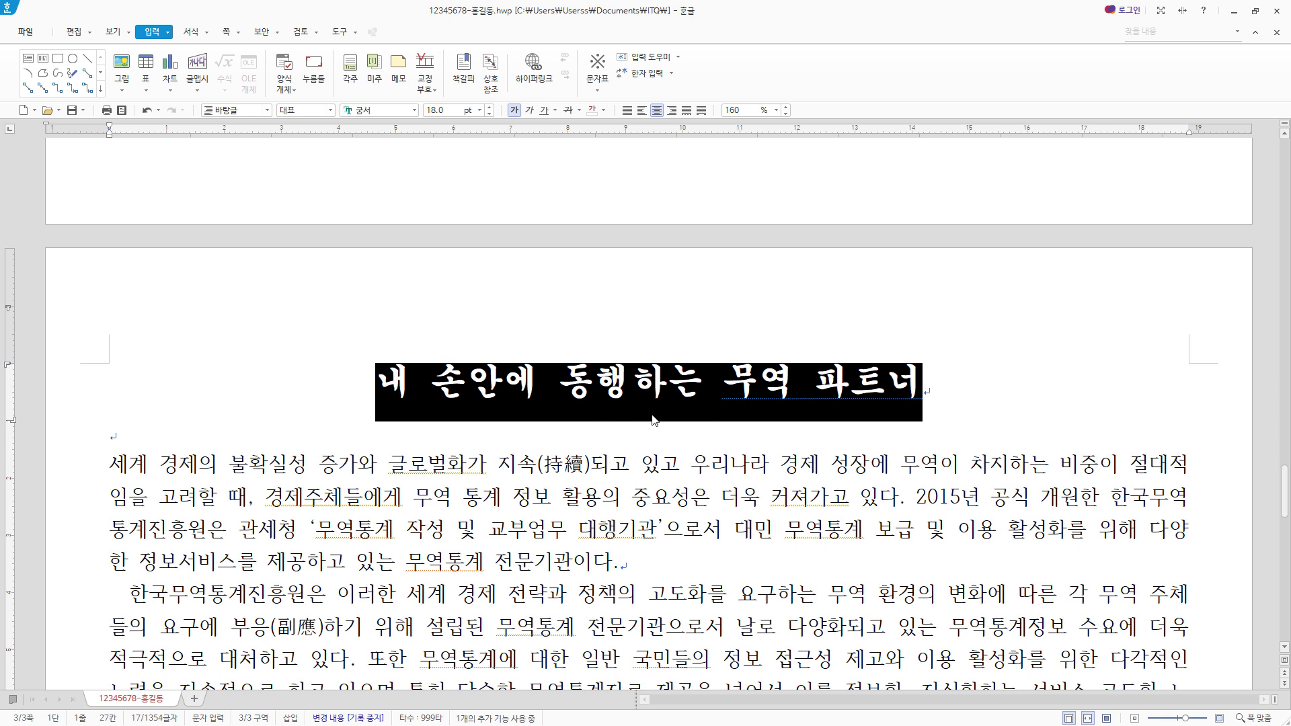
- Add the ruby text (덧말) 한국무역통계진흥원 above the page title
click(168, 32)
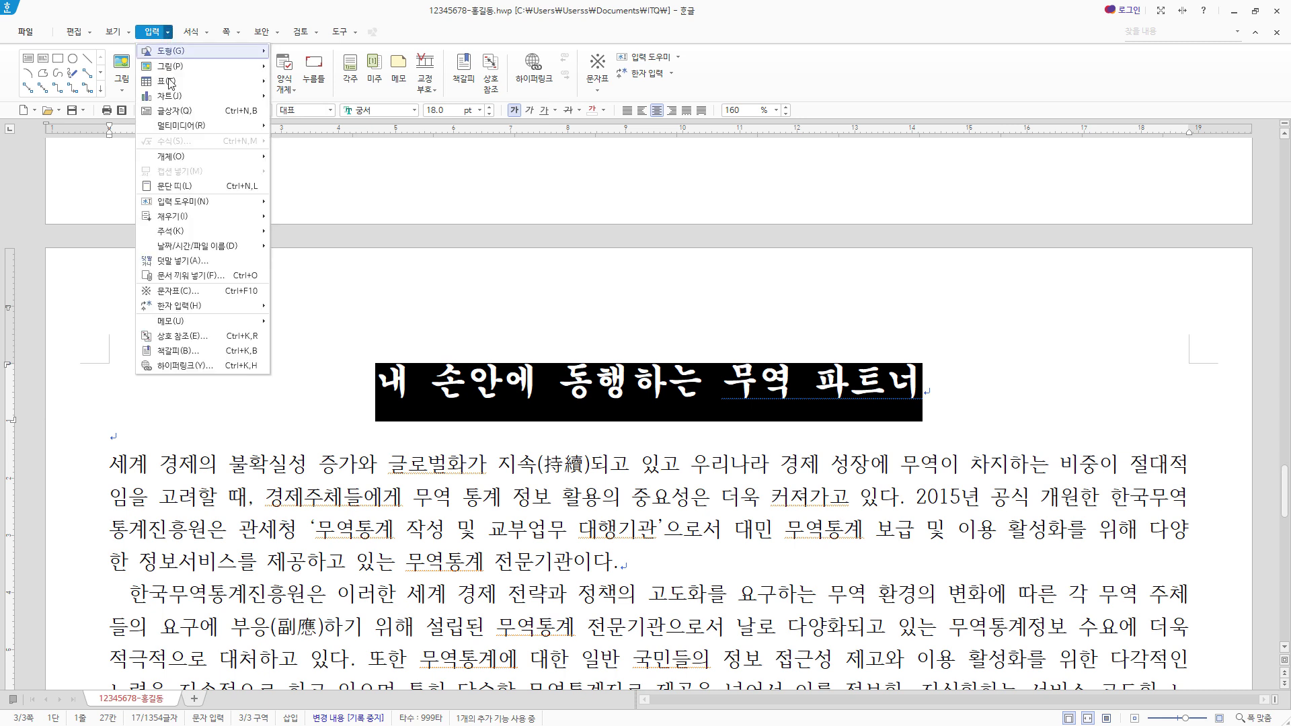
click(180, 260)
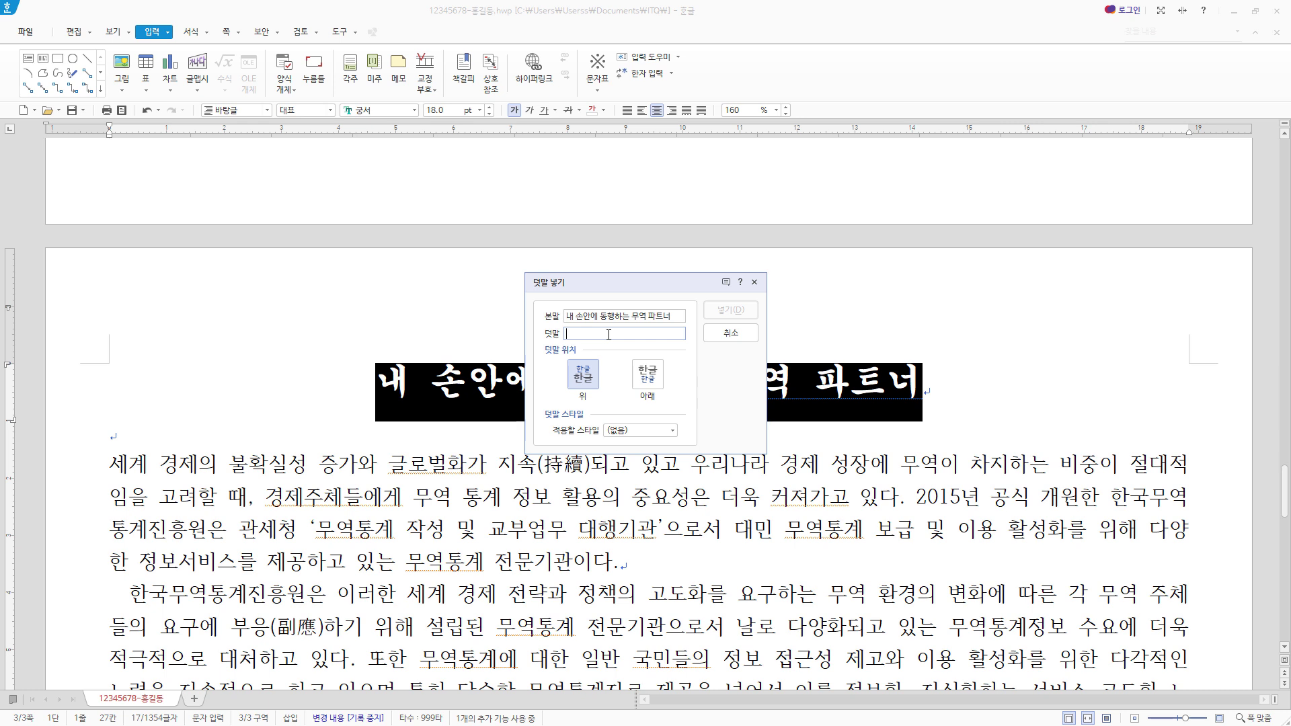
text(한국무역통계진흥원)
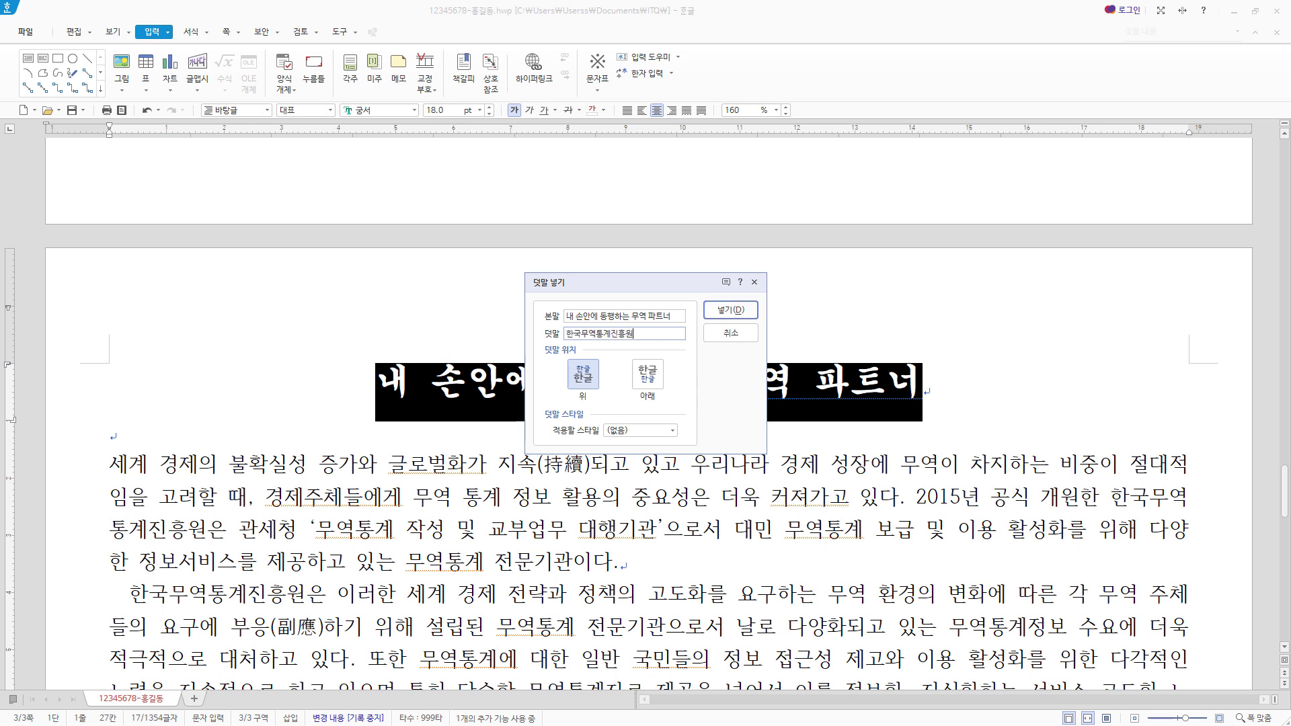
click(748, 311)
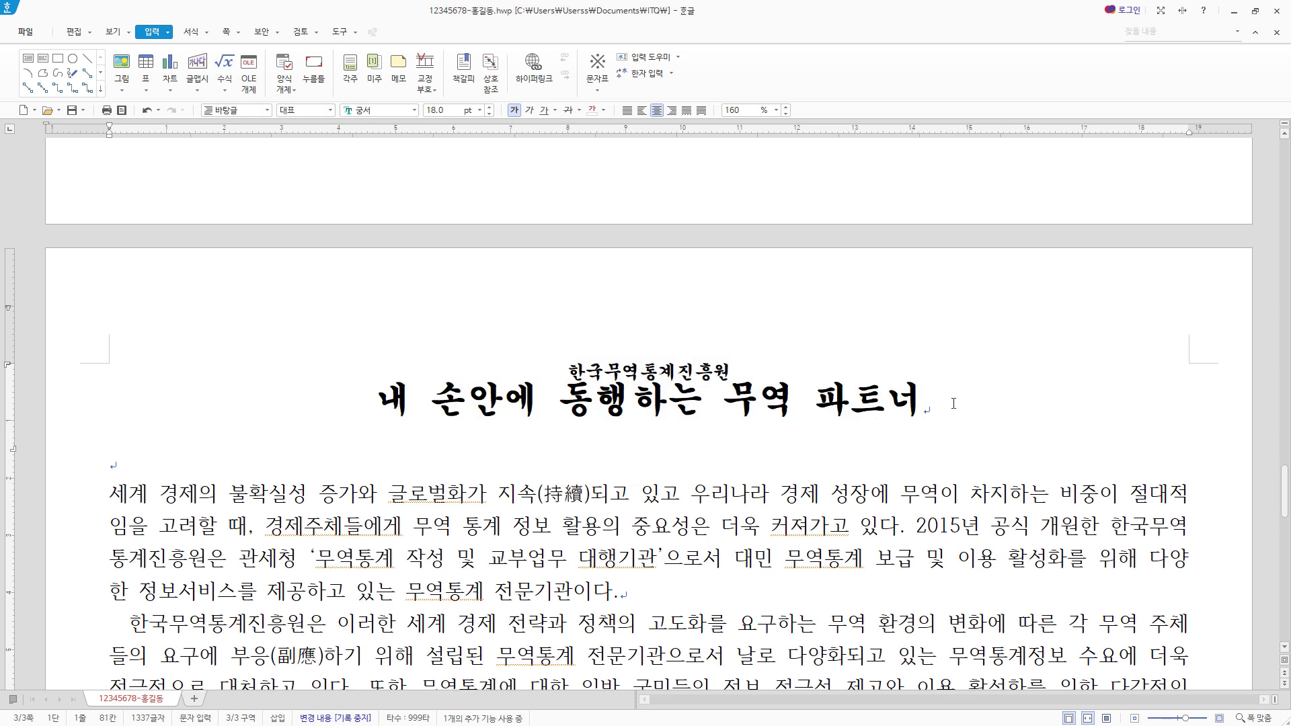
- Create a header for both odd and even pages, without a preset style, containing 무역통계 서비스
click(337, 470)
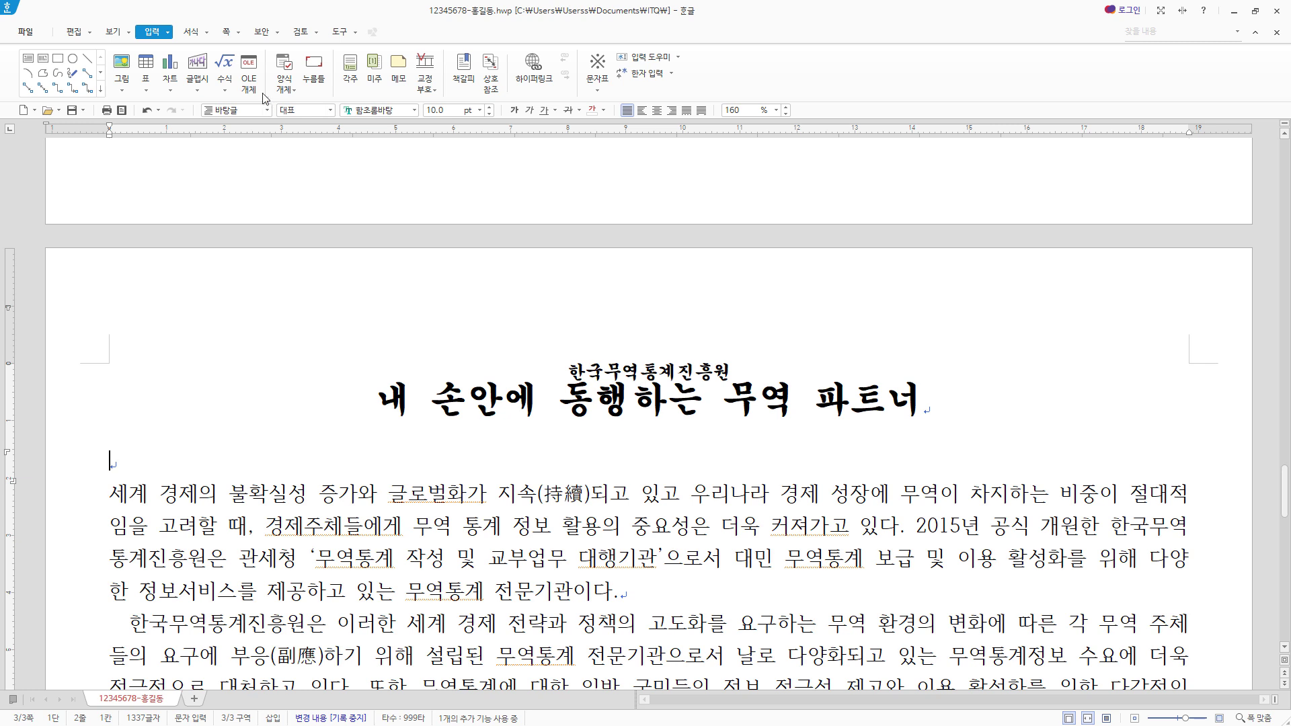
click(226, 31)
click(211, 92)
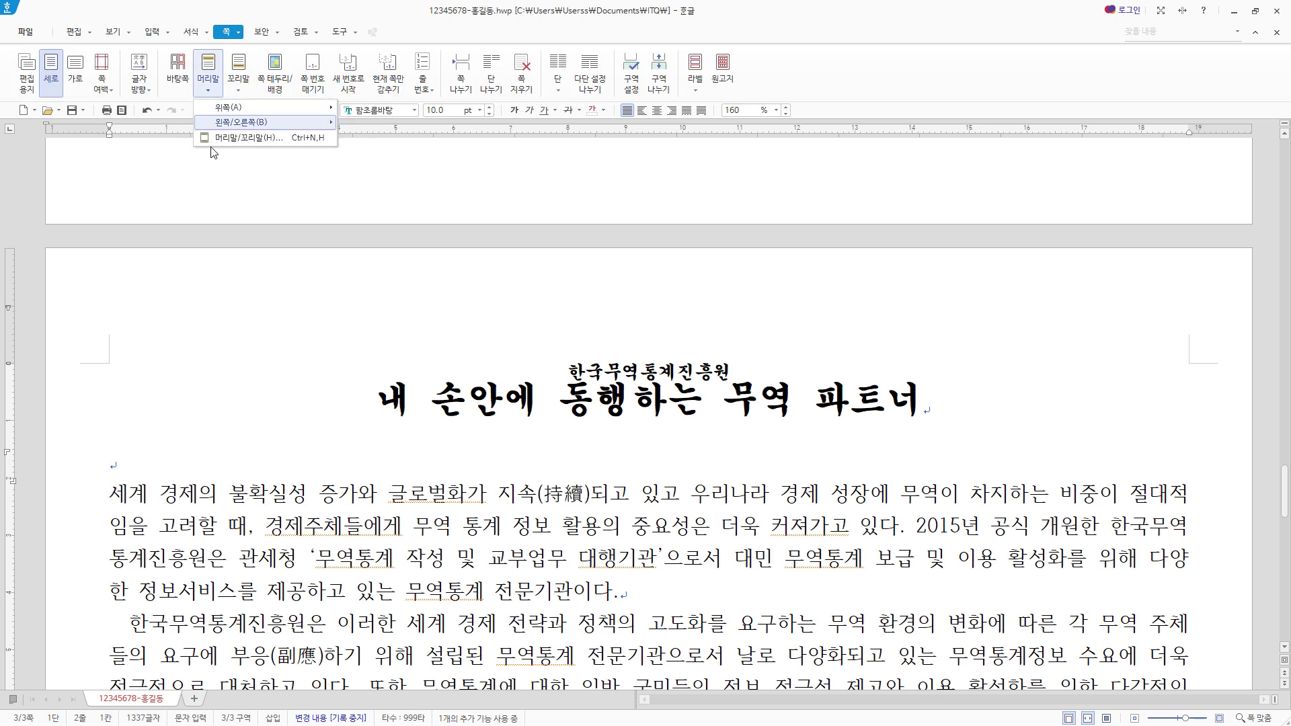
click(227, 143)
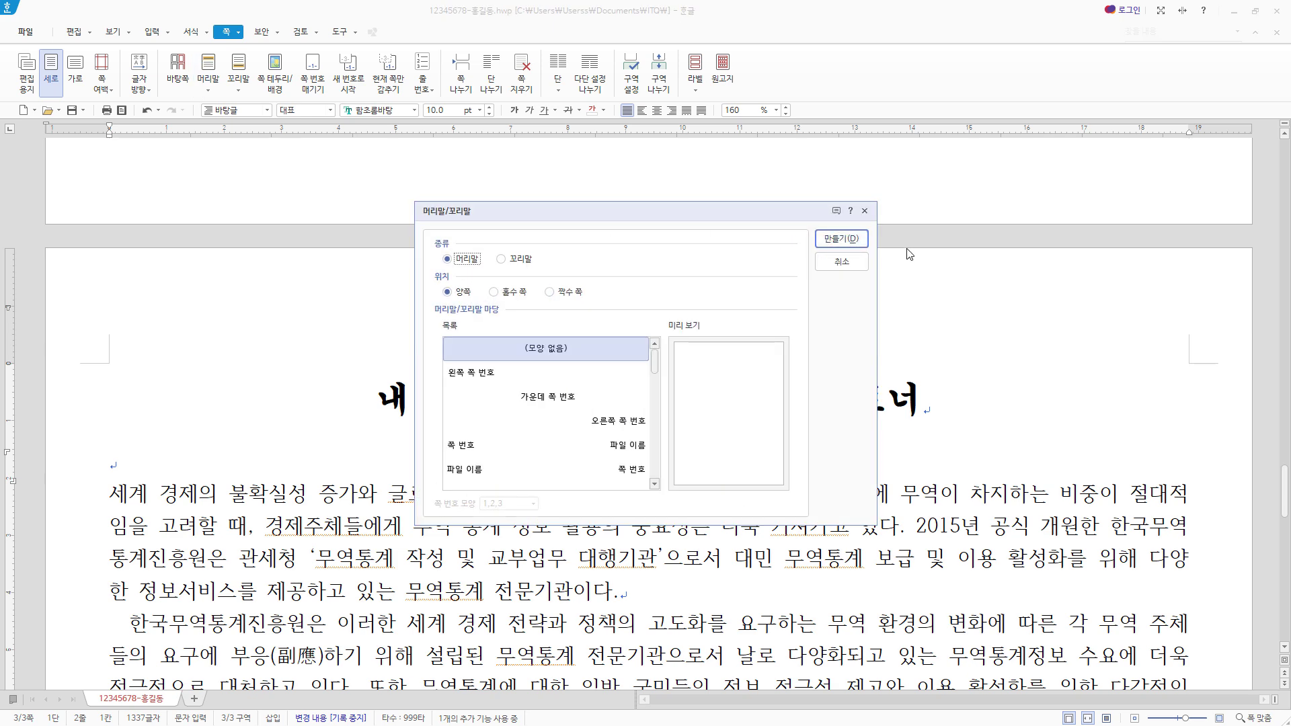
click(857, 242)
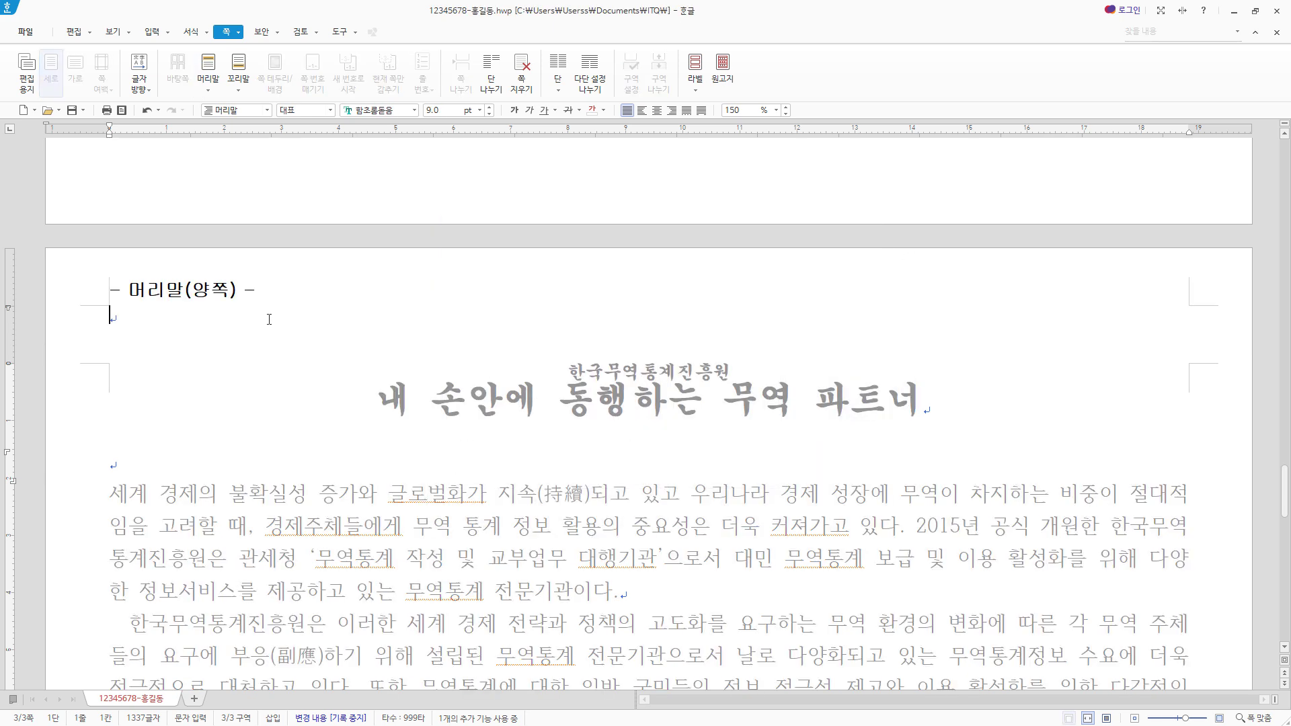
text(무역통계 서비스)
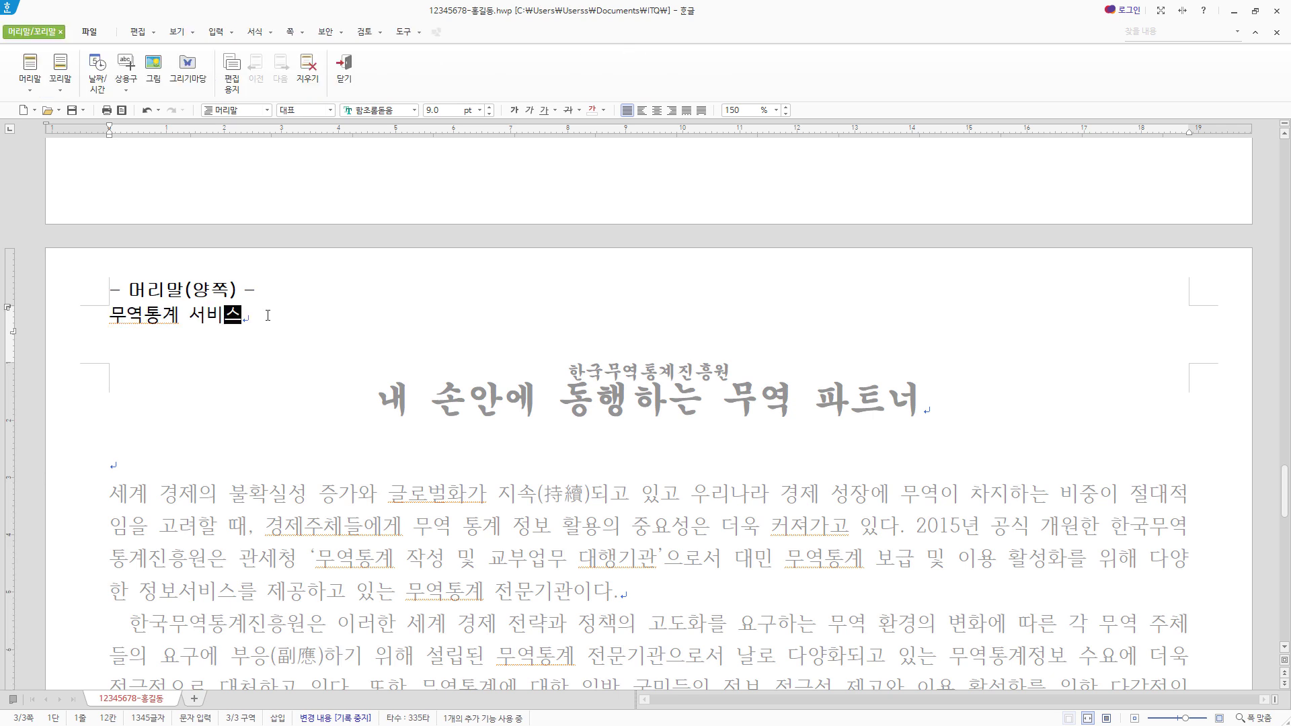
- Format the header text as 돋움, 10 pt, right-aligned, and finish editing the header
key(shift+Home)
click(397, 112)
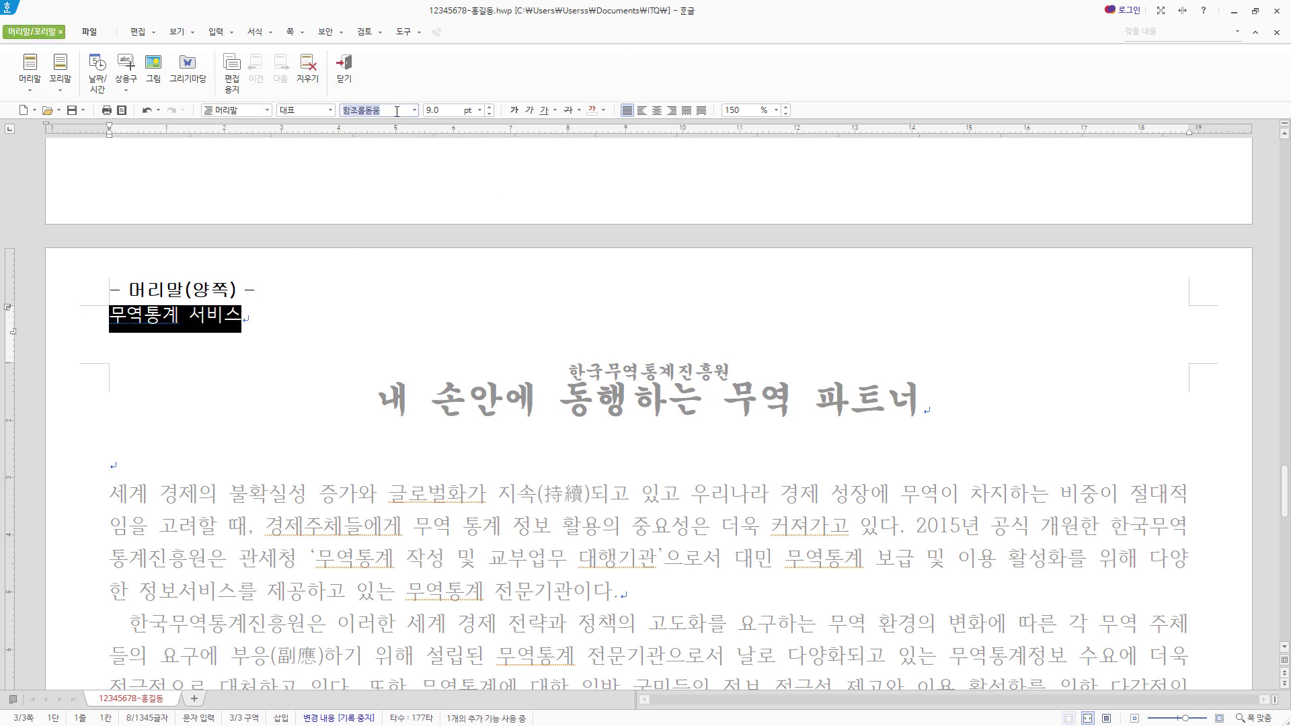
text(돋움)
key(Return)
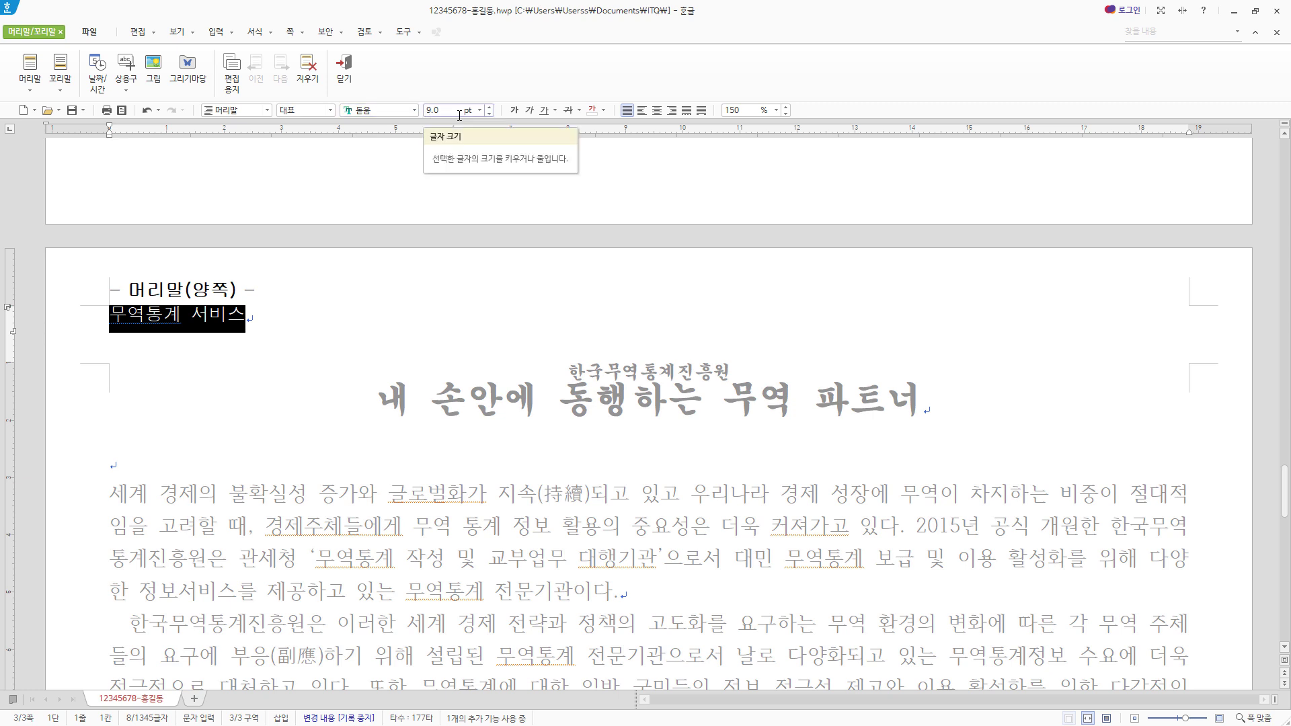
click(489, 106)
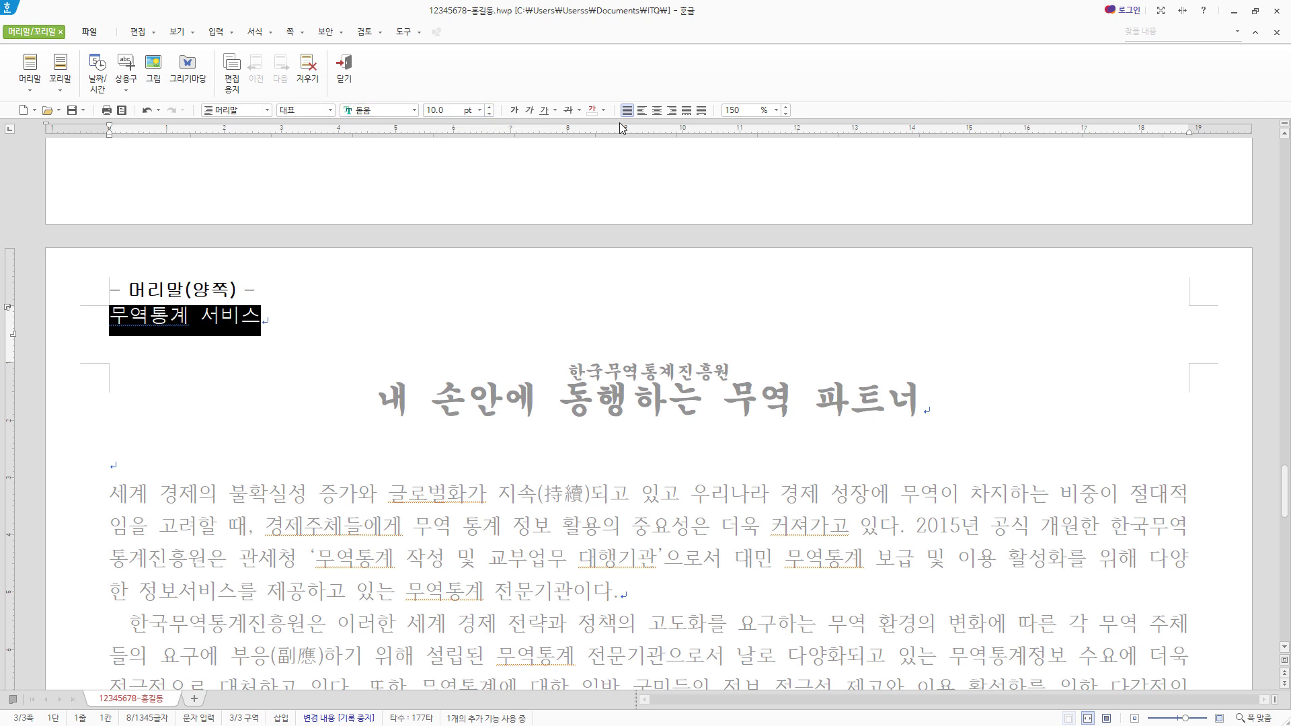
click(671, 110)
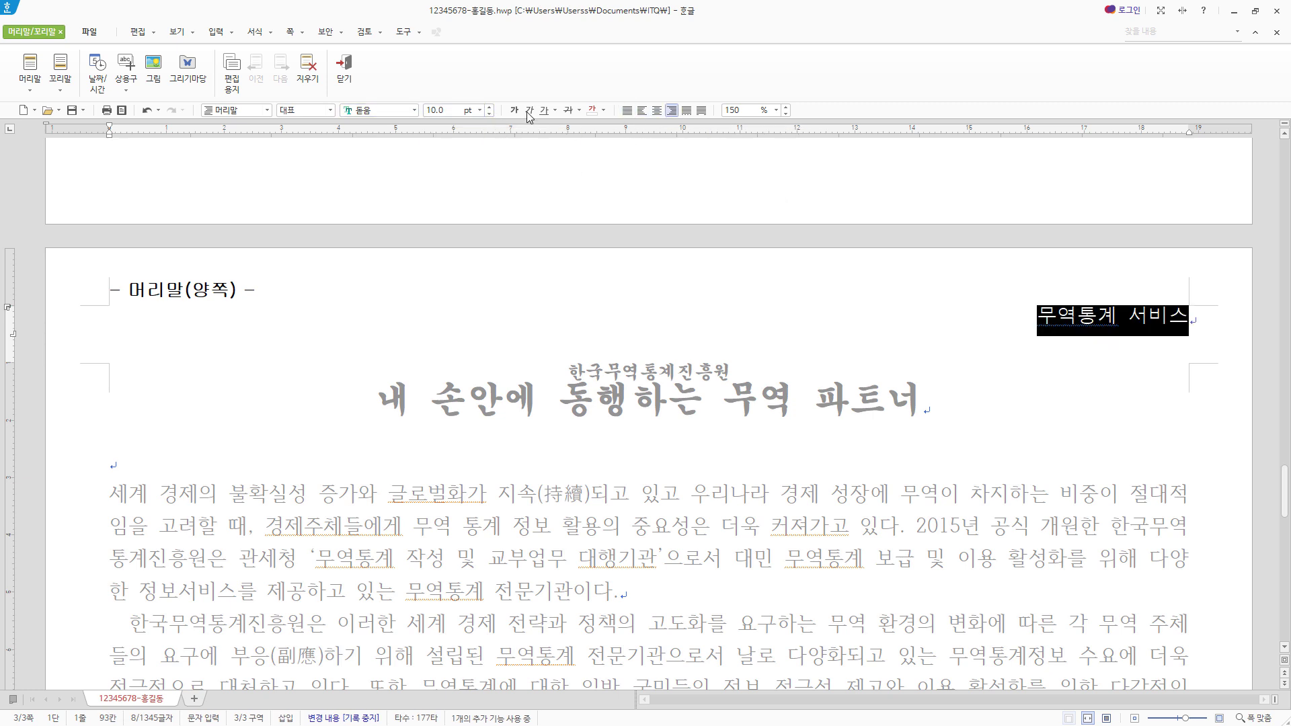
click(344, 68)
- Decorate the first letter of the opening body paragraph as a two-line drop cap in 궁서 with a yellow fill, and save the document
scroll(121, 315, down, 3)
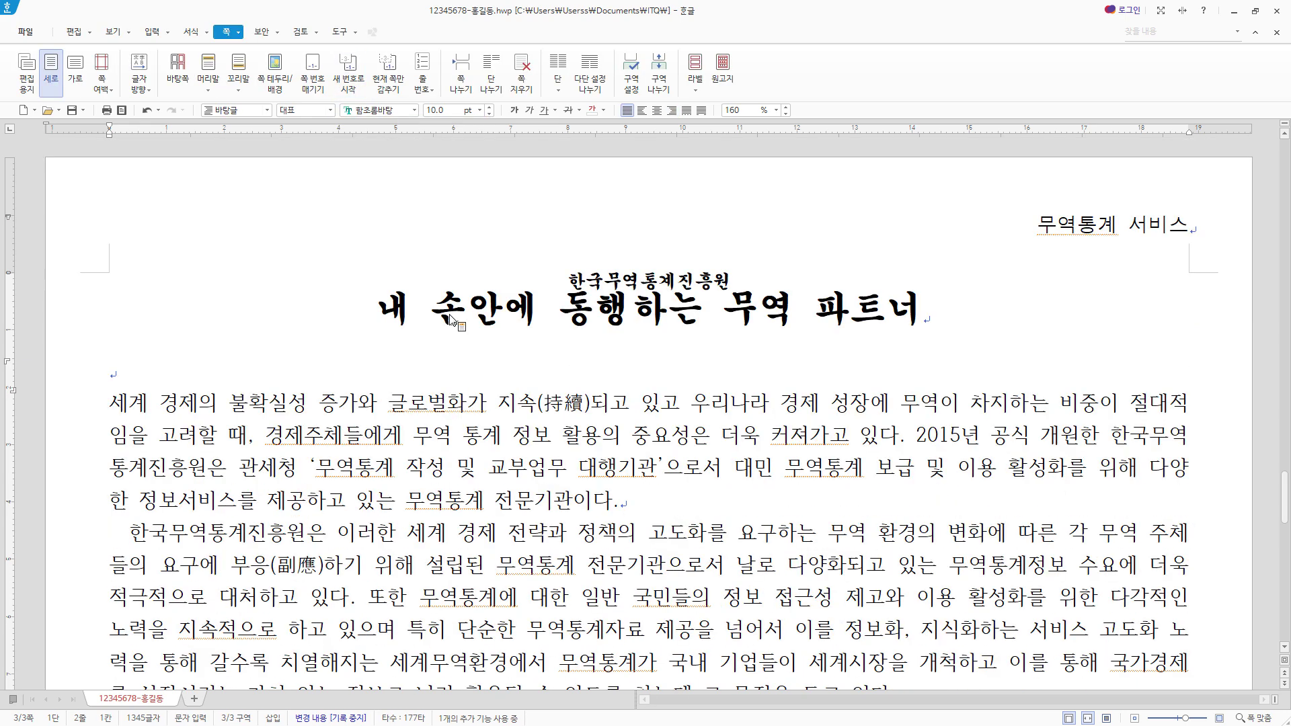
click(113, 313)
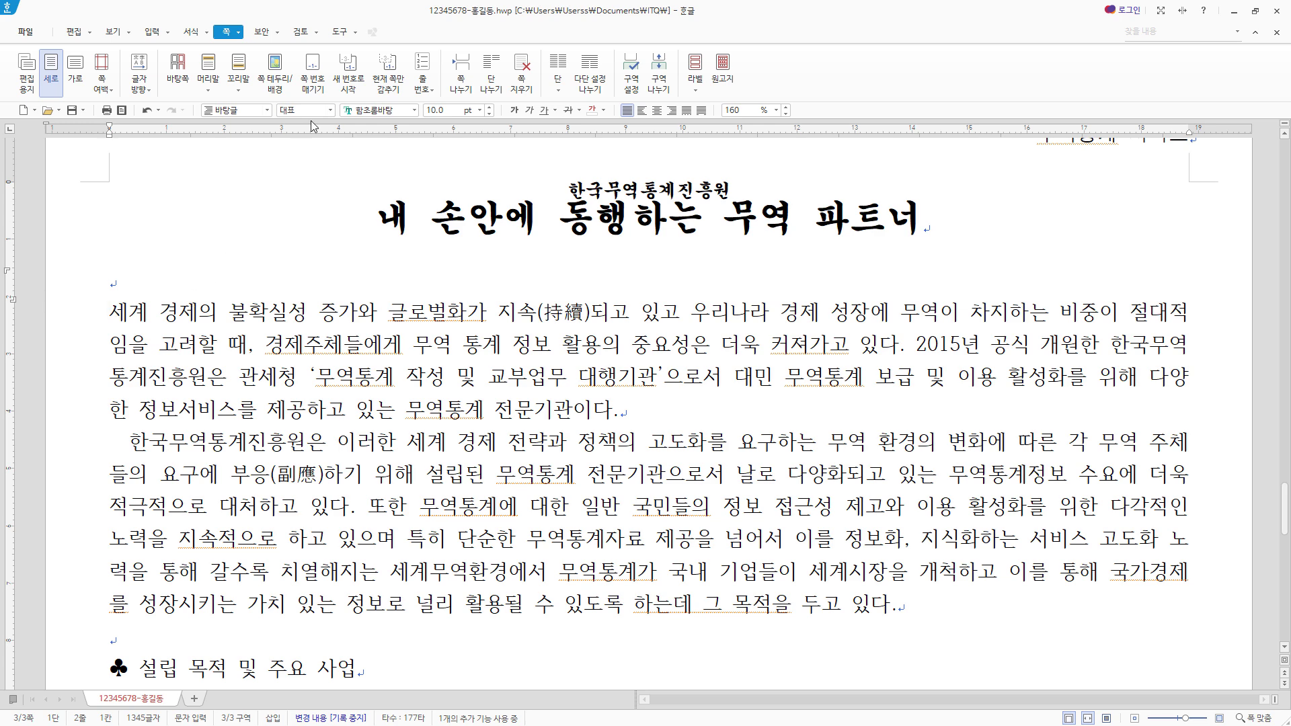
click(191, 32)
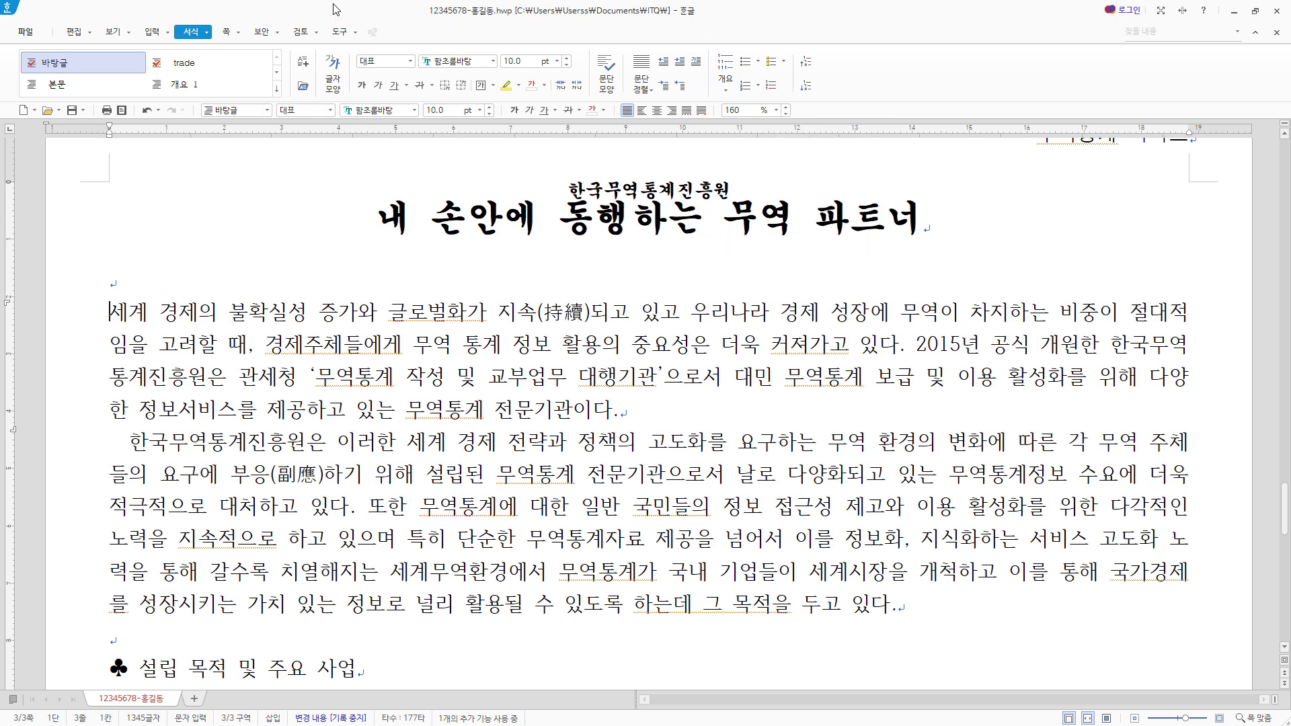
click(207, 33)
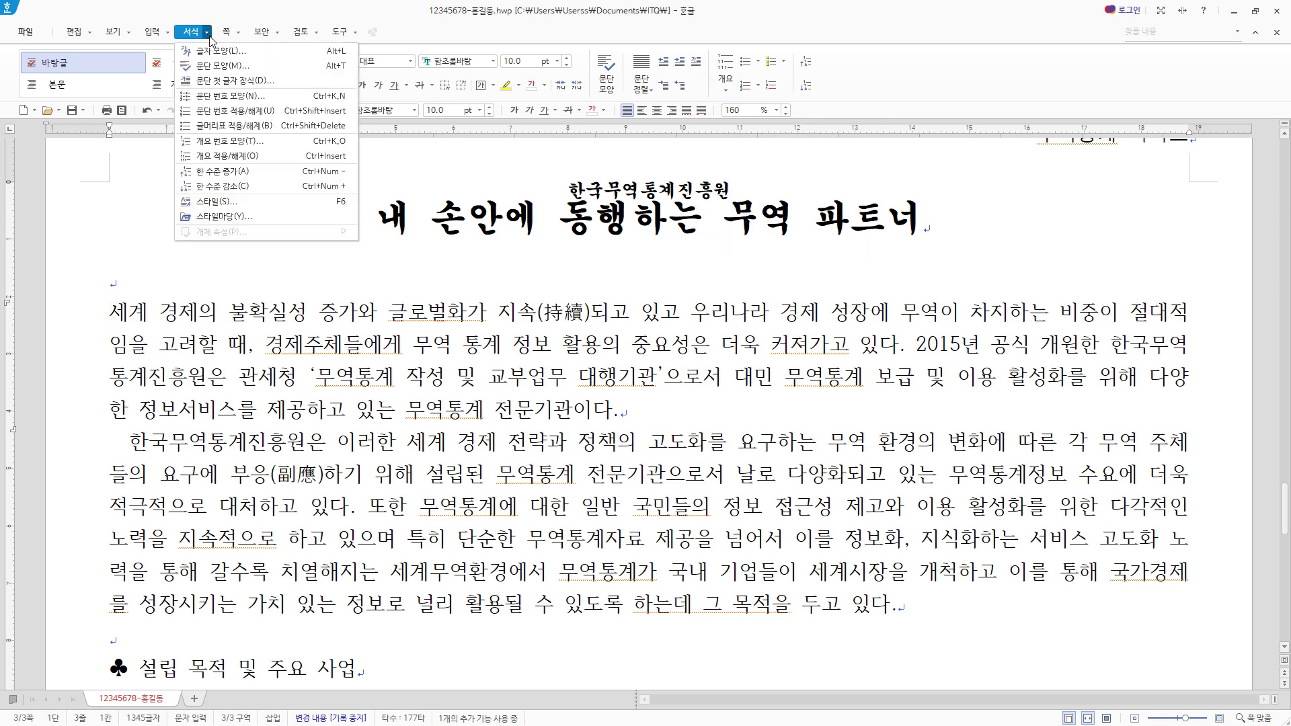
click(244, 84)
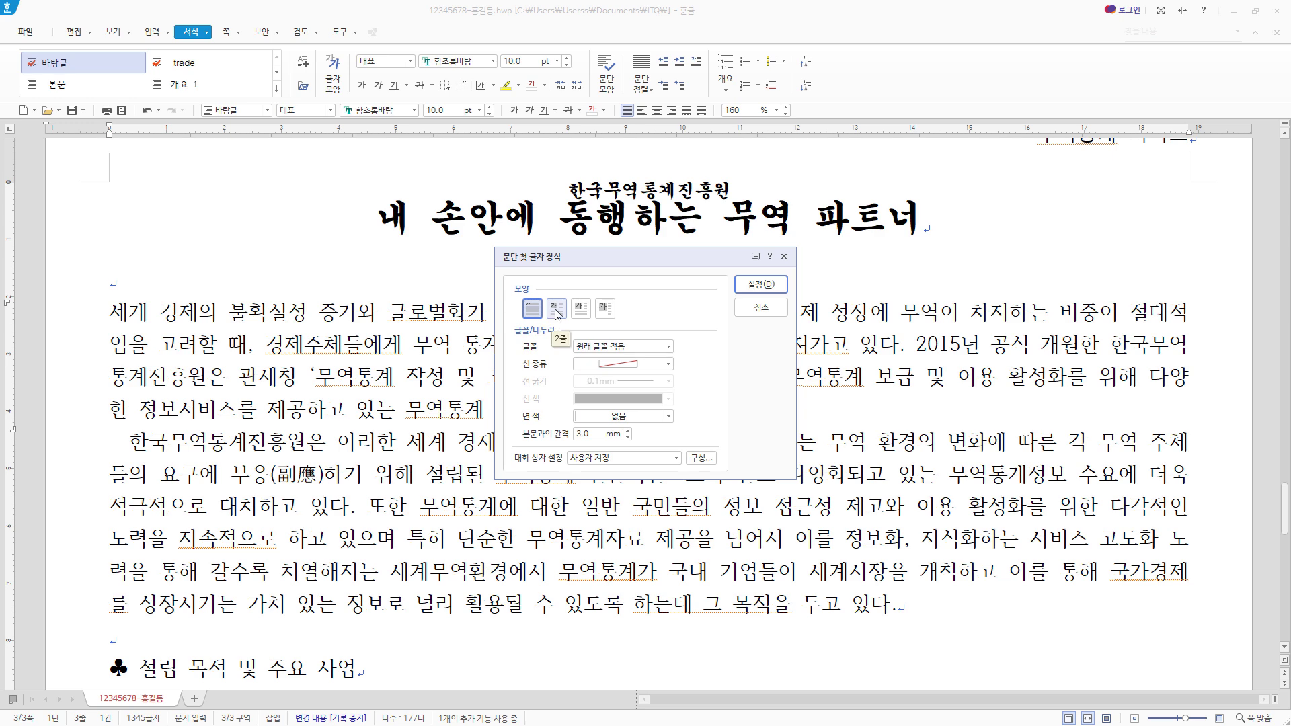
click(557, 310)
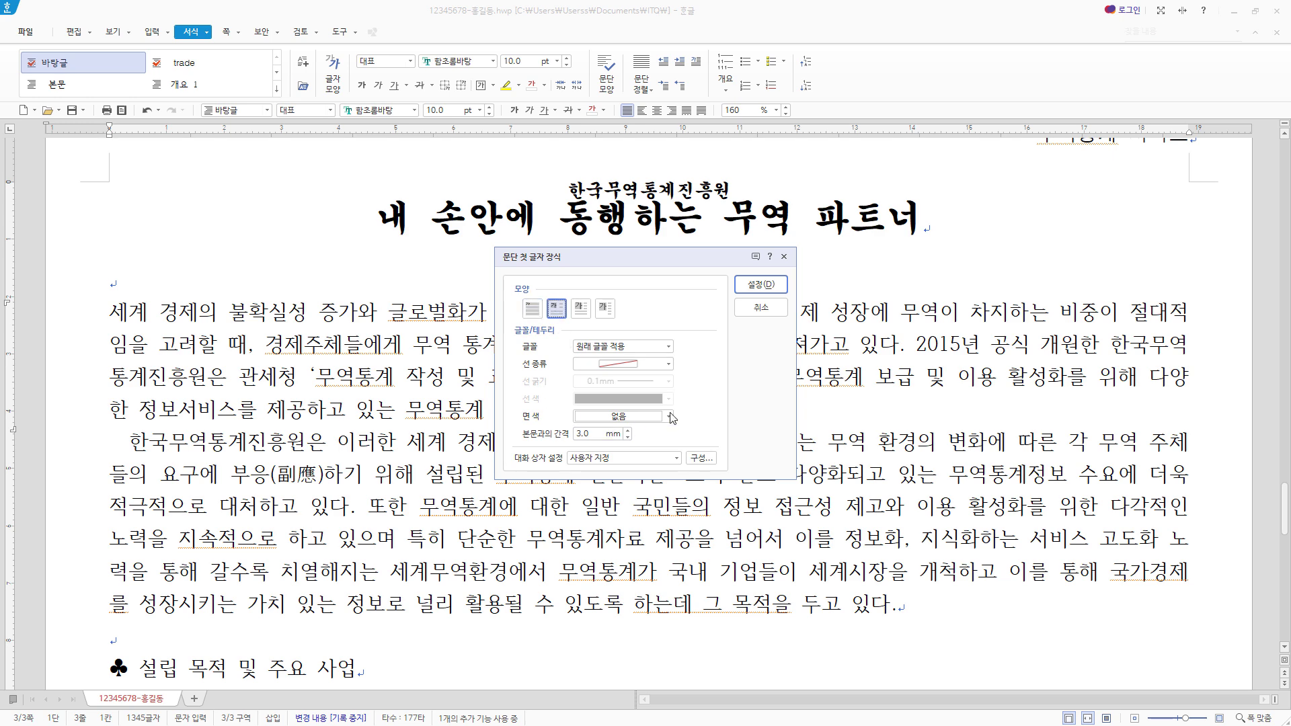
click(669, 346)
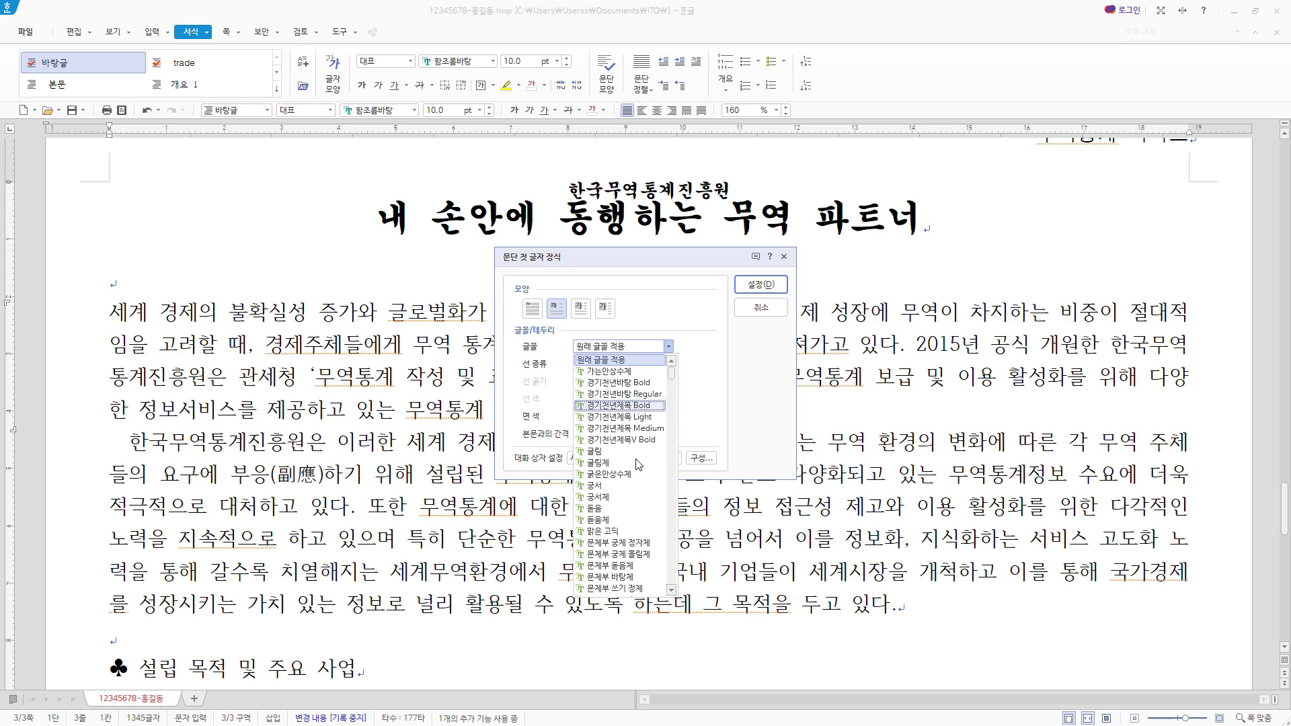
click(632, 487)
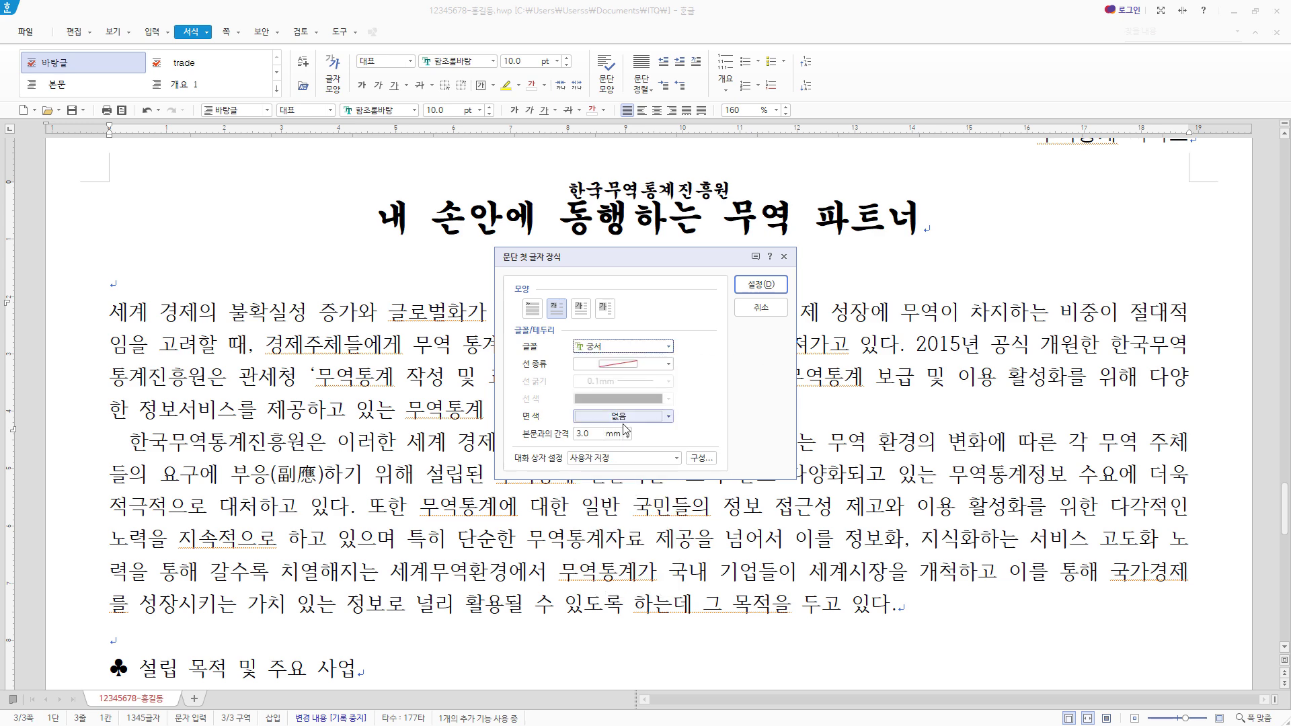
click(654, 422)
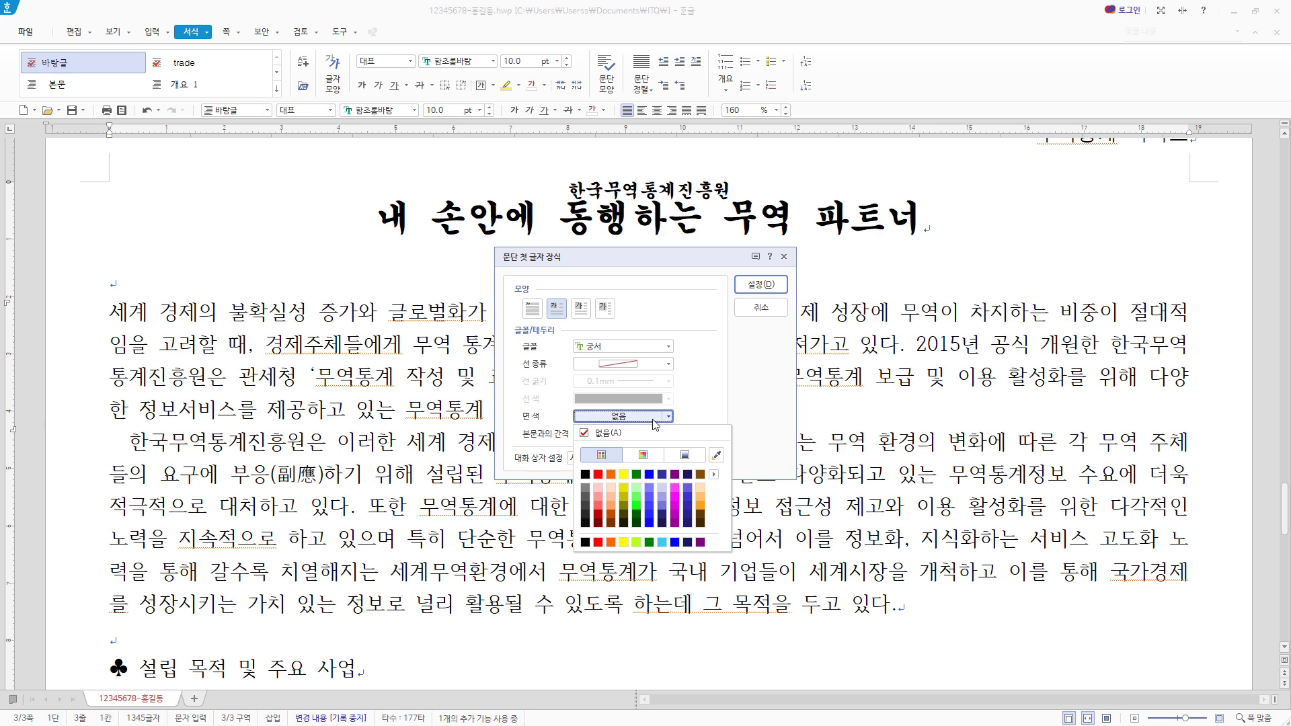
click(625, 474)
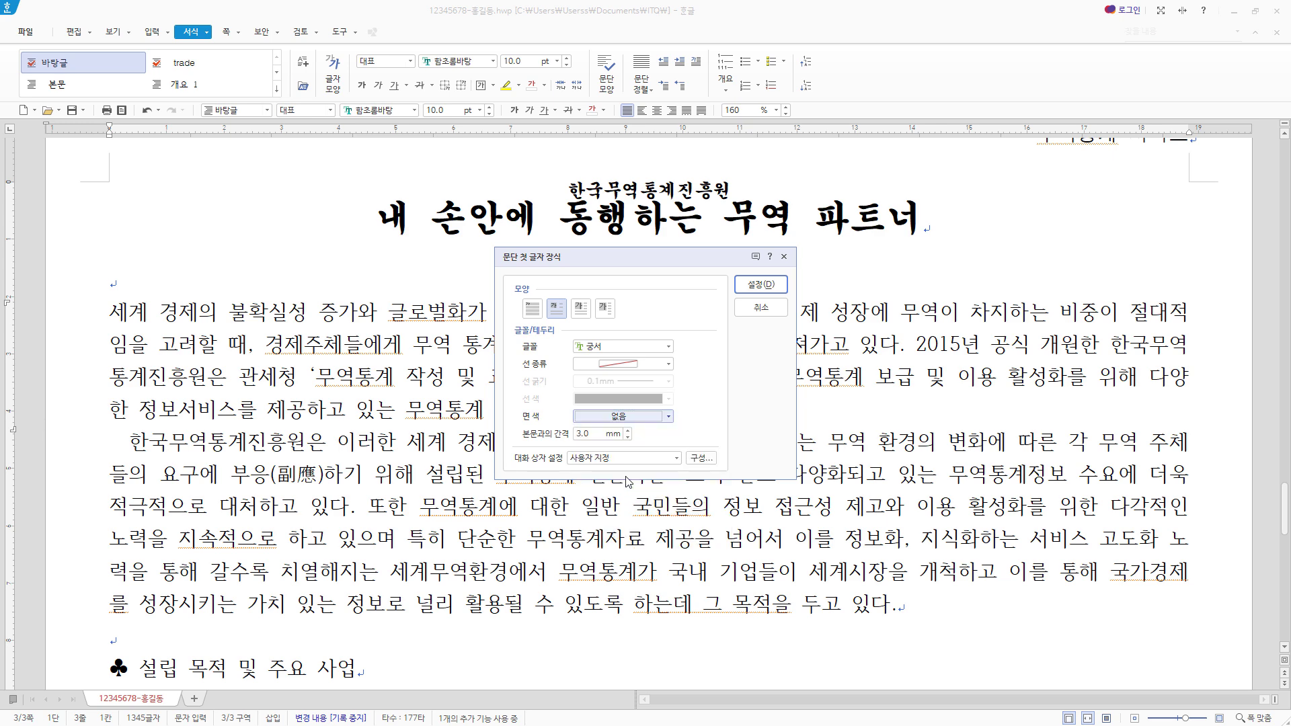
click(783, 288)
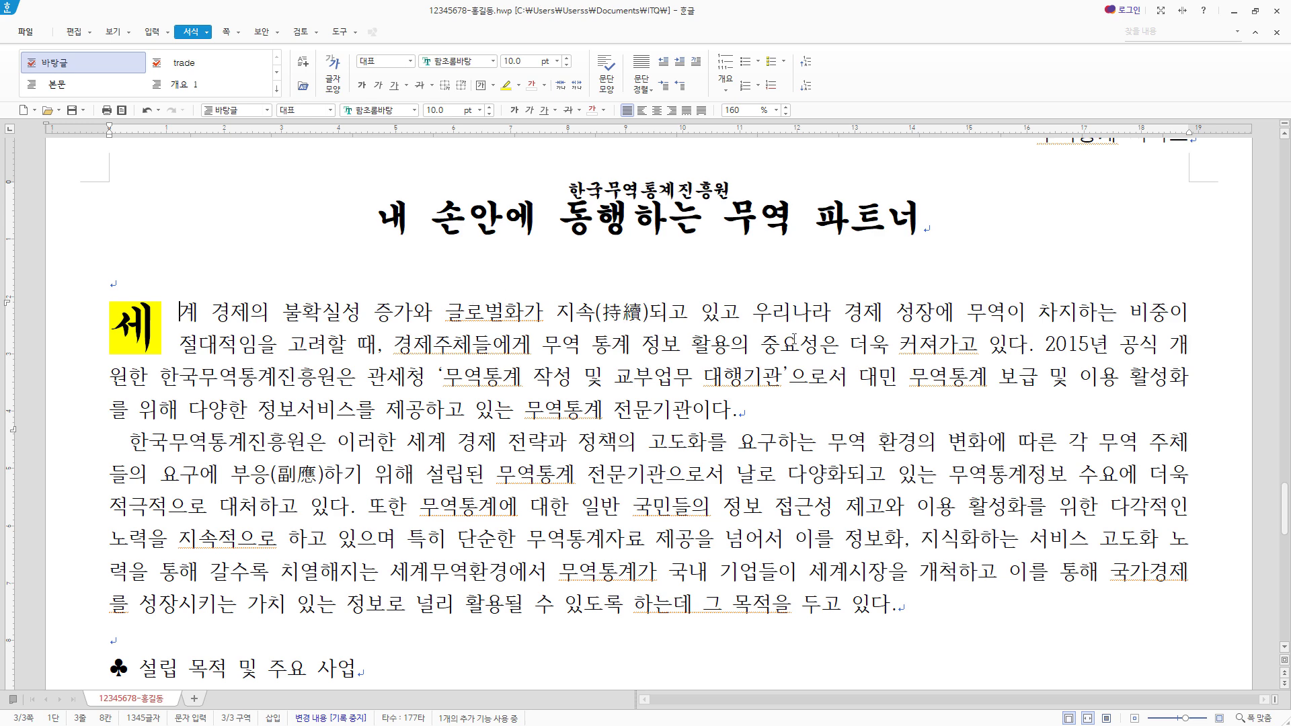
key(alt+s)
- Add a footnote after 노력 in the second paragraph reading 2016년 5월 19일 빅데이터 기반의 무역통계정보분석서비스 개시
click(129, 572)
click(160, 32)
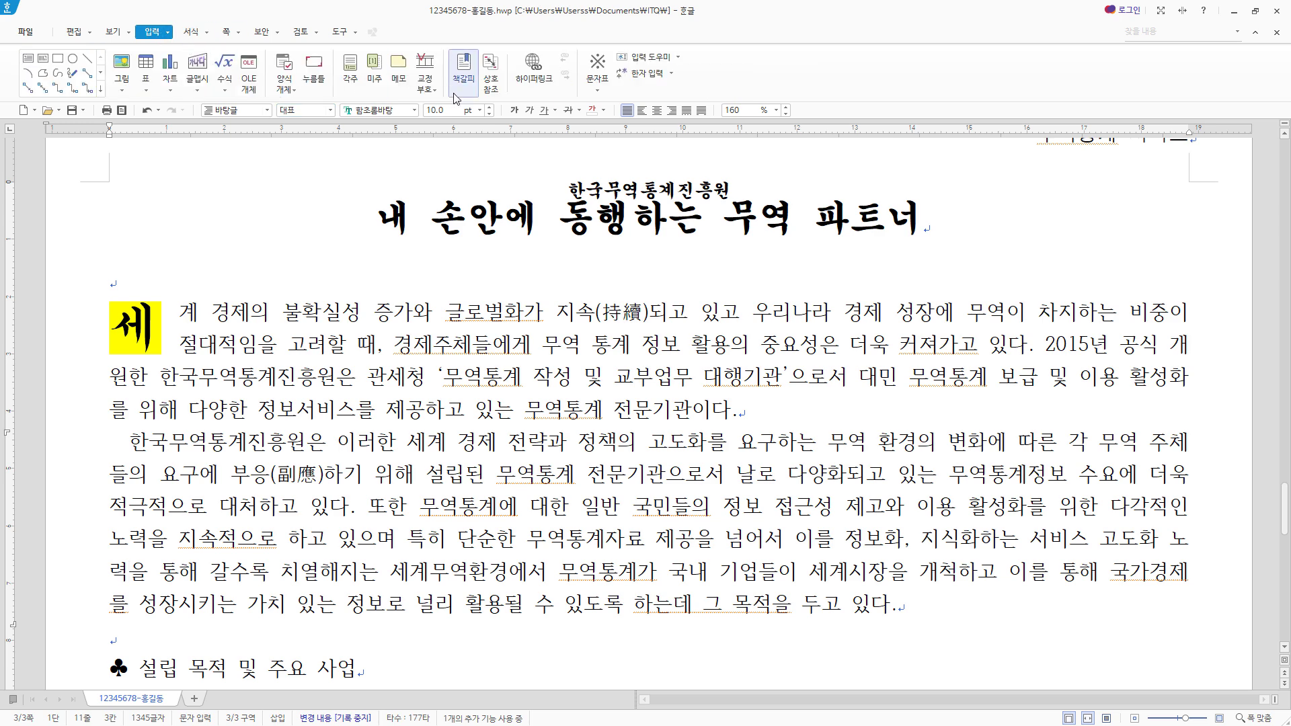
click(351, 70)
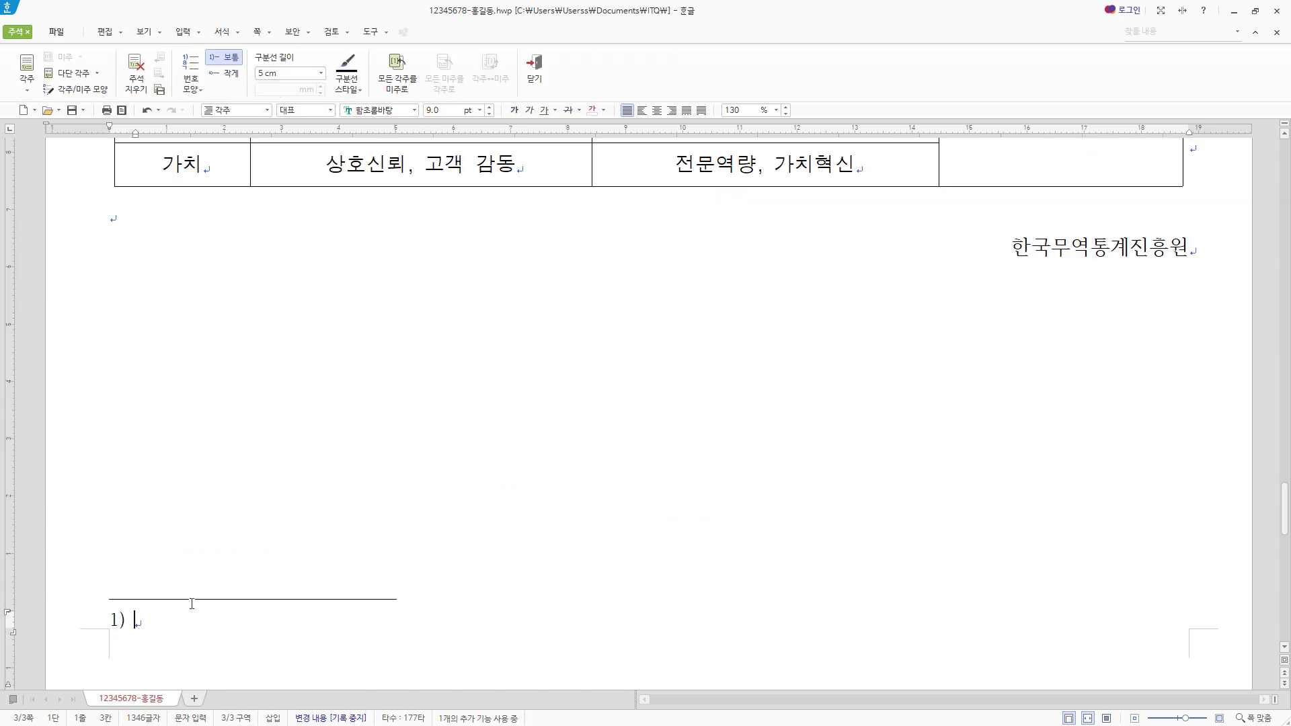
scroll(195, 585, down, 2)
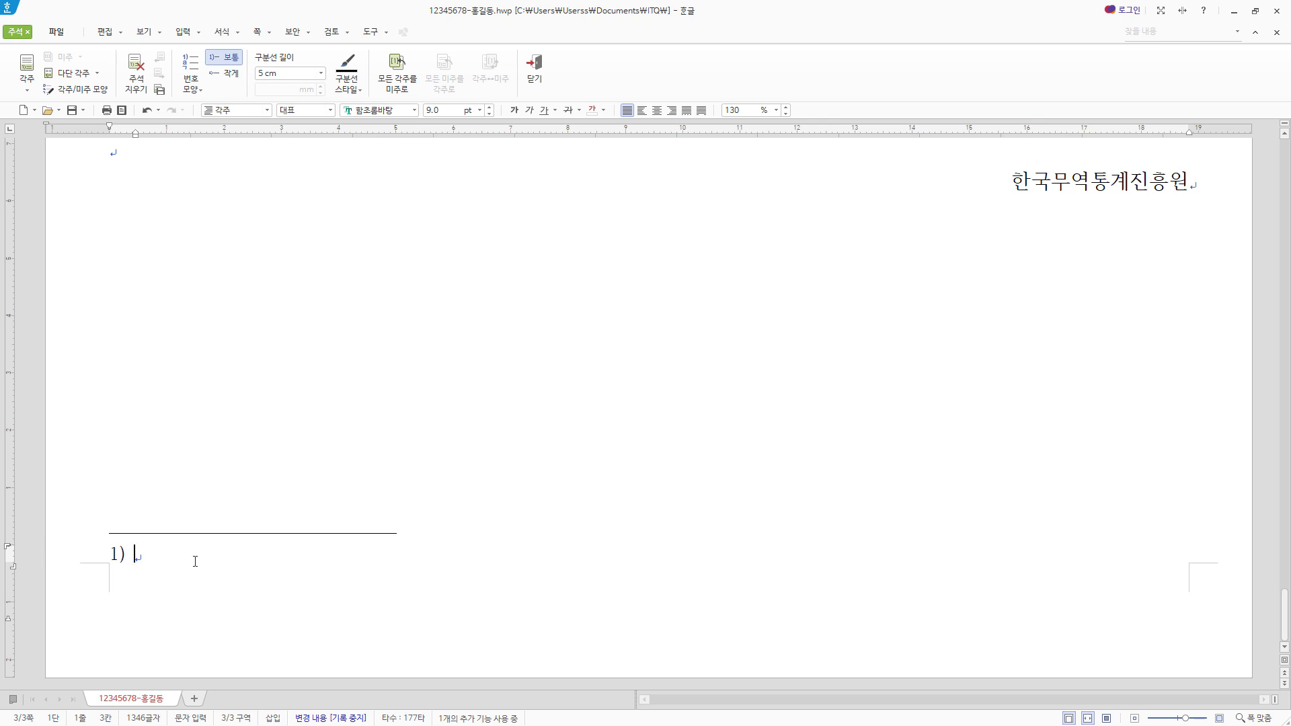
text(2016년 5월 19일 빅데이터 기반의 무역통계정보분석서비스 개시)
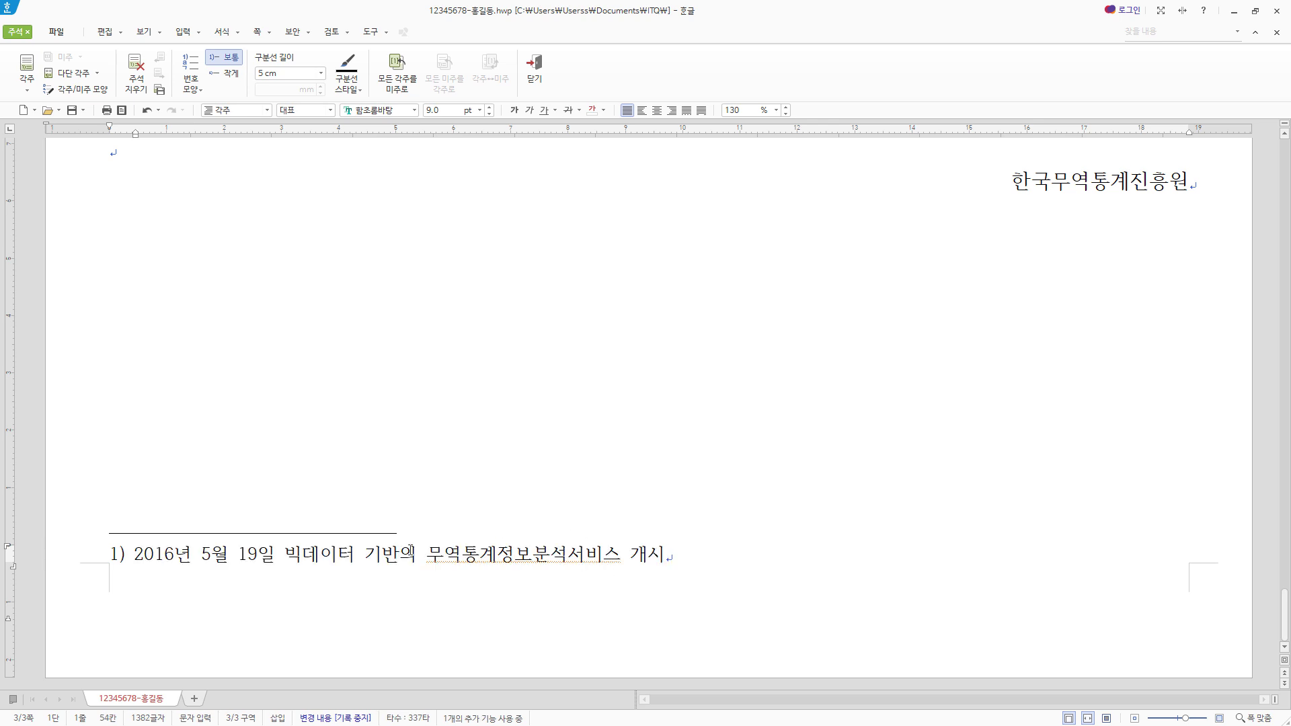
- Set the footnote numbering to ㉠,㉡,㉢ without a trailing character, with a 5 cm separator line, and return to the body text
key(shift+Left)
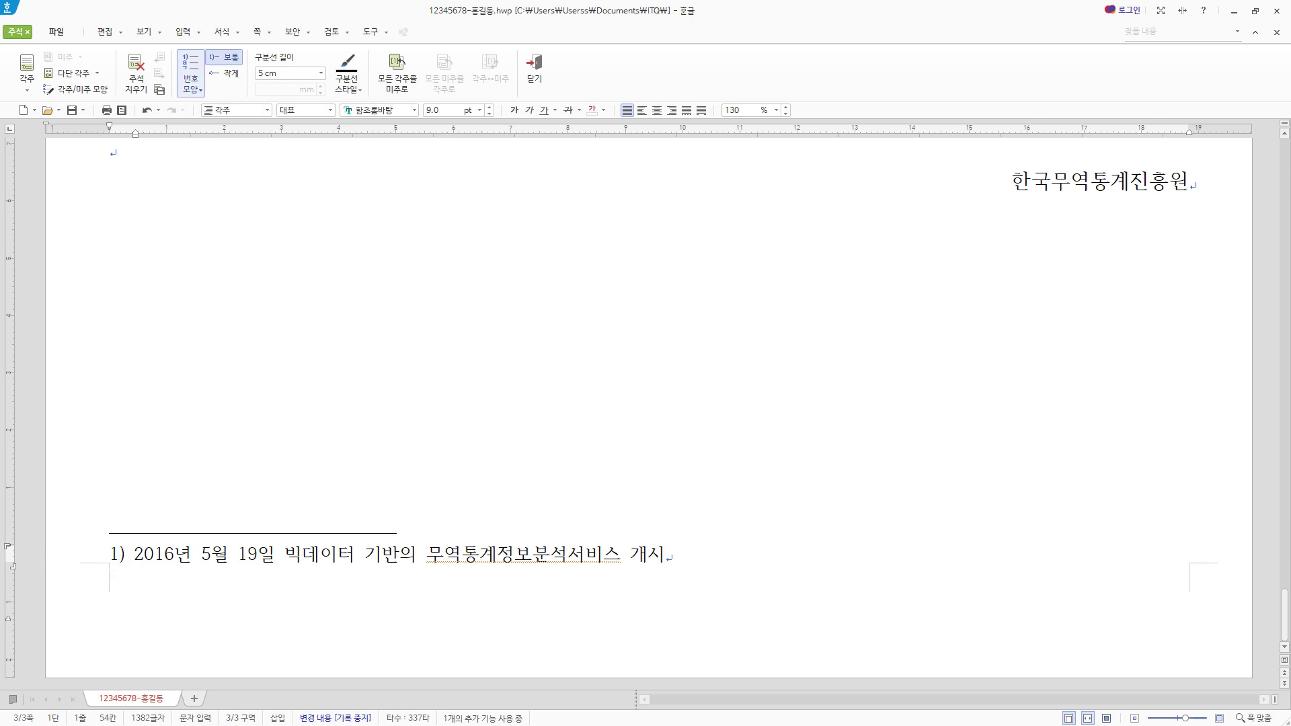
click(192, 81)
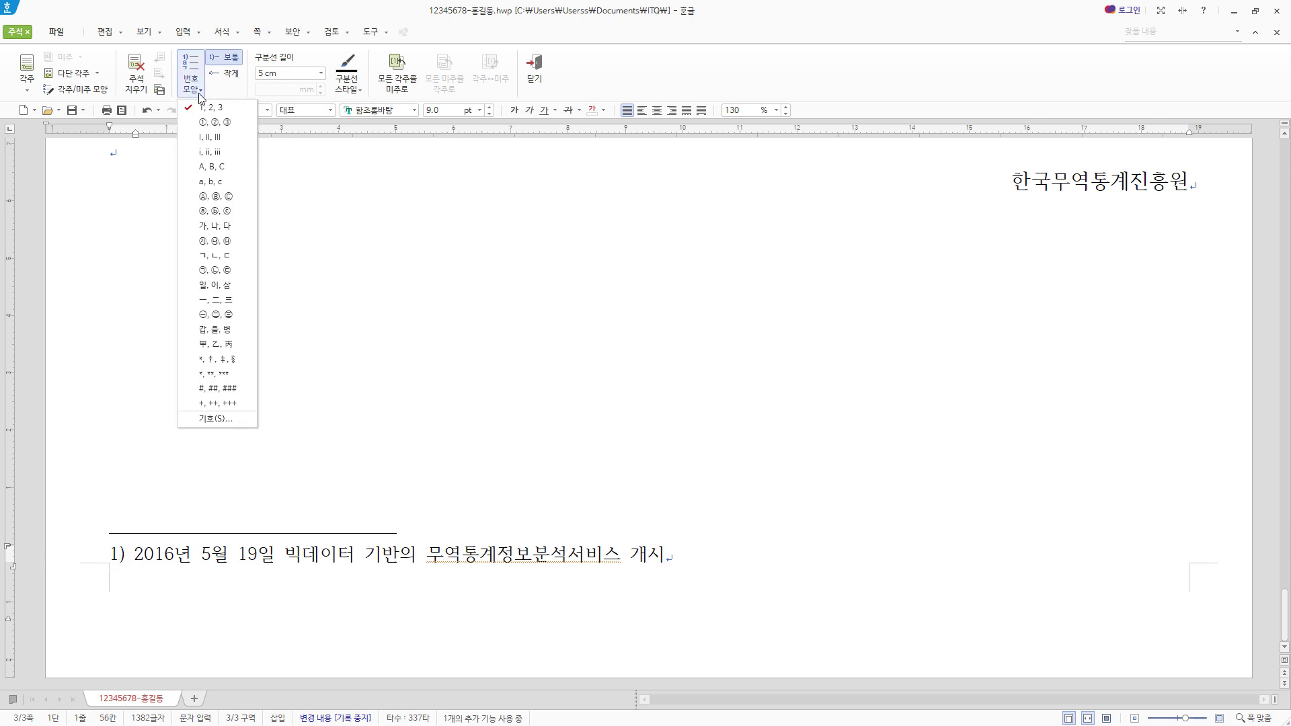
click(99, 90)
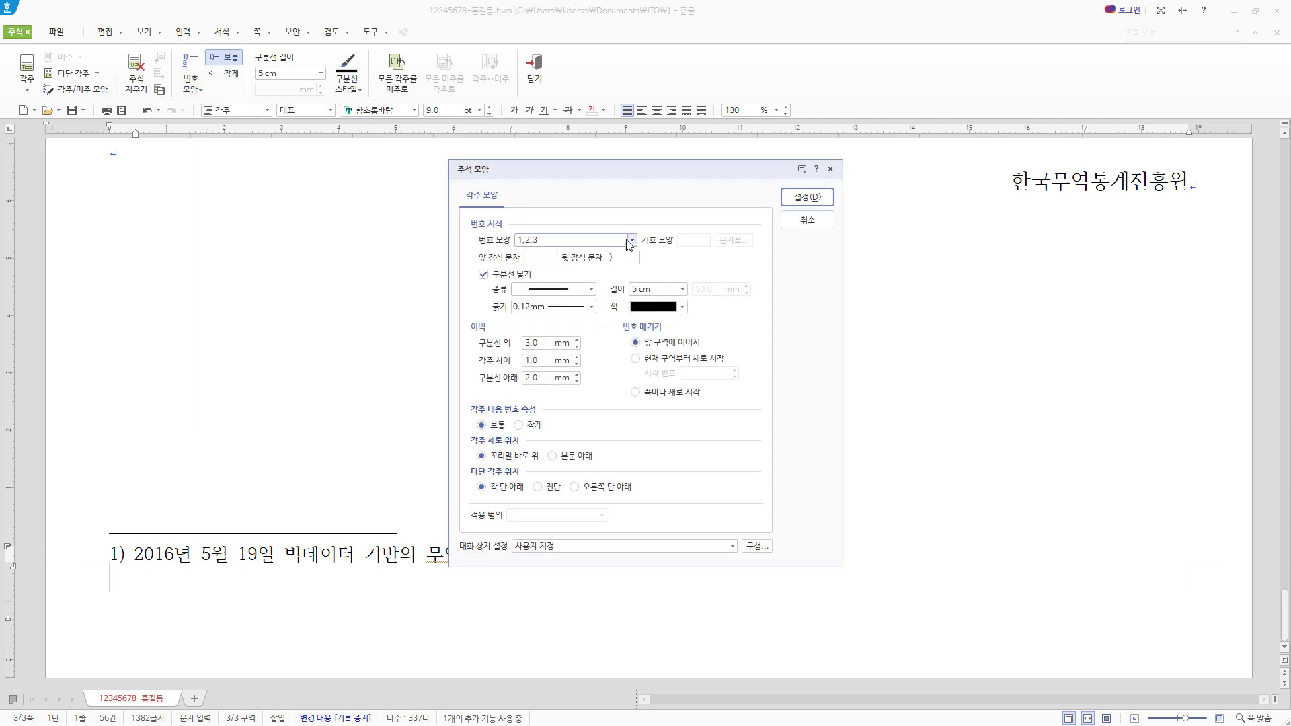
click(631, 240)
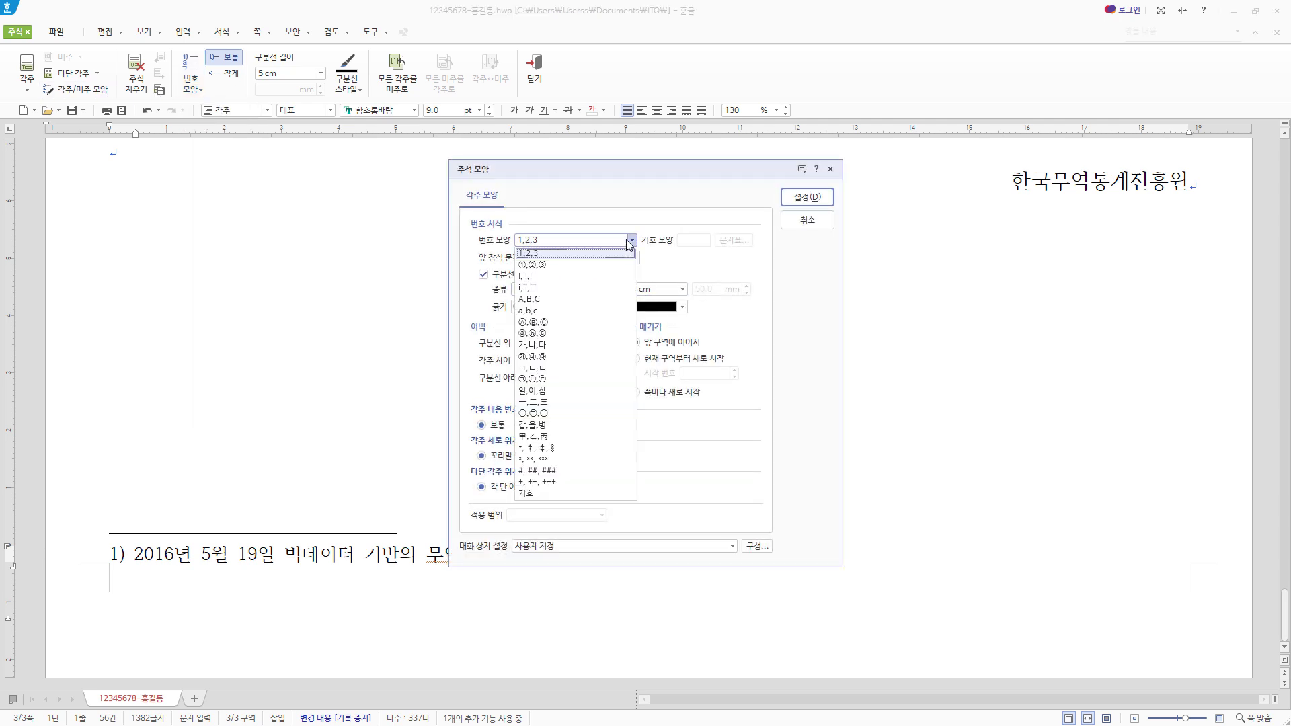
click(567, 380)
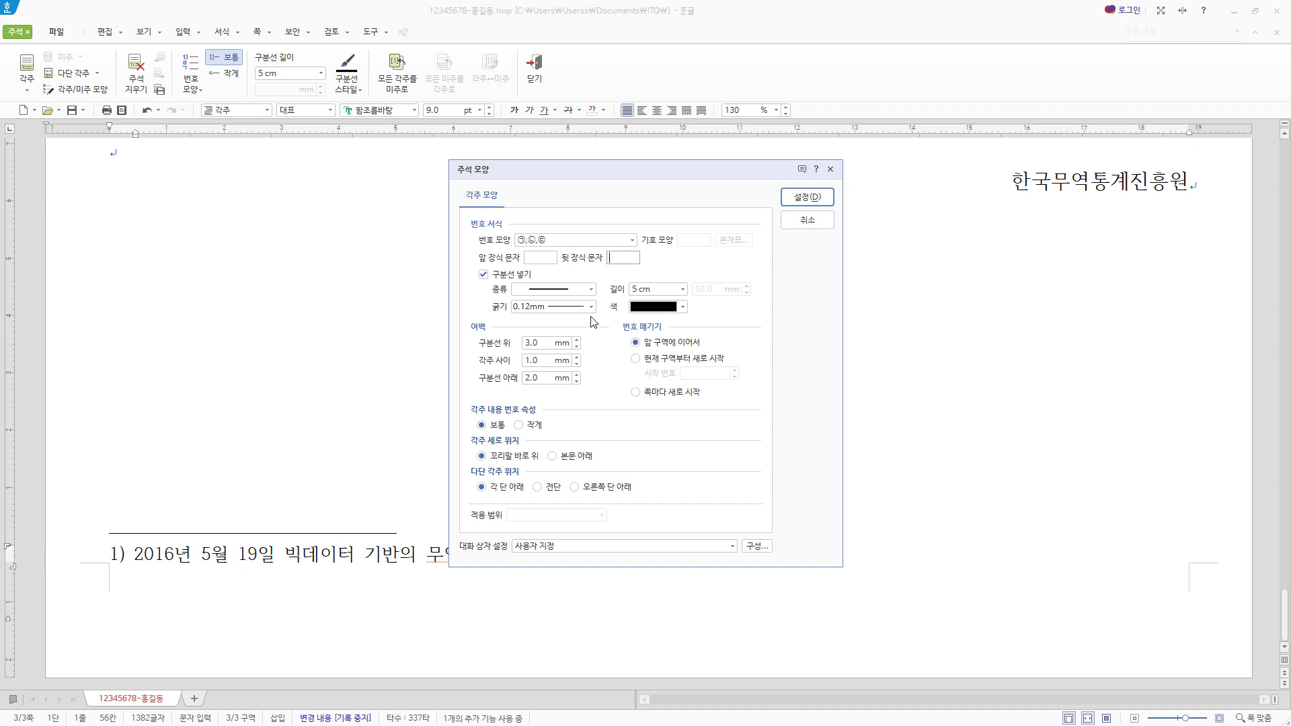
click(683, 290)
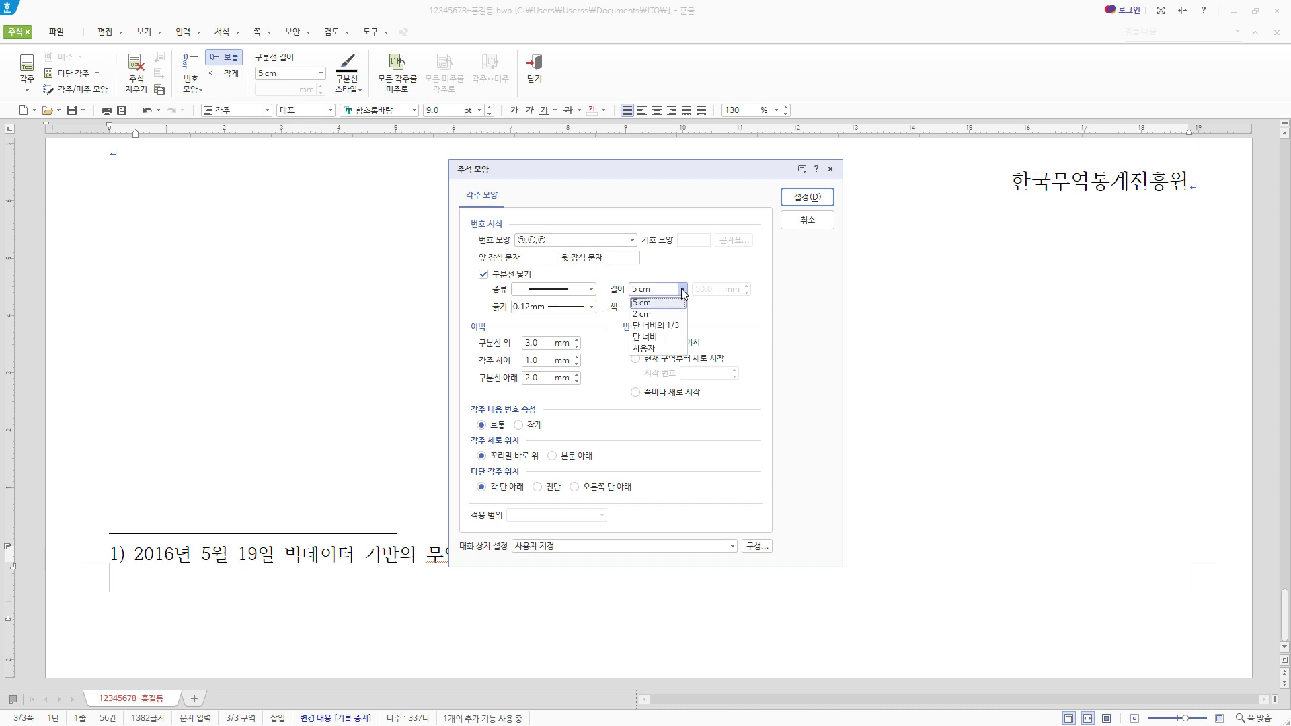
click(656, 304)
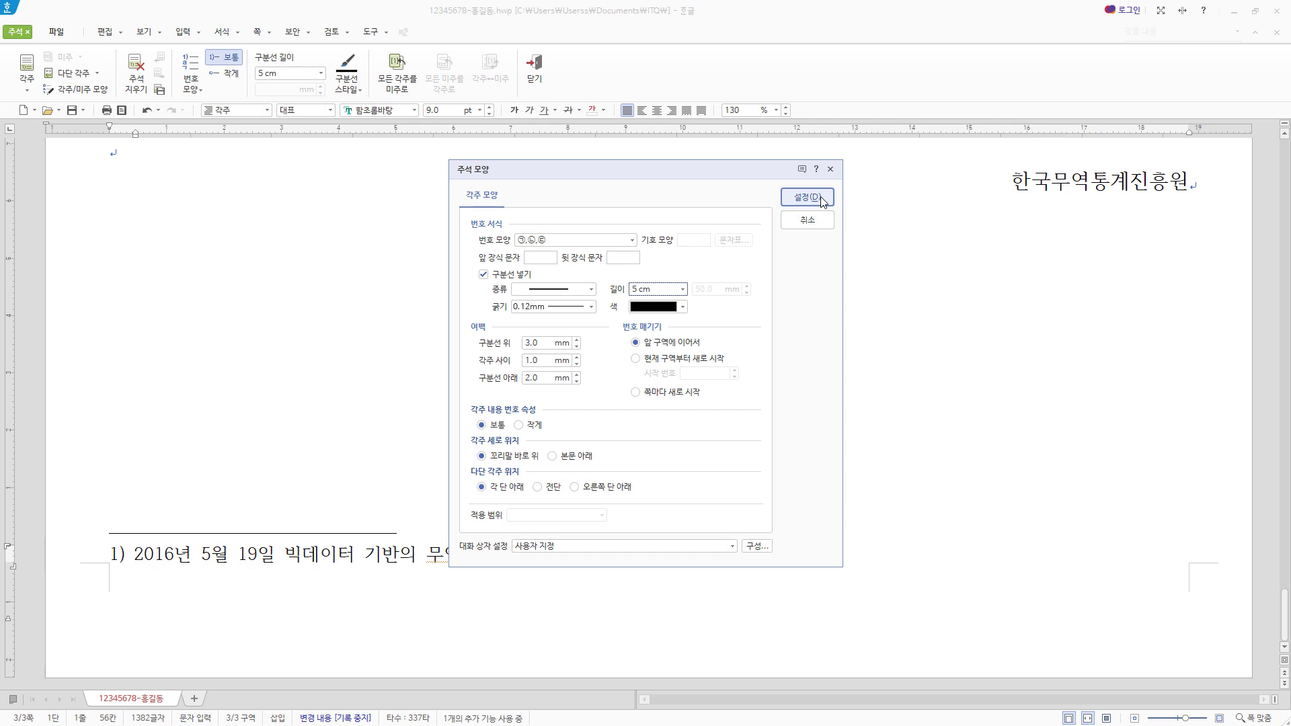
click(807, 197)
scroll(669, 546, up, 15)
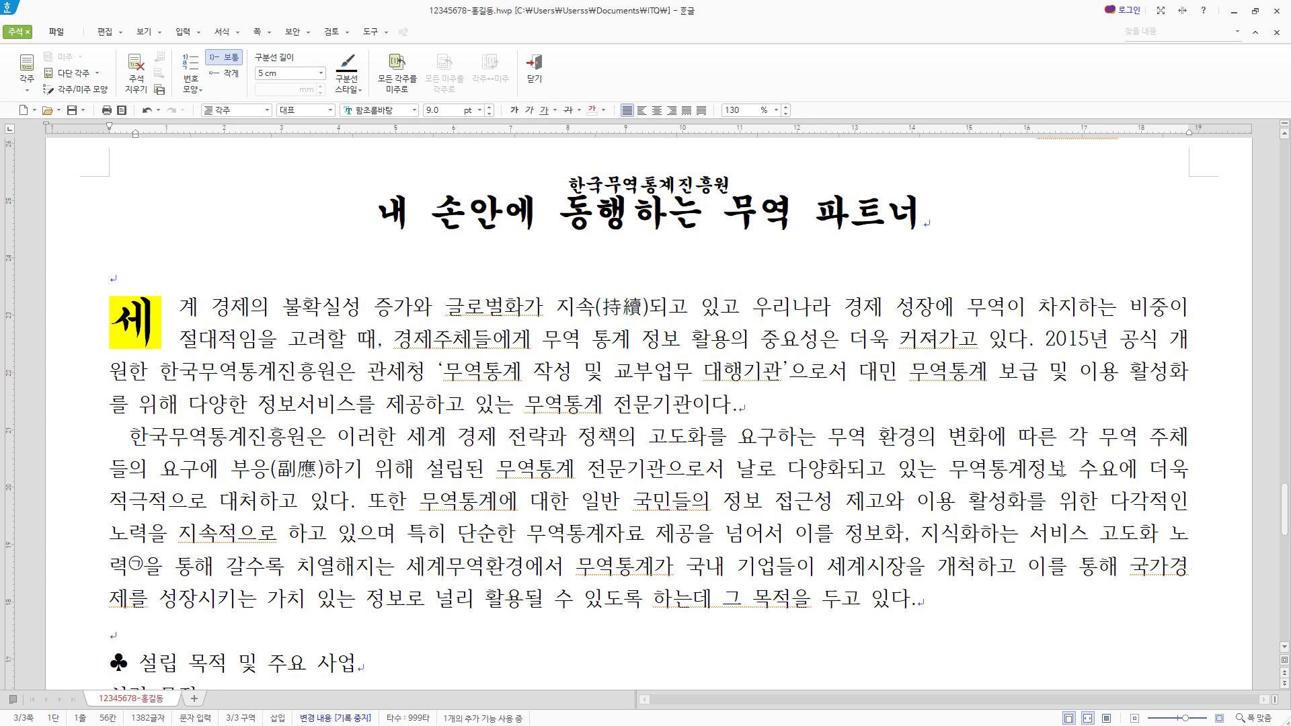
key(shift+Escape)
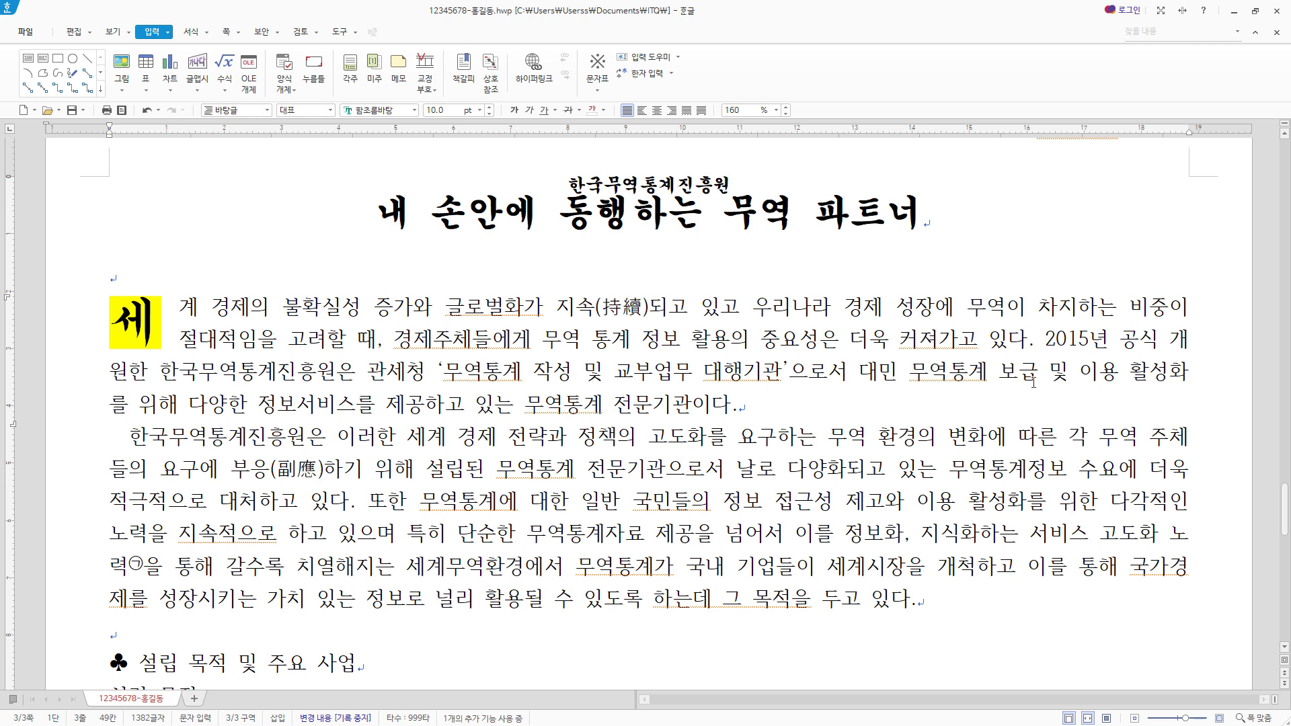
- Insert the embedded picture 그림4.JPG into the article, shrink it to about 83 × 108 mm and move it over the text
click(122, 65)
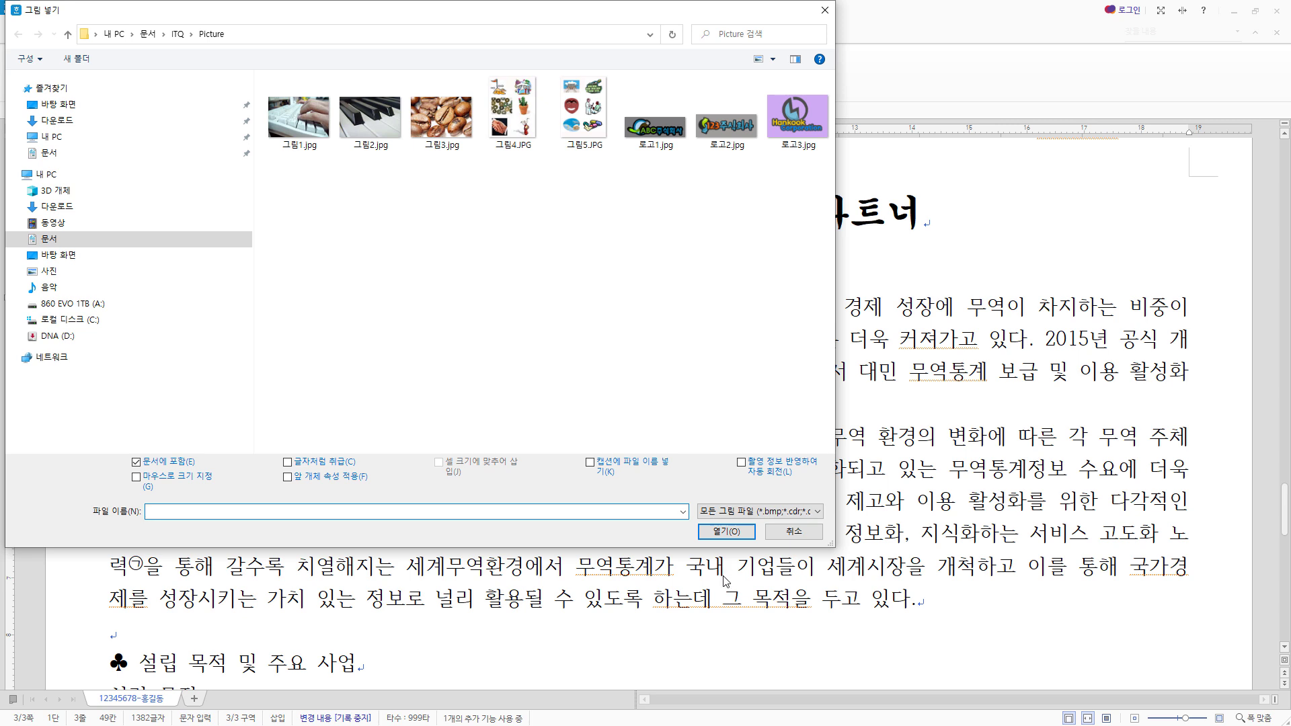
click(525, 125)
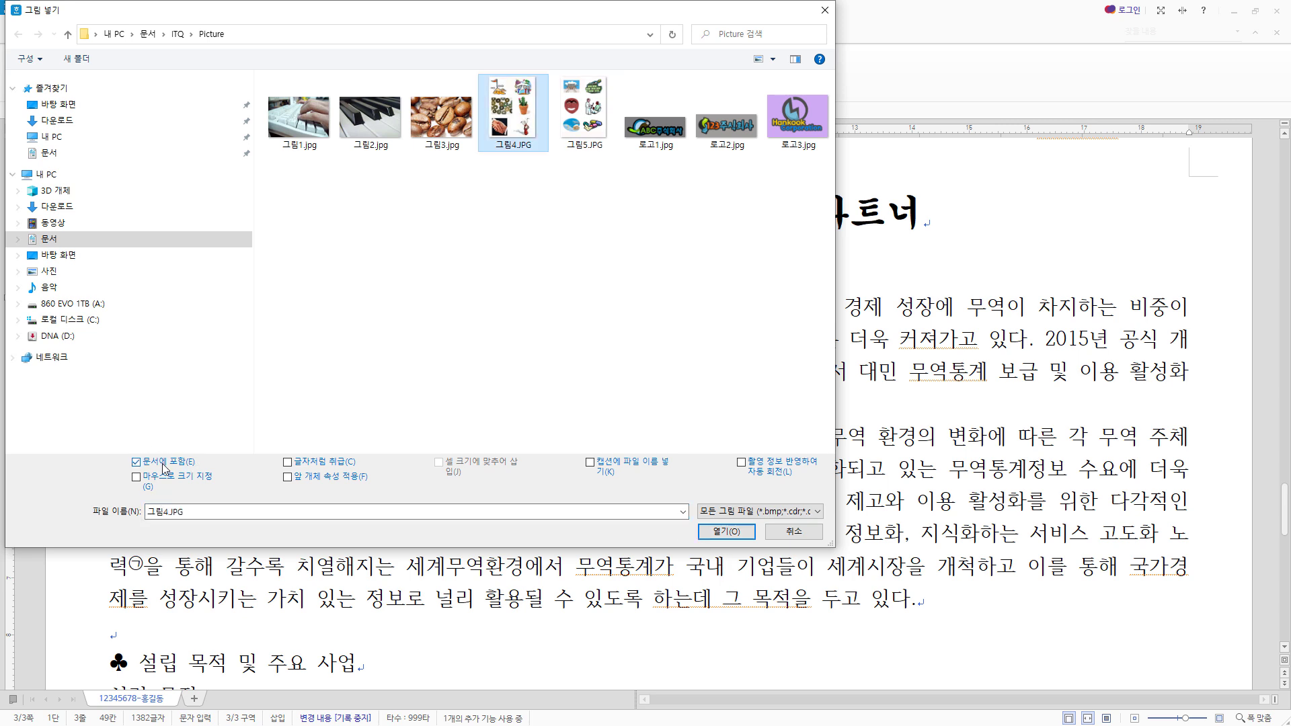
click(743, 538)
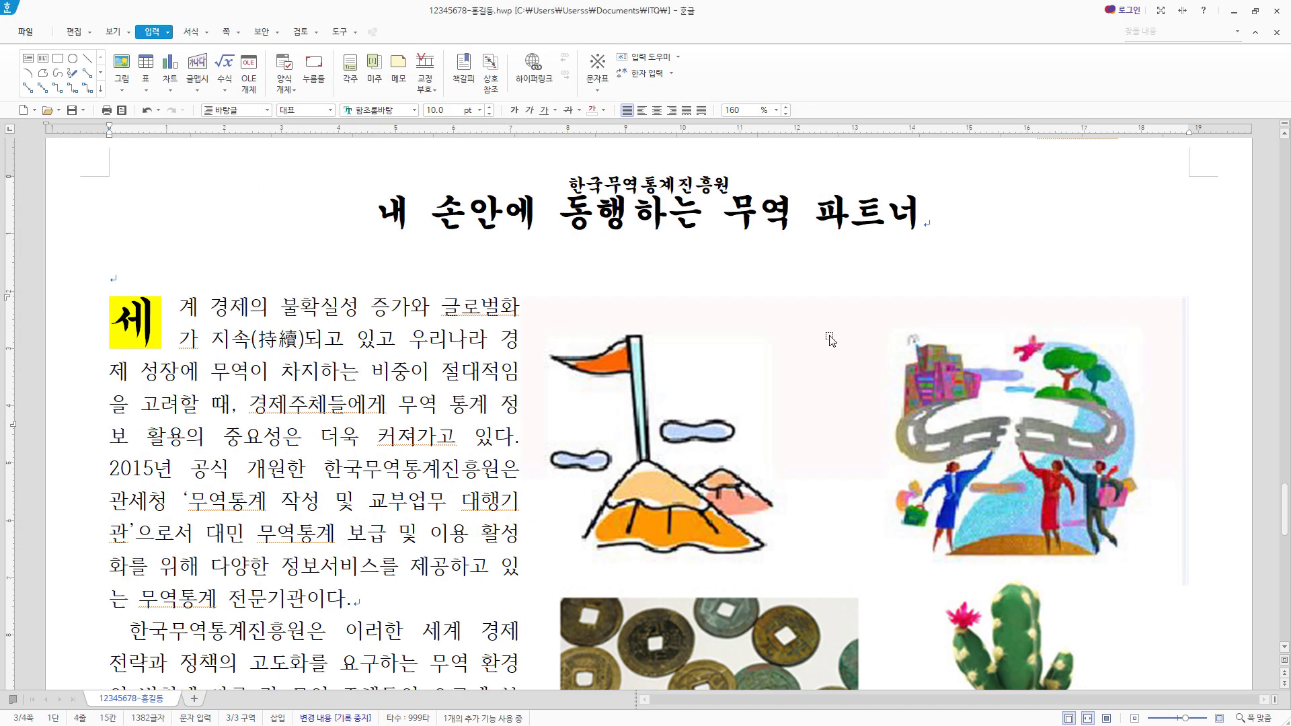
click(830, 339)
drag(522, 295, 714, 548)
drag(938, 591, 778, 264)
- Crop the picture to the people-and-road illustration, about 34 × 31 mm, and place it at the right side of the first paragraph
right_click(851, 275)
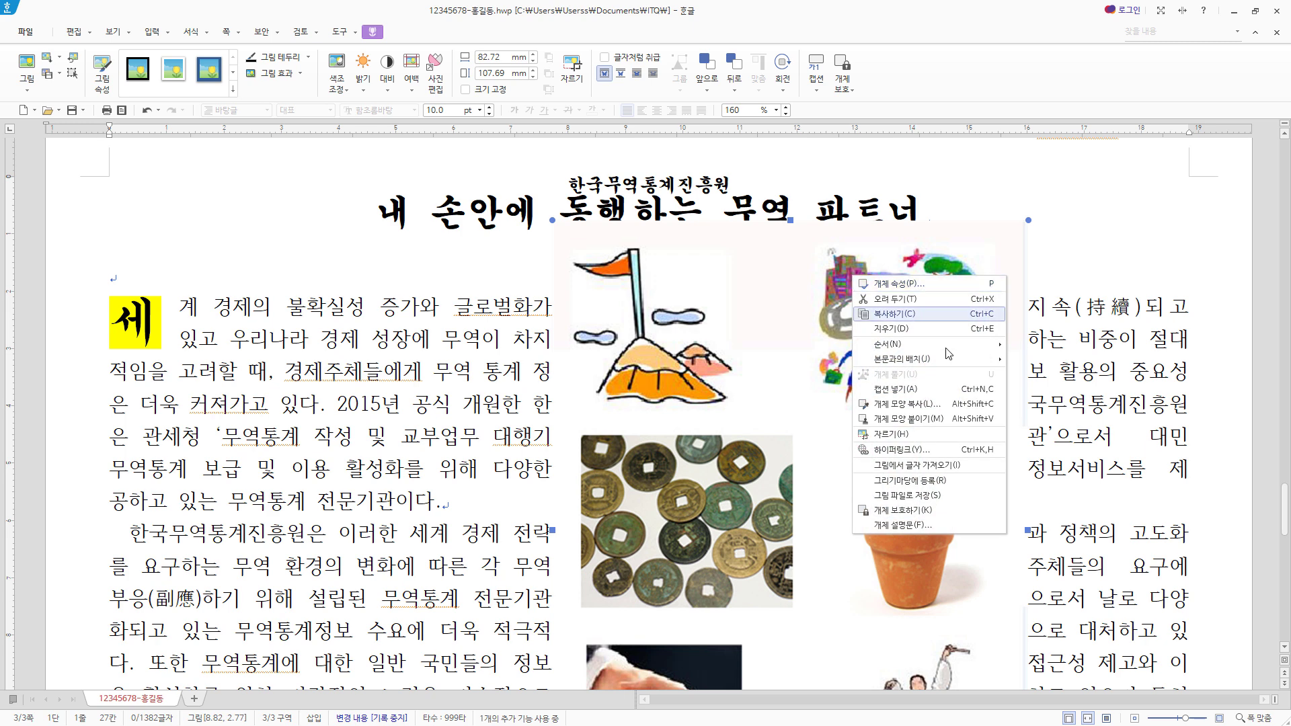
click(930, 434)
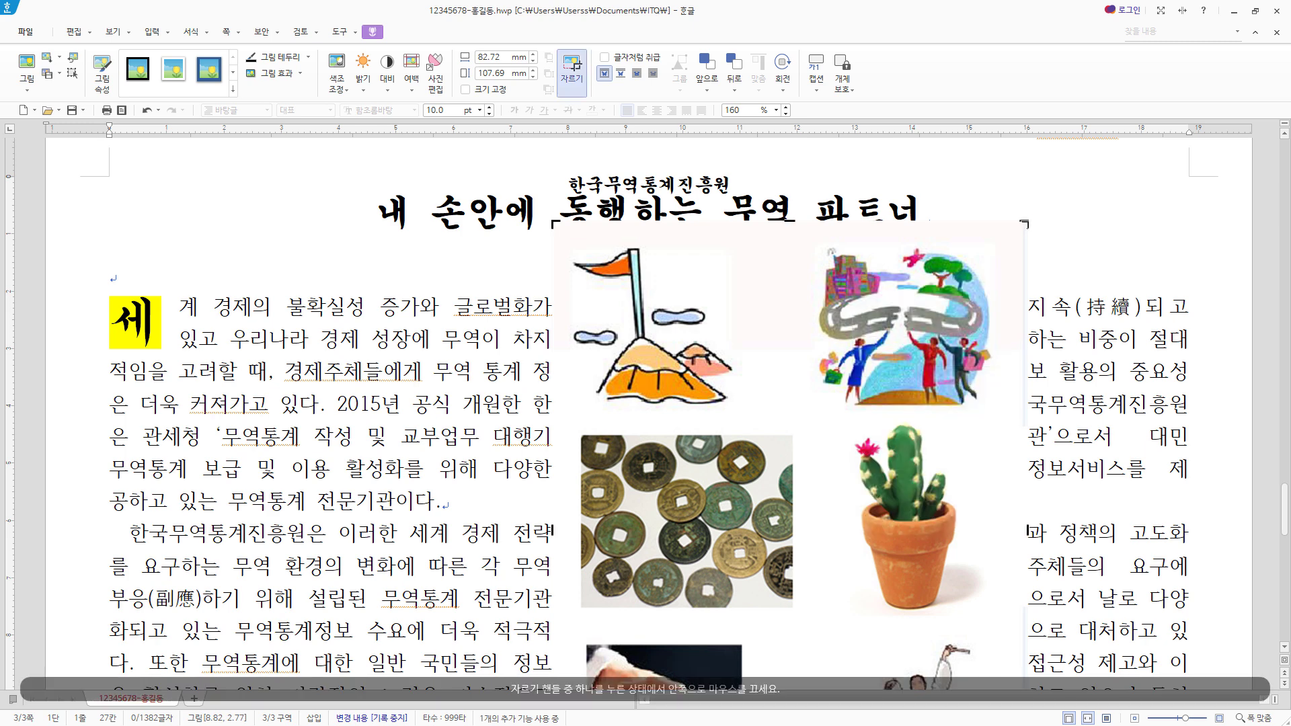
drag(1025, 224, 995, 239)
scroll(816, 551, down, 2)
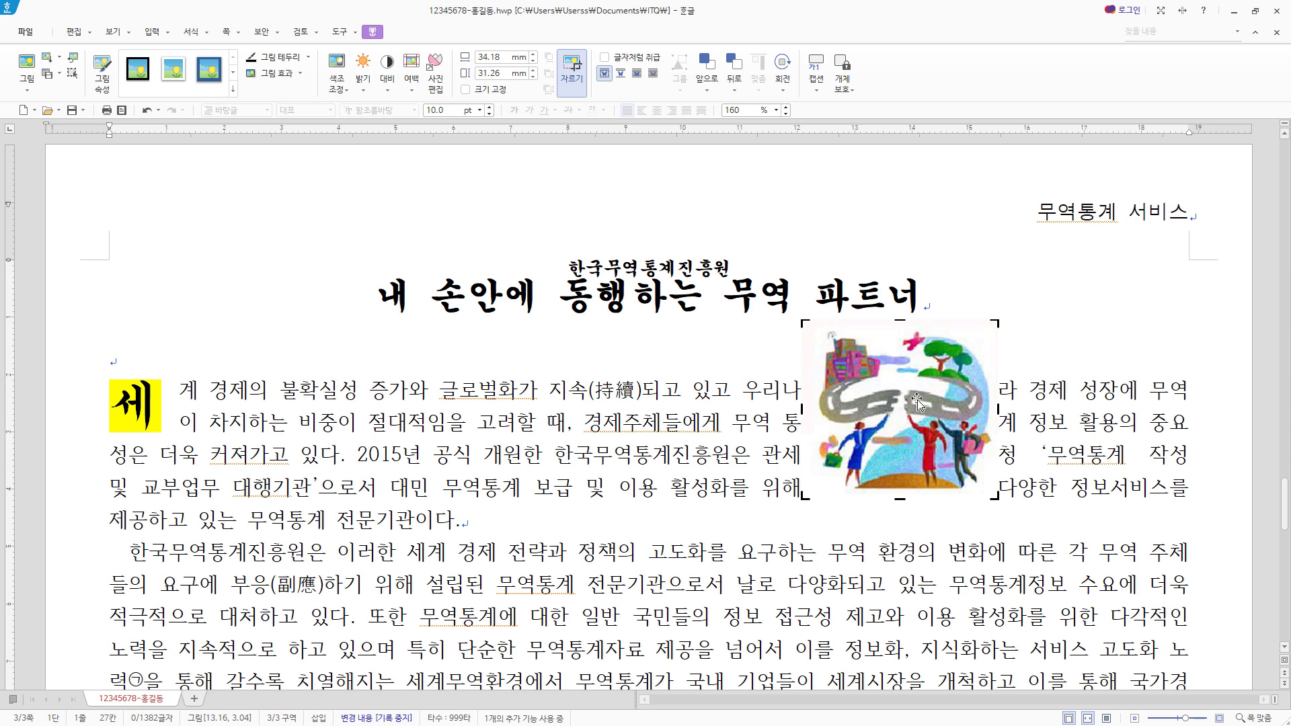
drag(915, 395, 1071, 464)
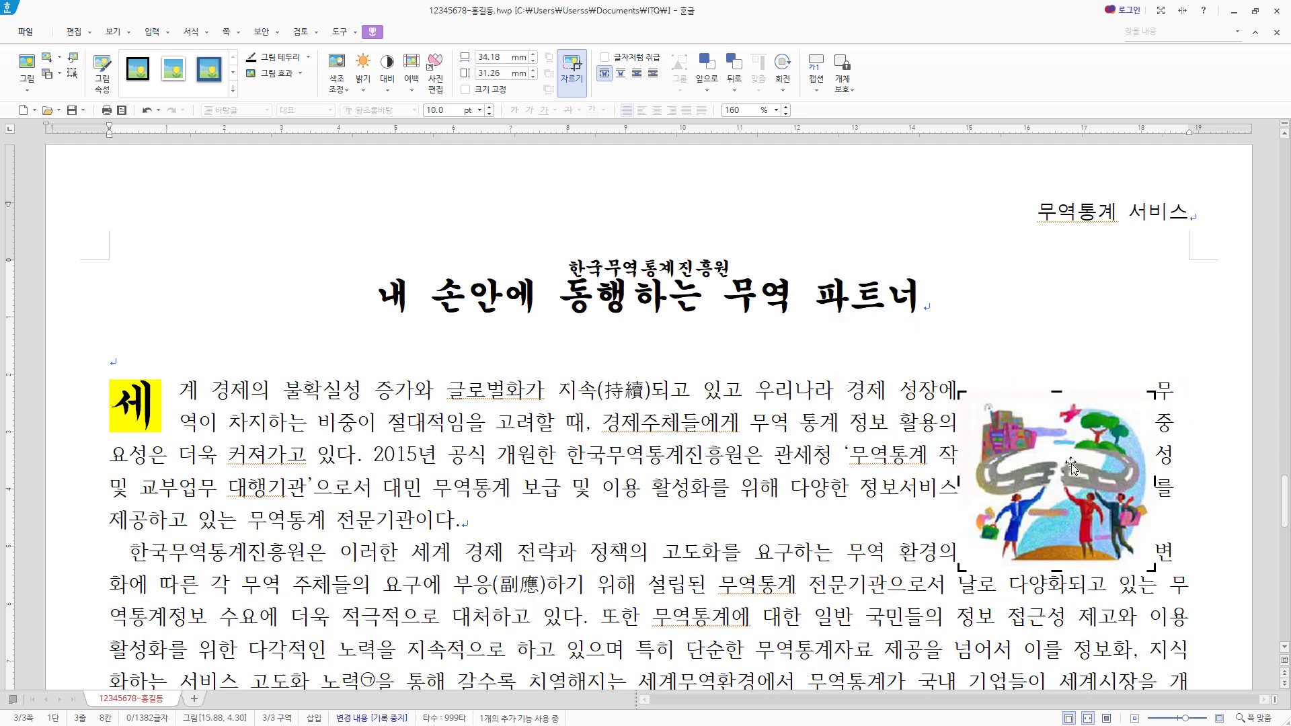
- Set the article picture's size to 40 × 40 mm and wrap the body text around it with the 어울림 arrangement
double_click(1079, 438)
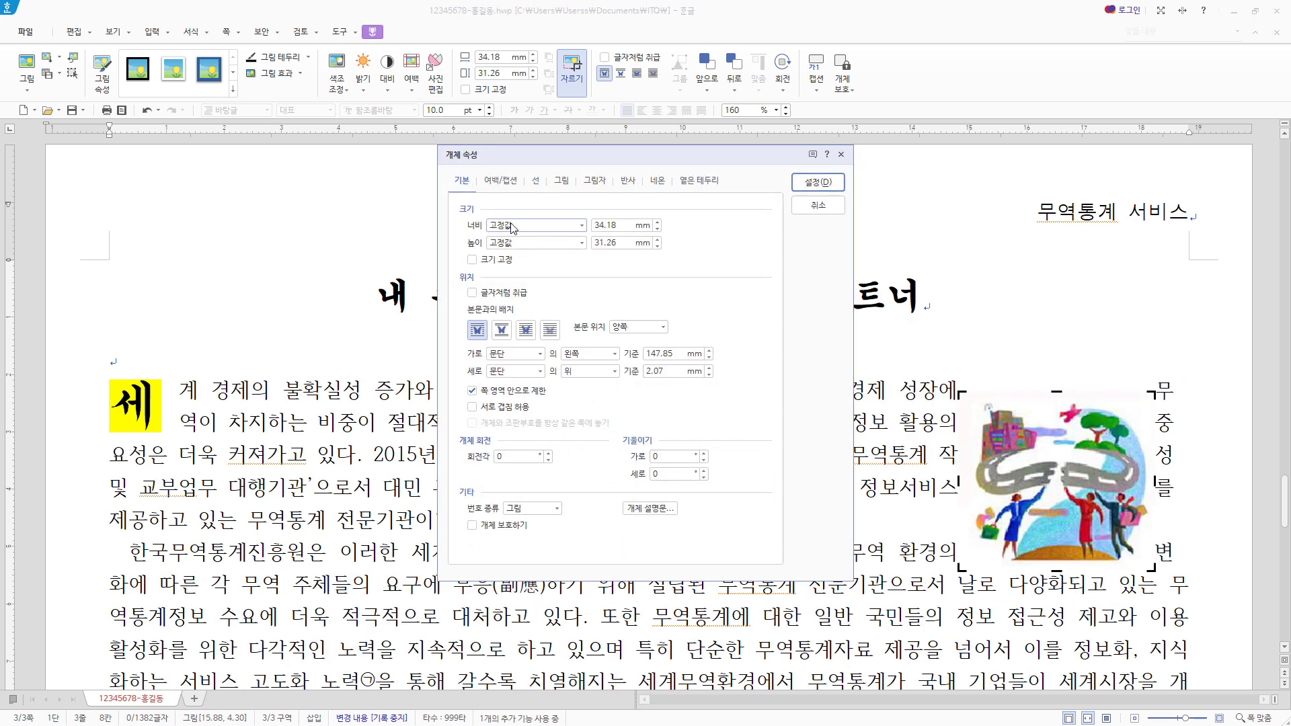
drag(619, 225, 458, 217)
text(40)
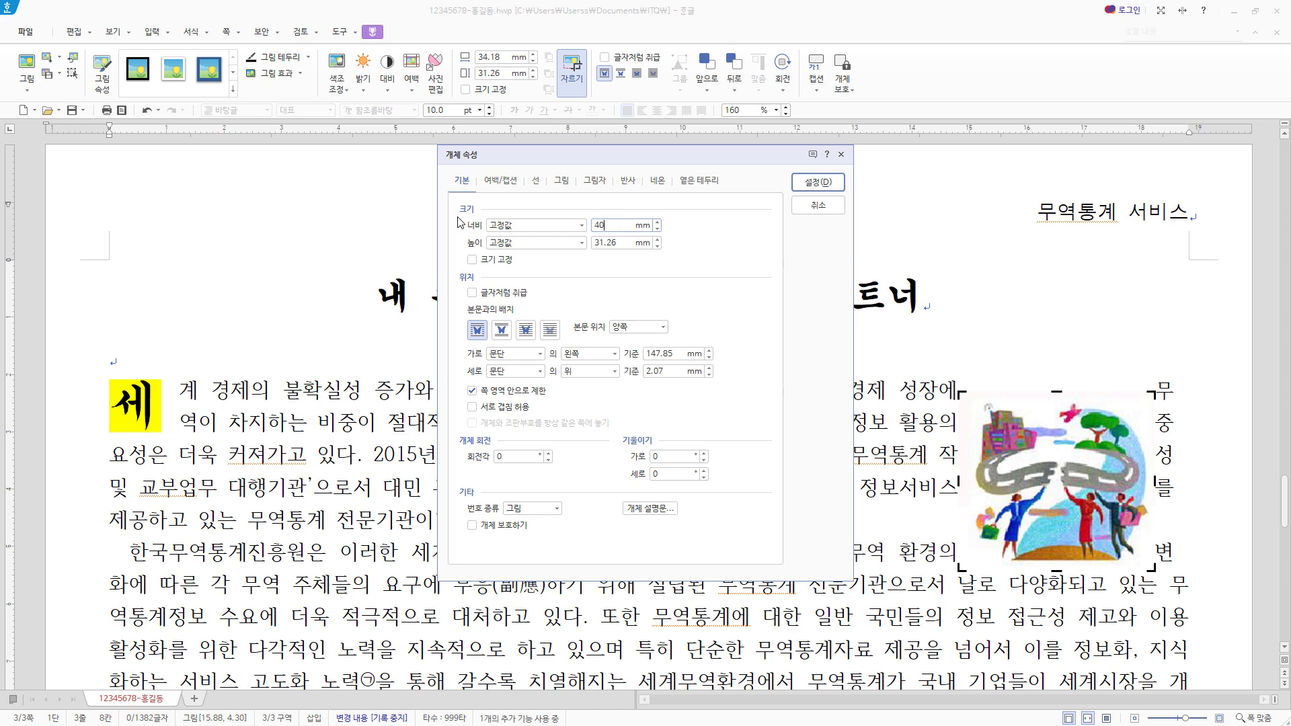
key(Tab)
text(40)
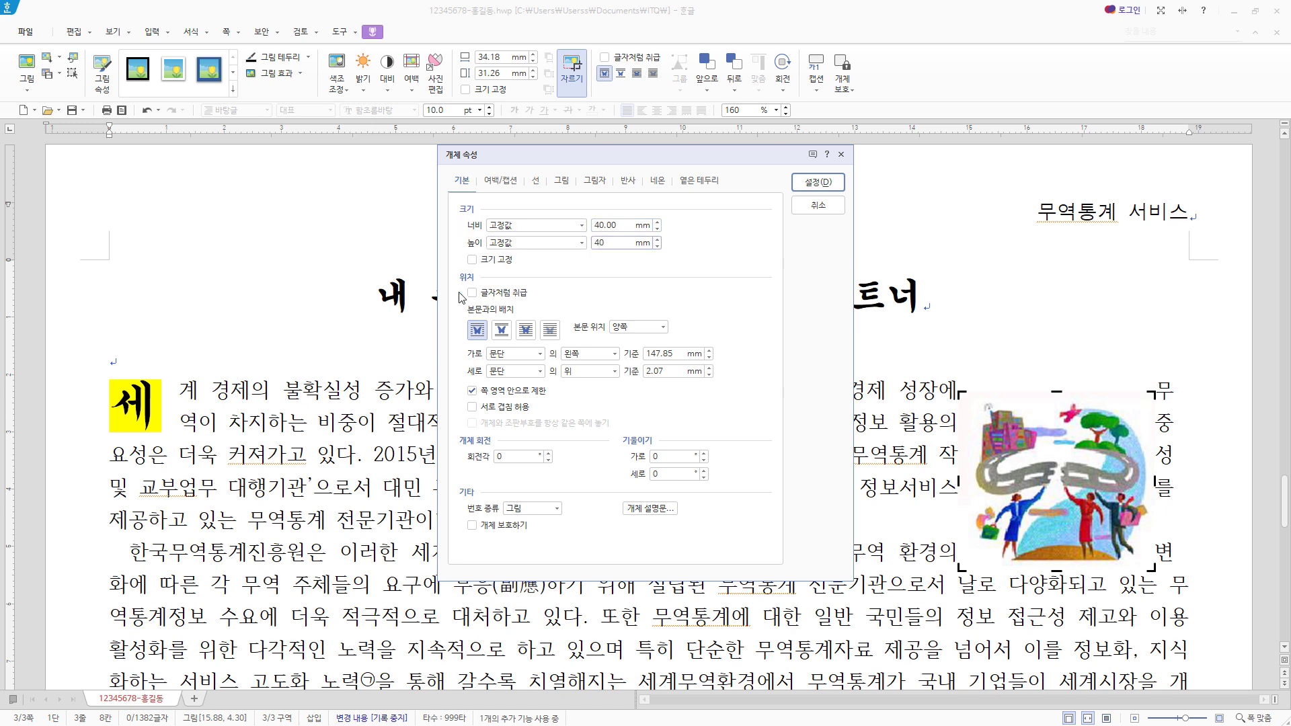
click(478, 330)
- Increase the picture's left outer margin and align the picture with the right text edge beside the first paragraph
click(503, 180)
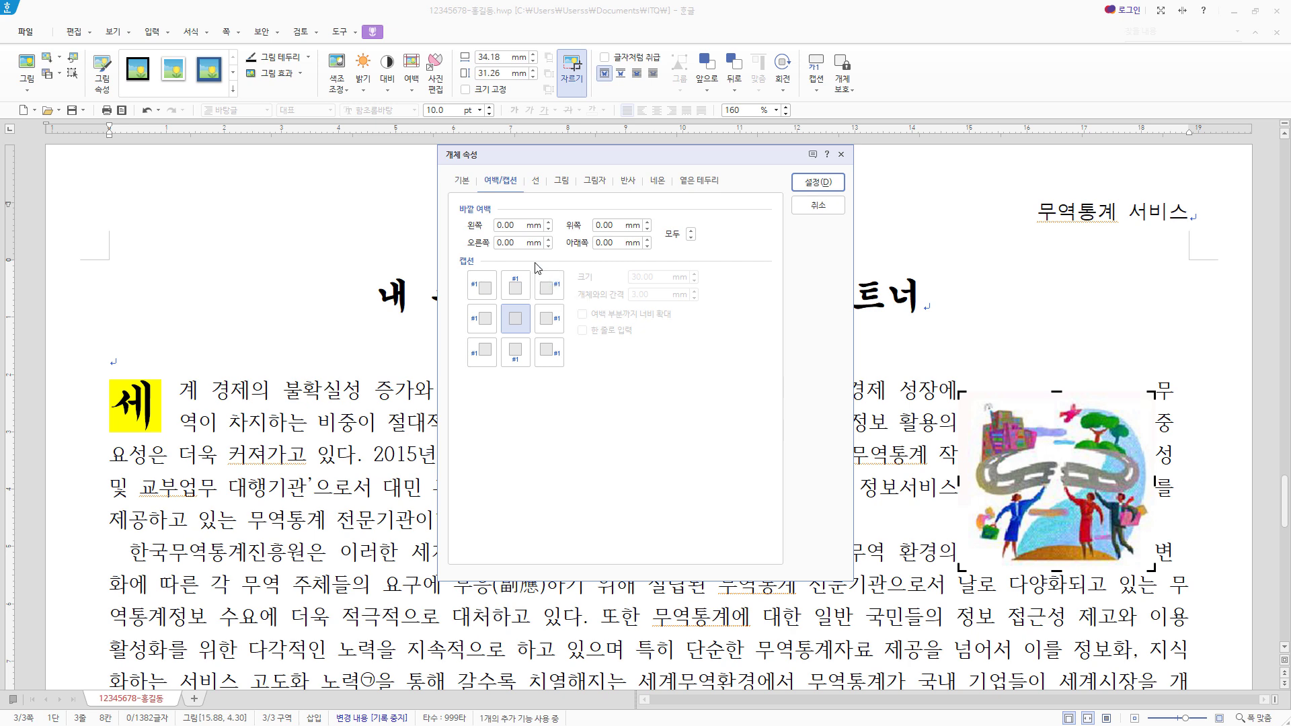
click(548, 222)
click(549, 223)
click(818, 182)
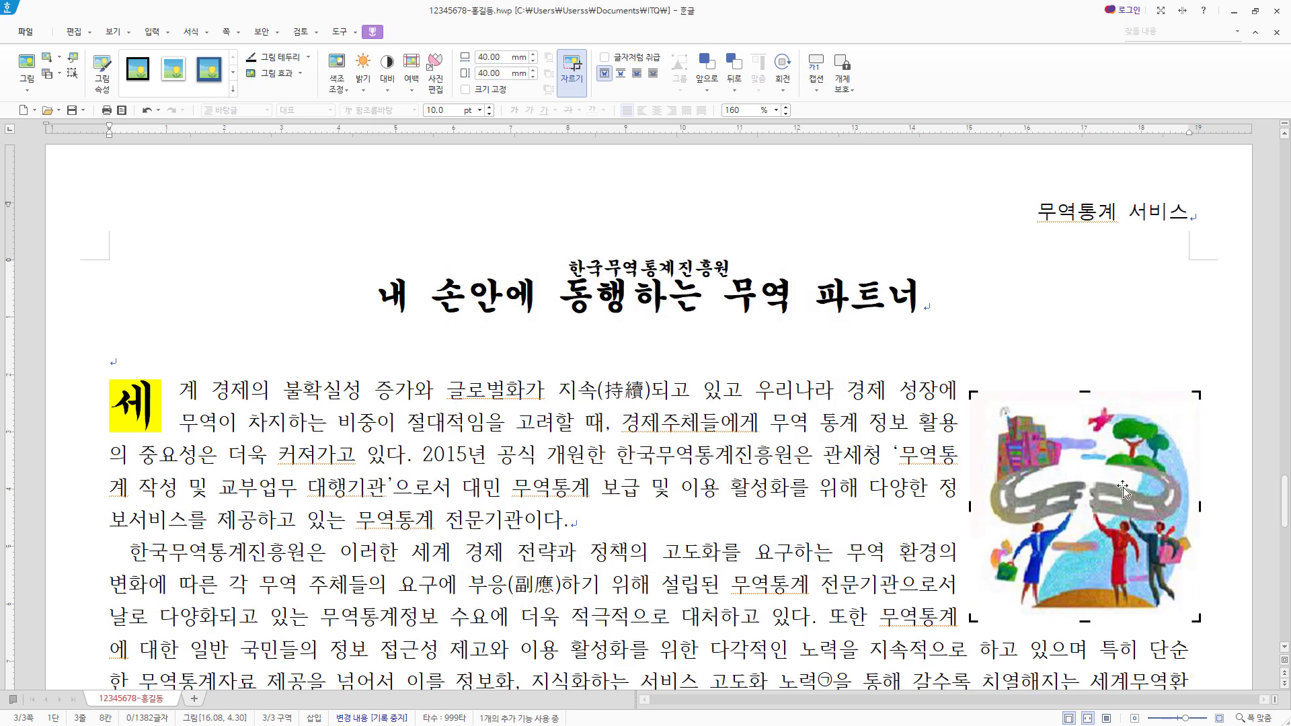
scroll(1012, 545, down, 3)
drag(998, 425, 1224, 410)
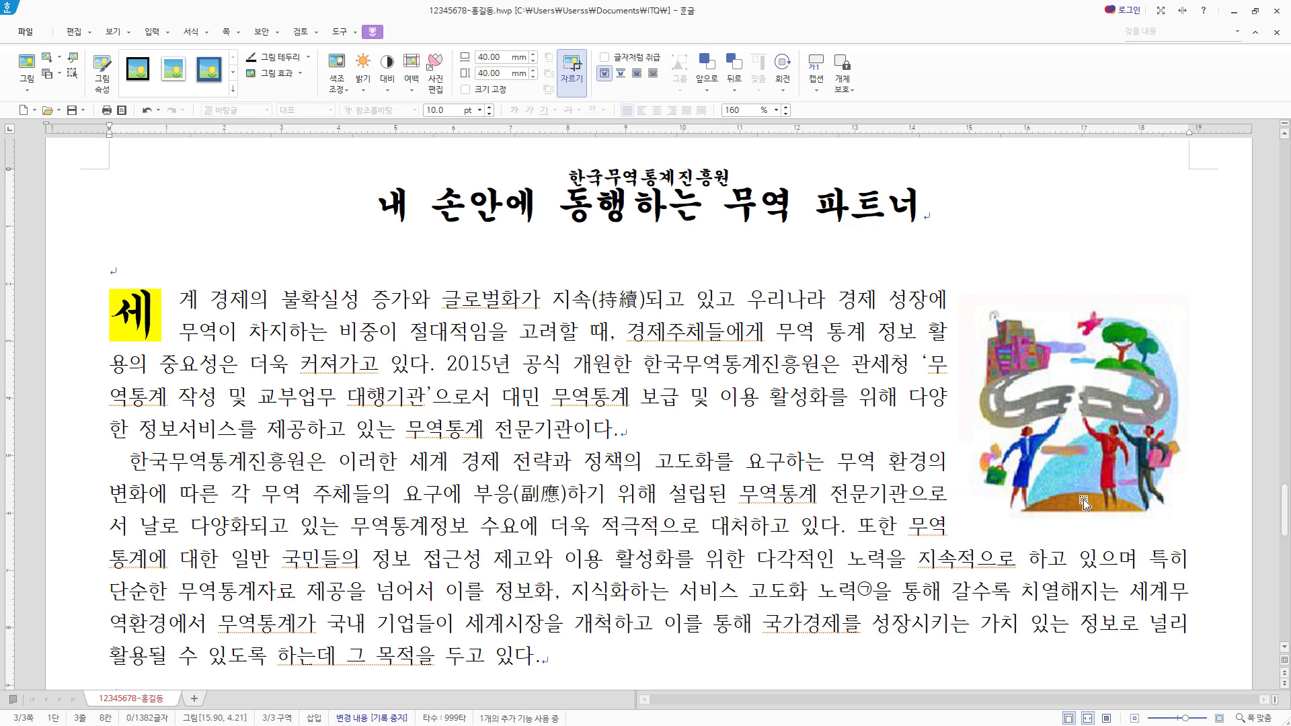
- Format the whole heading ♣ 설립 목적 및 주요 사업 in 굴림 at 18 pt
scroll(1068, 505, down, 4)
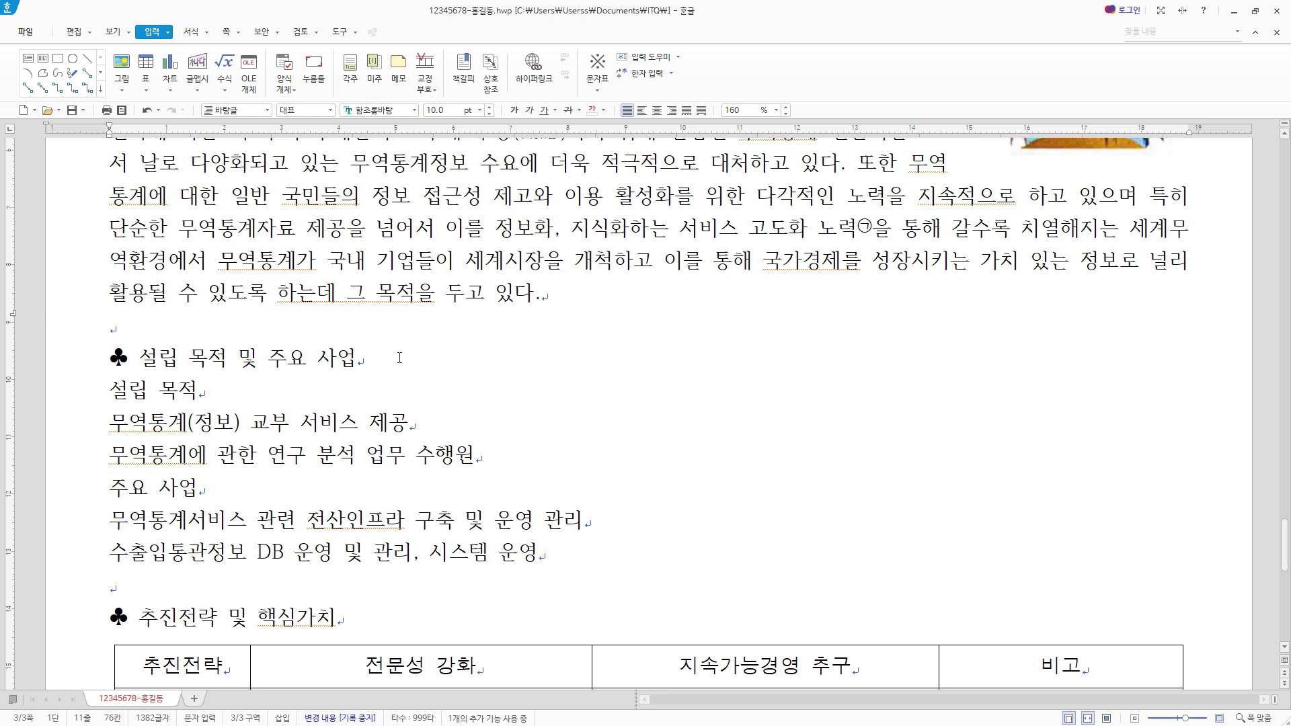
drag(400, 354, 110, 358)
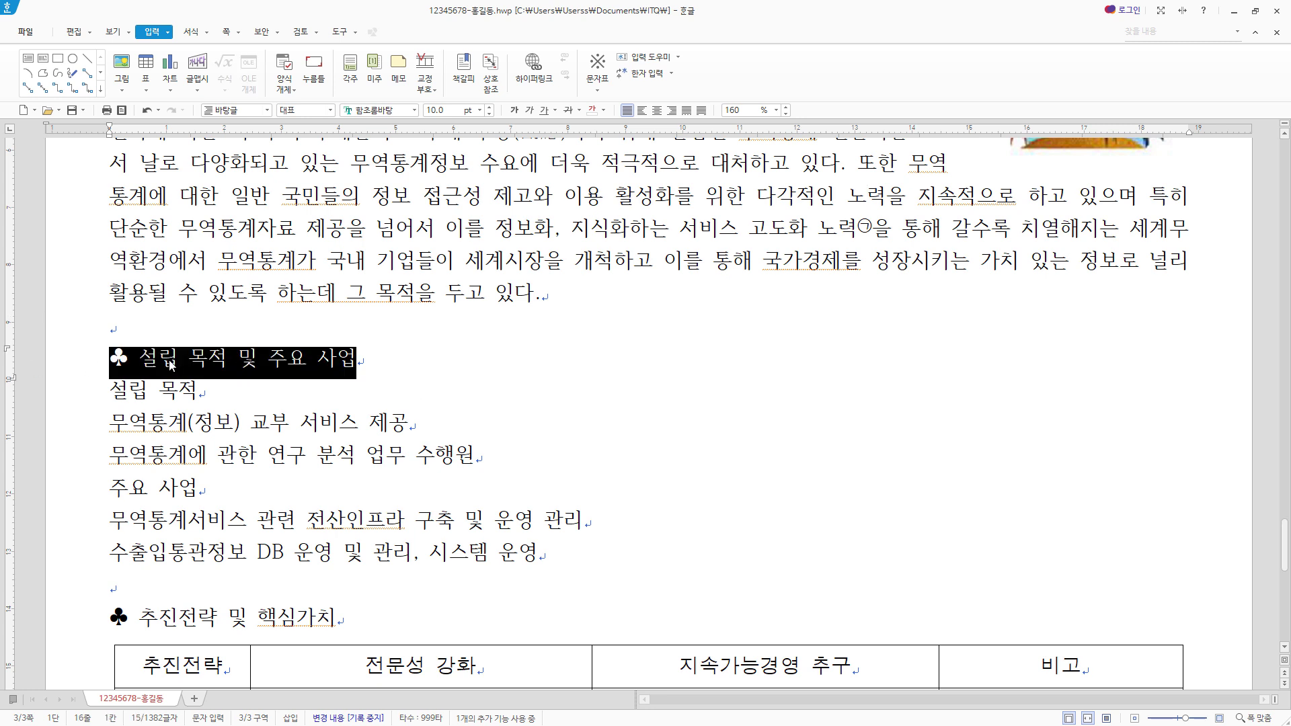
scroll(422, 357, down, 1)
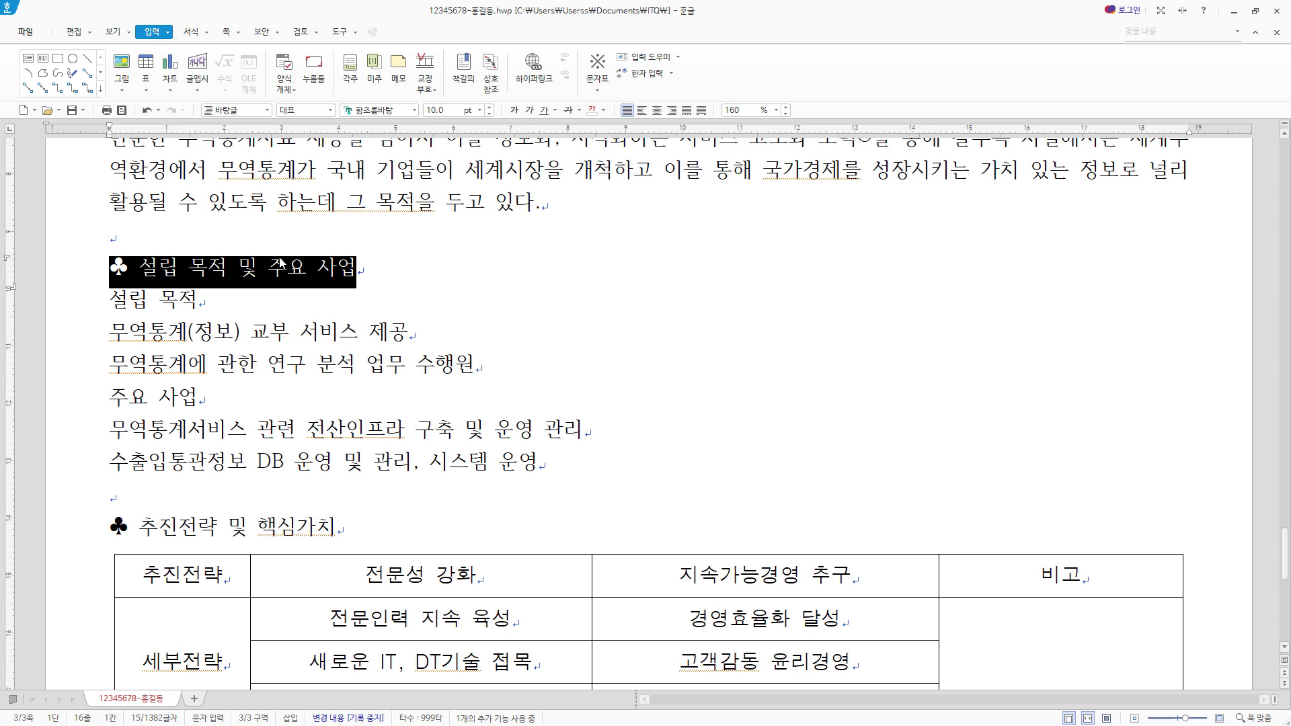
click(390, 110)
text(굴림)
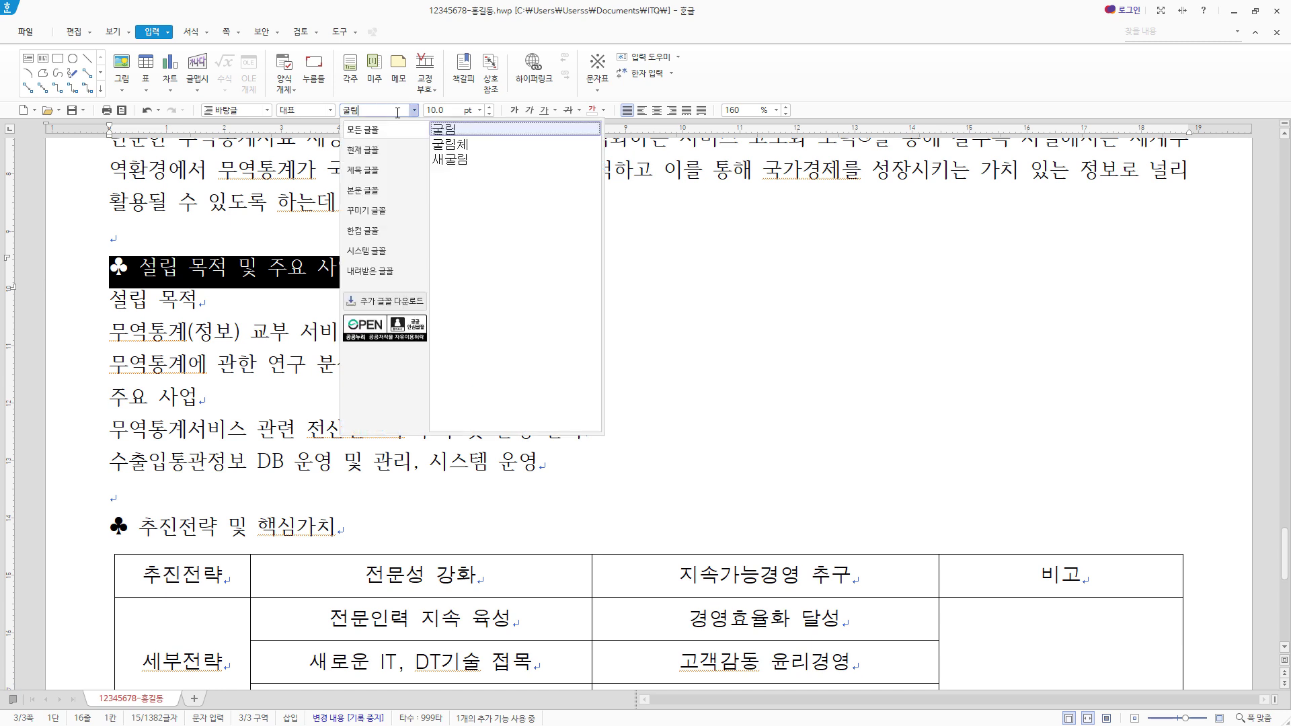
key(Tab)
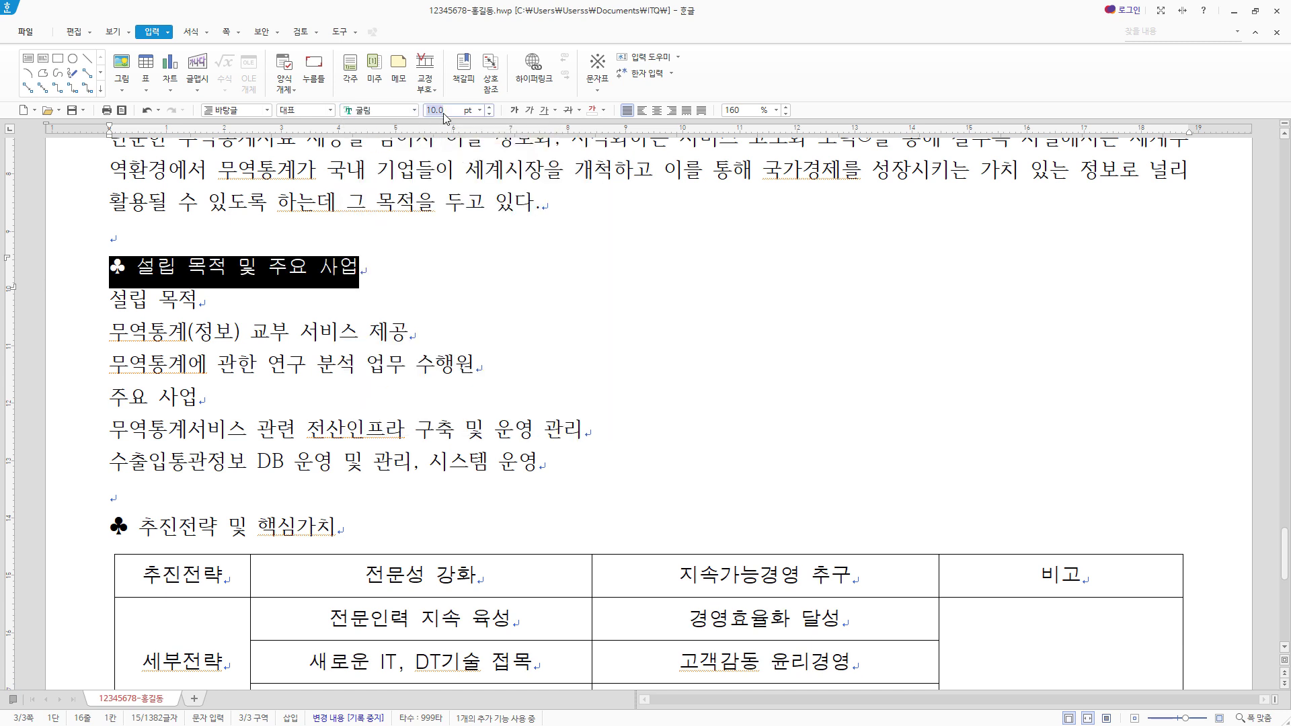
text(18)
key(Return)
- Format the whole heading ♣ 추진전략 및 핵심가치 in 굴림 at 18 pt
drag(392, 553, 109, 557)
click(399, 110)
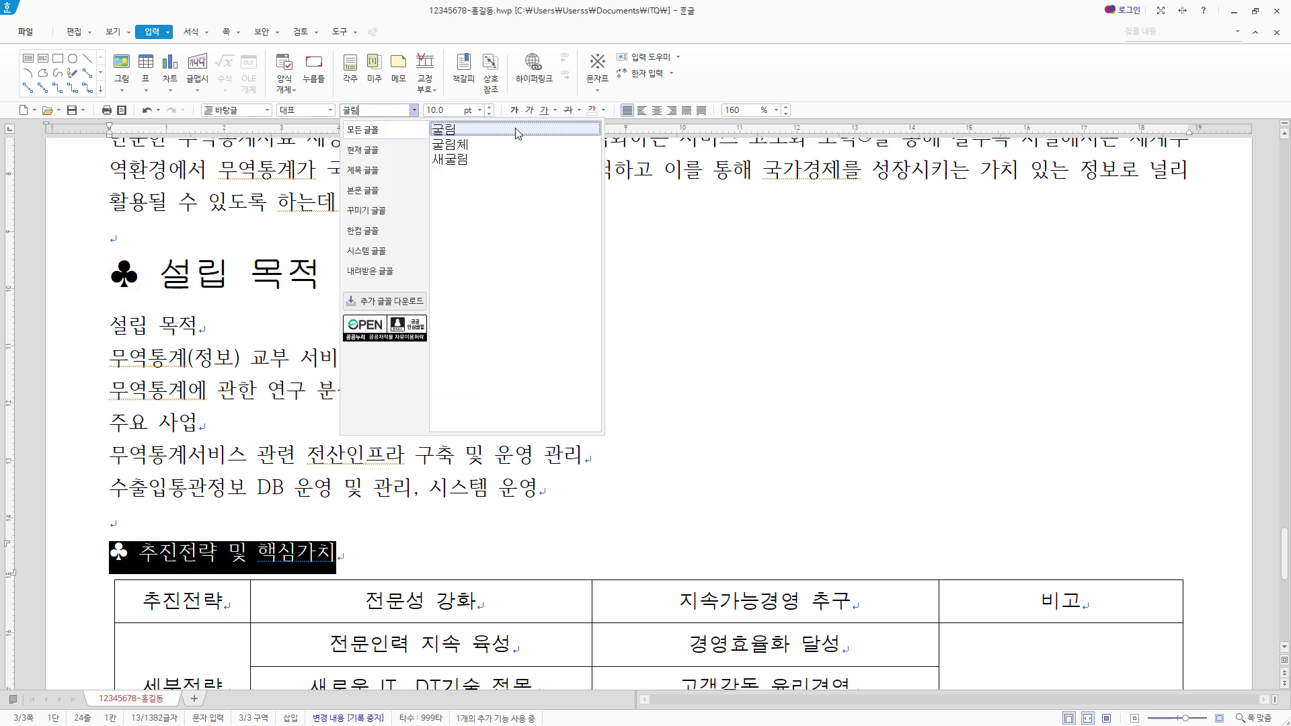
key(Return)
click(453, 111)
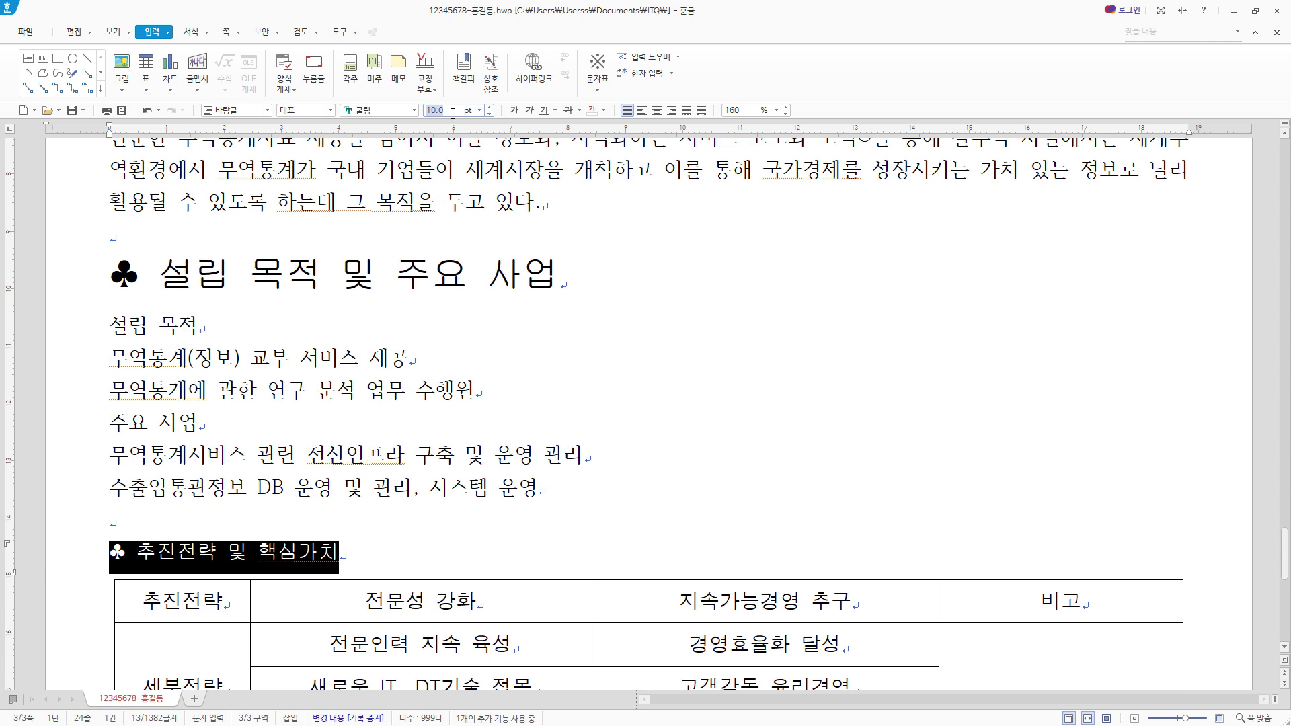
text(18)
key(Return)
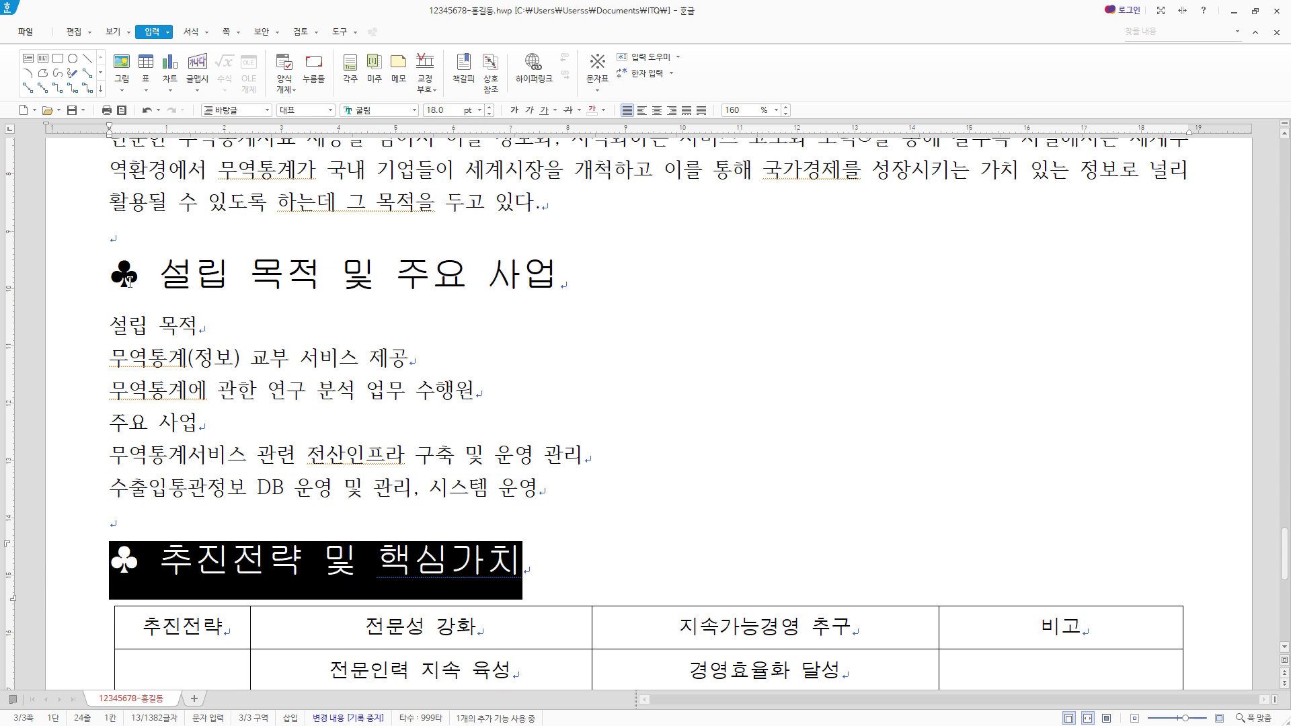
- Give the heading text 설립 목적 및 주요 사업, without the ♣, a white font colour and red shading
drag(146, 276, 572, 273)
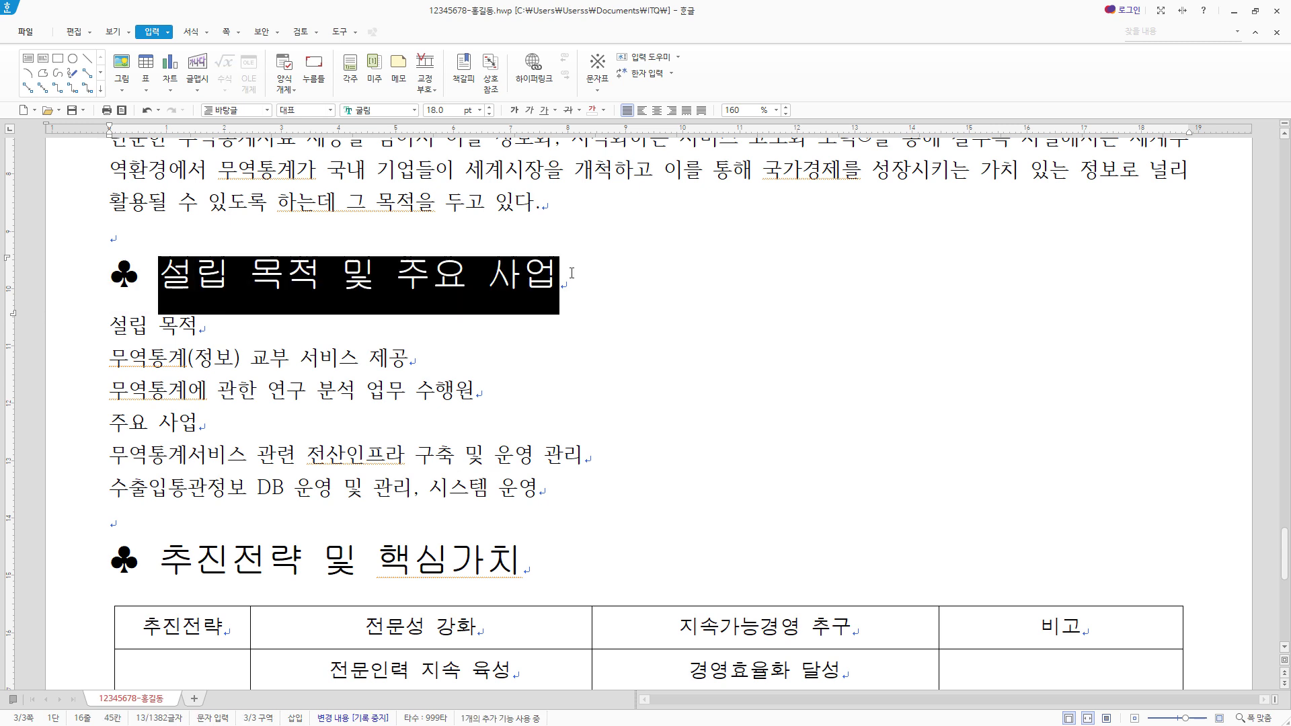
right_click(506, 286)
click(622, 351)
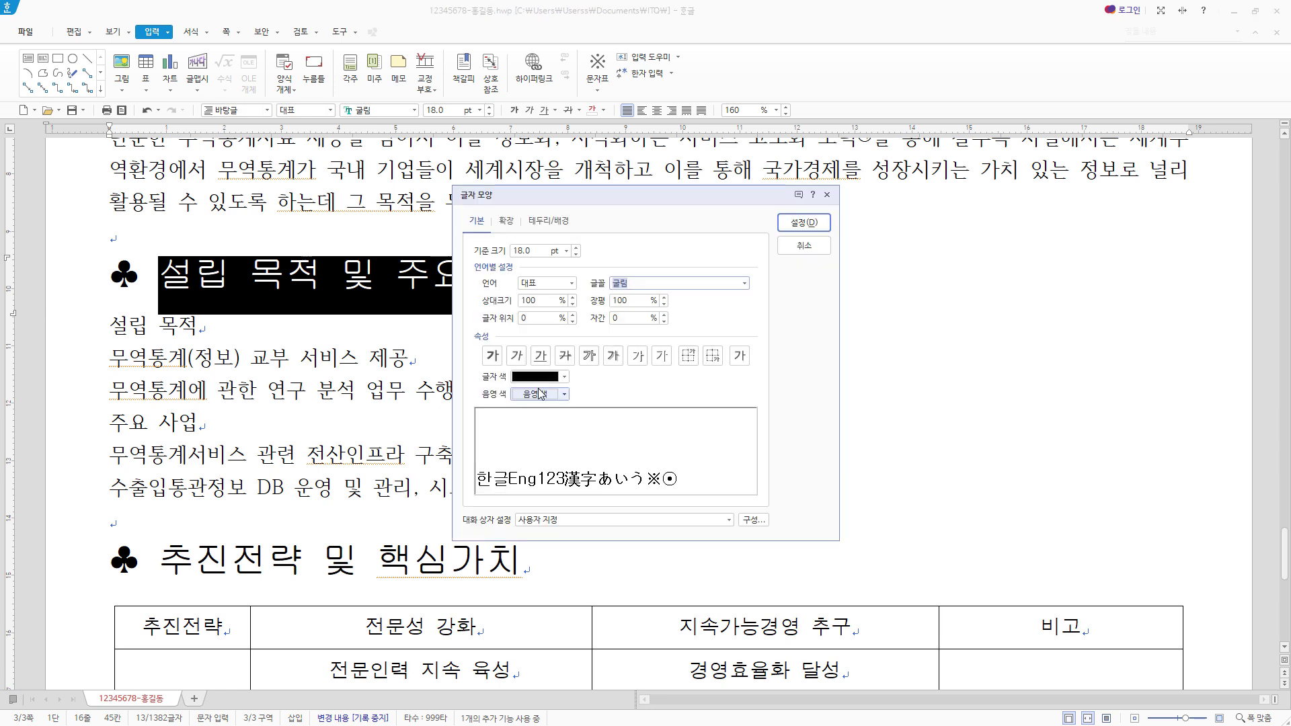
click(563, 378)
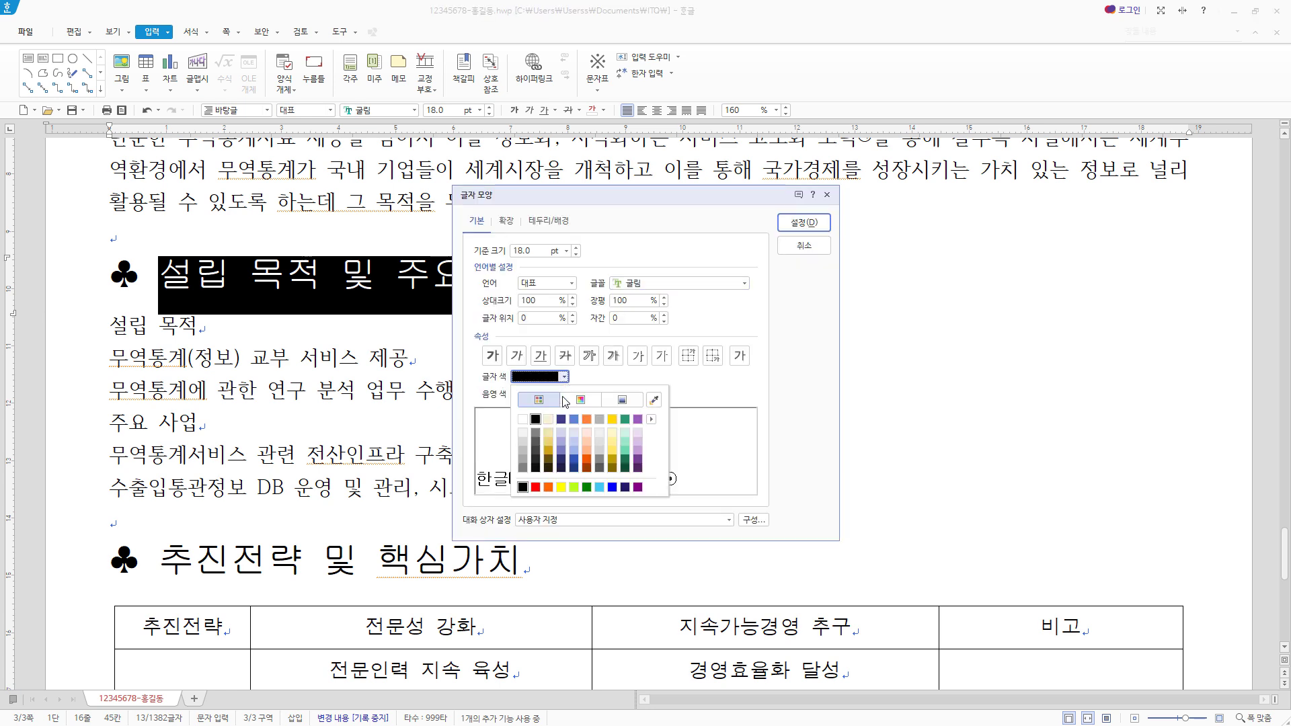
click(526, 414)
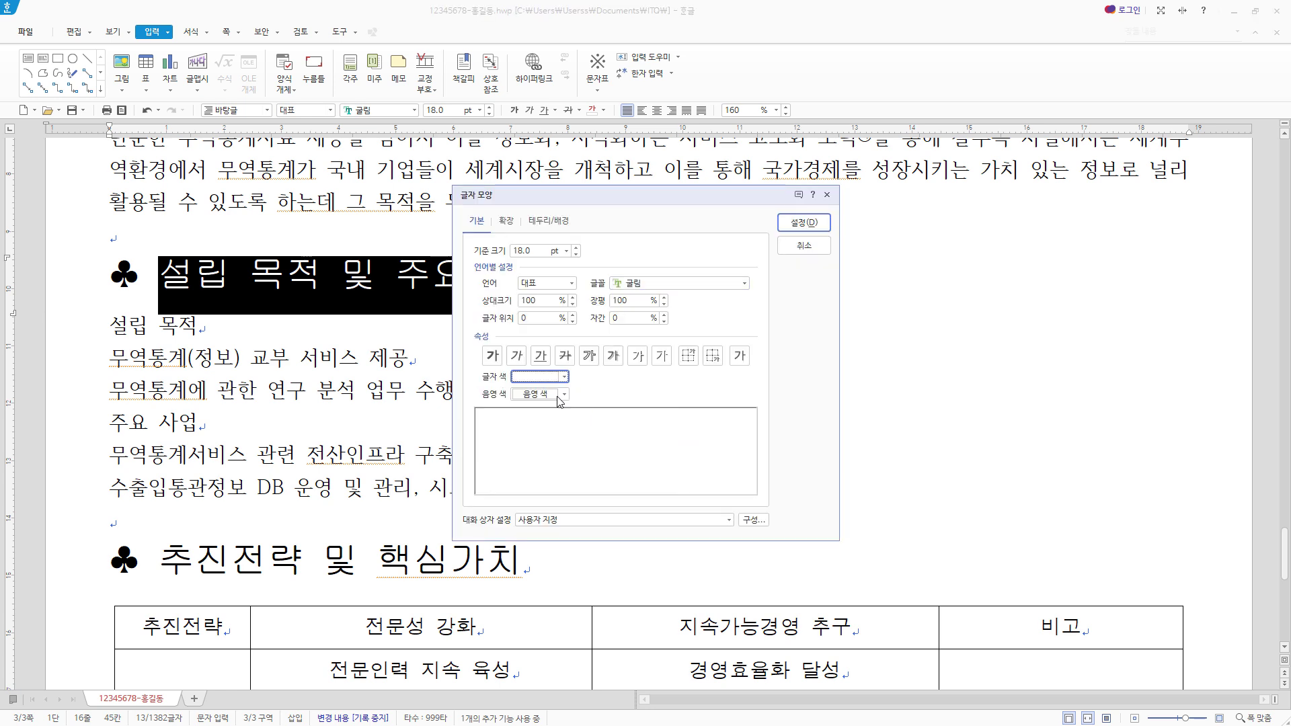
click(559, 395)
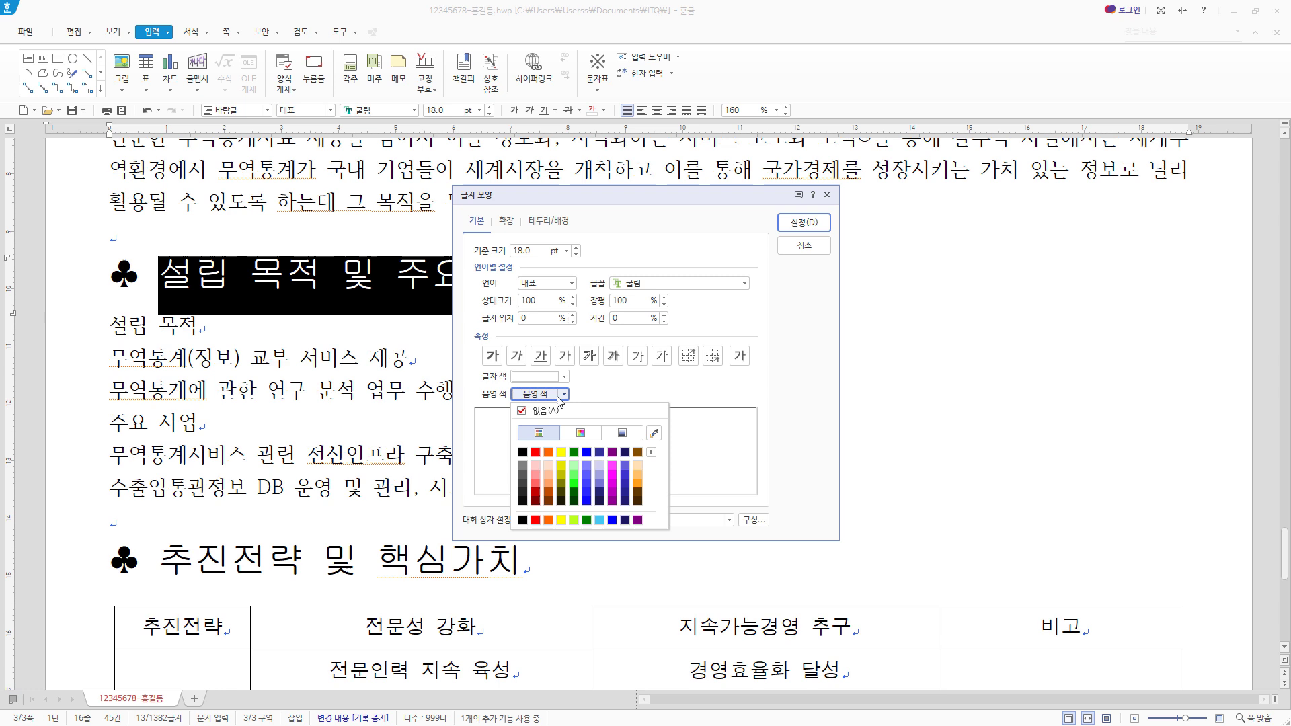
click(536, 453)
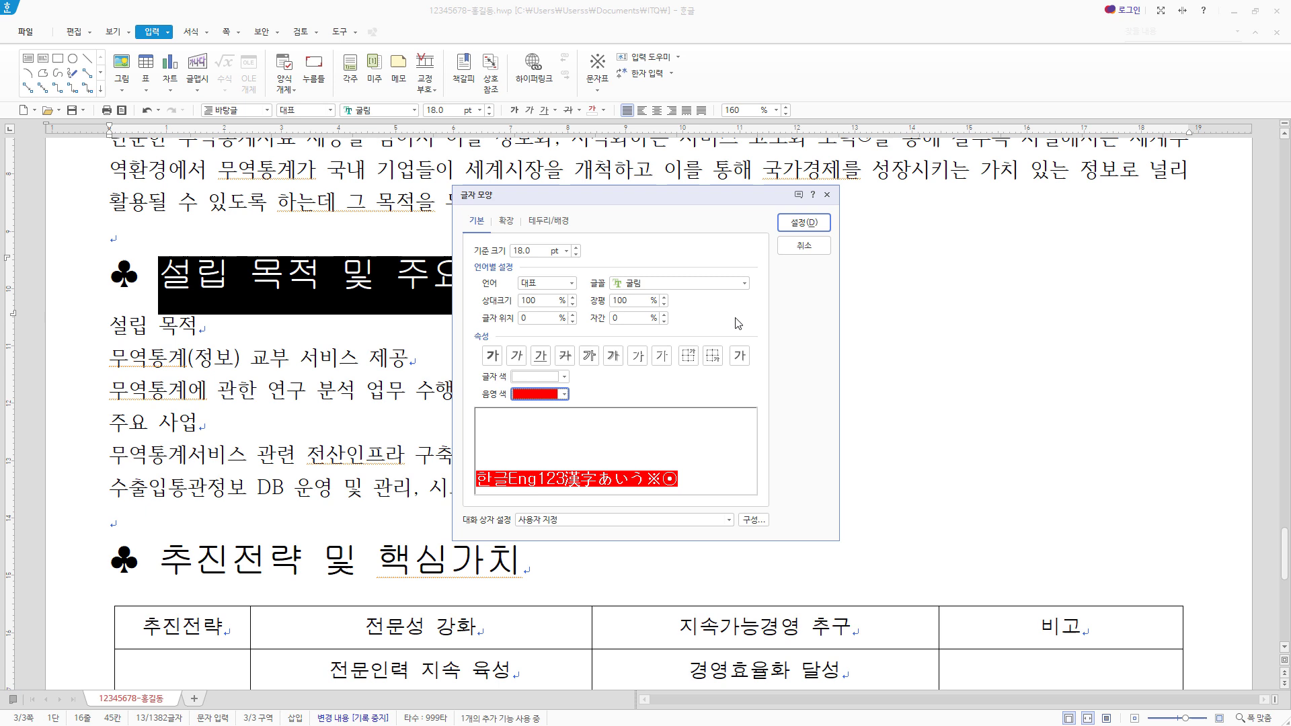
click(812, 225)
- Italicise the heading text 추진전략 및 핵심가치, leaving out the ♣ symbol
scroll(177, 476, down, 2)
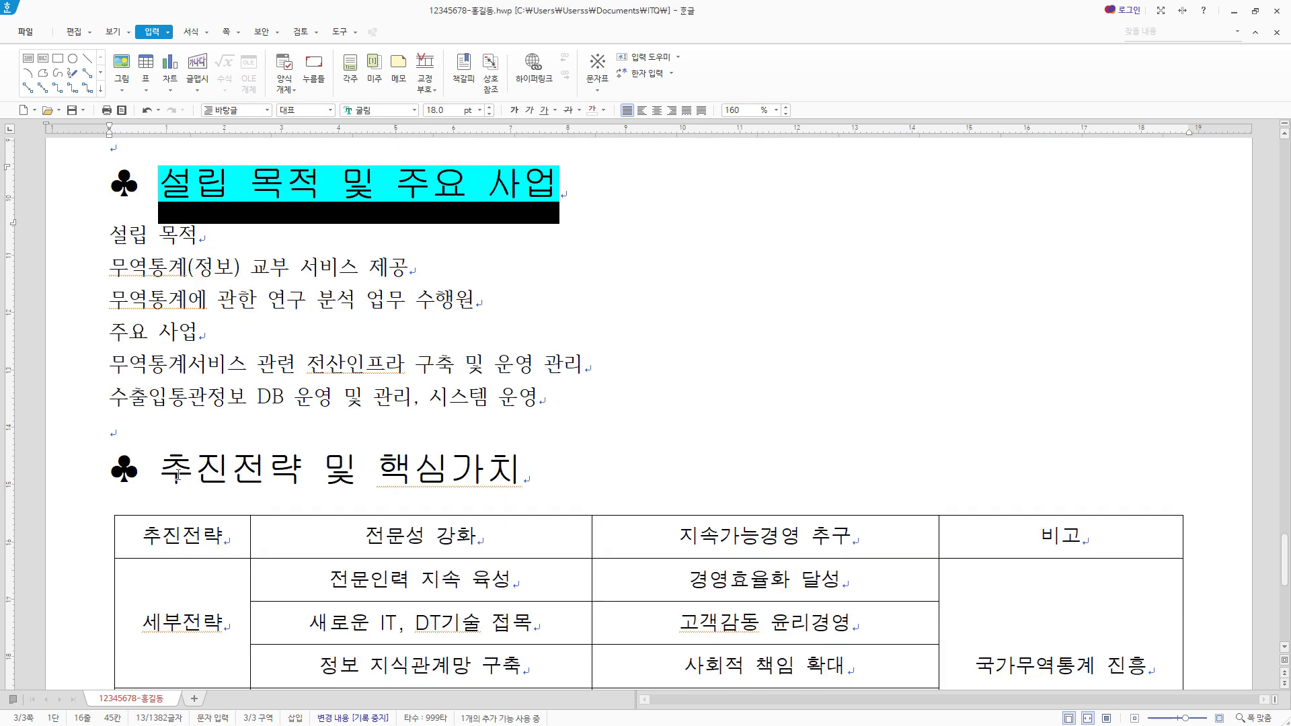
drag(164, 469, 517, 461)
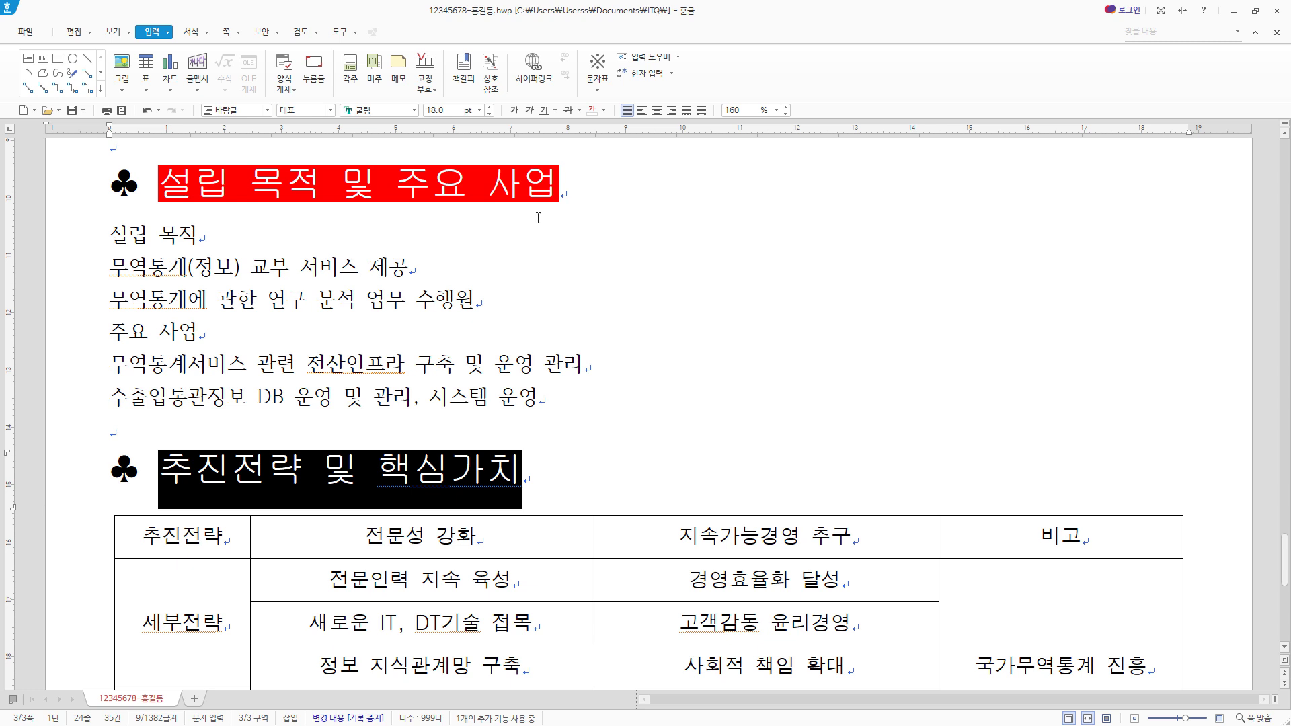
click(529, 109)
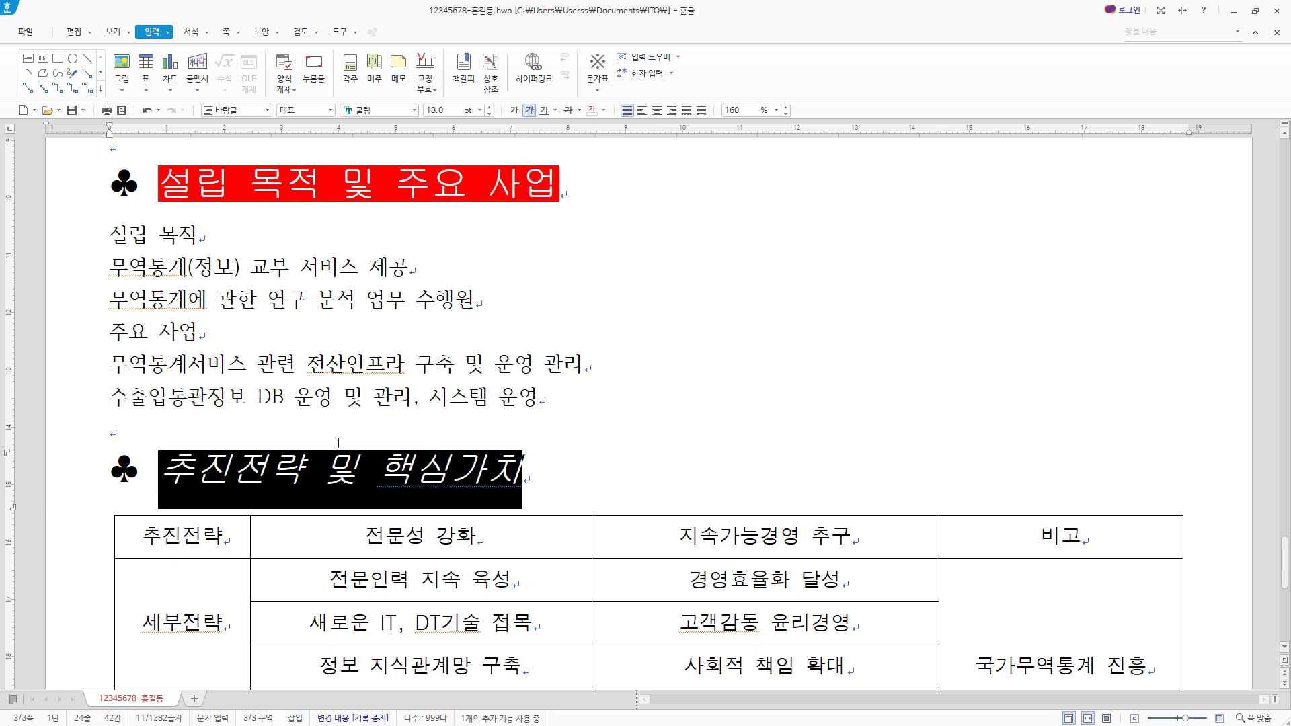
- Add the ˇ emphasis mark above the characters 전략 in the second heading
drag(232, 470, 290, 470)
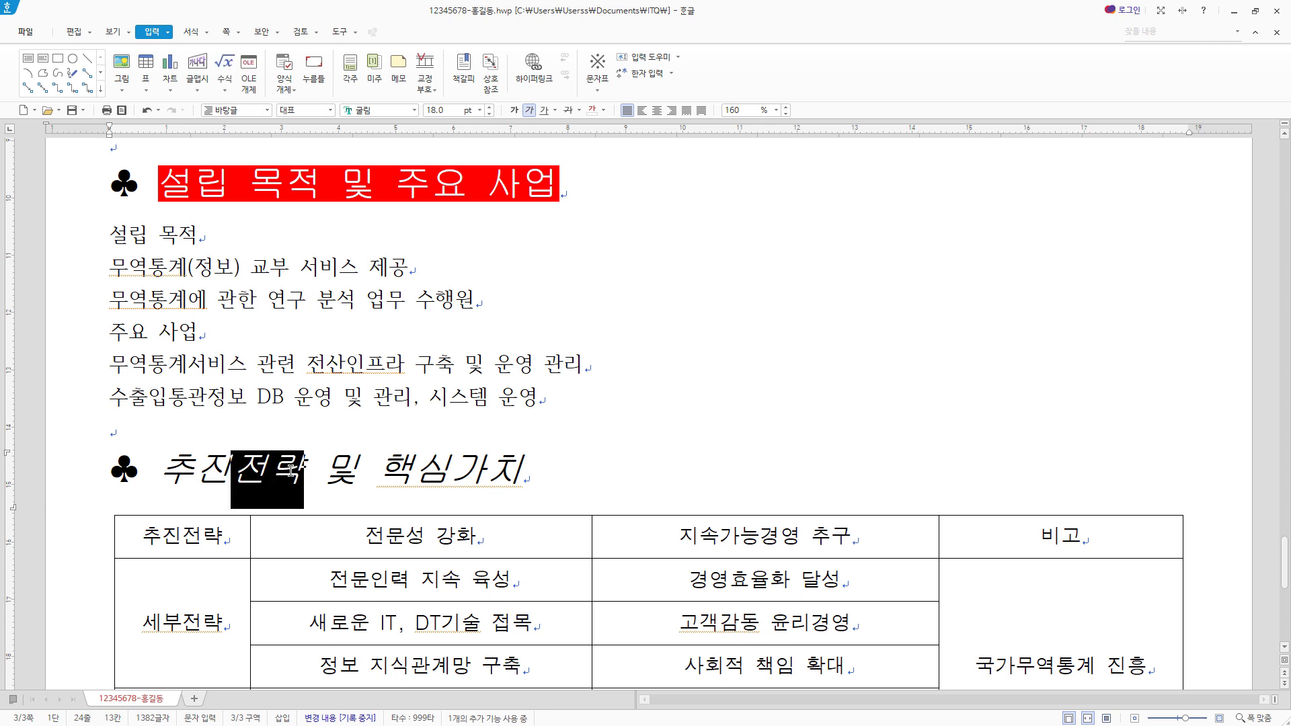
right_click(291, 472)
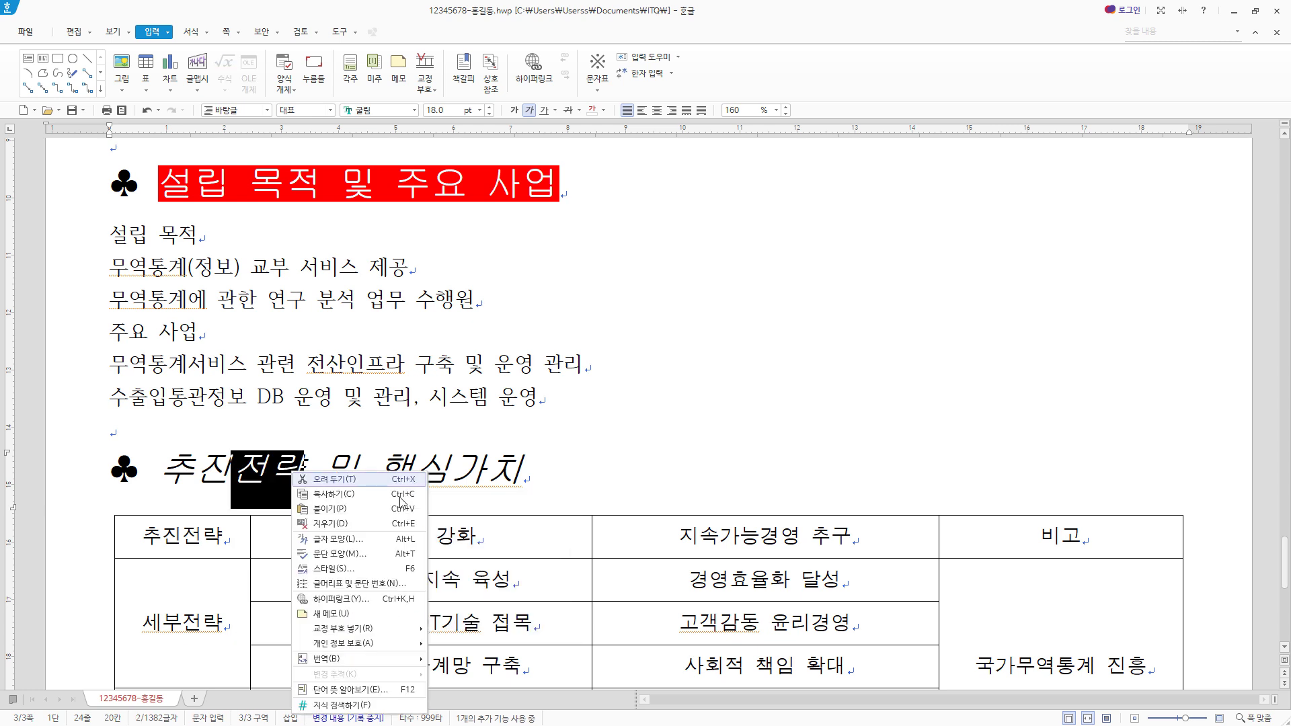
click(377, 540)
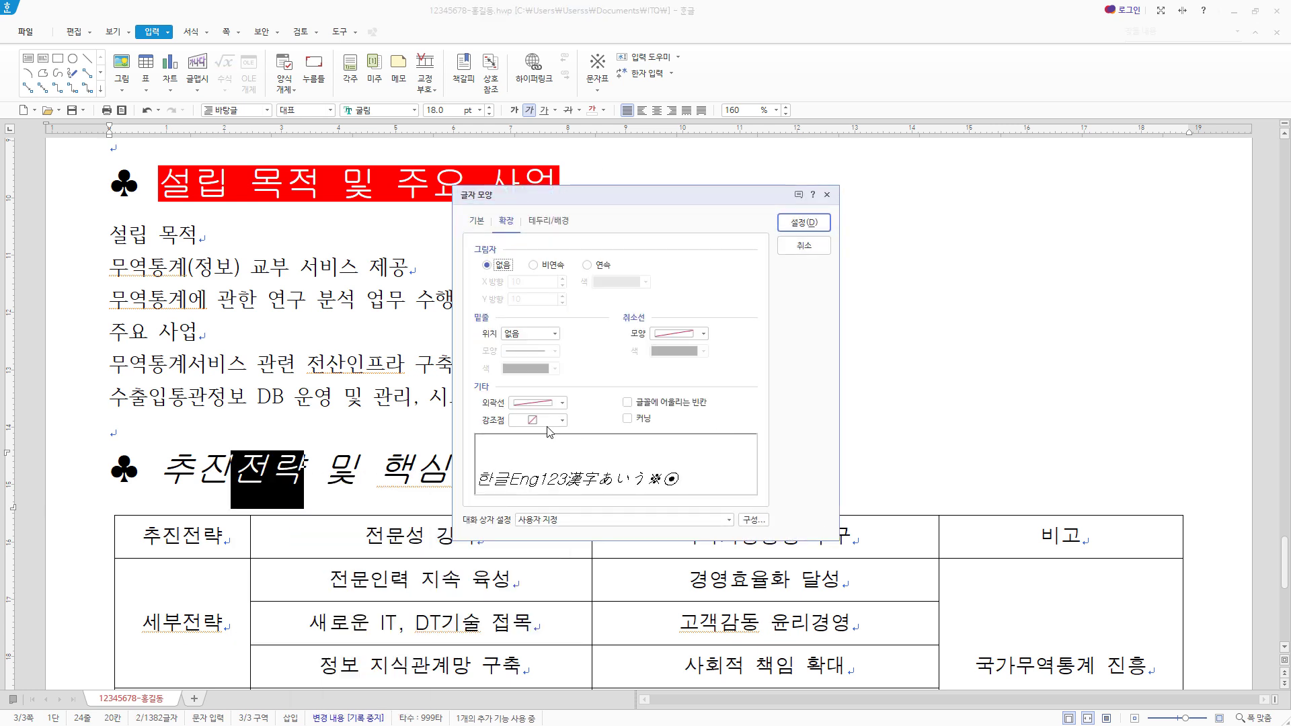
click(562, 421)
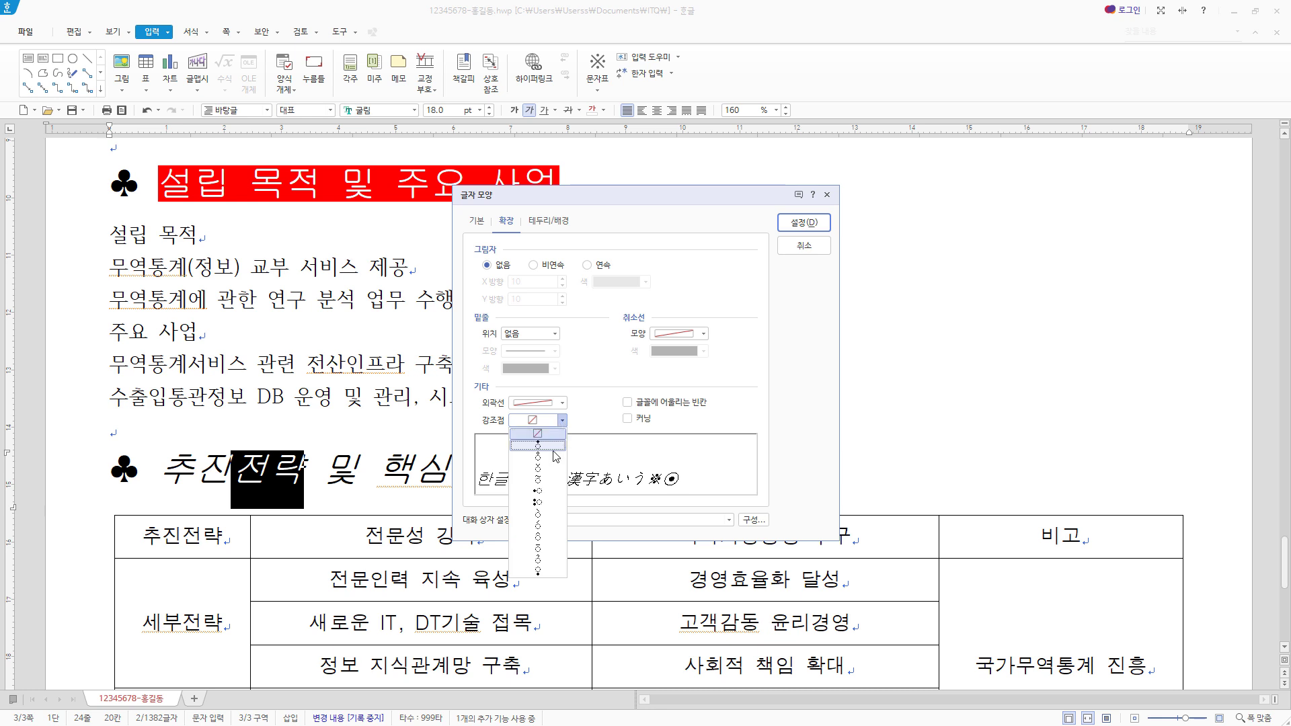
click(553, 473)
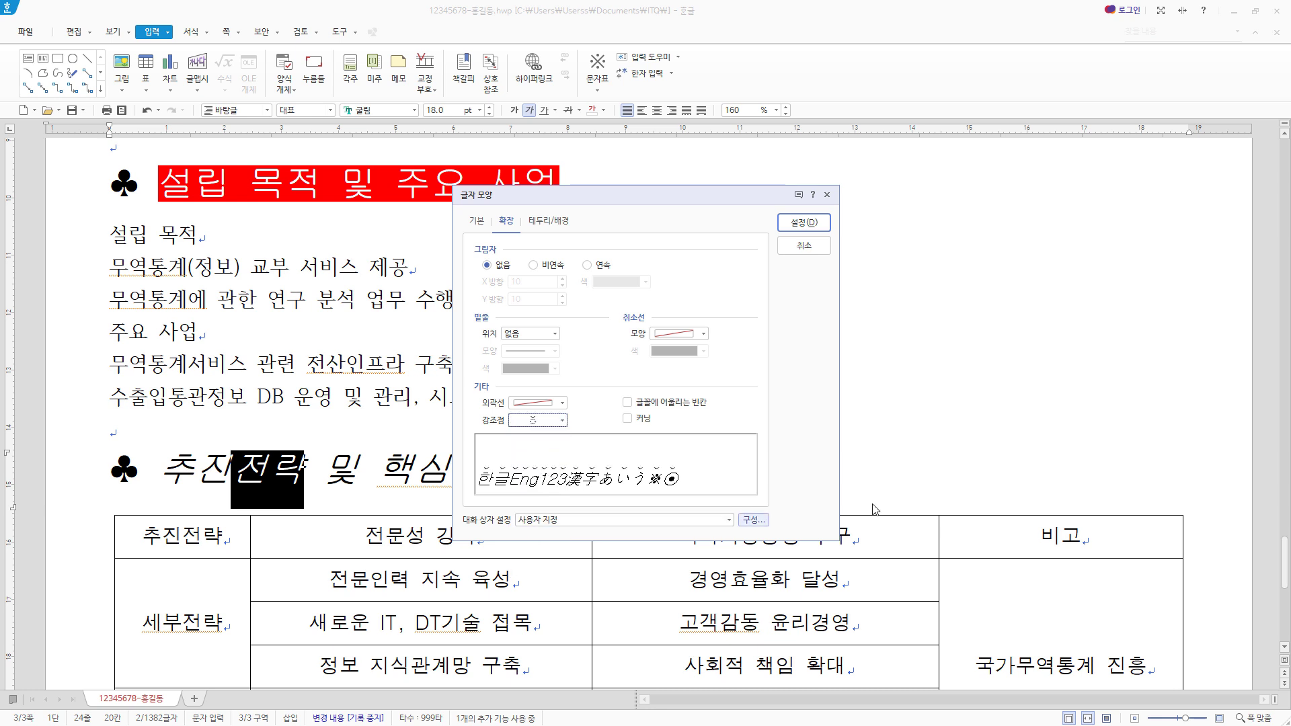
click(804, 222)
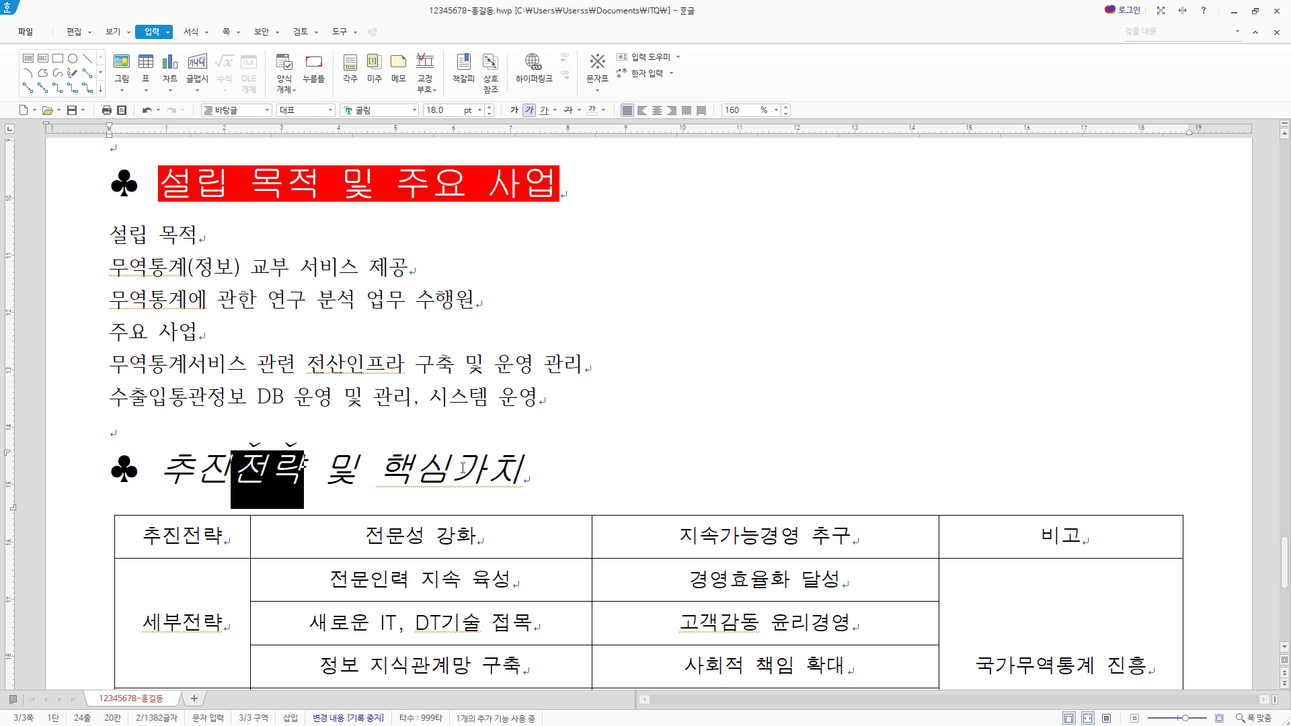
- Add the ˇ emphasis mark above the characters 가치 in the second heading
drag(463, 467, 502, 470)
right_click(489, 470)
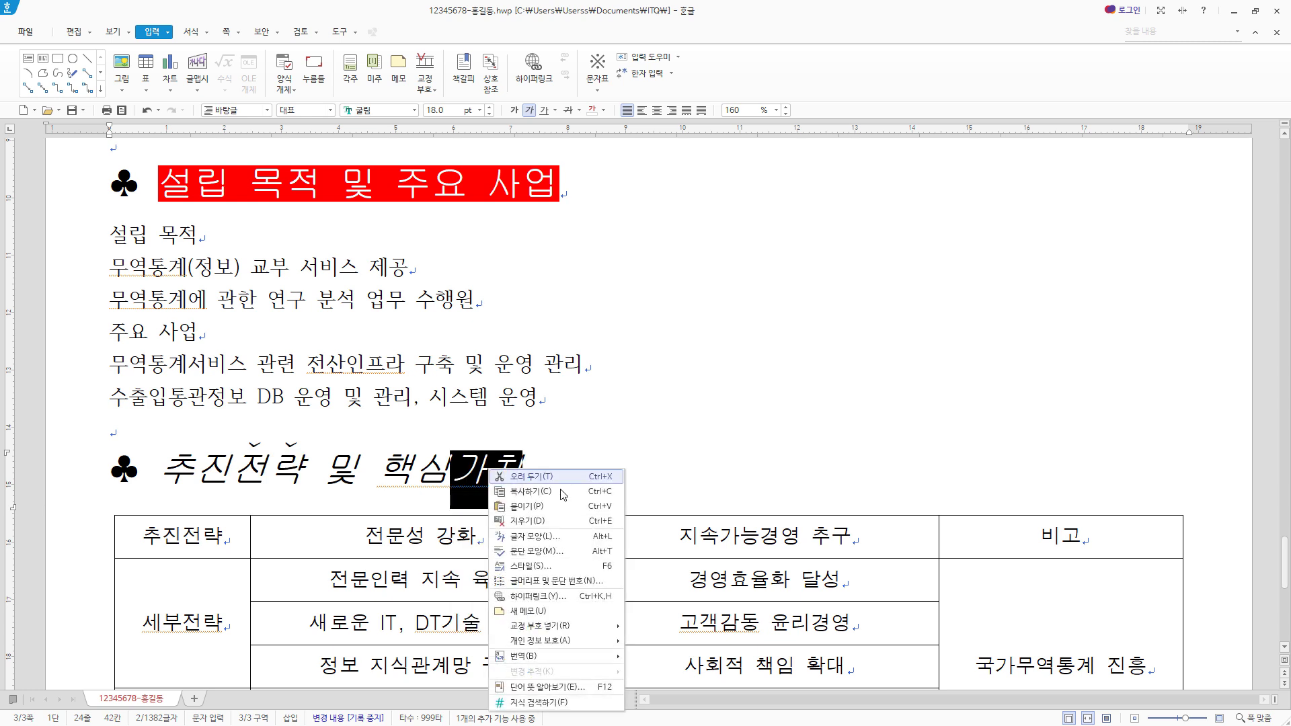
key(Return)
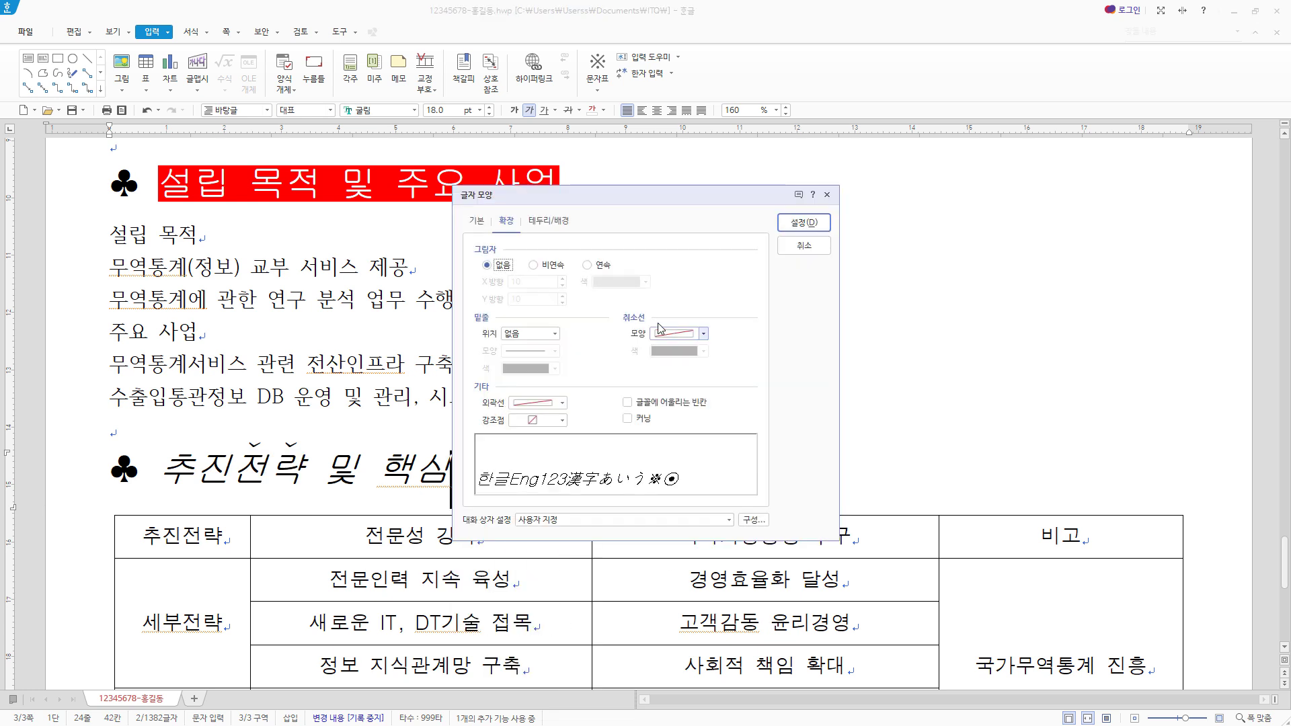
click(562, 420)
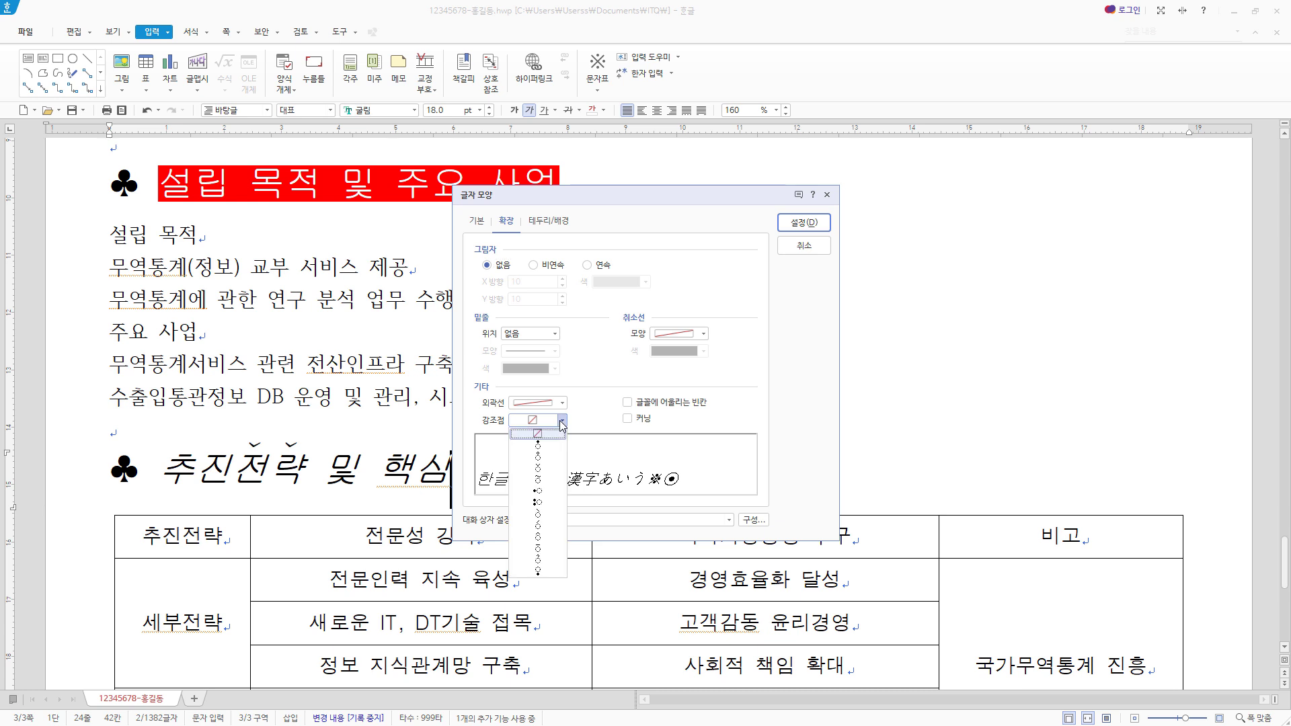
click(545, 469)
click(826, 230)
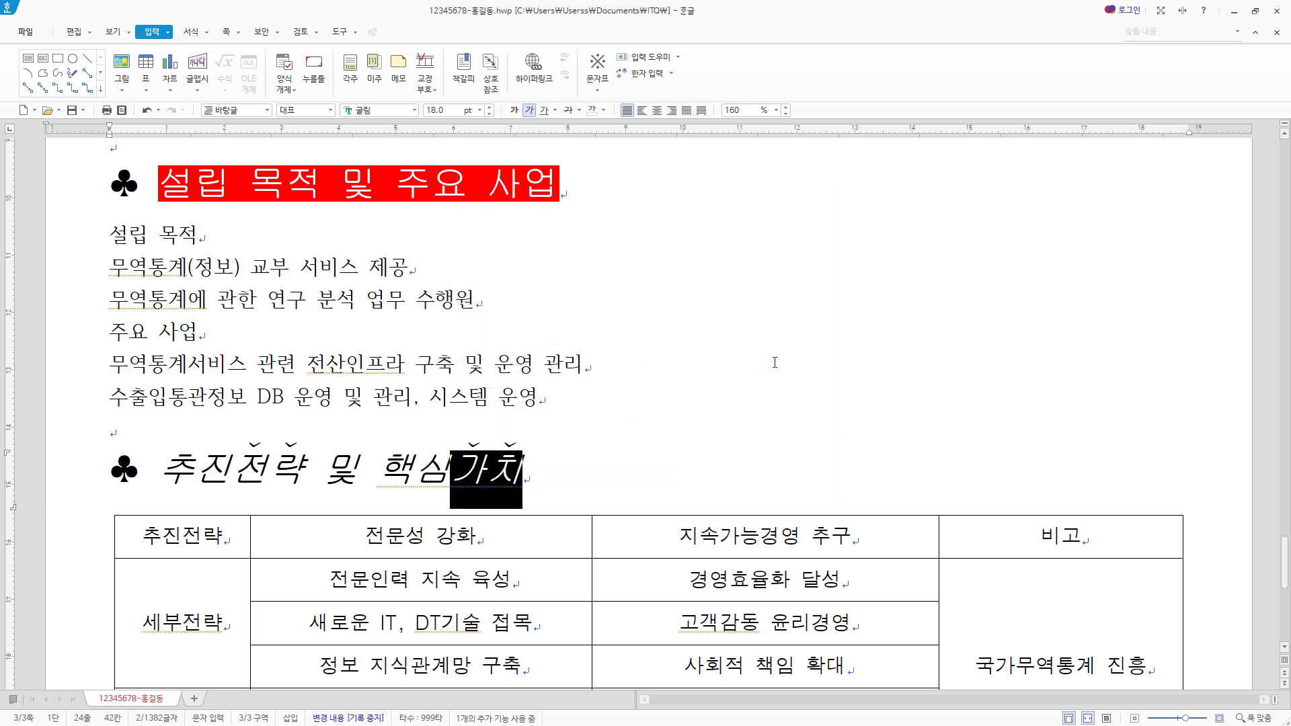
- Select the six lines from 설립 목적 to 시스템 운영 under the first heading and save the document
scroll(773, 363, up, 1)
click(417, 330)
drag(111, 328, 584, 486)
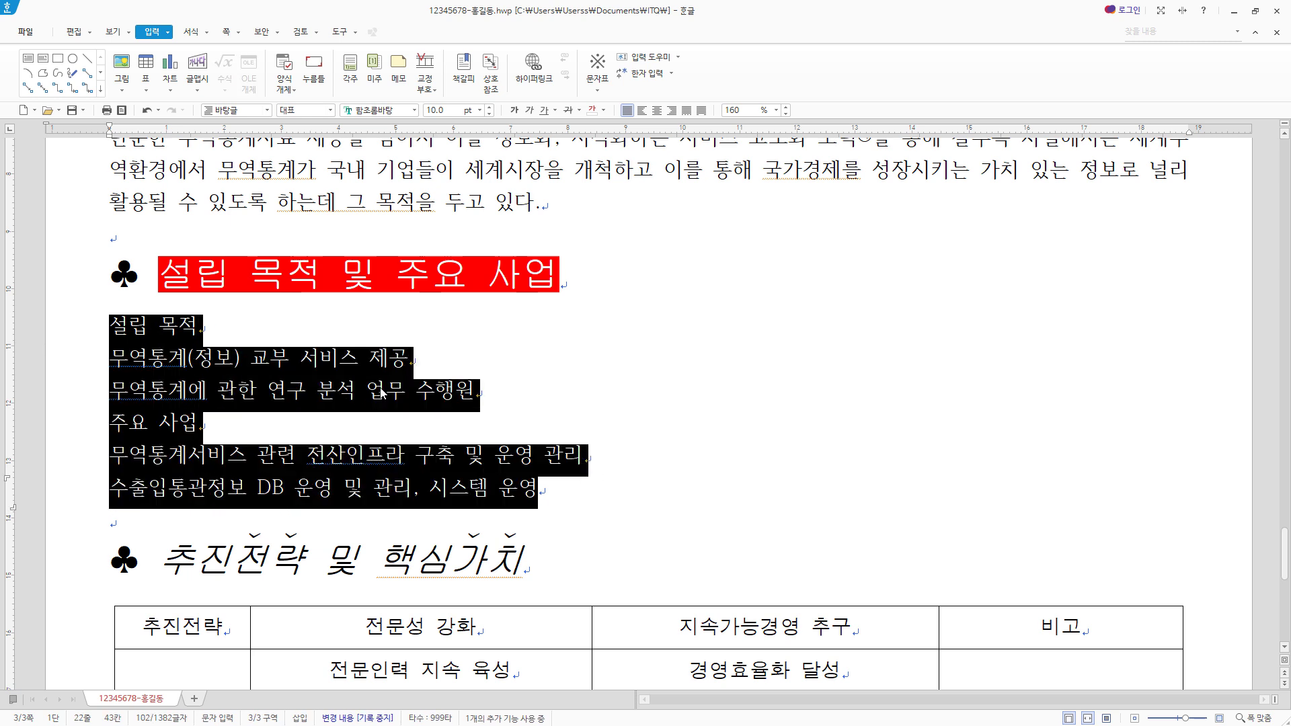
key(alt+s)
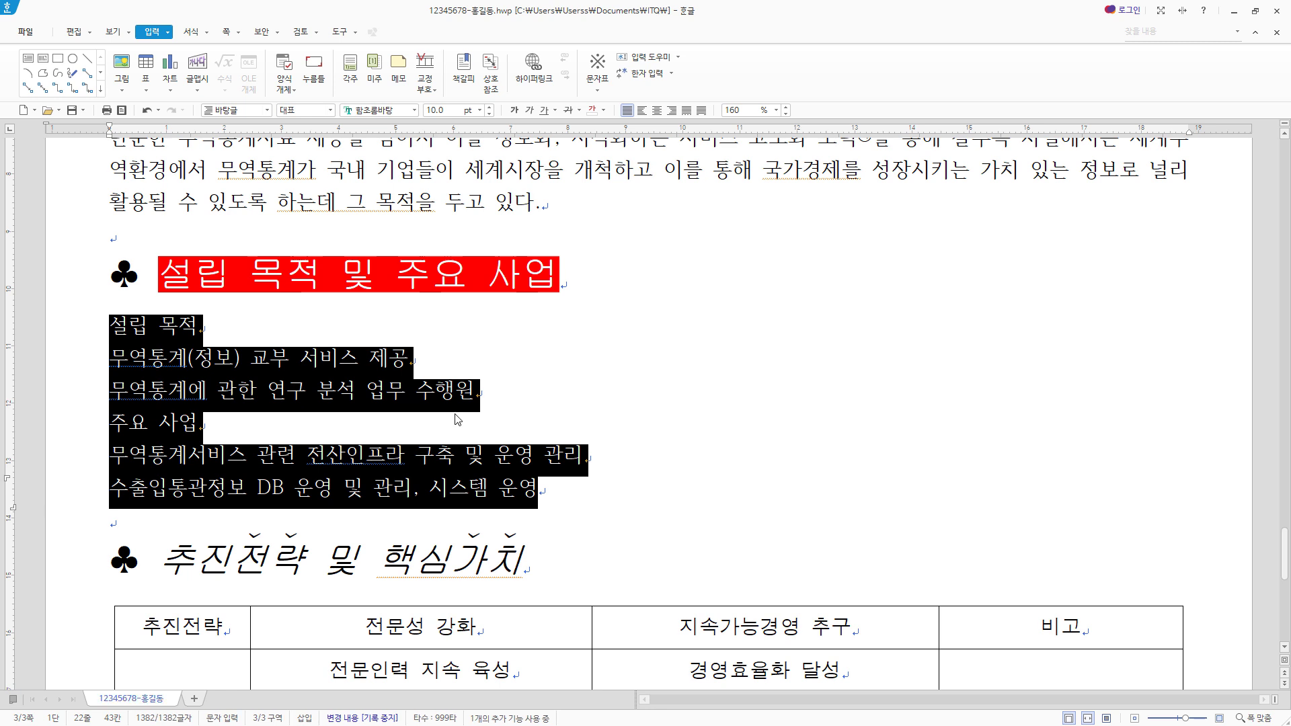
- Set the six selected lines' line spacing to 180% and choose the ①, (ㄱ), (a), 1) paragraph numbering shape for them
click(776, 110)
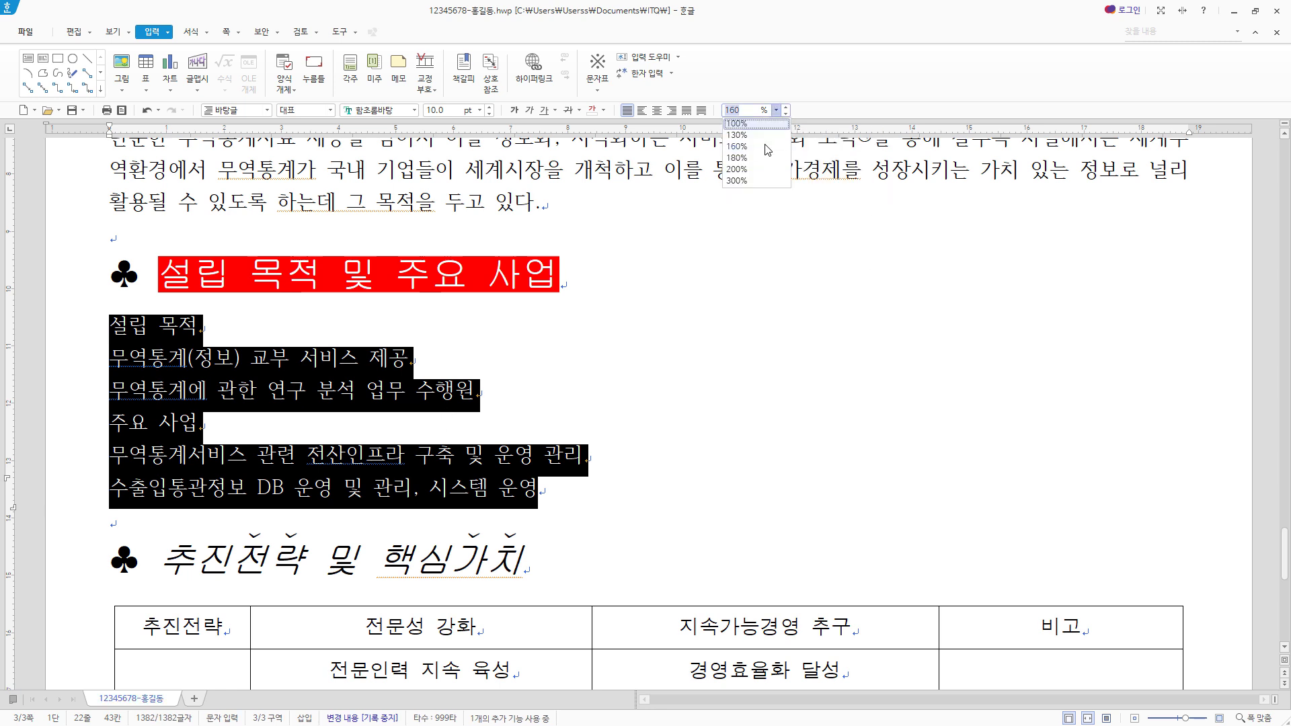
click(737, 157)
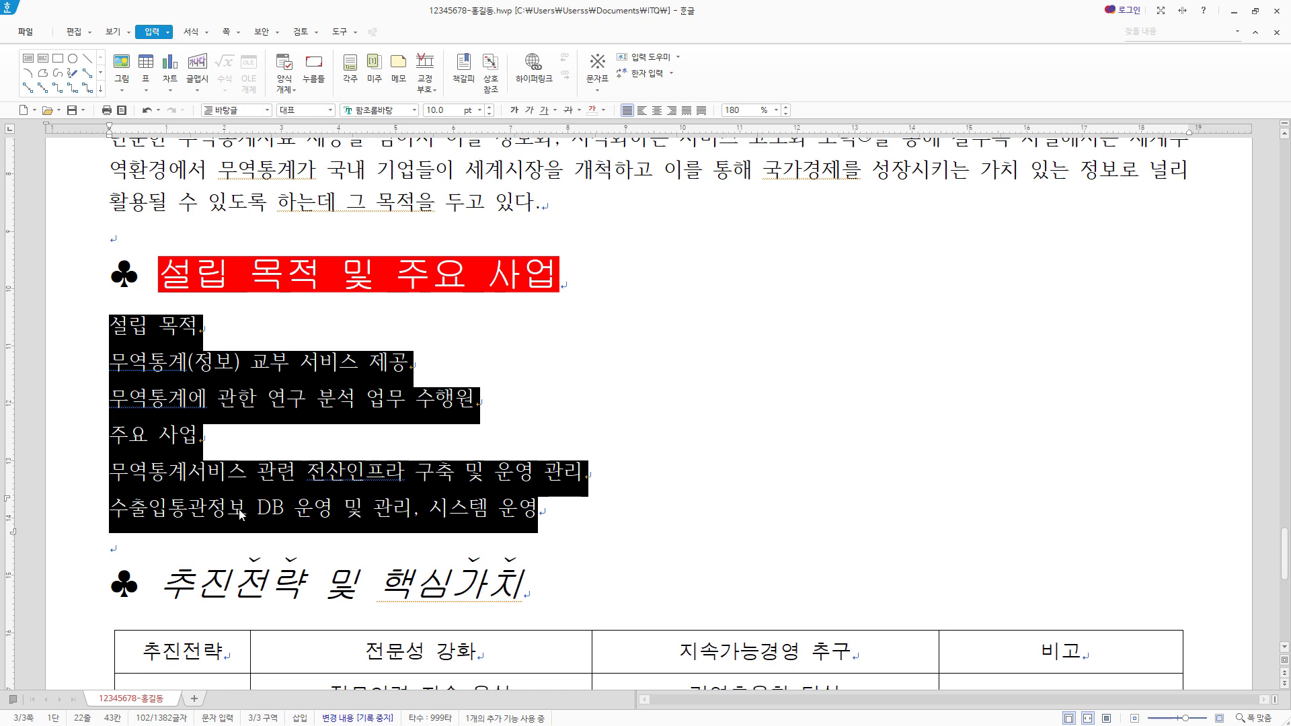
scroll(306, 329, down, 2)
right_click(304, 310)
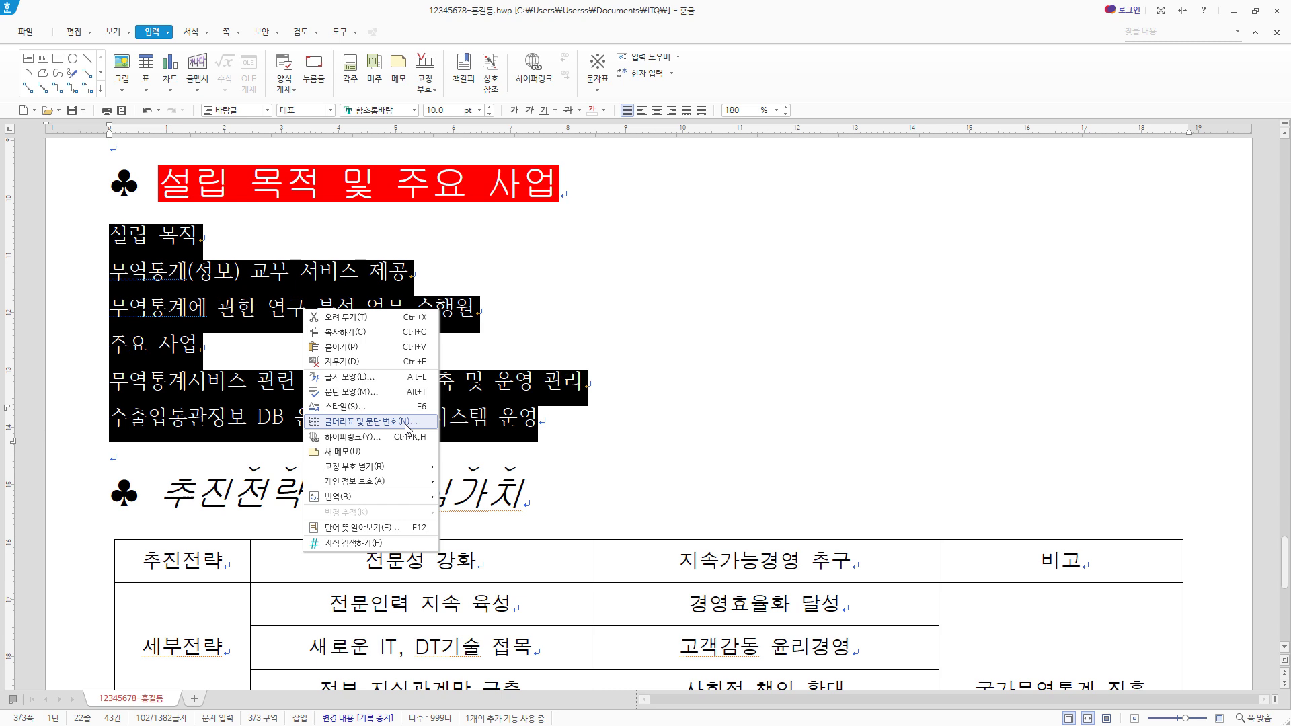
click(407, 422)
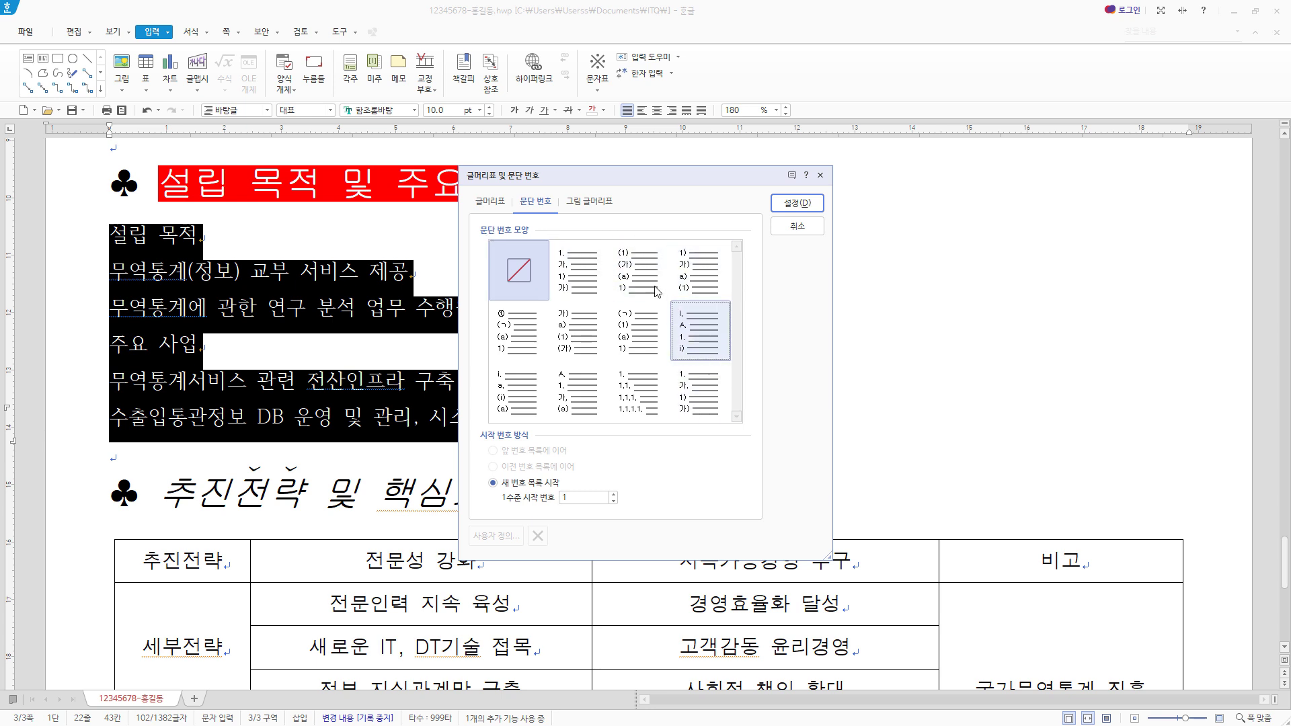
click(636, 350)
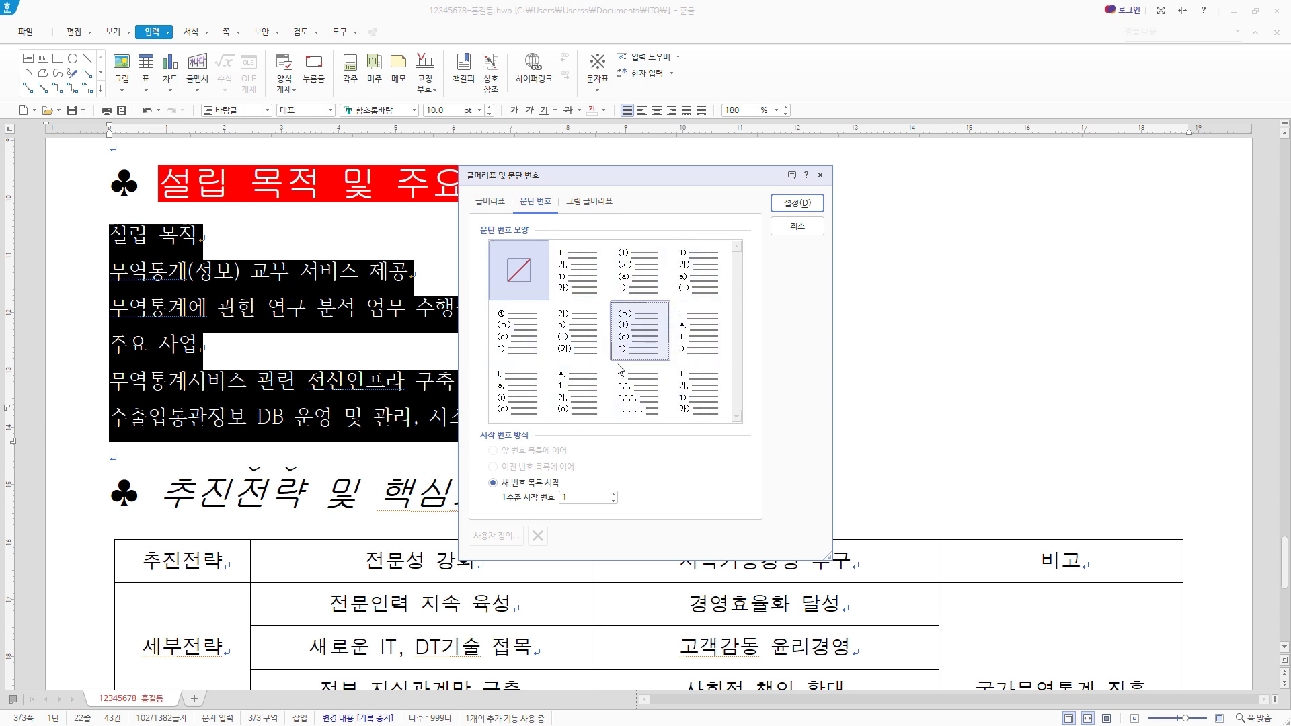
click(520, 343)
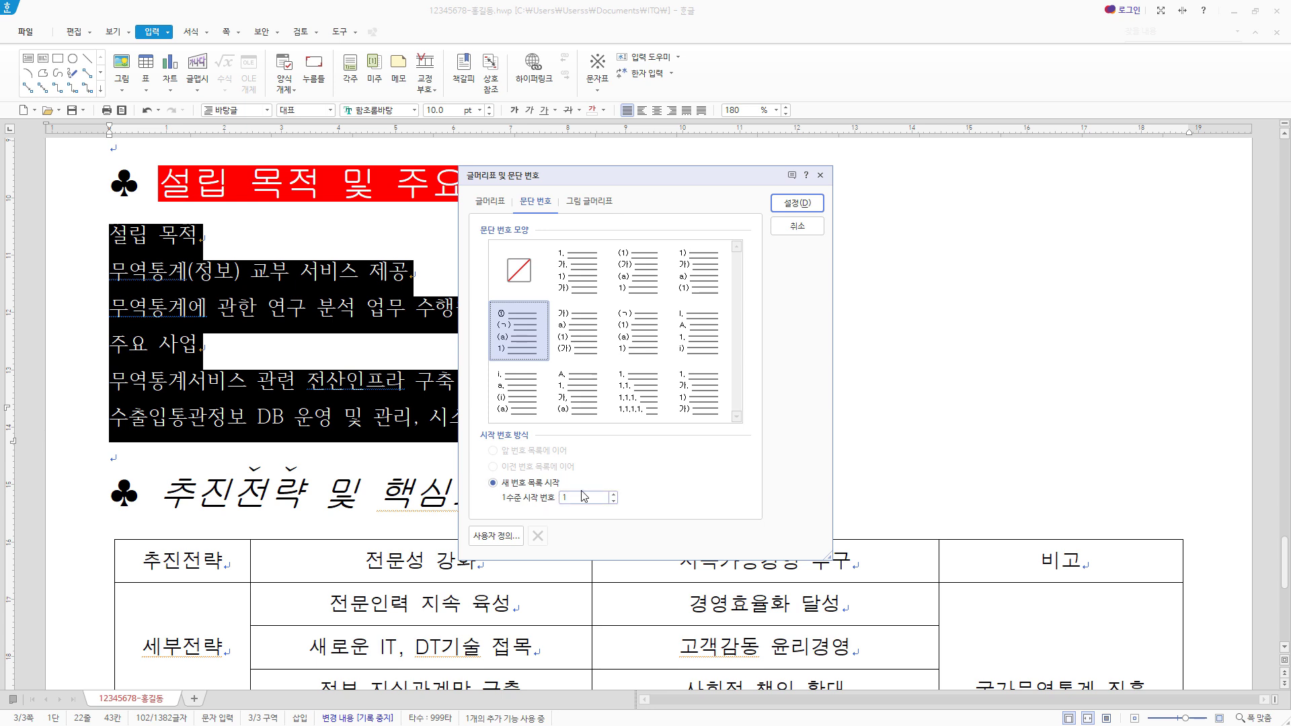
- Customise level 1 of the numbering with a 20 pt width adjustment and right alignment
click(496, 536)
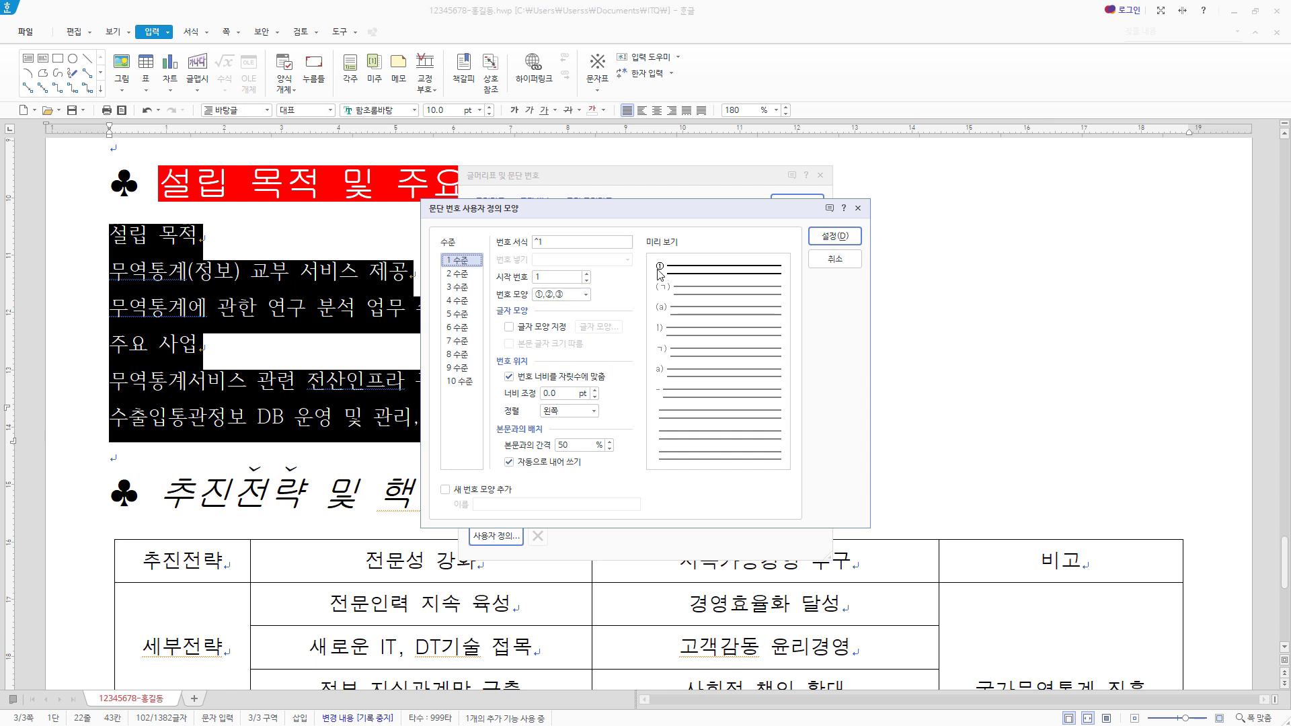
drag(567, 394, 472, 394)
text(20)
click(594, 410)
click(580, 441)
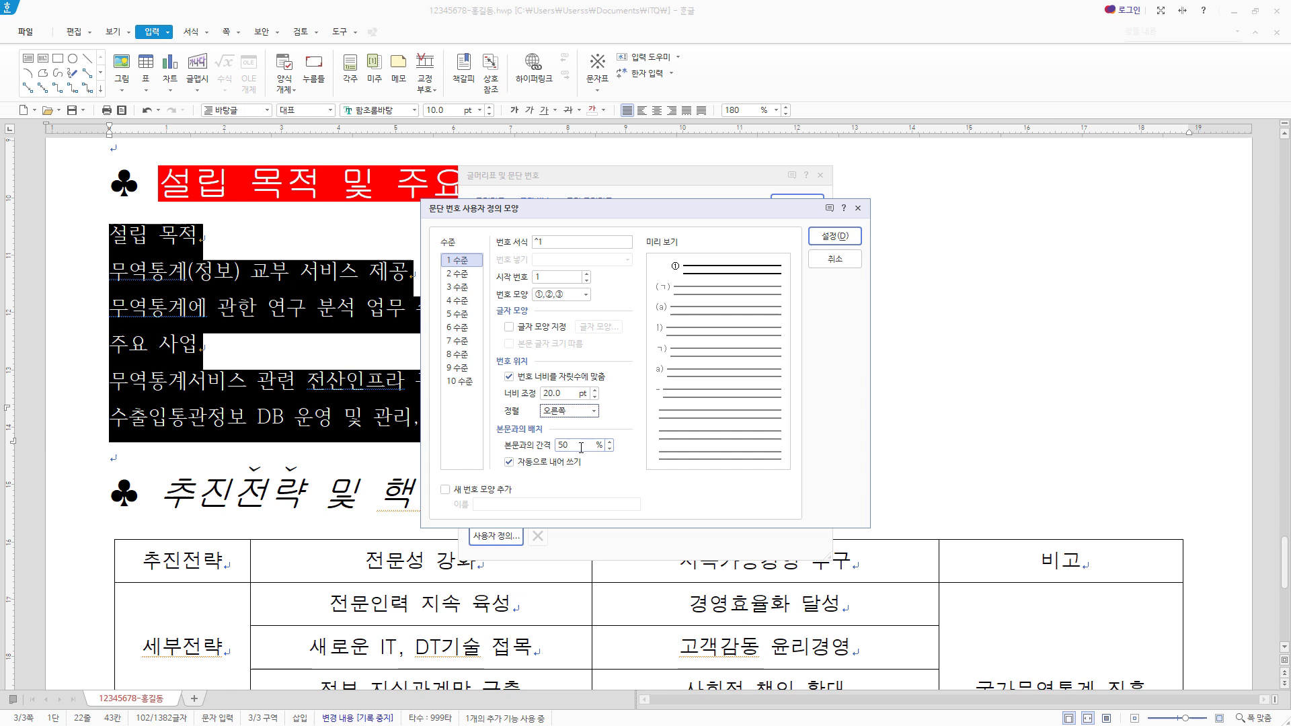
- Customise level 2 with the ㄱ,ㄴ,ㄷ number shape, a 30 pt width adjustment and right alignment, and apply the numbering to the lines
click(460, 274)
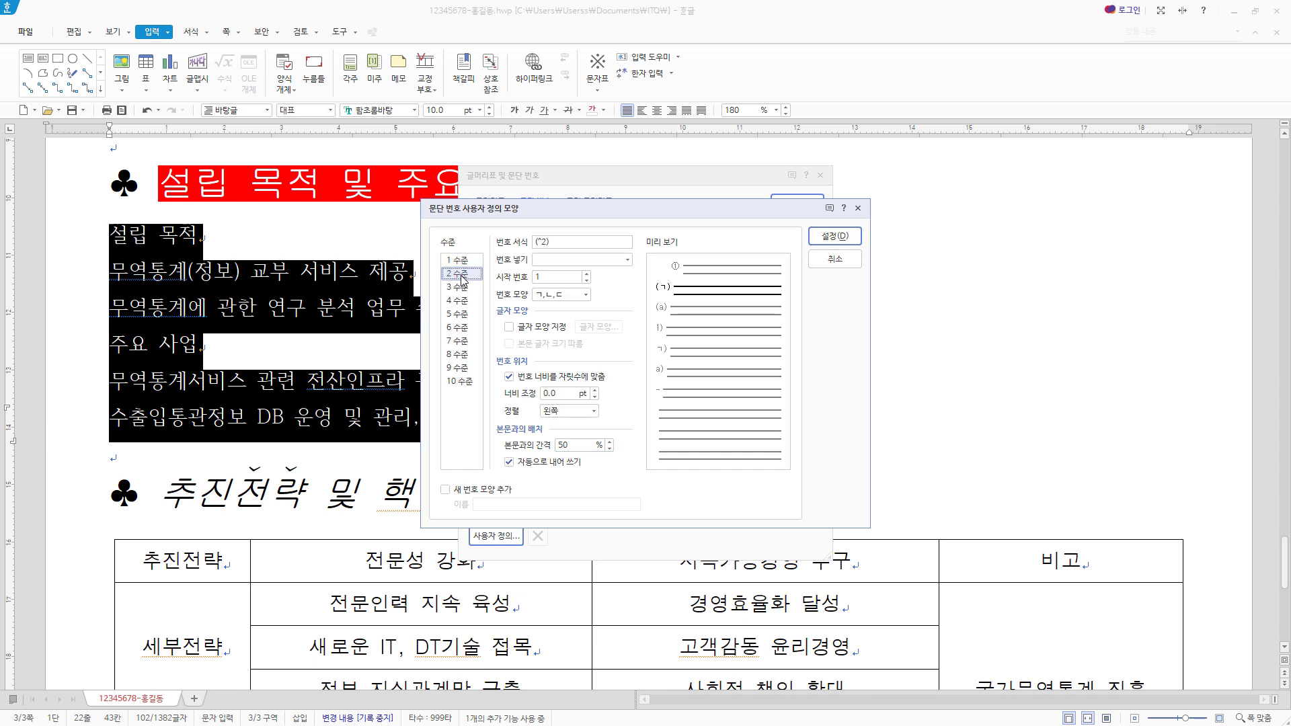
click(586, 295)
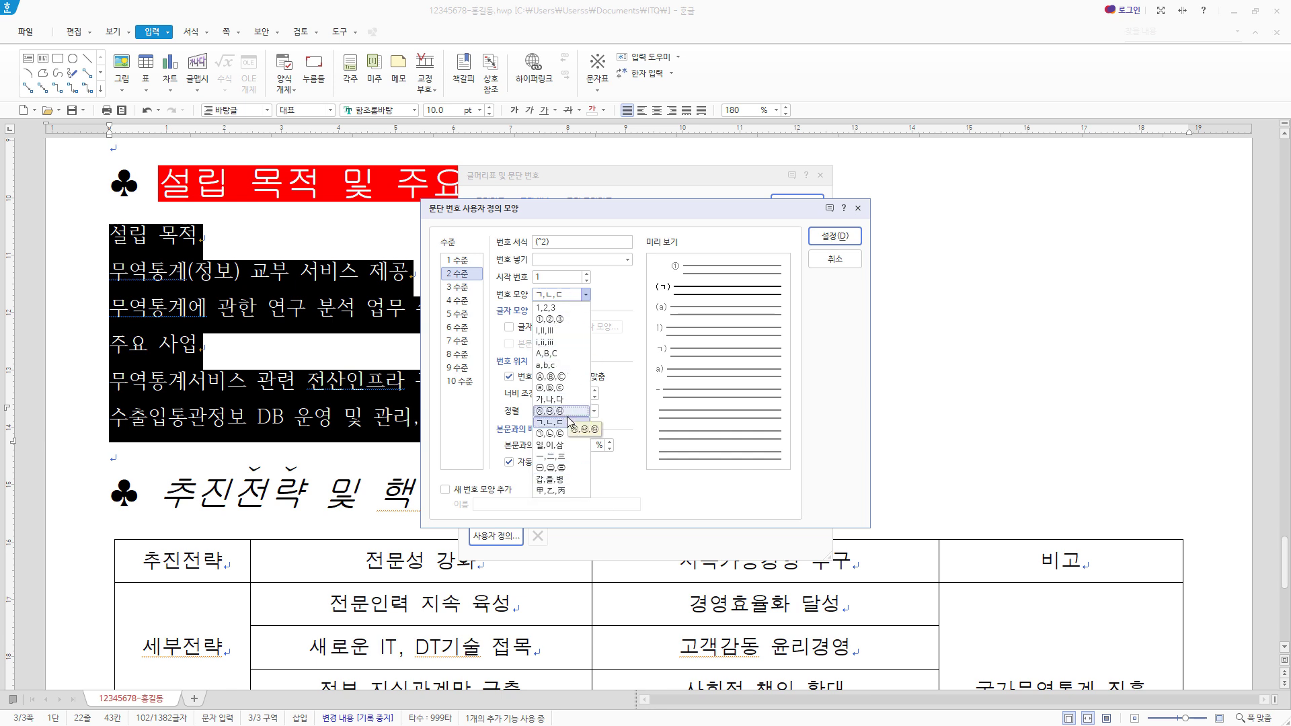
click(568, 423)
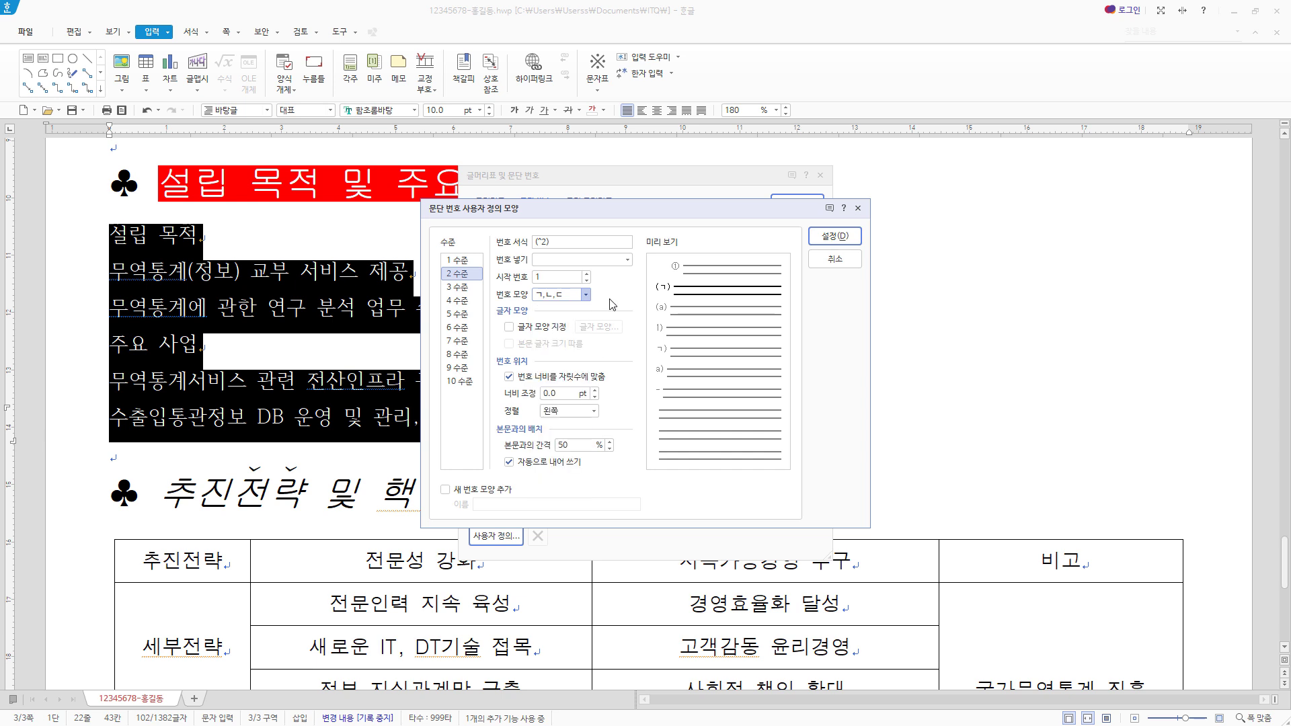
drag(559, 242, 517, 244)
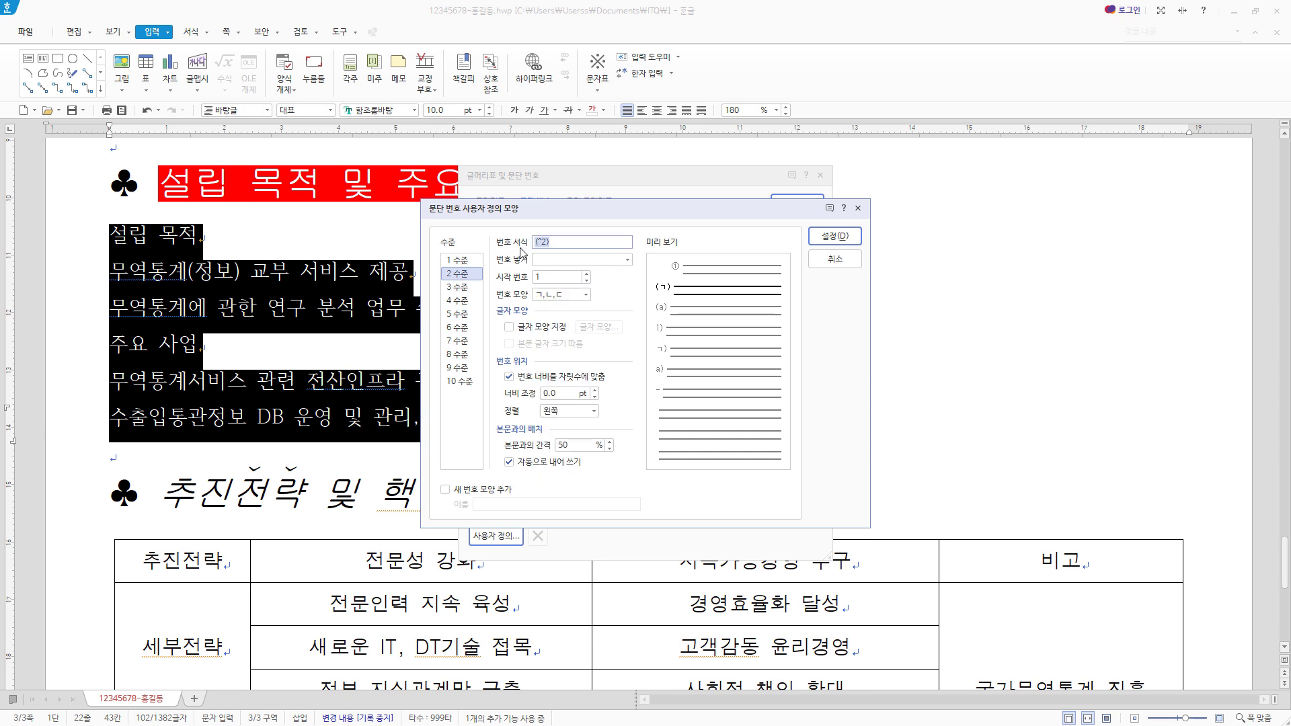
click(539, 245)
click(565, 393)
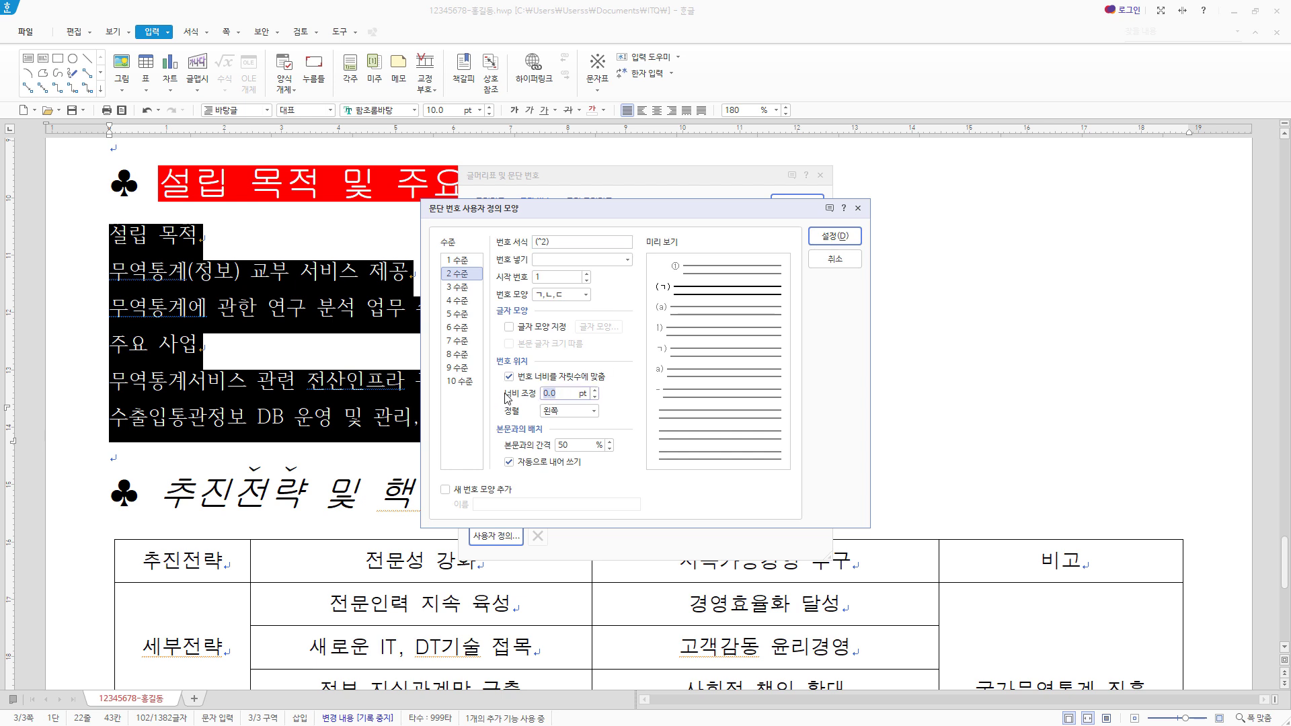
text(30)
click(570, 411)
click(558, 446)
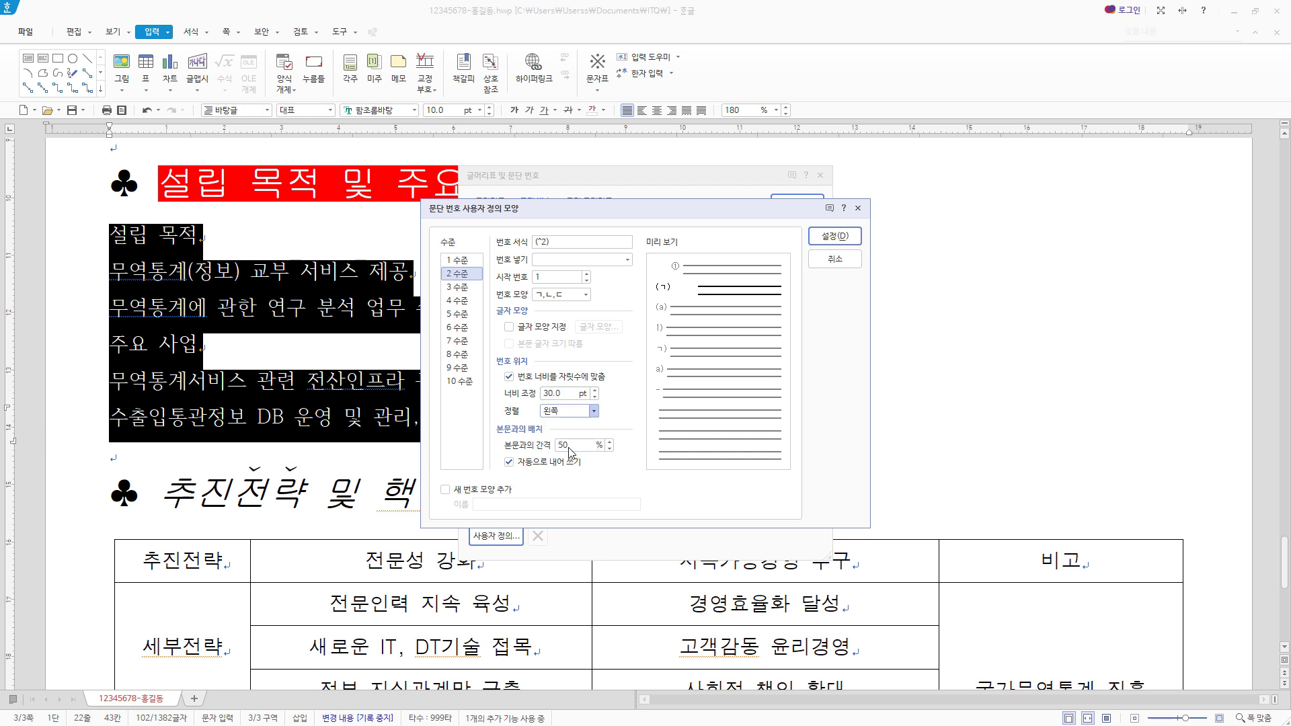
click(845, 244)
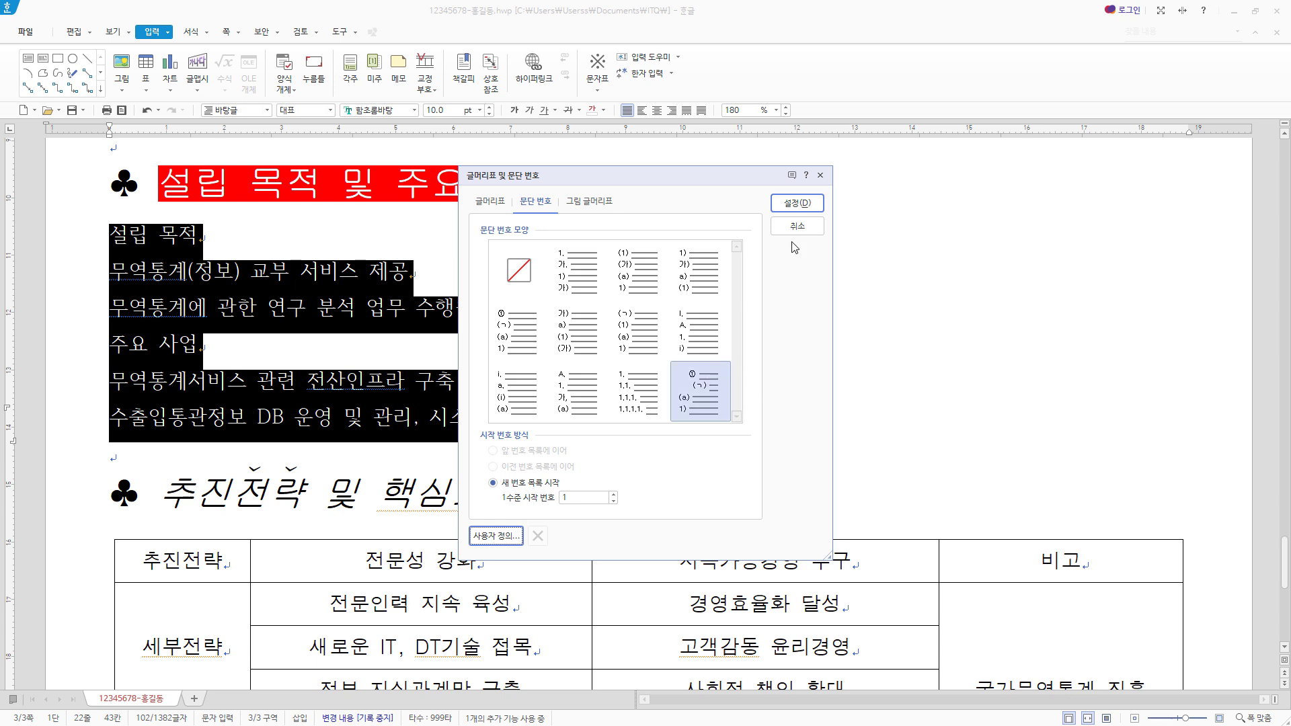
click(798, 203)
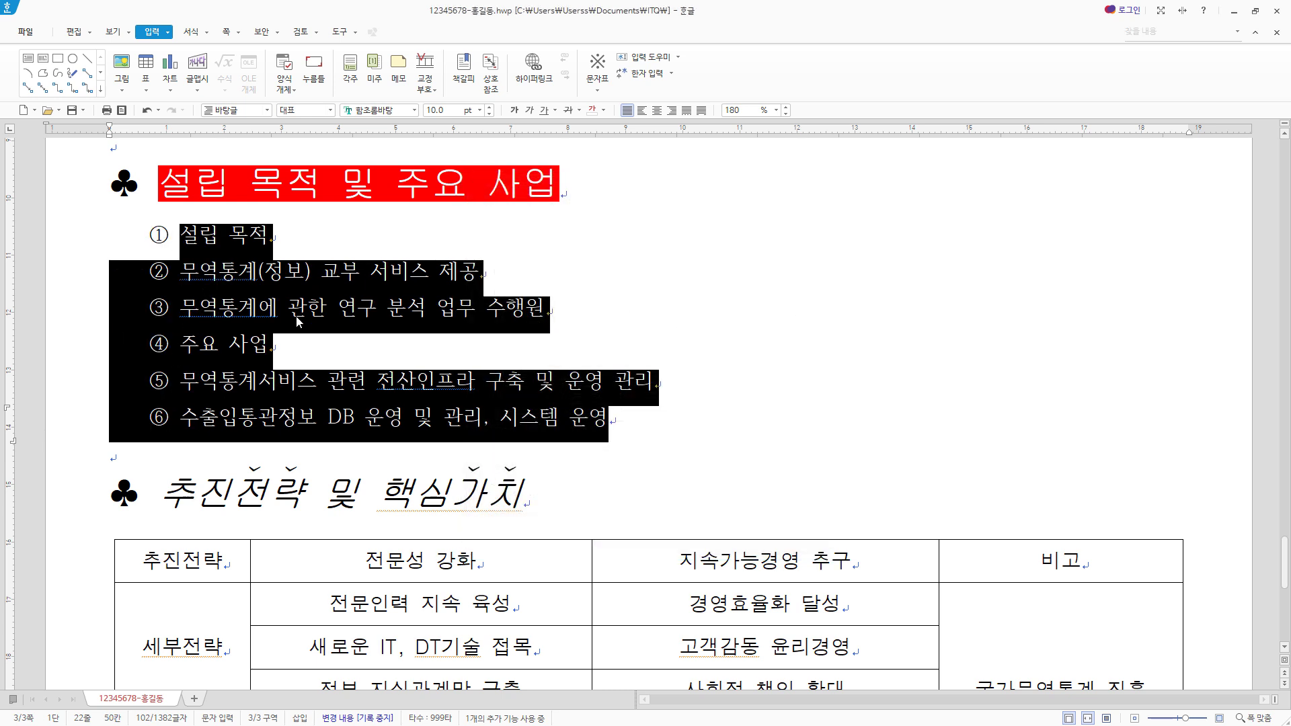
- Demote the two lines under 설립 목적 and the two lines under 주요 사업 to the second numbering level
drag(585, 316, 118, 285)
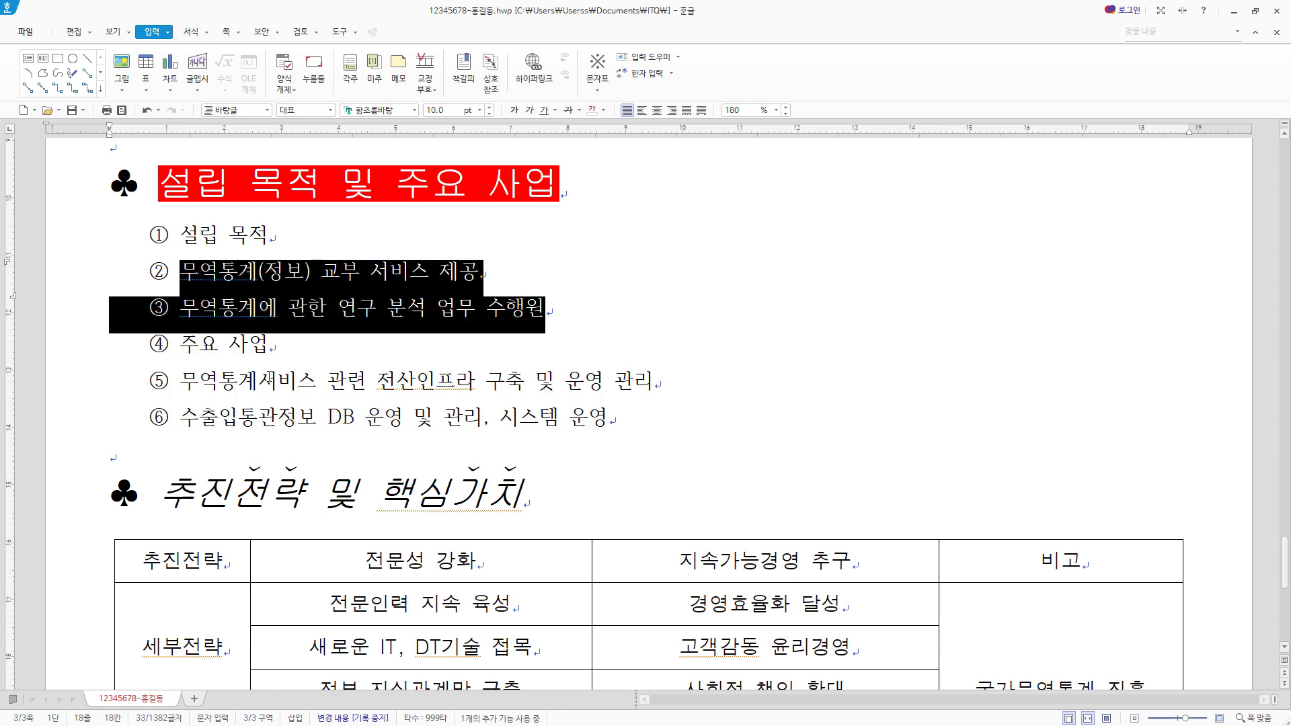
click(191, 31)
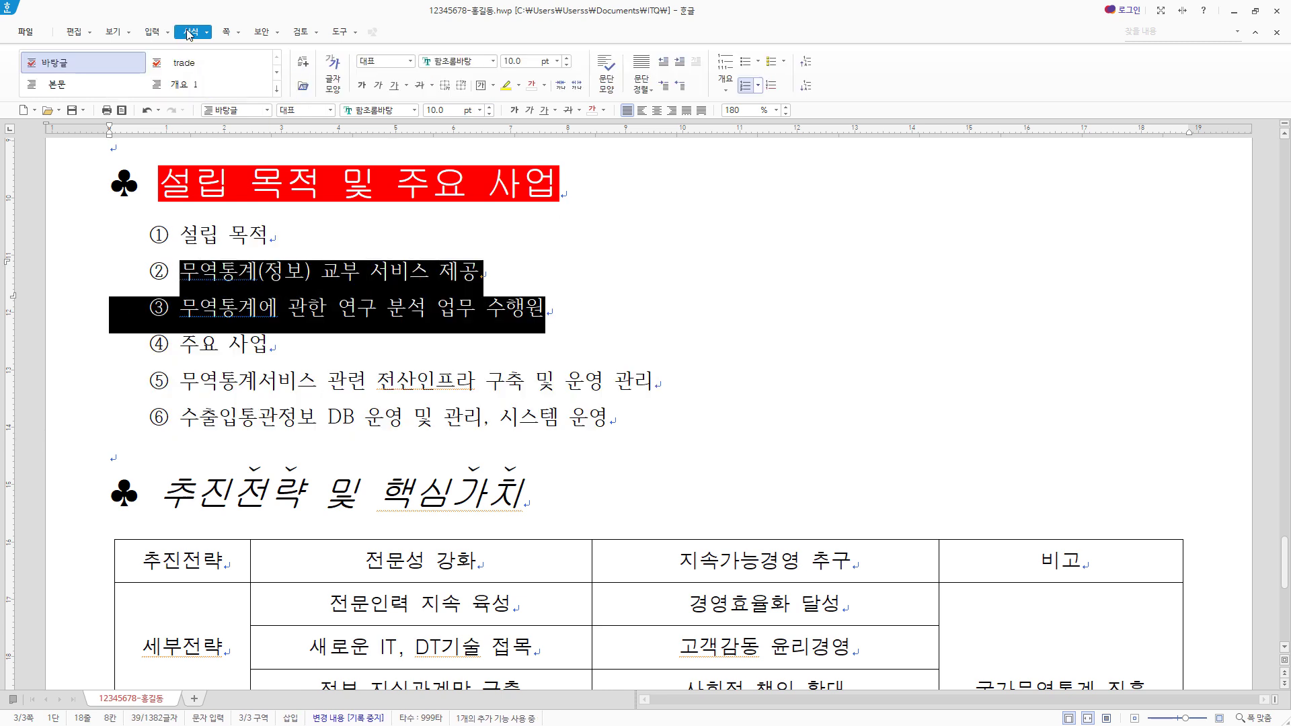
click(805, 86)
drag(613, 422, 82, 382)
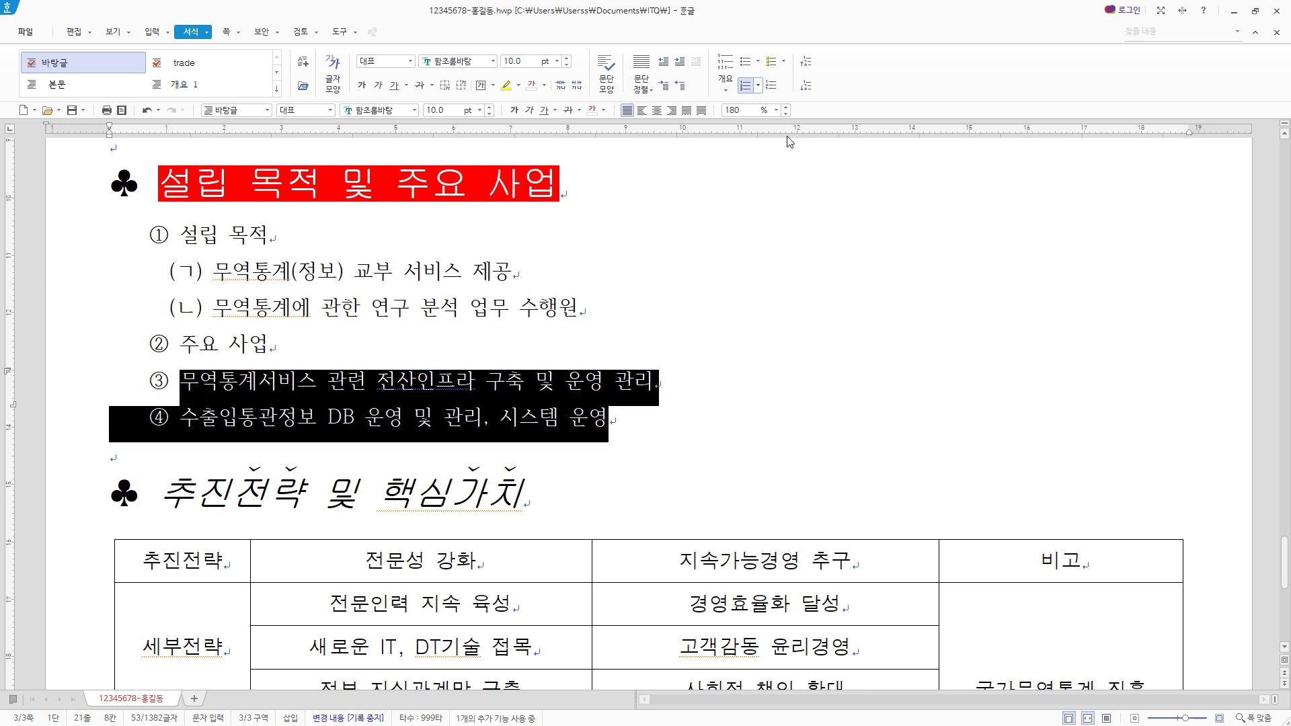
click(806, 86)
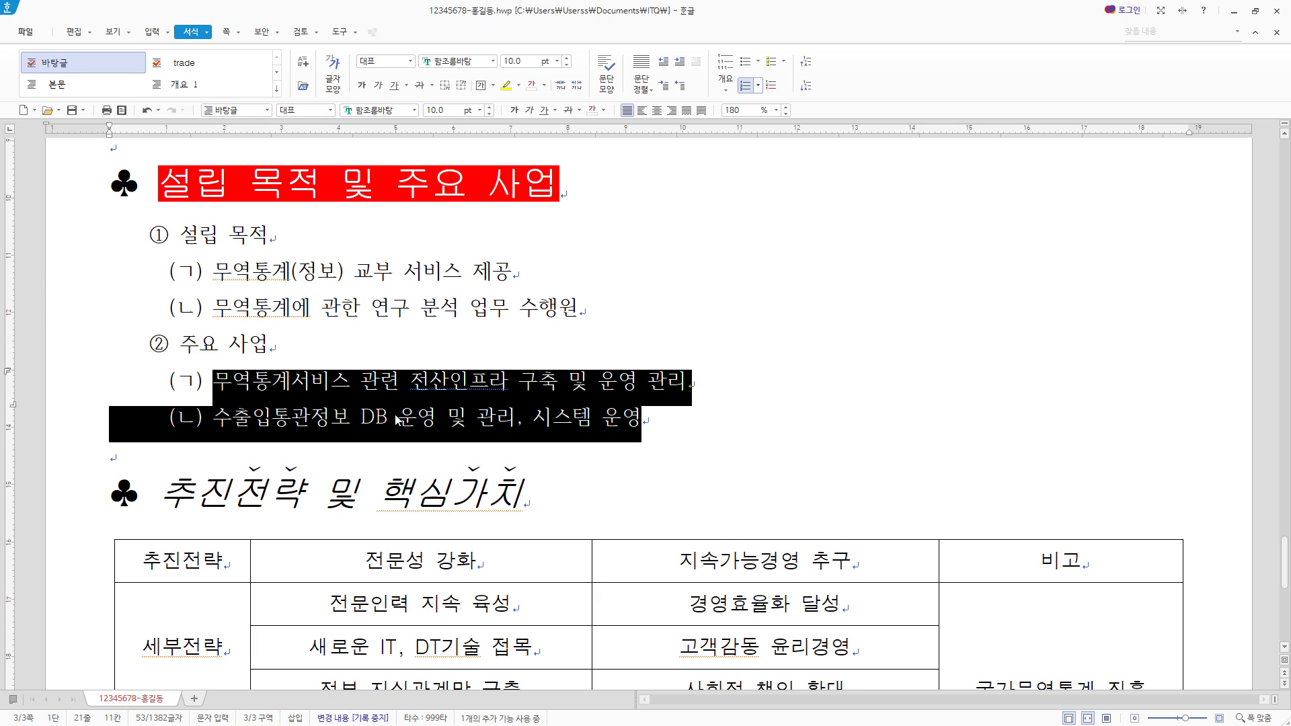
click(526, 412)
- Select all cells of the 추진전략 table and give its top and bottom borders a double line
scroll(526, 411, down, 3)
drag(523, 315, 111, 314)
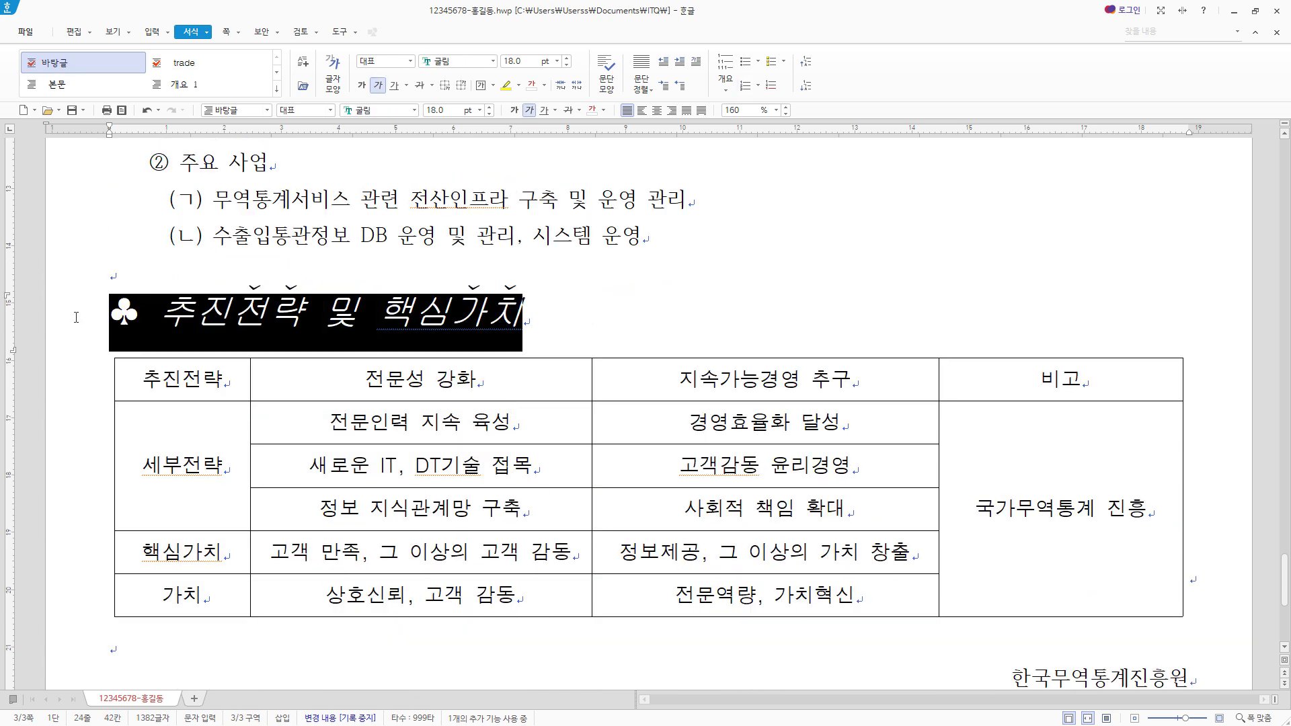
scroll(458, 367, down, 2)
click(210, 287)
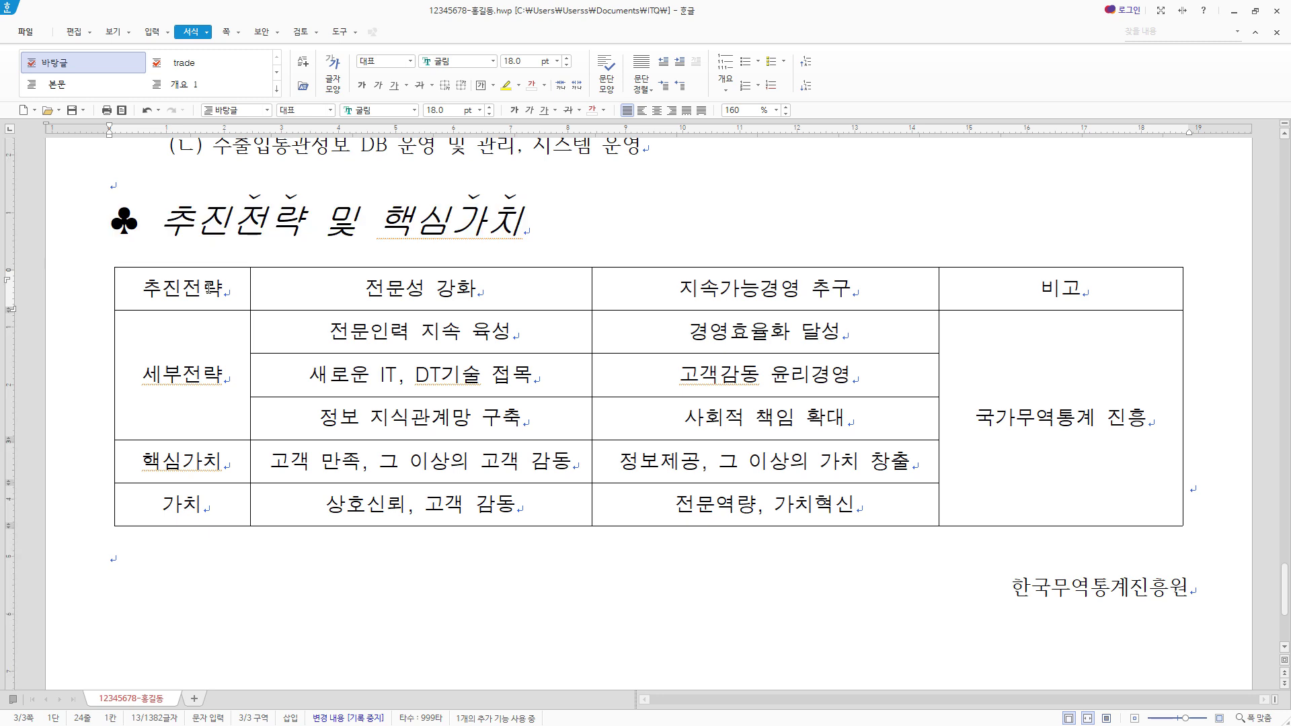
drag(210, 288, 999, 342)
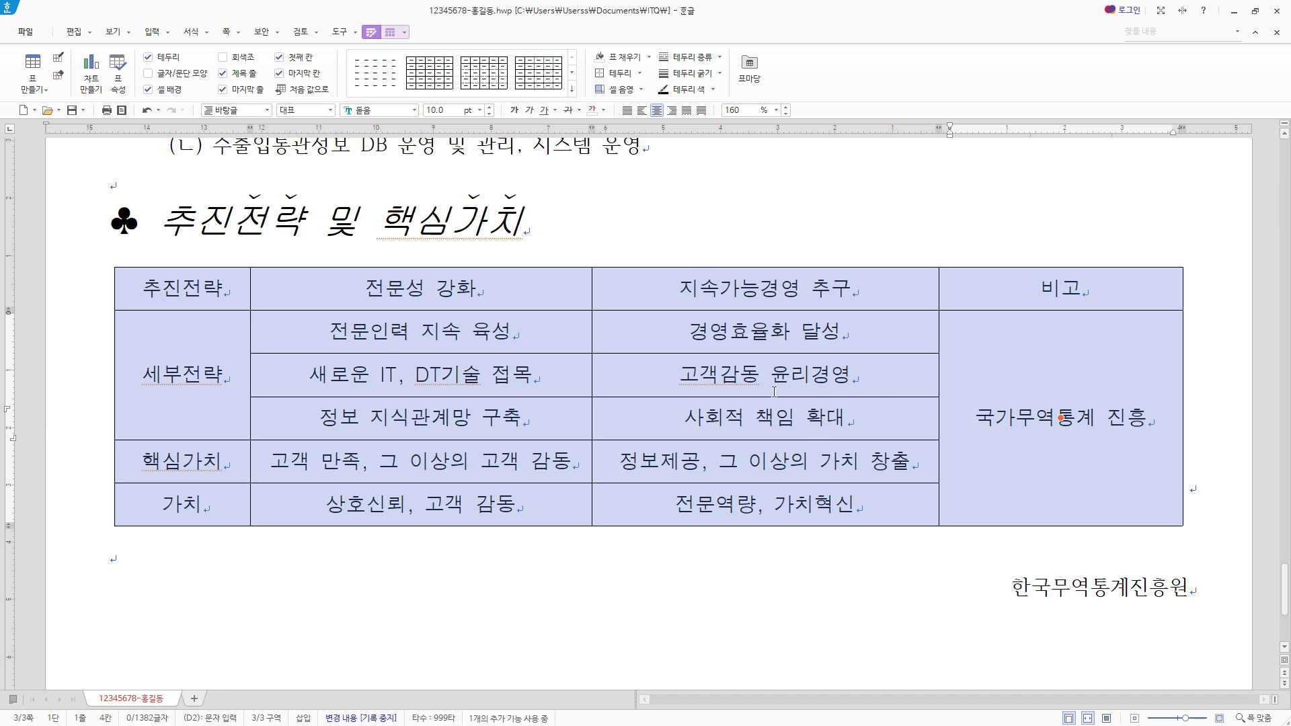
key(l)
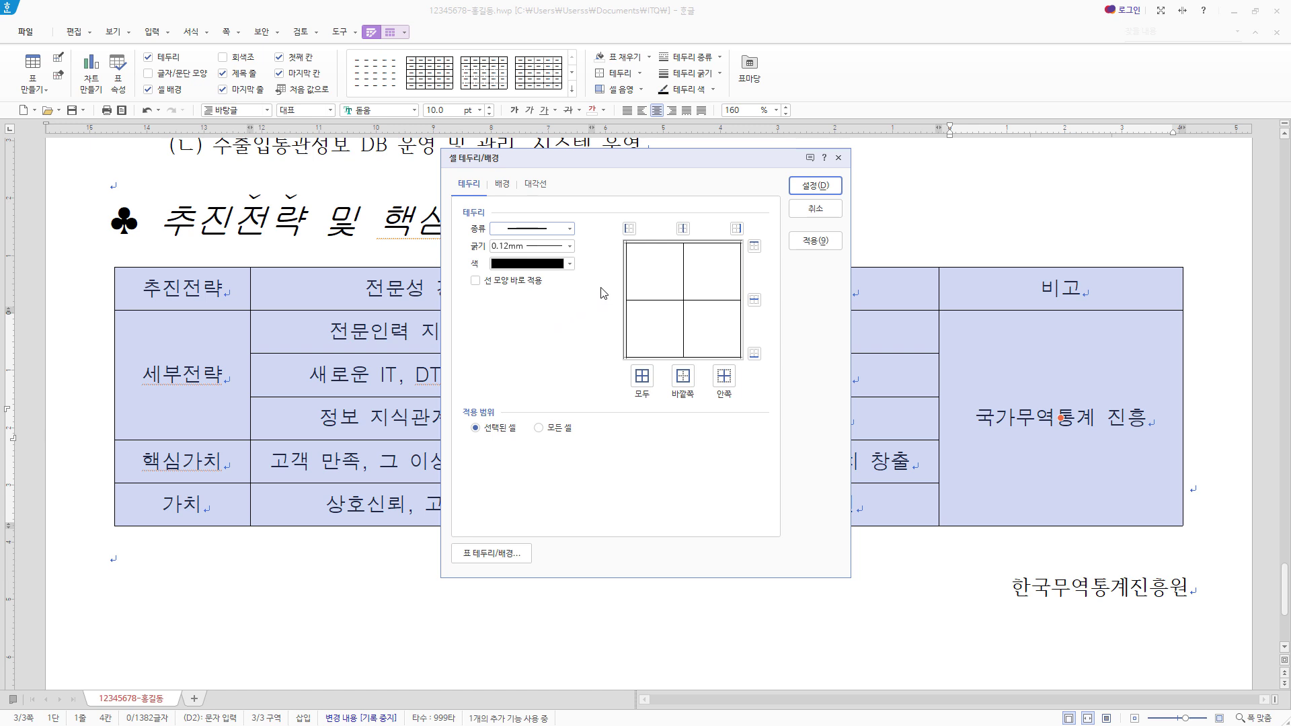
click(569, 230)
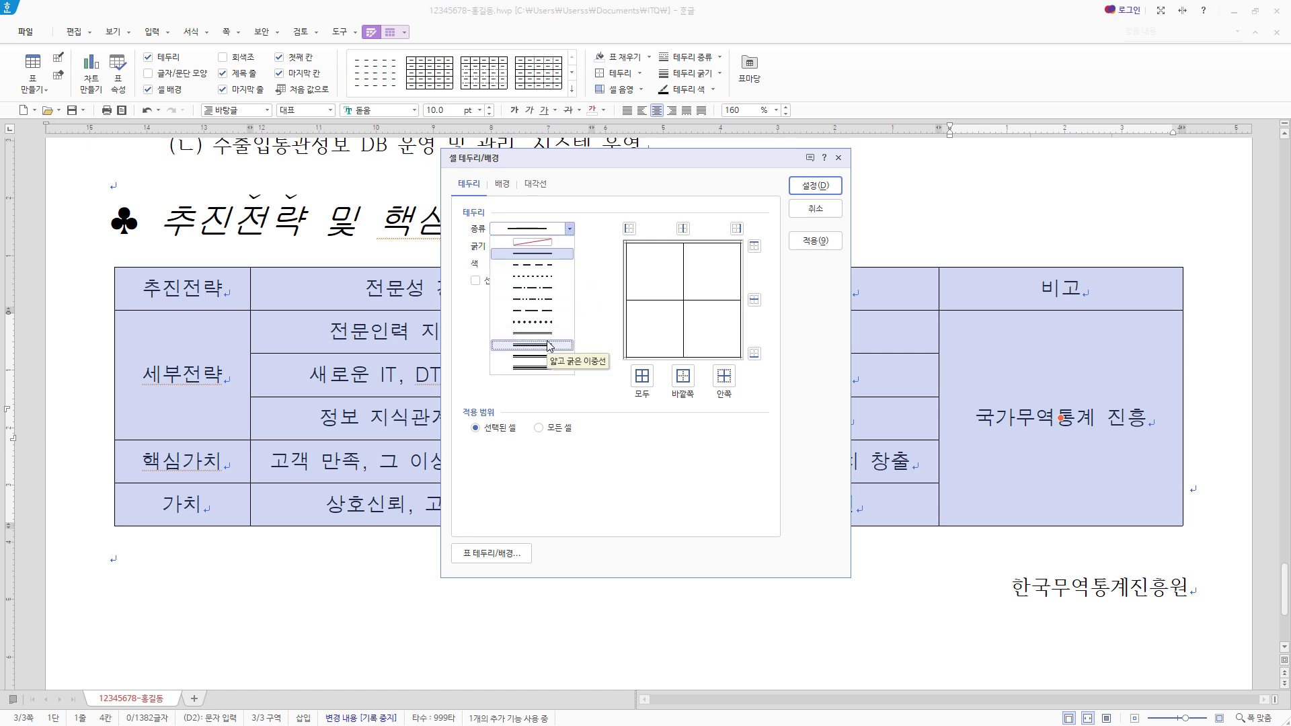
click(532, 355)
click(754, 246)
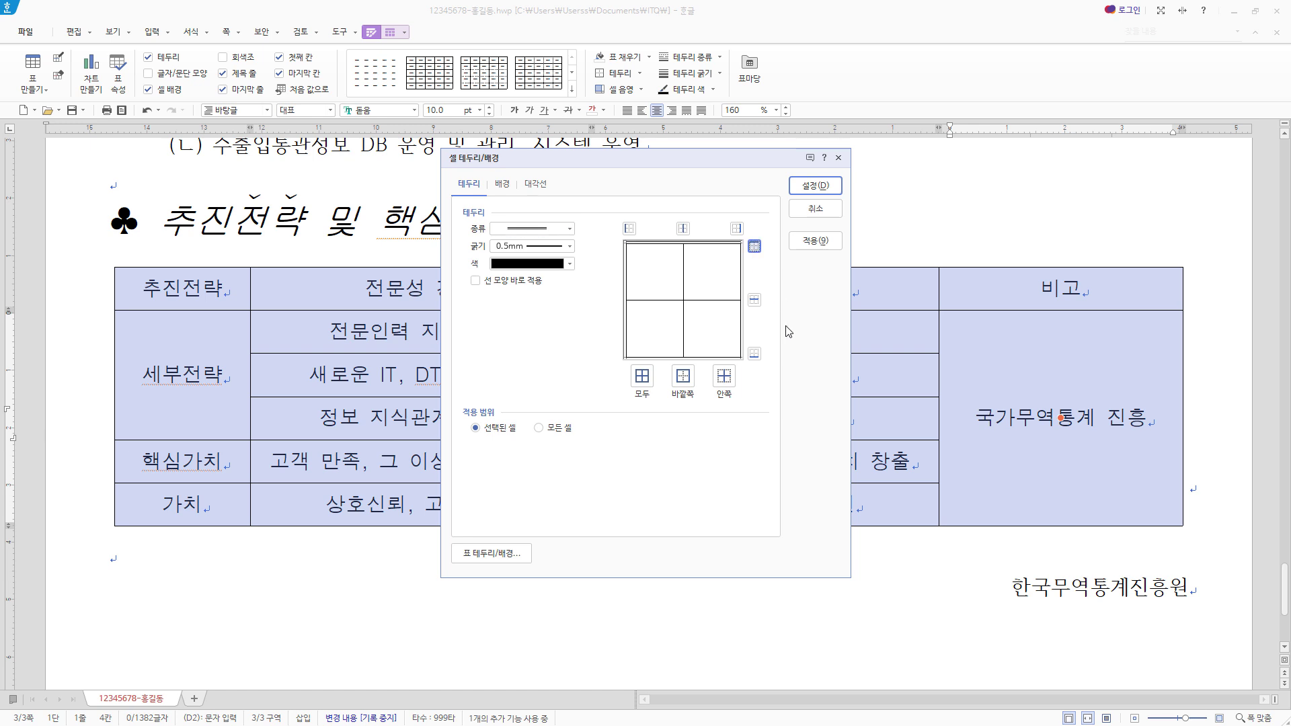
click(754, 353)
- Remove the table's left and right outer borders by setting them to no line, and apply the border settings
click(548, 229)
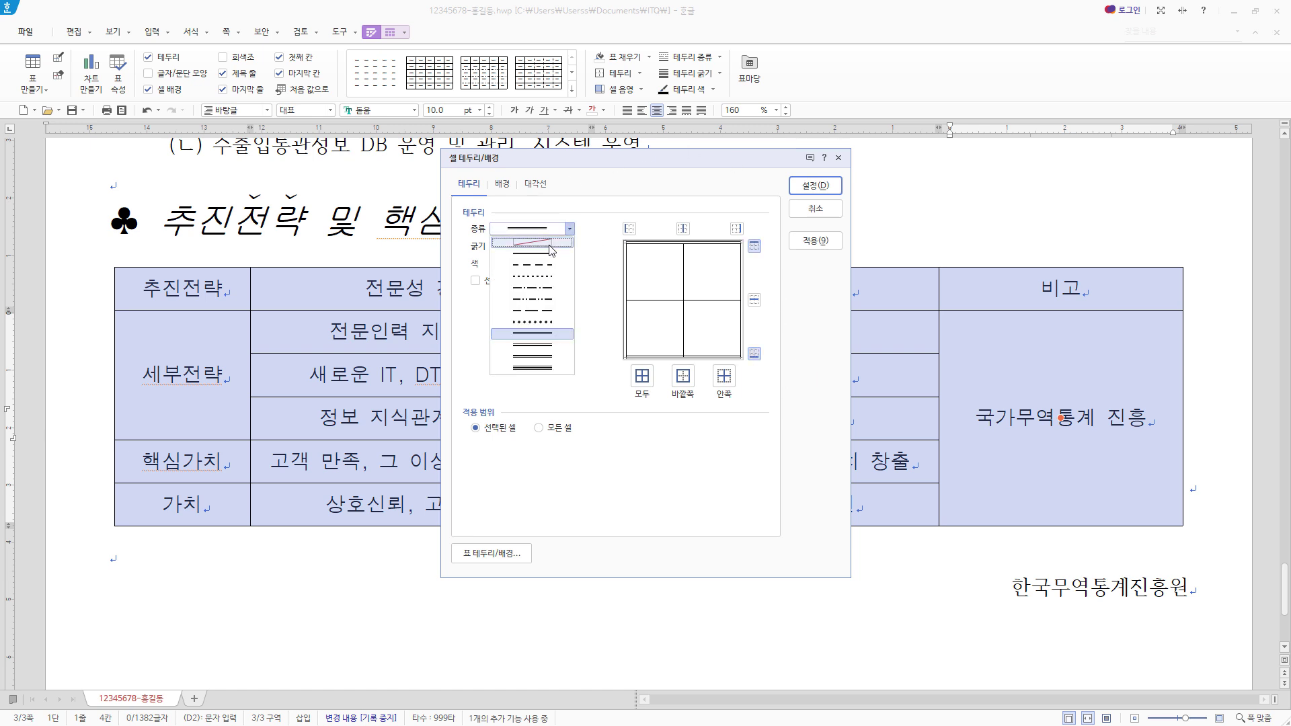
click(550, 242)
click(628, 228)
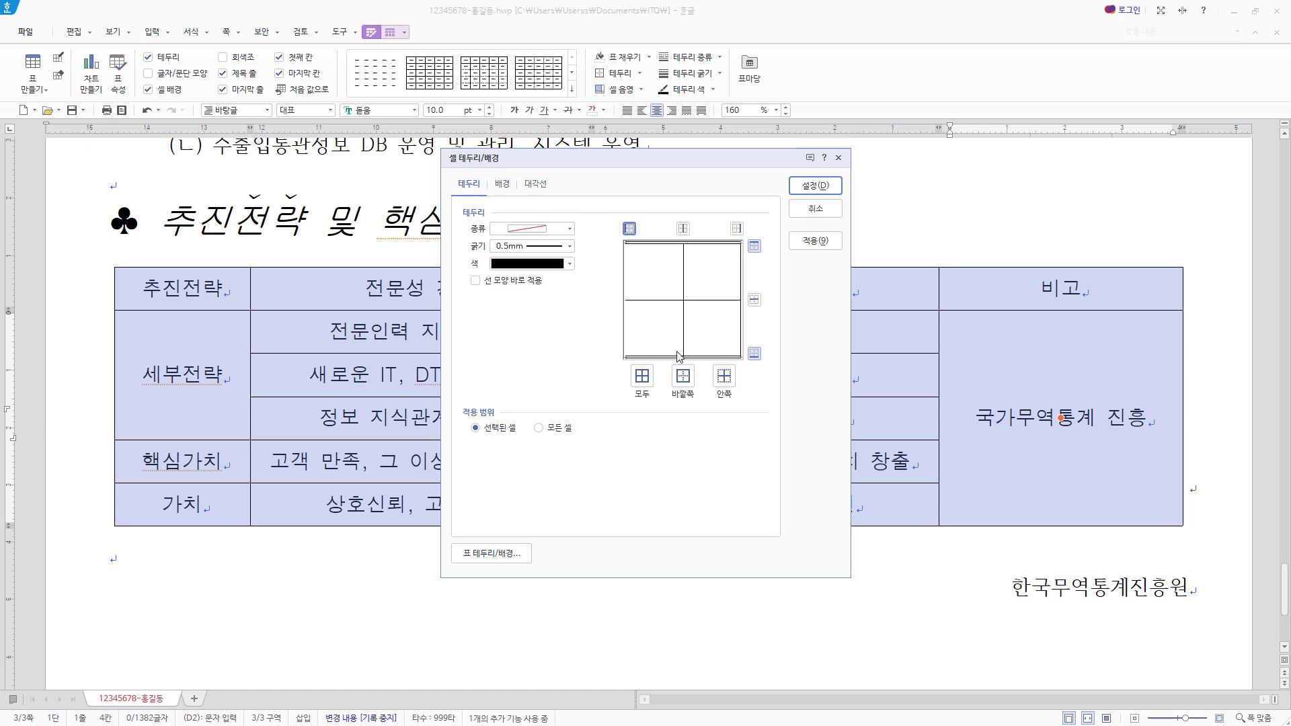
click(736, 229)
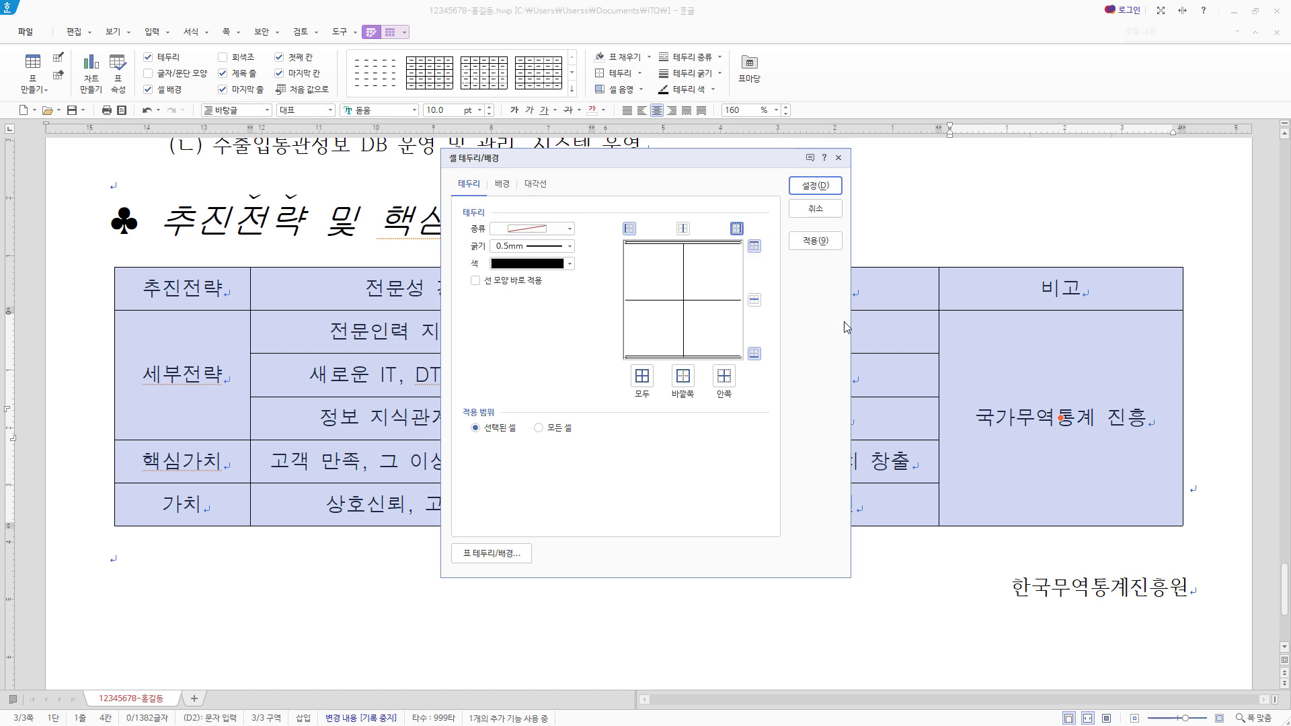
click(830, 187)
- Give the table's header row a double line along its bottom border
drag(195, 287, 1028, 286)
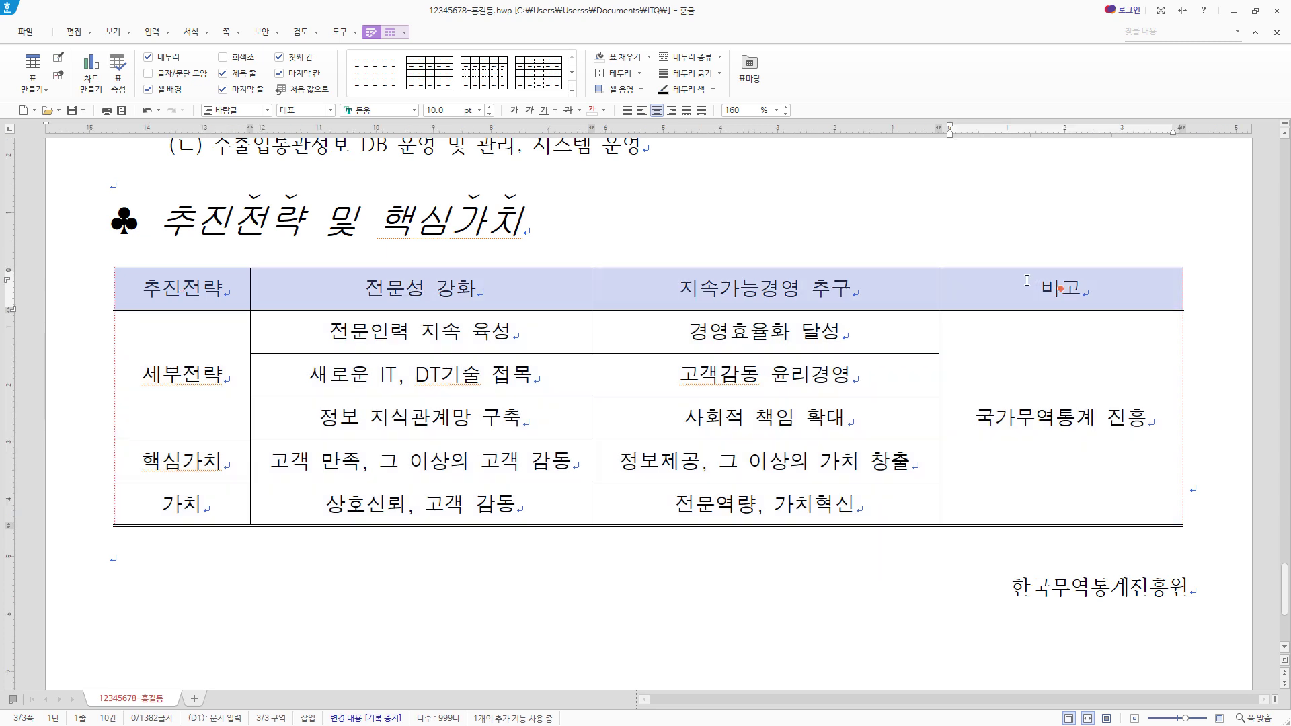
key(l)
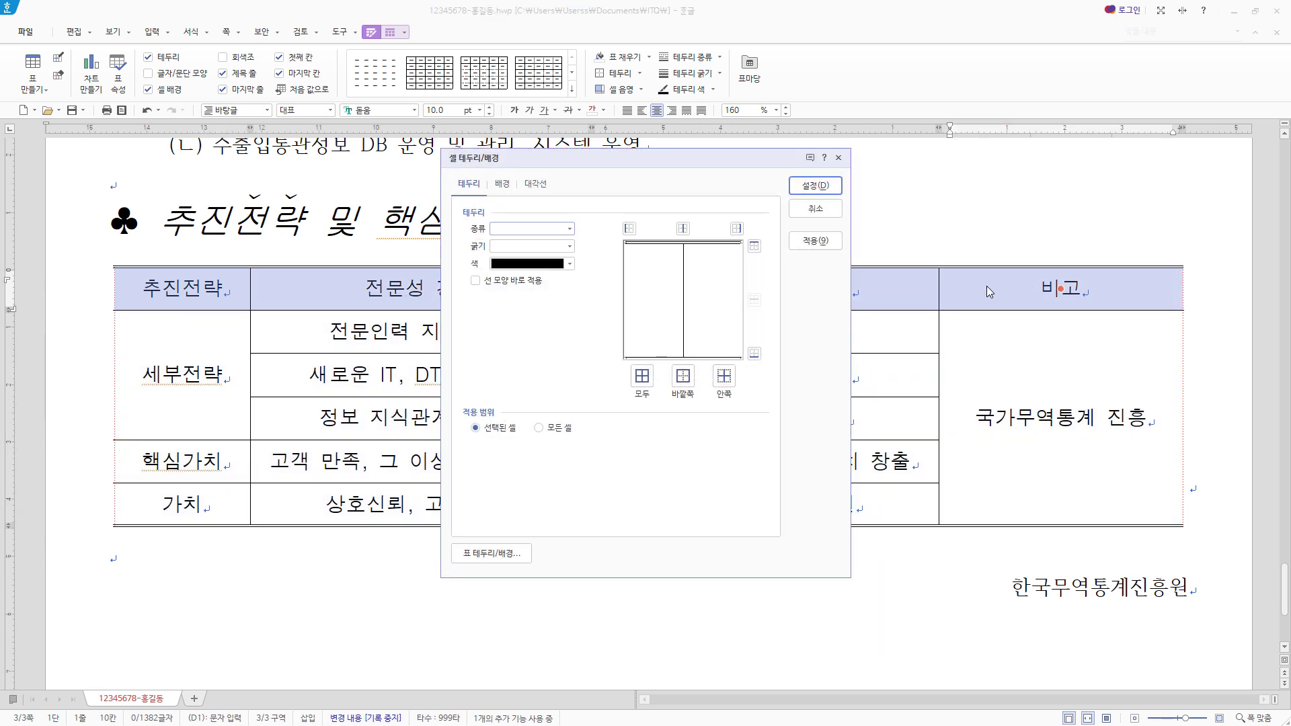
click(571, 230)
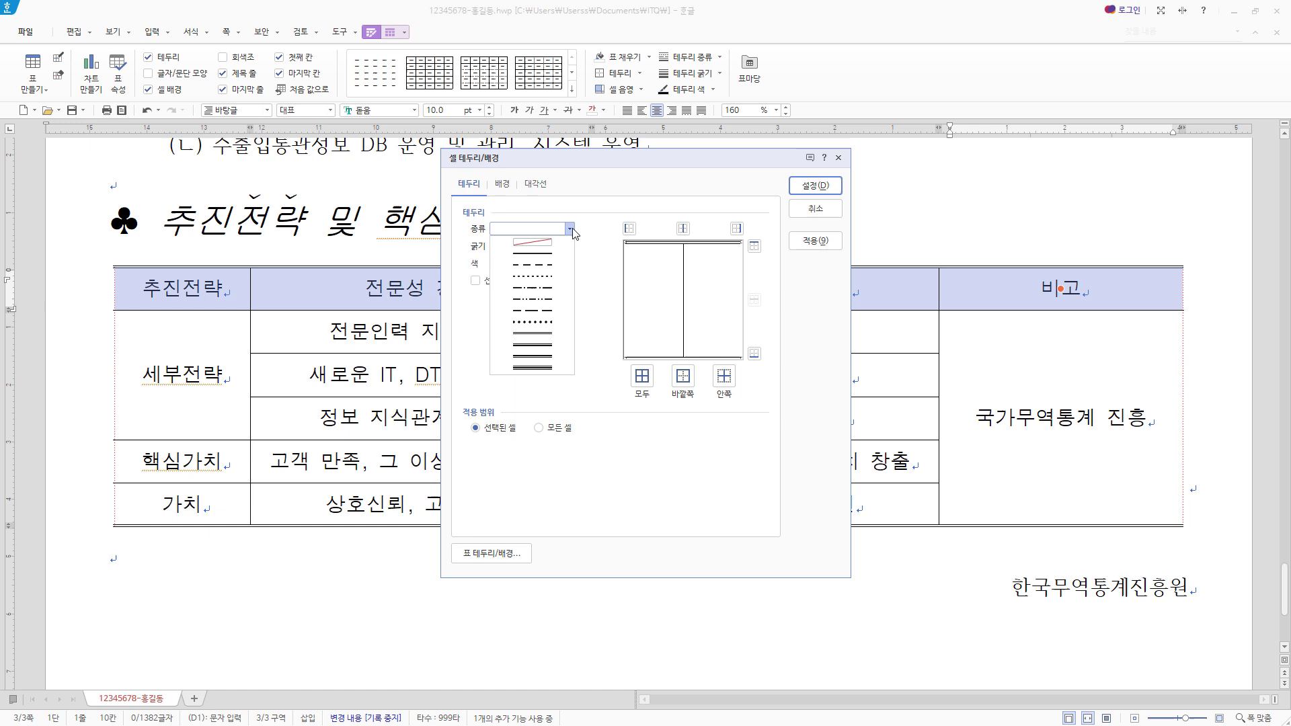
click(545, 334)
click(755, 353)
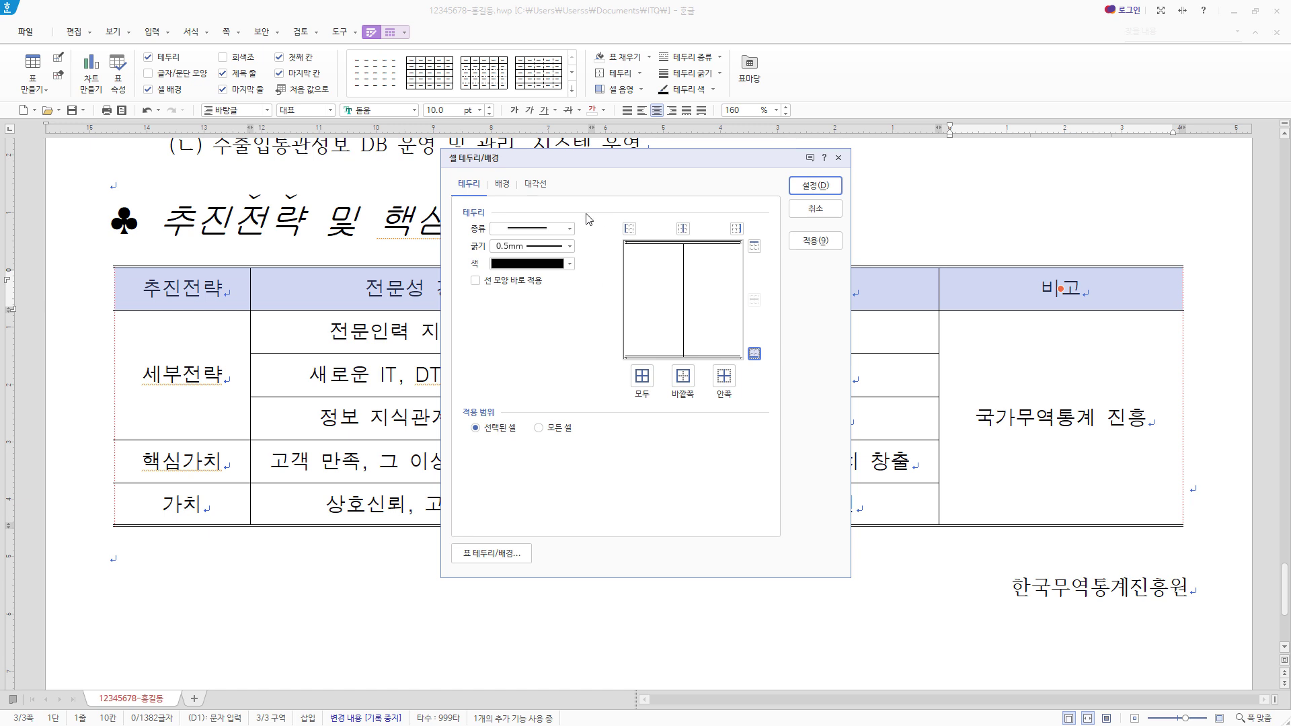
- Fill the 추진전략 table's header row with a 가로 (horizontal) gradient from white to yellow
click(502, 183)
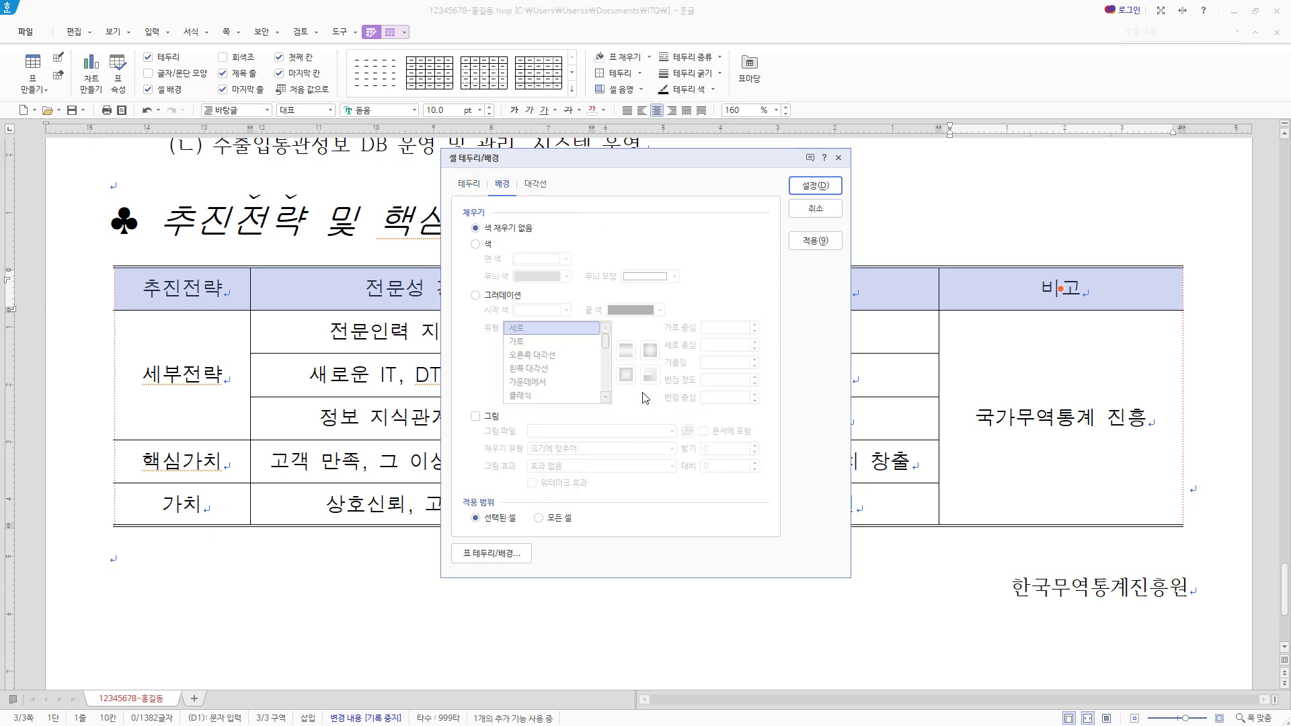
click(504, 296)
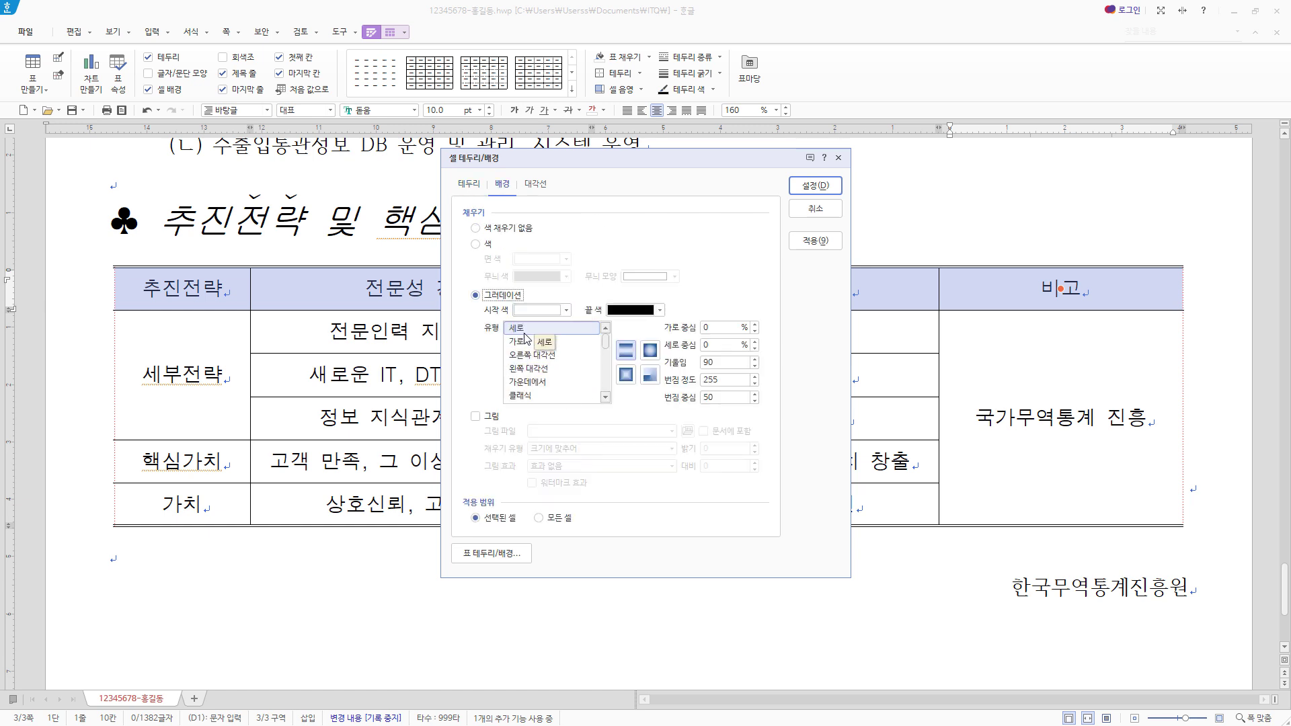
click(526, 341)
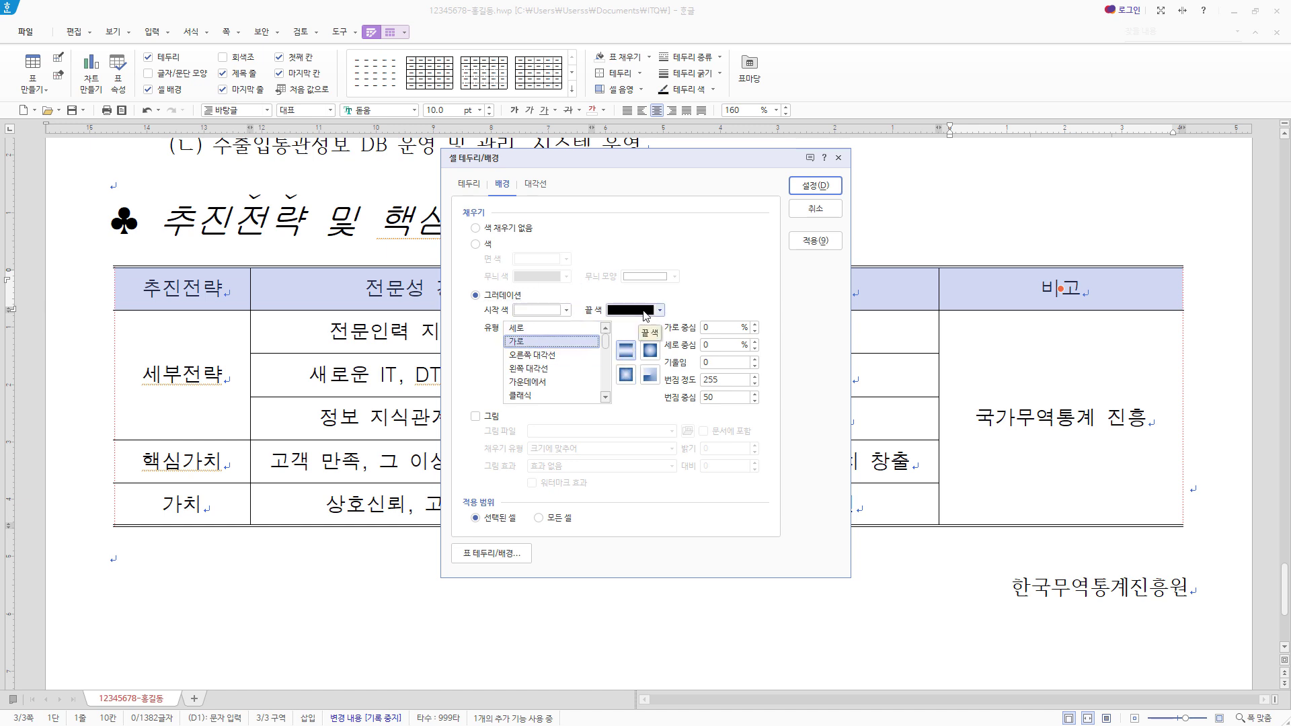
click(660, 310)
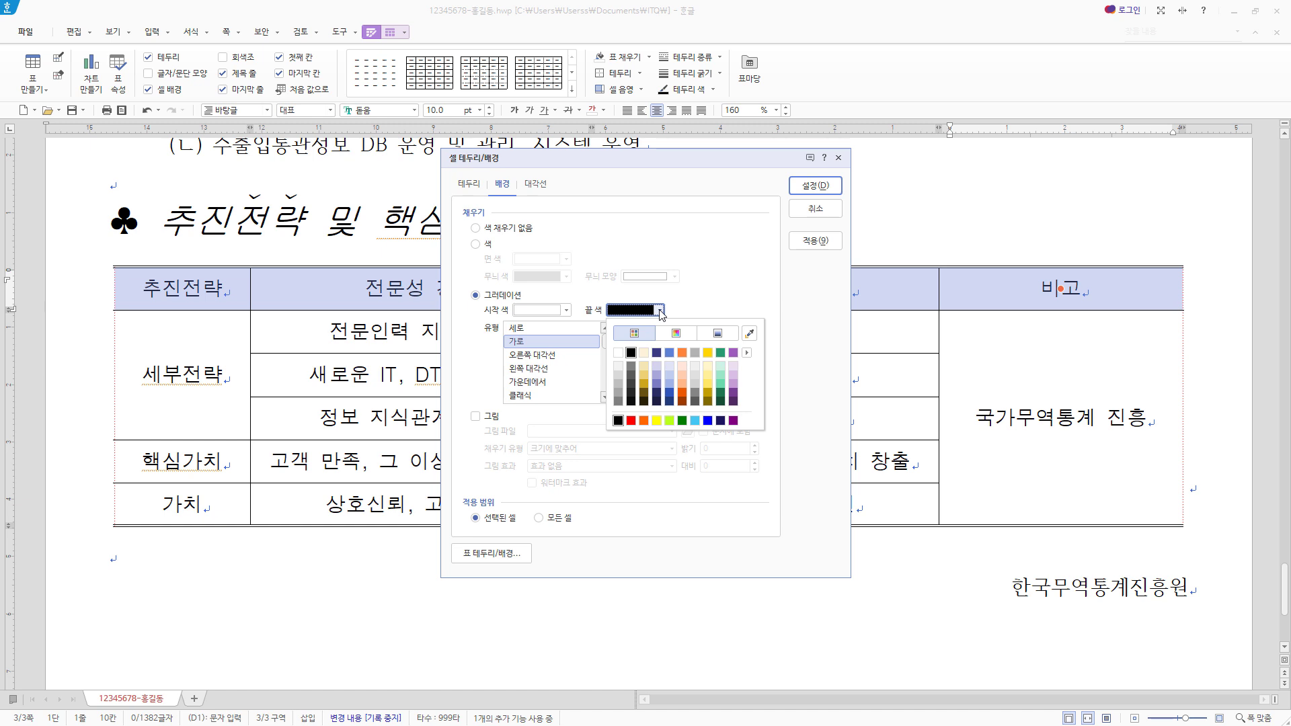
click(657, 422)
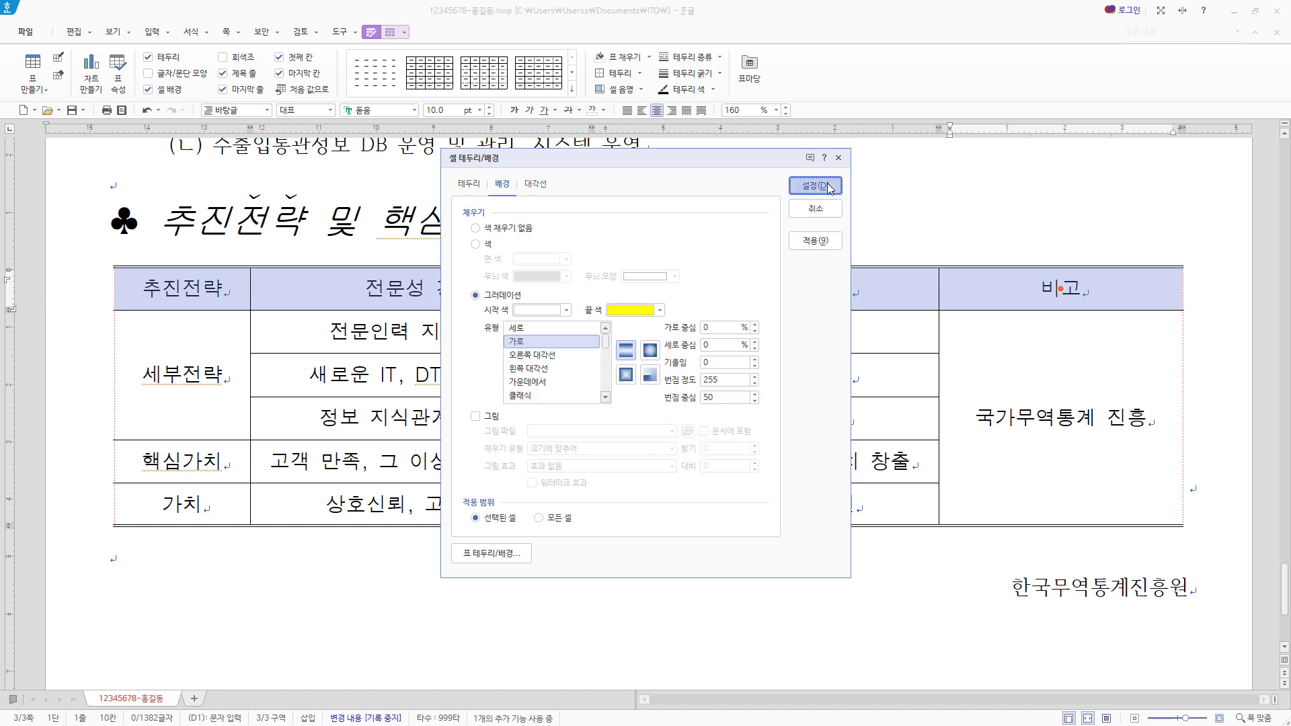
click(815, 187)
- Select the closing line 한국무역통계진흥원 below the table and set its font to 굴림 in the character formatting
scroll(1039, 518, down, 1)
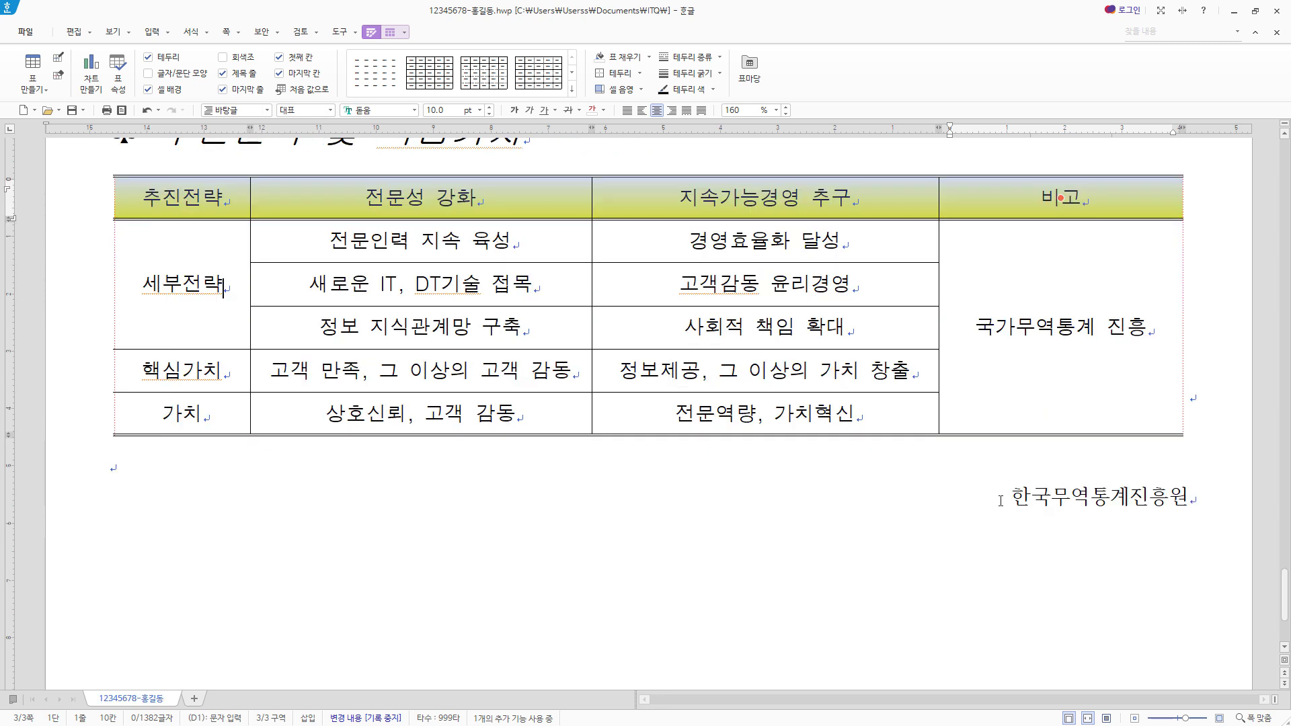
drag(1000, 501, 1188, 497)
scroll(1088, 416, down, 1)
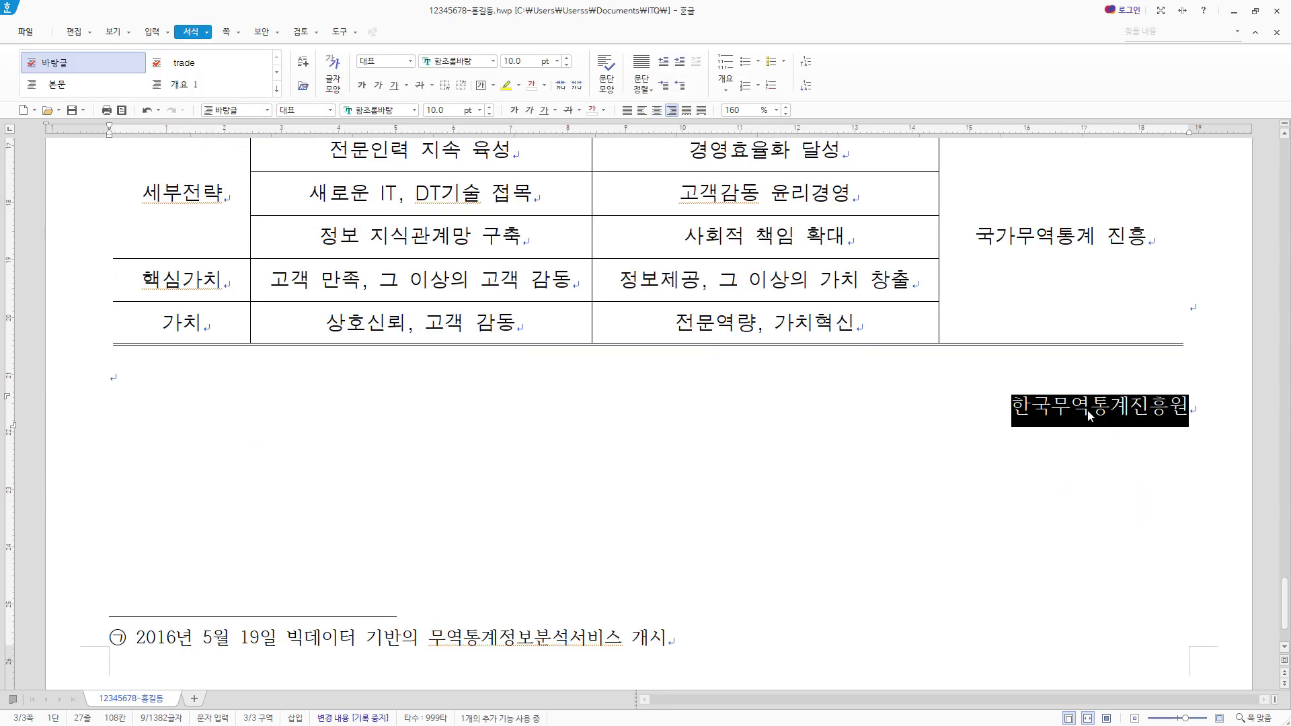
right_click(1089, 412)
click(1135, 484)
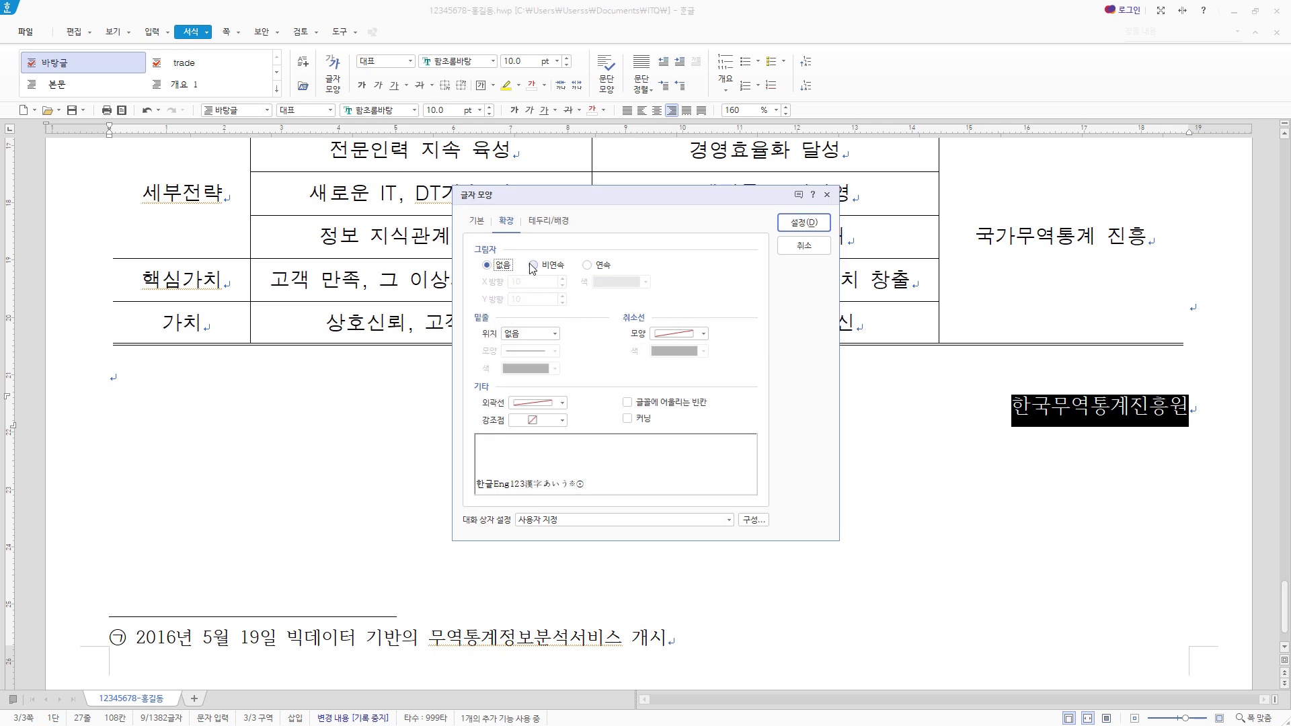
click(477, 220)
click(665, 283)
text(굴림)
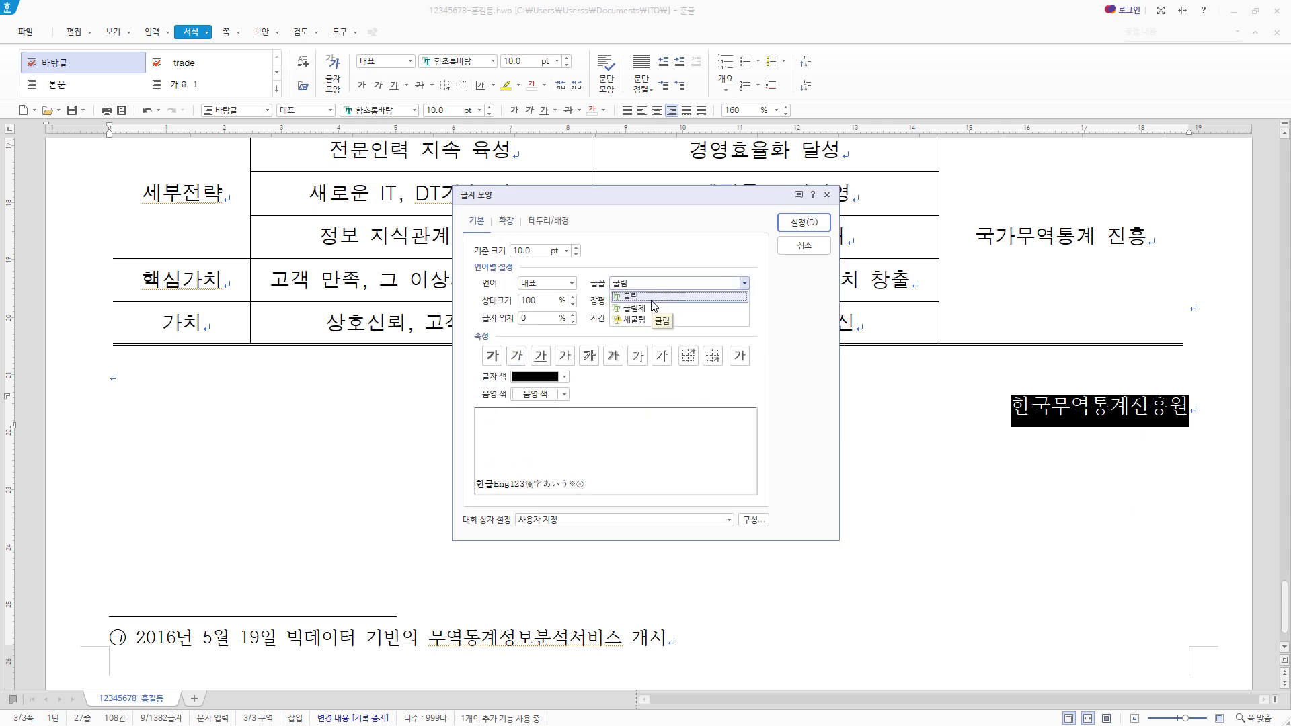
click(651, 300)
- Make the closing line 24 pt and bold with a character width (장평) of 110%, and apply the formatting
drag(536, 251, 432, 249)
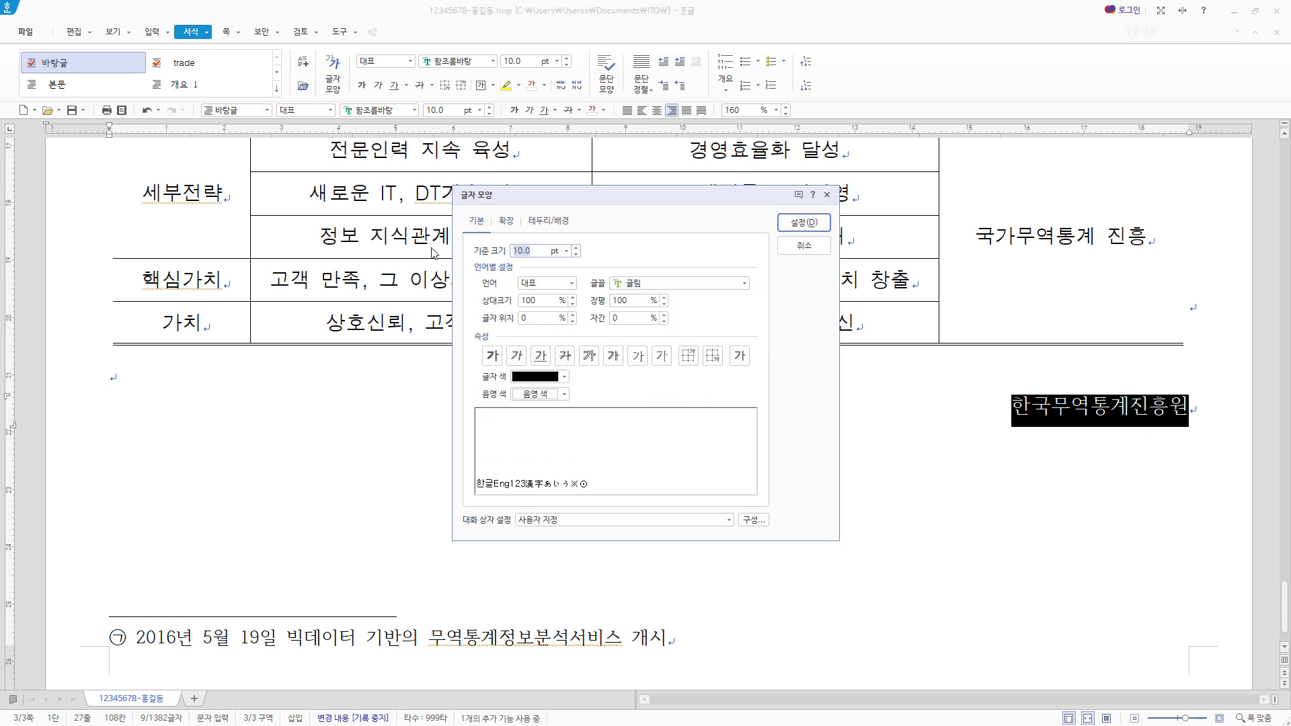
text(24)
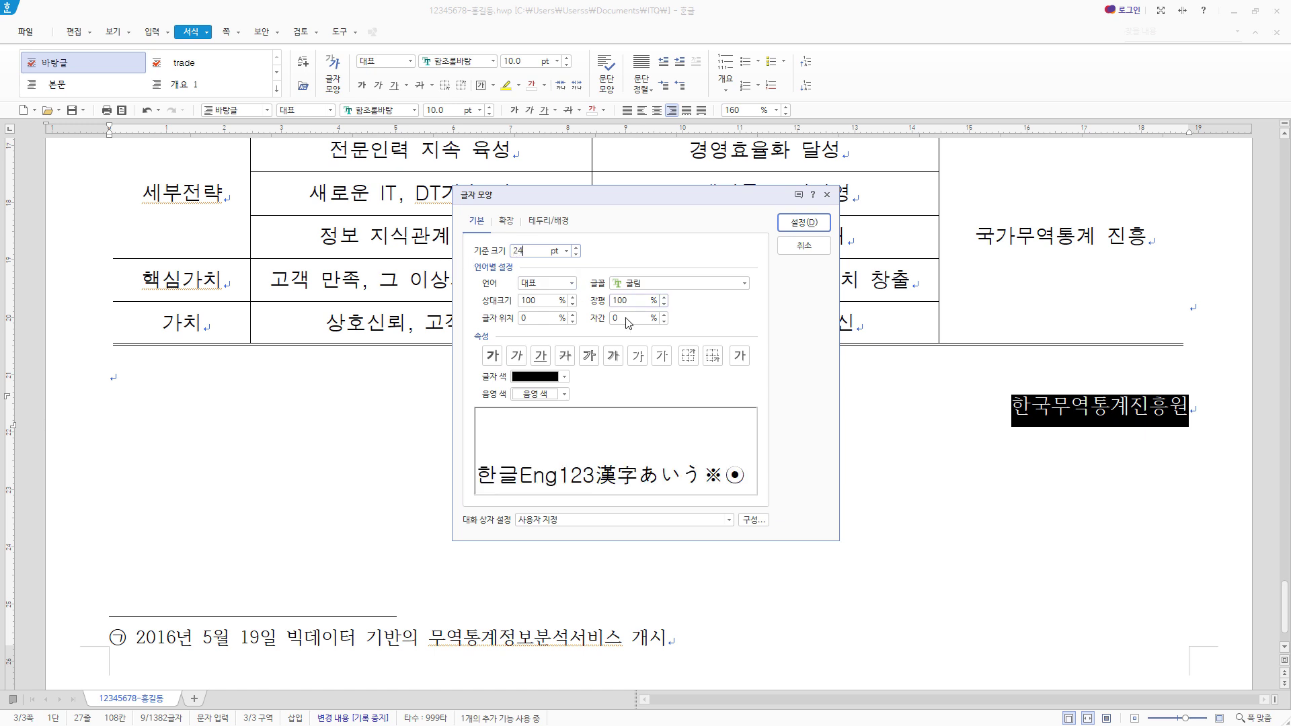
click(493, 356)
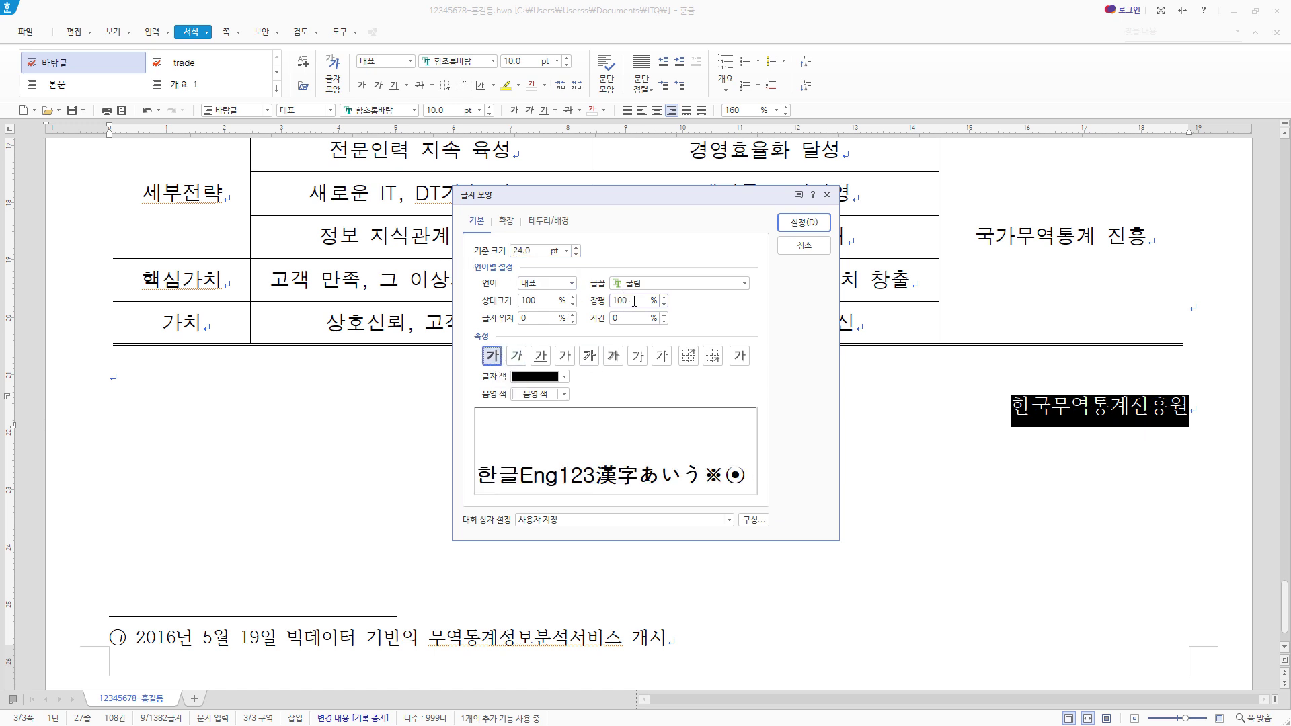
drag(635, 301, 526, 300)
text(110)
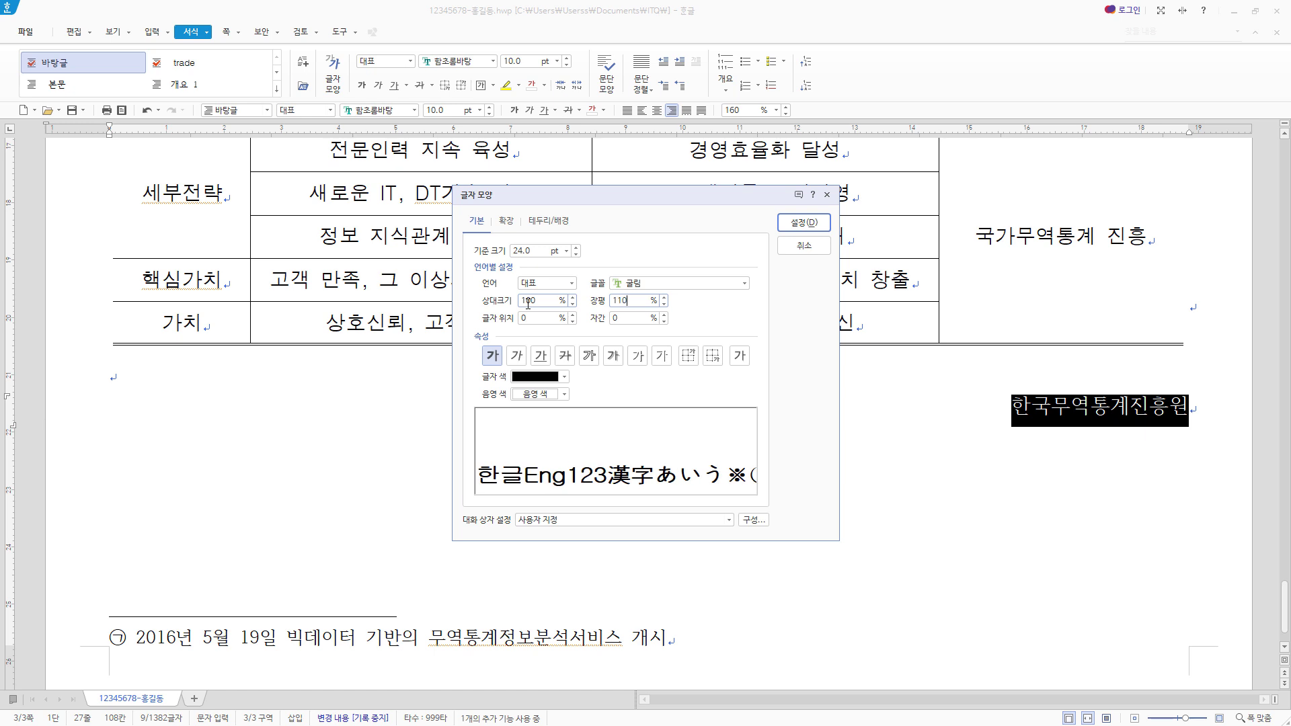
click(804, 222)
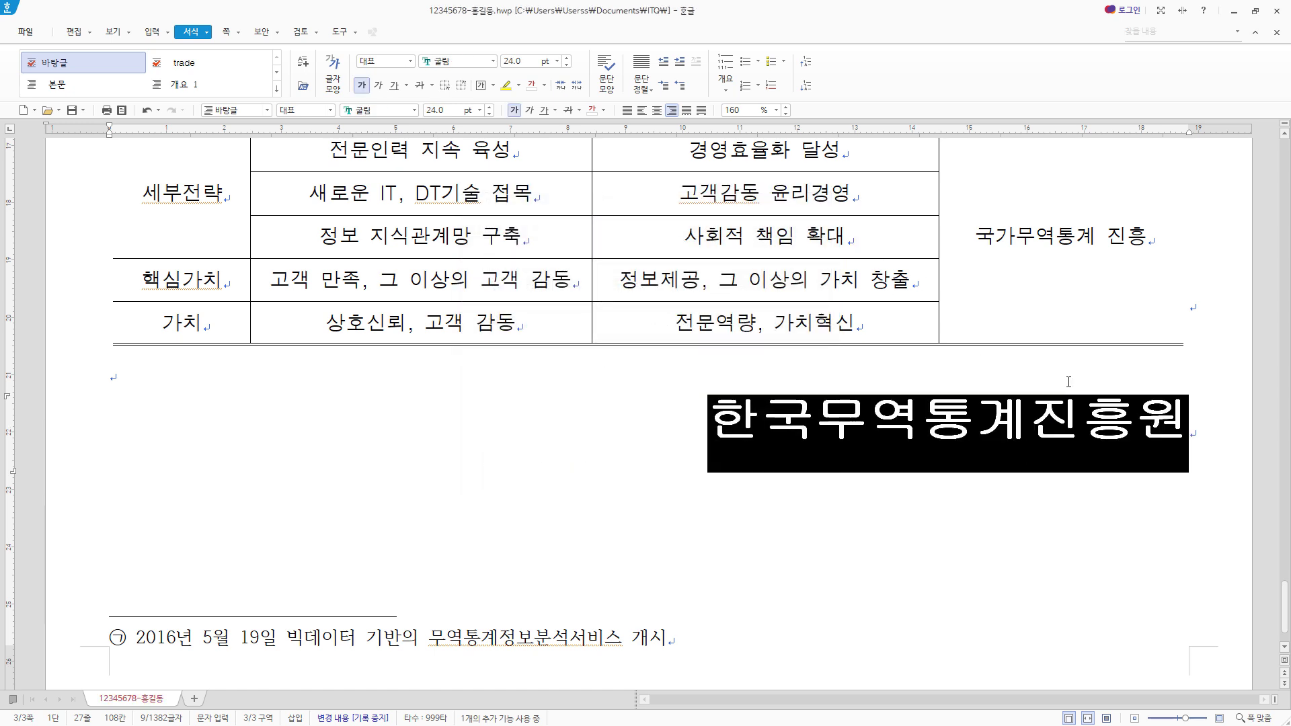
- Start page numbering from page 3's title line and place the number at the page's bottom-right corner
scroll(988, 417, down, 1)
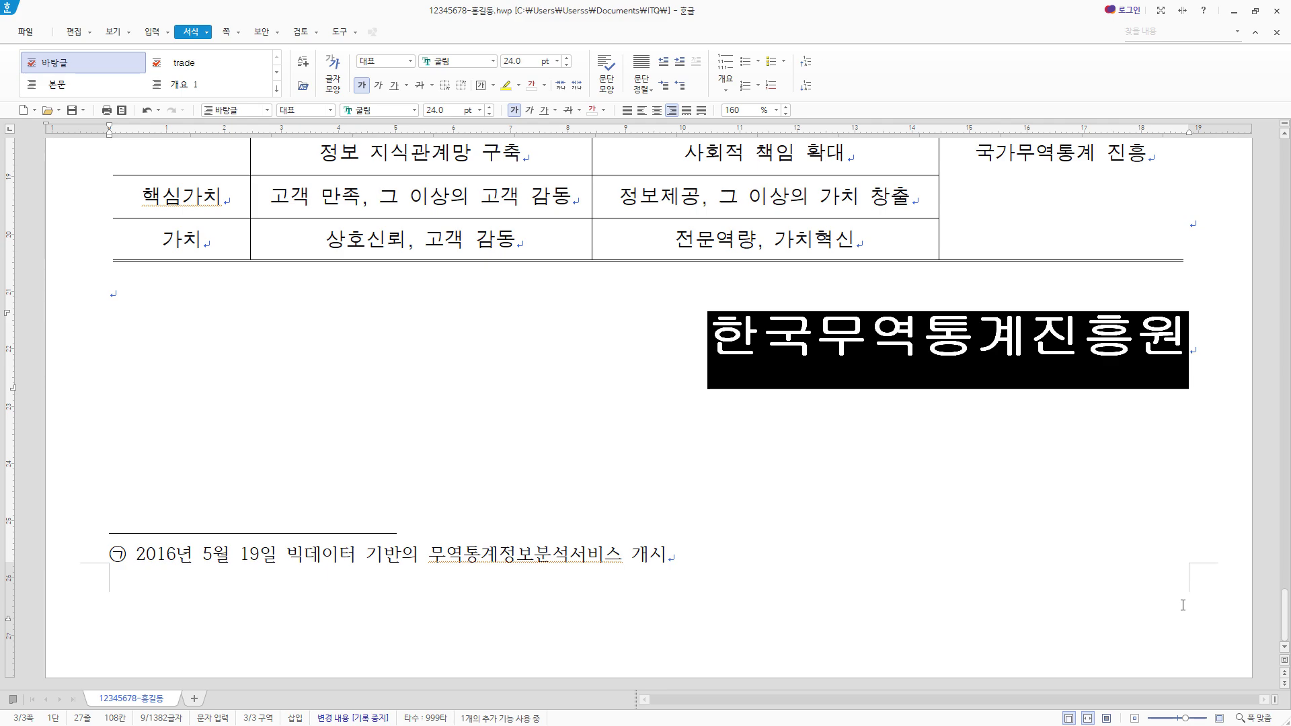
scroll(378, 451, up, 10)
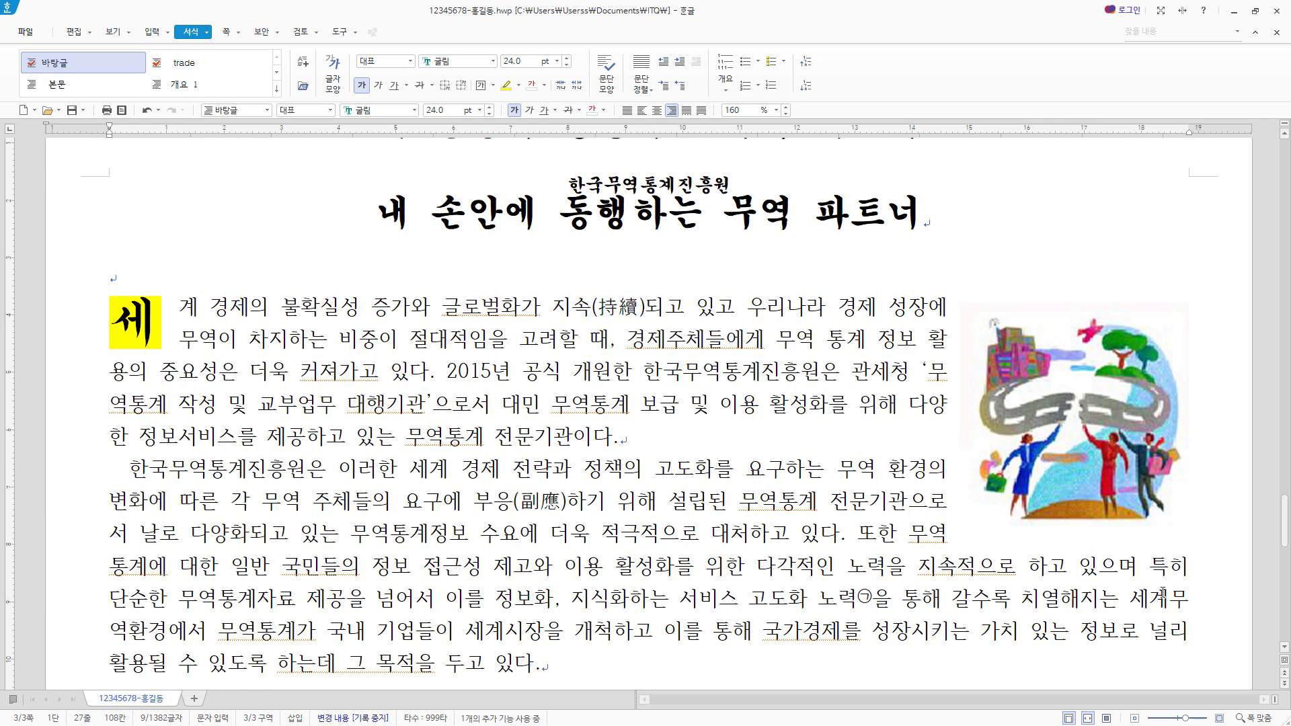
click(354, 393)
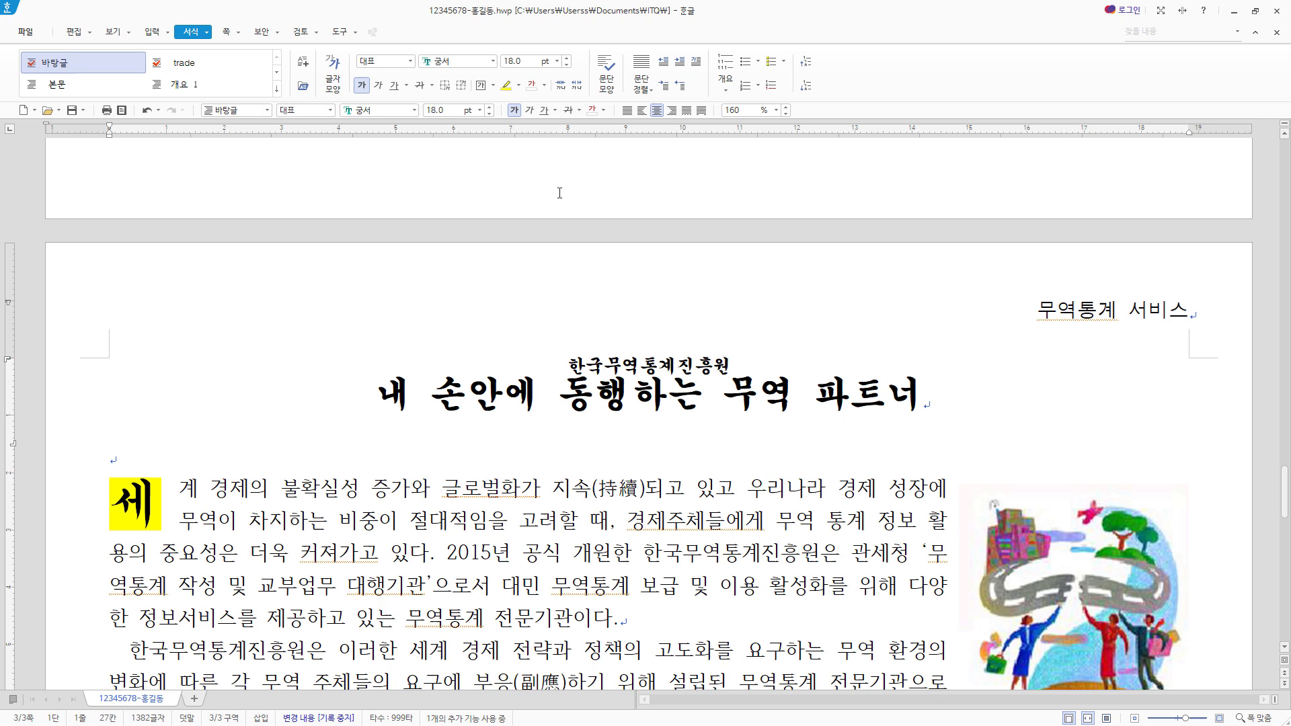
click(227, 32)
click(320, 94)
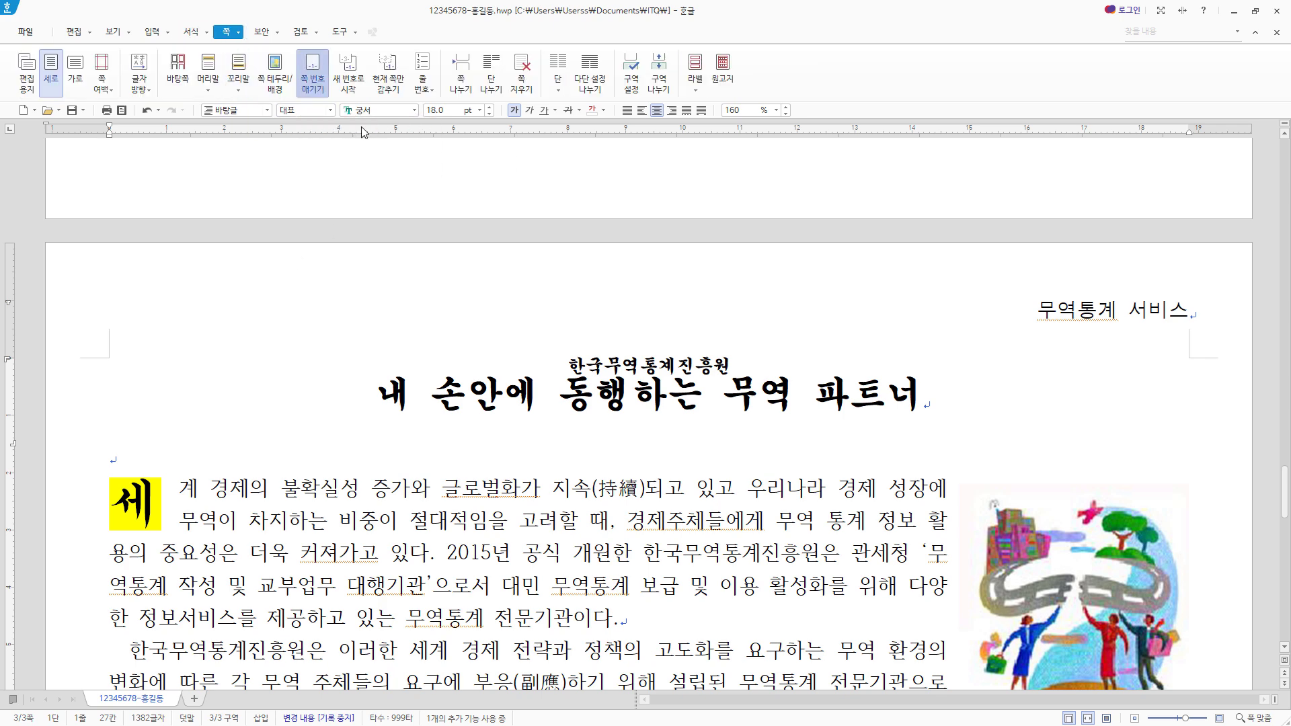
click(364, 128)
click(563, 378)
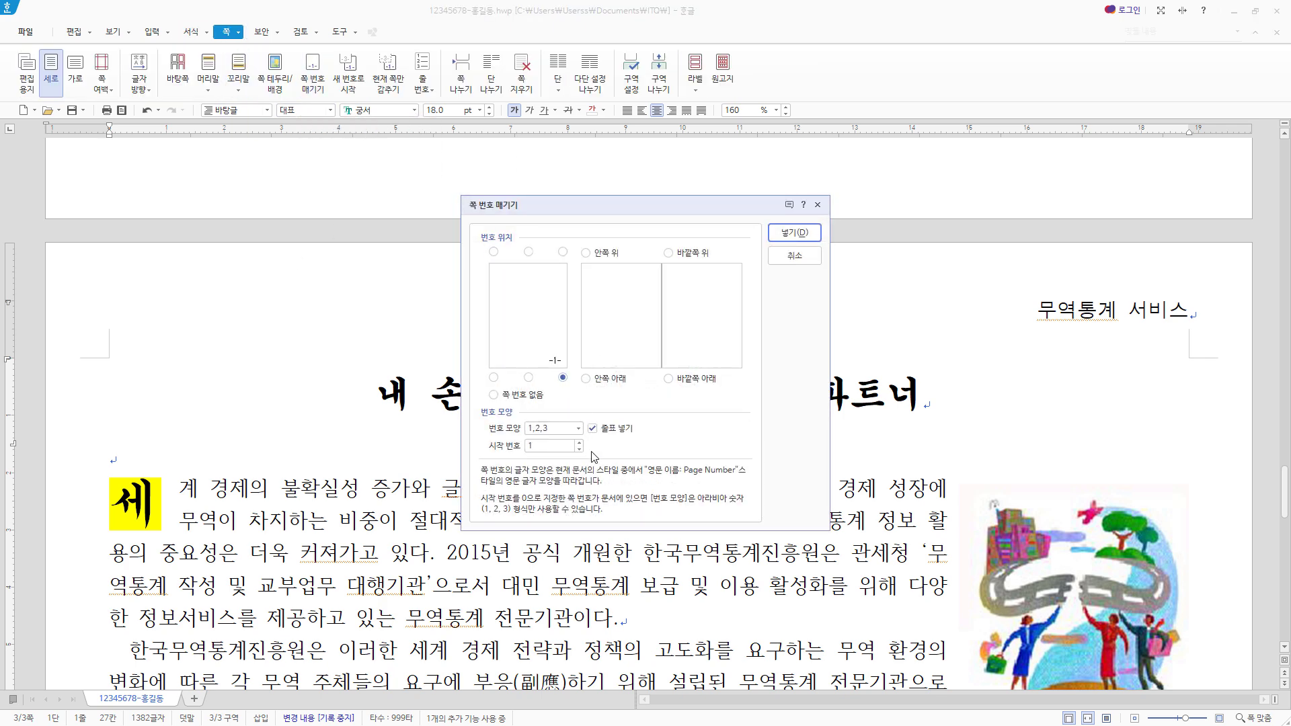
- Set the page number format to ①,②,③ without dashes, starting at 5, and insert the page number
click(577, 429)
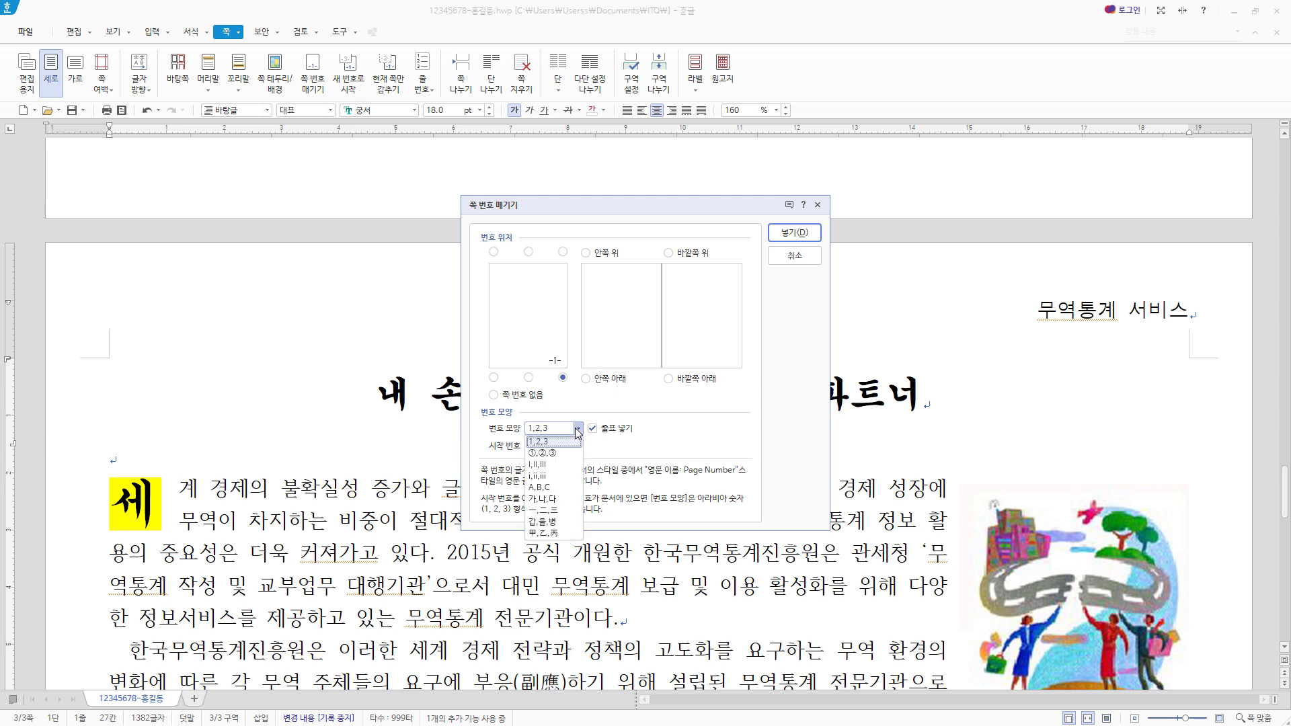
click(542, 453)
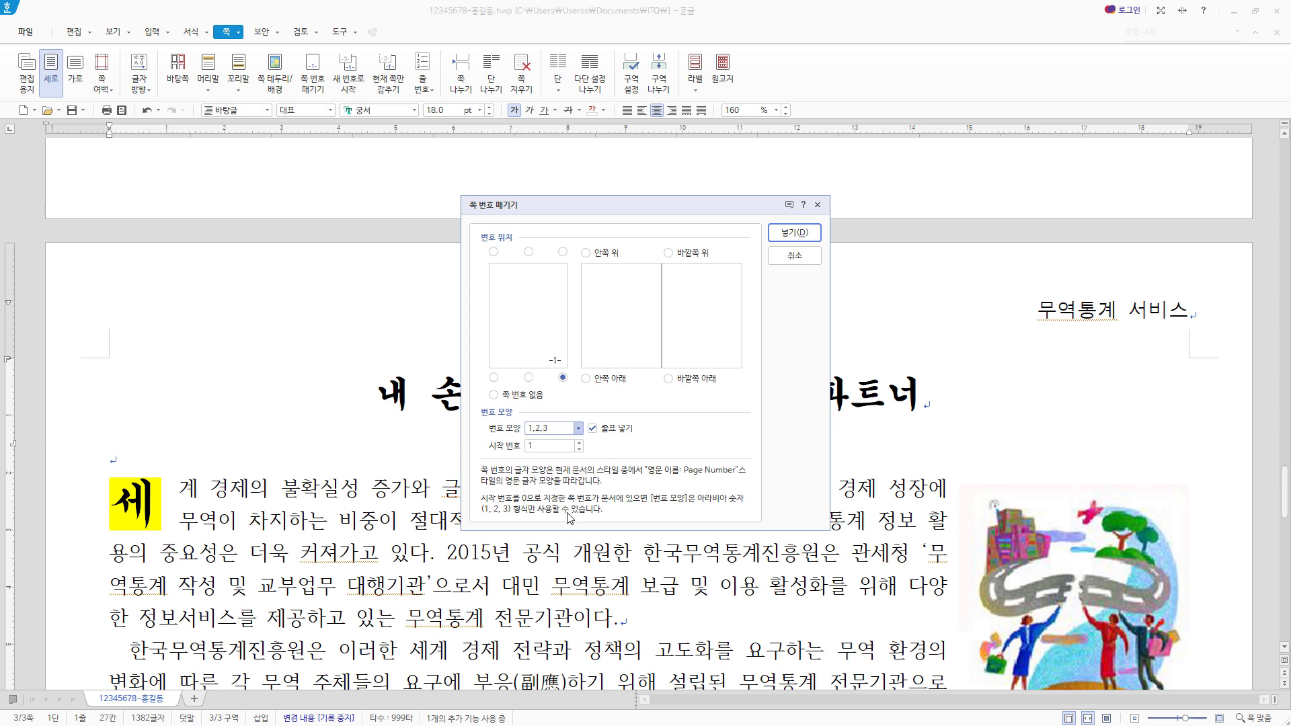
click(593, 429)
key(Tab)
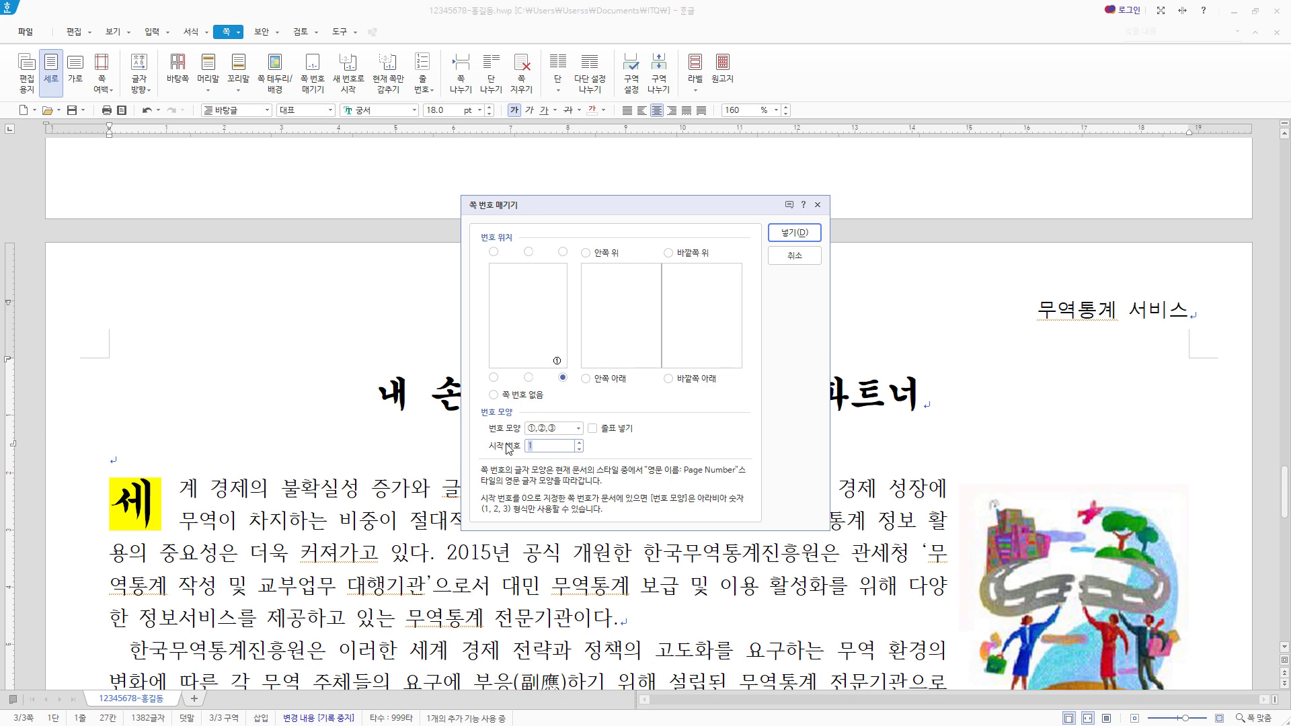
click(794, 233)
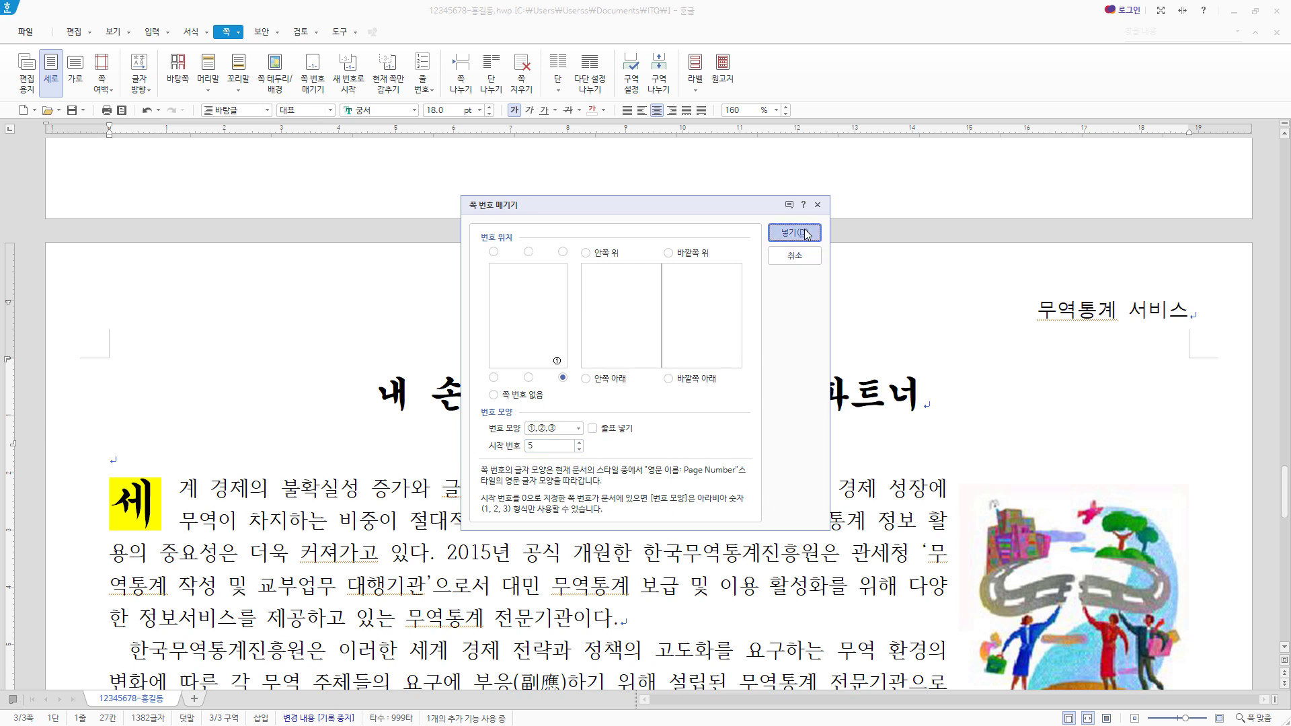
scroll(1205, 602, down, 10)
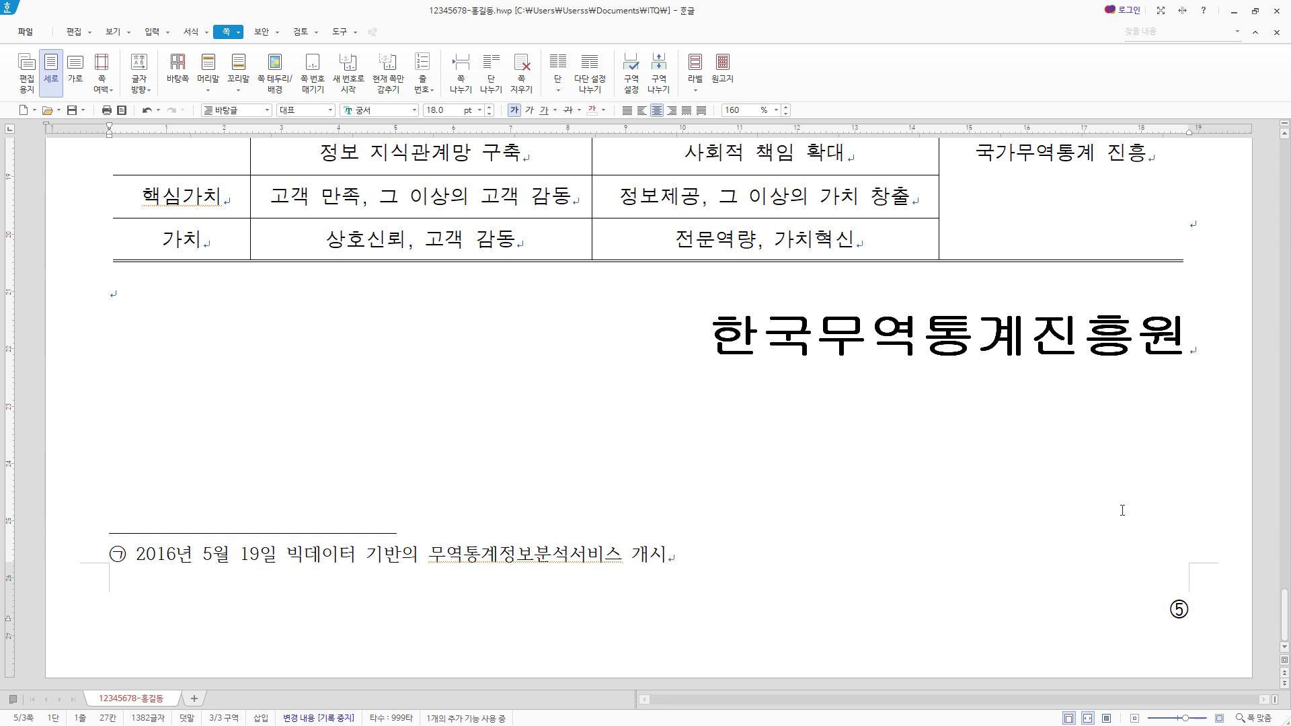
- Return to the article's body text and save the document
scroll(1122, 511, up, 6)
click(609, 464)
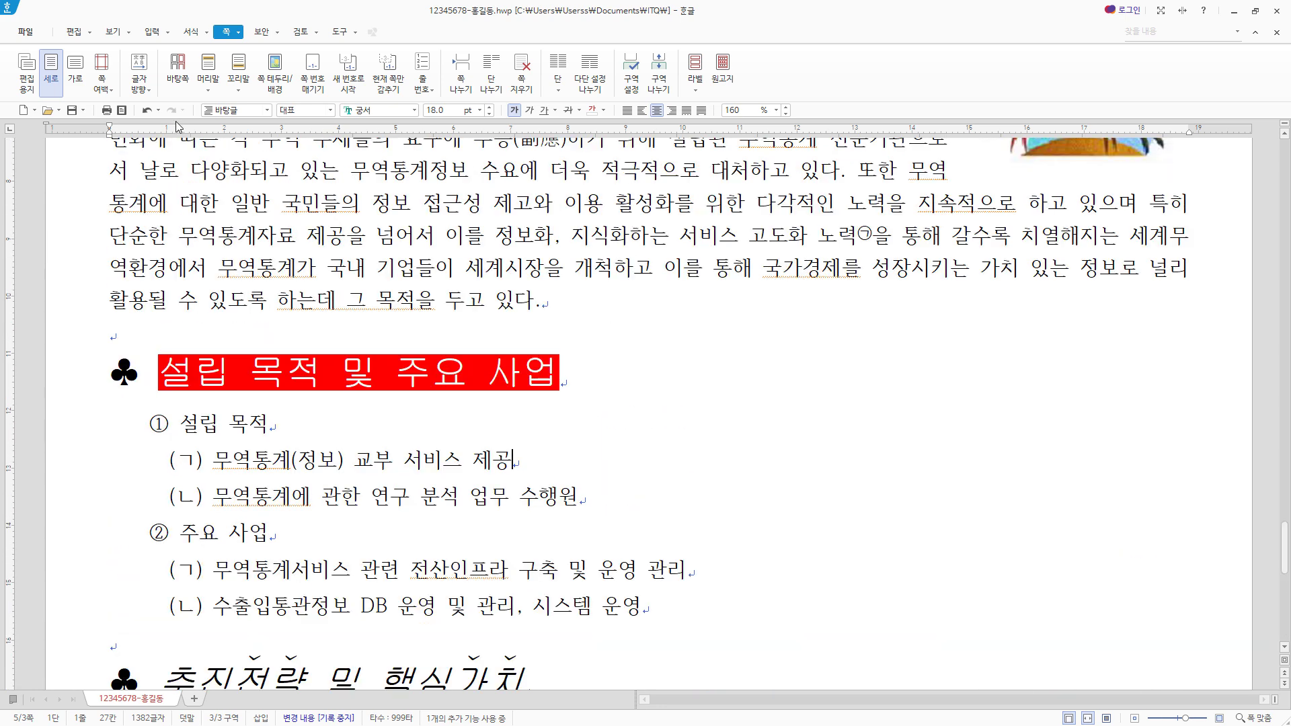
click(72, 110)
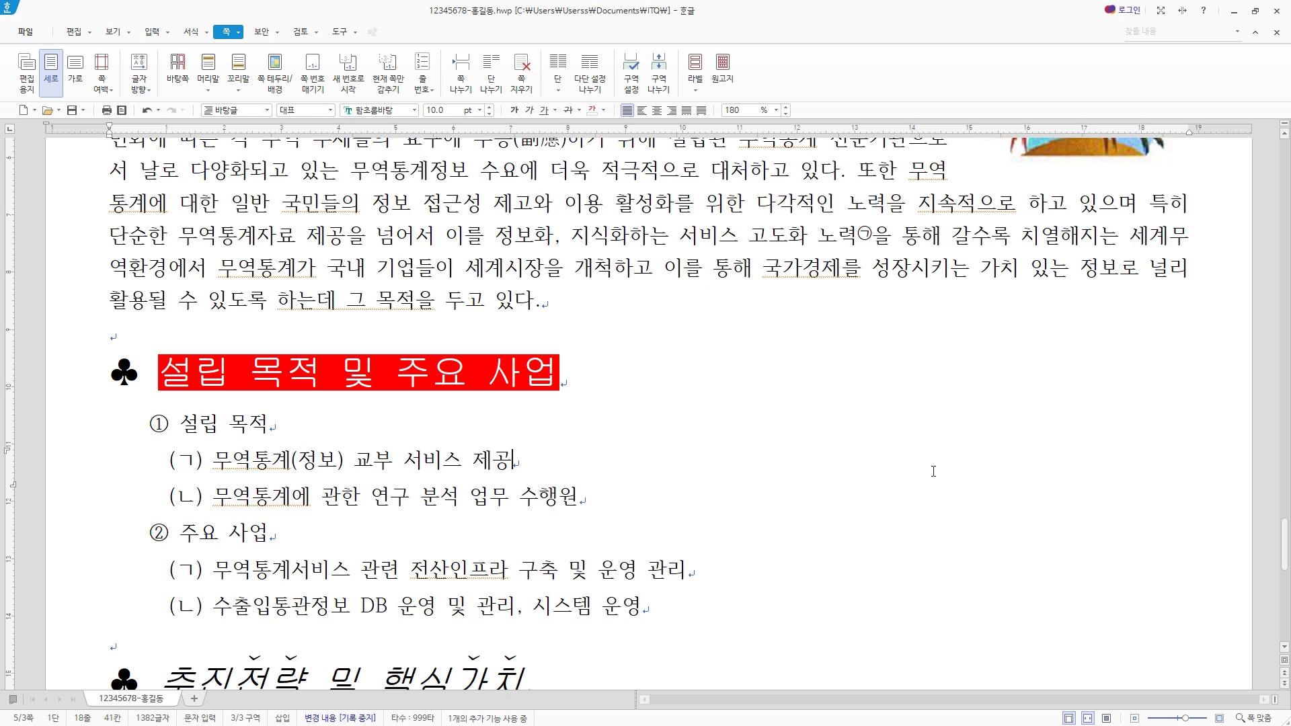
scroll(934, 471, down, 2)
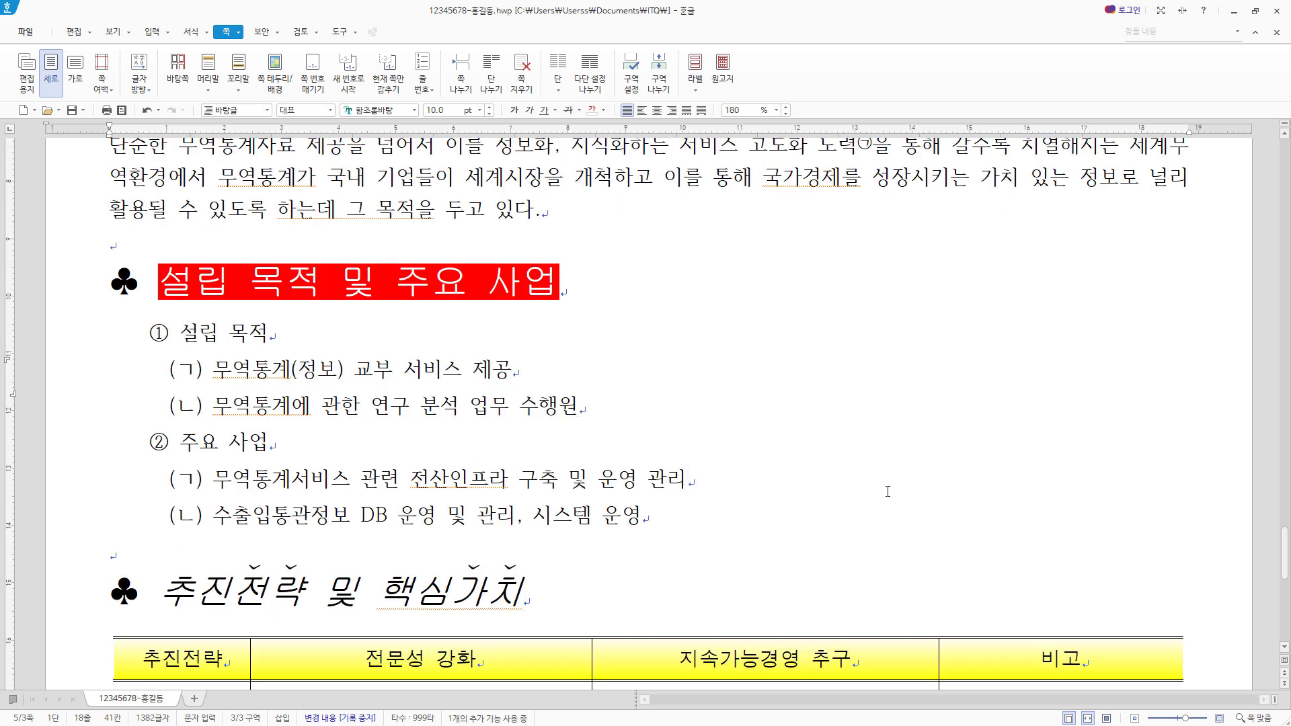